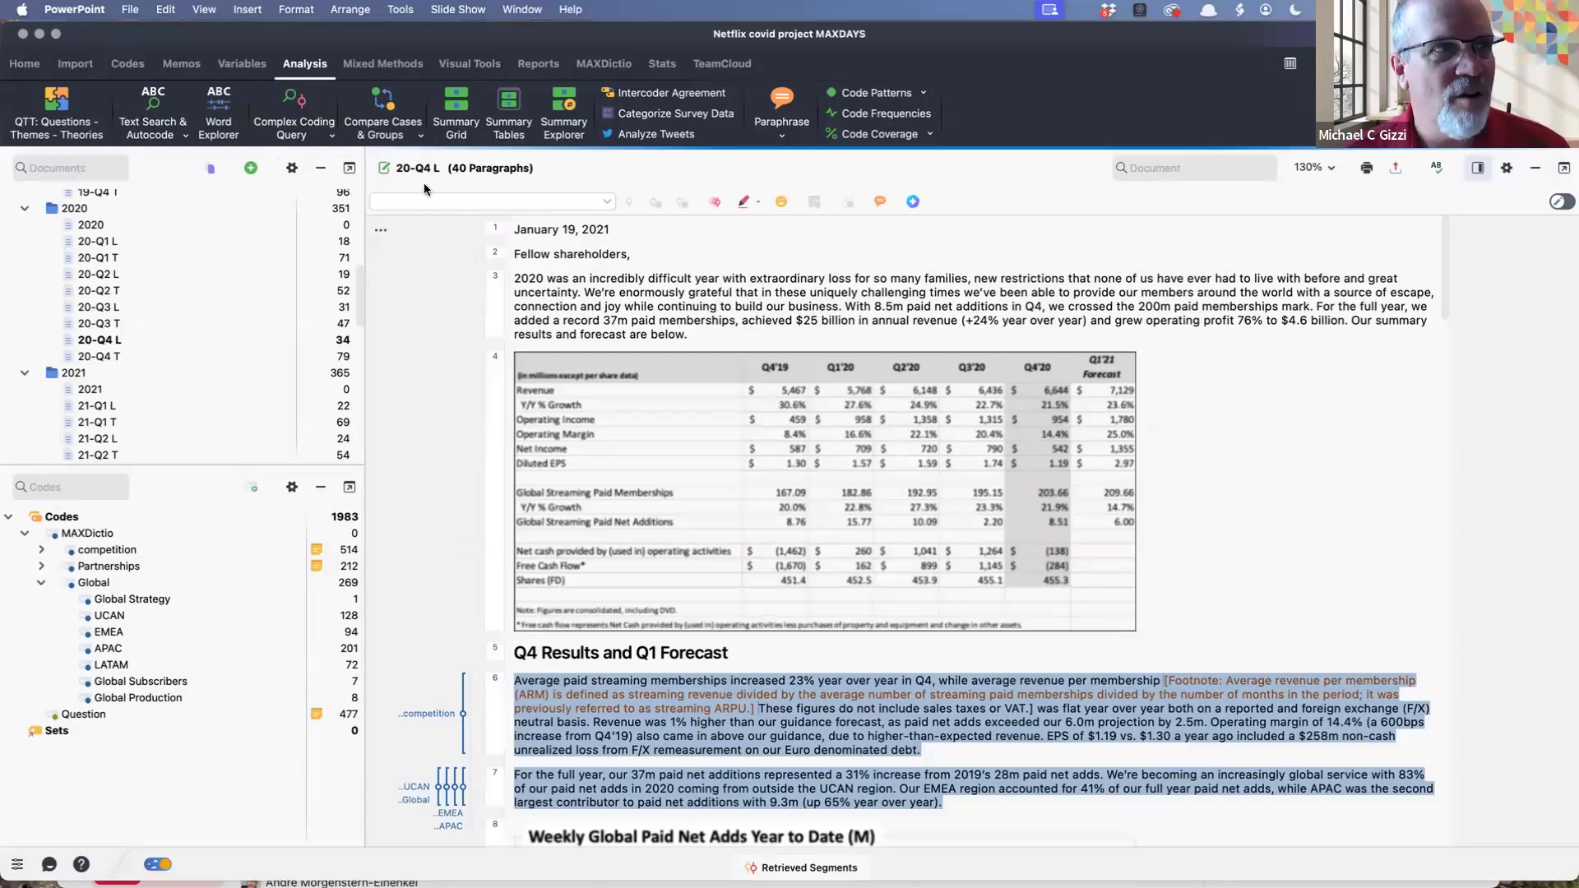
Step: Run a text search for "games" across the documents, matching whole words and all English word forms
{"action": "left_click", "coordinate": [310, 71]}
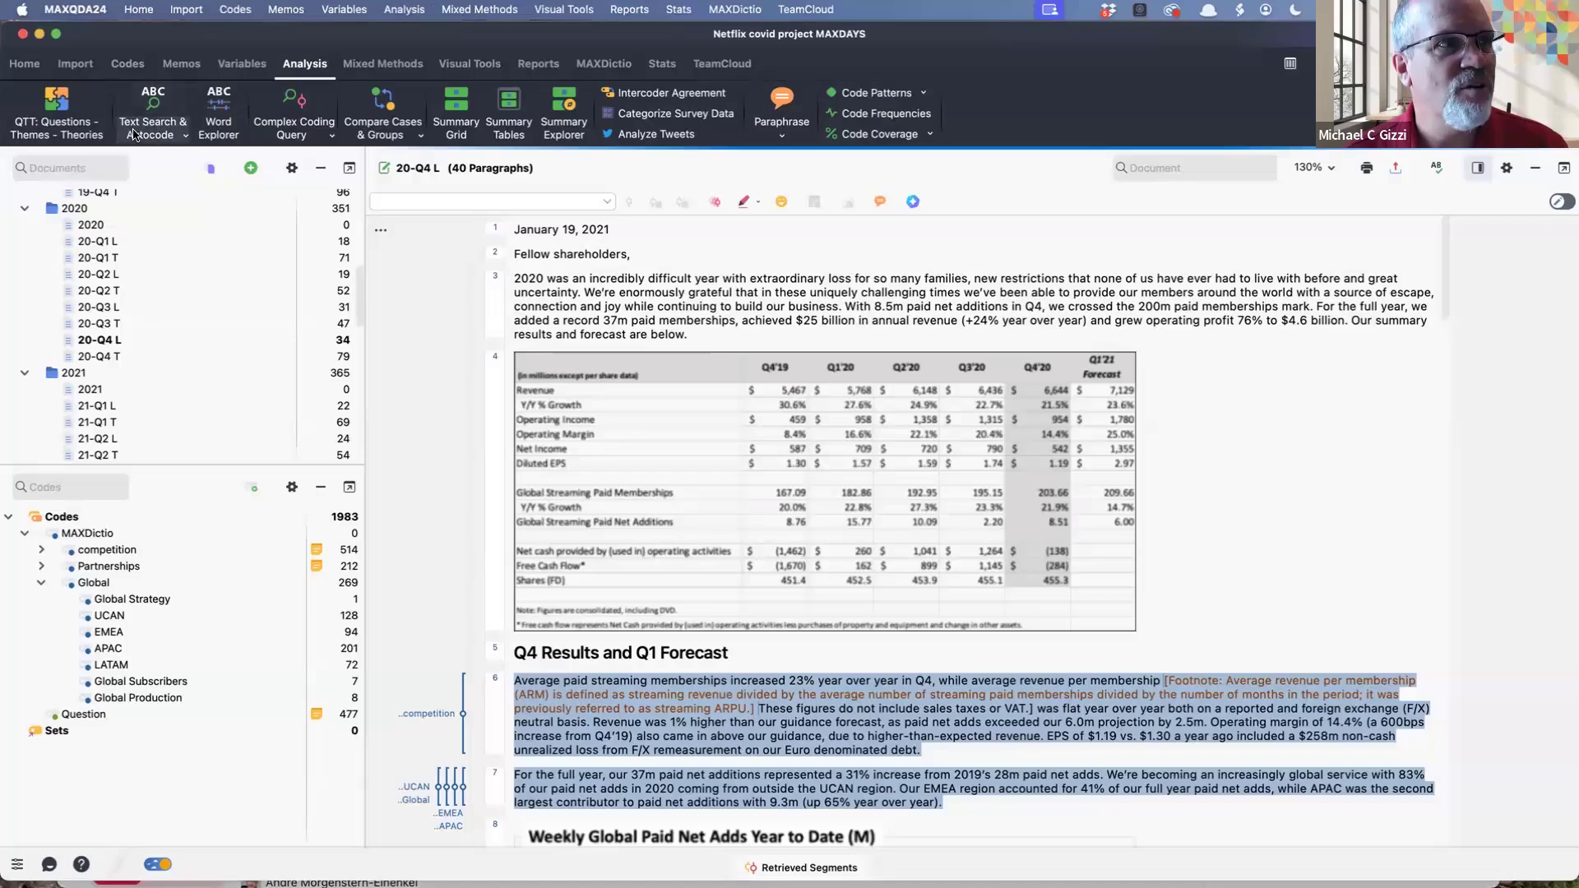
{"action": "left_click", "coordinate": [608, 64]}
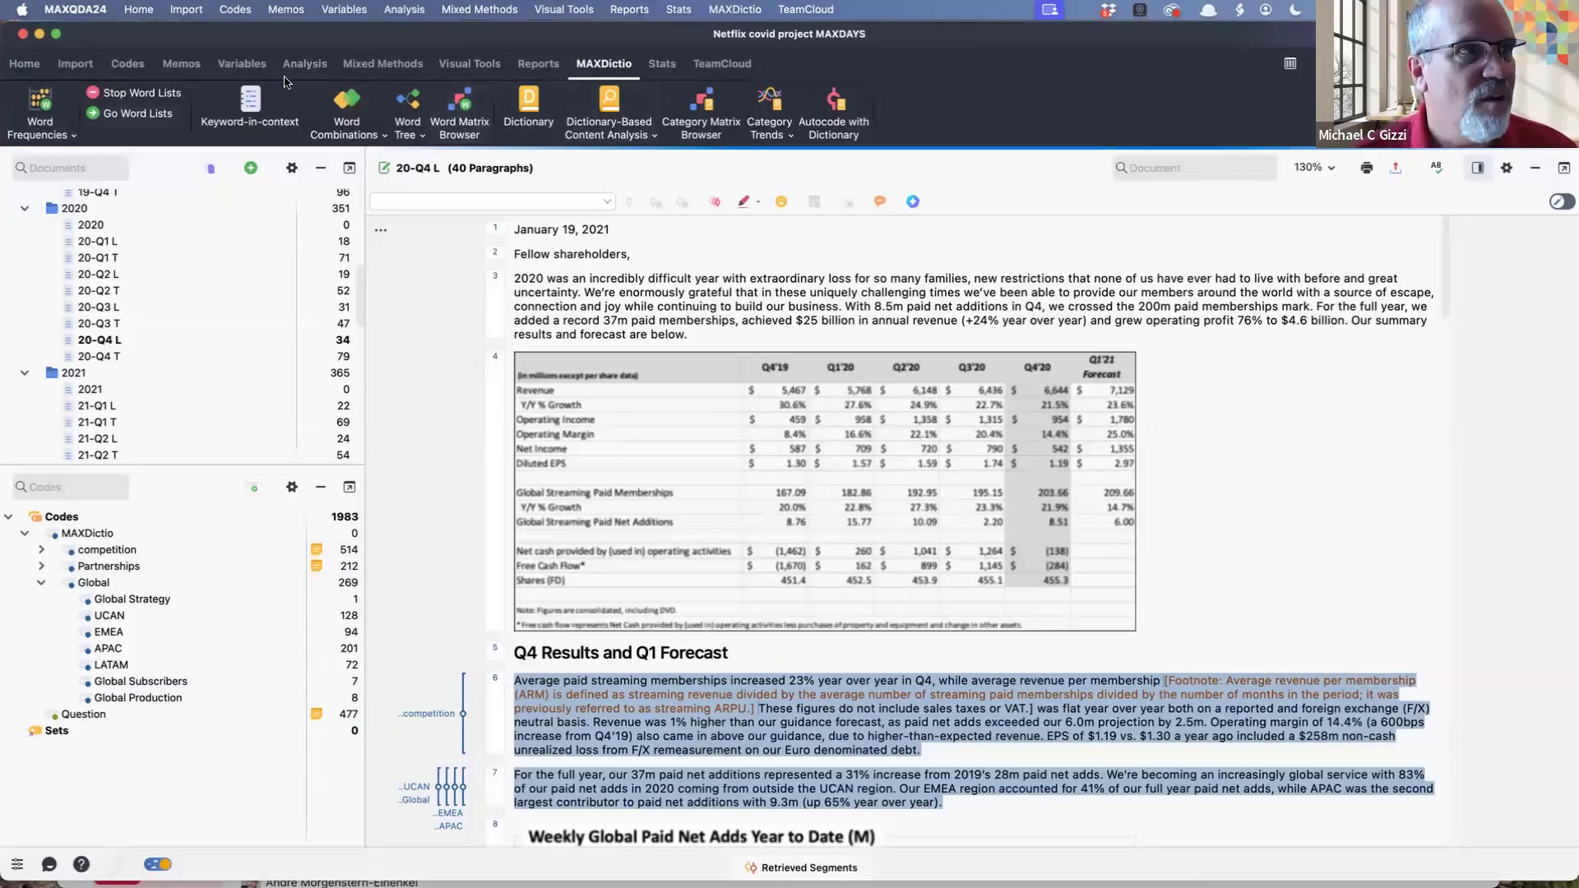
{"action": "left_click", "coordinate": [316, 67]}
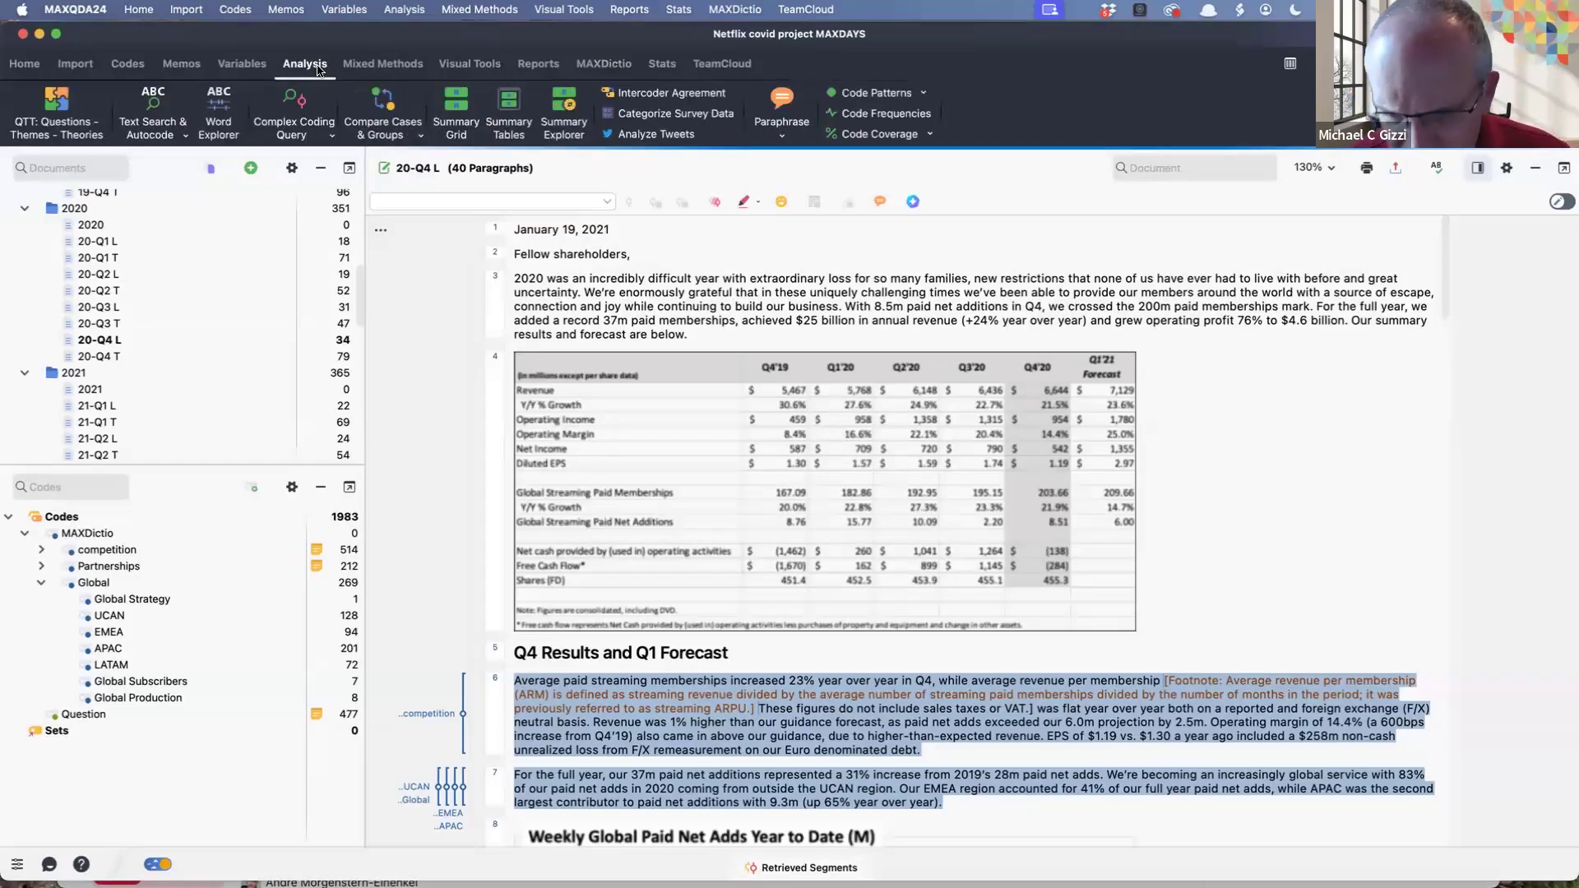
{"action": "left_click", "coordinate": [138, 113]}
{"action": "double_click", "coordinate": [520, 281]}
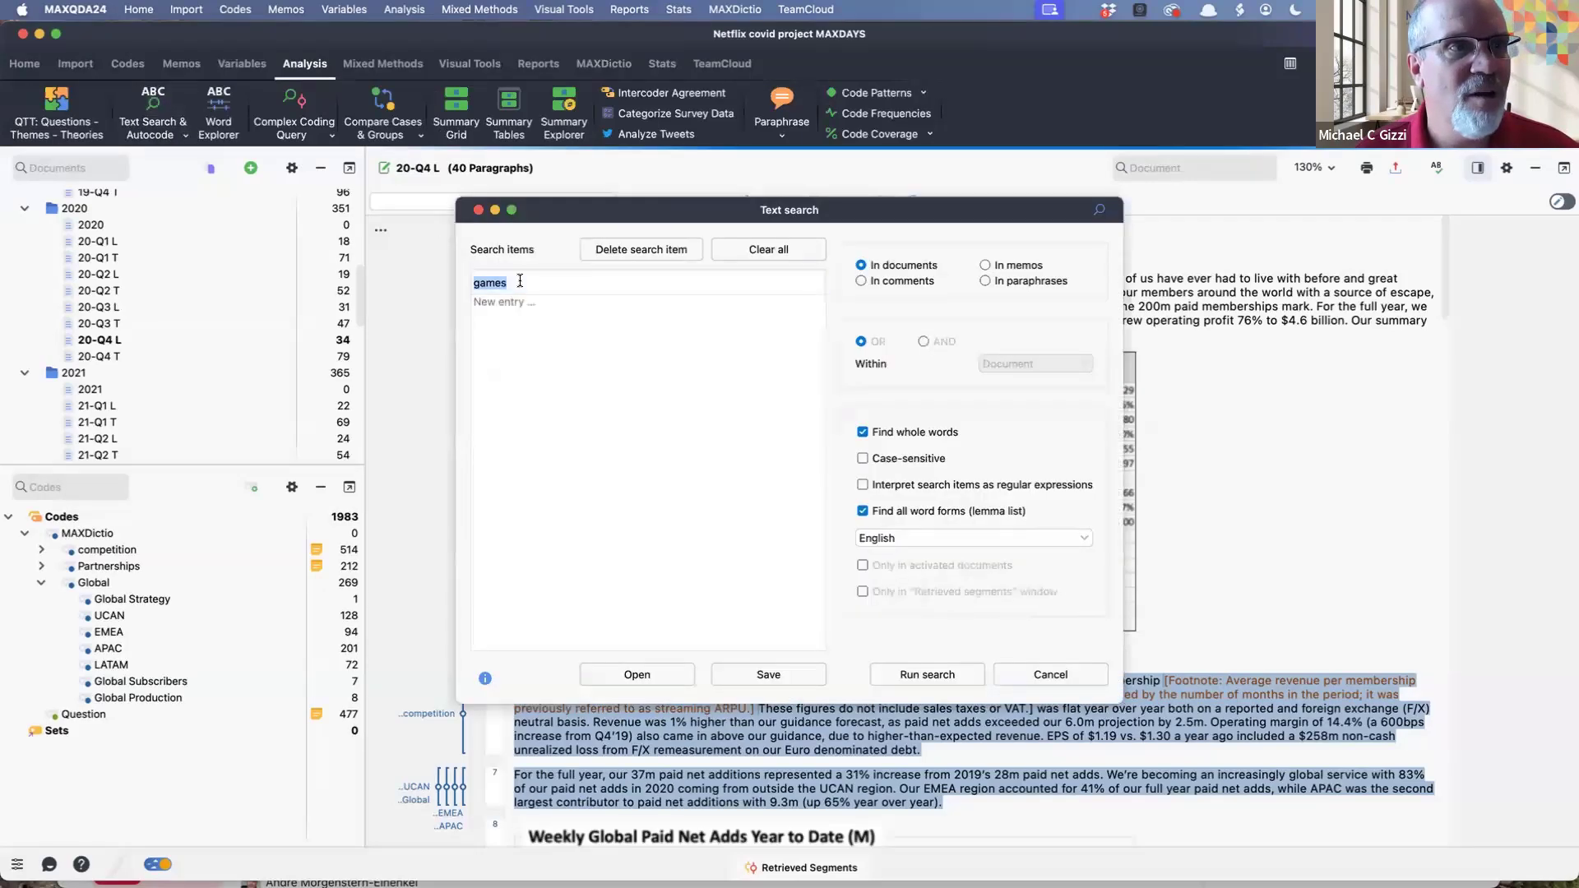
{"action": "left_click", "coordinate": [520, 281]}
{"action": "double_click", "coordinate": [520, 281]}
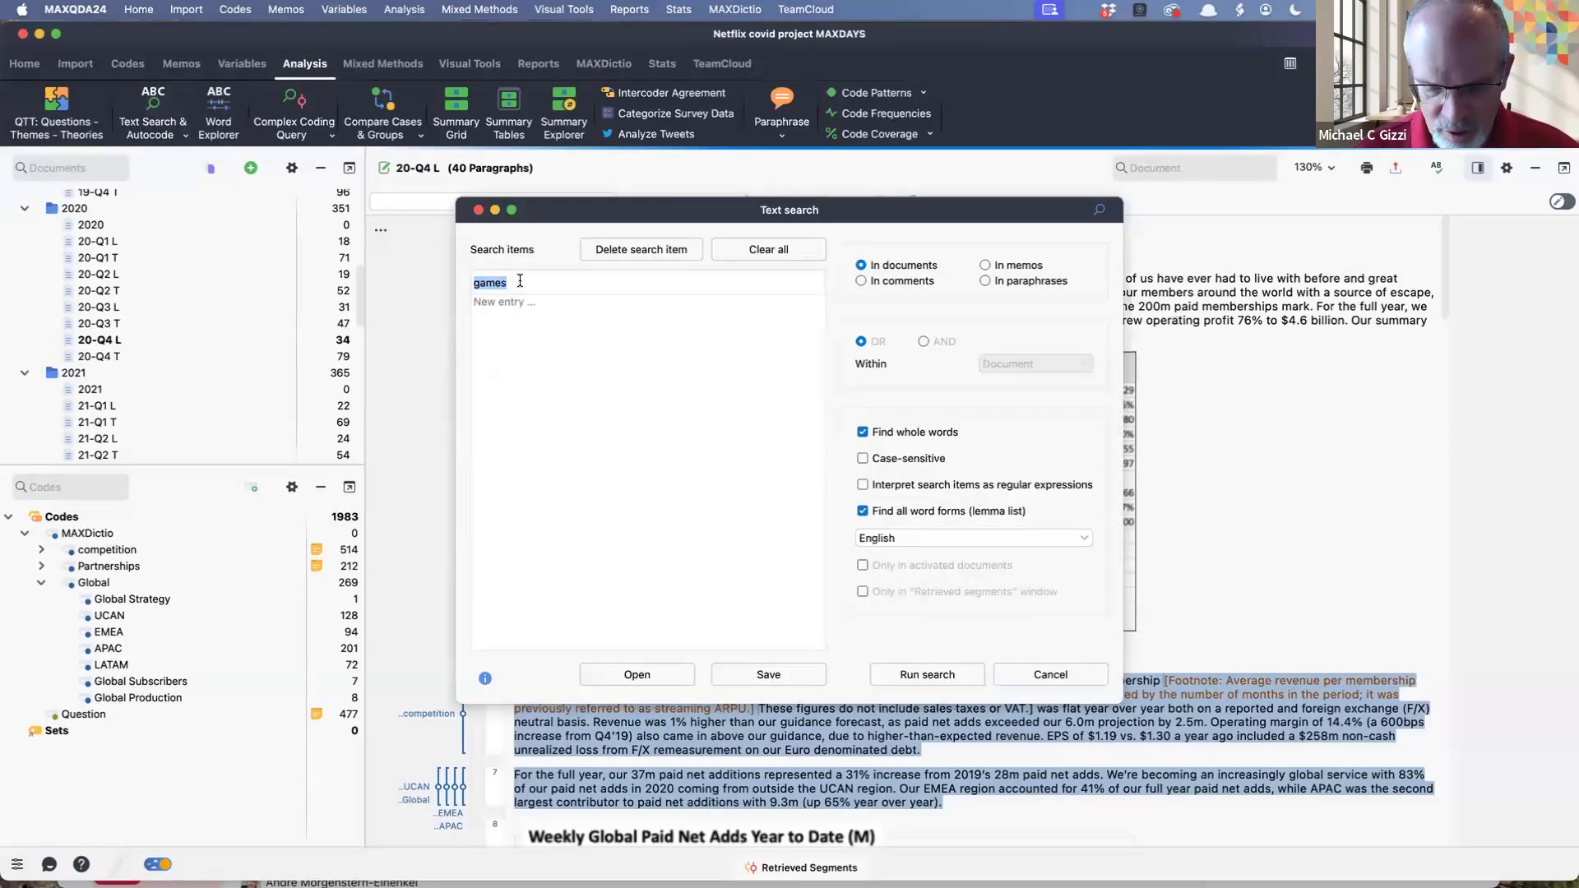
{"action": "left_click", "coordinate": [584, 337]}
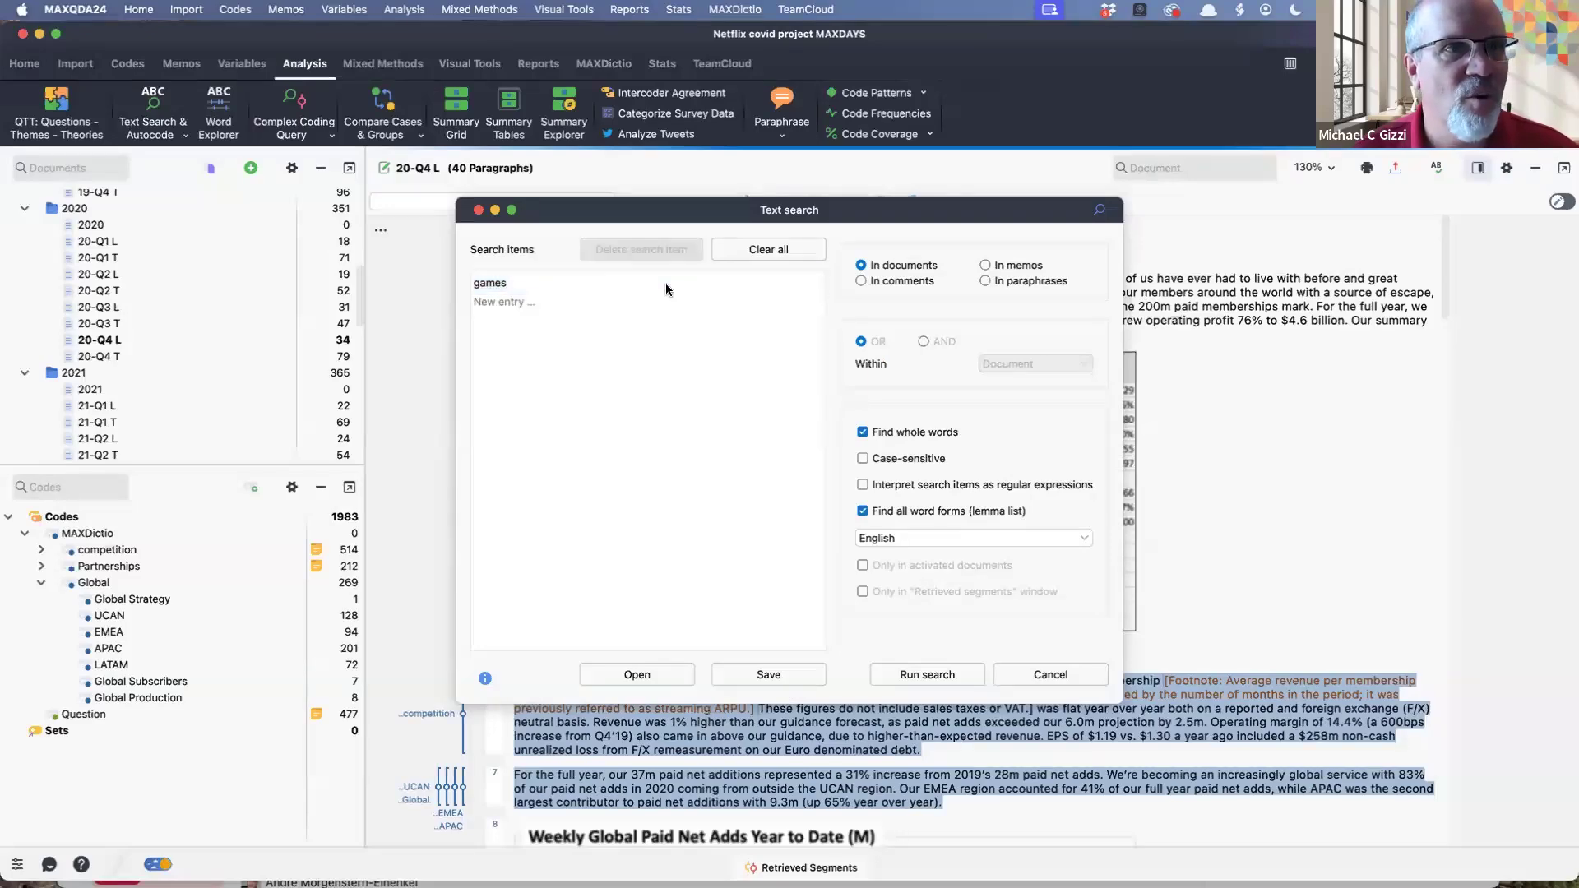
{"action": "left_click", "coordinate": [939, 669]}
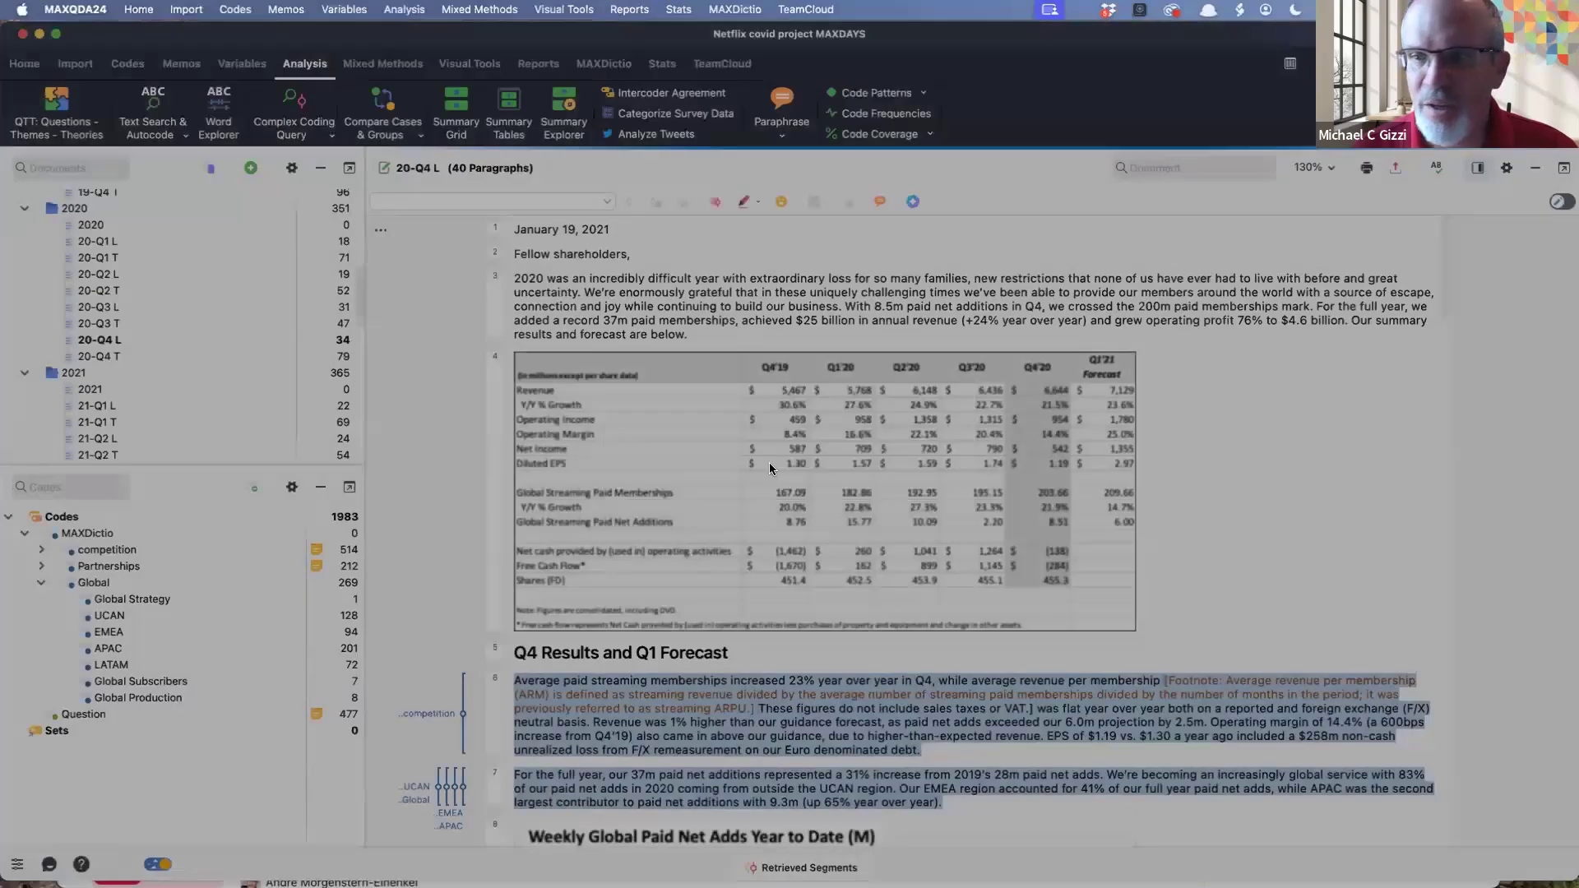
Step: Look through the hits for "games" and view the available text search variants
{"action": "scroll", "coordinate": [867, 612], "scroll_direction": "down", "scroll_amount": 2}
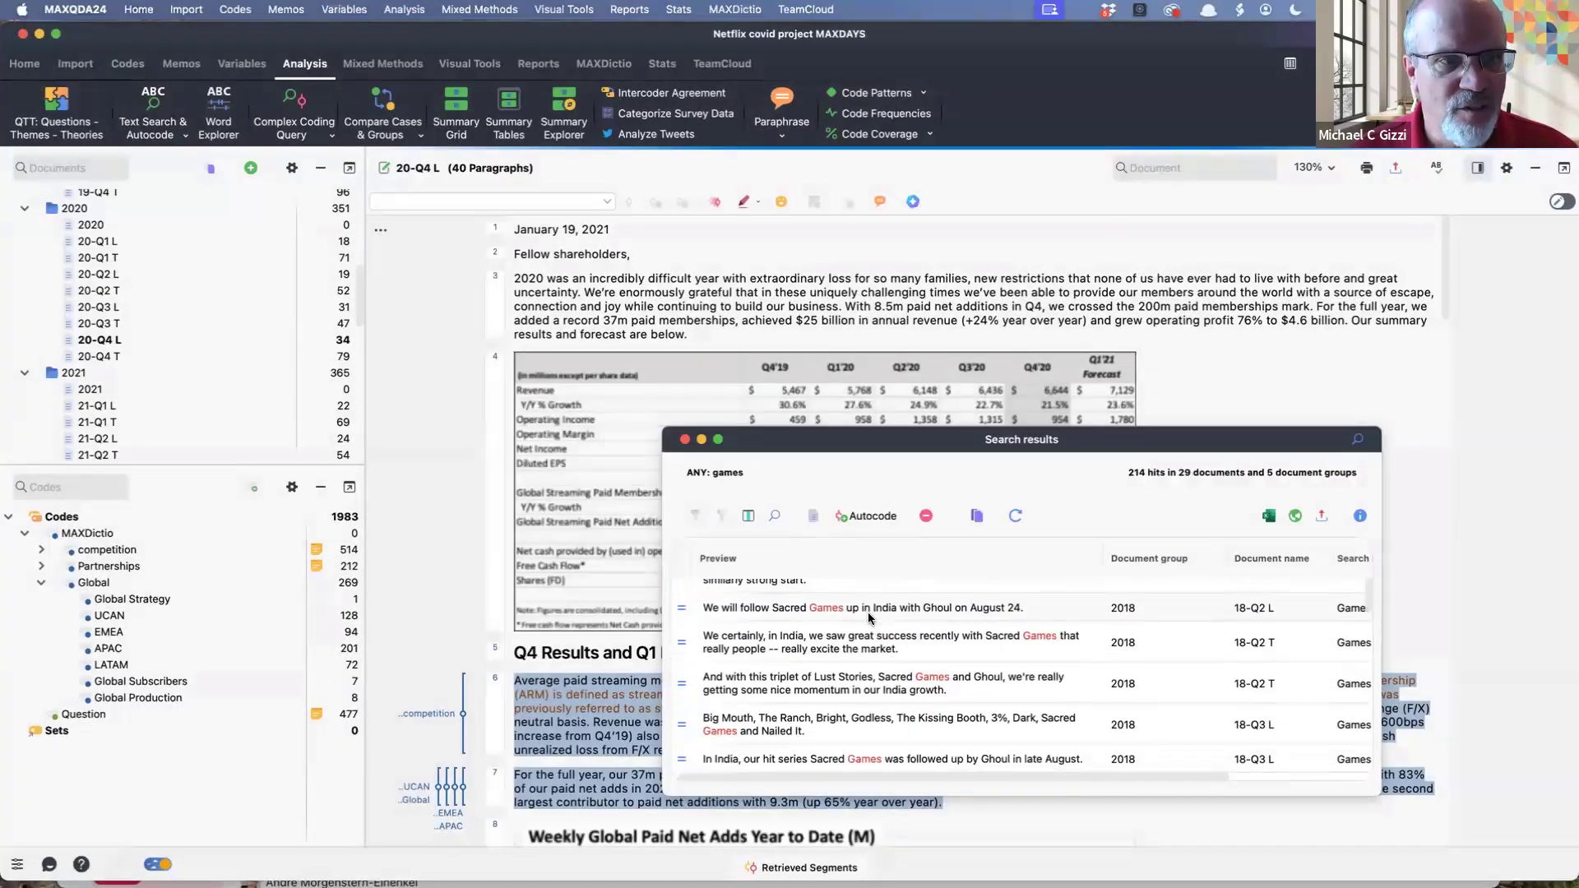
{"action": "scroll", "coordinate": [867, 612], "scroll_direction": "up", "scroll_amount": 2}
{"action": "scroll", "coordinate": [867, 612], "scroll_direction": "down", "scroll_amount": 10}
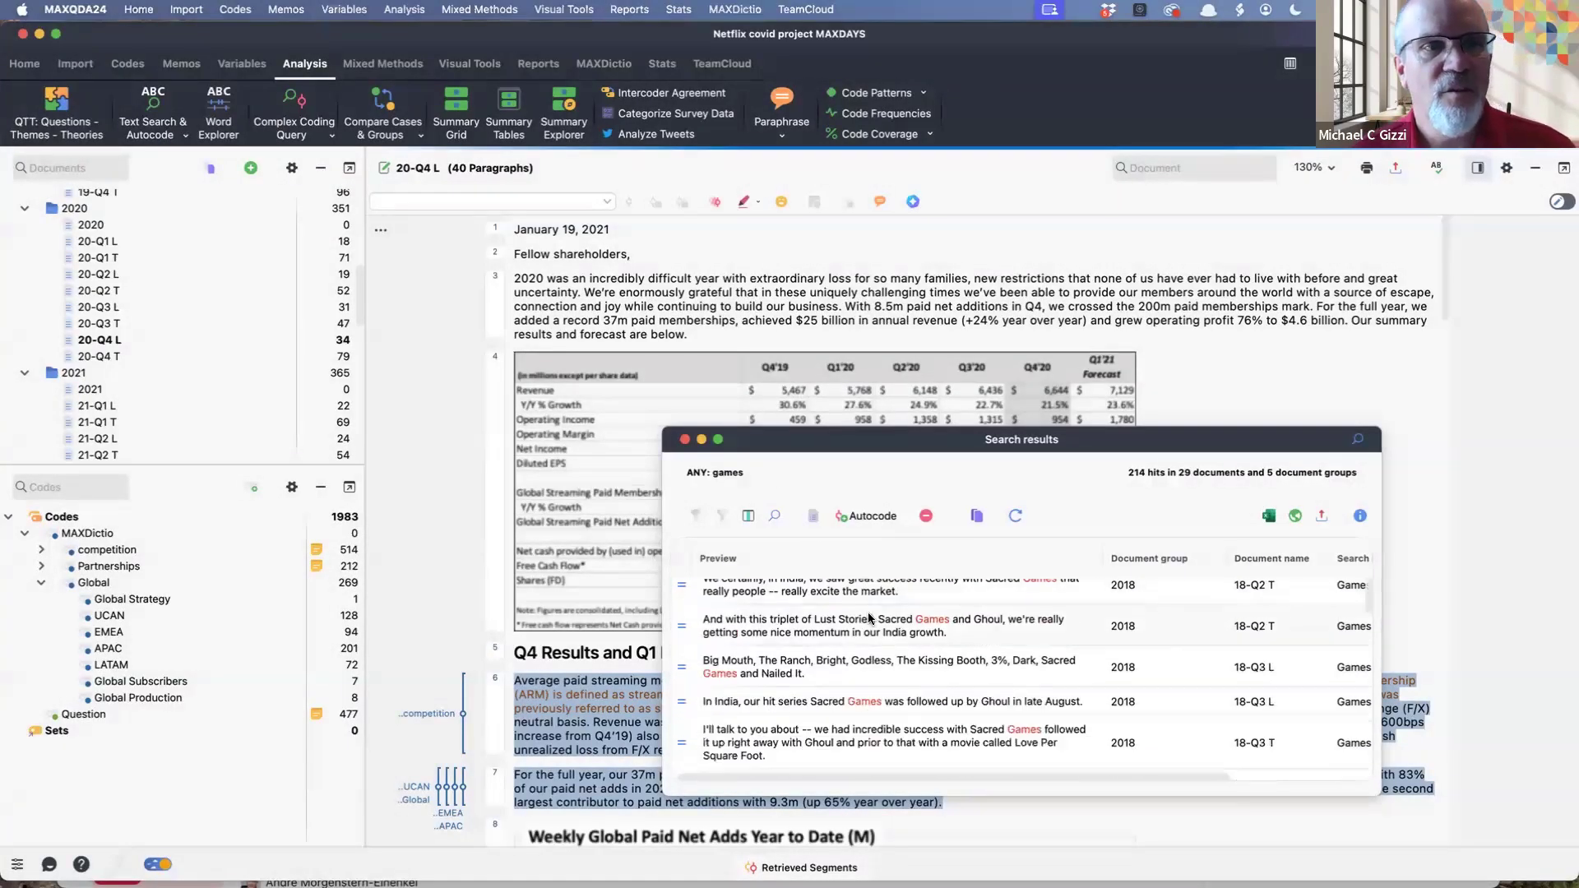
{"action": "scroll", "coordinate": [867, 612], "scroll_direction": "up", "scroll_amount": 8}
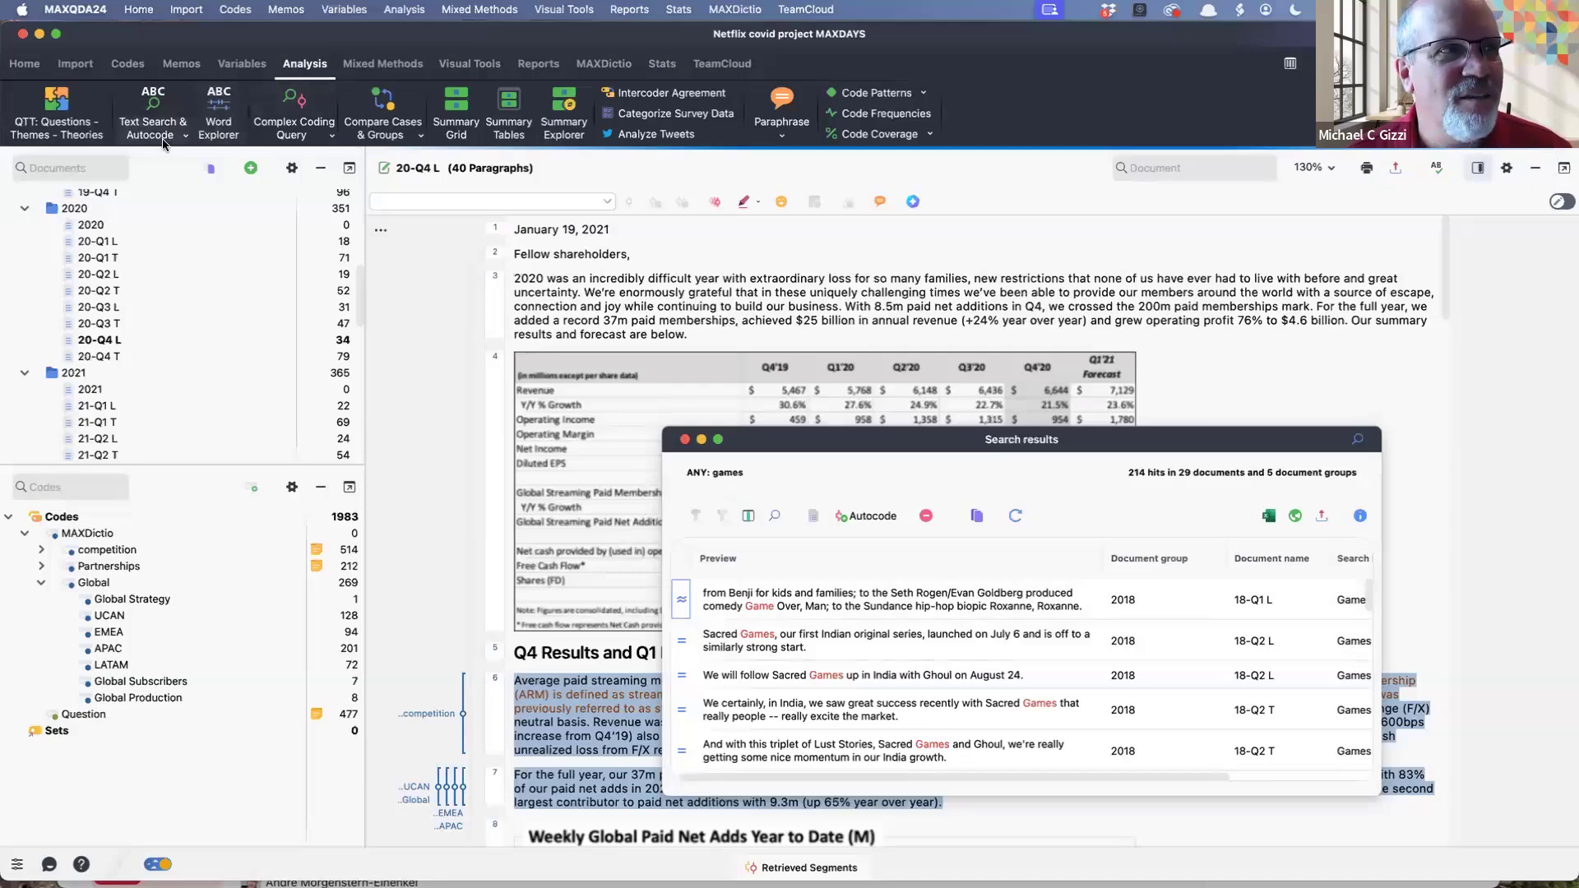
{"action": "left_click", "coordinate": [186, 133]}
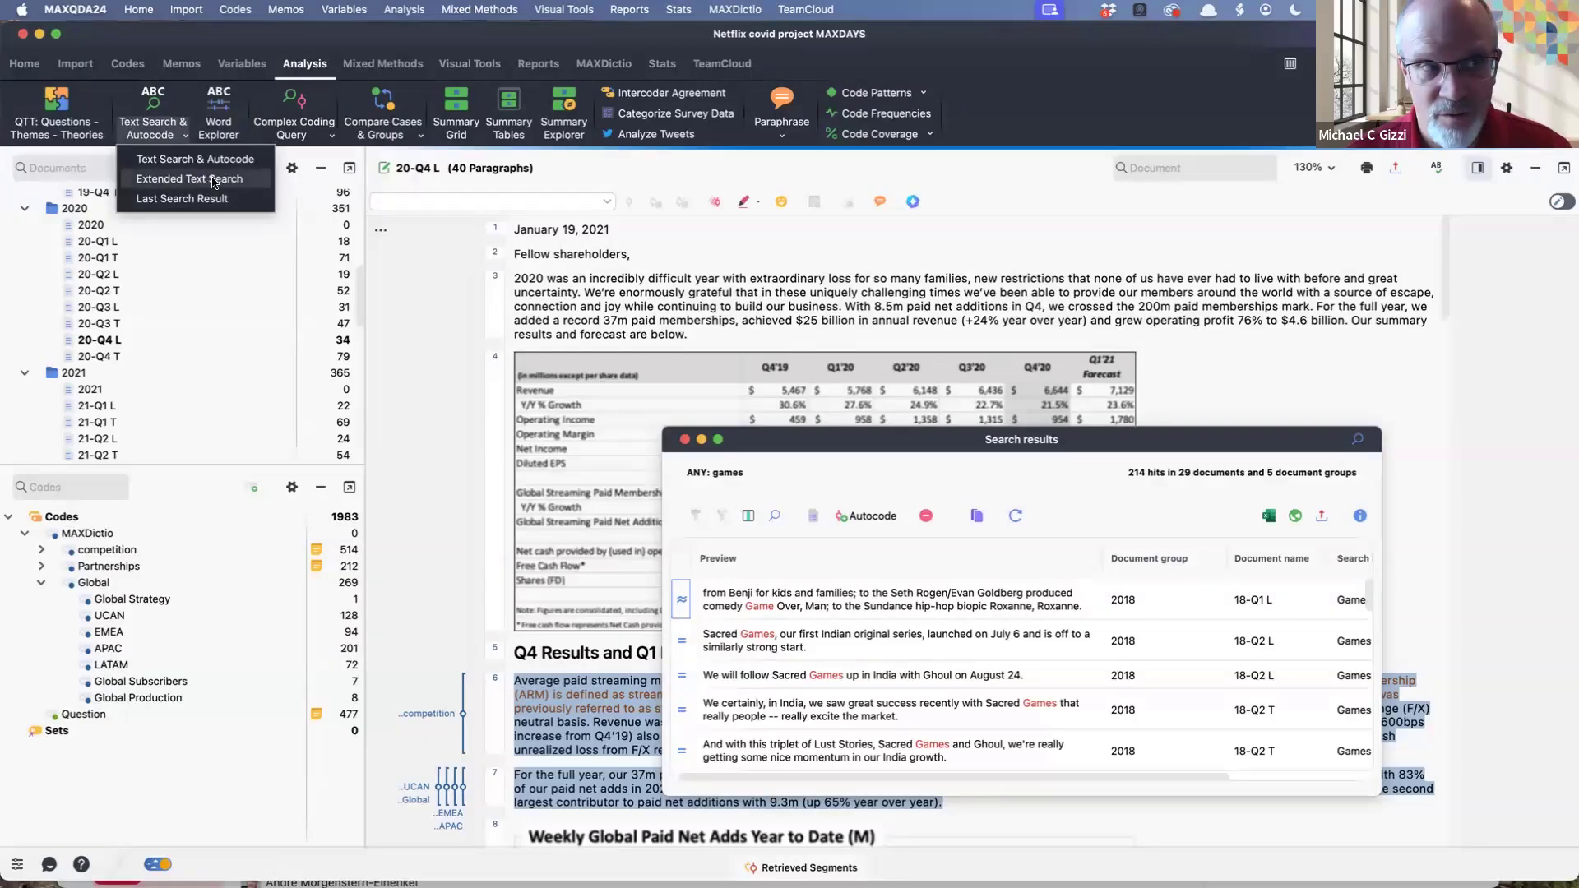
{"action": "left_click", "coordinate": [712, 320]}
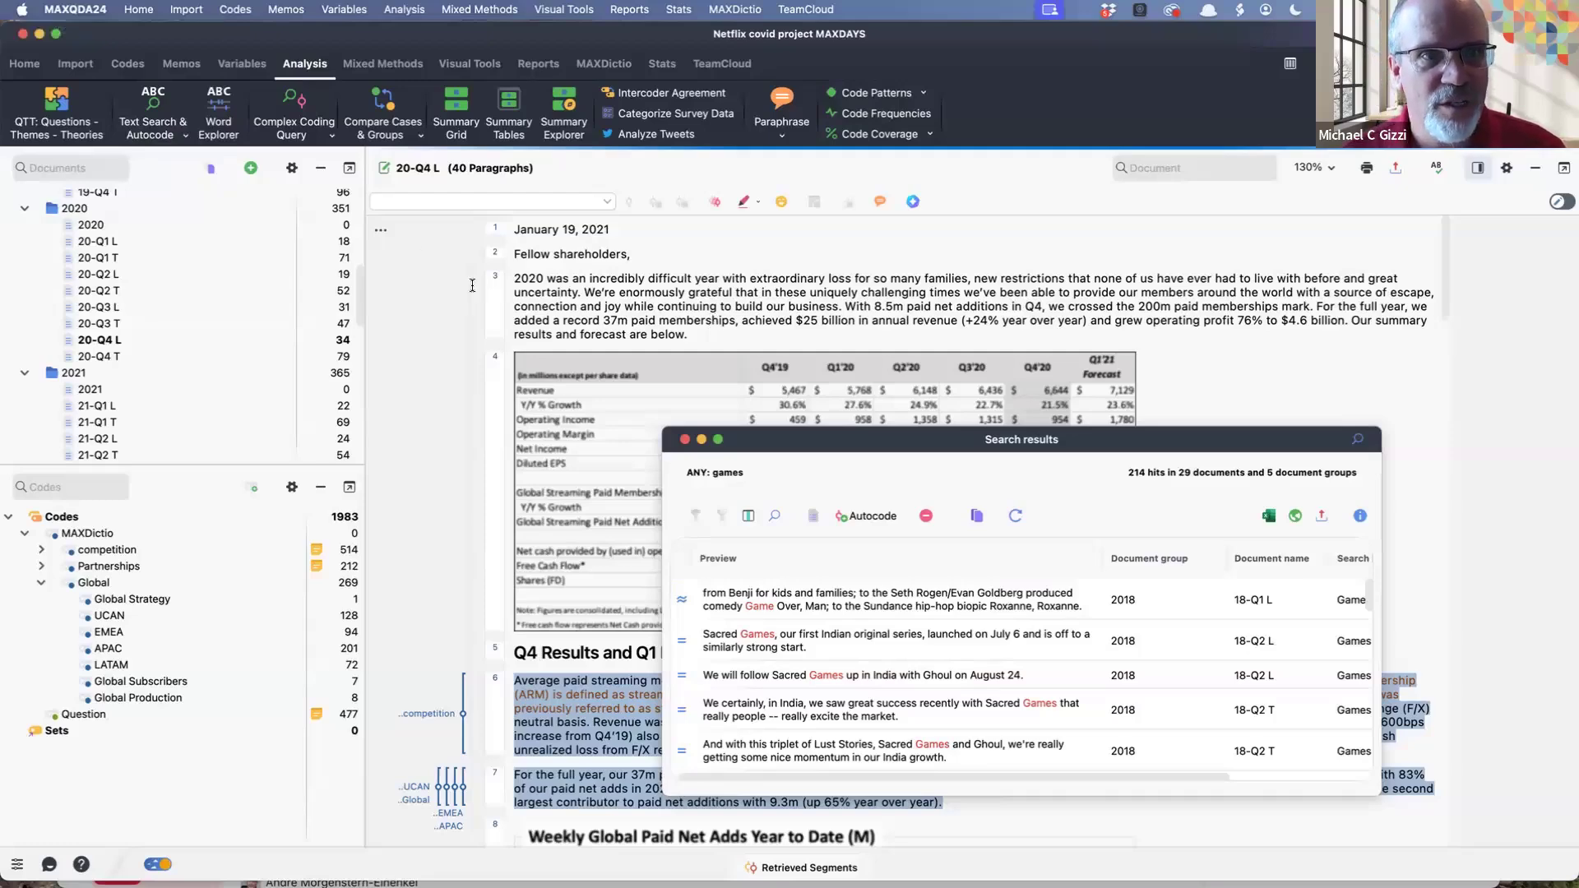
Step: View the first three "games" hits in context in documents 18-Q1 L and 18-Q2 L
{"action": "left_click", "coordinate": [782, 606]}
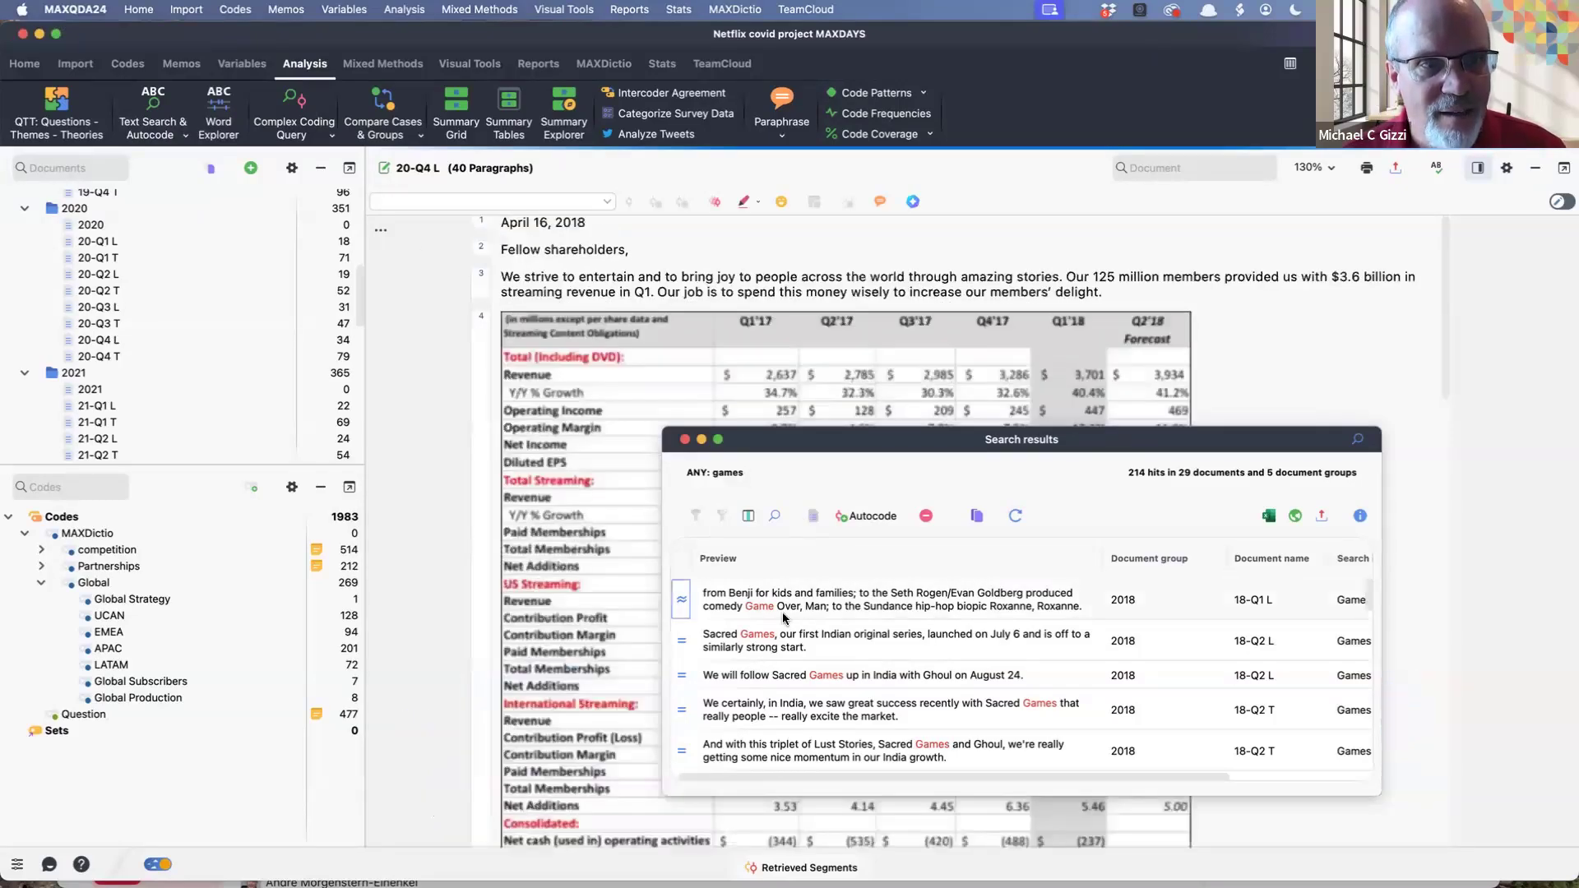
{"action": "left_click", "coordinate": [875, 645]}
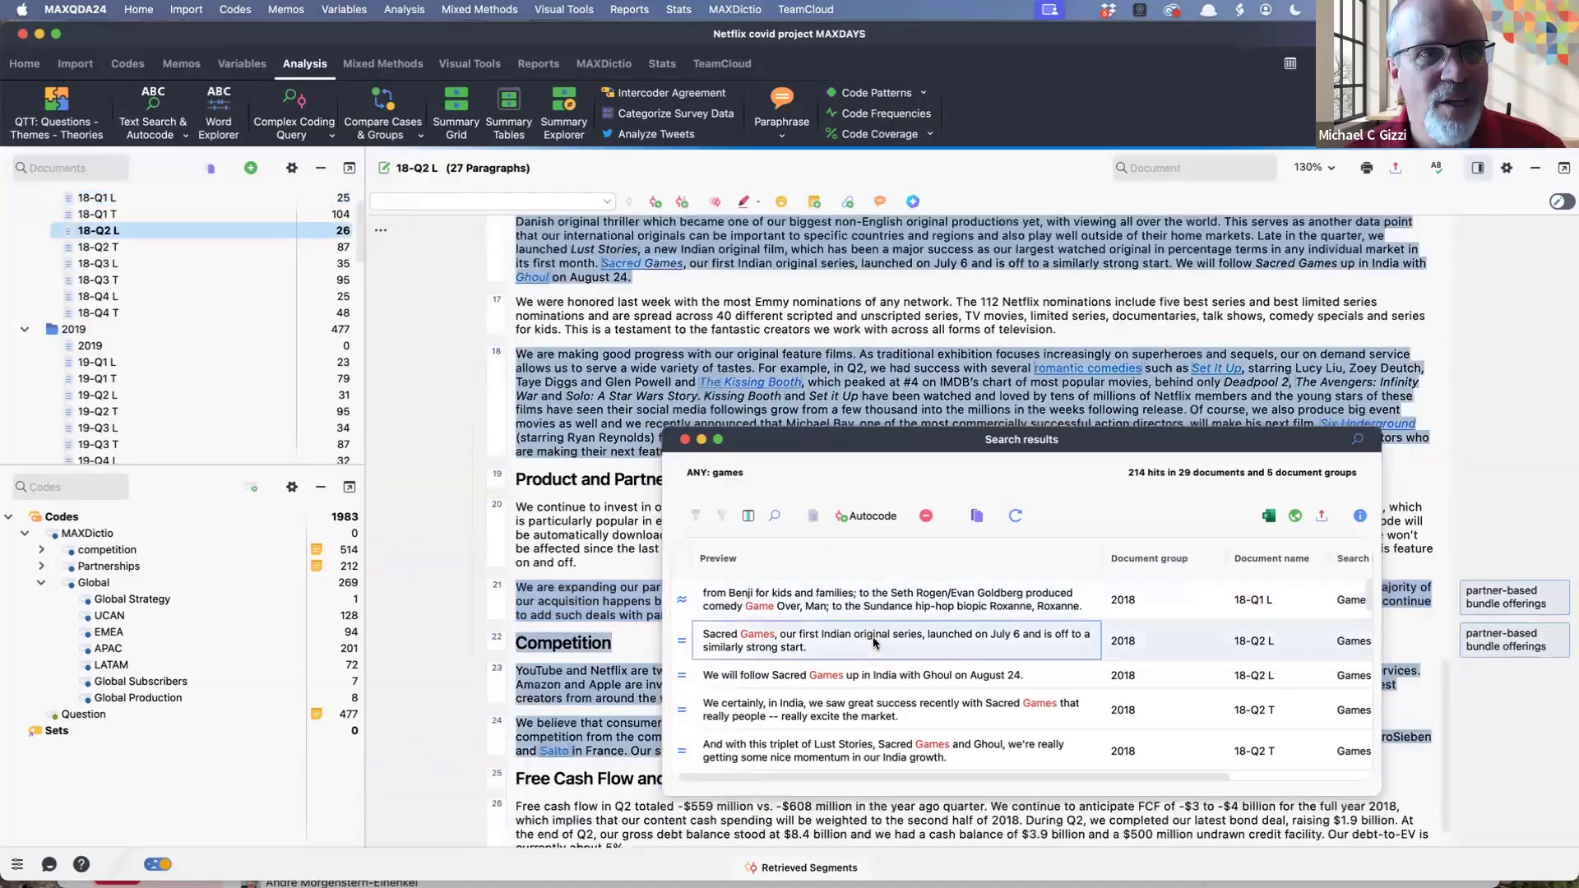
{"action": "left_click", "coordinate": [834, 671]}
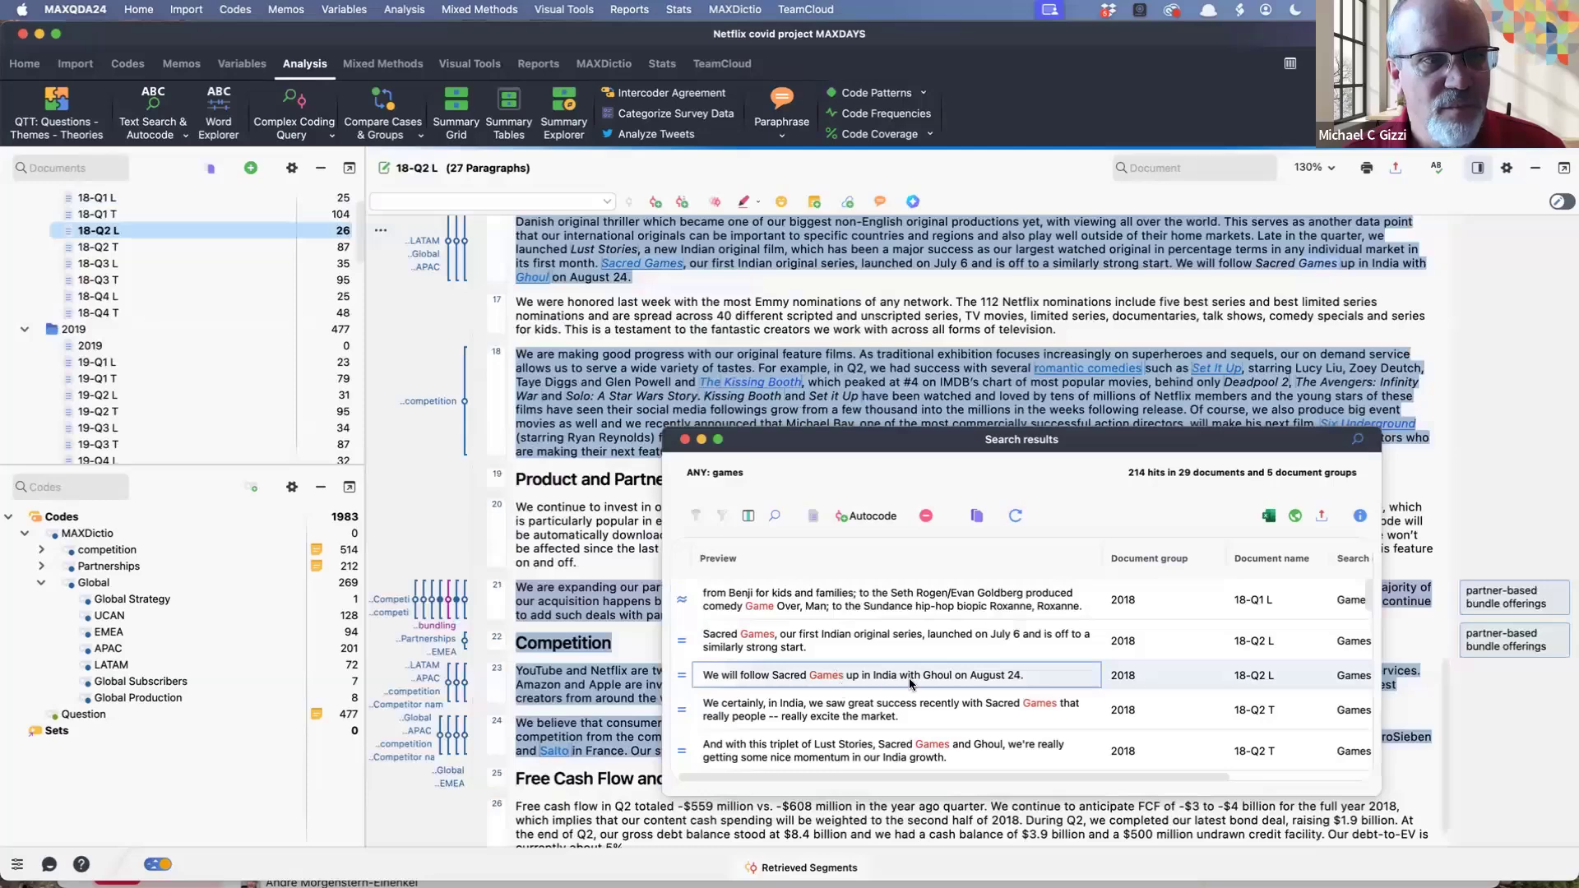
Step: Exclude the two 18-Q2 L hits and the first 18-Q2 T hit mentioning Sacred Games from the search results
{"action": "left_click", "coordinate": [682, 641]}
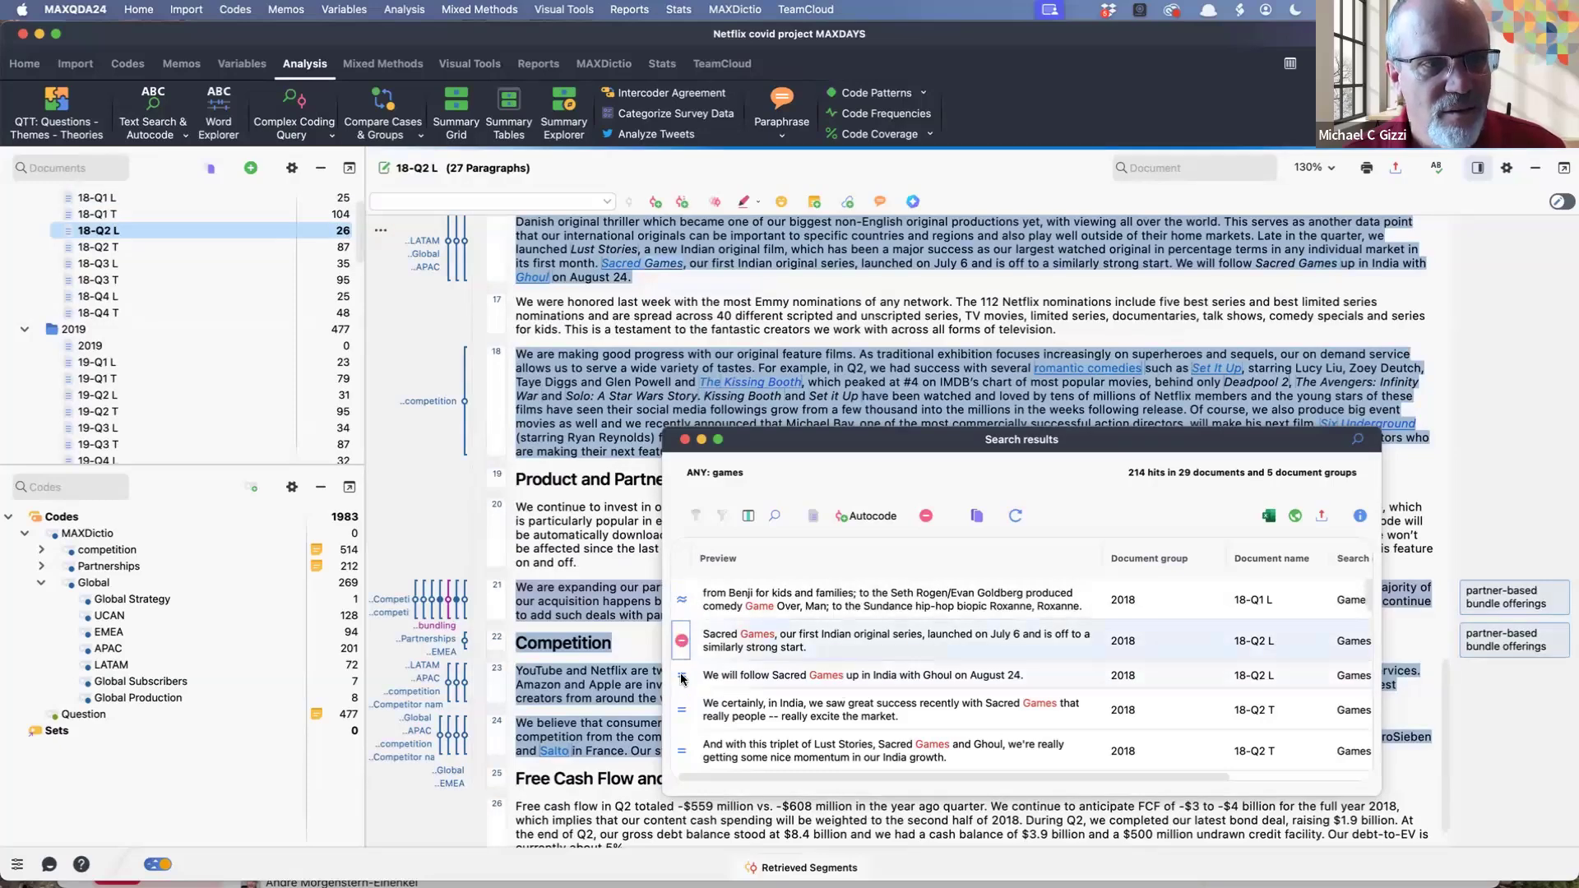
{"action": "left_click", "coordinate": [682, 675]}
{"action": "left_click", "coordinate": [676, 720]}
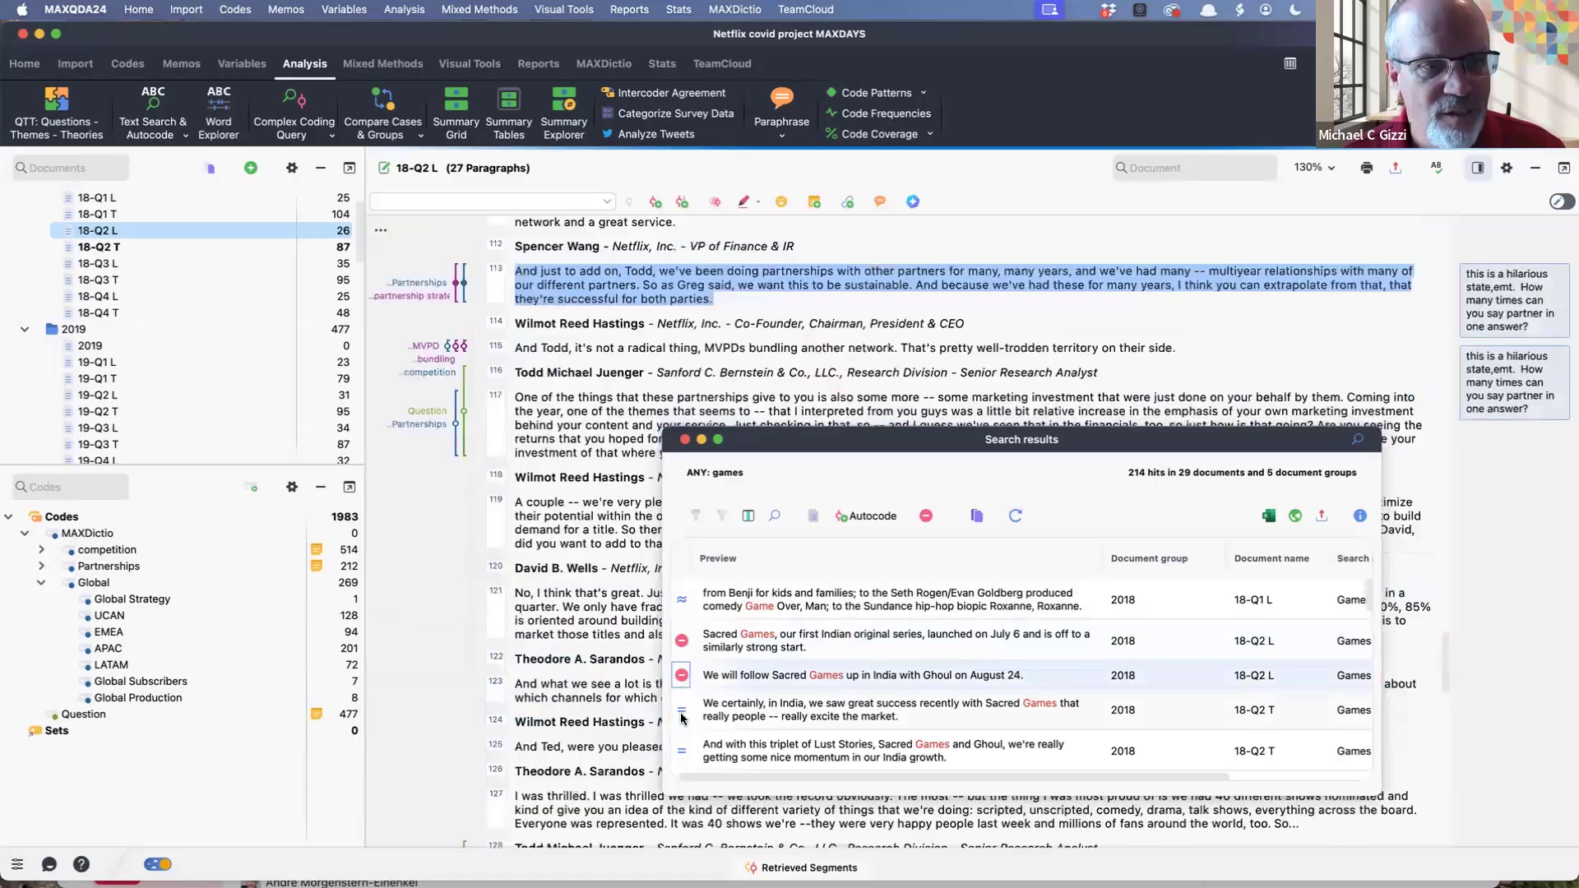
Step: View the options for autocoding the "games" results, and close the search results without coding
{"action": "left_click", "coordinate": [872, 516]}
{"action": "left_click", "coordinate": [923, 520]}
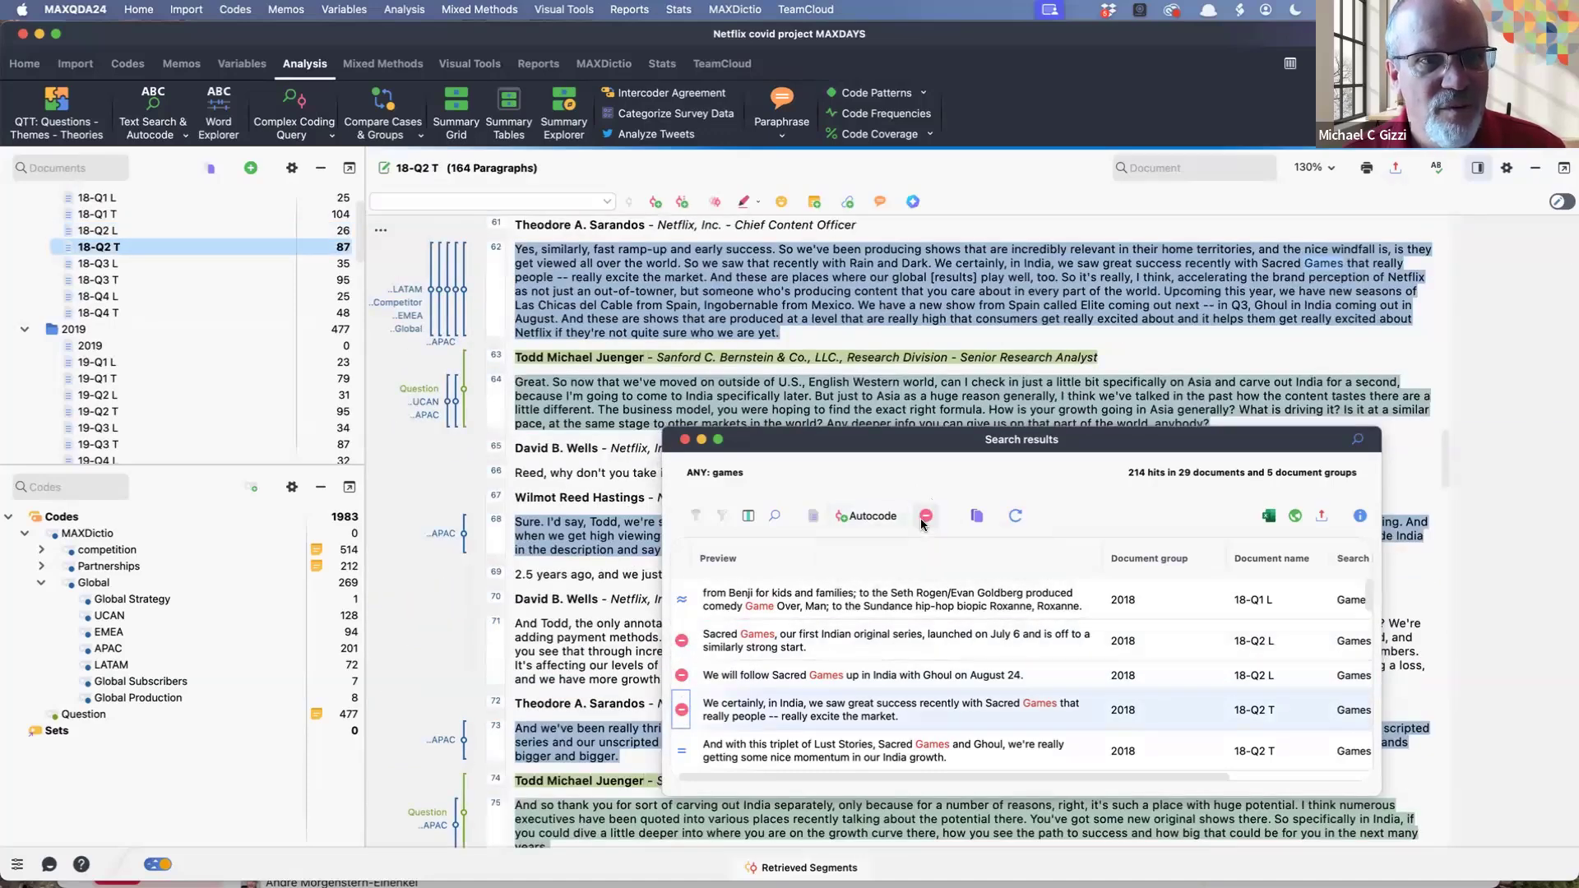
{"action": "left_click", "coordinate": [859, 518]}
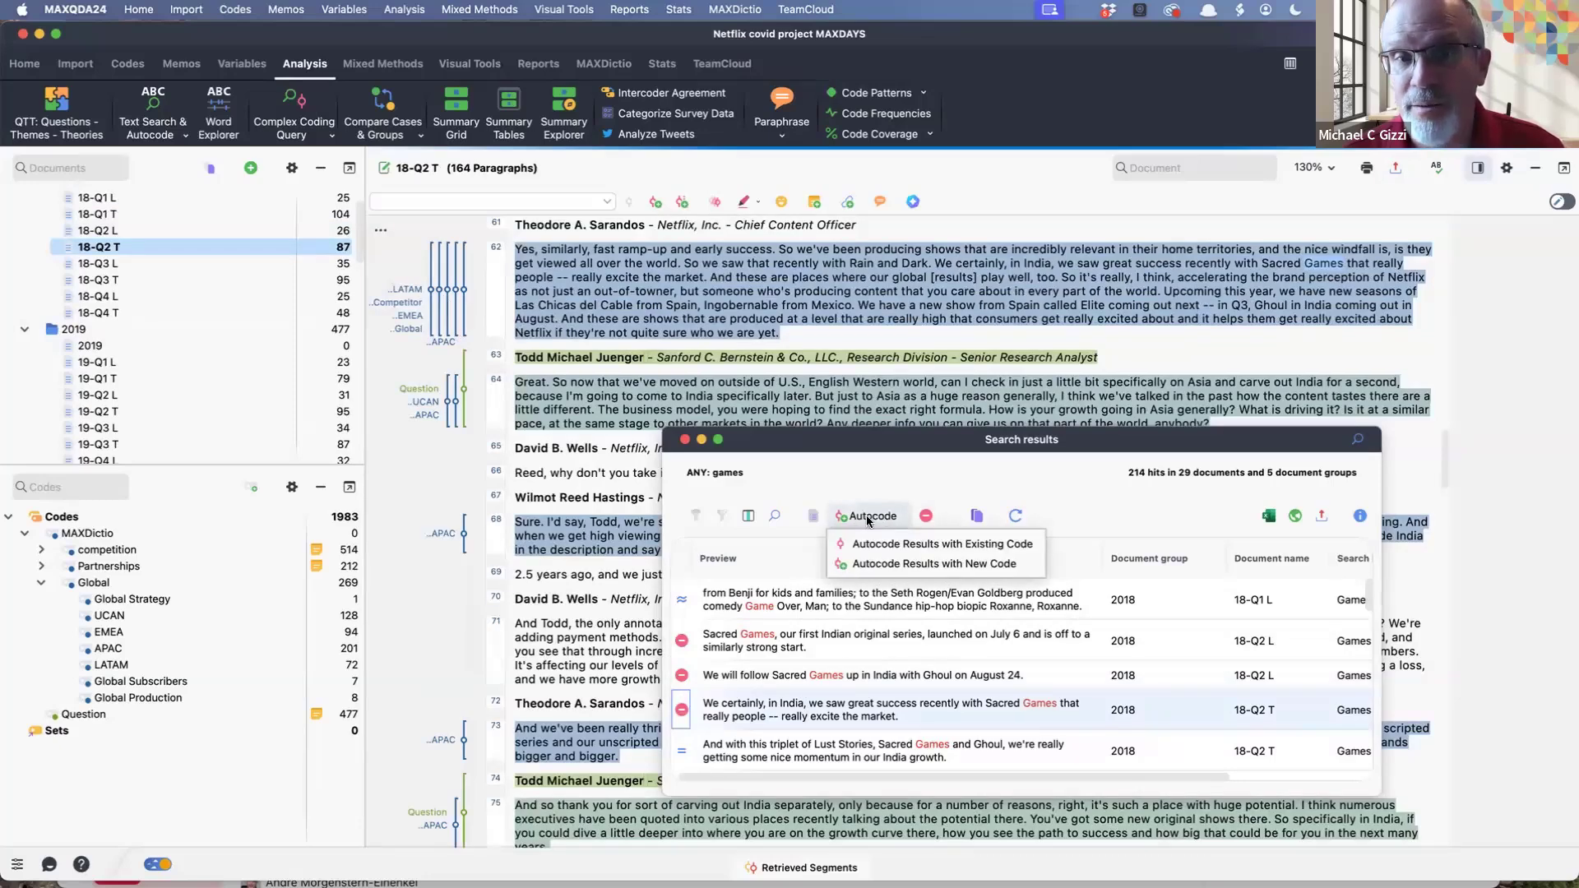
{"action": "left_click", "coordinate": [877, 662]}
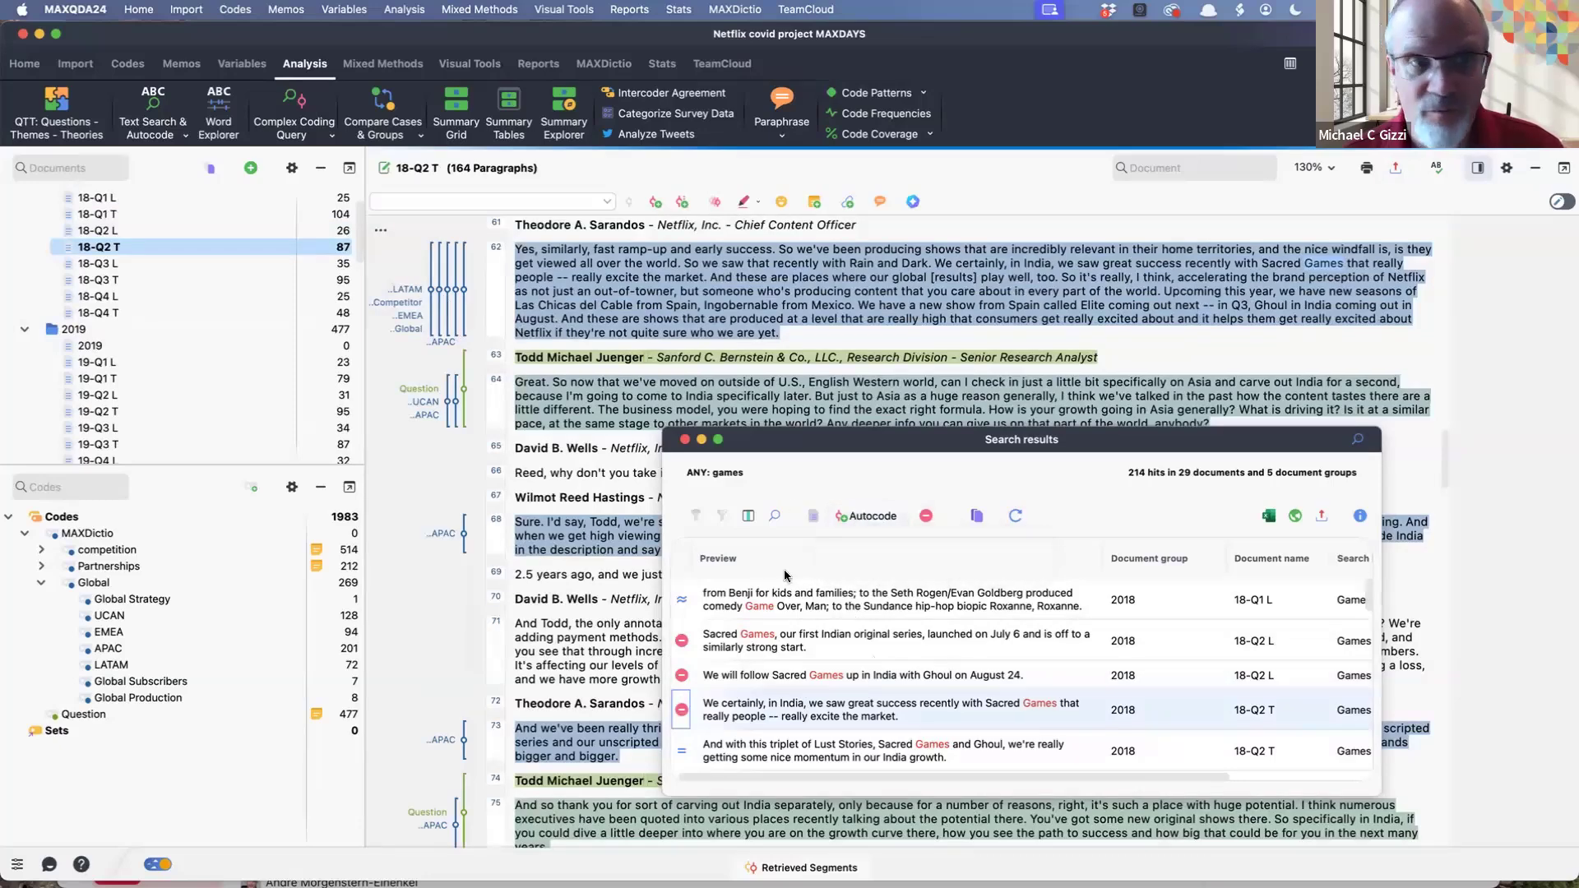
{"action": "left_click", "coordinate": [685, 439]}
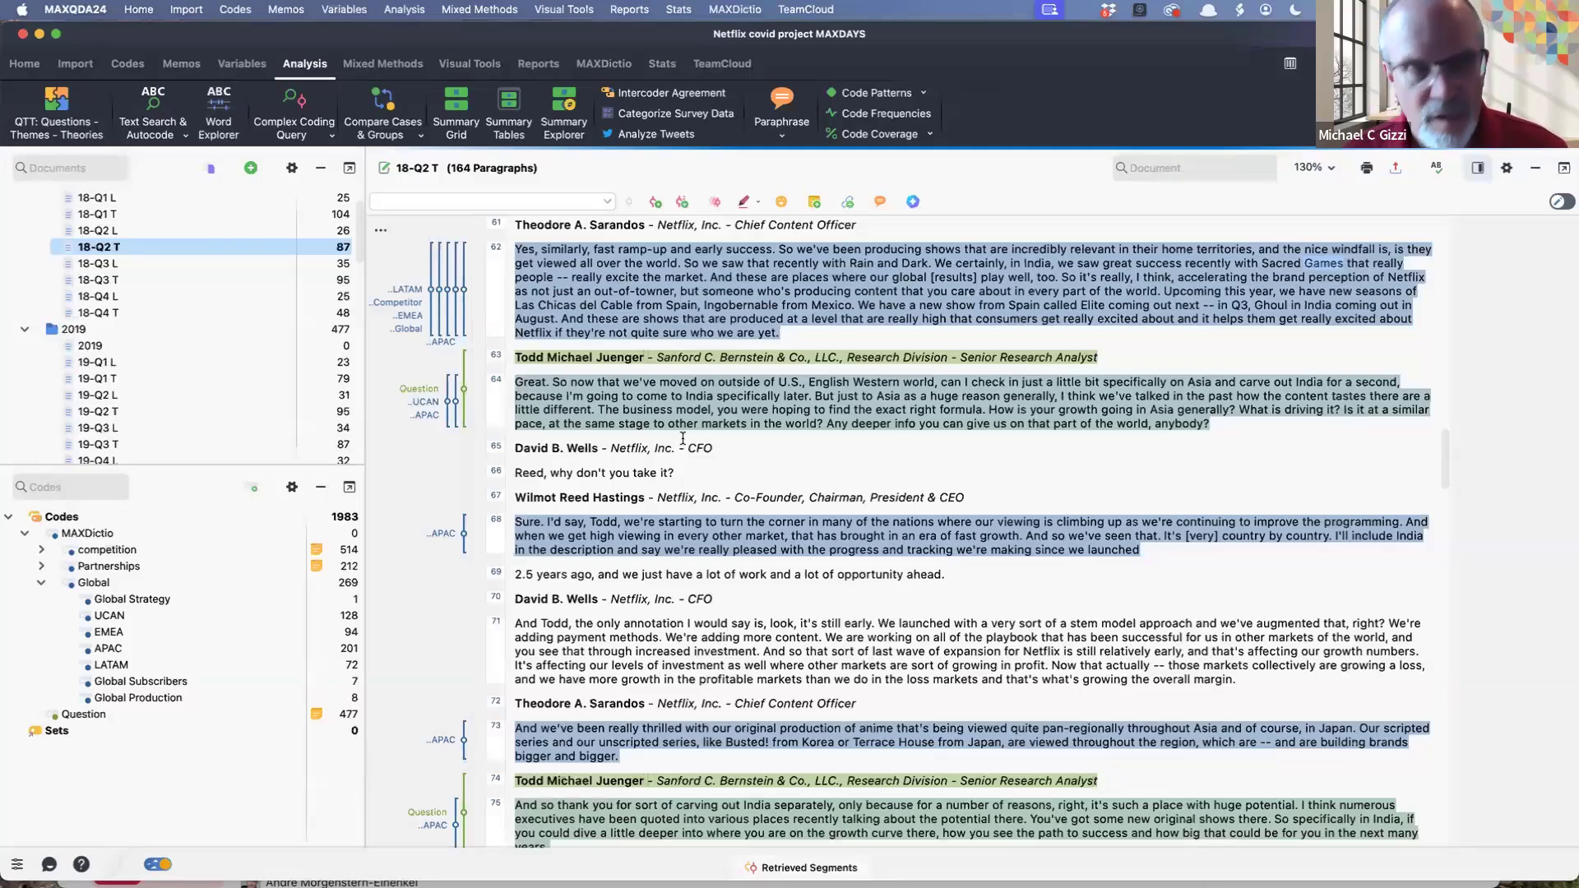
Step: Replace the search item with "pull forward", run the text search and look through its hits
{"action": "left_click", "coordinate": [154, 109]}
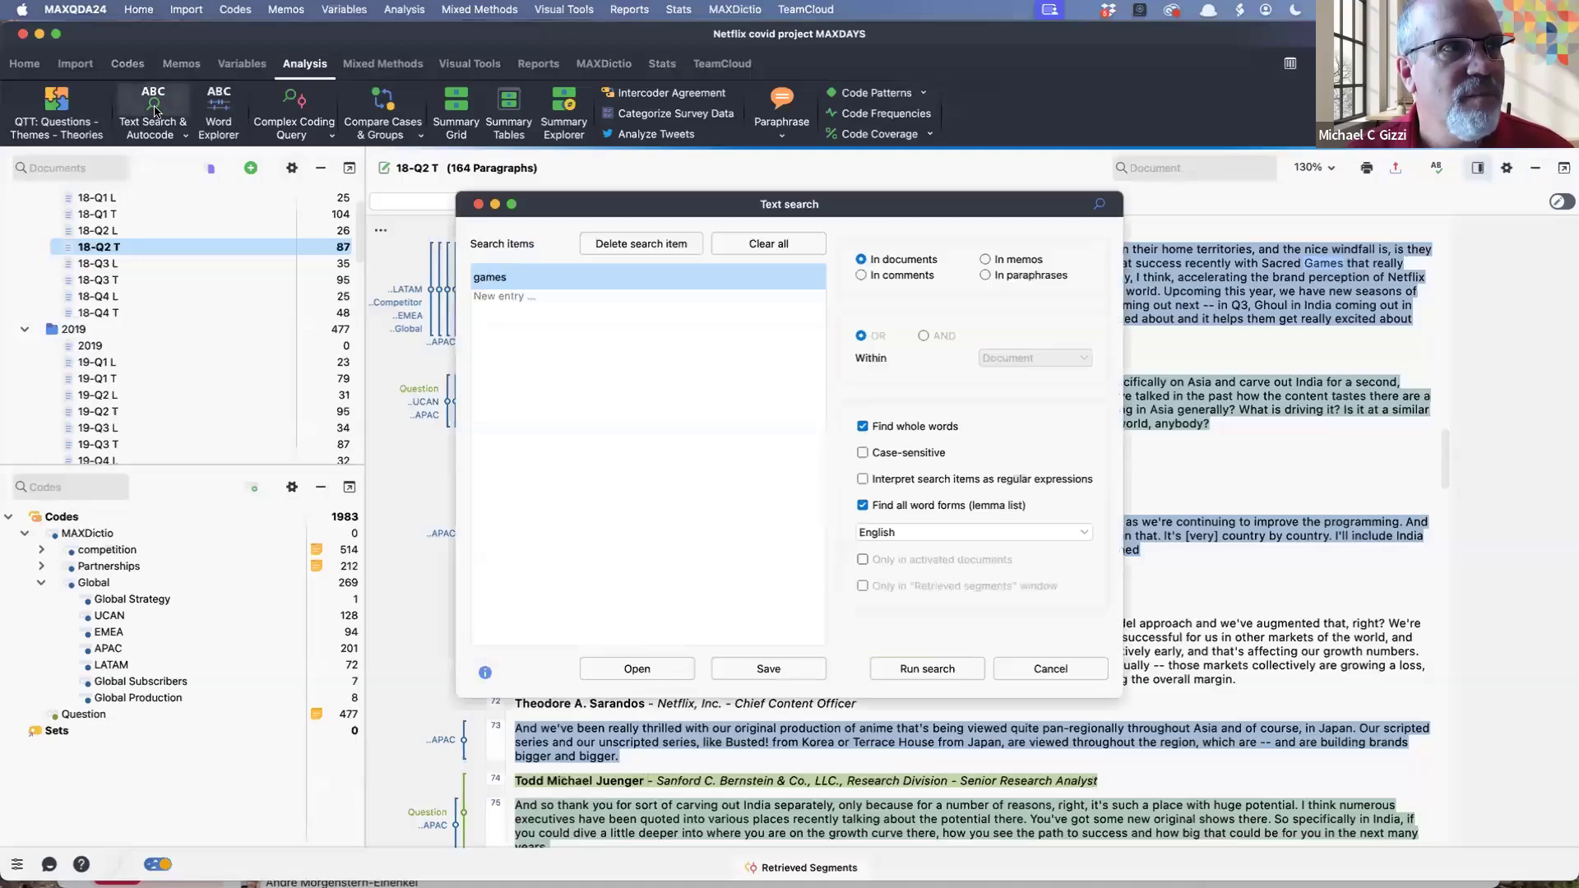
{"action": "left_click", "coordinate": [528, 277]}
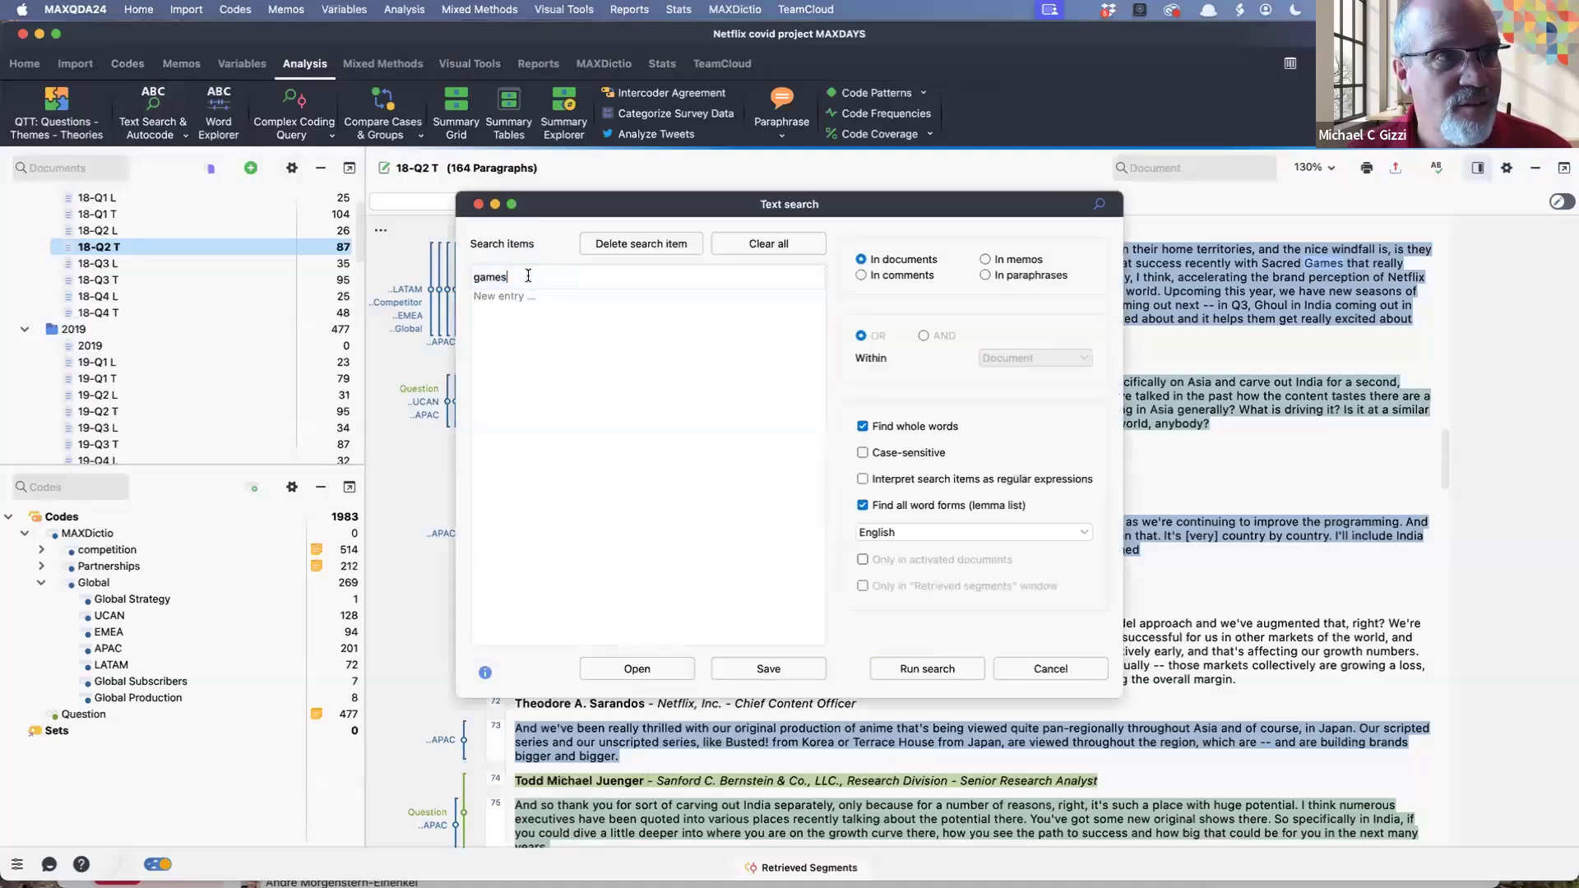
{"action": "double_click", "coordinate": [528, 277]}
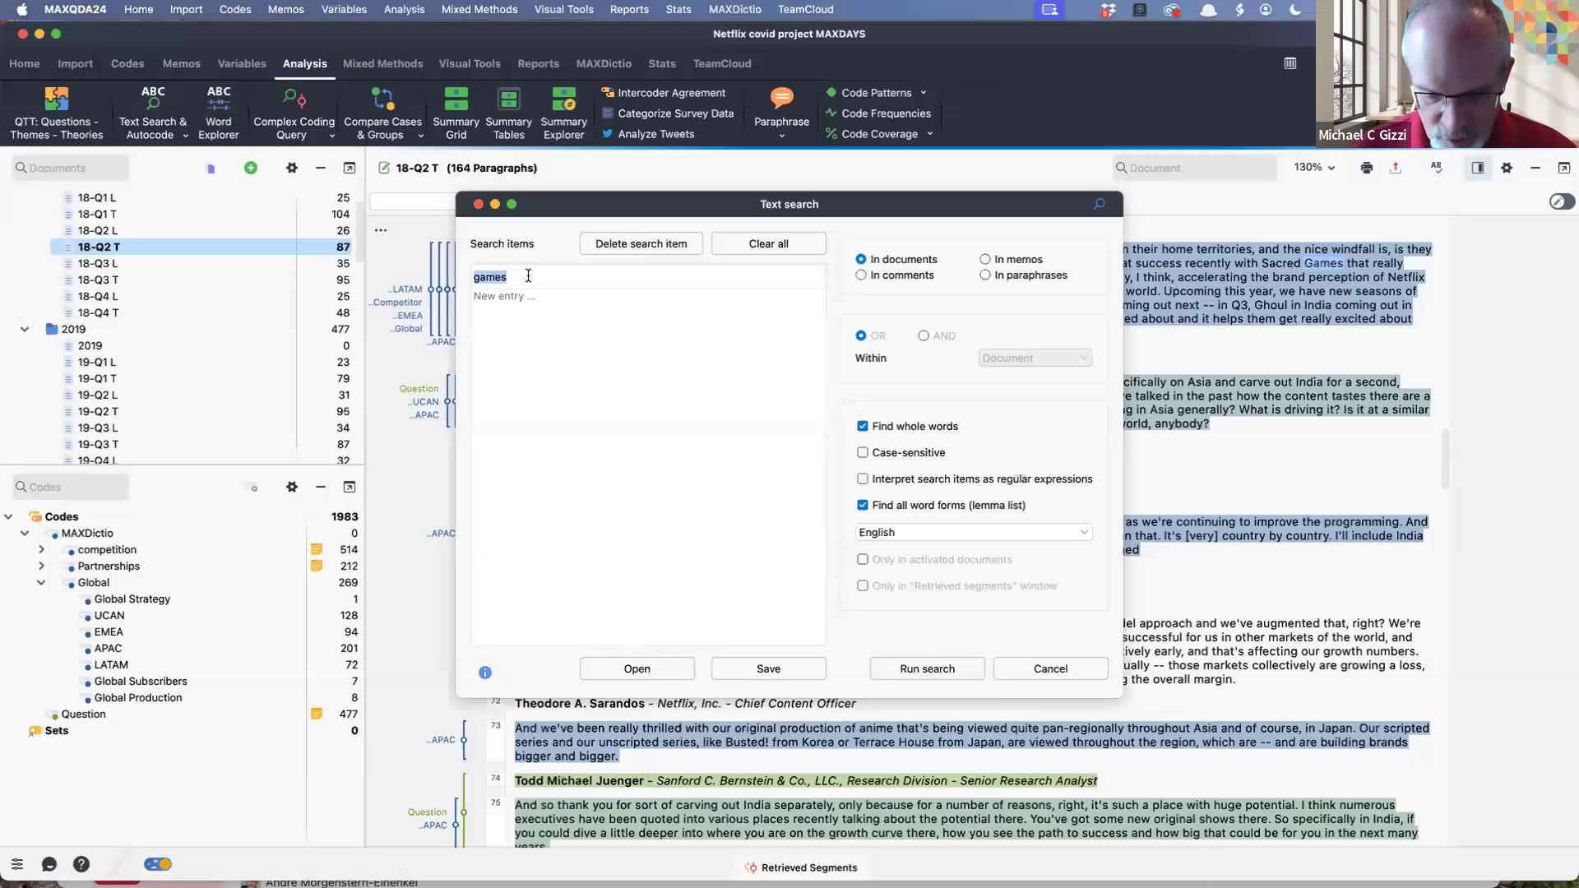
{"action": "type", "text": "pull forwar"}
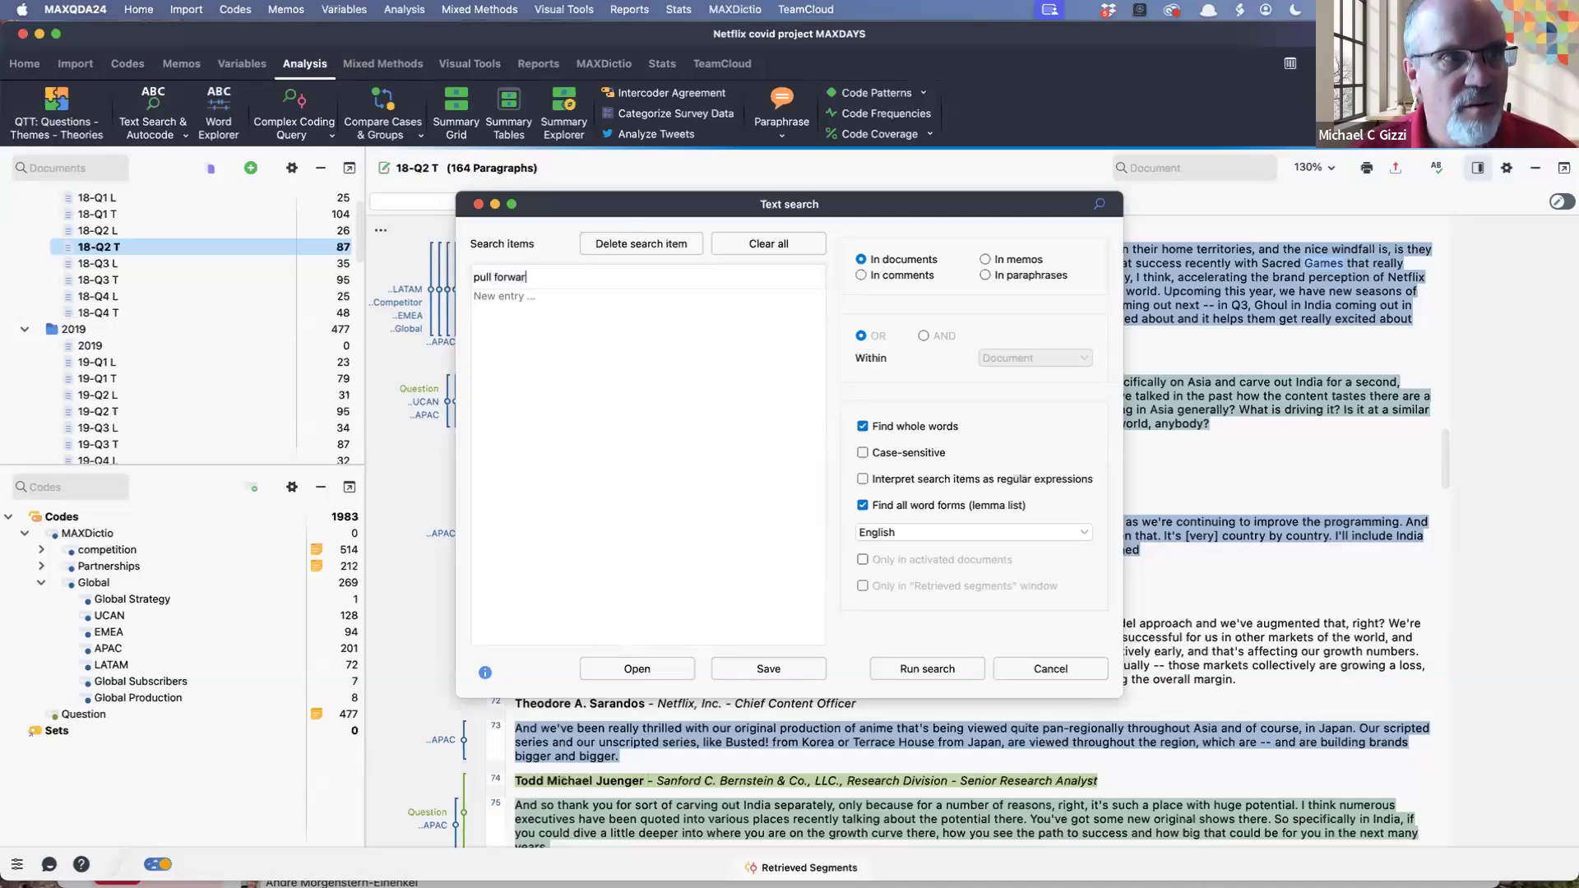
{"action": "type", "text": "d"}
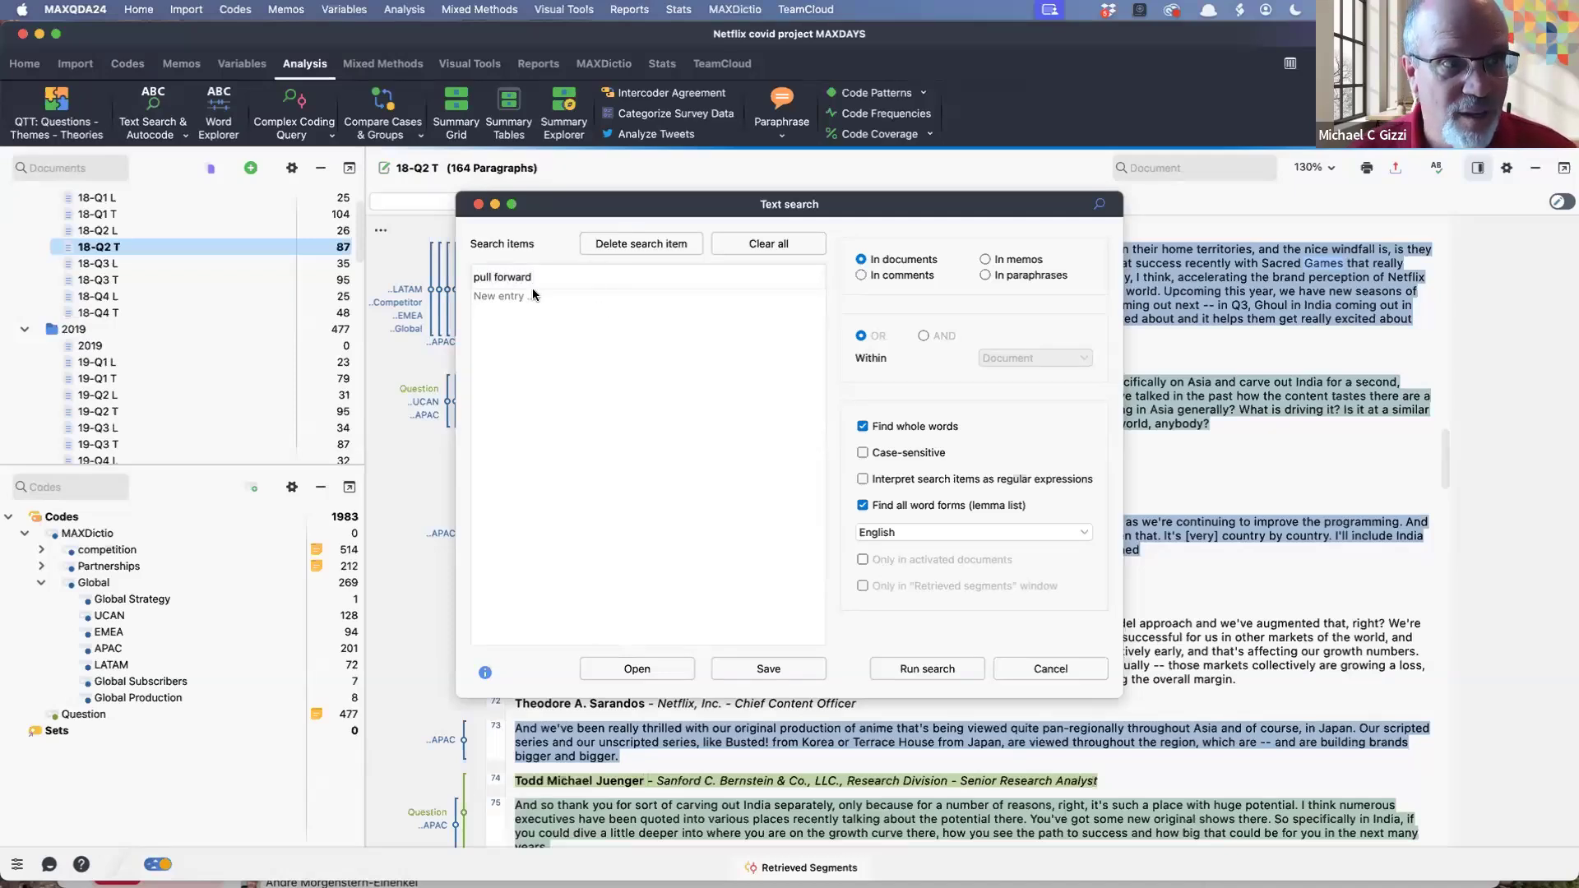
{"action": "left_click", "coordinate": [926, 668]}
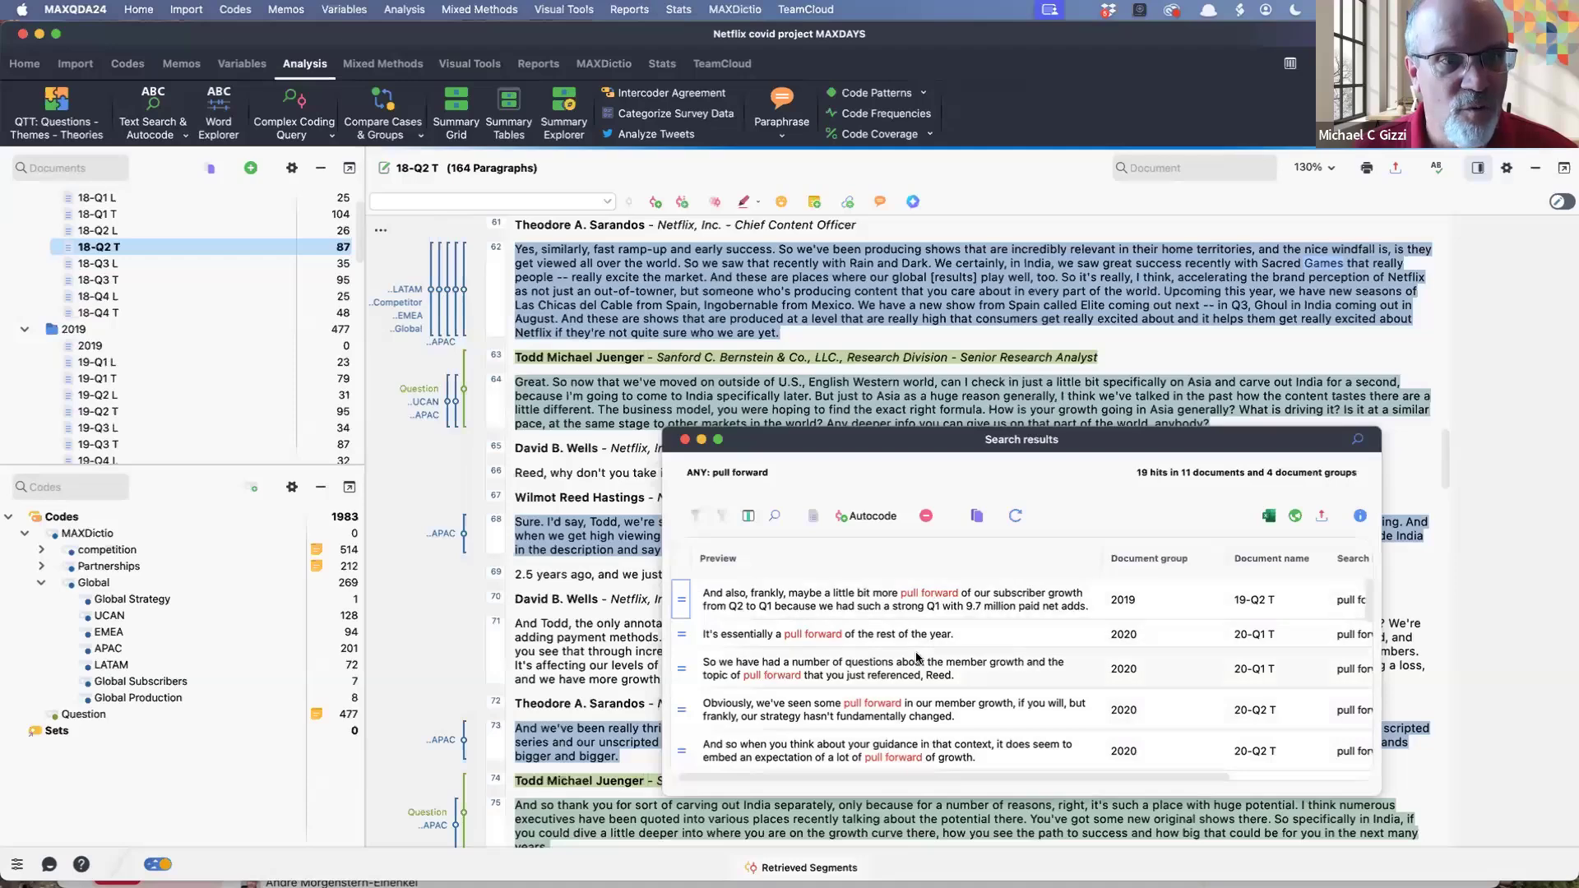
{"action": "scroll", "coordinate": [917, 658], "scroll_direction": "down", "scroll_amount": 5}
{"action": "scroll", "coordinate": [917, 658], "scroll_direction": "up", "scroll_amount": 5}
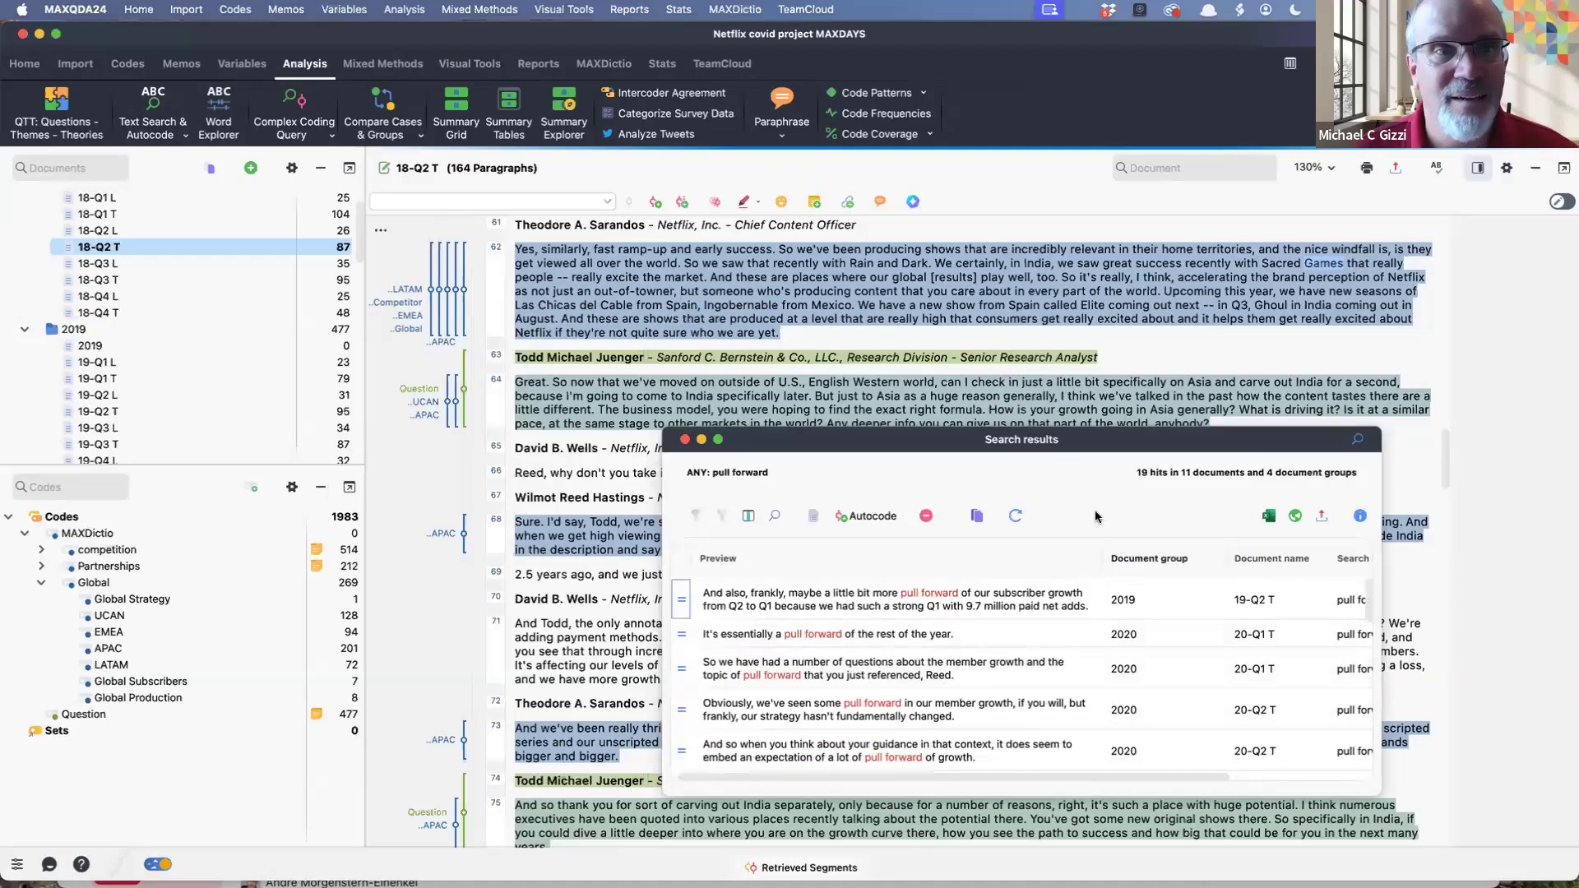
Step: Add "pull-forward" as a second search item, run the combined search and view the autocode options
{"action": "left_click", "coordinate": [141, 100]}
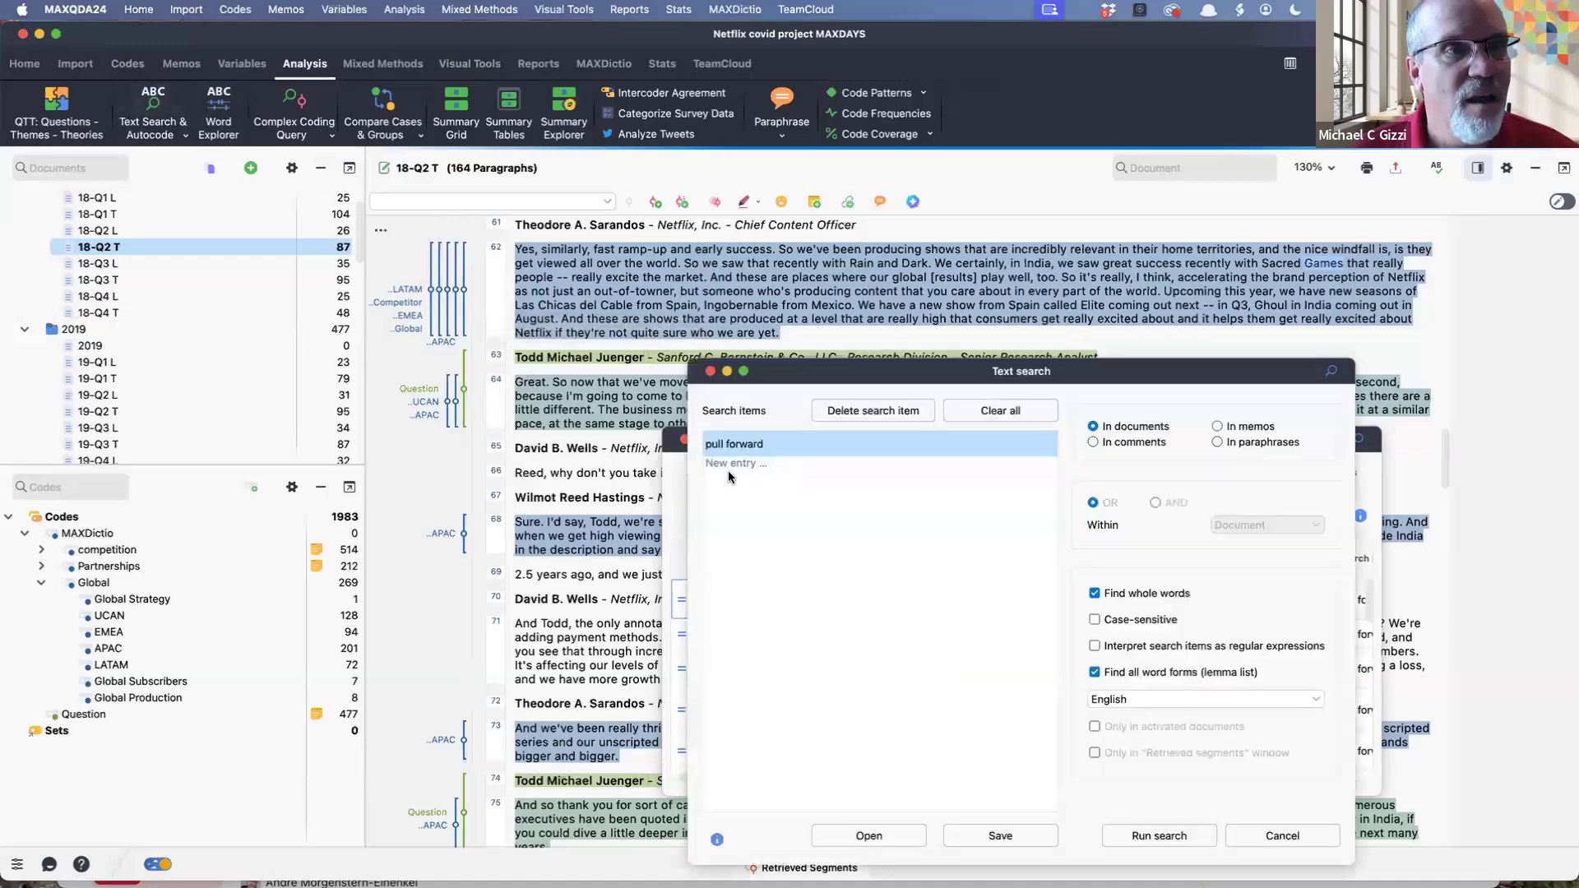
{"action": "double_click", "coordinate": [727, 464]}
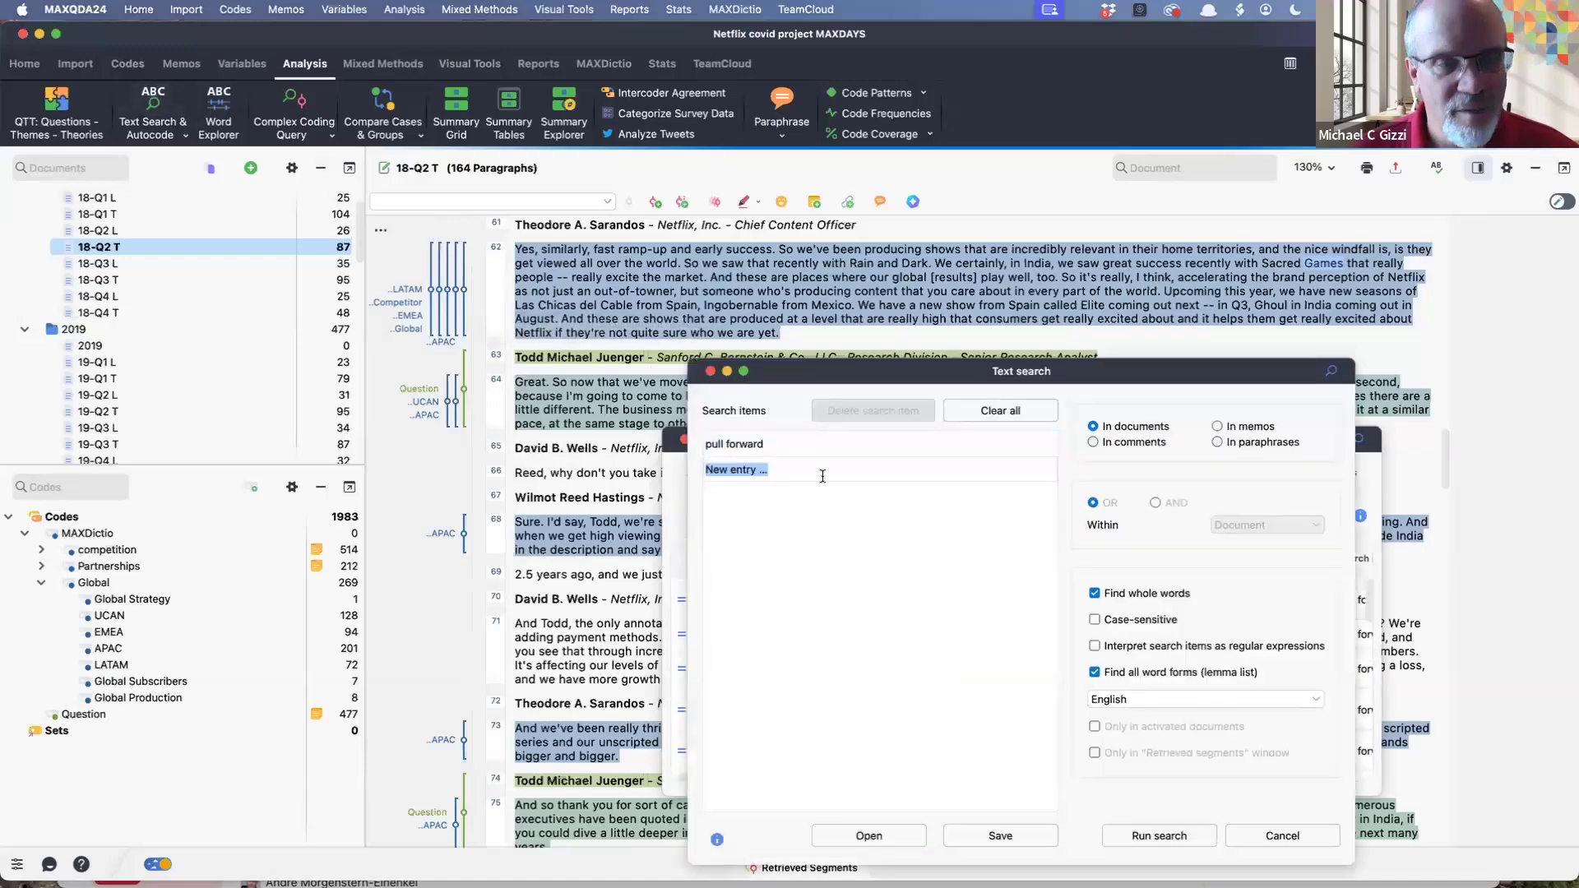
{"action": "type", "text": "pull"}
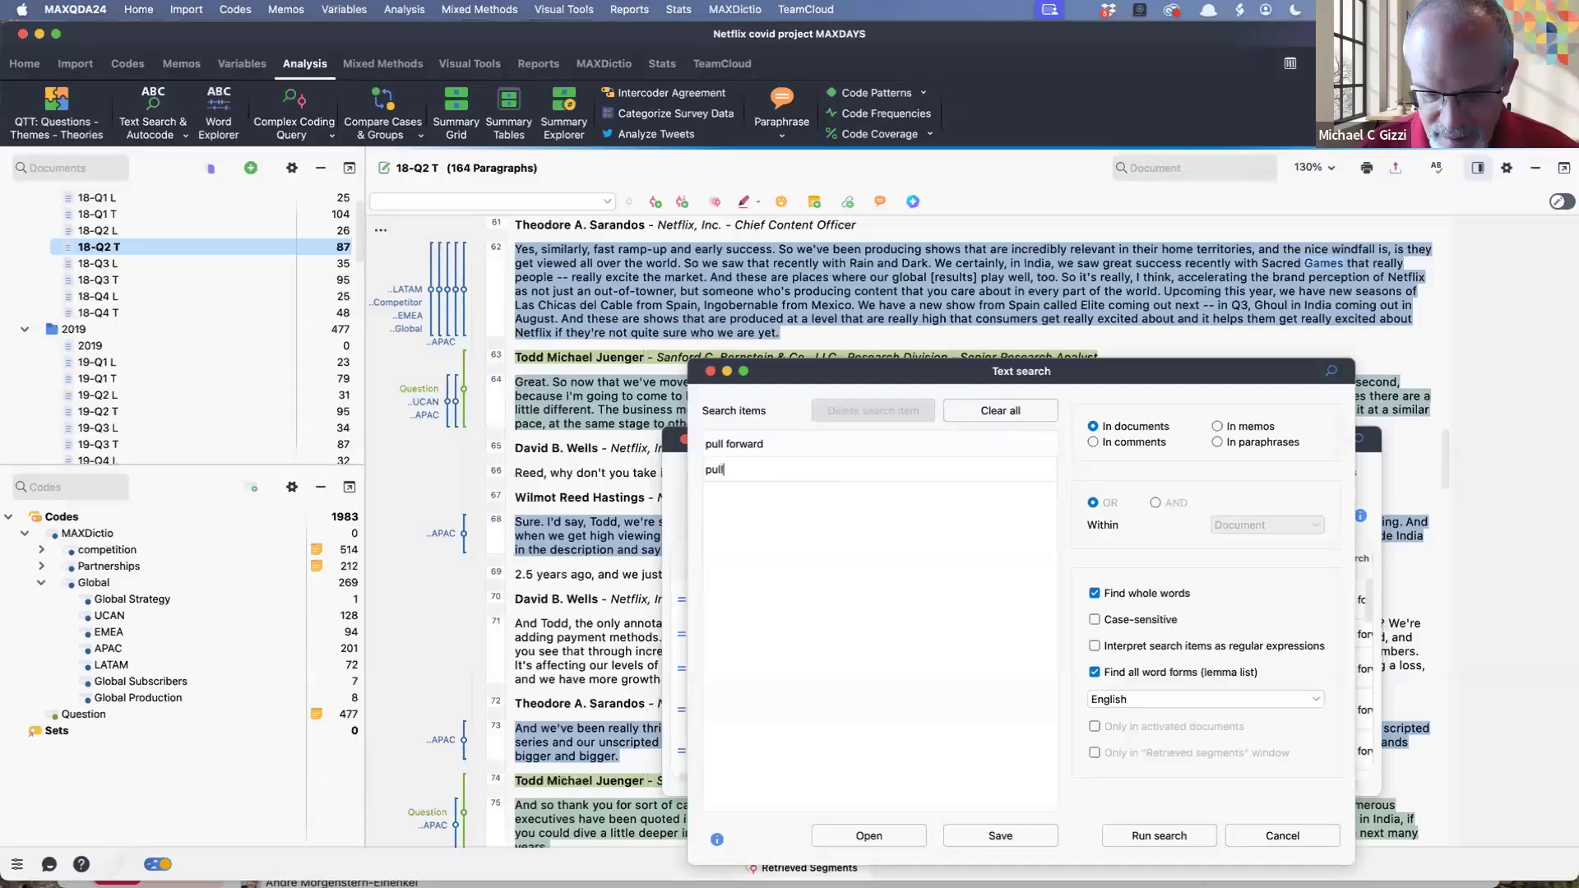
{"action": "type", "text": "-forwar"}
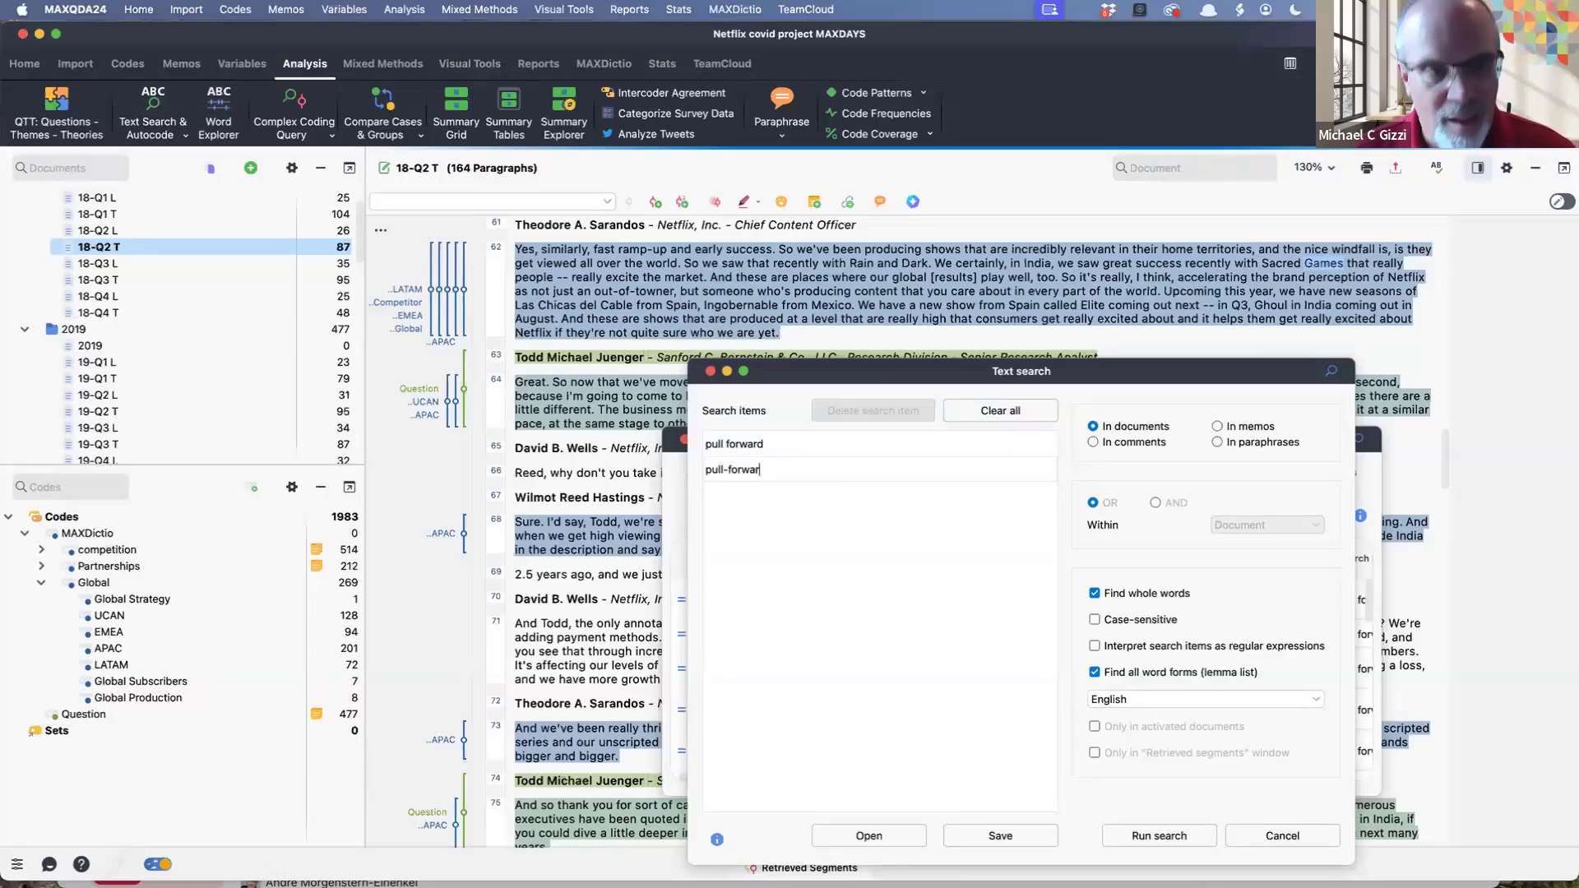
{"action": "type", "text": "d"}
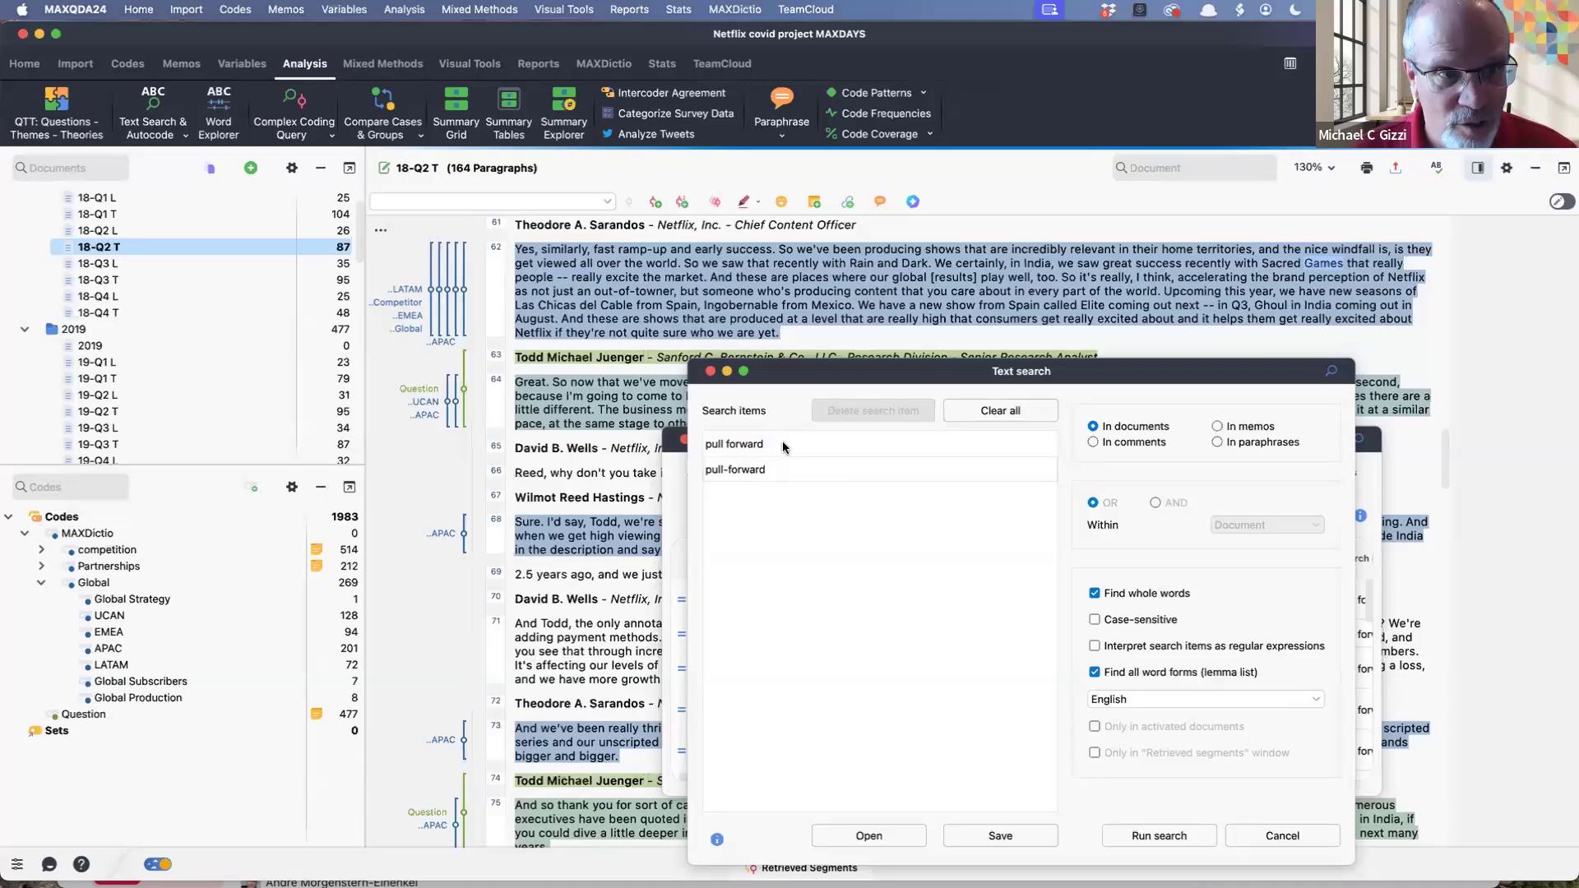
{"action": "left_click", "coordinate": [1150, 837]}
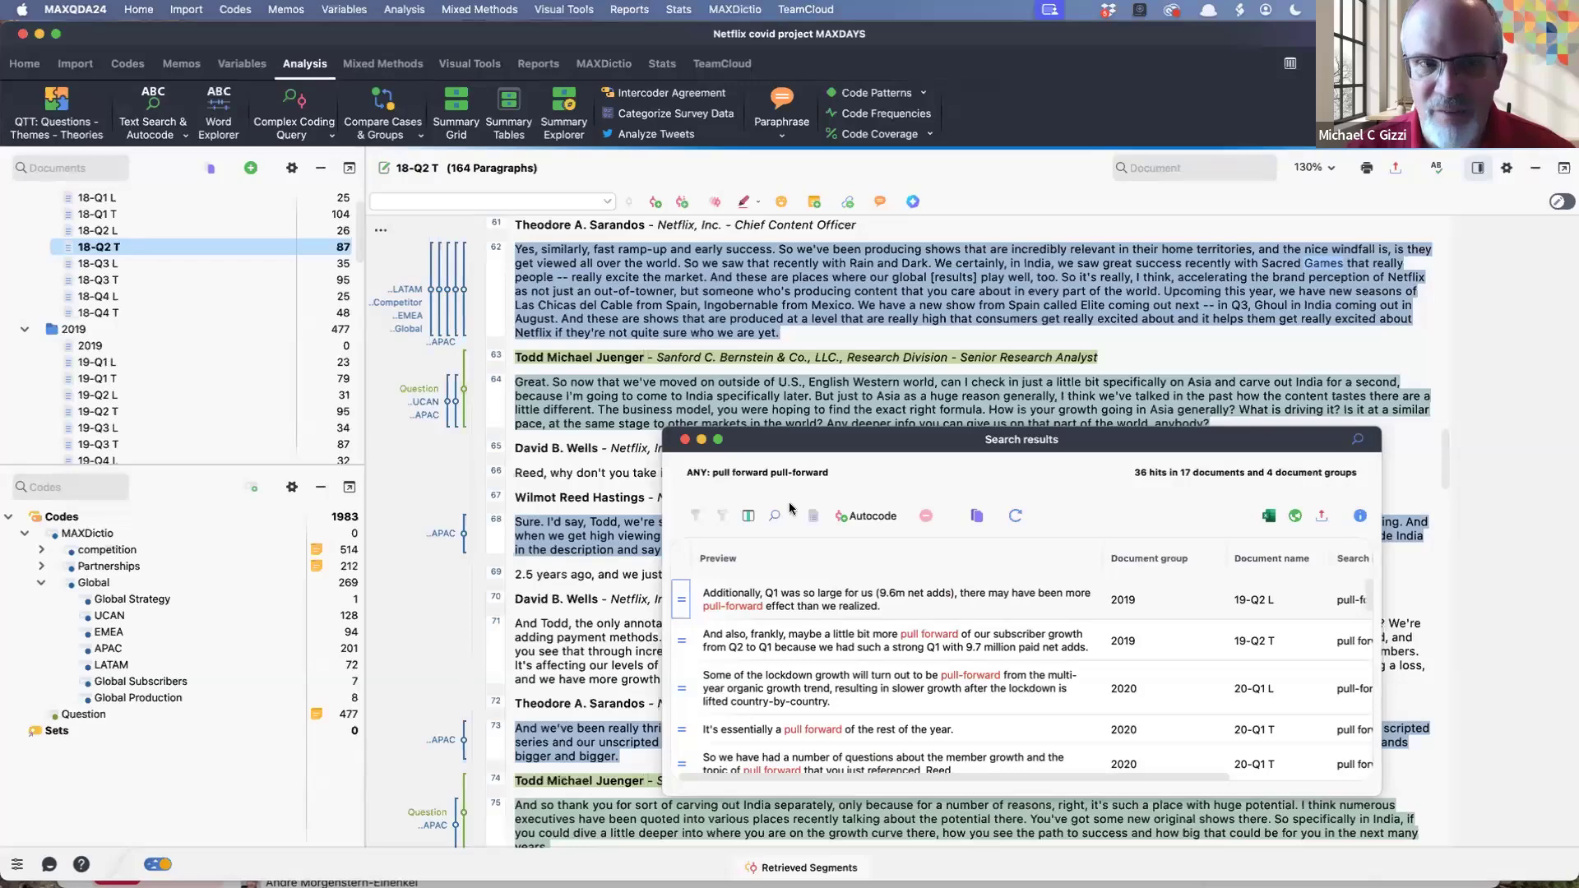
{"action": "left_click", "coordinate": [863, 516]}
{"action": "left_click", "coordinate": [816, 445]}
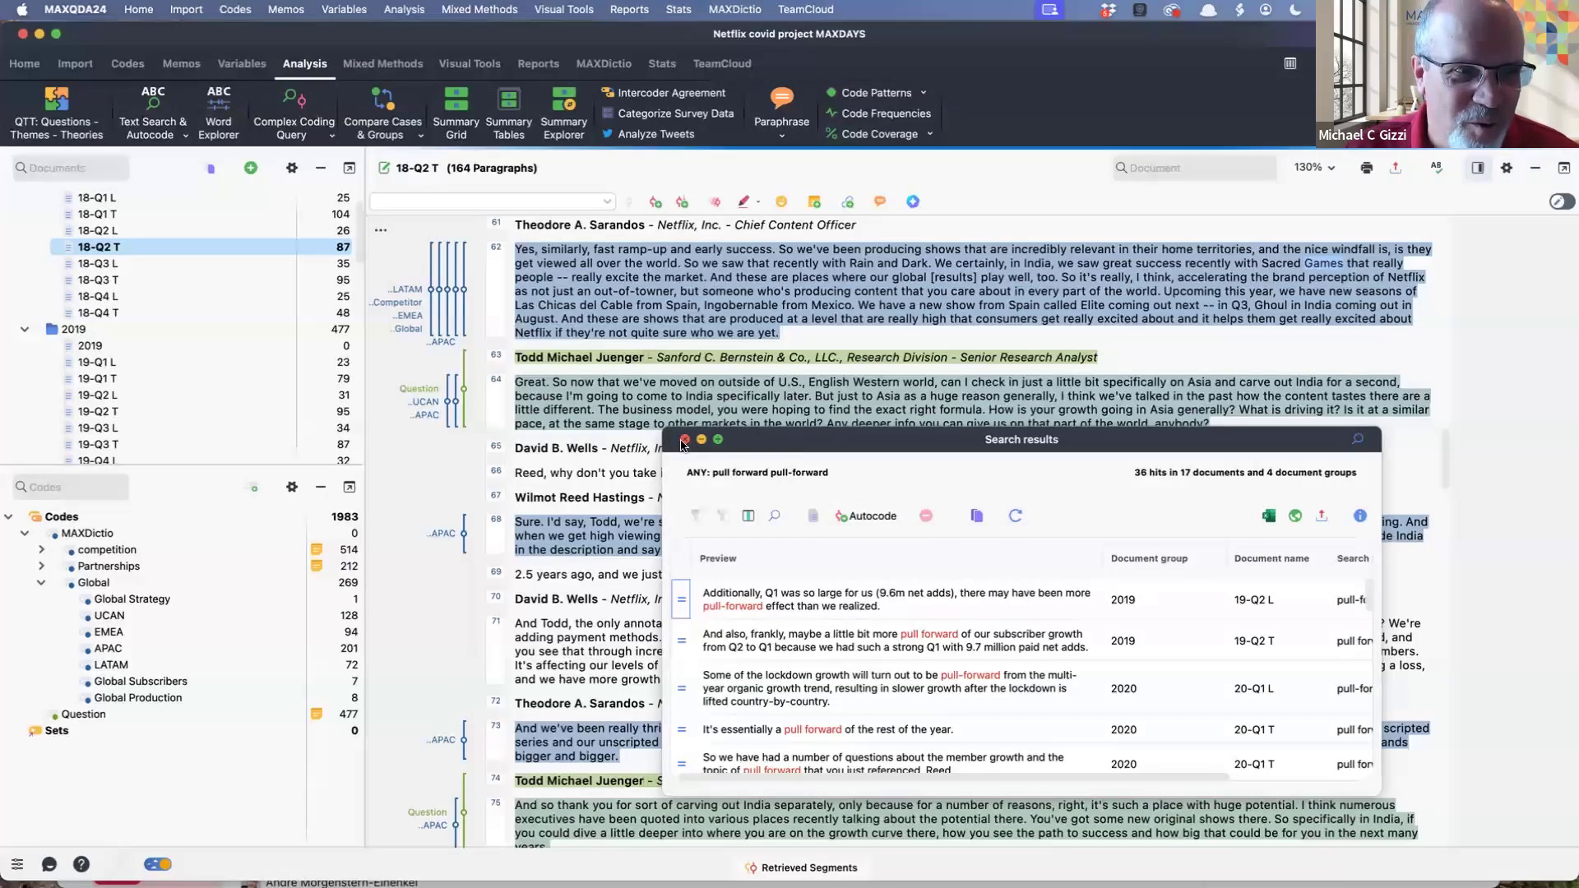
Step: Close the "pull forward" search results and take a brief look at the empty Word Explorer
{"action": "left_click", "coordinate": [684, 440]}
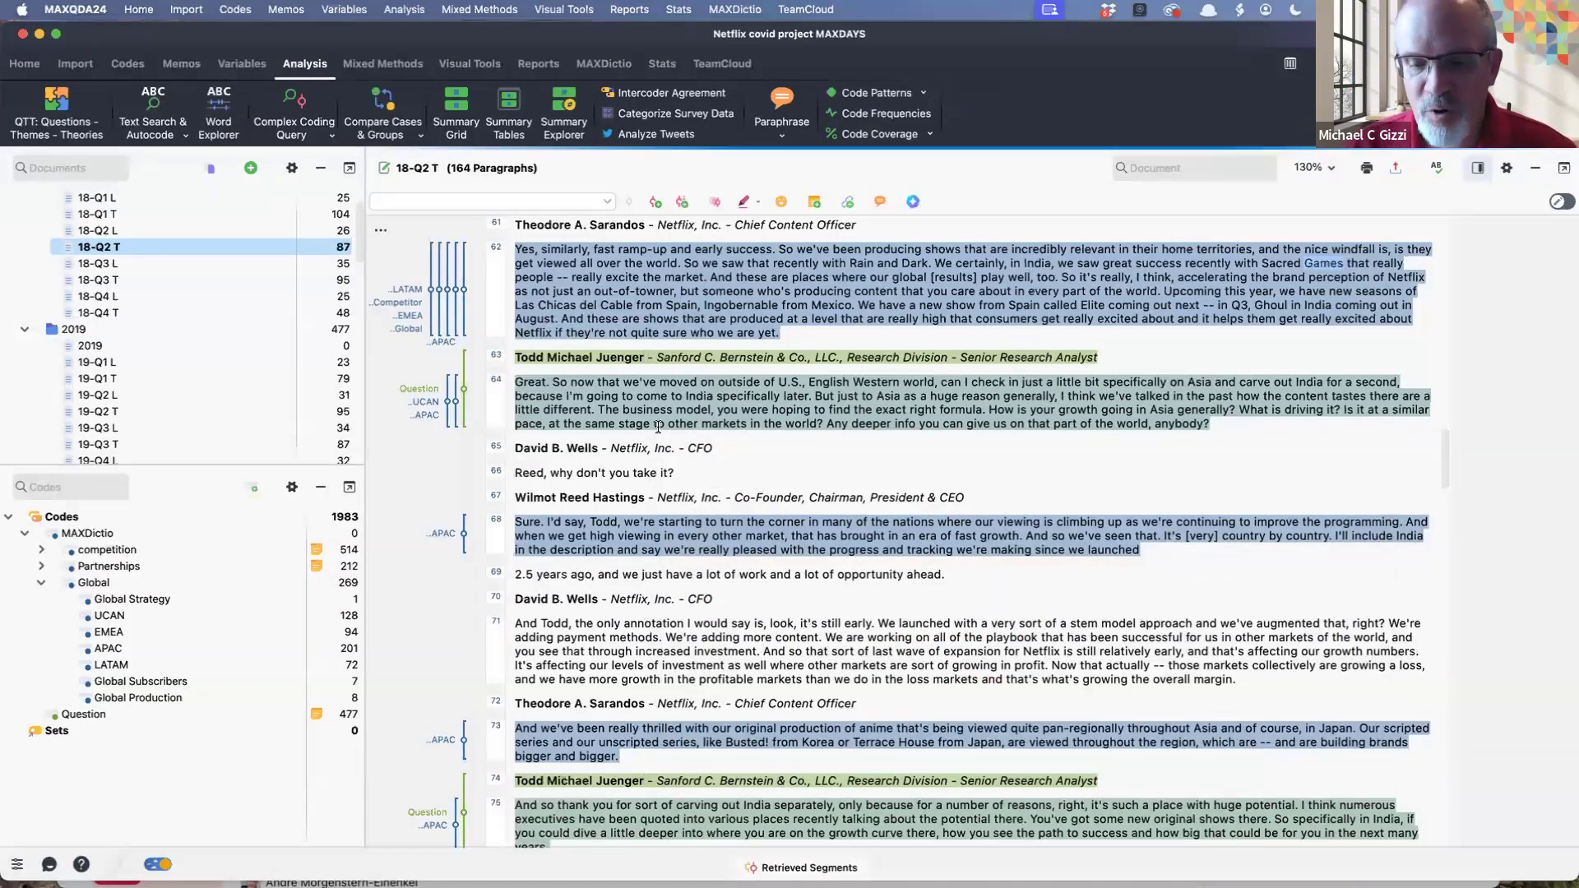
{"action": "left_click", "coordinate": [589, 336]}
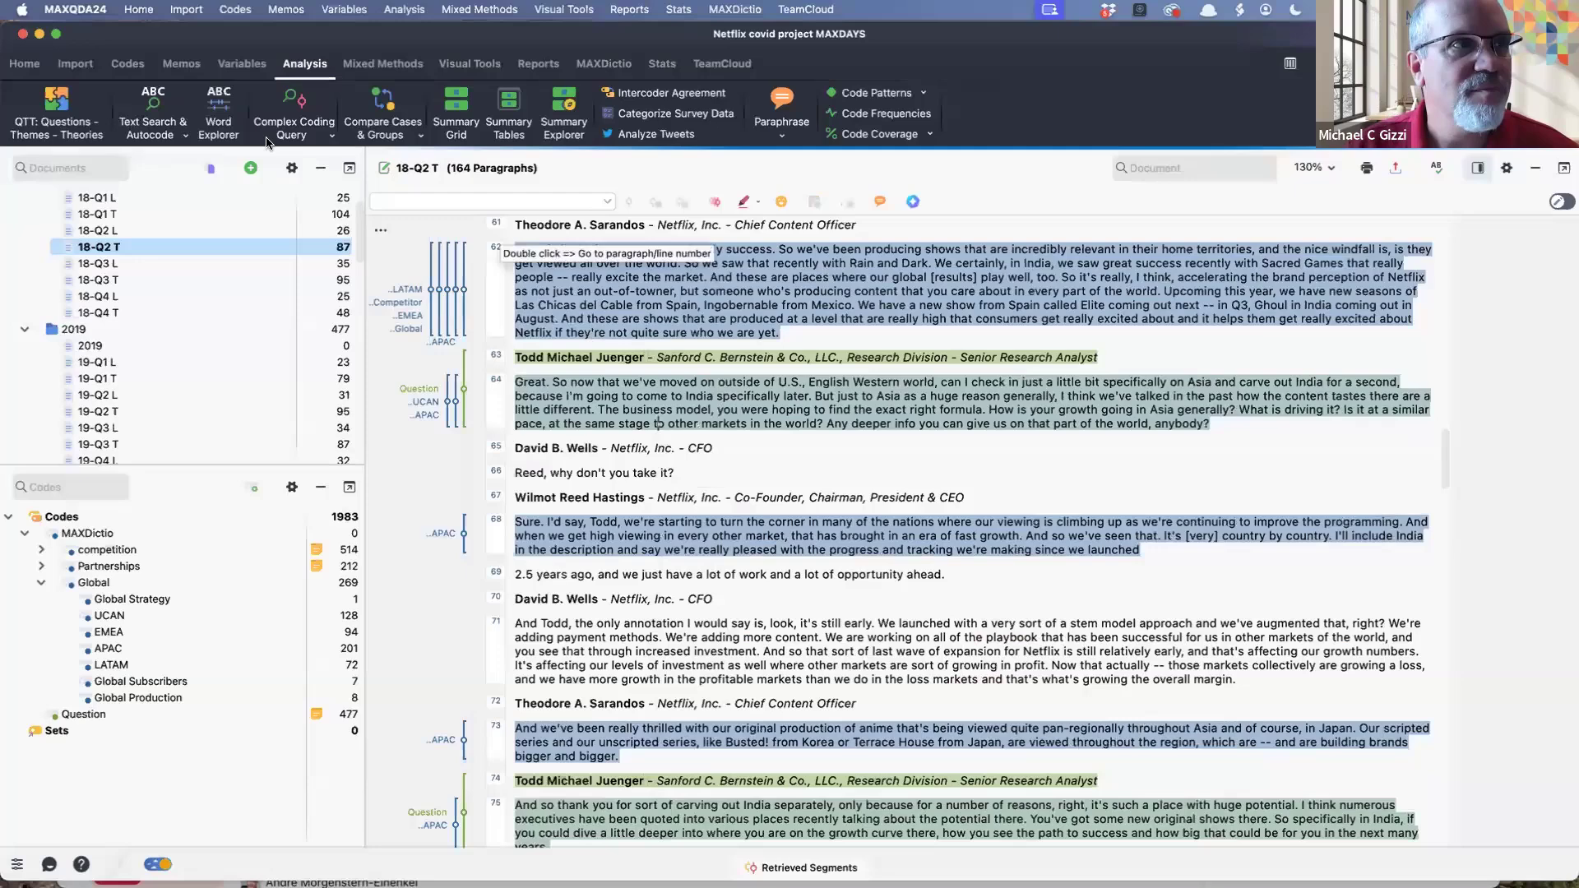
{"action": "left_click", "coordinate": [207, 104]}
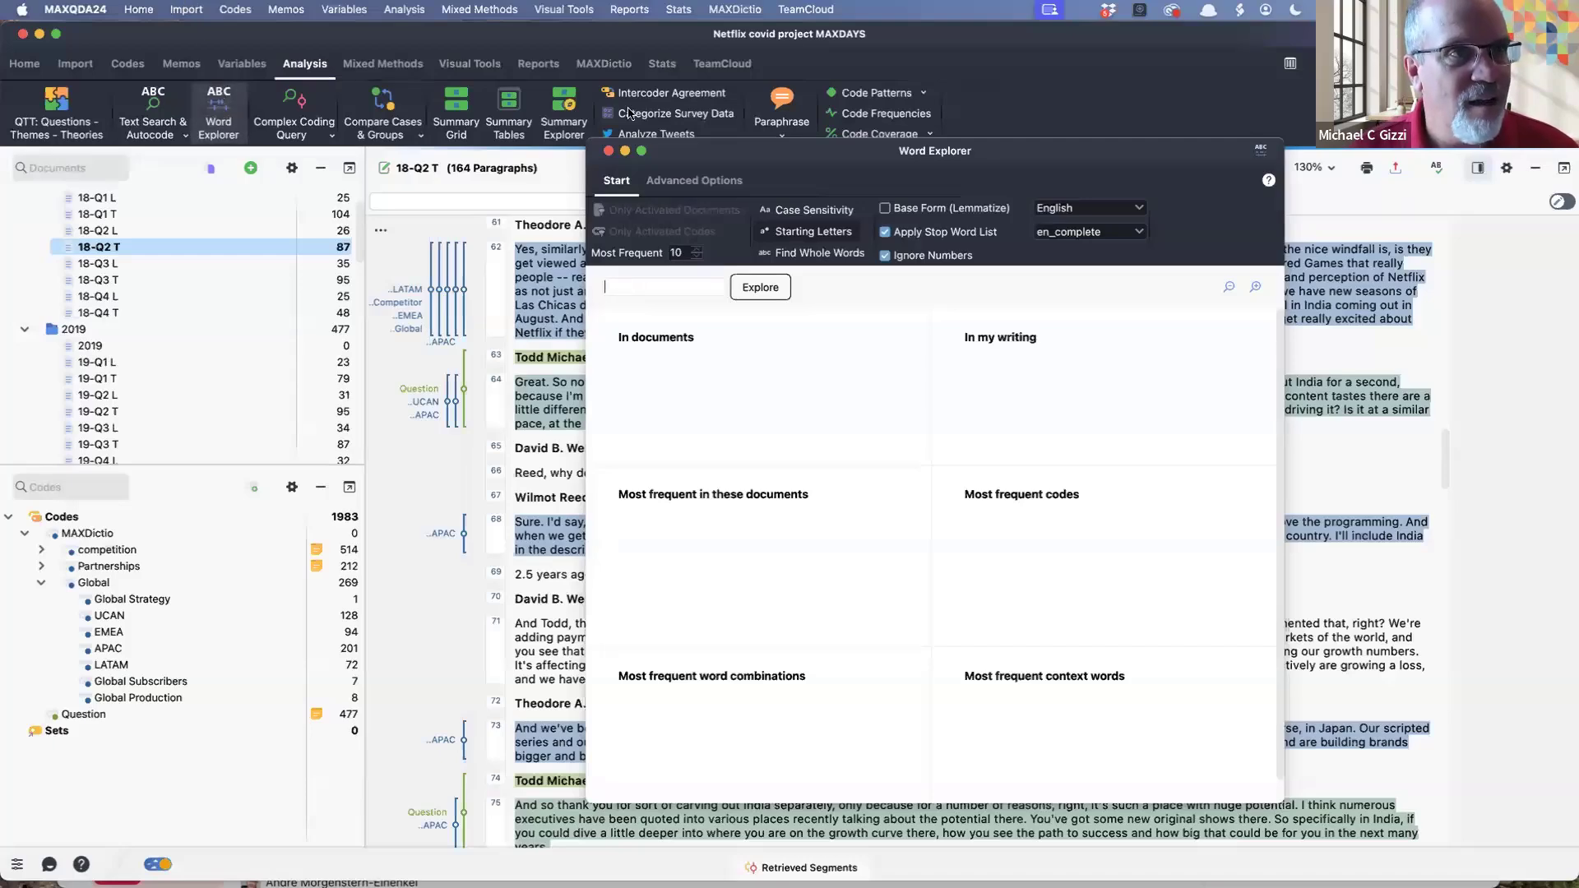
{"action": "left_click", "coordinate": [607, 151]}
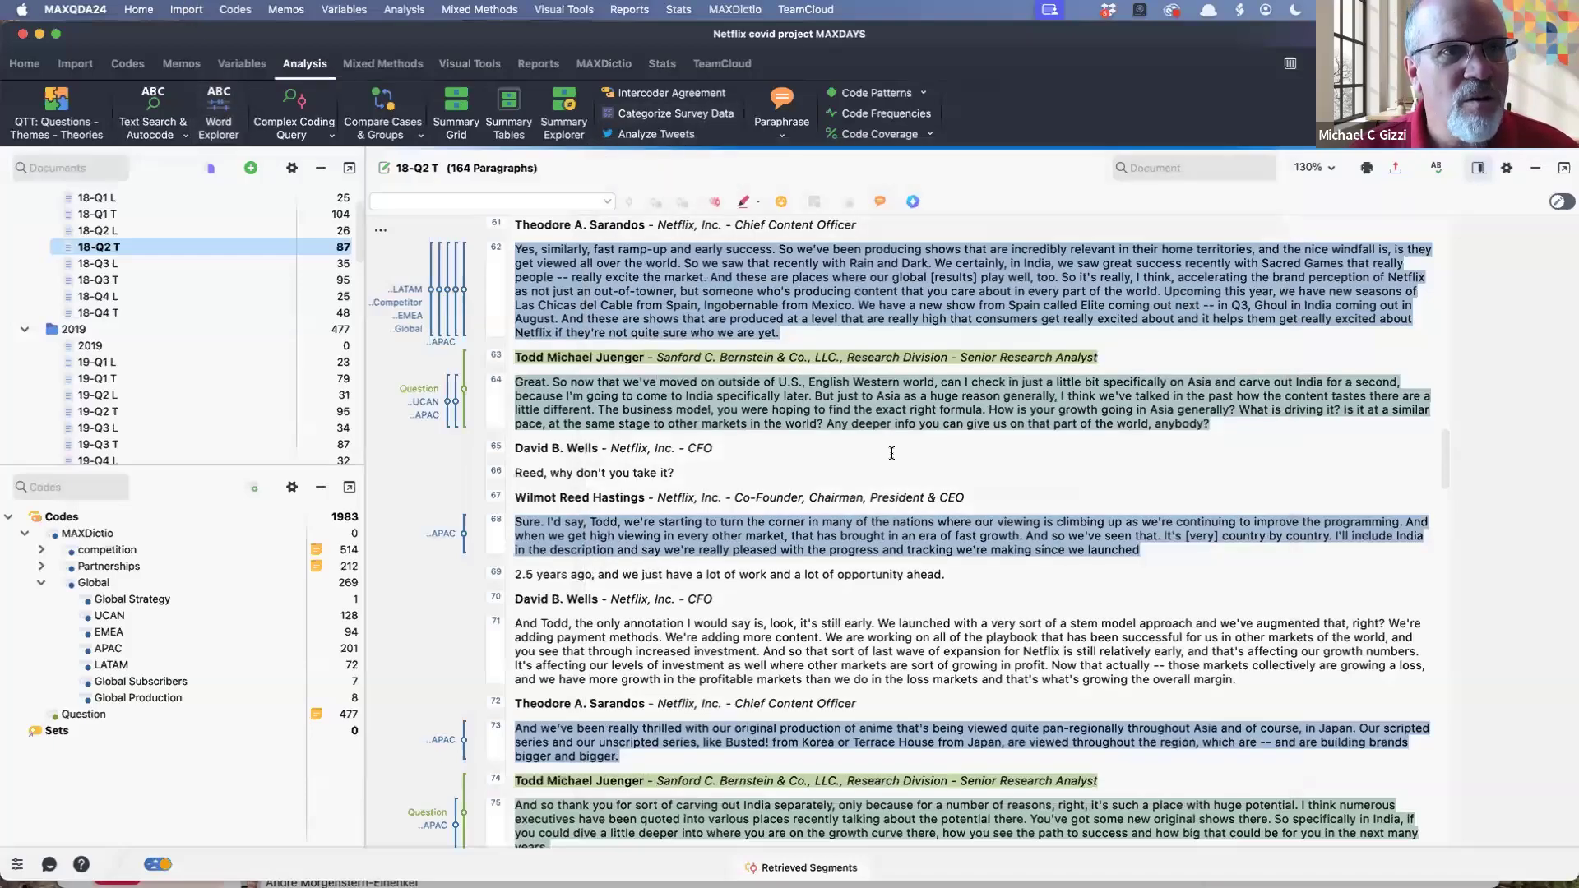
Step: Explore the phrase "stem model" from paragraph 71 of the 18-Q2 T transcript in Word Explorer, and close its results
{"action": "scroll", "coordinate": [891, 453], "scroll_direction": "down", "scroll_amount": 3}
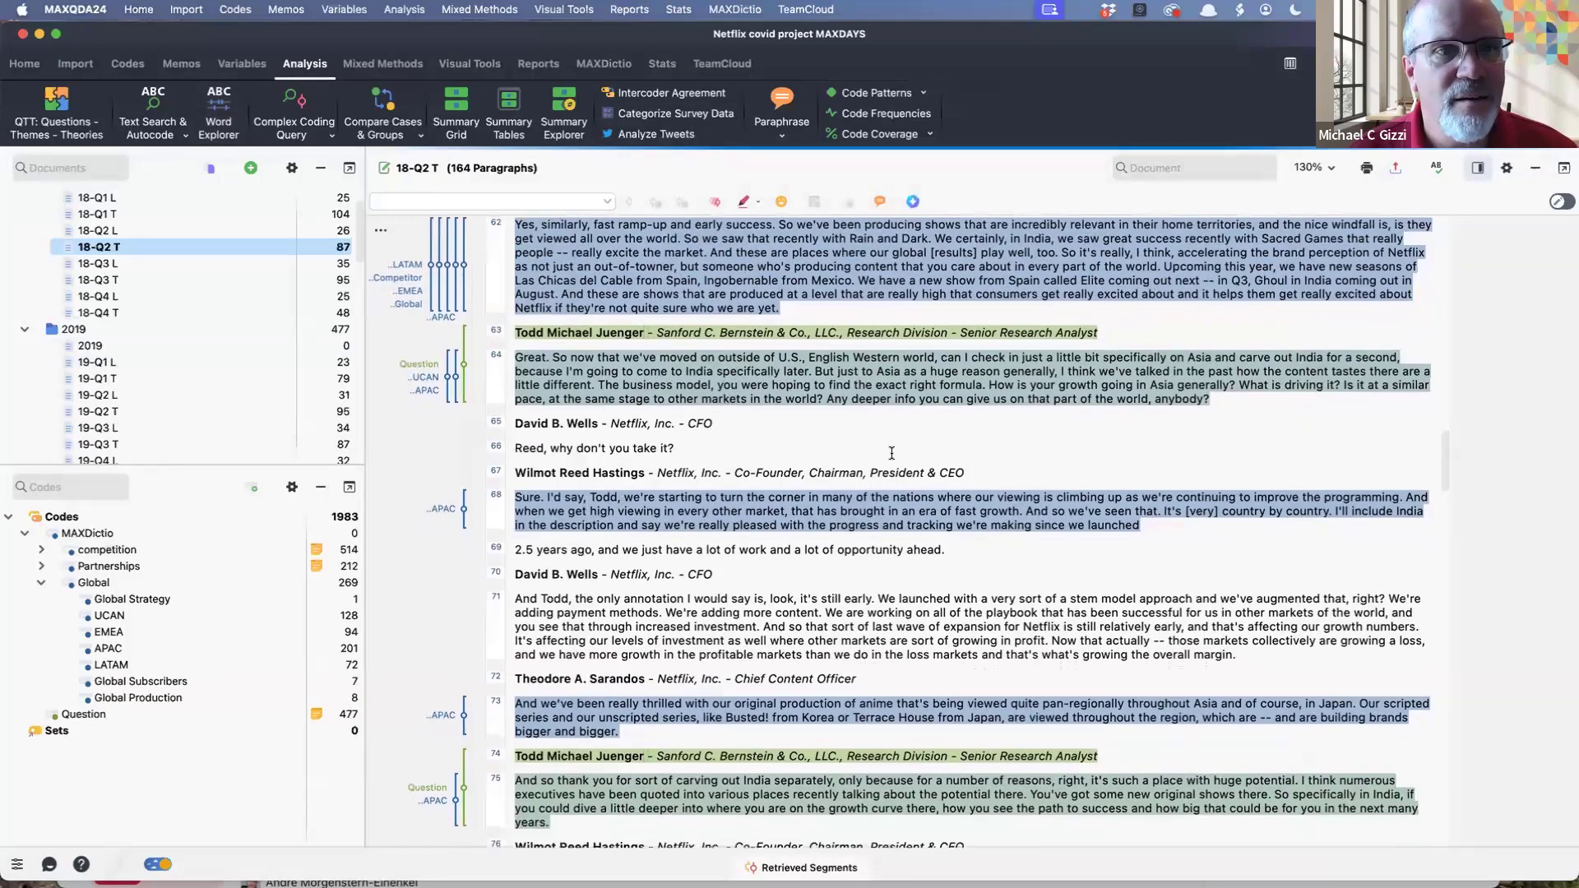
{"action": "scroll", "coordinate": [892, 453], "scroll_direction": "down", "scroll_amount": 3}
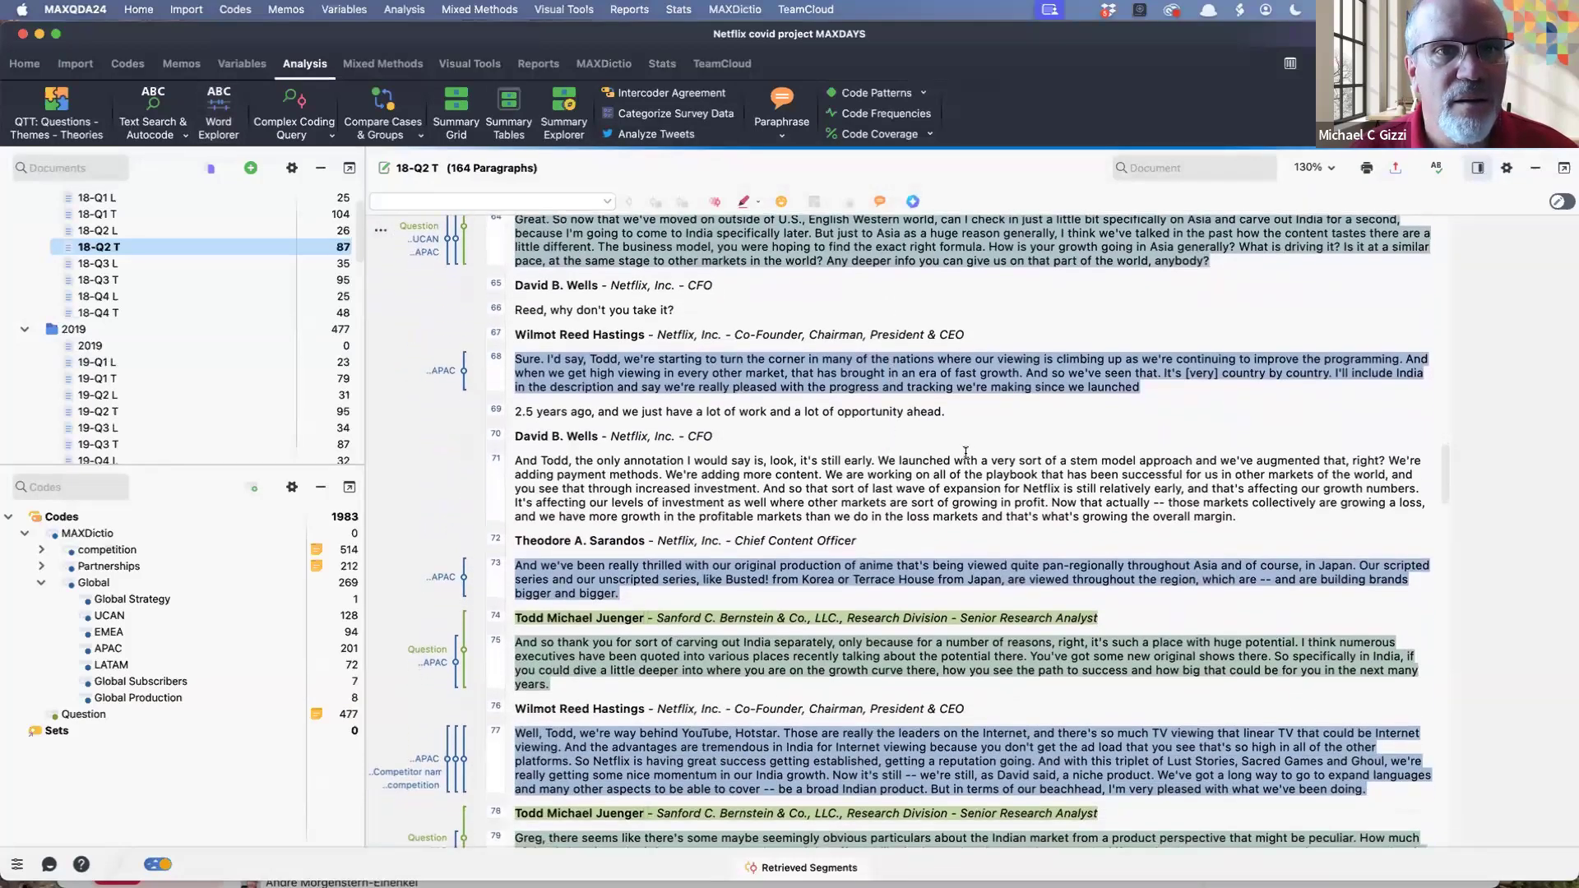
{"action": "left_click_drag", "start_coordinate": [1070, 461], "coordinate": [1119, 460]}
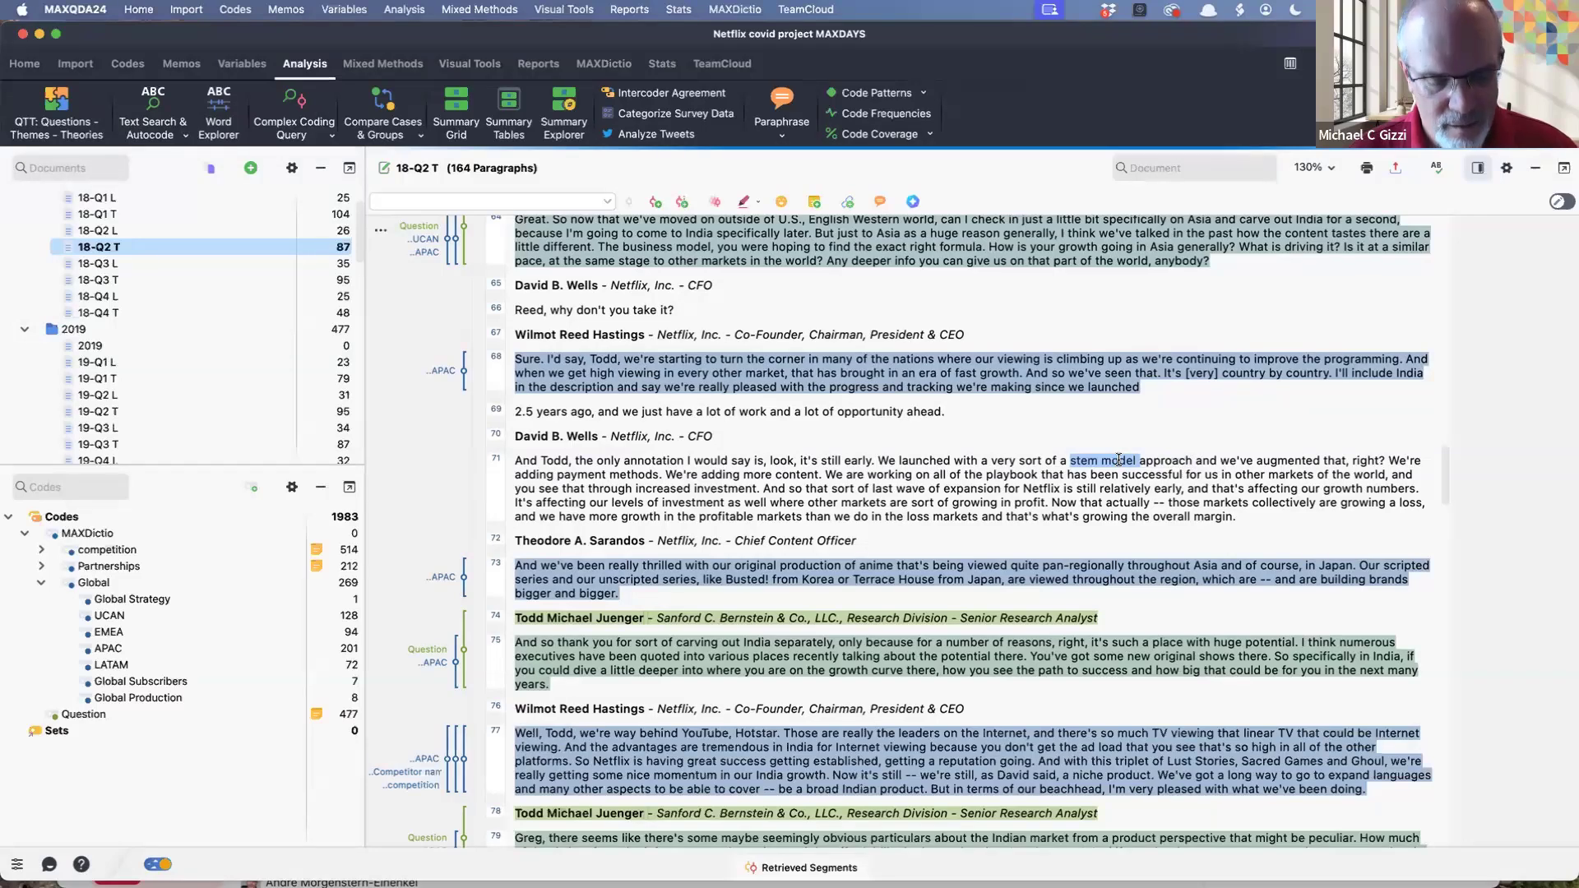
{"action": "right_click", "coordinate": [1119, 459]}
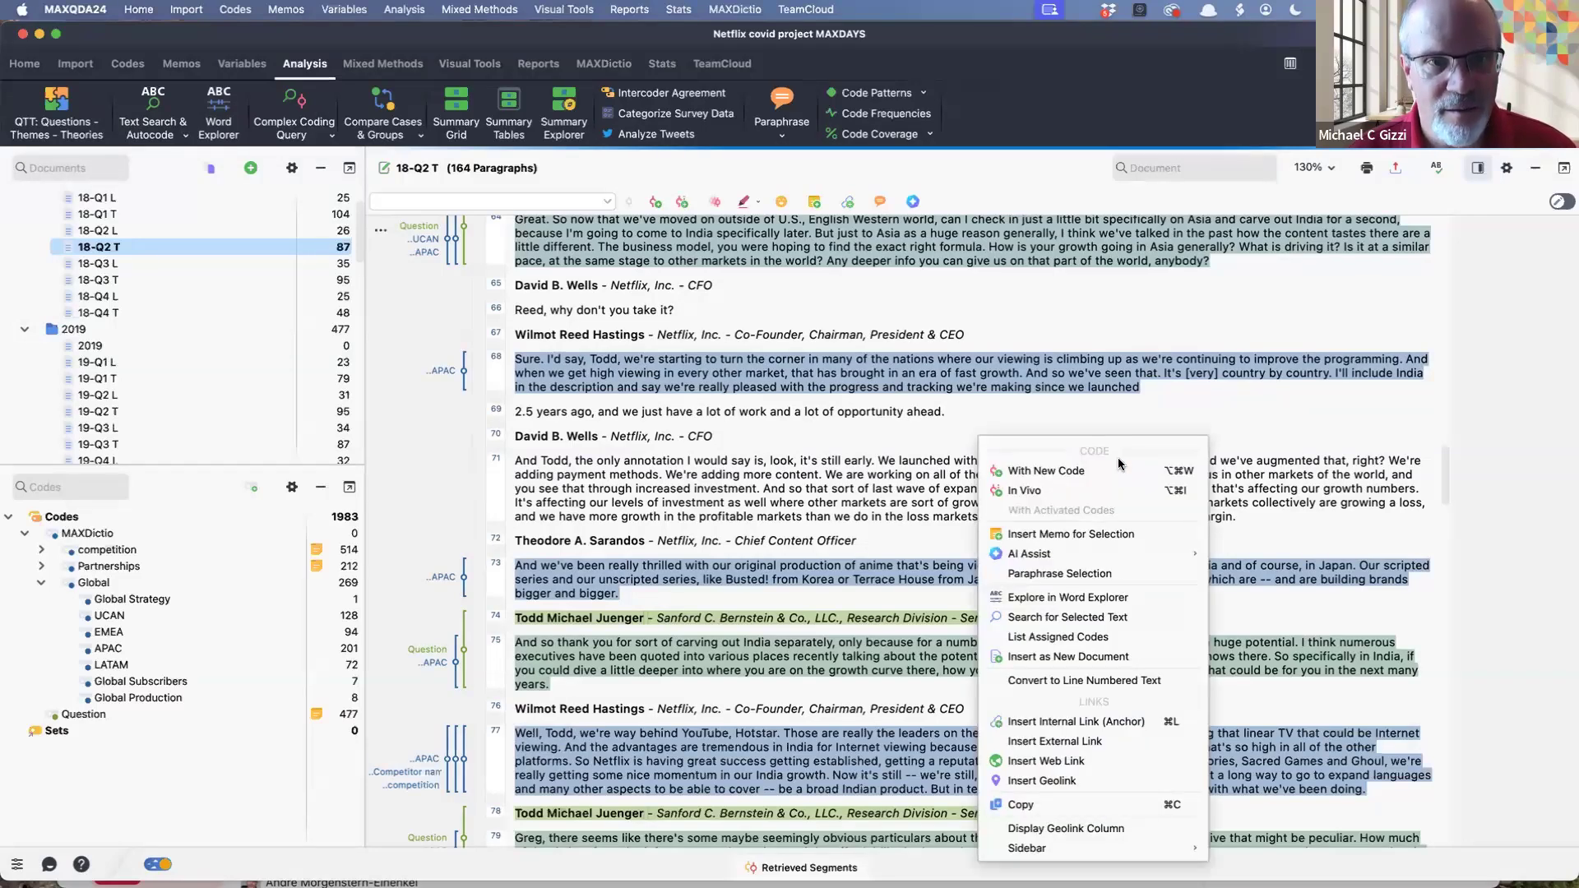
{"action": "left_click", "coordinate": [1089, 600]}
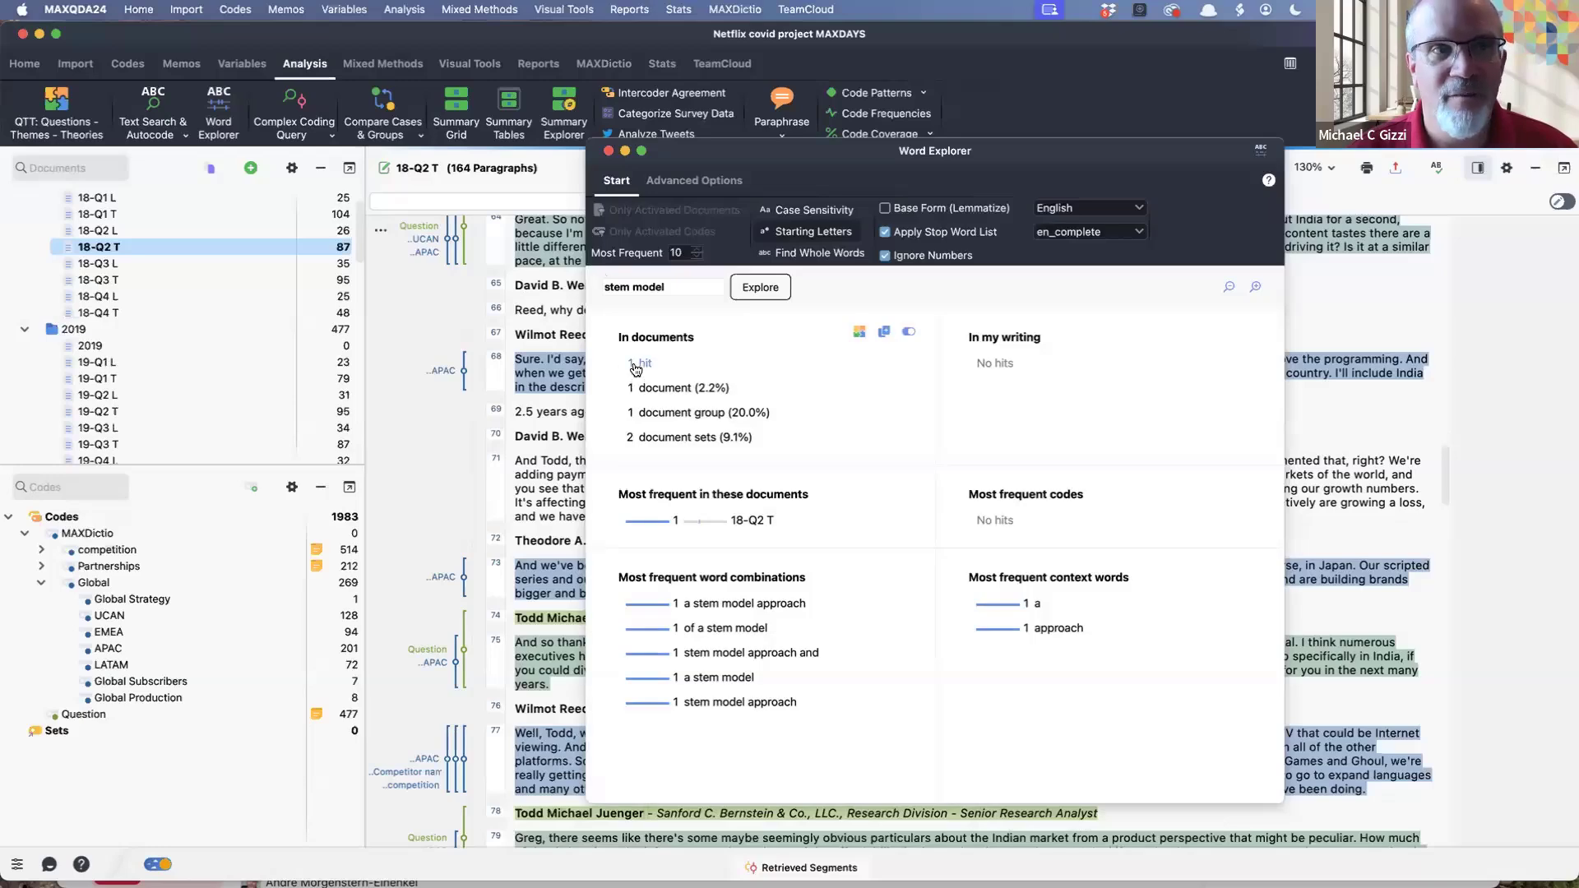
{"action": "left_click", "coordinate": [609, 151]}
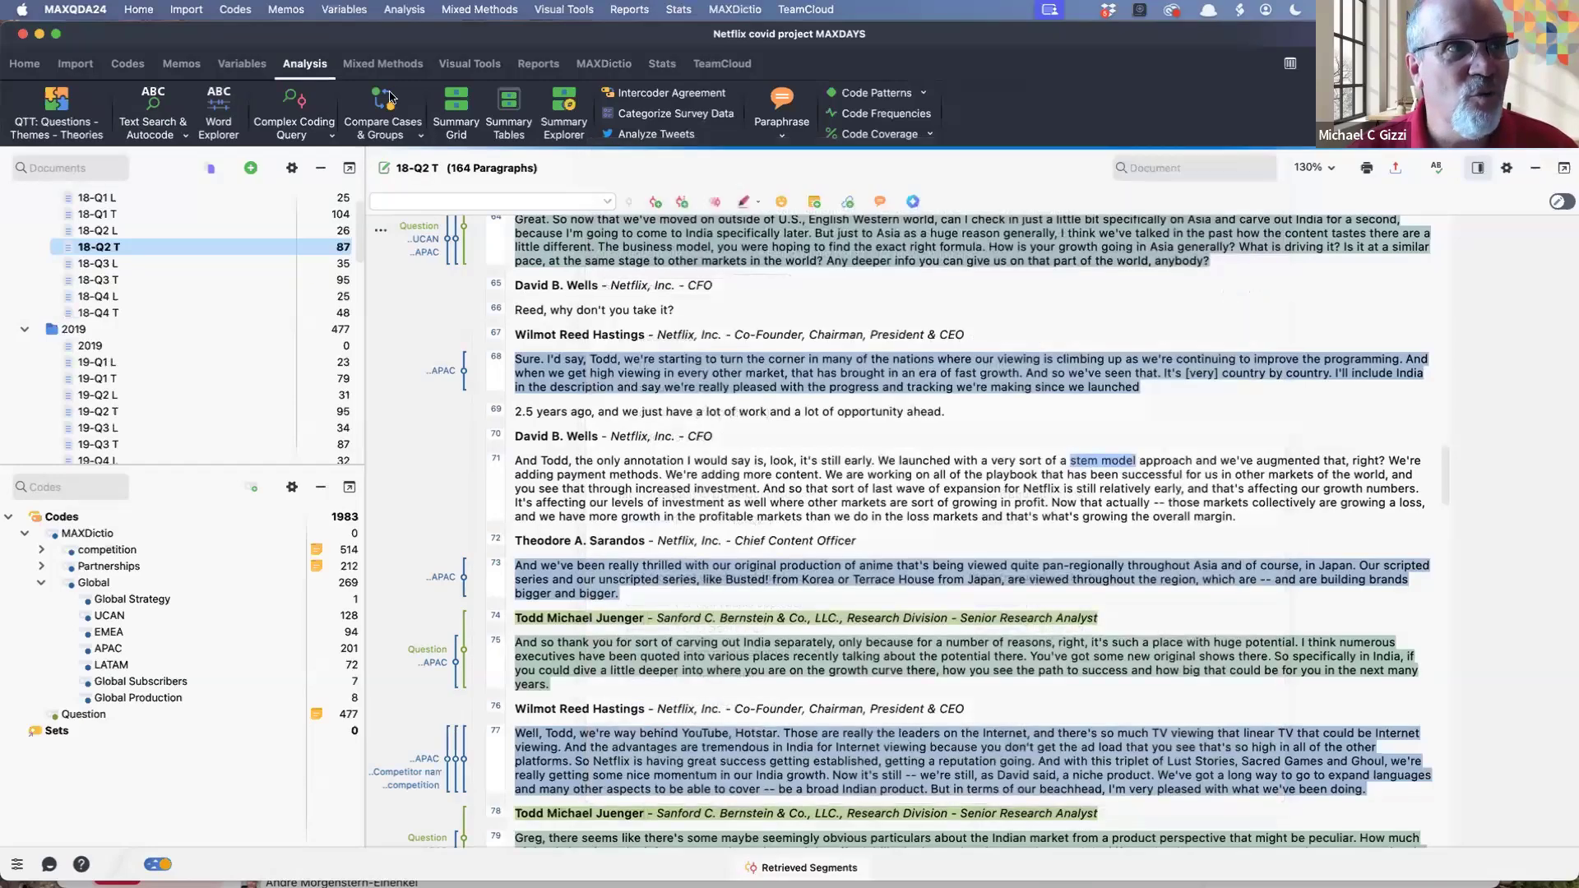
{"action": "left_click", "coordinate": [219, 111]}
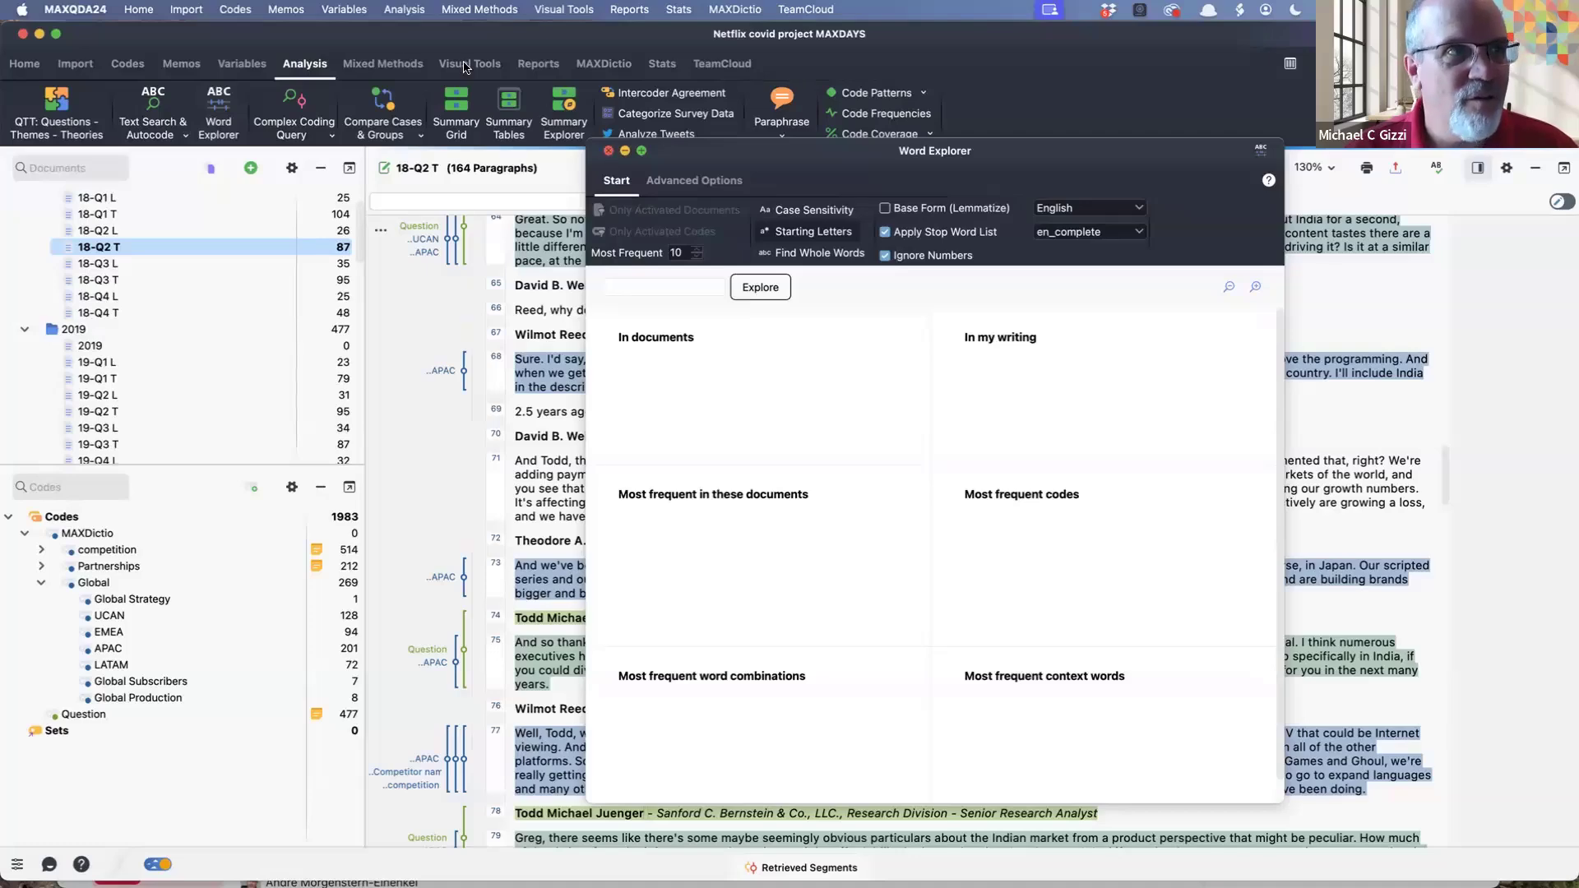
{"action": "left_click", "coordinate": [608, 152]}
{"action": "left_click", "coordinate": [476, 70]}
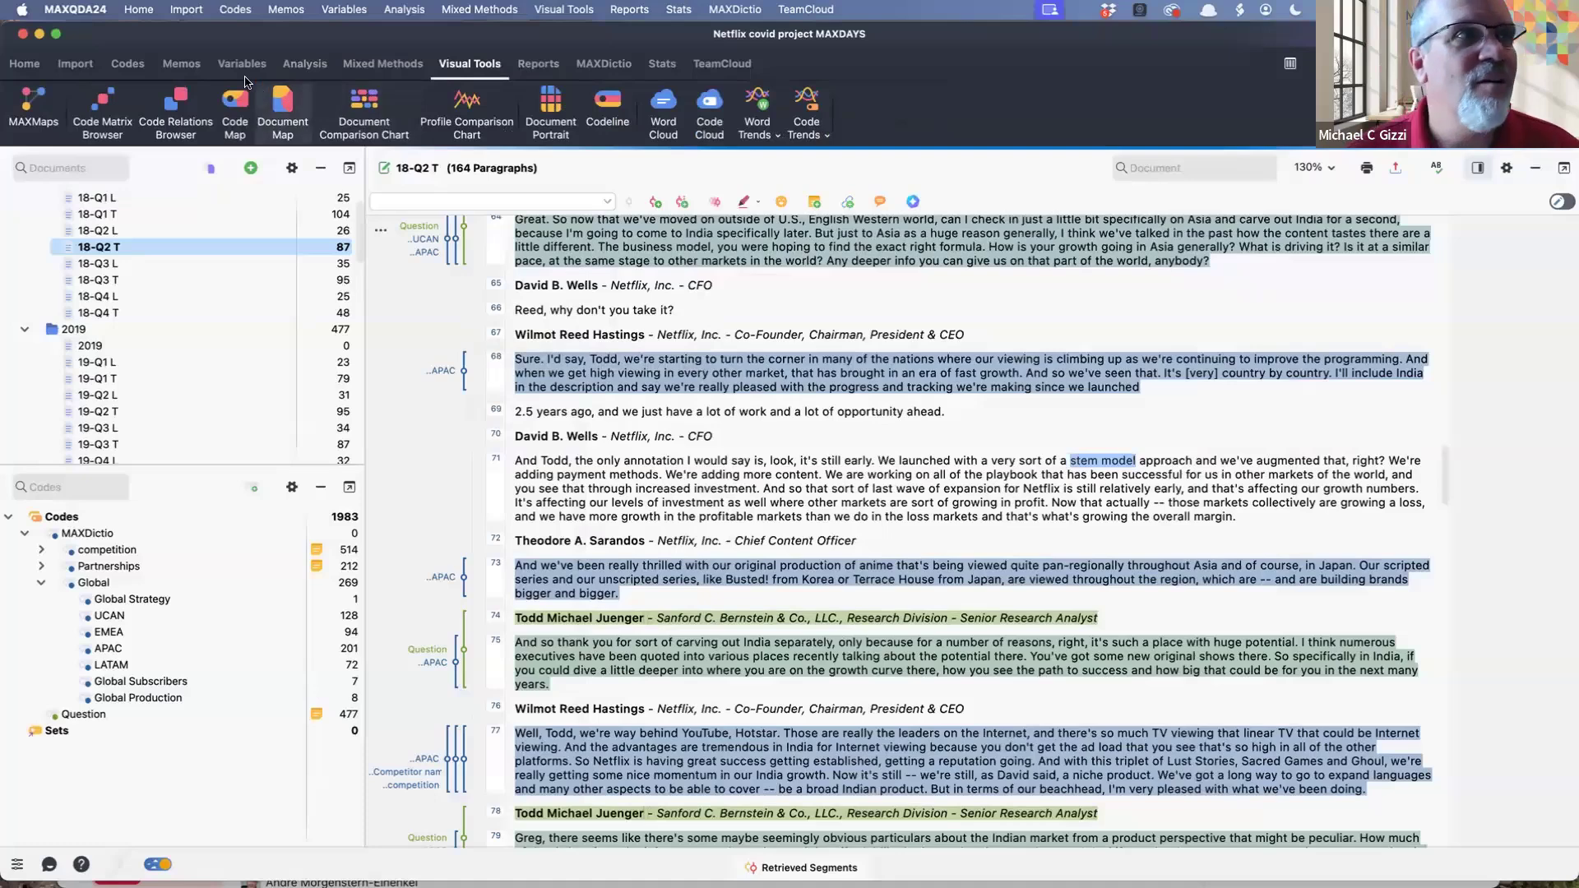
{"action": "left_click", "coordinate": [304, 66]}
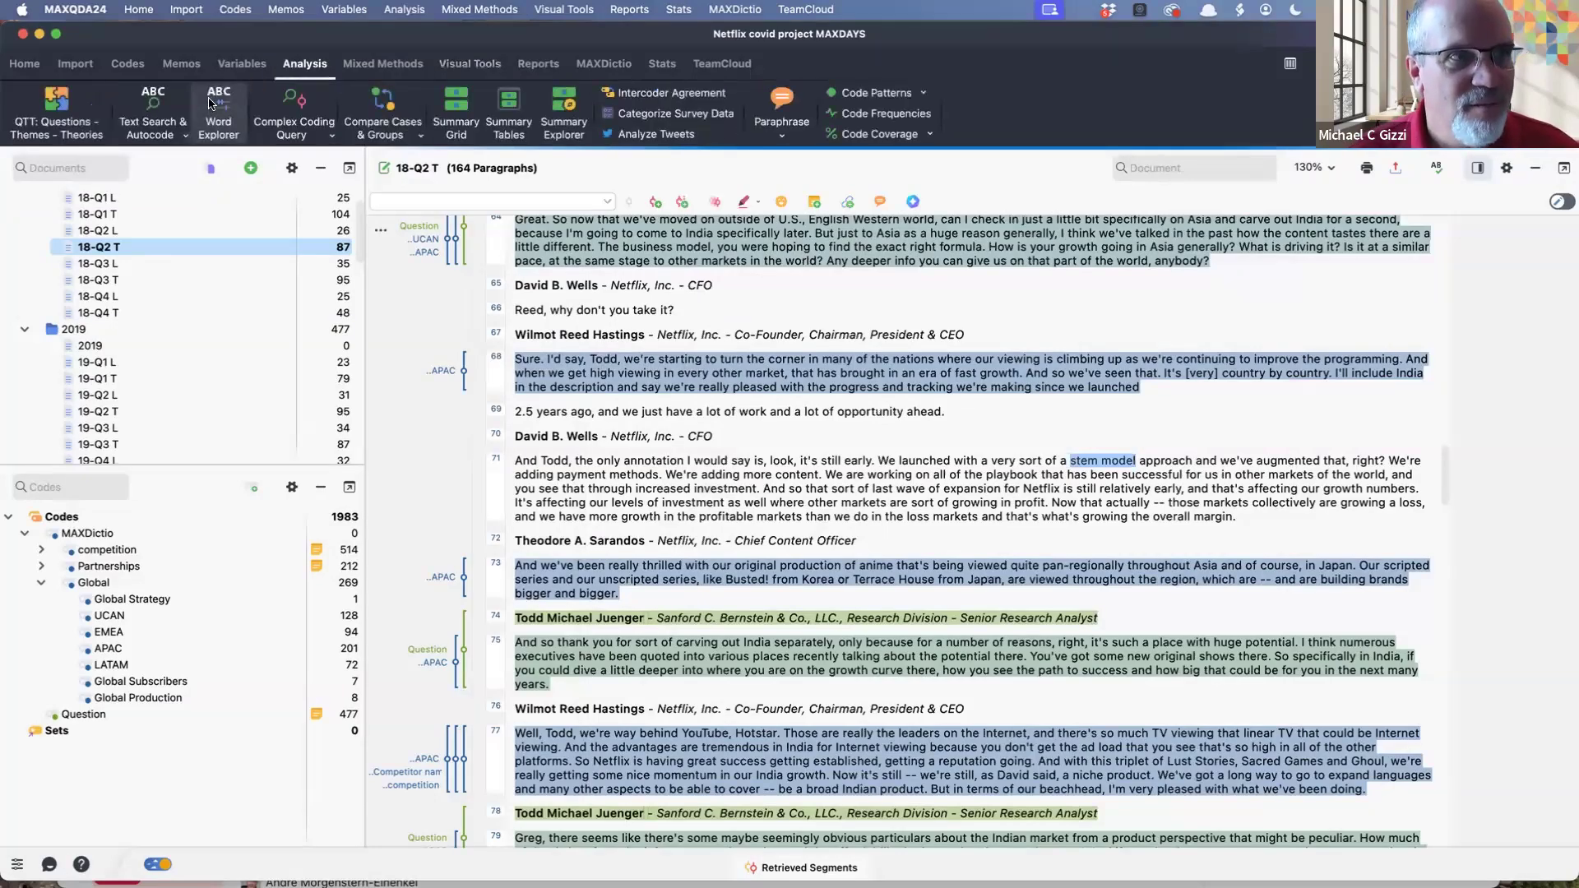
Step: Explore the word "launched" from paragraph 71 of the 18-Q2 T transcript in Word Explorer
{"action": "left_click", "coordinate": [811, 488]}
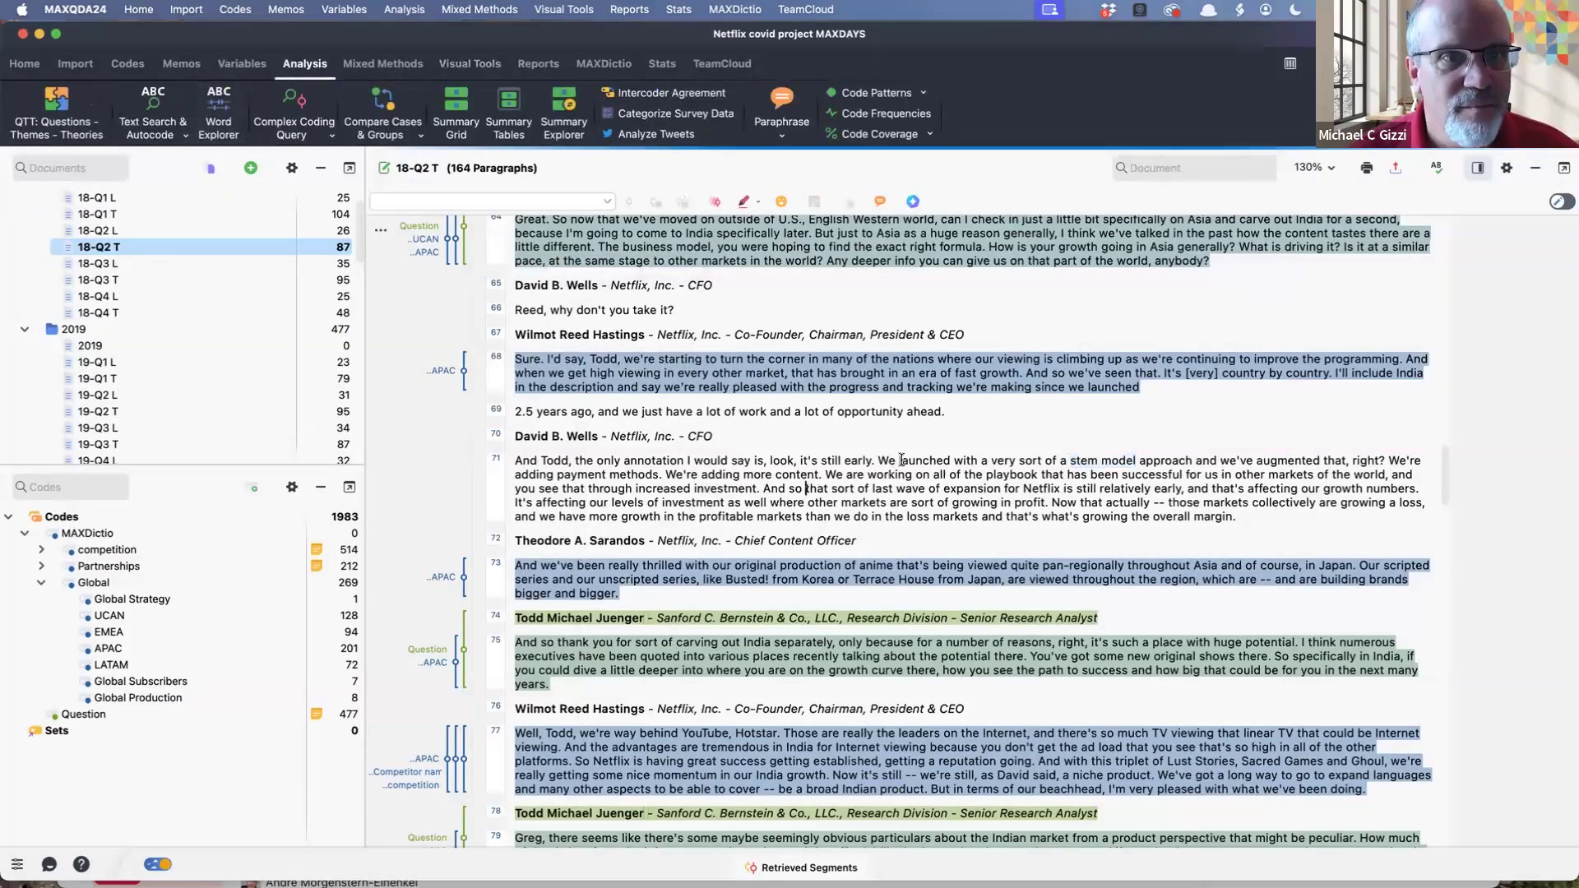
{"action": "left_click_drag", "start_coordinate": [899, 460], "coordinate": [951, 460]}
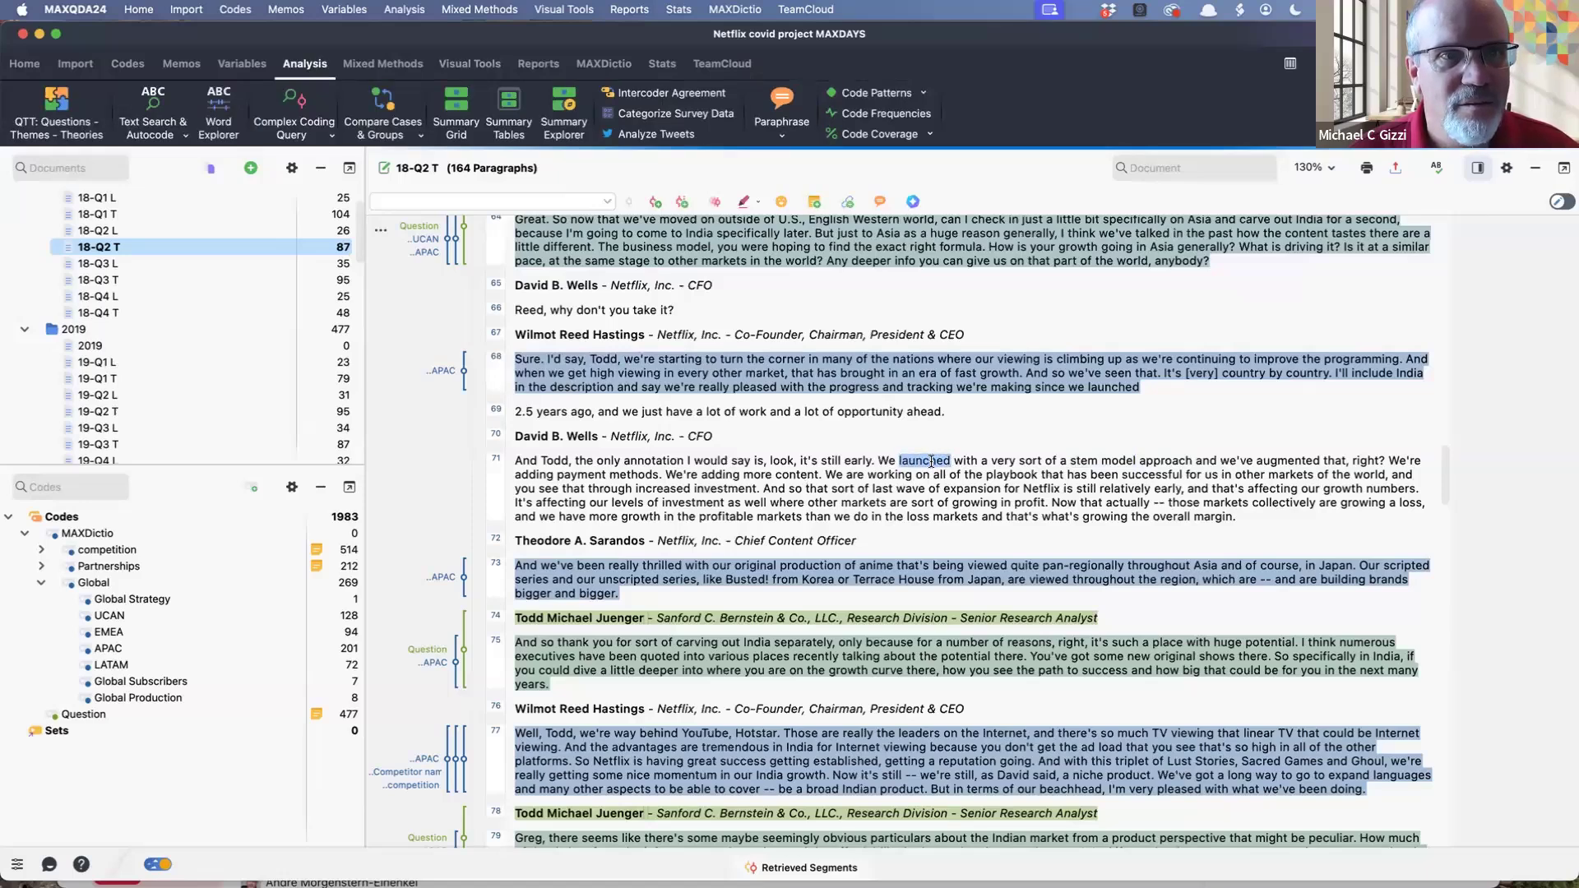
{"action": "right_click", "coordinate": [931, 460]}
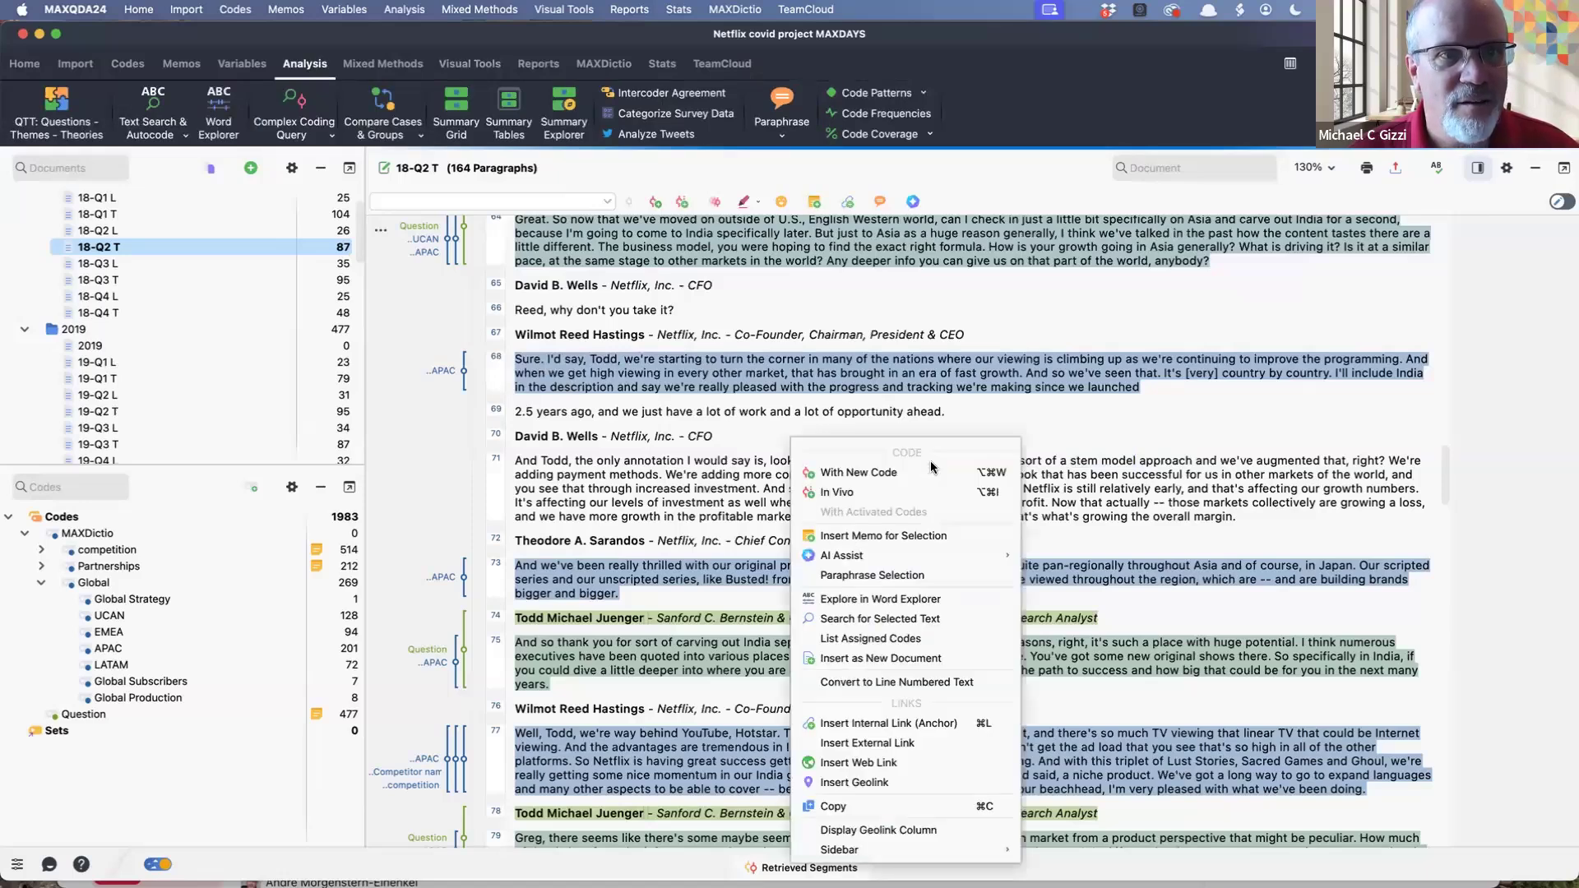
{"action": "left_click", "coordinate": [937, 607]}
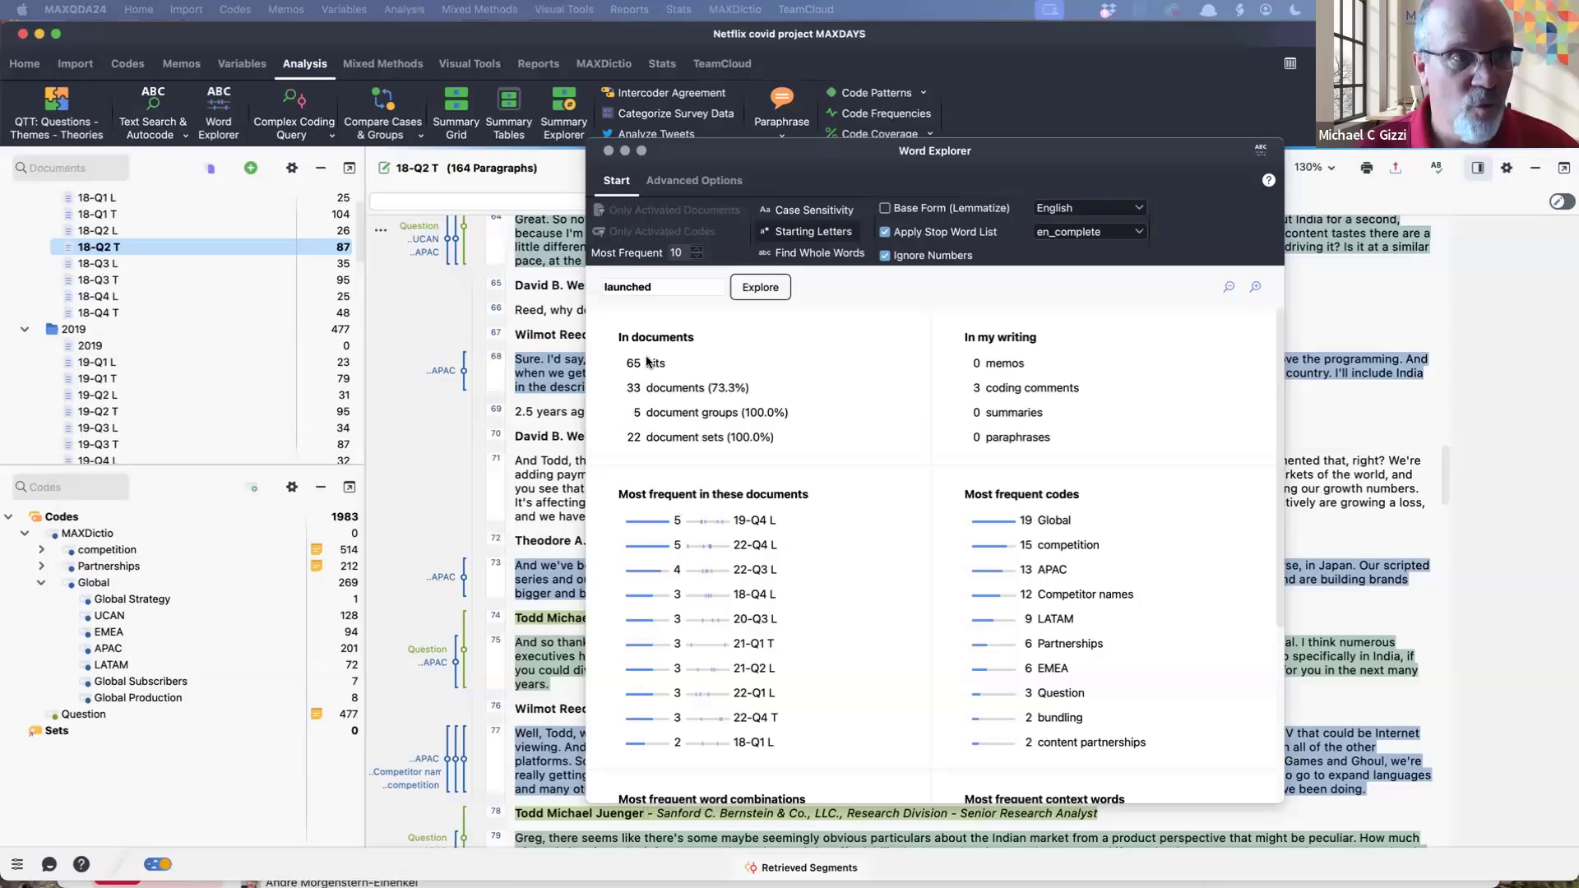
Step: Reduce the number of most frequent entries listed in Word Explorer to 5
{"action": "left_click", "coordinate": [696, 258]}
{"action": "left_click", "coordinate": [696, 258]}
{"action": "left_click", "coordinate": [696, 258]}
{"action": "left_click", "coordinate": [697, 257]}
{"action": "left_click", "coordinate": [697, 258]}
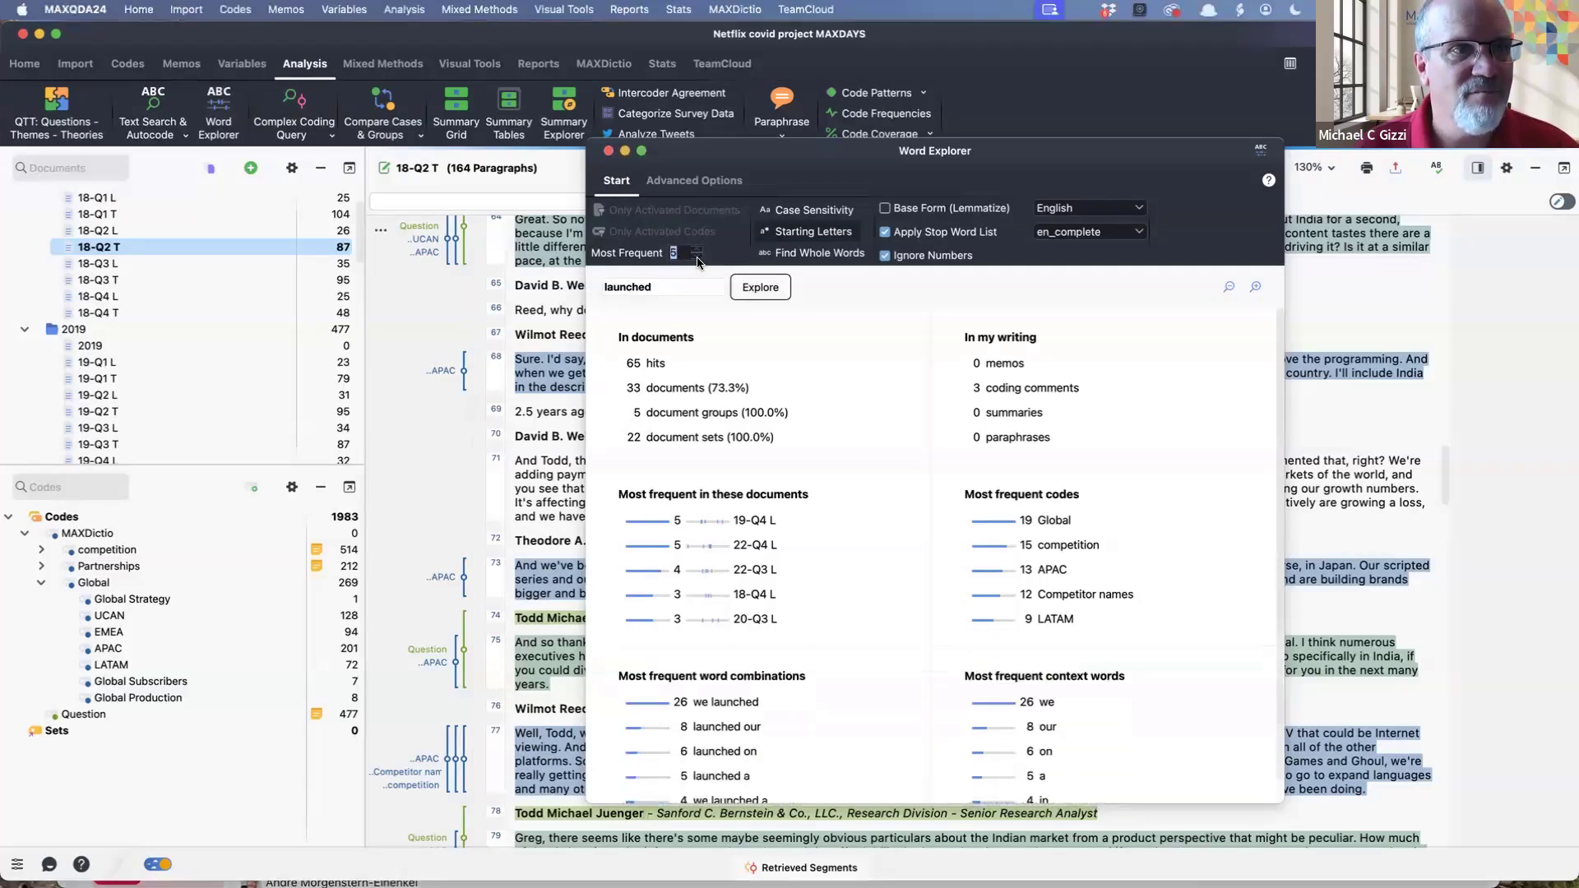
{"action": "left_click", "coordinate": [696, 258]}
{"action": "left_click", "coordinate": [697, 248]}
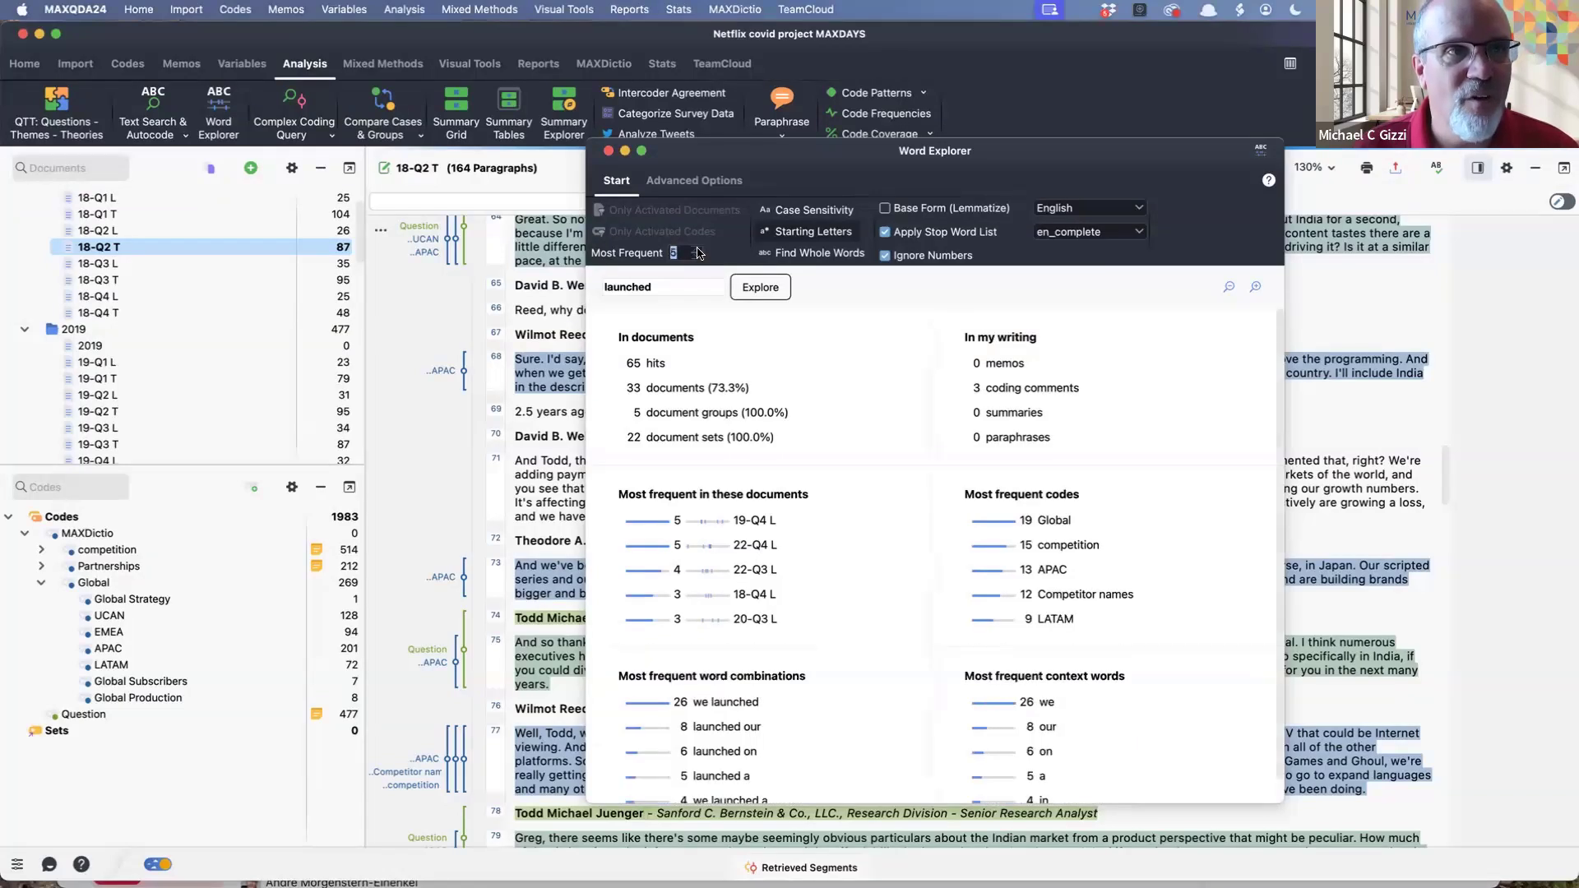
Step: Raise the number of most frequent entries to 50, look through the longer lists, and set the number back to 10
{"action": "left_click", "coordinate": [697, 249]}
{"action": "left_click", "coordinate": [697, 248]}
{"action": "left_click", "coordinate": [697, 248]}
{"action": "left_click", "coordinate": [697, 248]}
{"action": "left_click", "coordinate": [697, 248]}
{"action": "left_click", "coordinate": [697, 248]}
{"action": "left_click", "coordinate": [698, 248]}
{"action": "left_click", "coordinate": [697, 248]}
{"action": "left_click", "coordinate": [697, 248]}
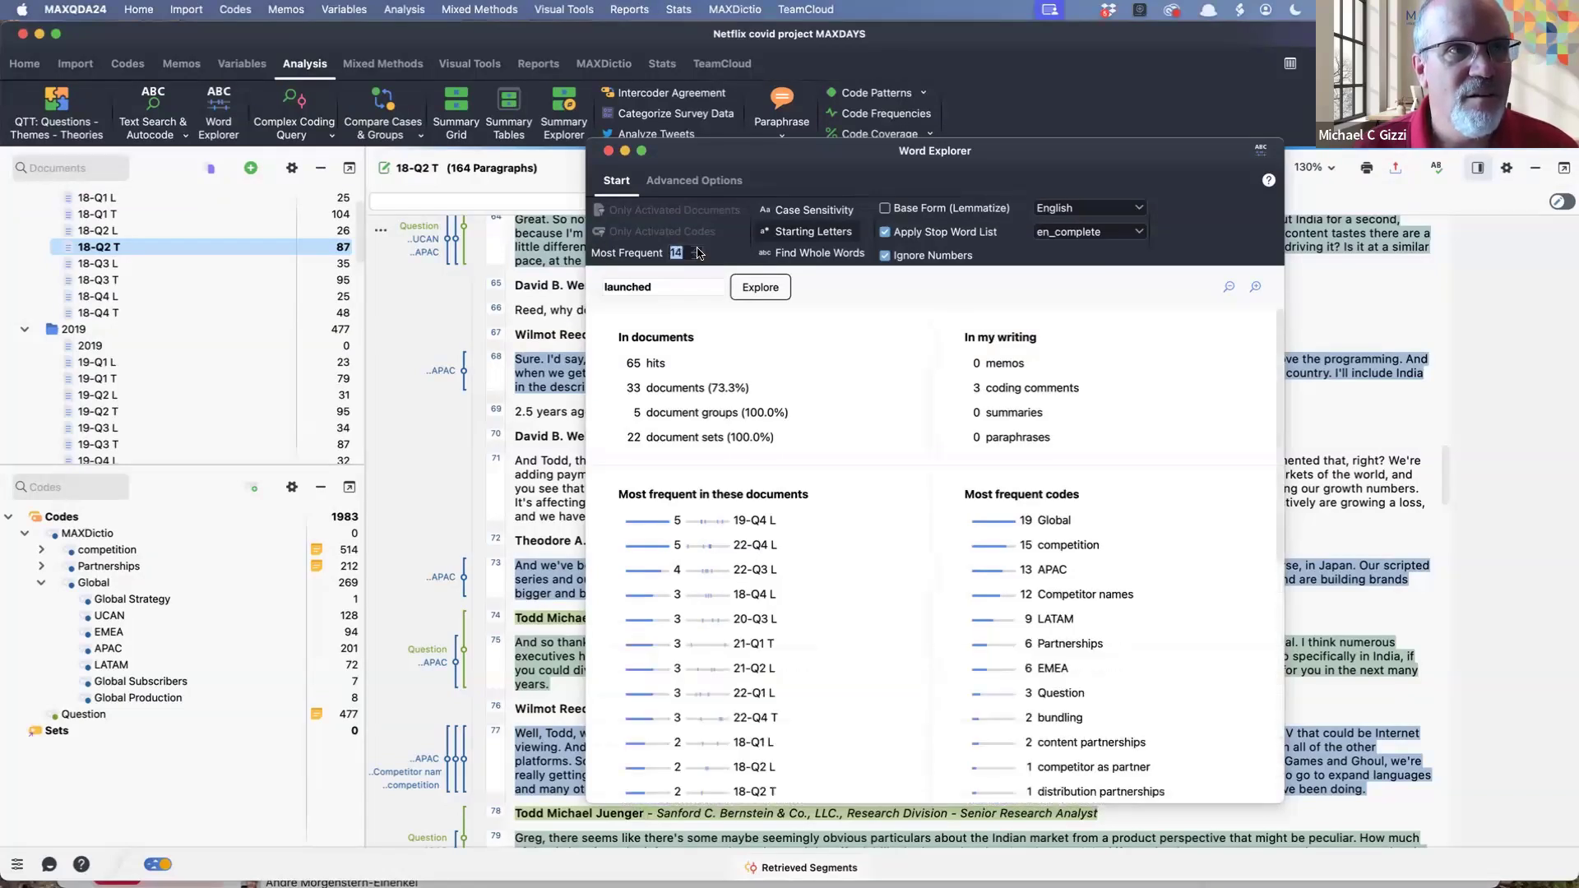
{"action": "left_click", "coordinate": [697, 248]}
{"action": "left_click", "coordinate": [698, 249]}
{"action": "left_click", "coordinate": [698, 248]}
{"action": "left_click", "coordinate": [698, 248]}
{"action": "left_click", "coordinate": [697, 248]}
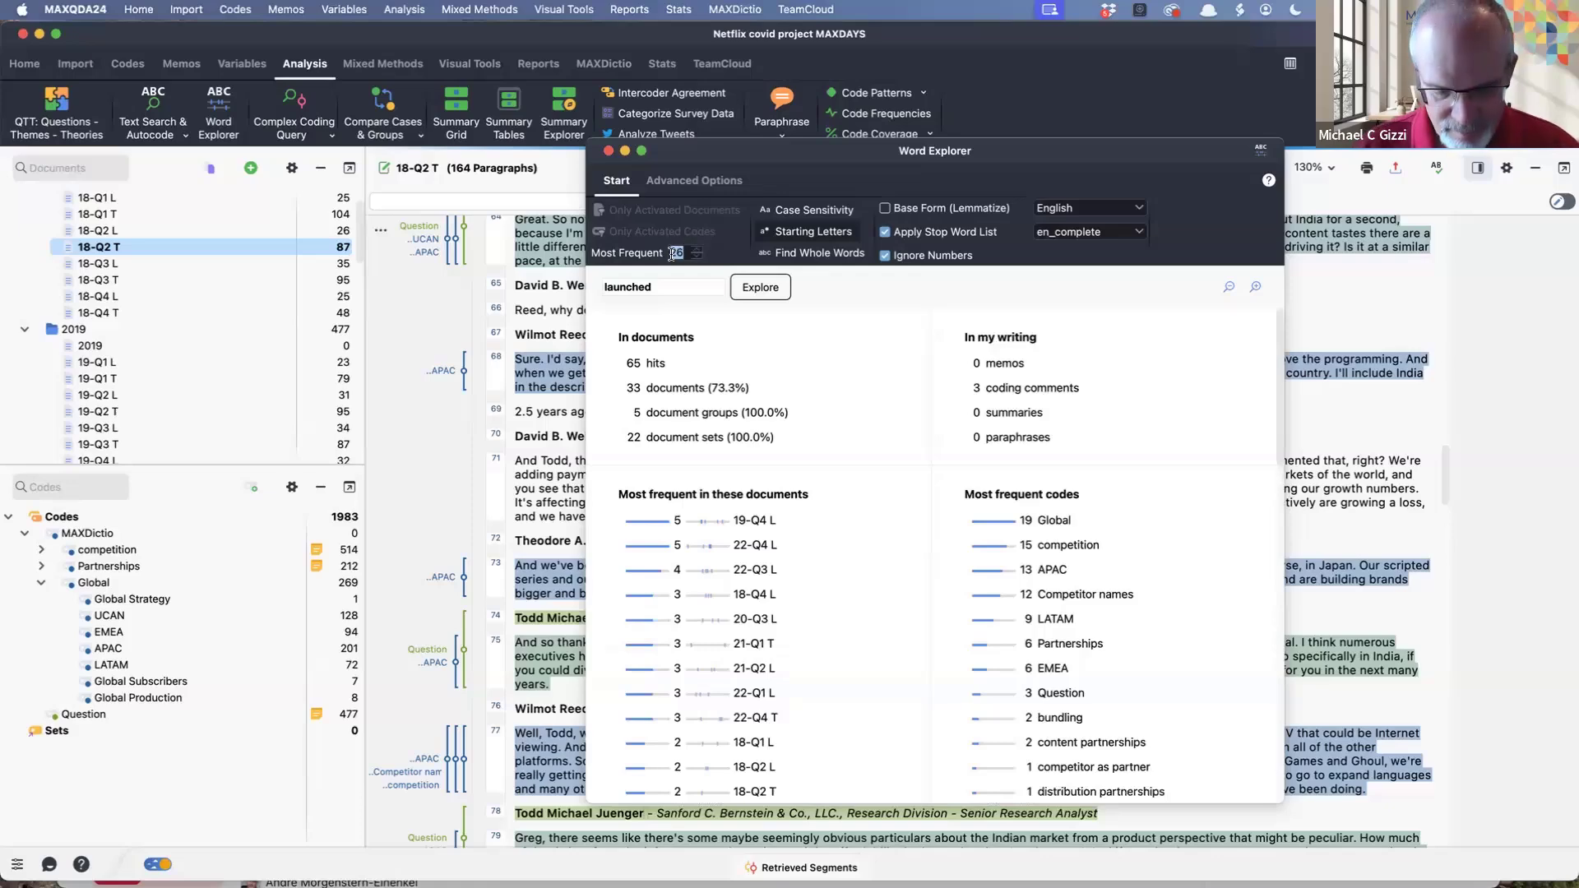
{"action": "type", "text": "50"}
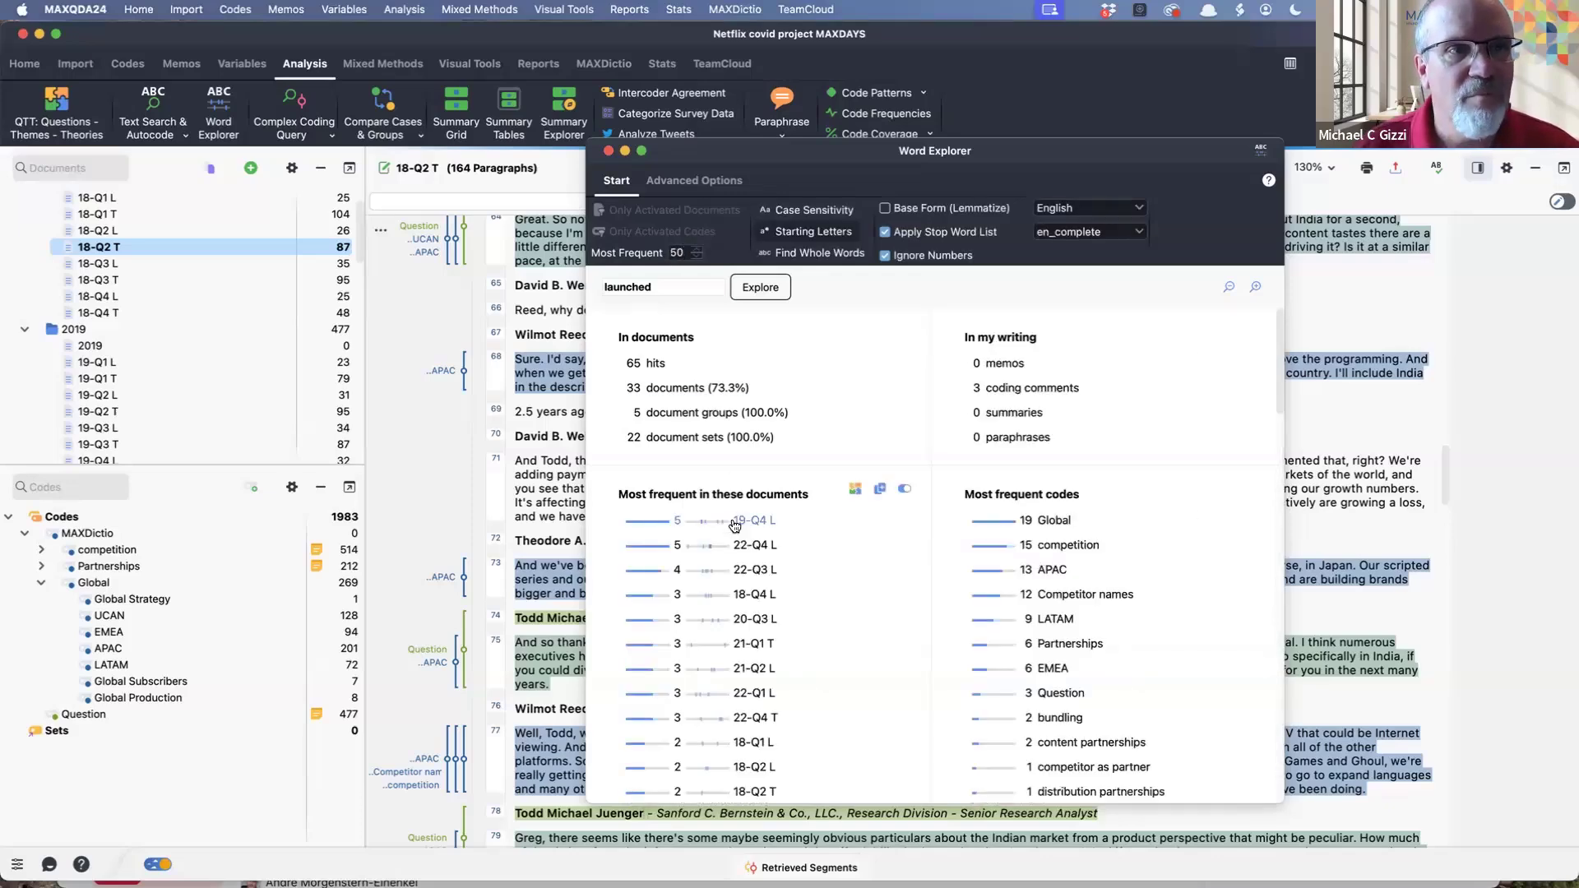
{"action": "scroll", "coordinate": [735, 524], "scroll_direction": "down", "scroll_amount": 10}
{"action": "scroll", "coordinate": [723, 493], "scroll_direction": "up", "scroll_amount": 10}
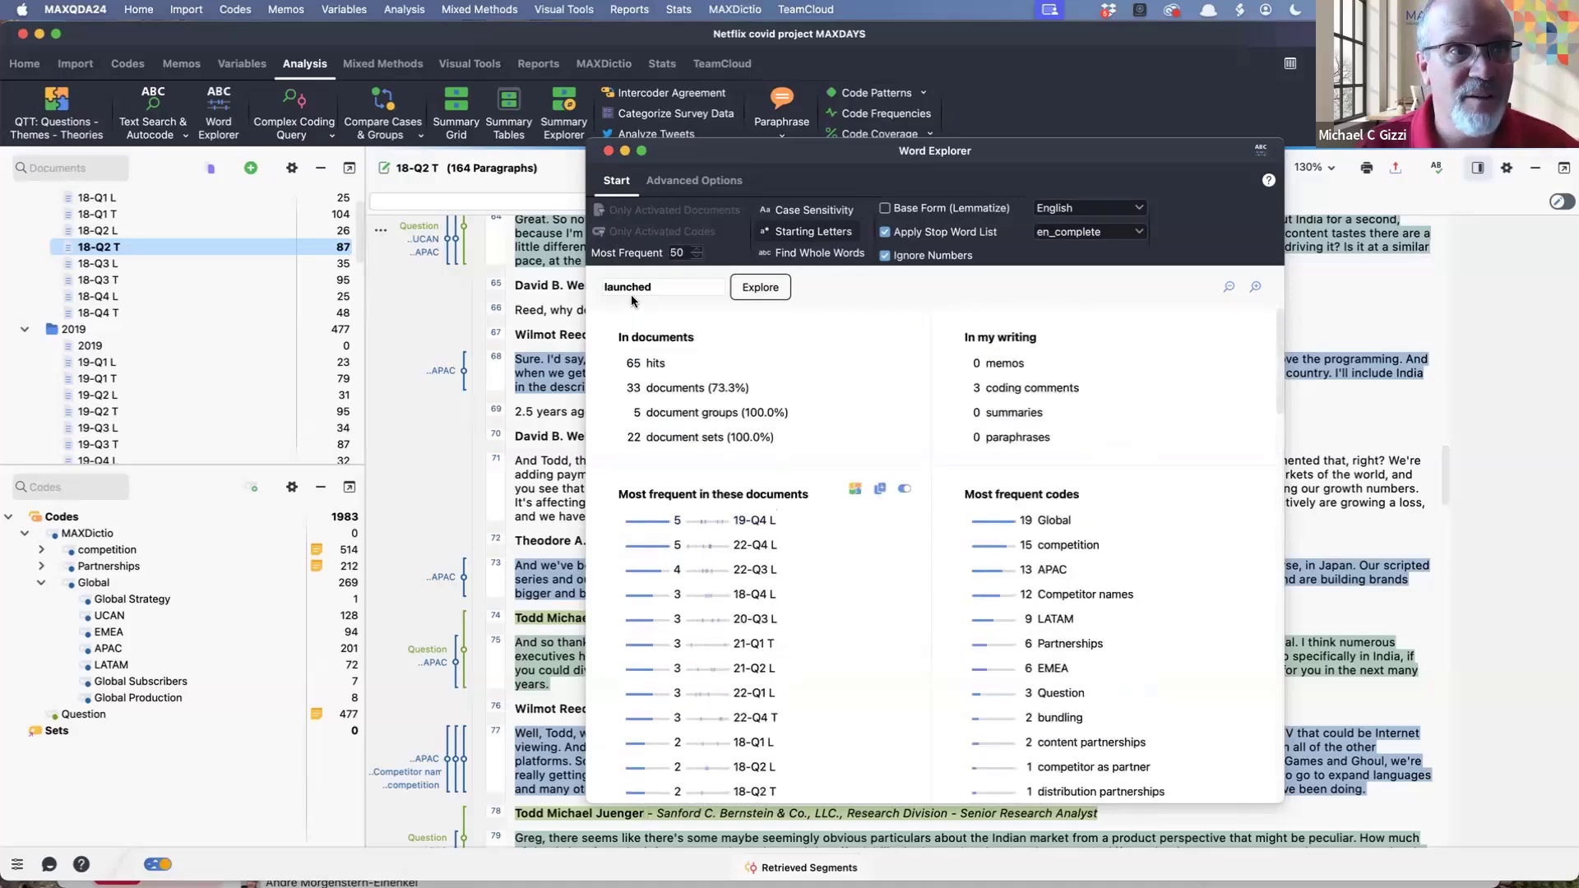
{"action": "double_click", "coordinate": [678, 253]}
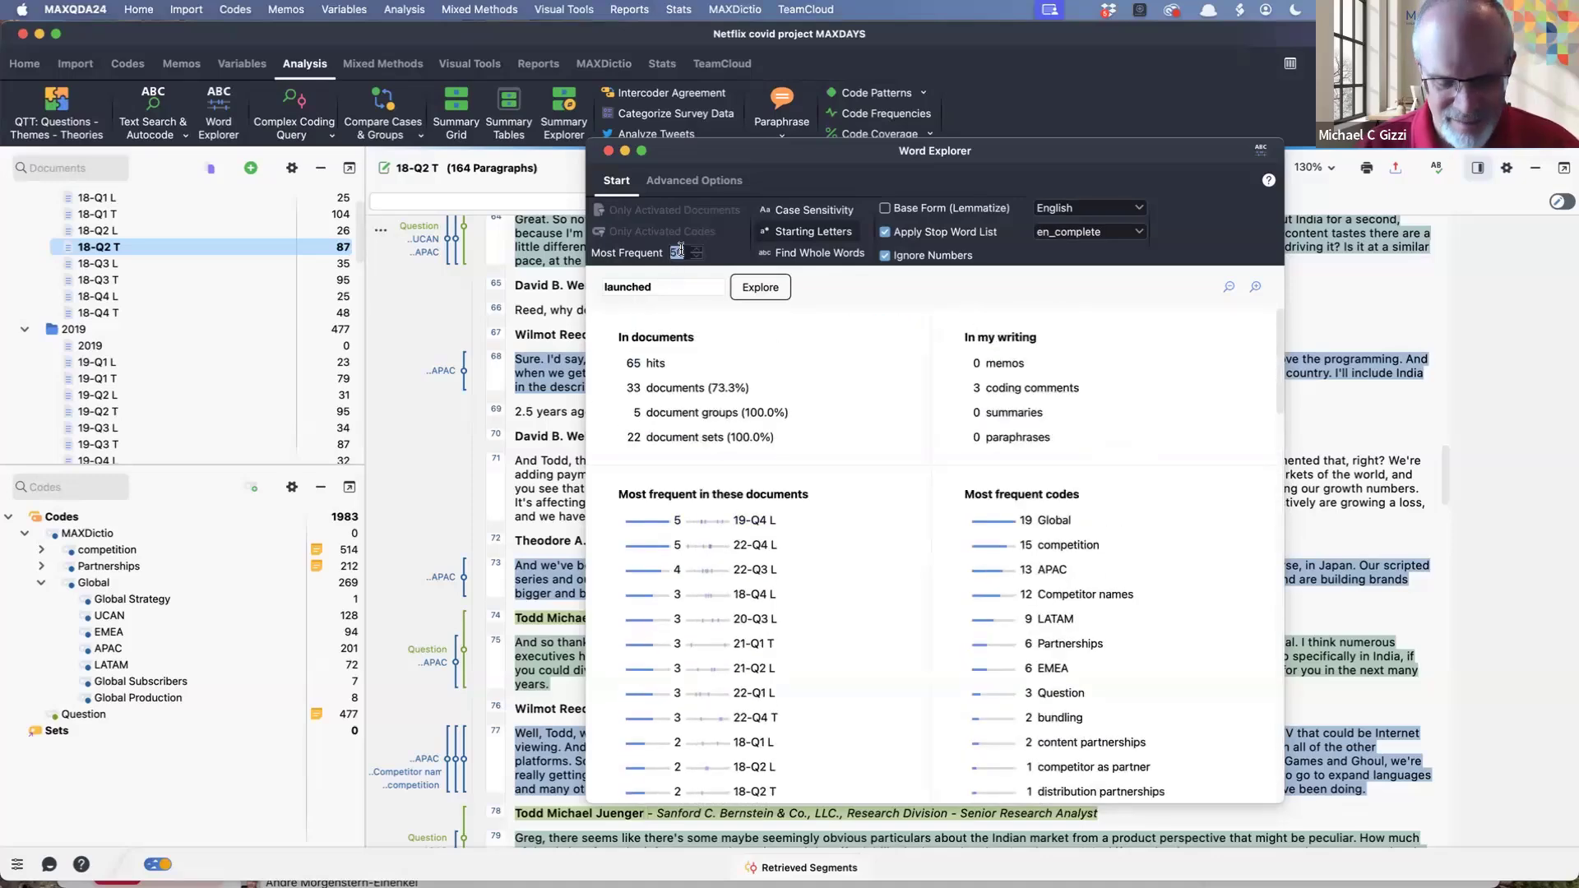
{"action": "type", "text": "10"}
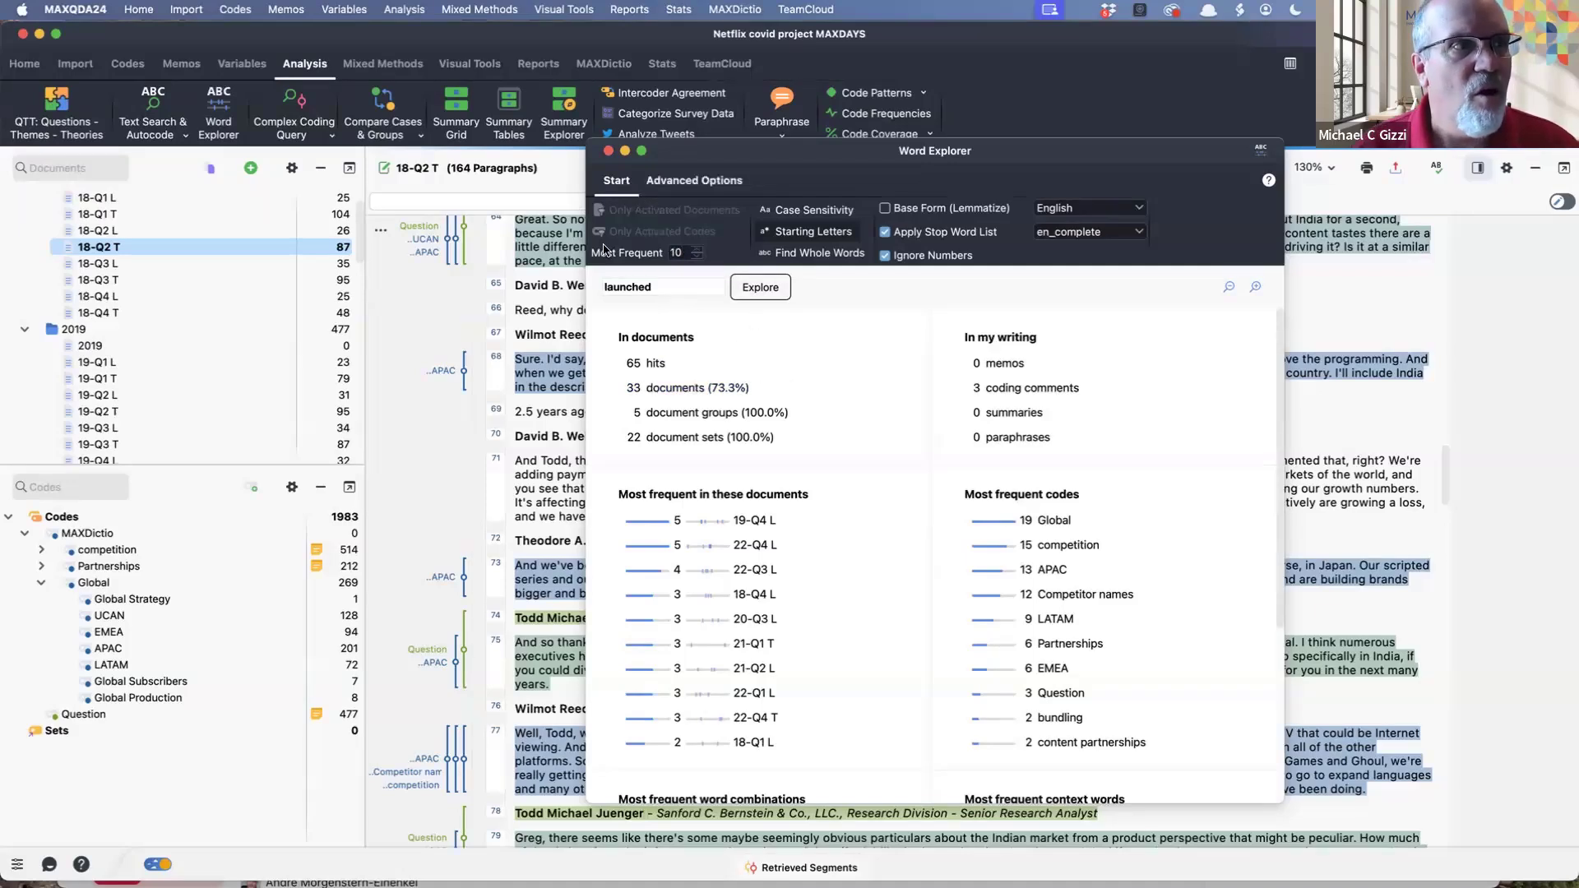
Step: Activate the 2018 document group and limit the "launched" exploration to activated documents only
{"action": "scroll", "coordinate": [48, 332], "scroll_direction": "up", "scroll_amount": 3}
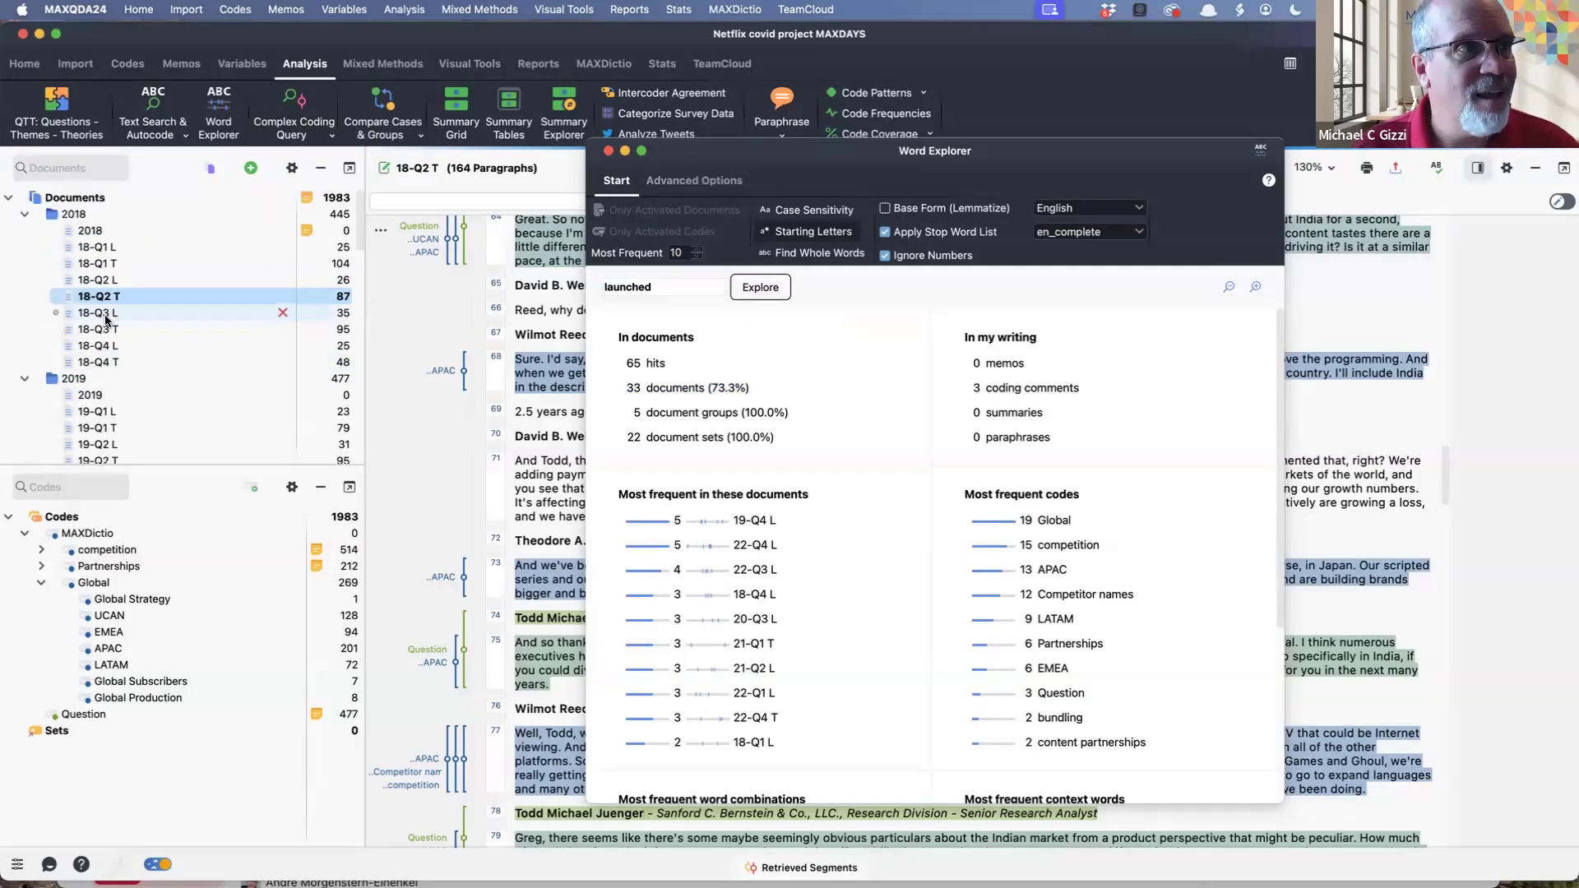
{"action": "left_click", "coordinate": [46, 213], "text": "super"}
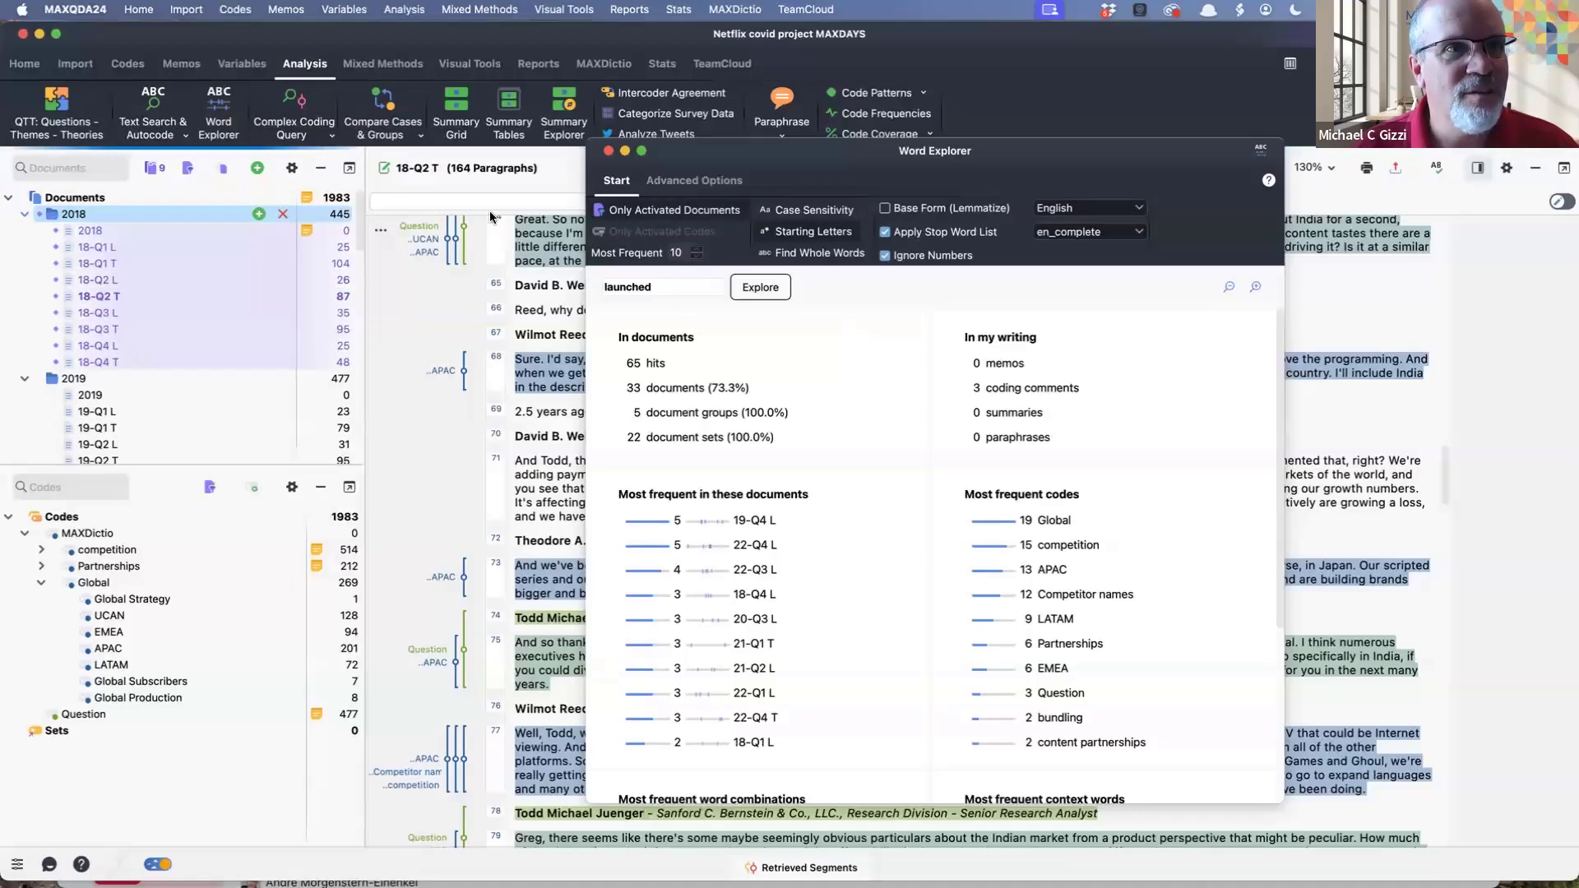
{"action": "left_click", "coordinate": [689, 216]}
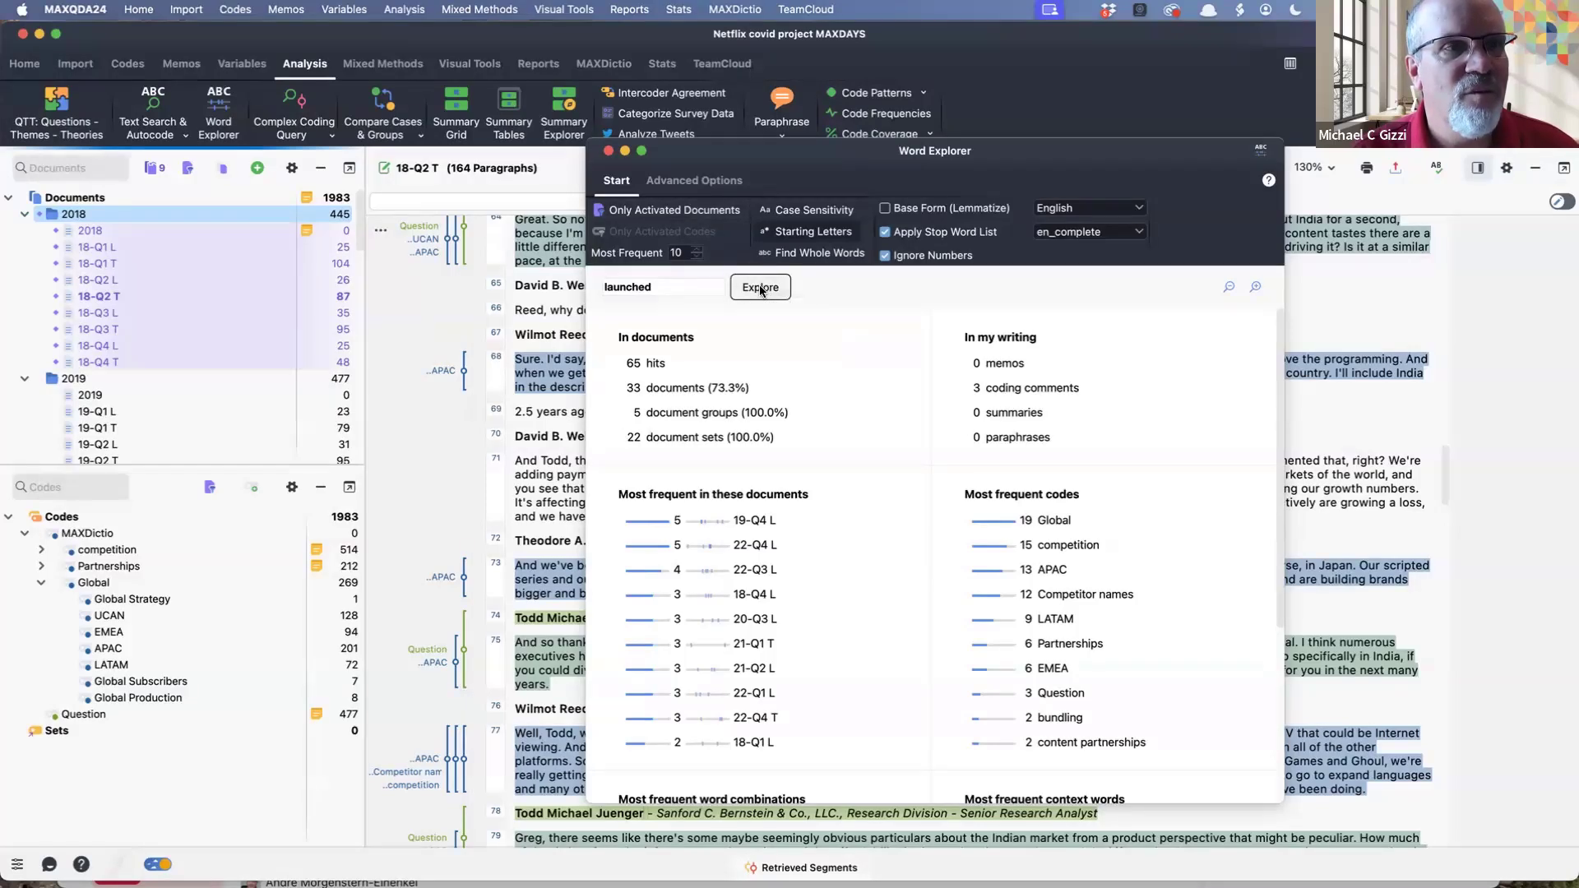
{"action": "left_click", "coordinate": [670, 215]}
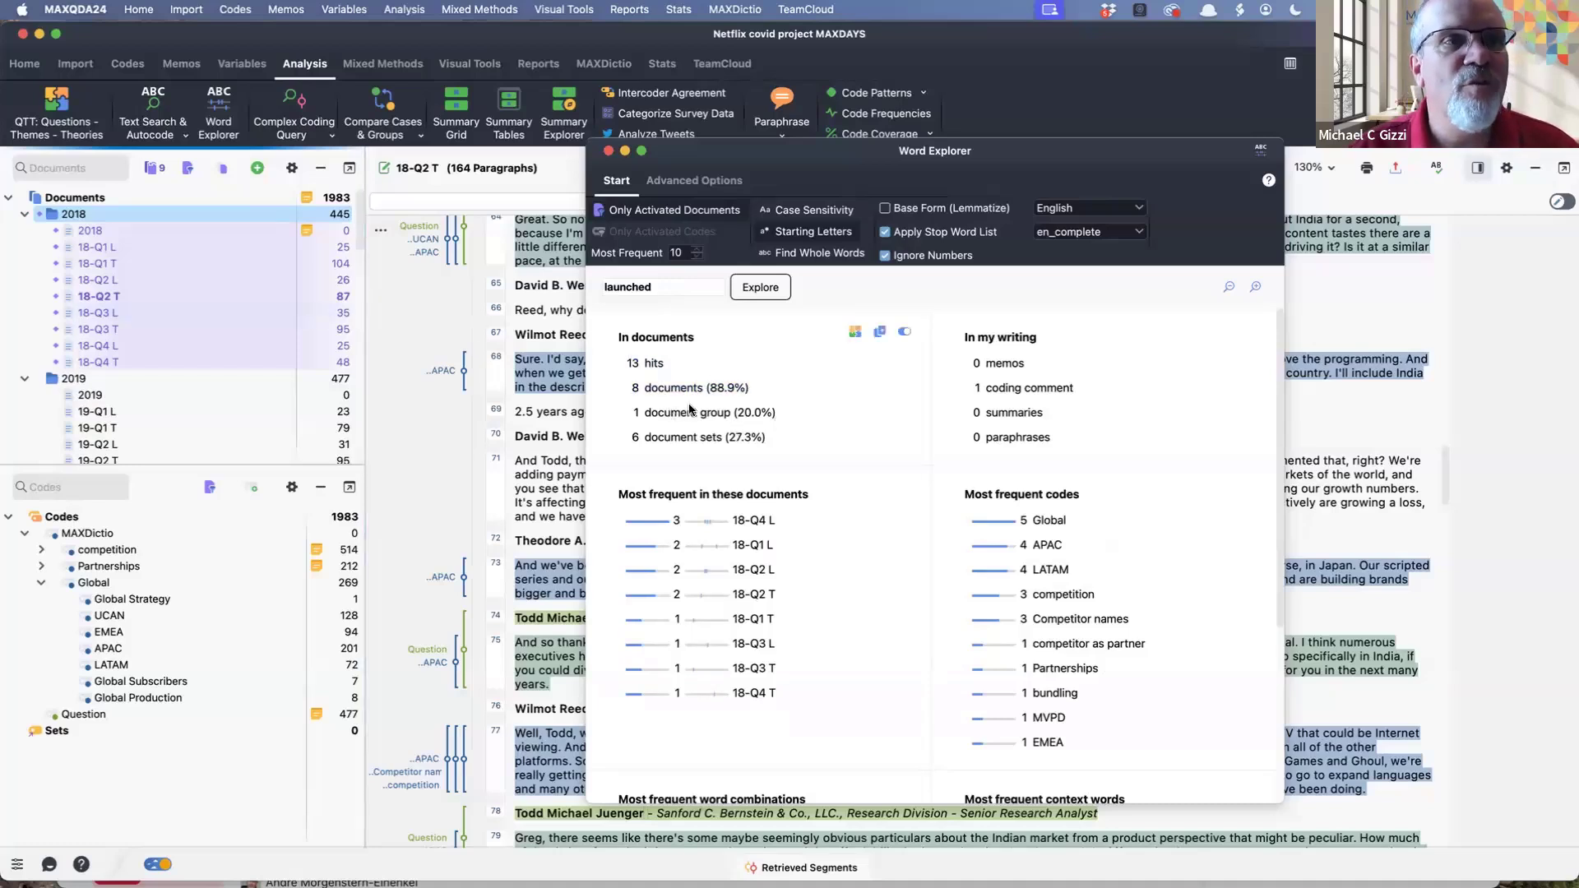
Step: Activate the Partnerships code with its subcodes and rerun the "launched" exploration for activated codes only
{"action": "left_click", "coordinate": [68, 566]}
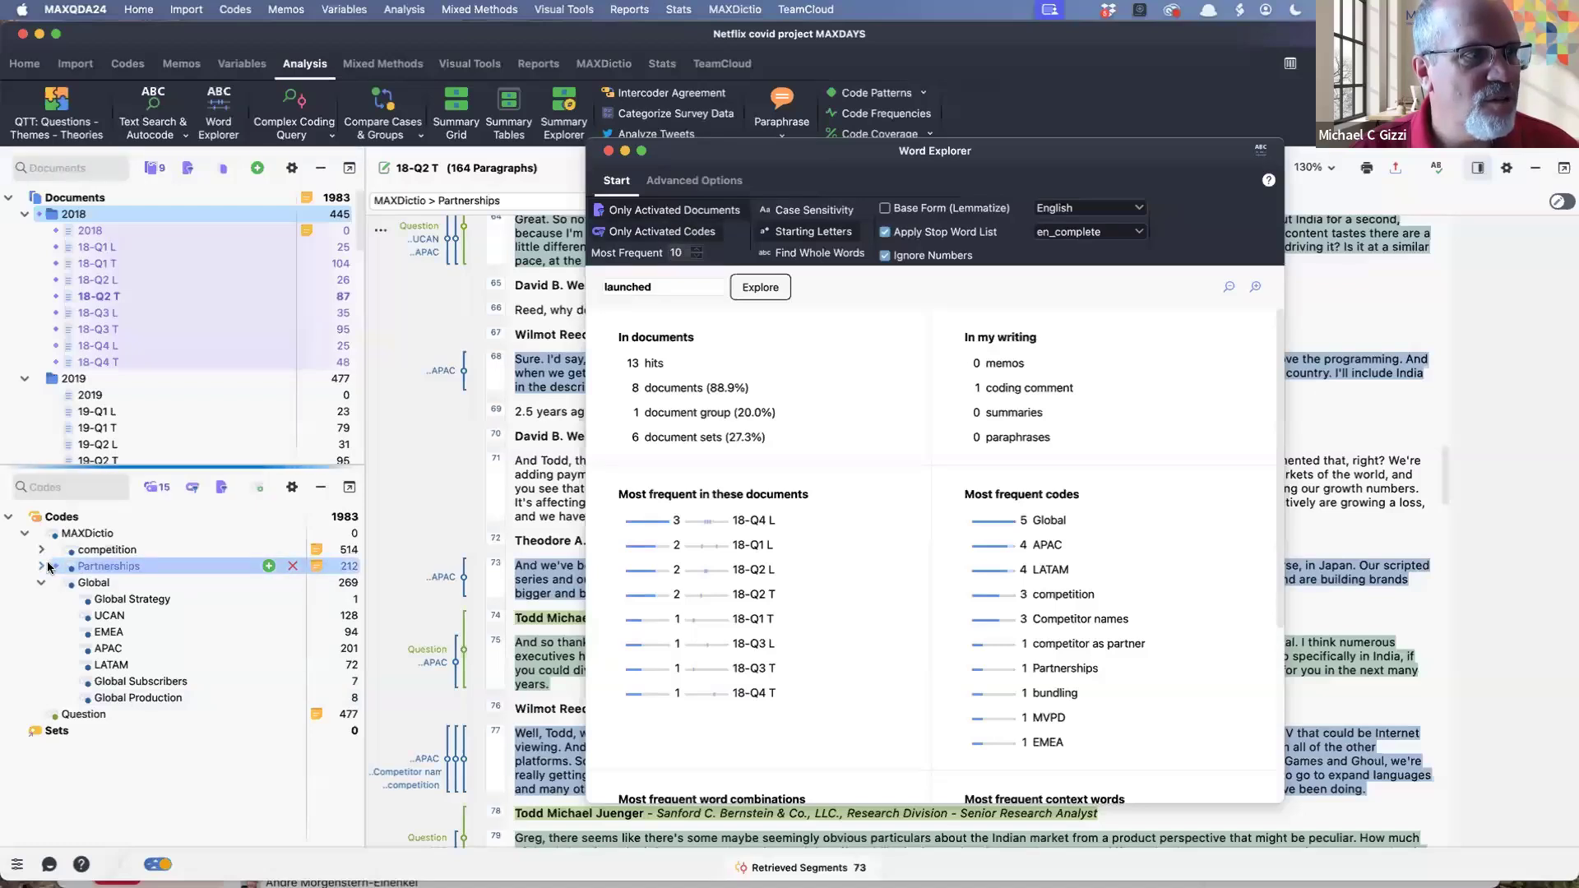
{"action": "left_click", "coordinate": [40, 567]}
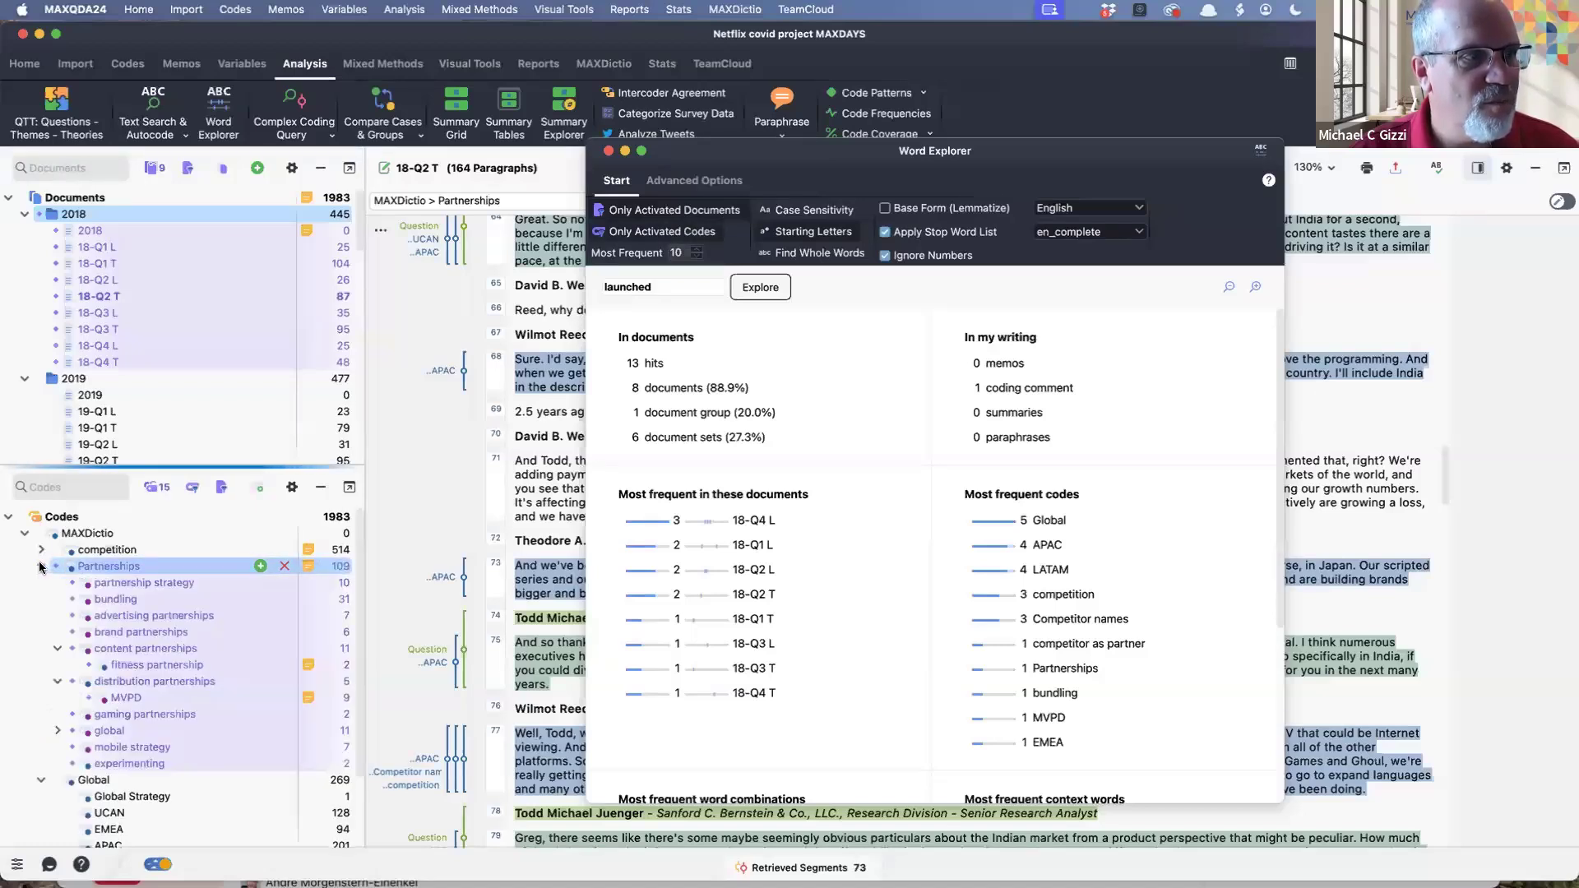
{"action": "left_click", "coordinate": [40, 567]}
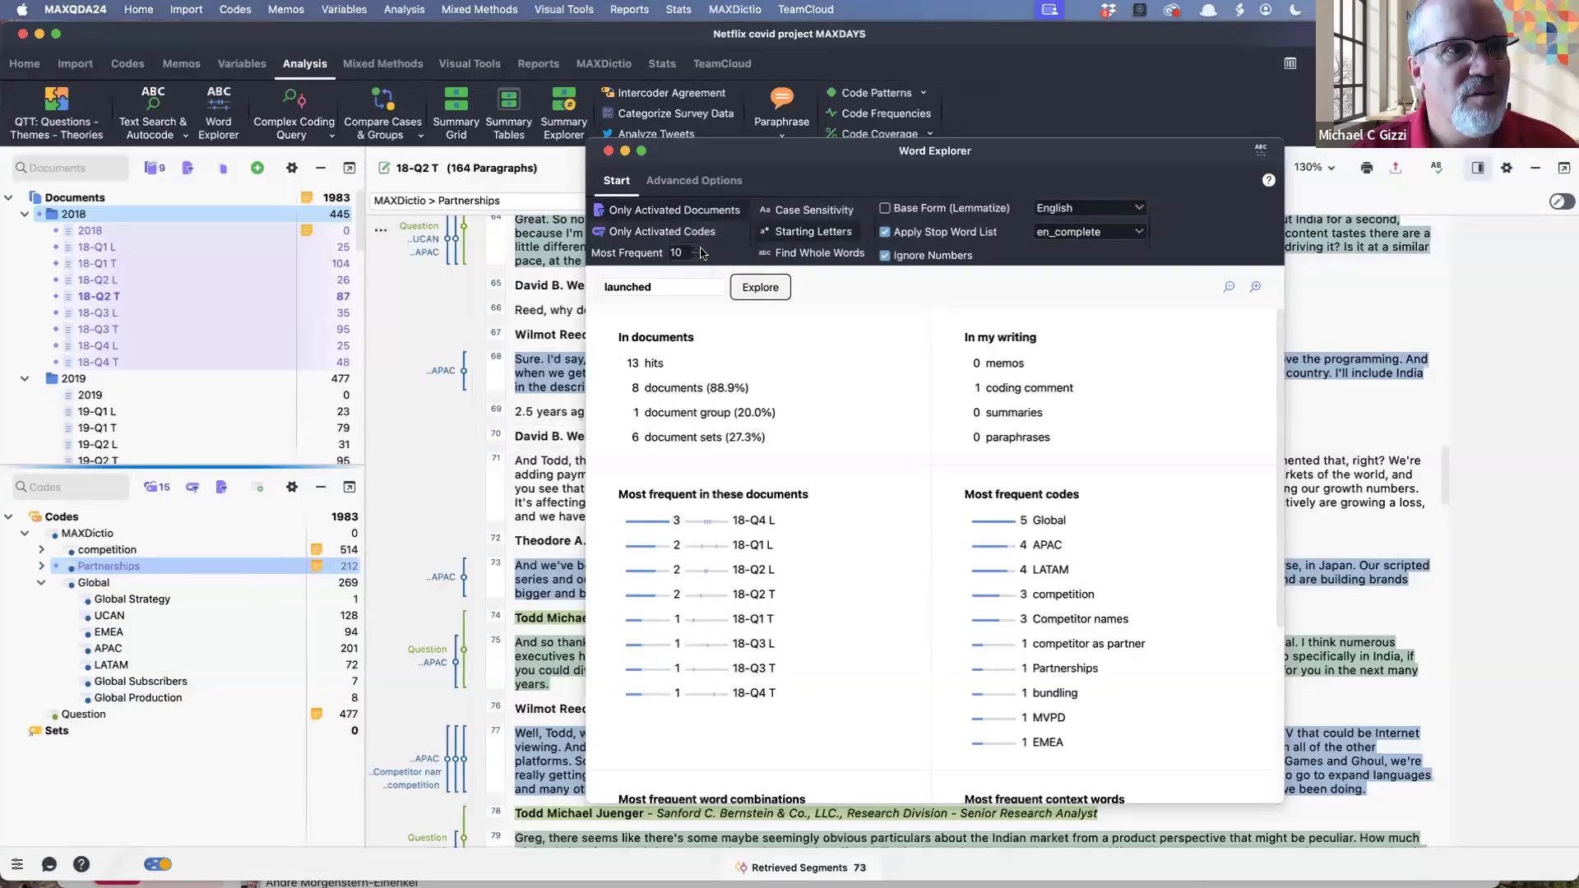
{"action": "left_click", "coordinate": [760, 287]}
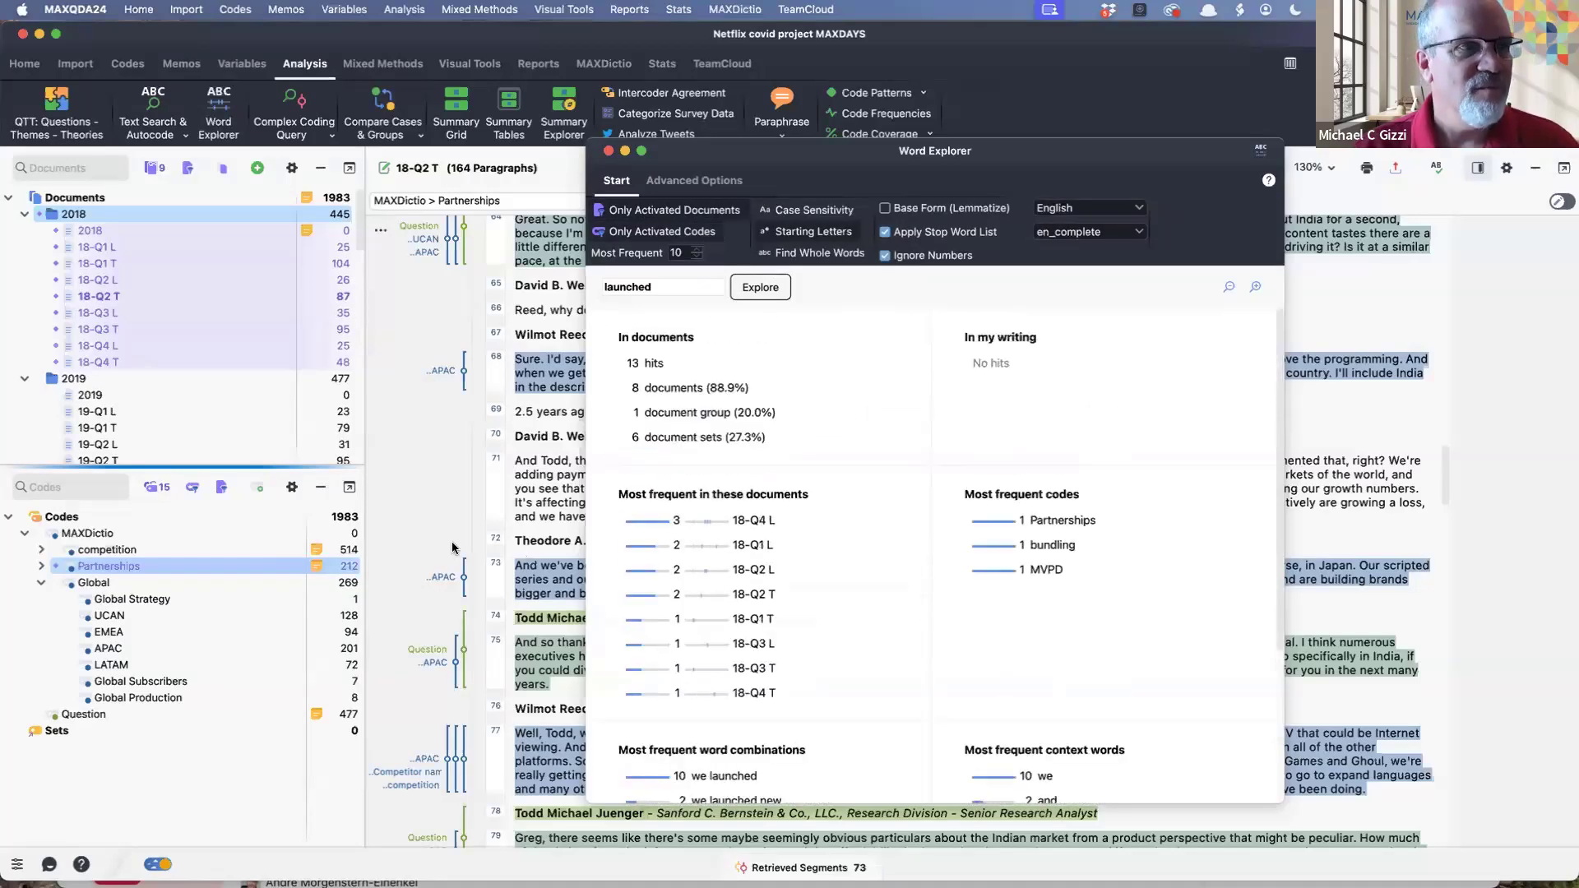
Step: Remove the activated-documents and activated-codes limits and explore "launched" across the whole project
{"action": "left_click", "coordinate": [665, 234]}
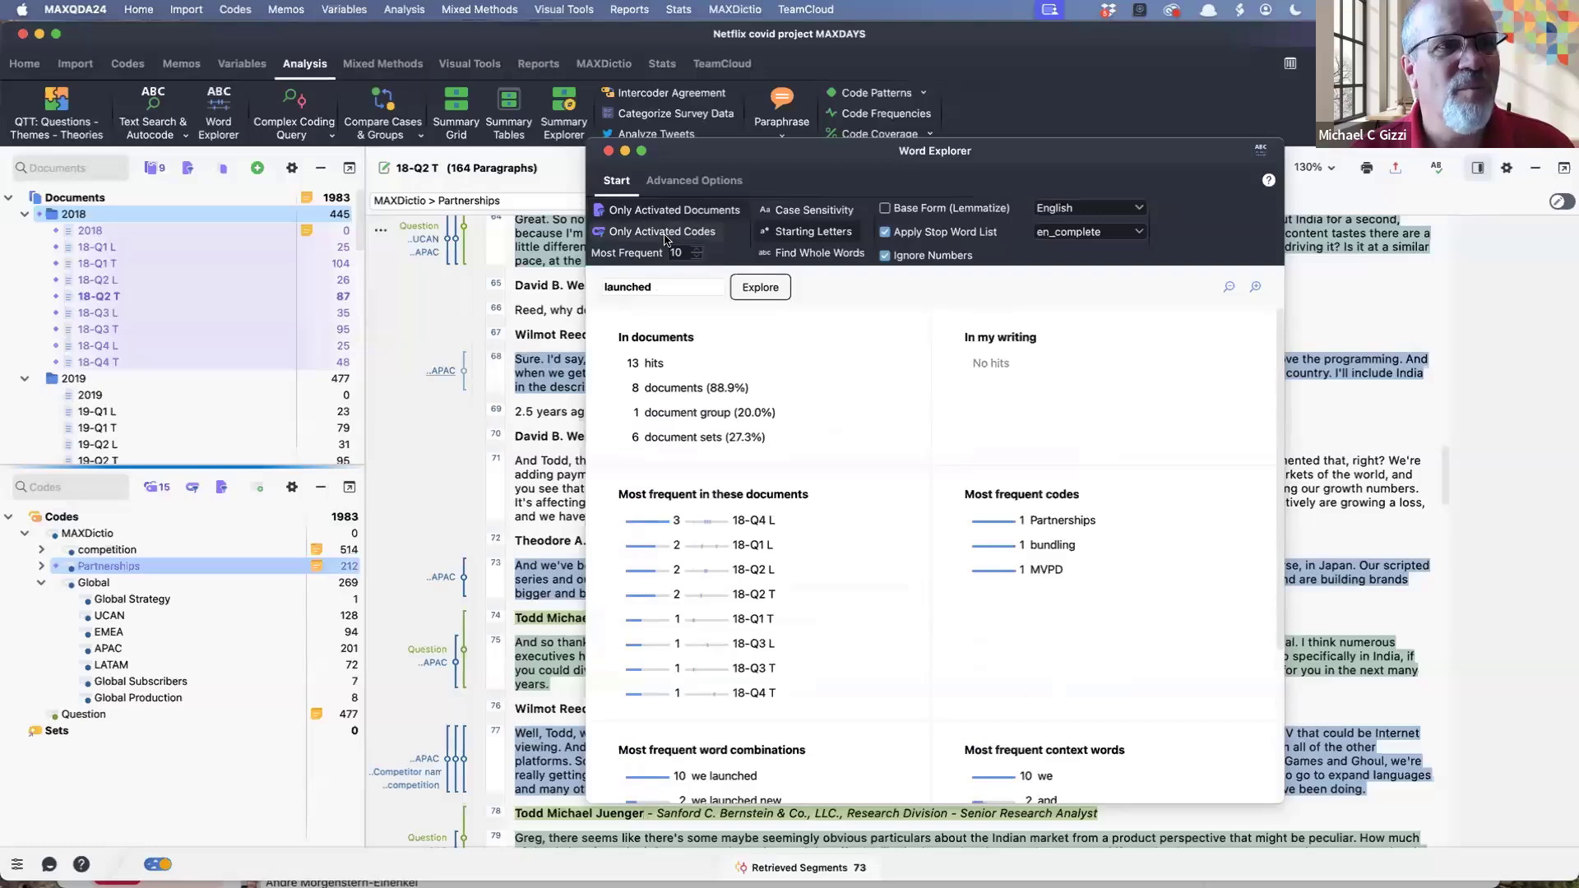
{"action": "left_click", "coordinate": [641, 211]}
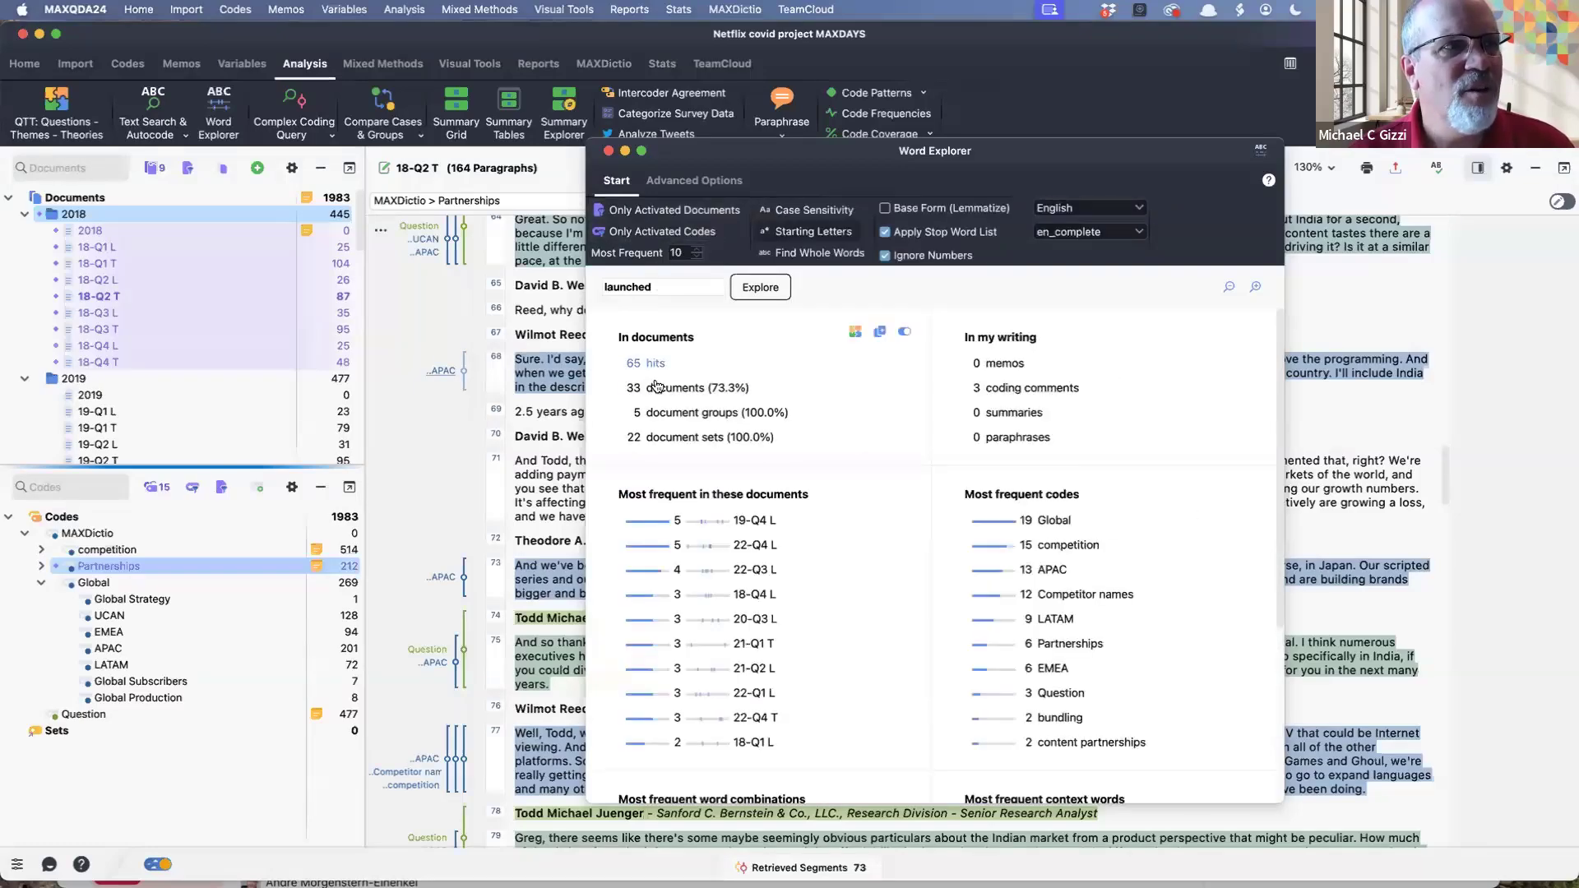
Step: Deactivate all documents and codes and explore the word "netflix" across the whole project
{"action": "left_click", "coordinate": [40, 214]}
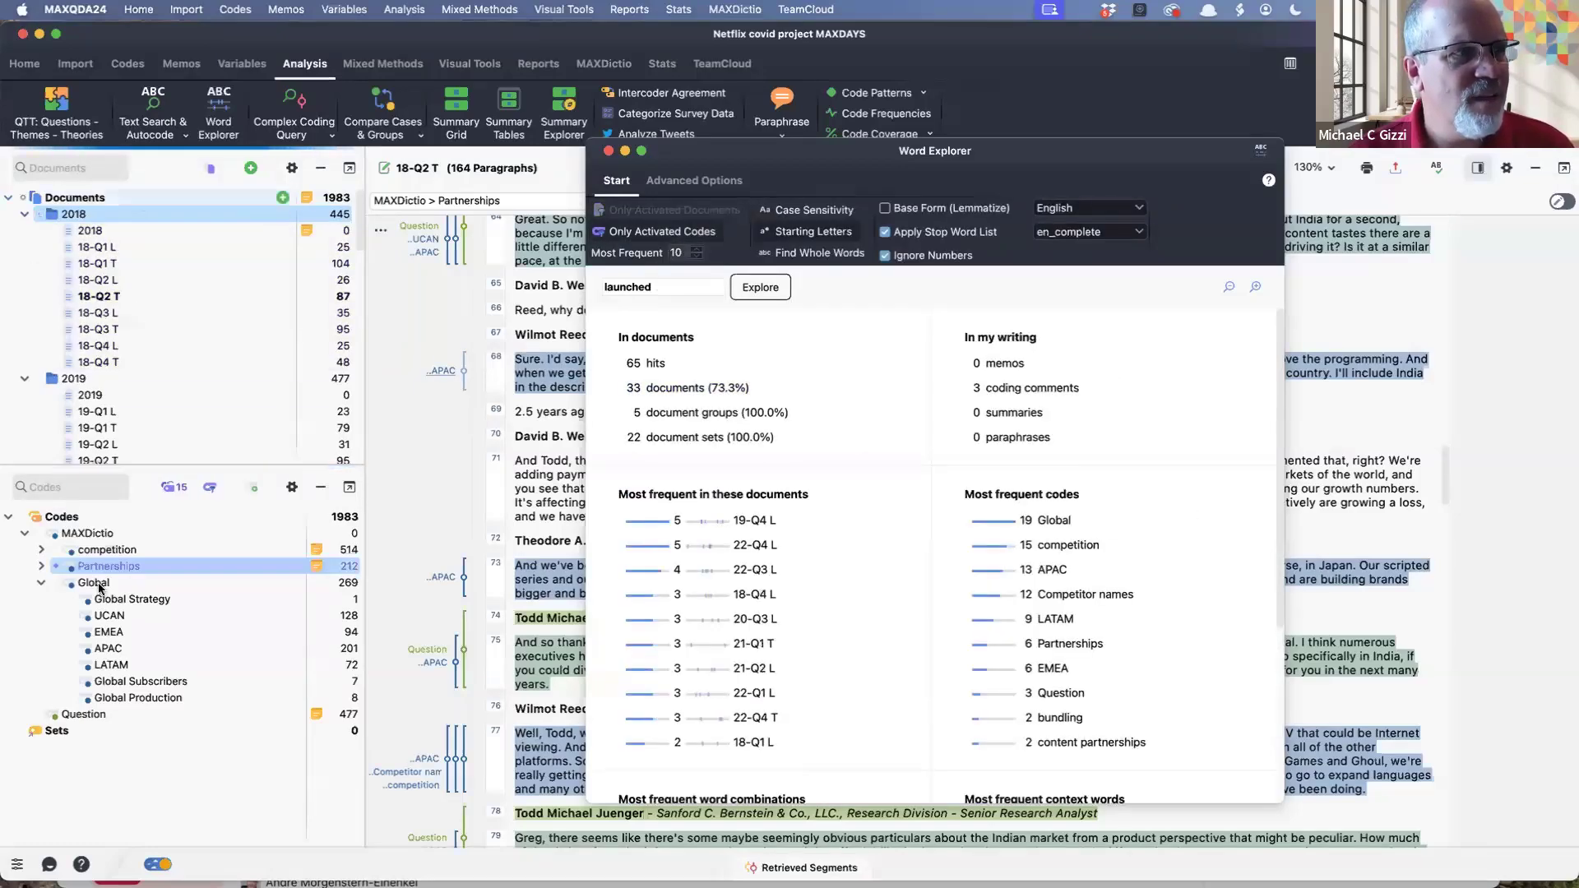
{"action": "left_click", "coordinate": [167, 485]}
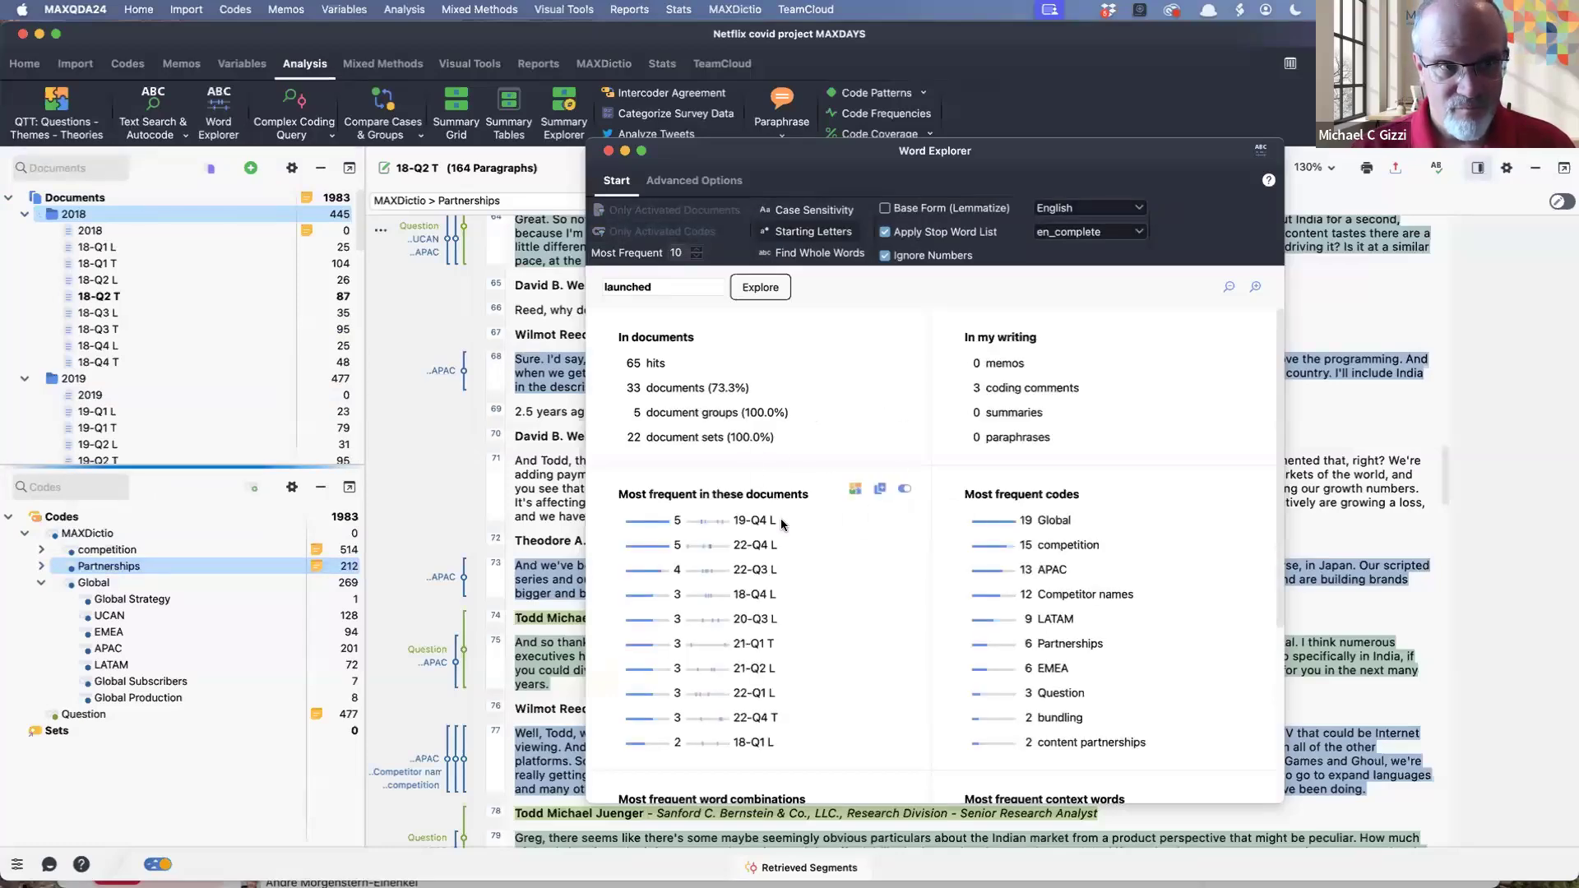
{"action": "double_click", "coordinate": [663, 286]}
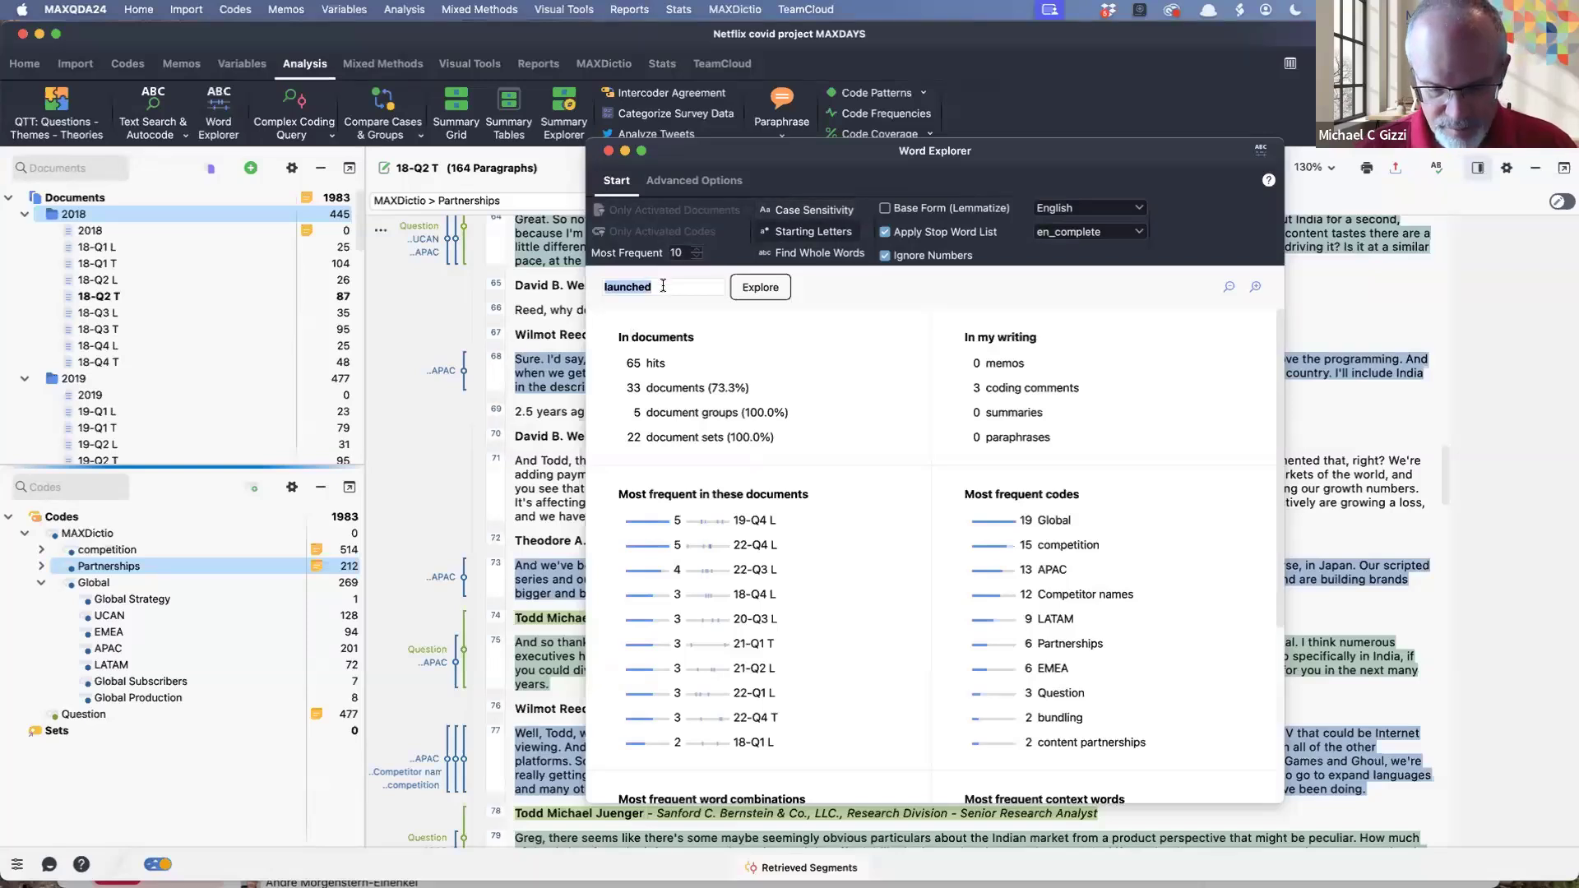
{"action": "type", "text": "netflix"}
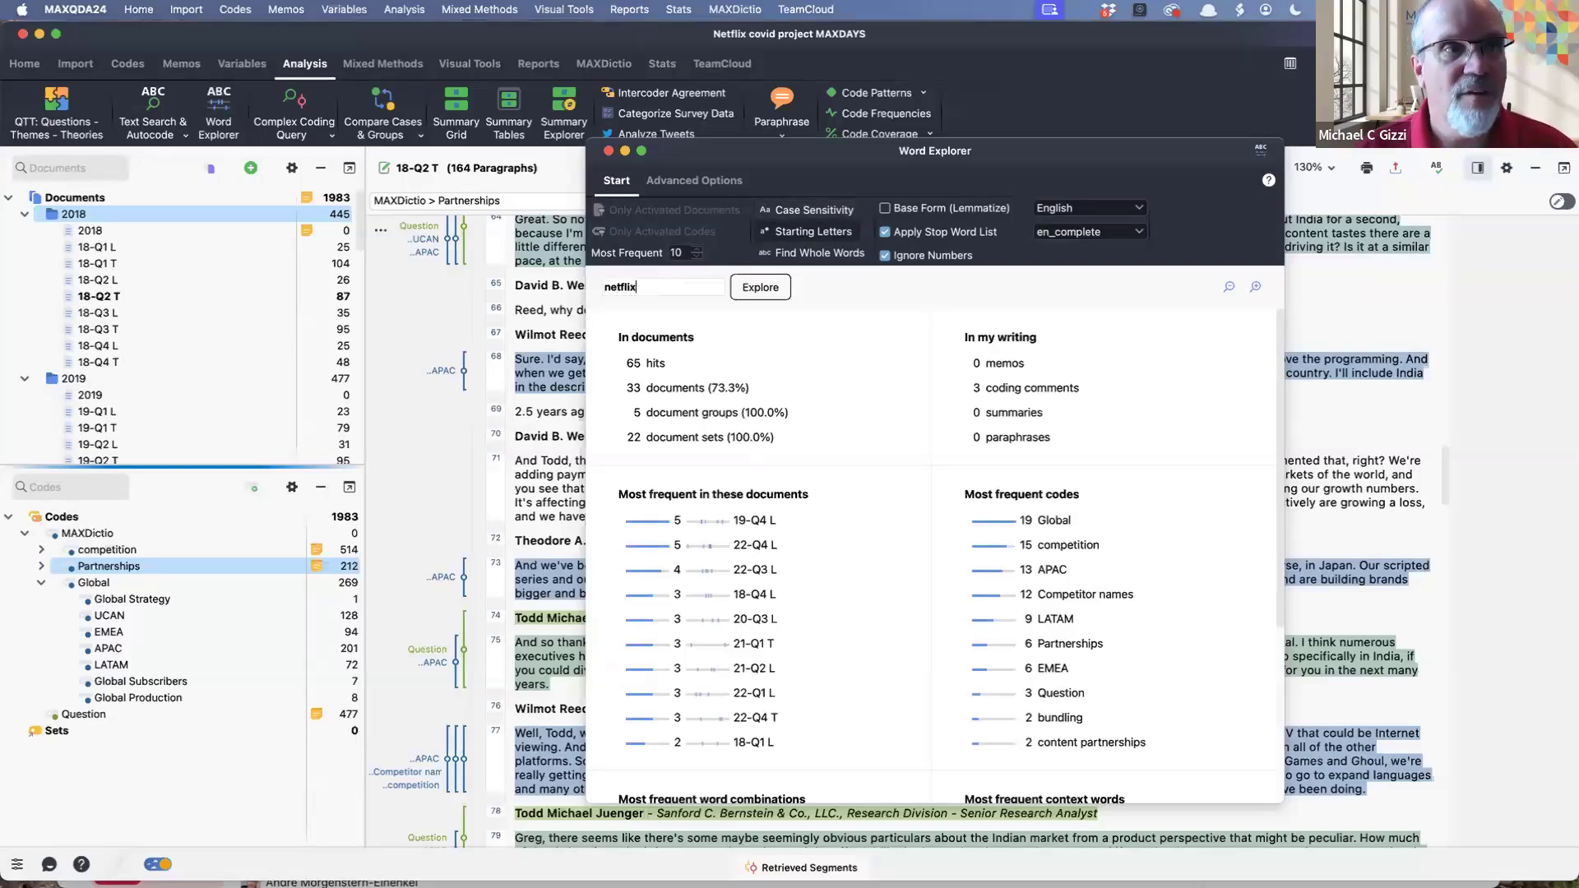
{"action": "left_click", "coordinate": [765, 290]}
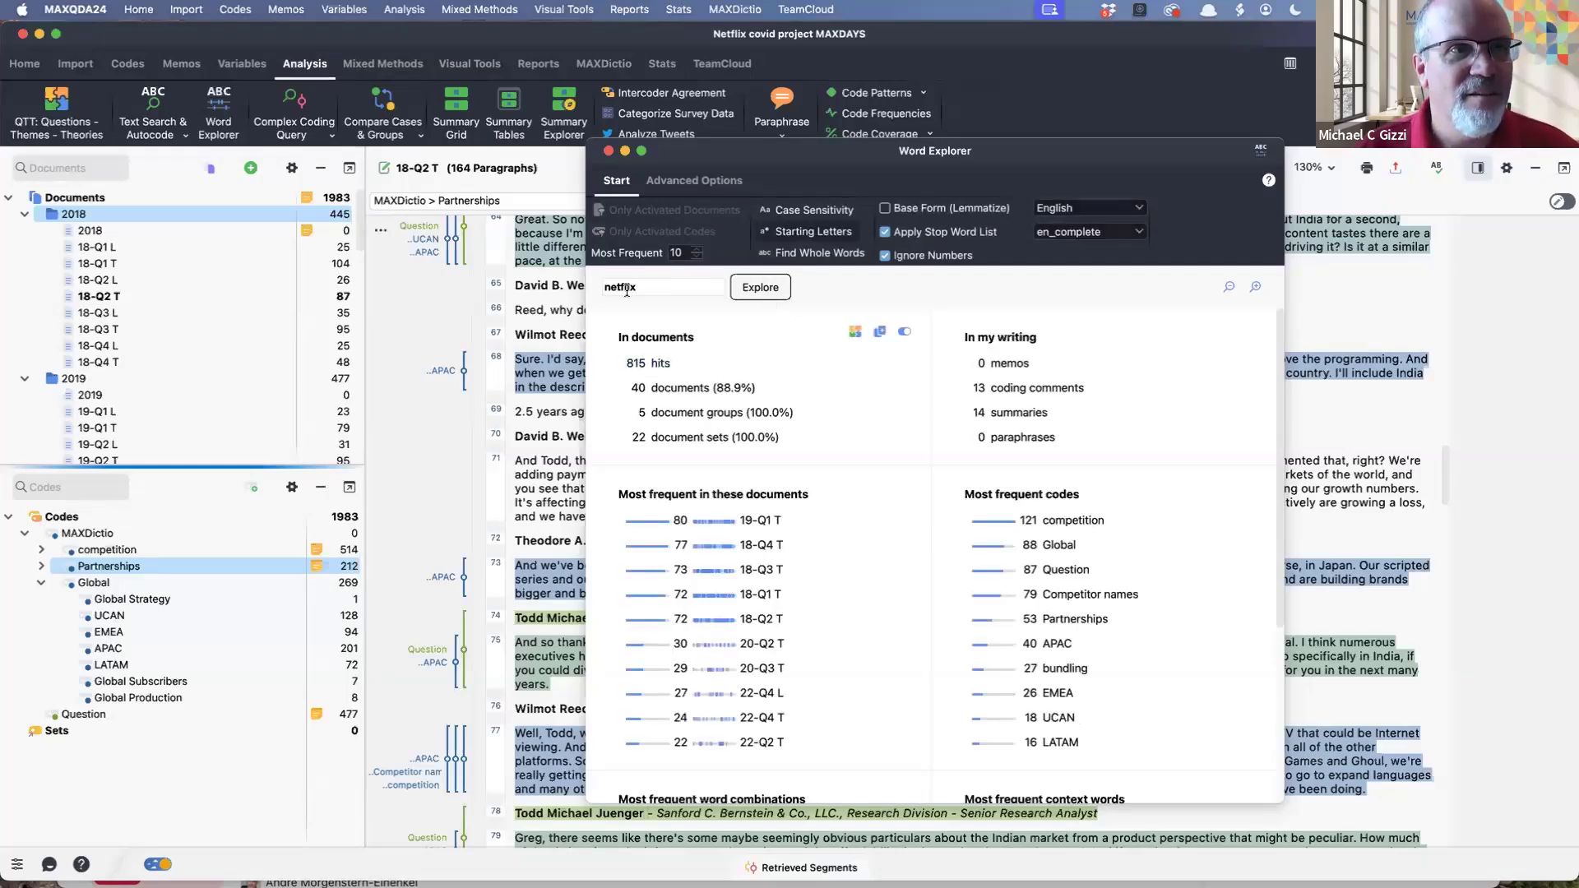
Step: Make the "netflix" exploration case-sensitive and open its document hit in the source text
{"action": "left_click", "coordinate": [802, 213]}
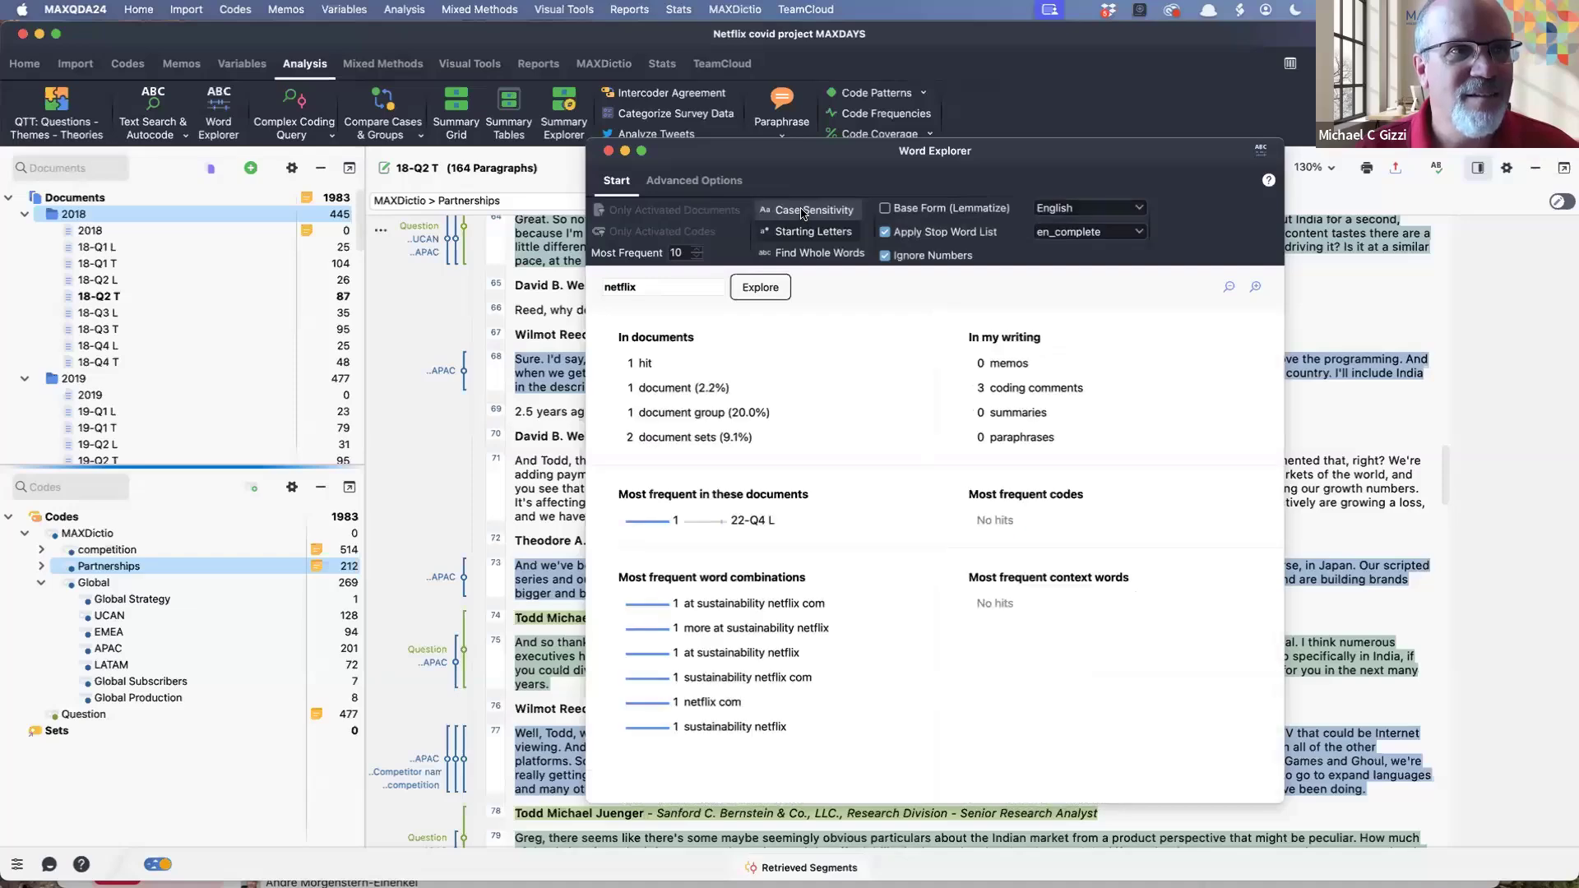
{"action": "left_click", "coordinate": [643, 364]}
{"action": "left_click", "coordinate": [832, 593]}
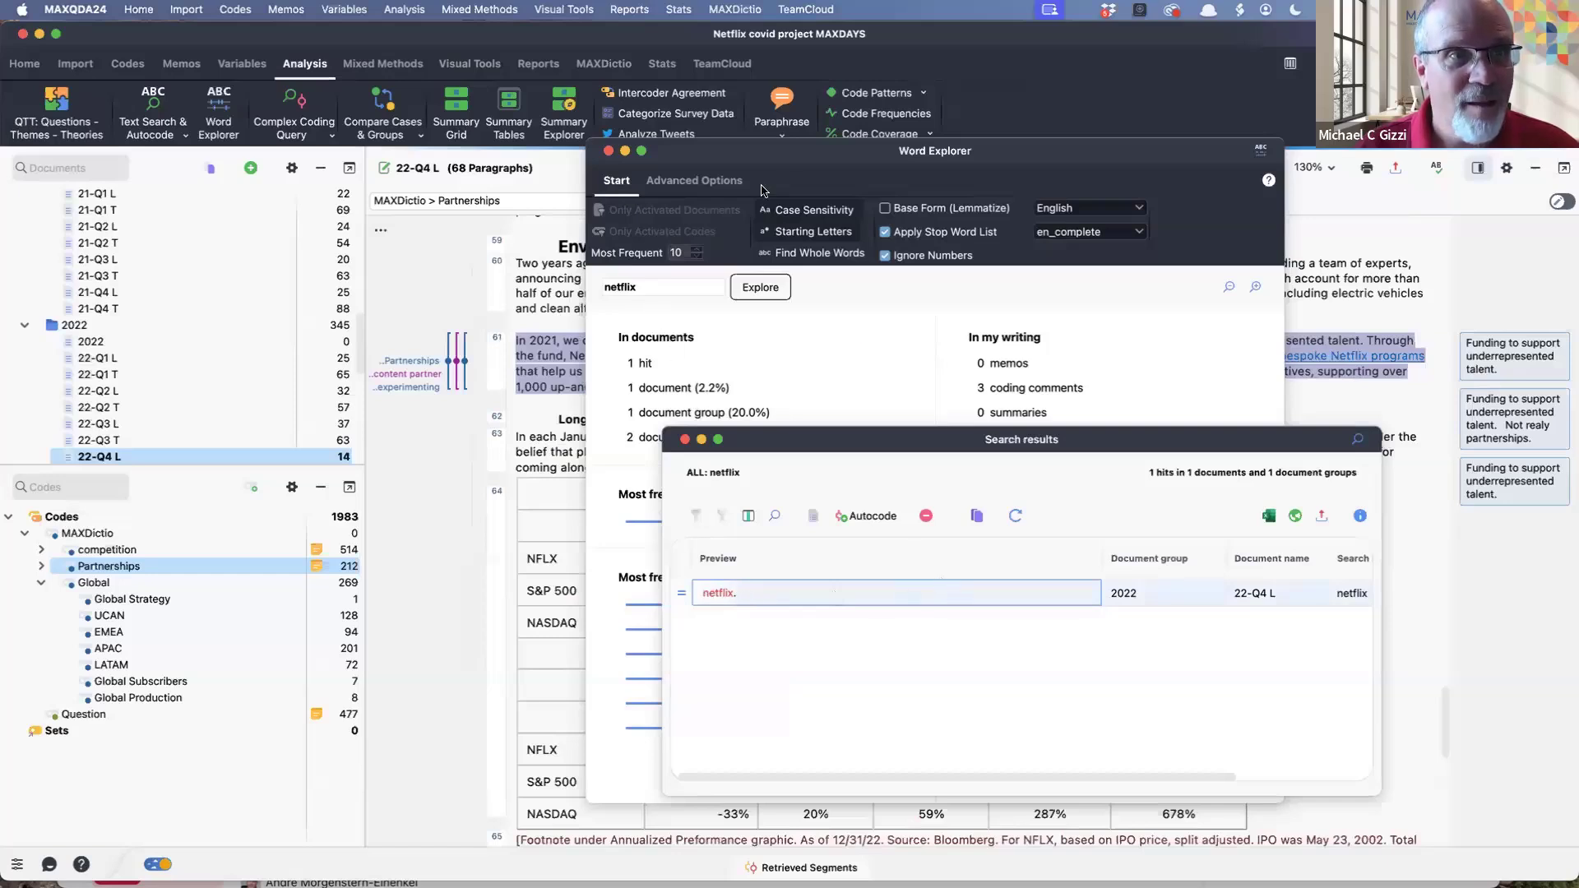
Step: Explore the capitalised "Netflix" with case sensitivity on, and compare it with case sensitivity switched off again
{"action": "double_click", "coordinate": [643, 292]}
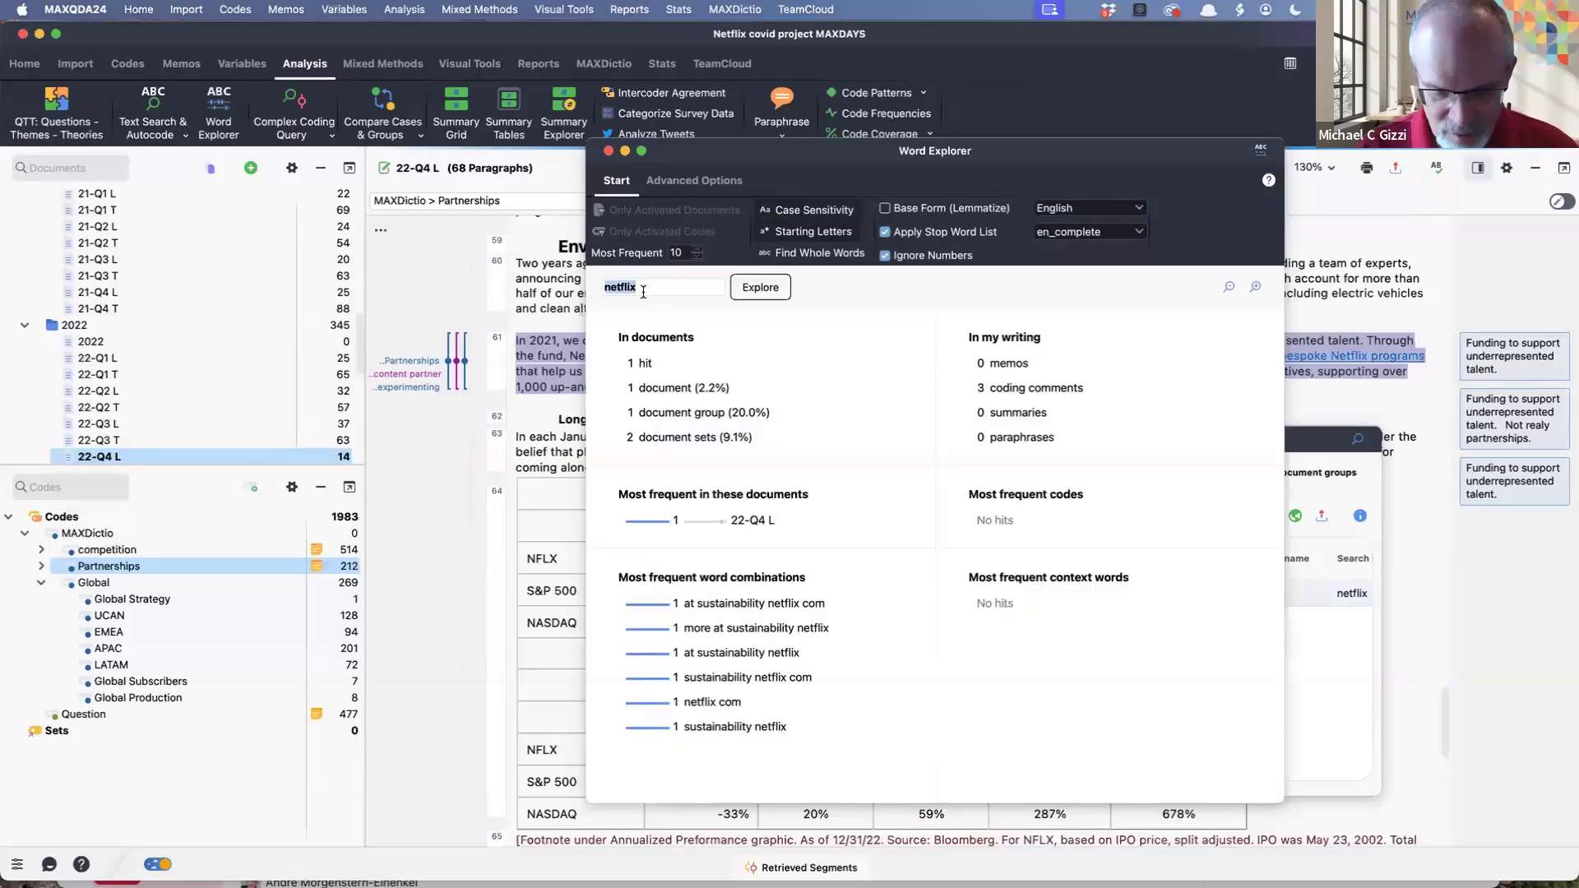
{"action": "type", "text": "Netflix"}
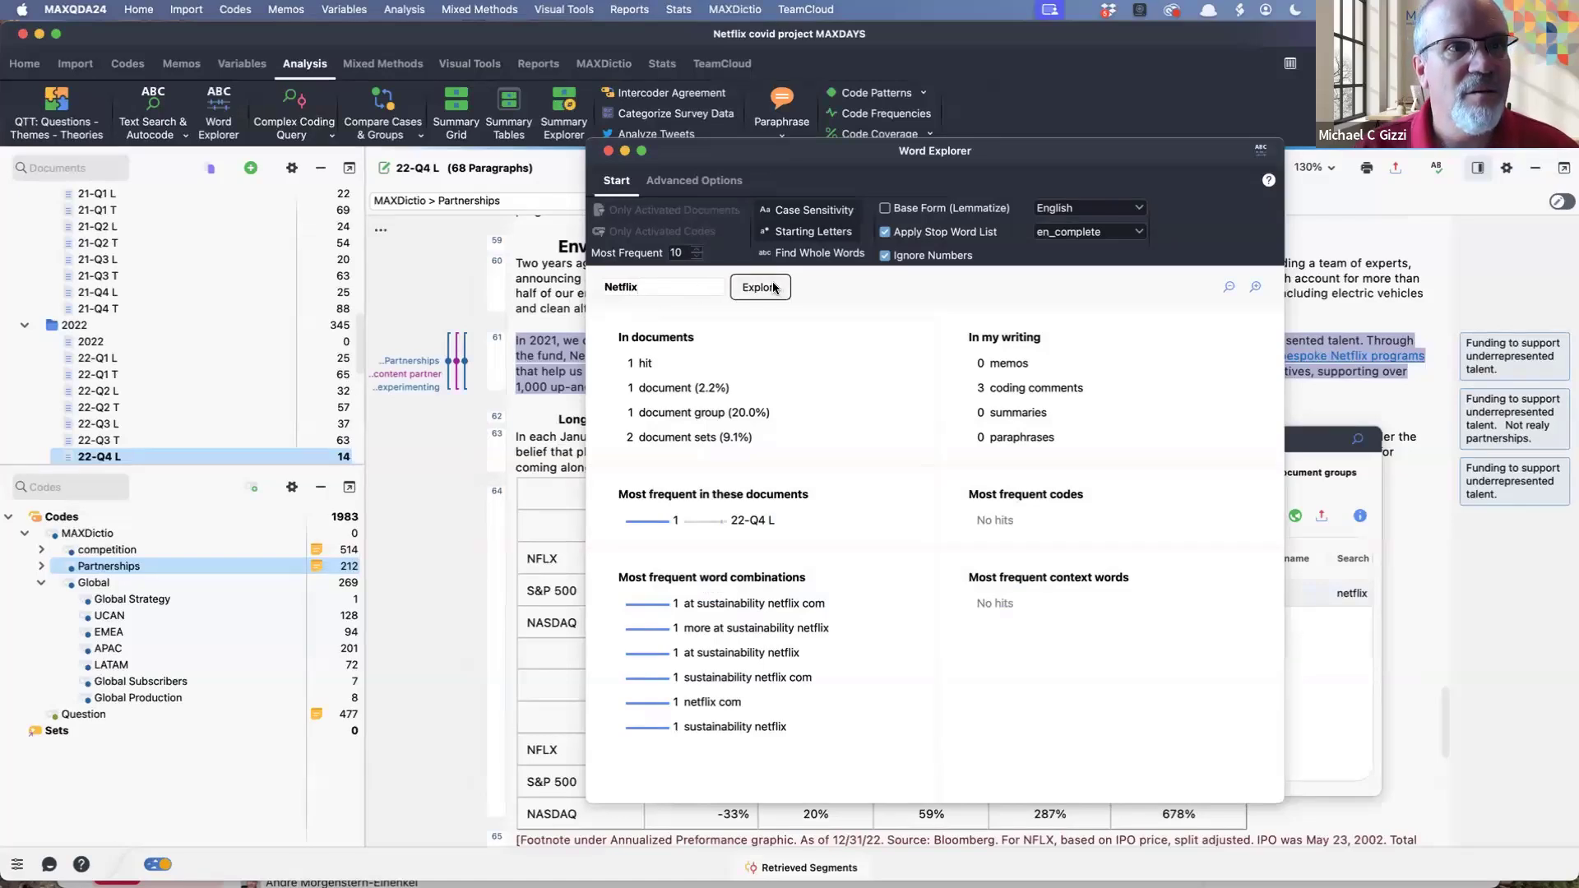
{"action": "left_click", "coordinate": [773, 287]}
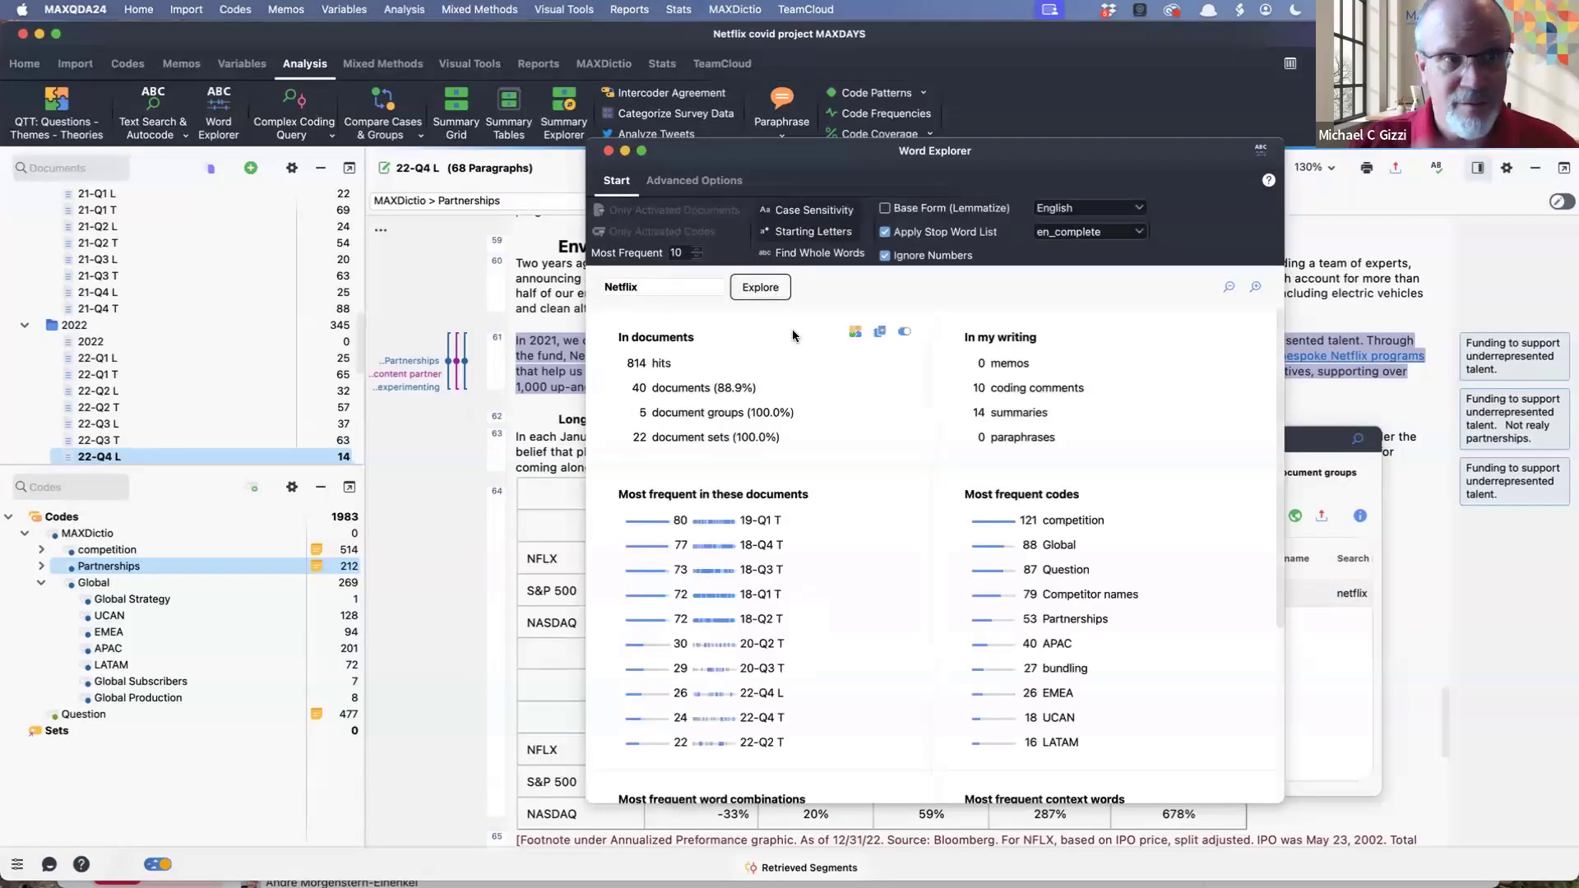
{"action": "double_click", "coordinate": [652, 285]}
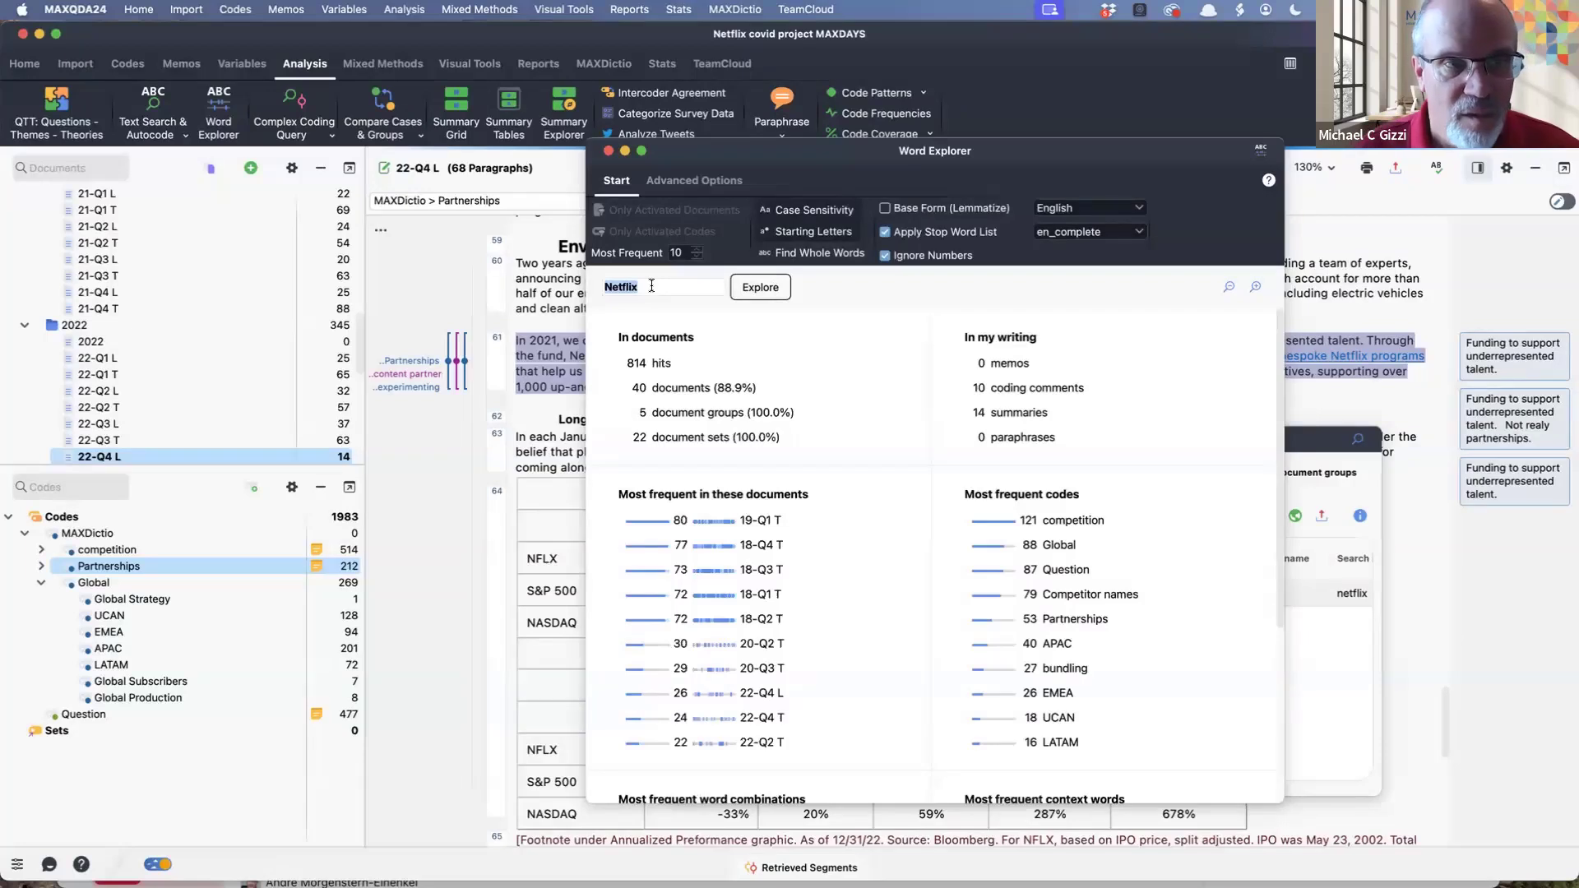
{"action": "left_click", "coordinate": [810, 212]}
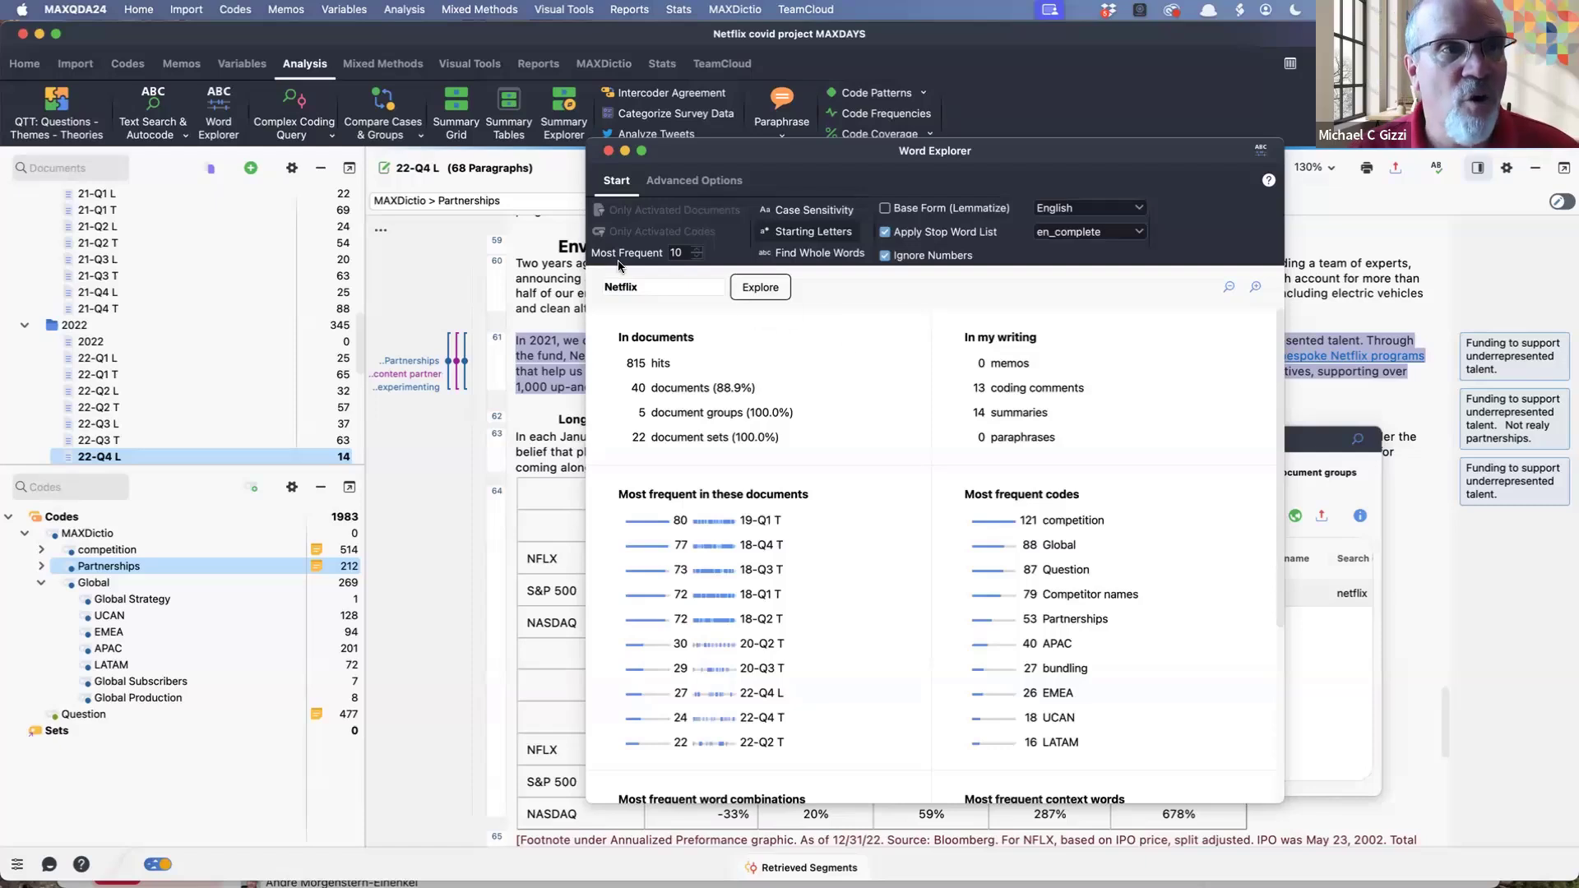
Step: Try to explore the word "bundle" across the whole project
{"action": "double_click", "coordinate": [646, 287]}
{"action": "key", "text": "BackSpace"}
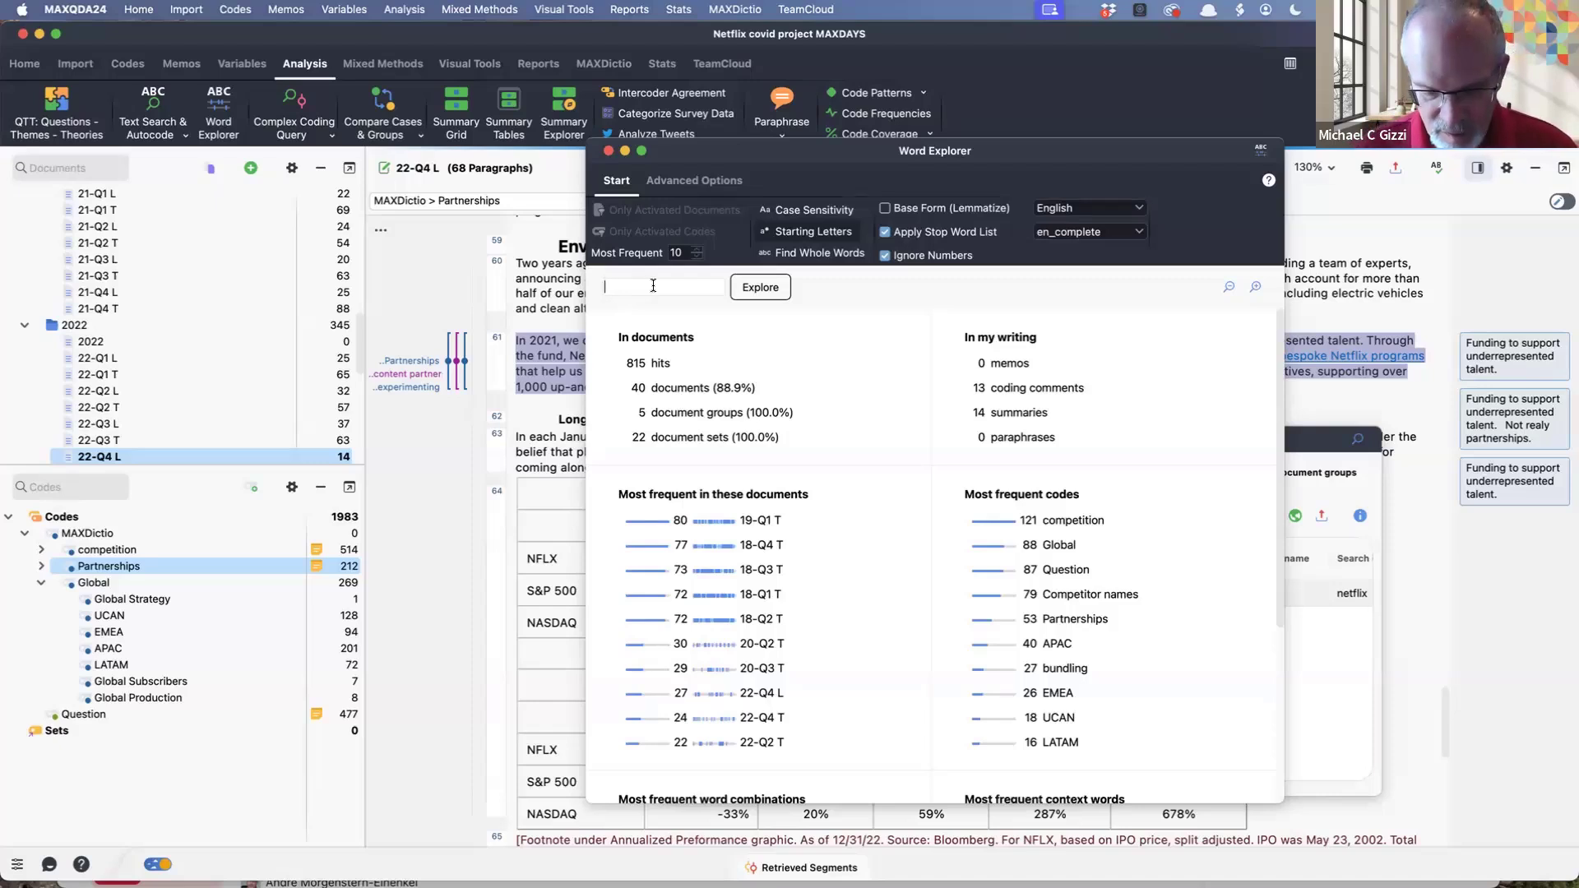
{"action": "type", "text": "bundle"}
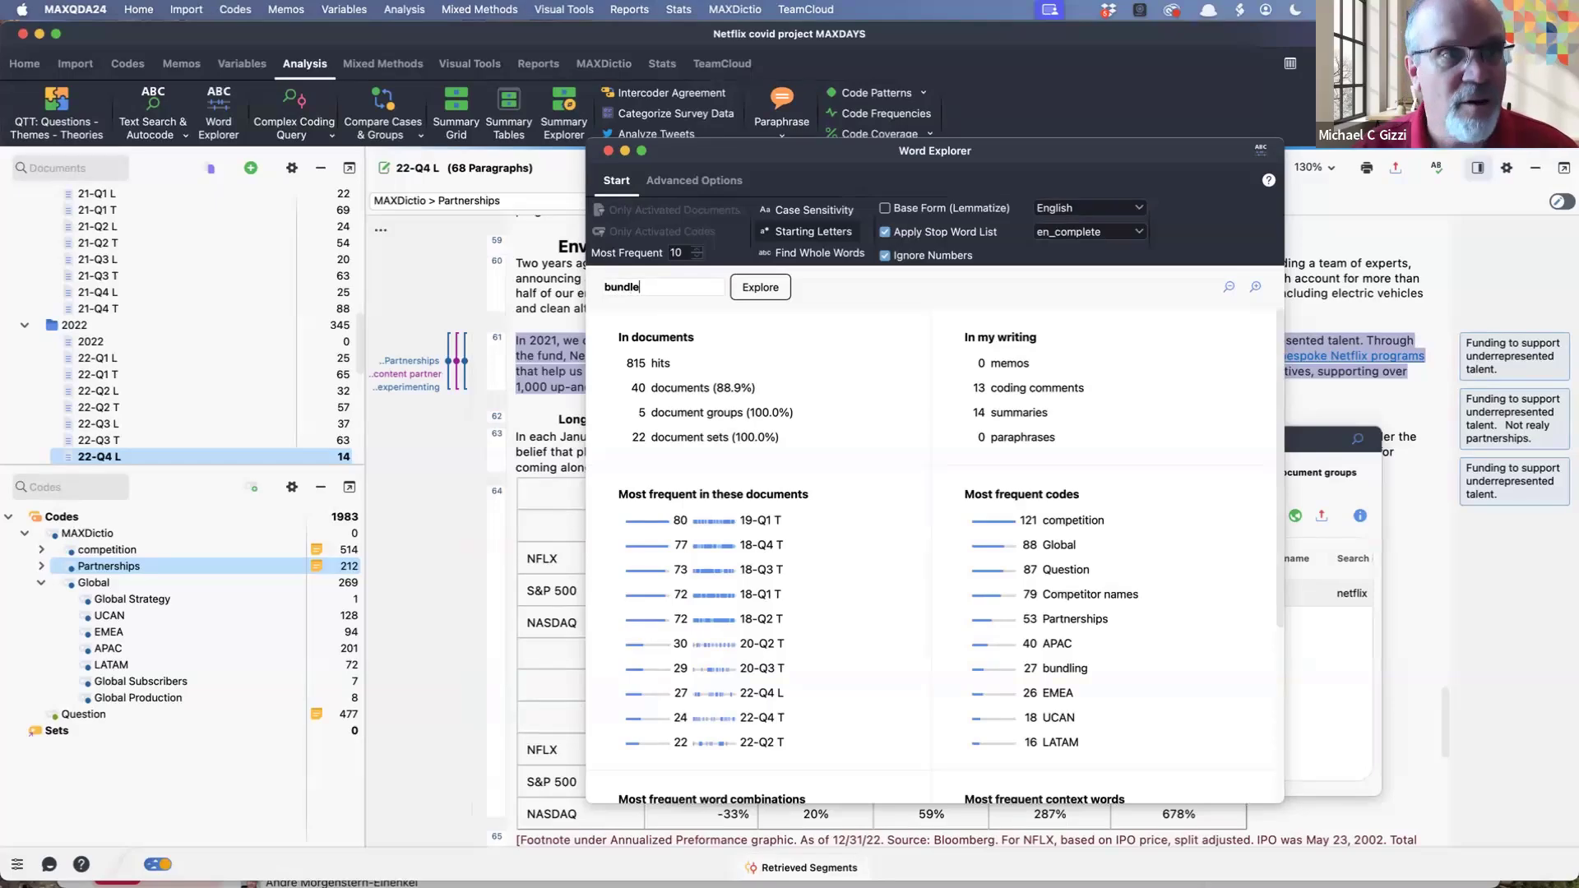
{"action": "left_click", "coordinate": [760, 287]}
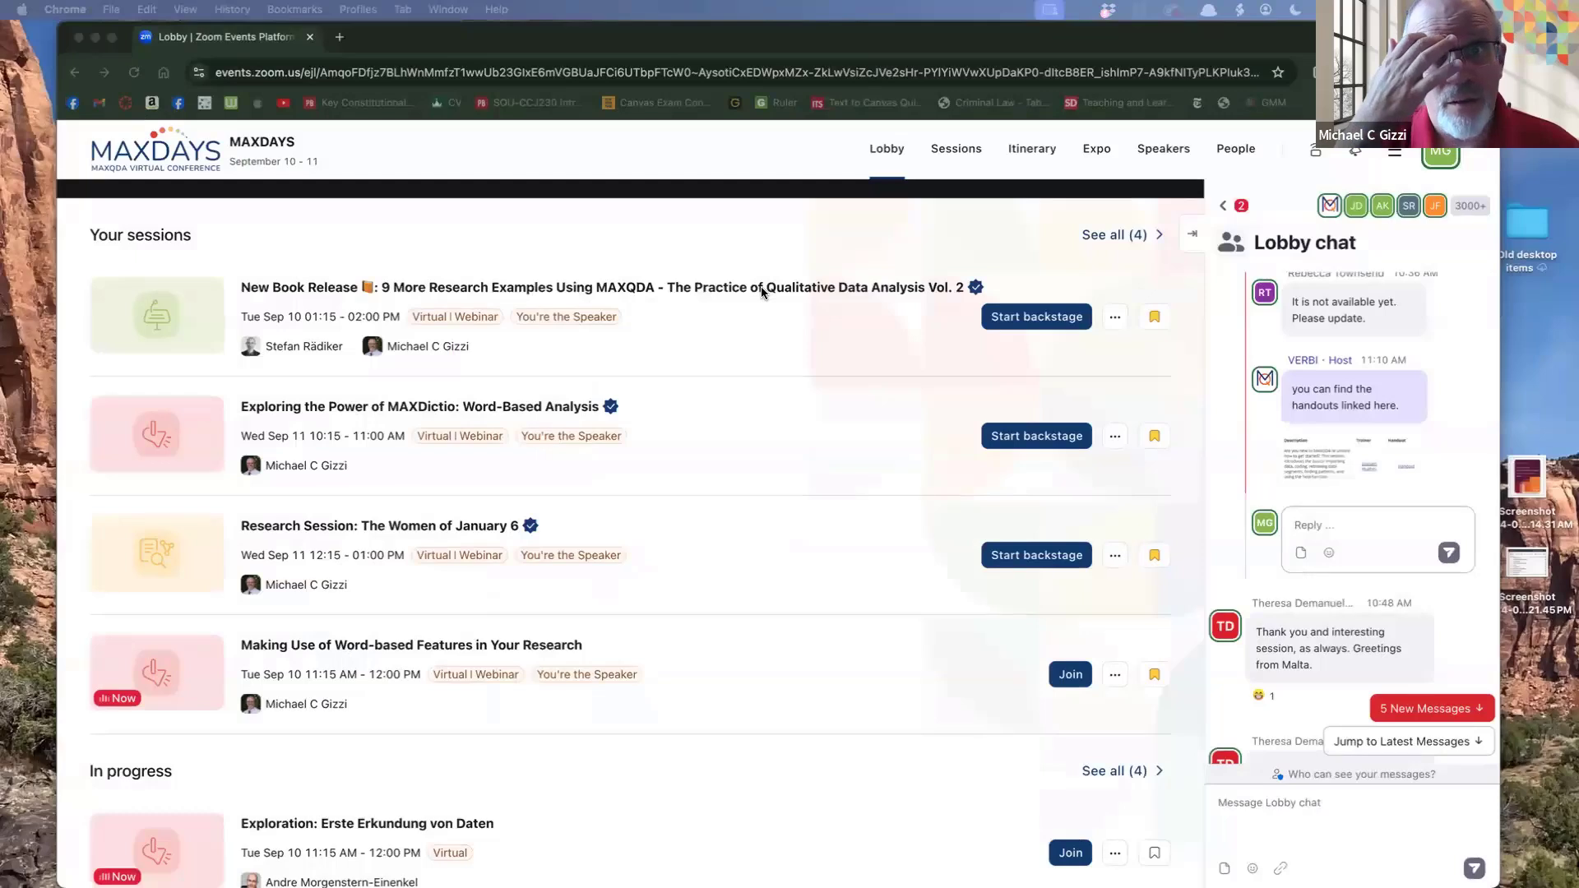
Step: Relaunch MAXQDA 24, reopen the recent project "Netflix covid project MAXDAYS.mx24" and dismiss the problem report
{"action": "mouse_move", "coordinate": [428, 856]}
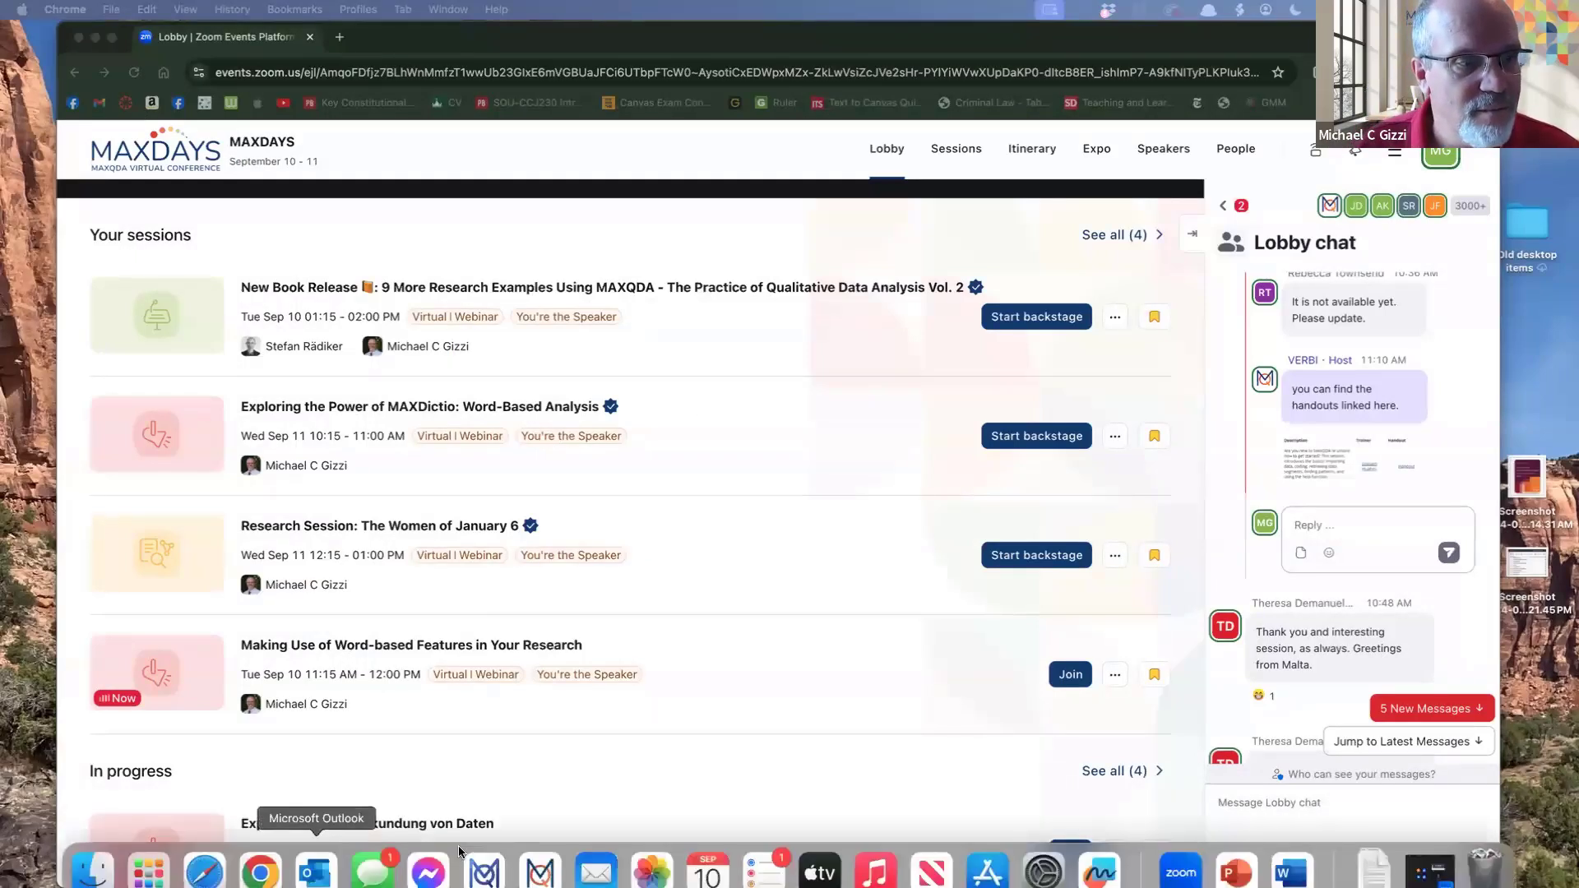
{"action": "left_click", "coordinate": [496, 857]}
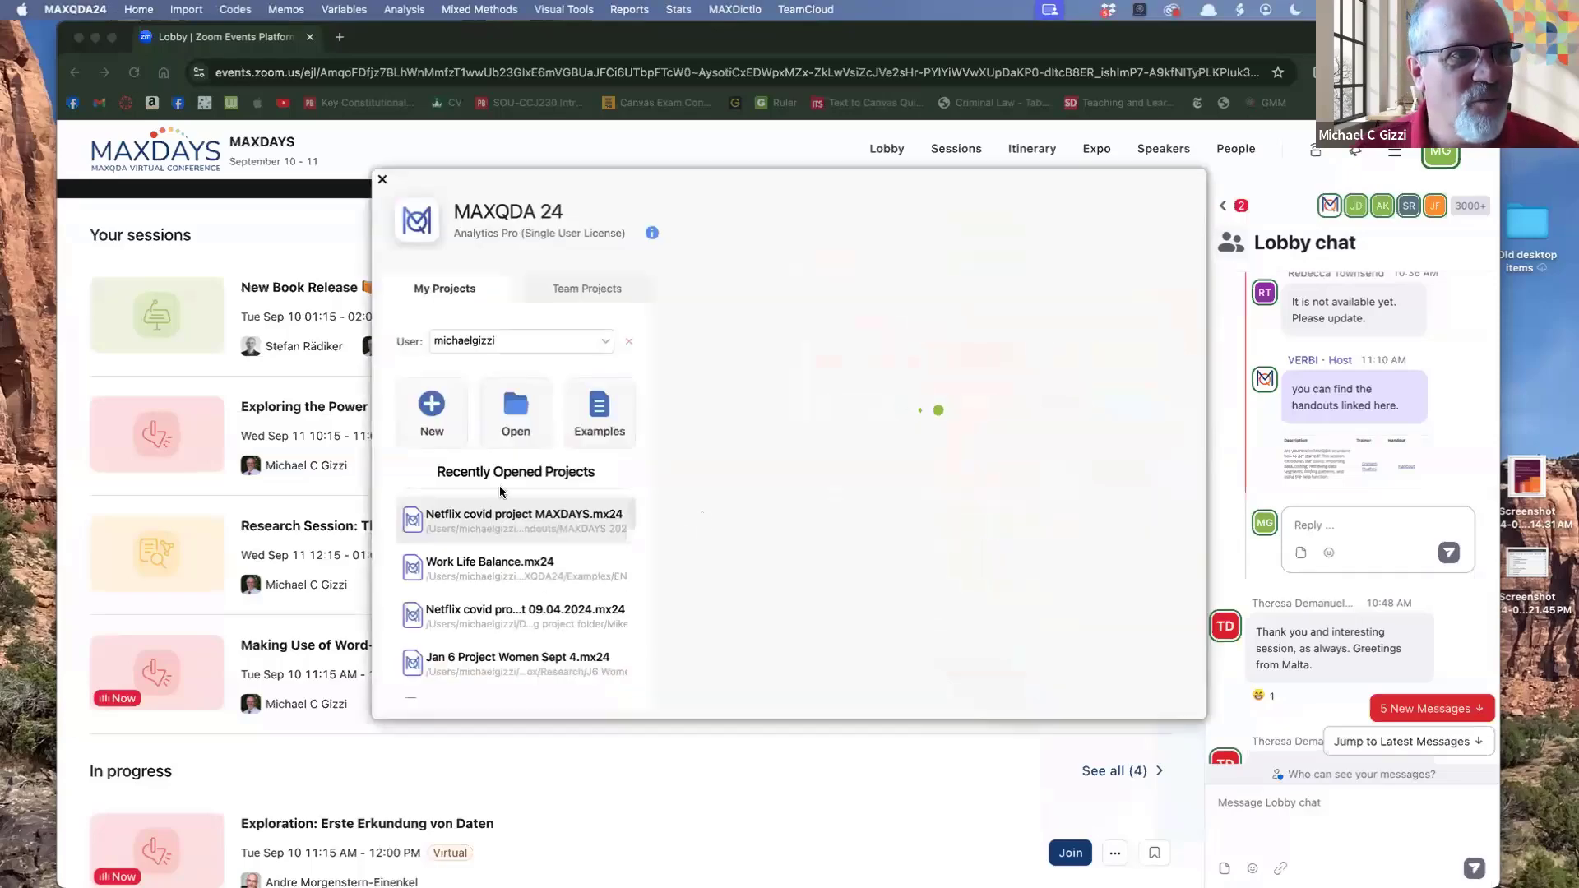
{"action": "left_click", "coordinate": [511, 518]}
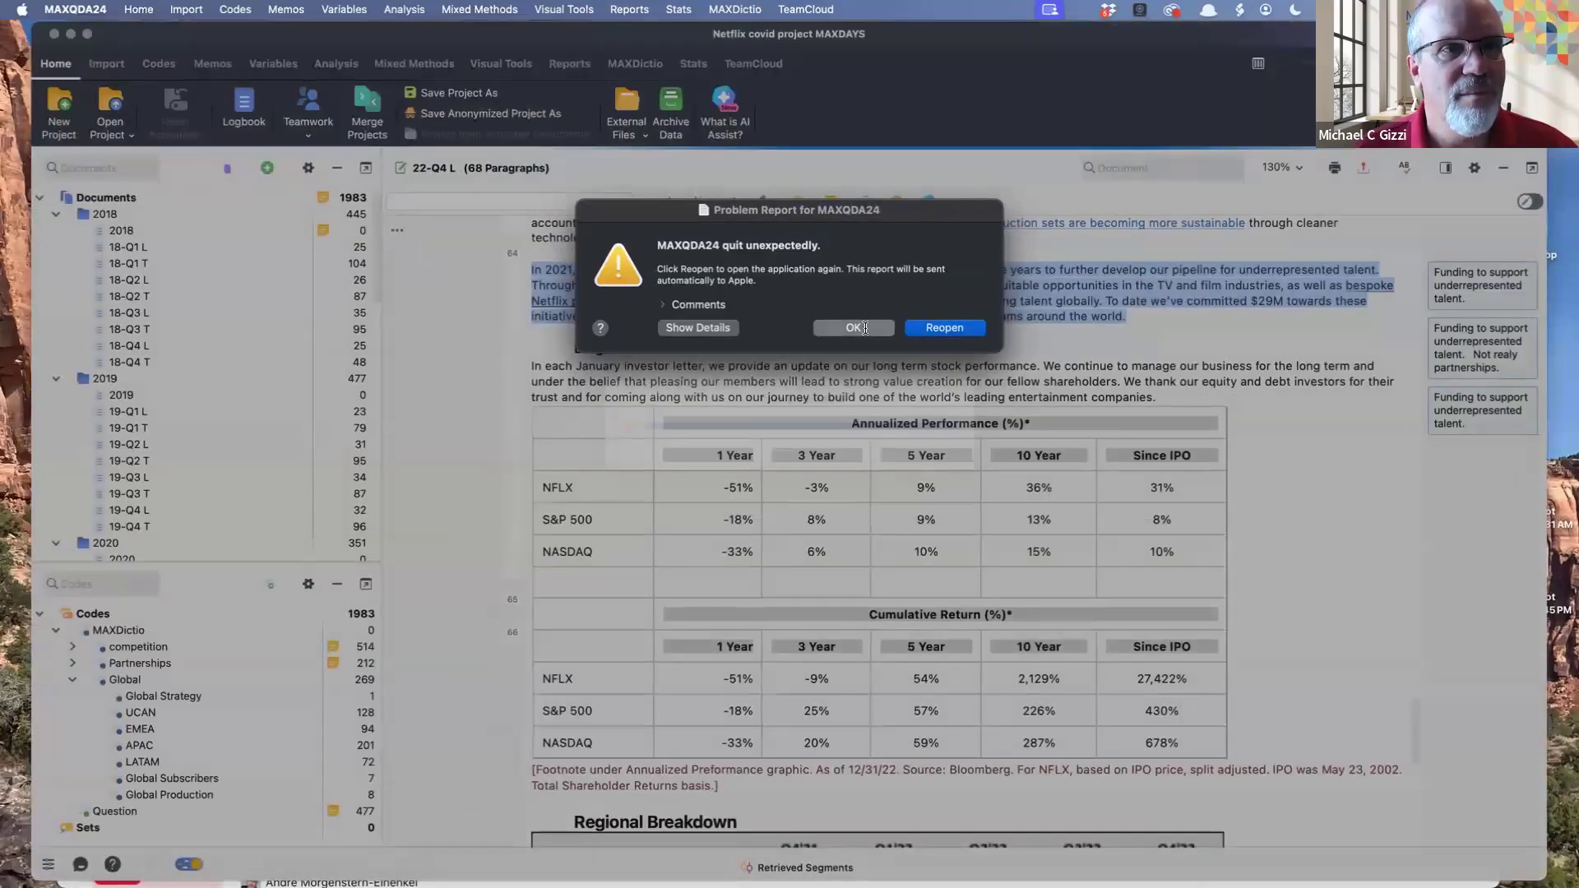
{"action": "left_click", "coordinate": [855, 328]}
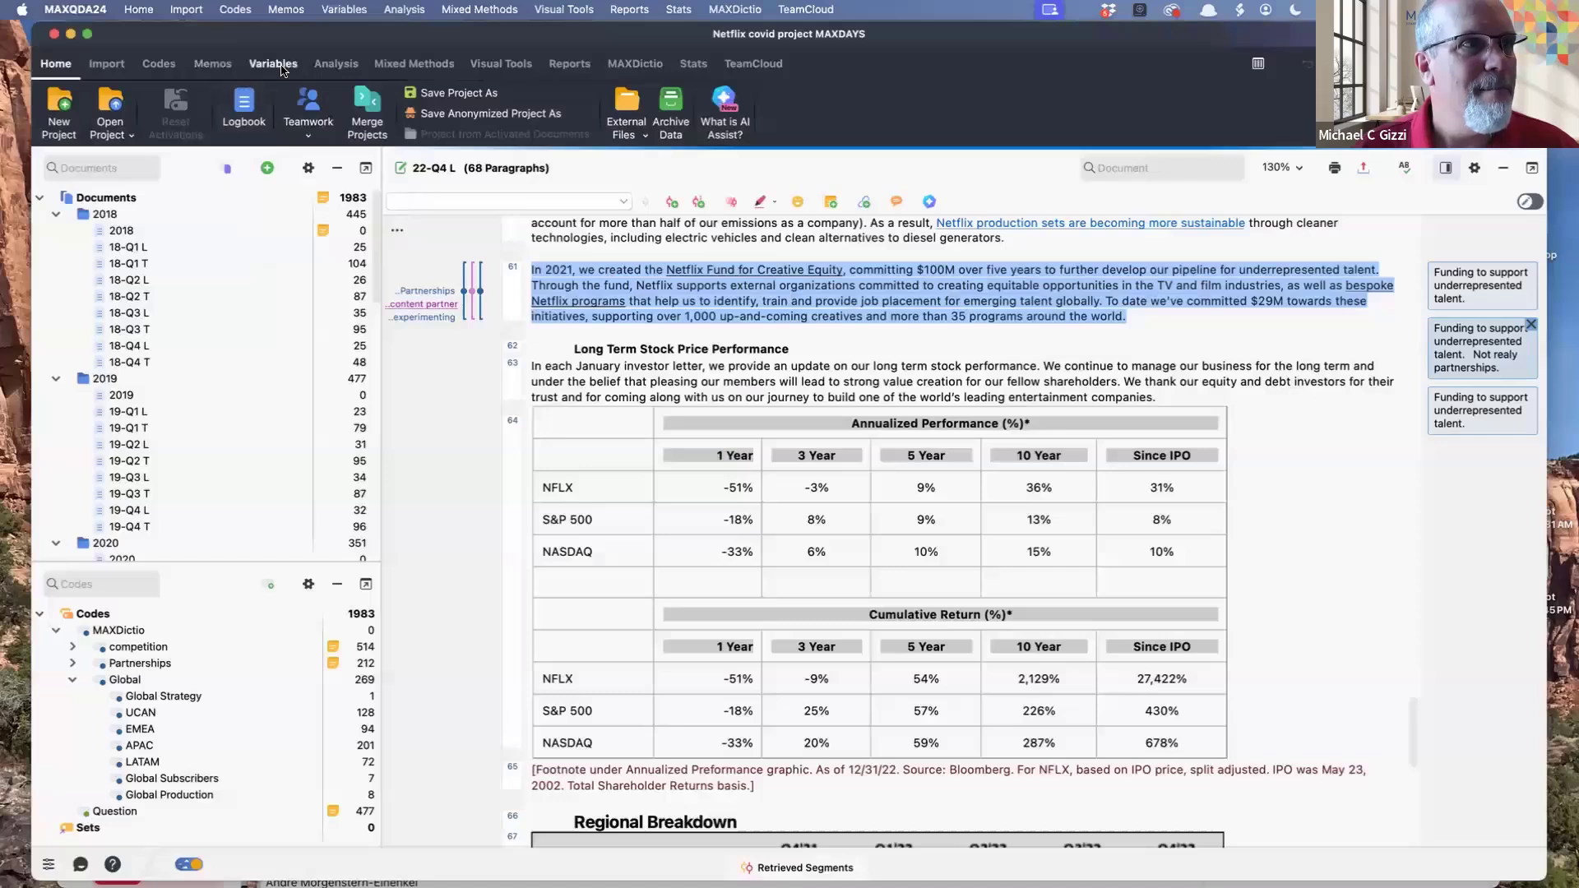
Step: Bring up the analysis functions and widen the project window to the full width of the screen
{"action": "left_click", "coordinate": [277, 66]}
{"action": "left_click", "coordinate": [335, 64]}
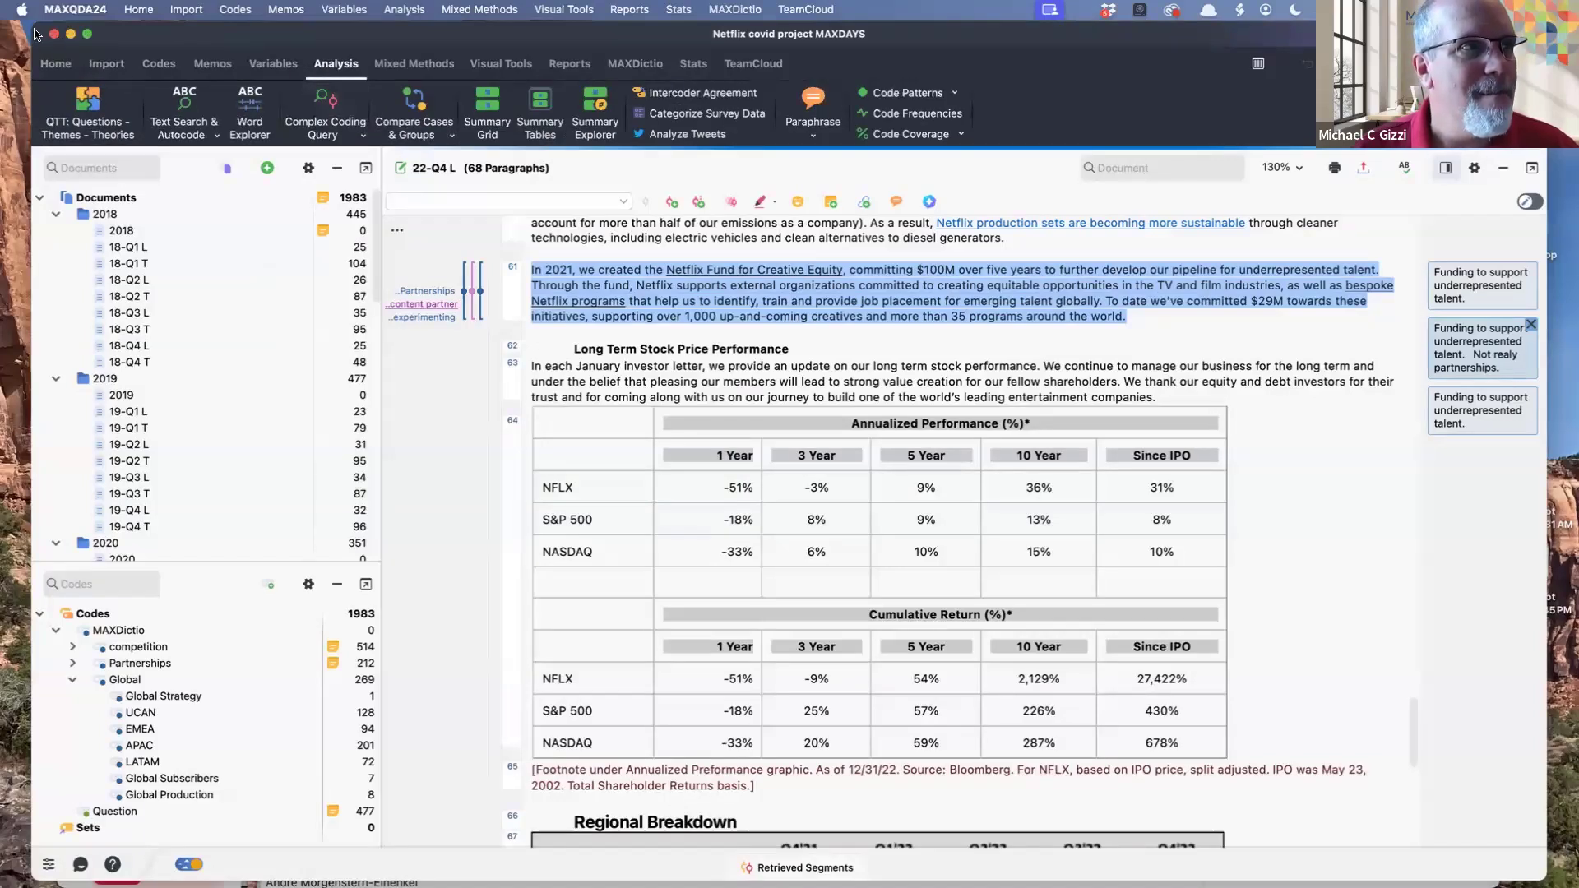
{"action": "left_click_drag", "start_coordinate": [33, 27], "coordinate": [2, 27]}
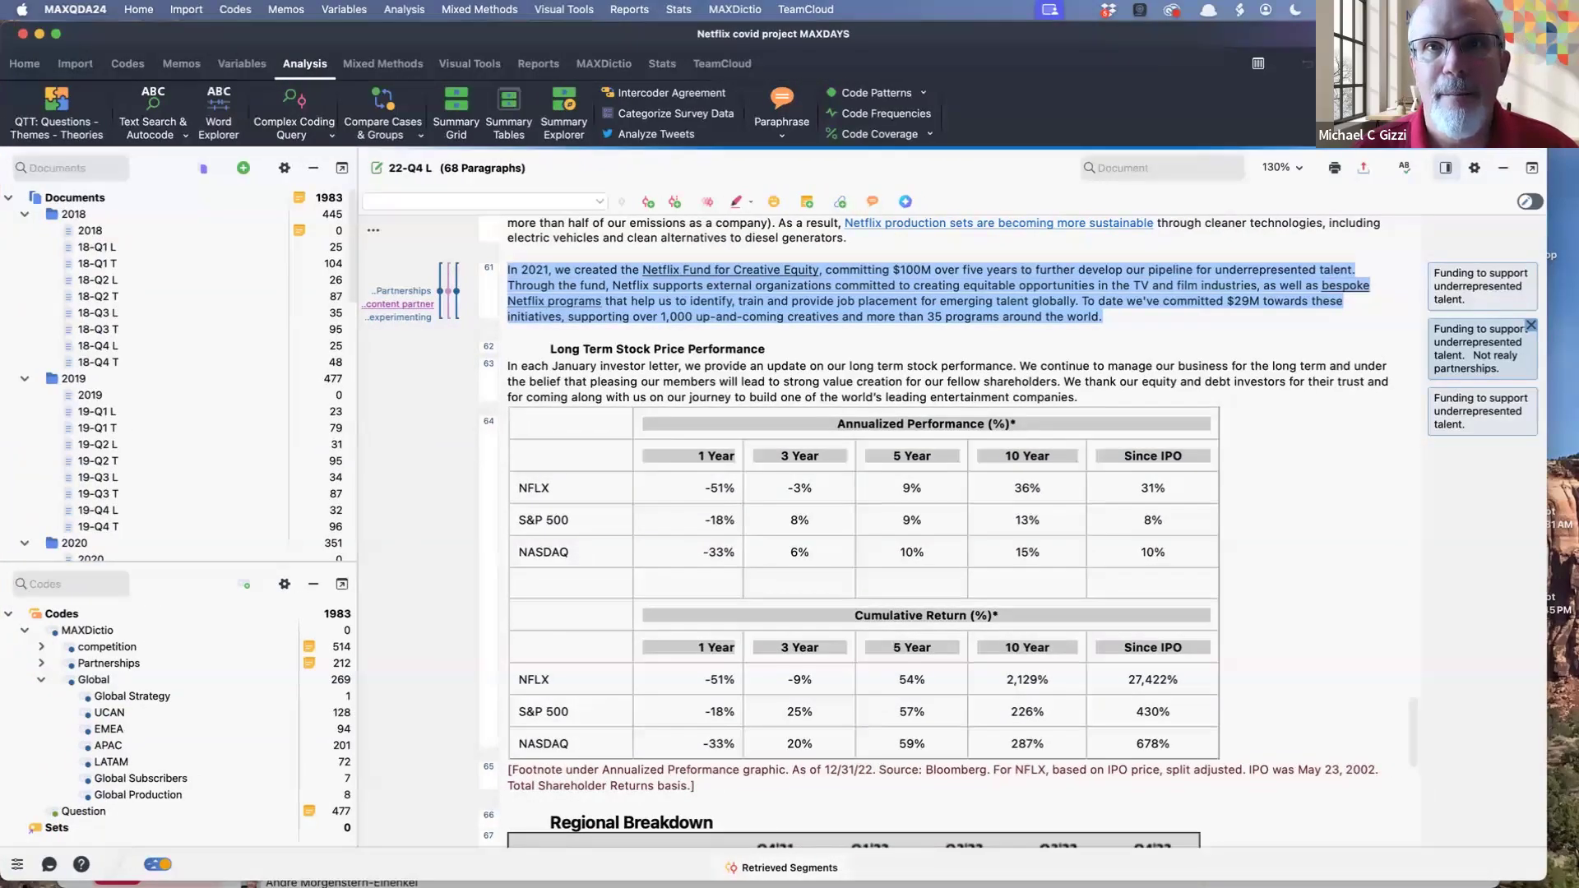
{"action": "left_click_drag", "start_coordinate": [1546, 22], "coordinate": [1578, 23]}
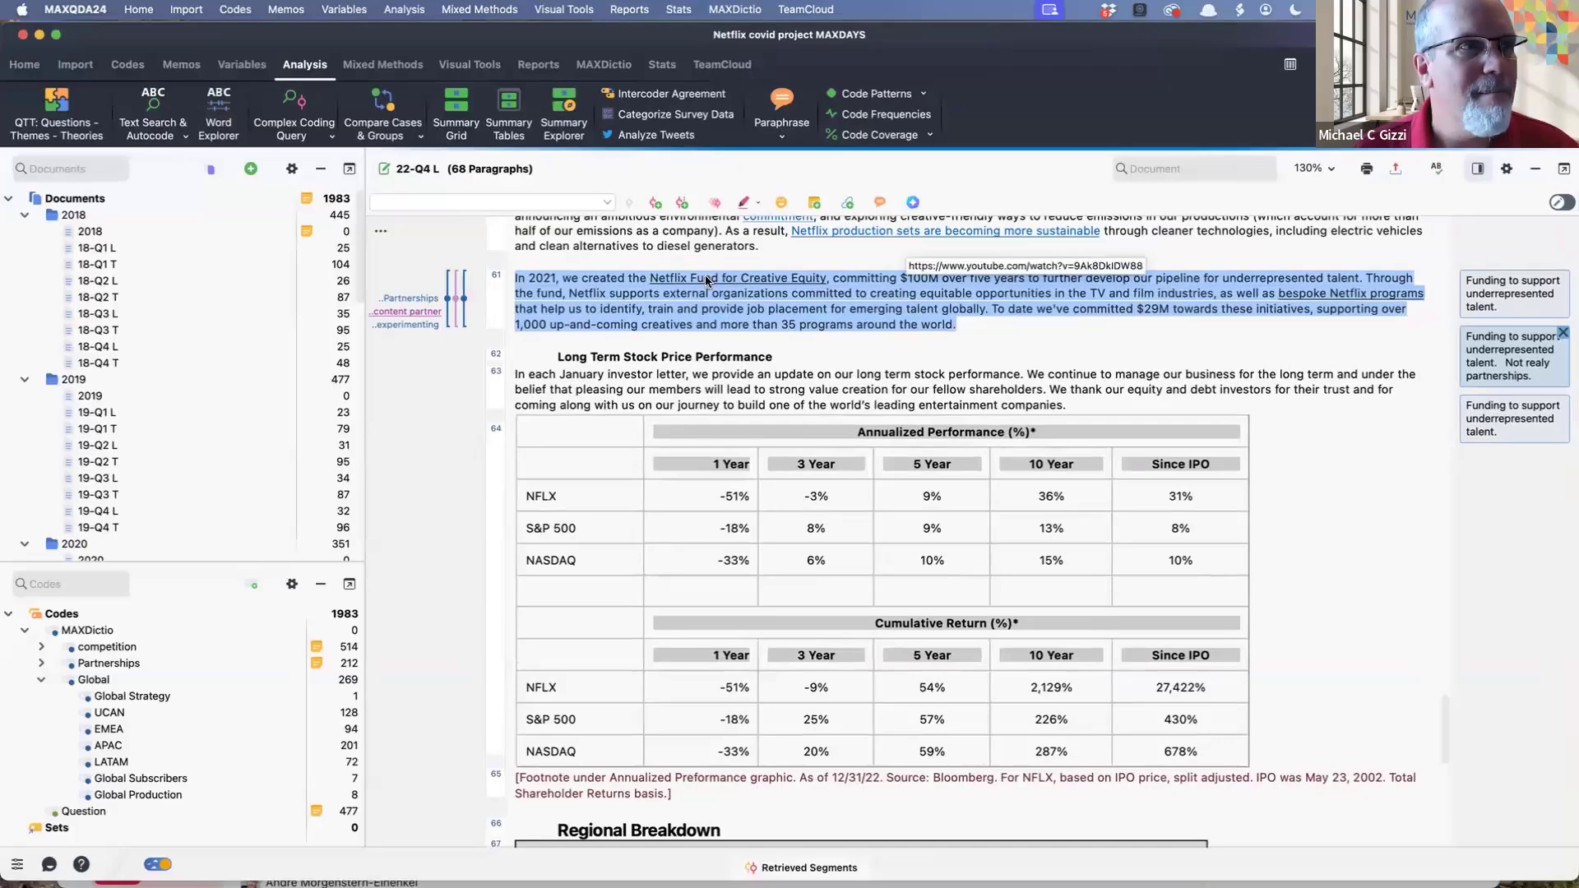
Step: Open Word Explorer and explore the word "bundle" across the whole project
{"action": "left_click", "coordinate": [218, 115]}
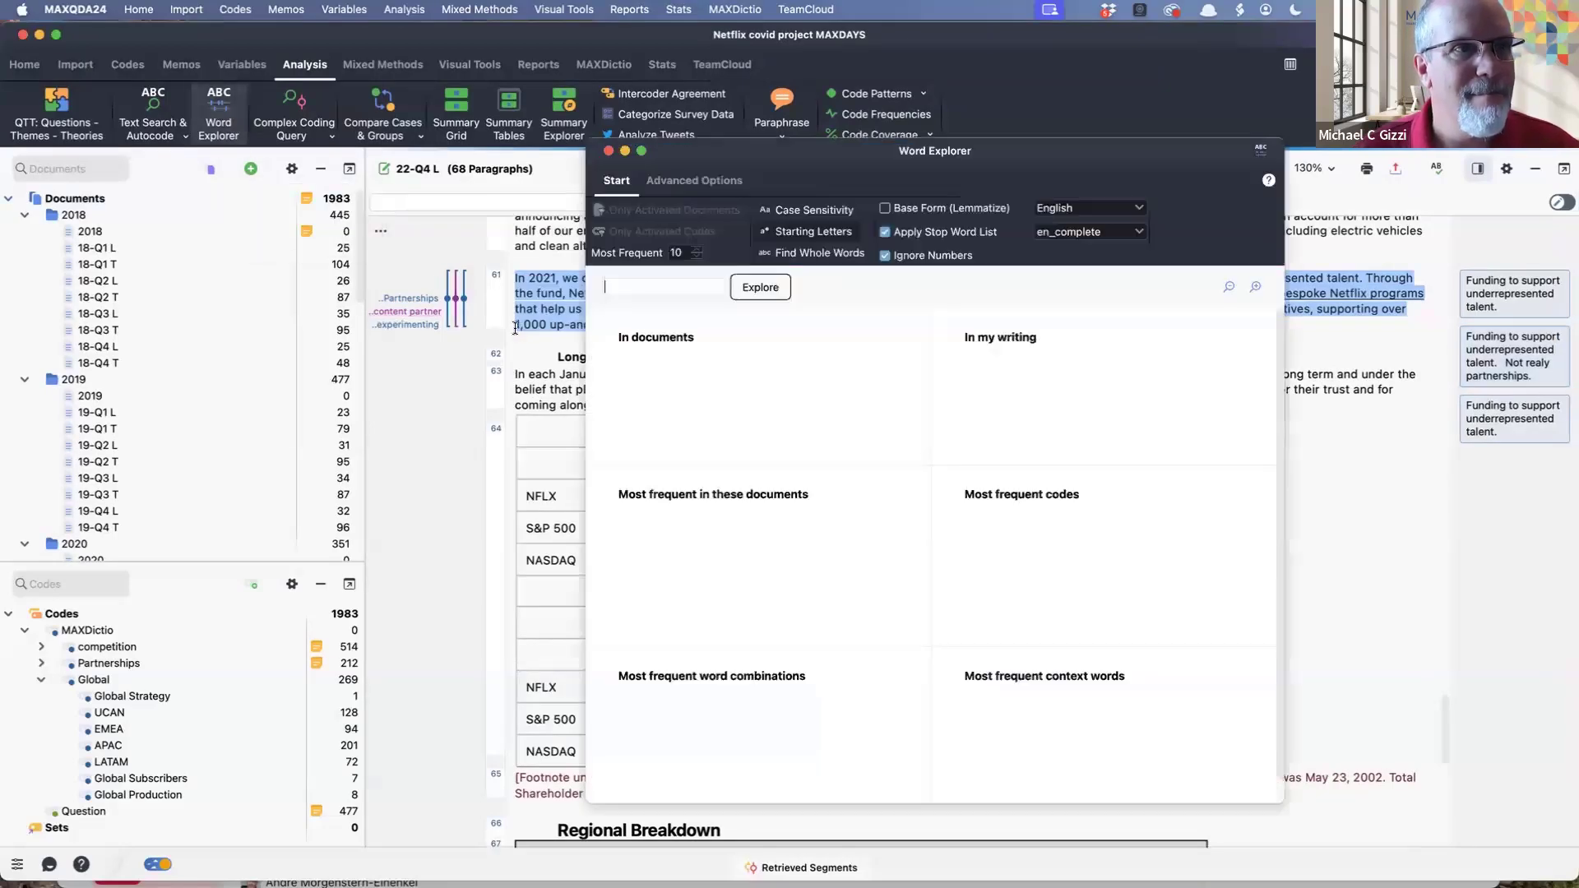
{"action": "left_click", "coordinate": [628, 286]}
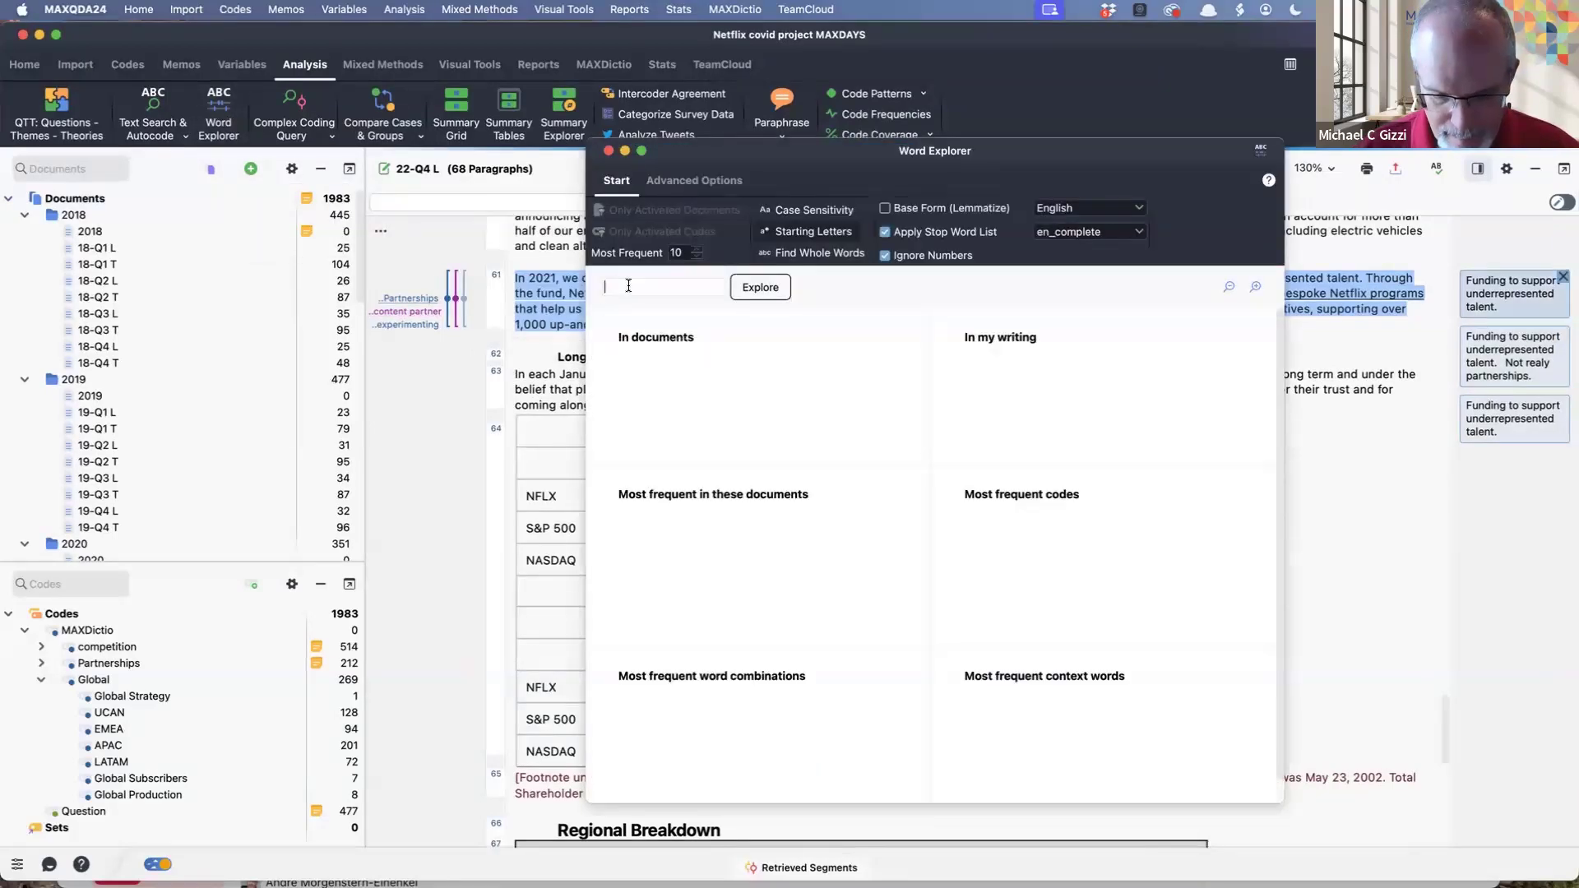
{"action": "type", "text": "bundle"}
{"action": "key", "text": "Return"}
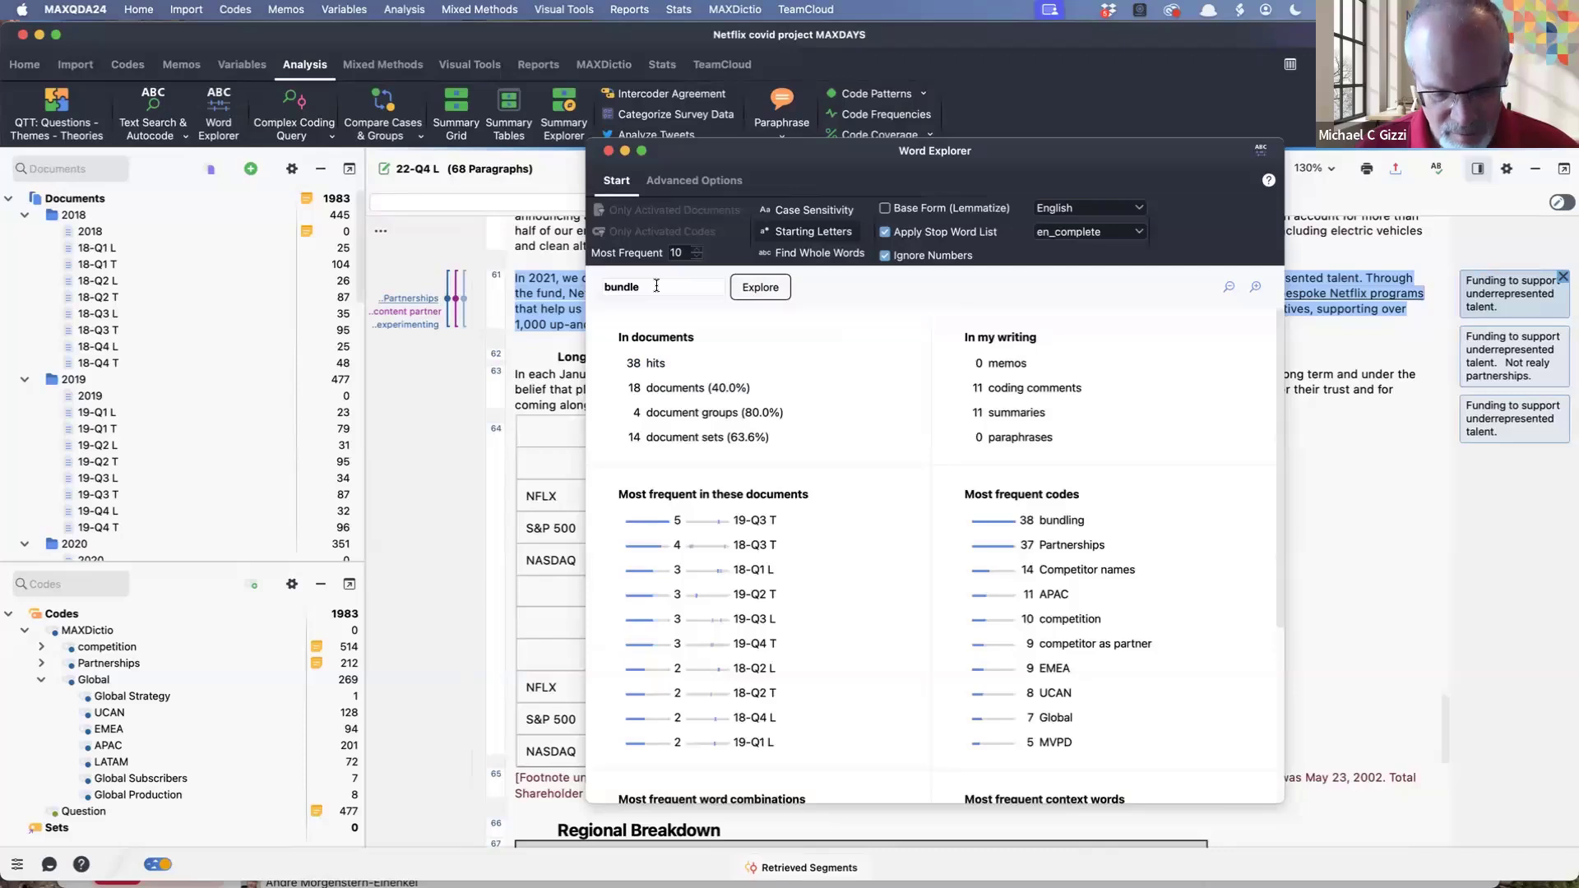
Step: Explore the related word forms "bundles" and "bundling" one after the other
{"action": "type", "text": "s"}
{"action": "key", "text": "Return"}
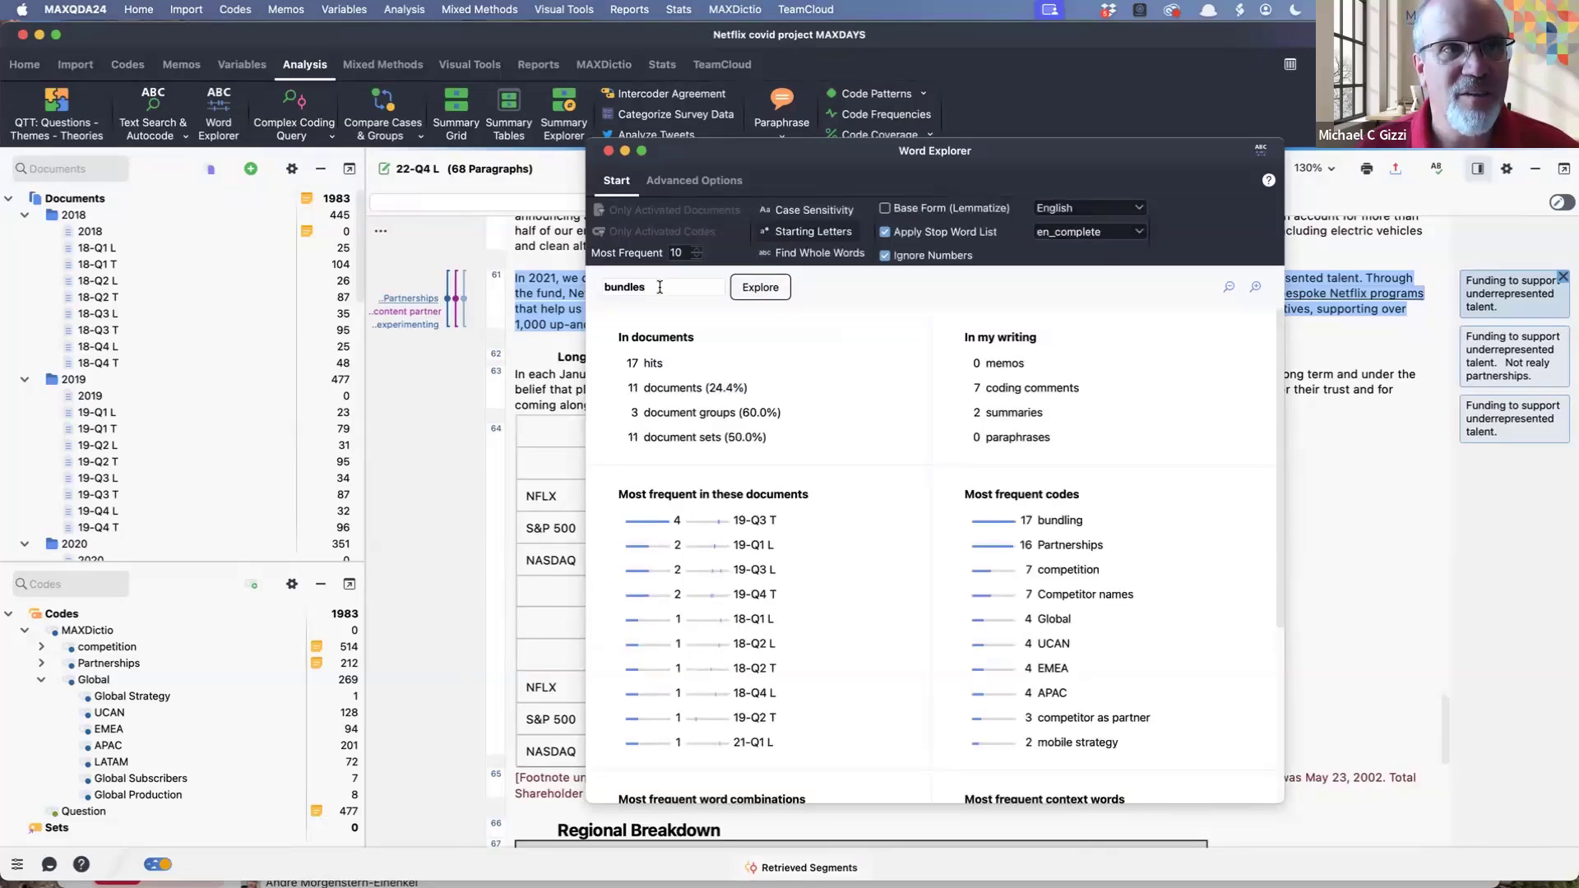
{"action": "key", "text": "BackSpace"}
{"action": "key", "text": "BackSpace"}
{"action": "type", "text": "ing"}
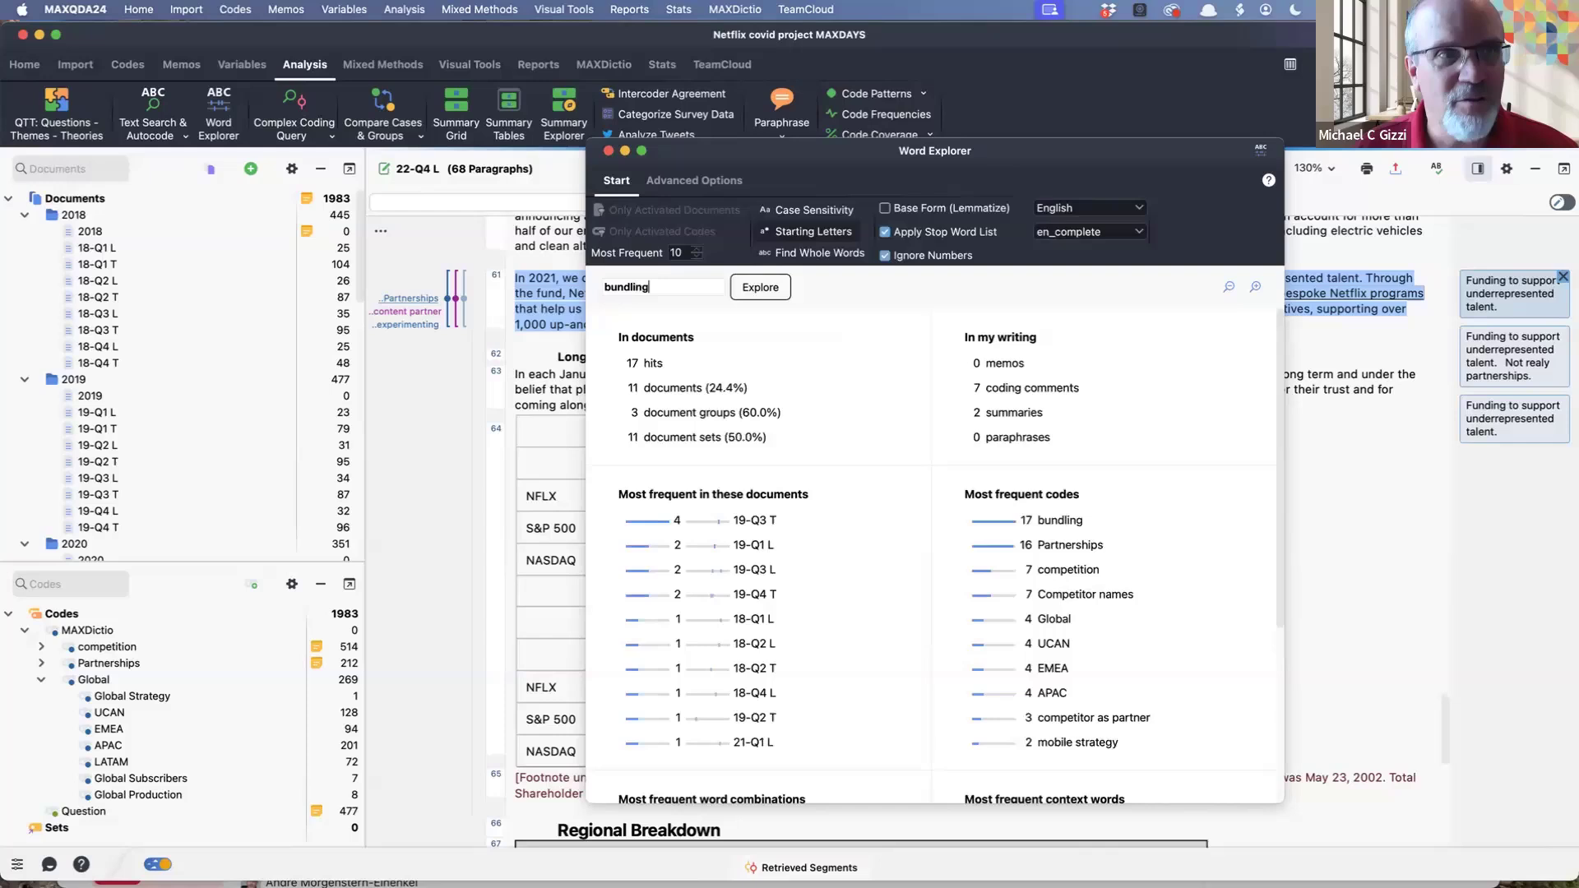
{"action": "key", "text": "Return"}
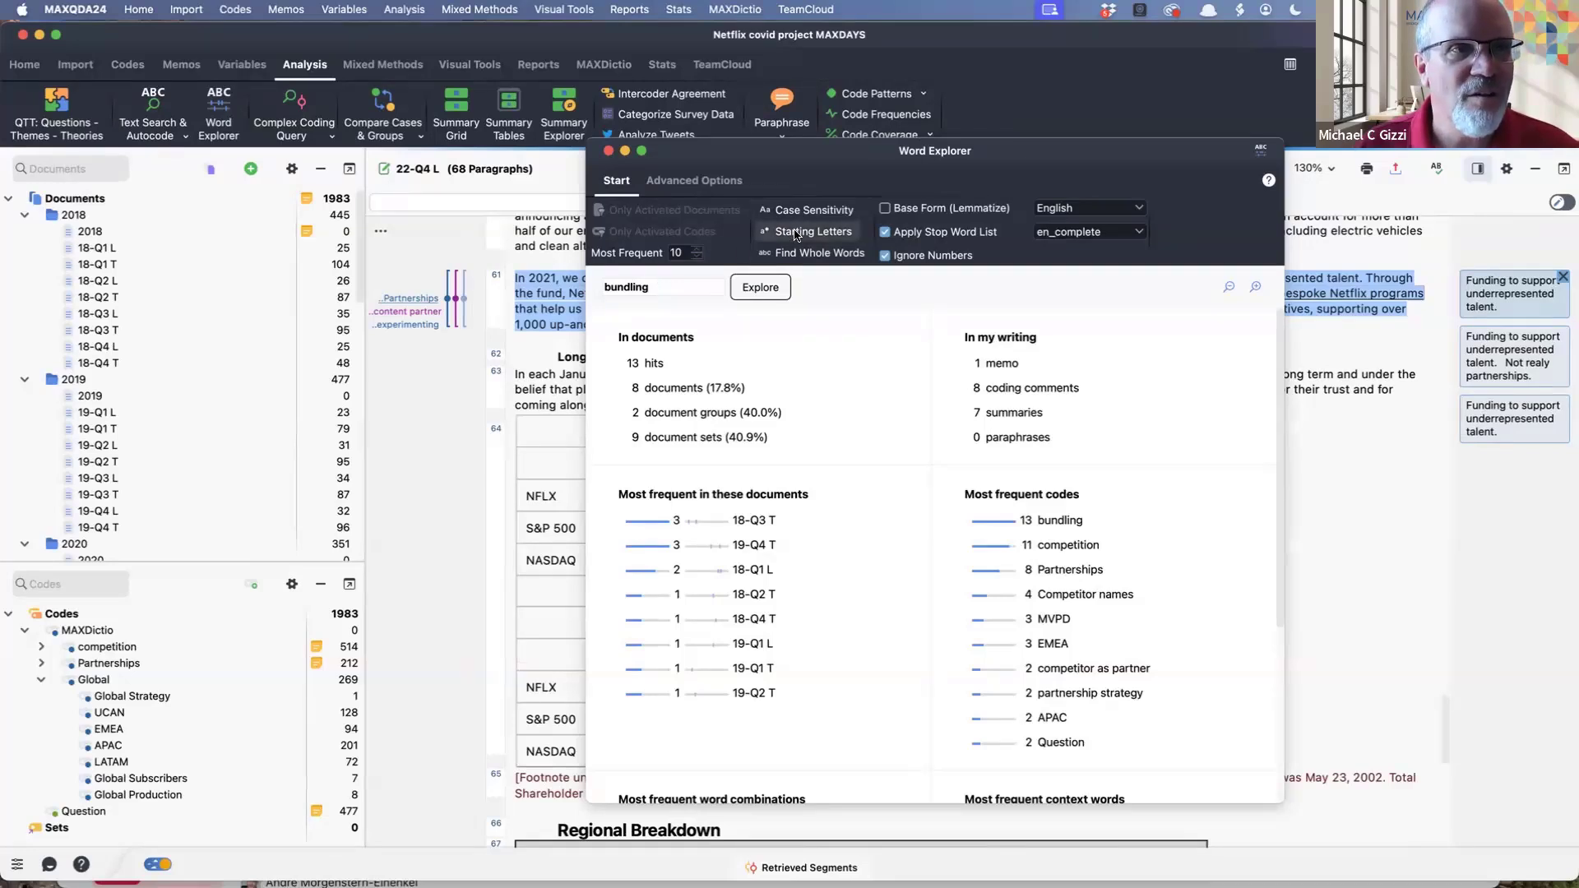
Step: Shorten the search term to the stem "bundl" and explore it to cover all its word forms
{"action": "left_click", "coordinate": [666, 293]}
{"action": "key", "text": "BackSpace"}
{"action": "key", "text": "BackSpace"}
{"action": "key", "text": "BackSpace"}
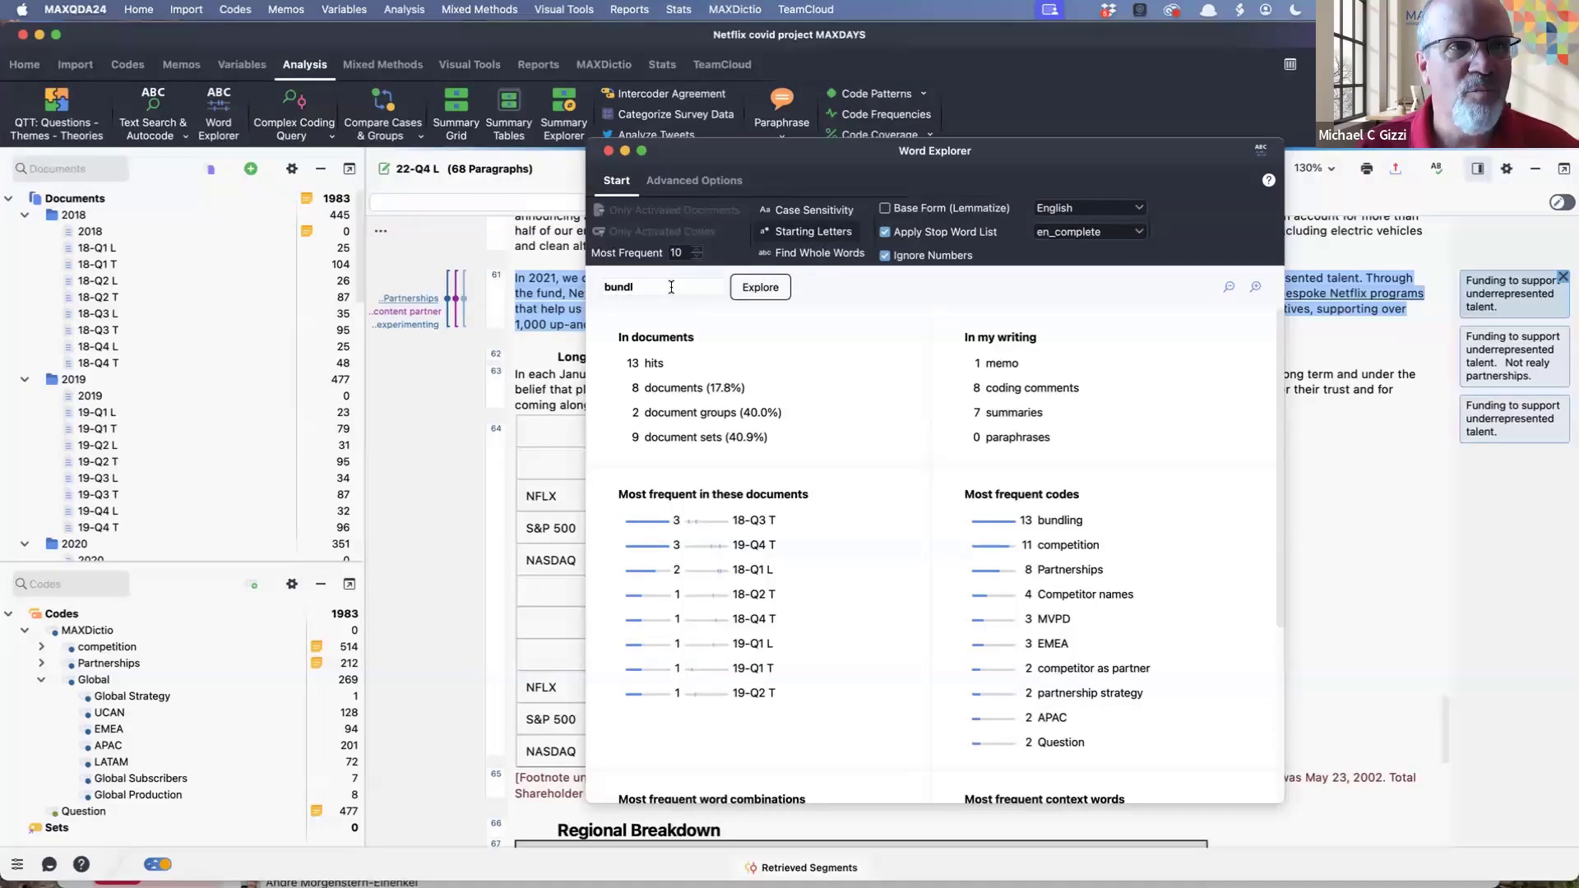
{"action": "left_click", "coordinate": [769, 290]}
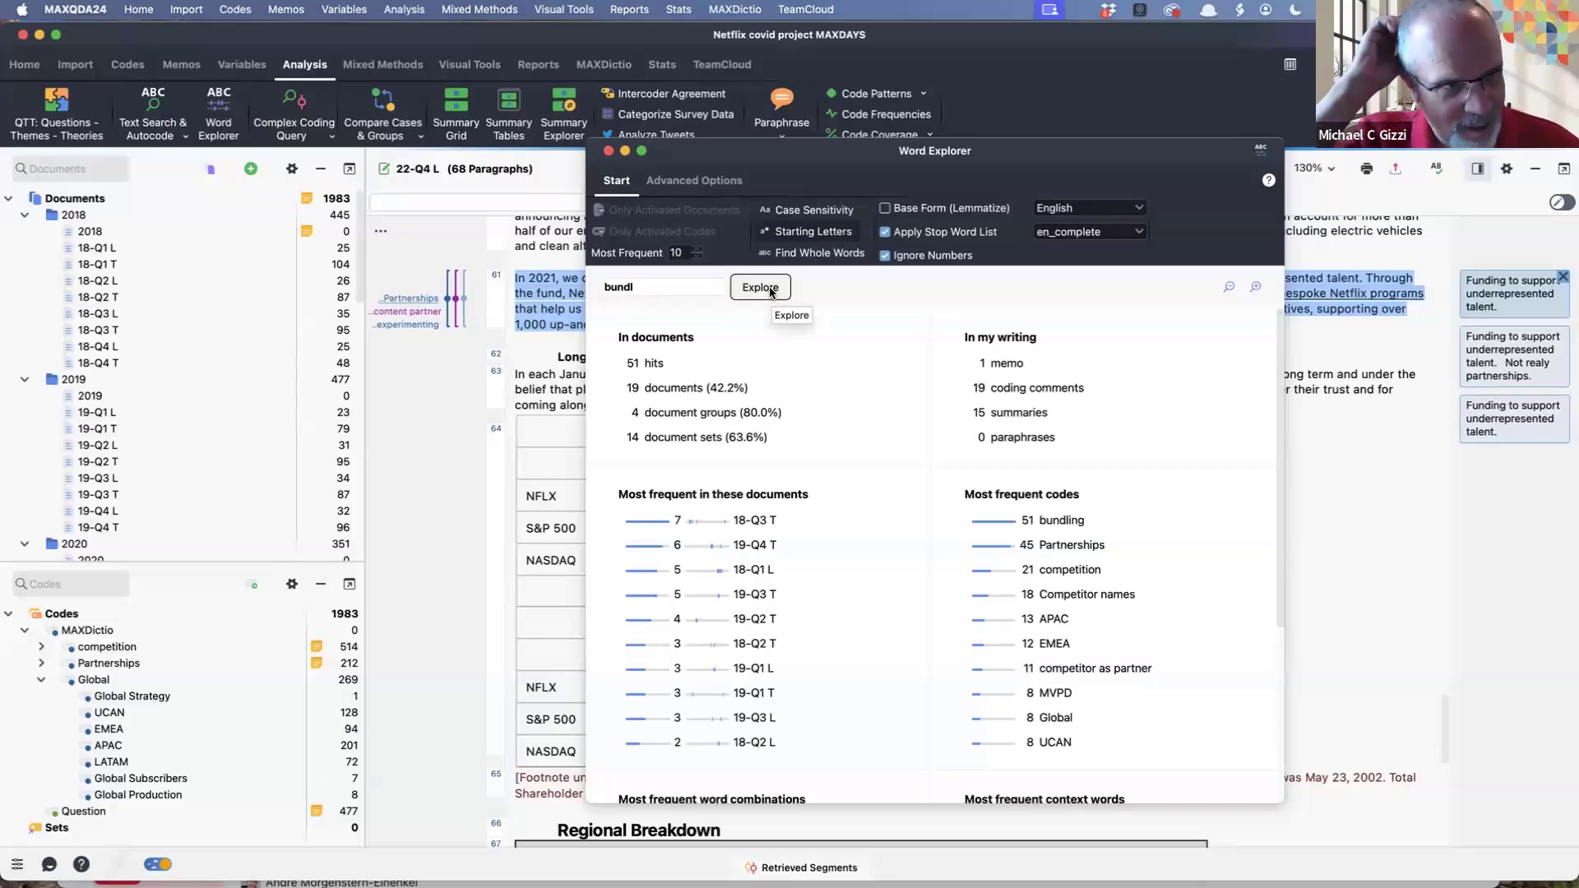
Step: List all document hits for "bundl" and look through the sentences from the 2018 documents
{"action": "left_click", "coordinate": [648, 365]}
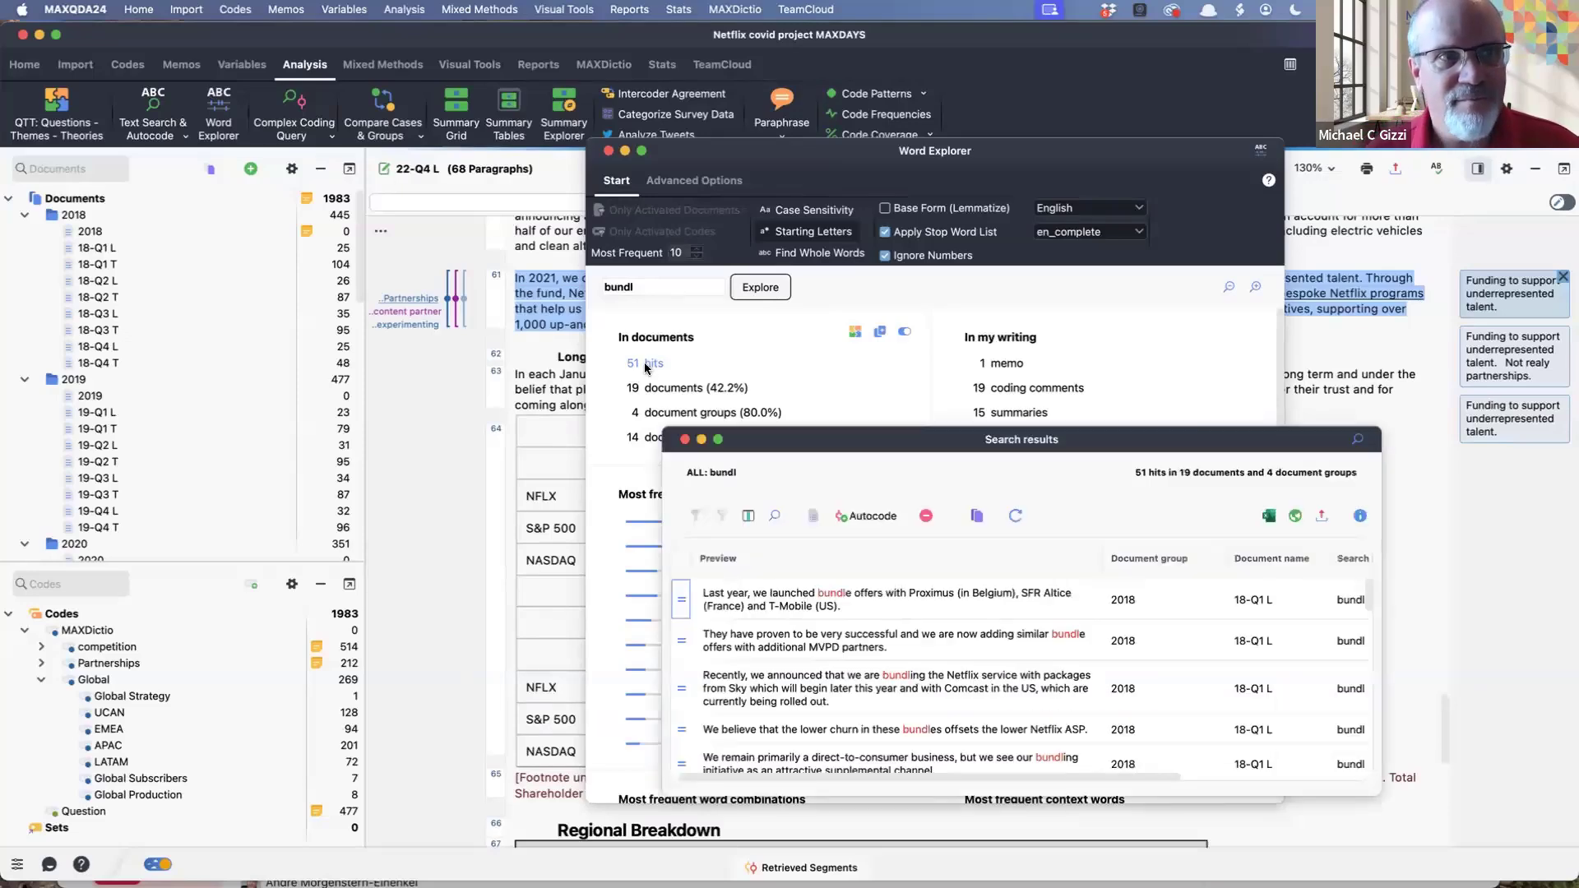
{"action": "left_click_drag", "start_coordinate": [836, 445], "coordinate": [709, 198]}
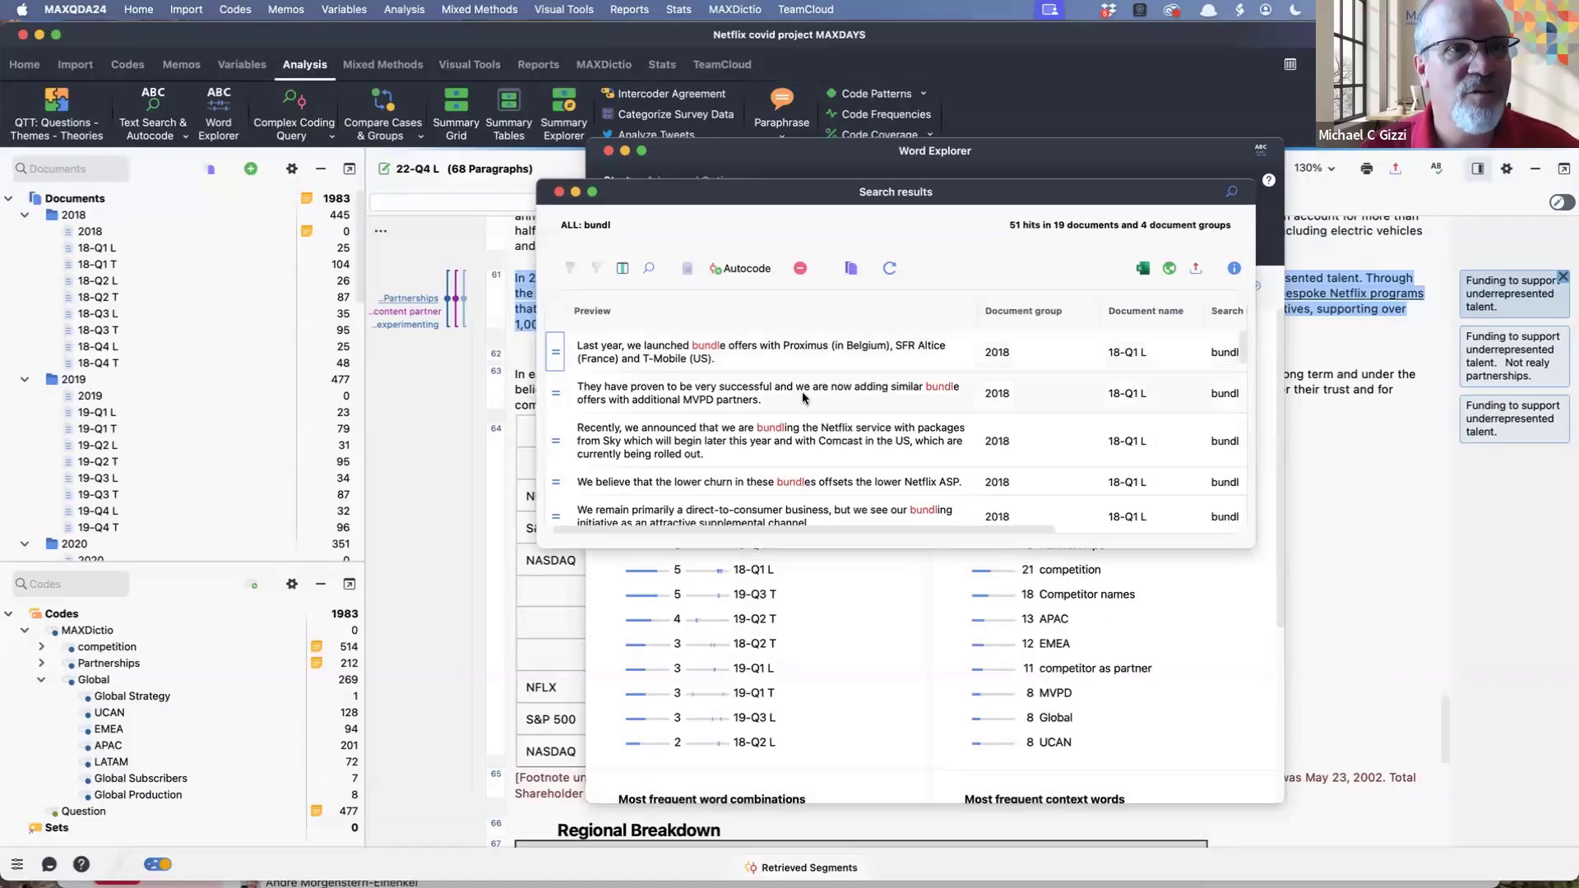
{"action": "scroll", "coordinate": [821, 435], "scroll_direction": "down", "scroll_amount": 2}
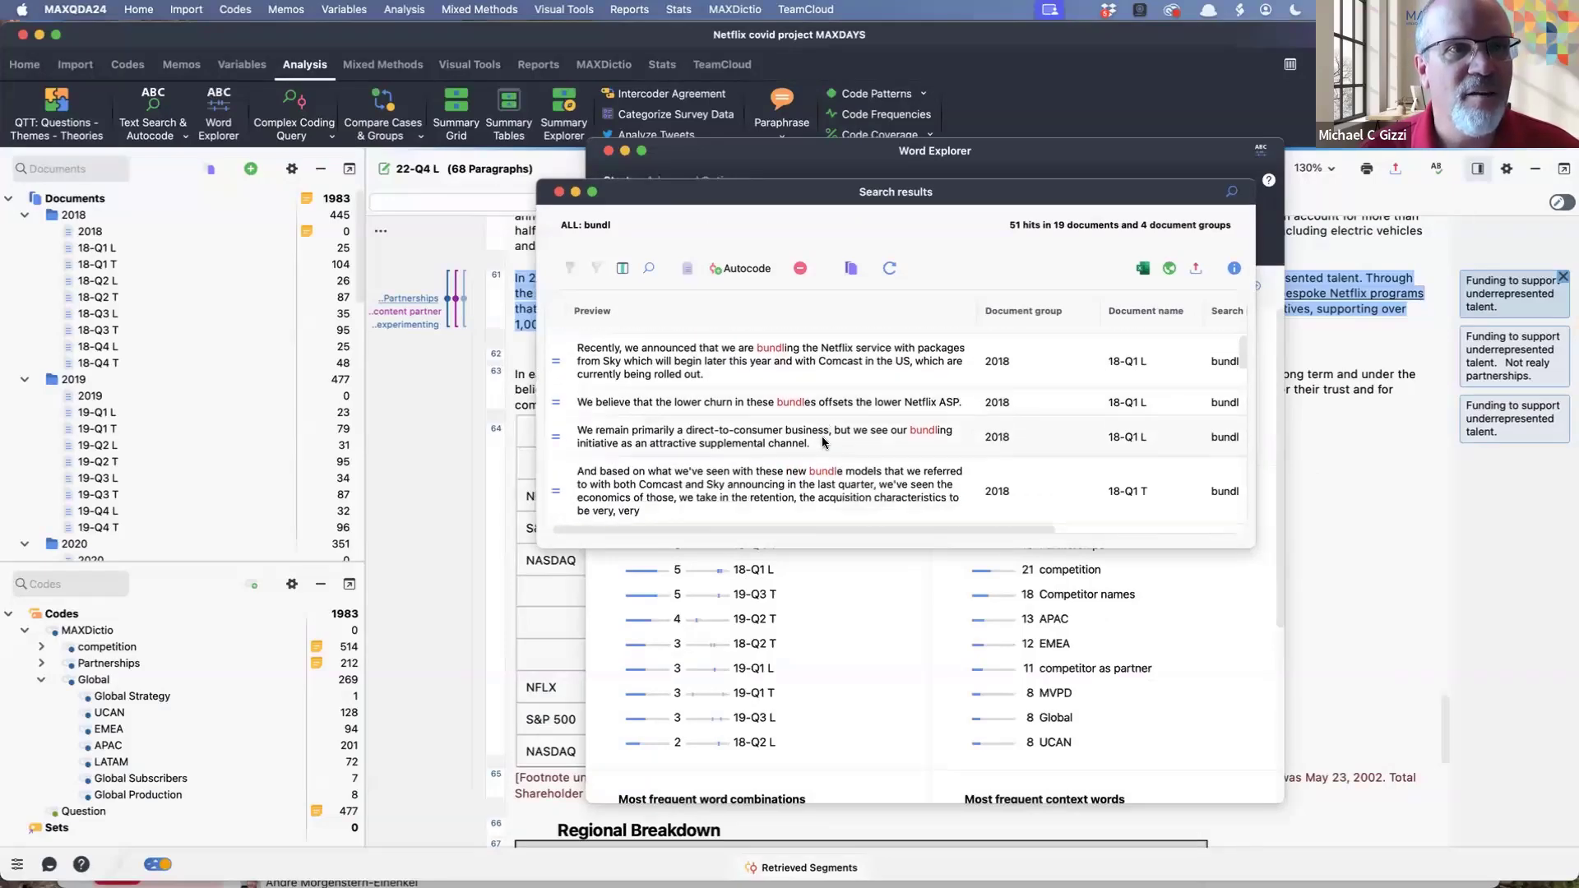
{"action": "scroll", "coordinate": [822, 441], "scroll_direction": "down", "scroll_amount": 5}
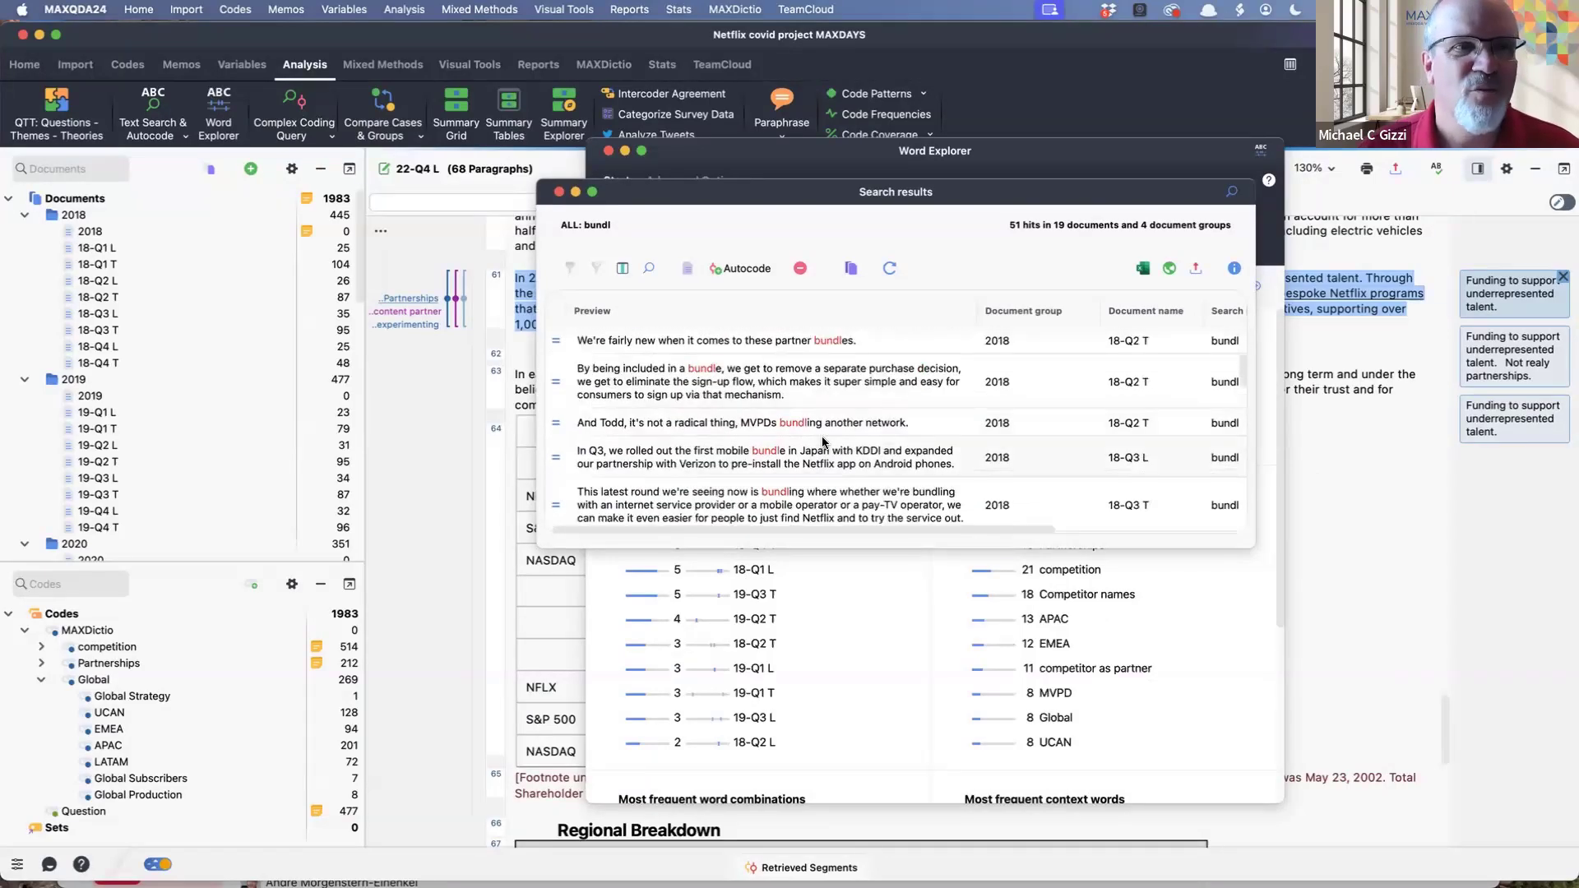
{"action": "scroll", "coordinate": [821, 442], "scroll_direction": "down", "scroll_amount": 5}
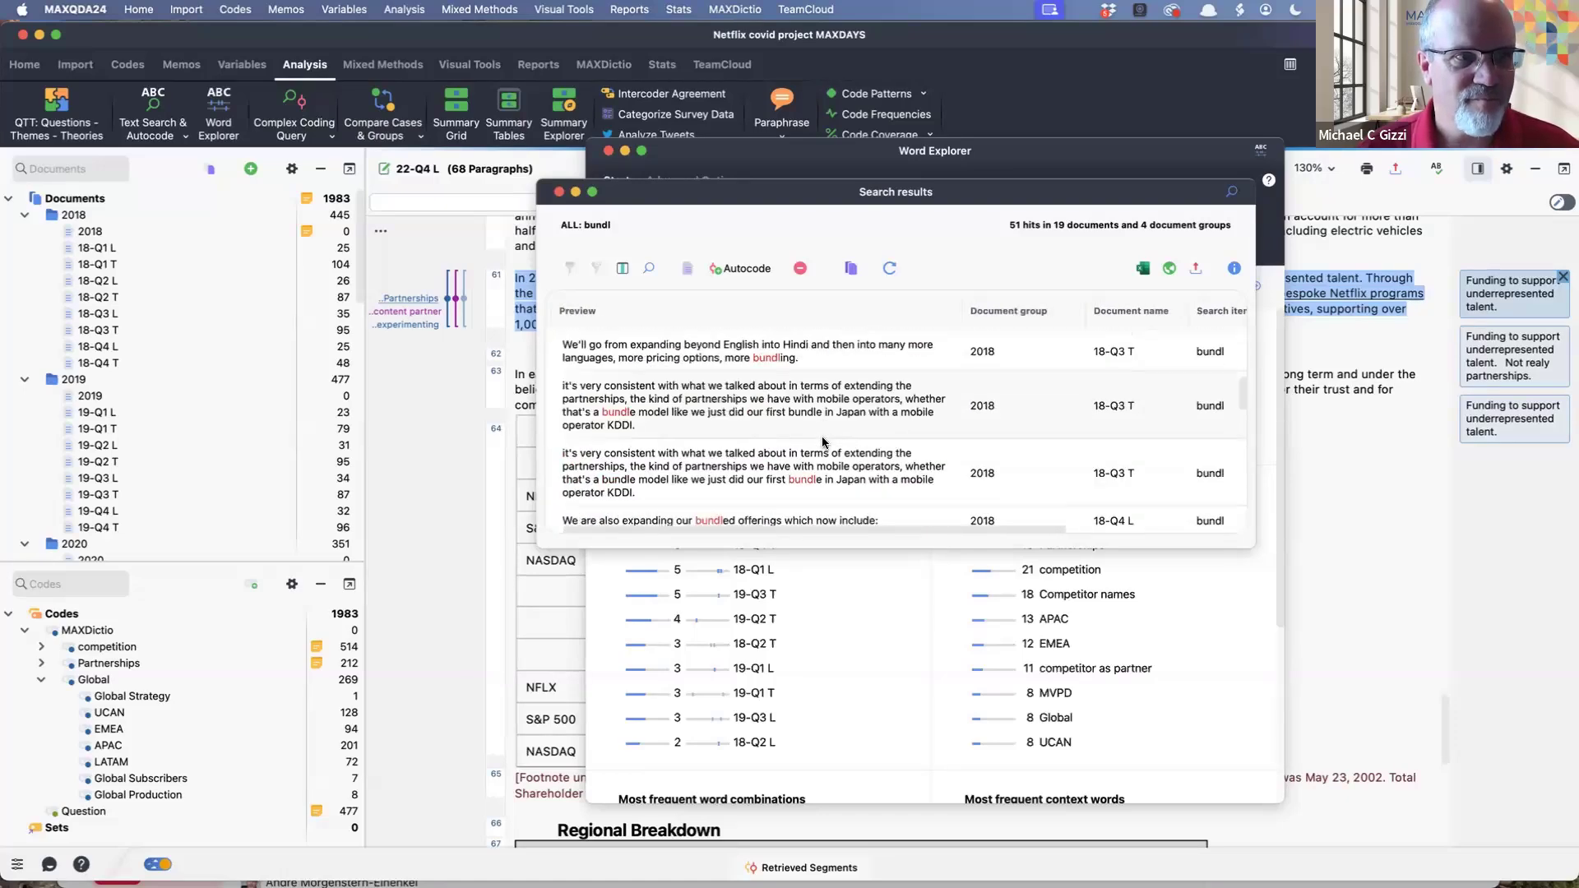
Step: Look through the 2019 sentences among the "bundl" hits and close the search results
{"action": "scroll", "coordinate": [822, 436], "scroll_direction": "up", "scroll_amount": 10}
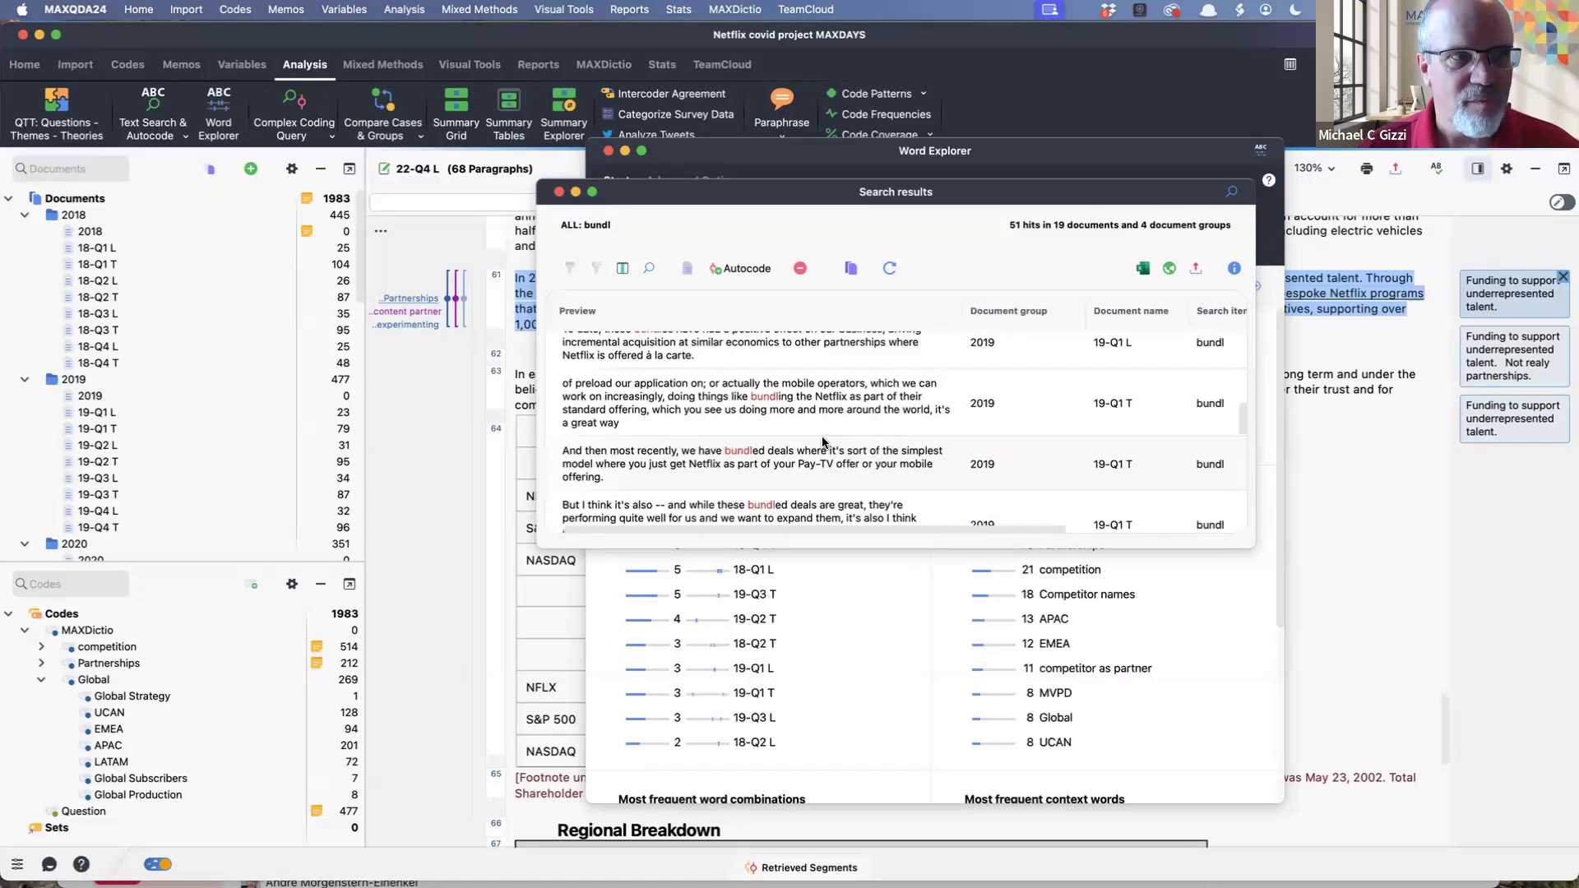
{"action": "left_click", "coordinate": [558, 192]}
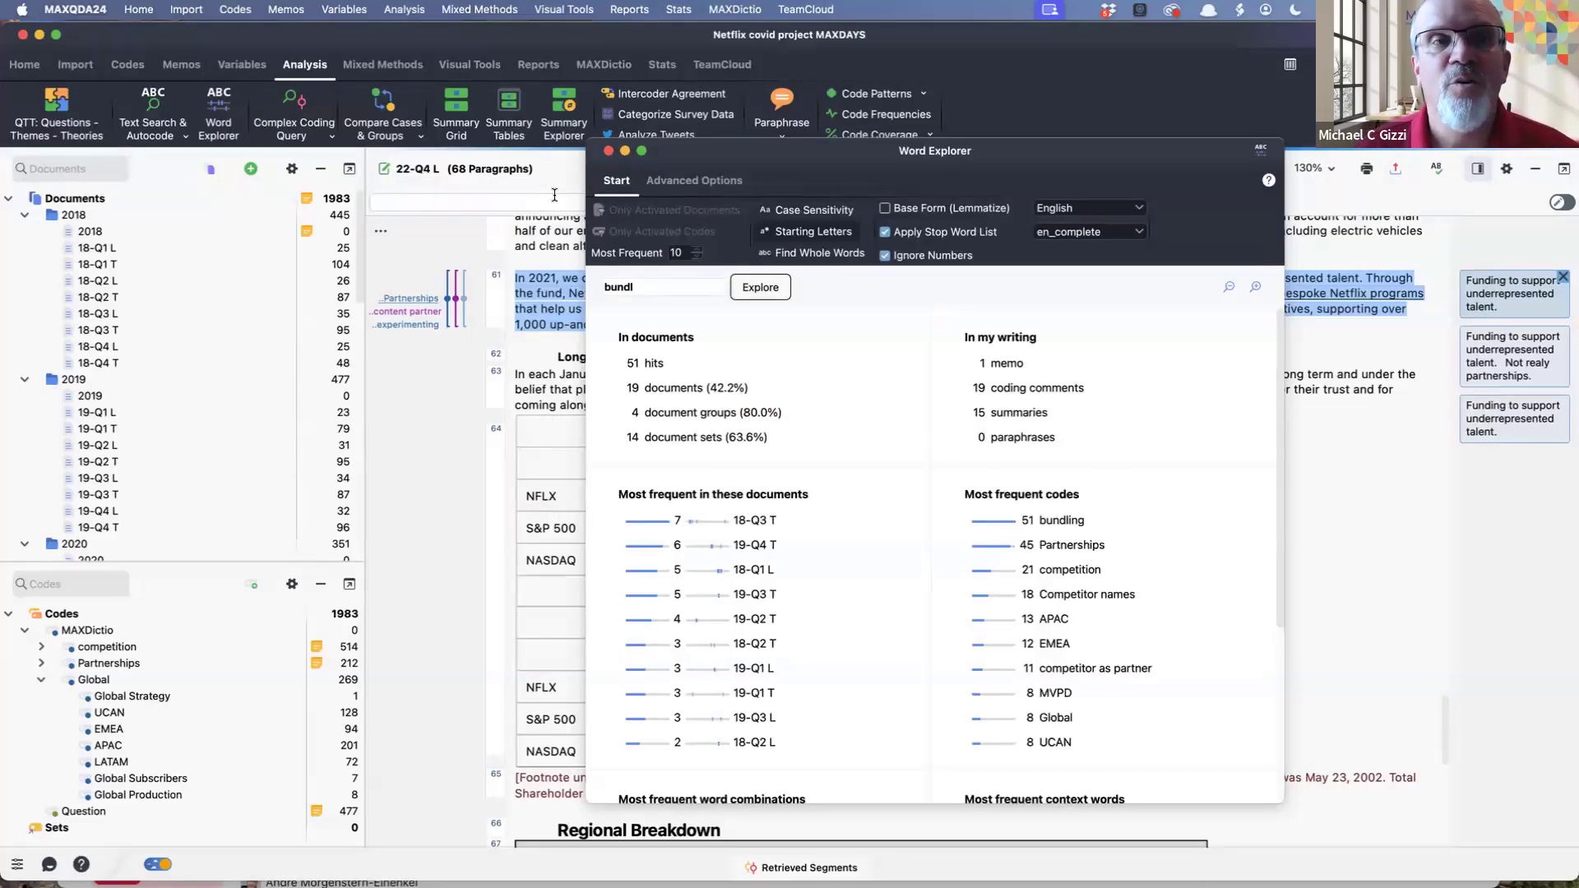
Step: Compare "bundl" with and without whole-word matching, and explore the full word "bundle" with it turned on
{"action": "left_click", "coordinate": [806, 254]}
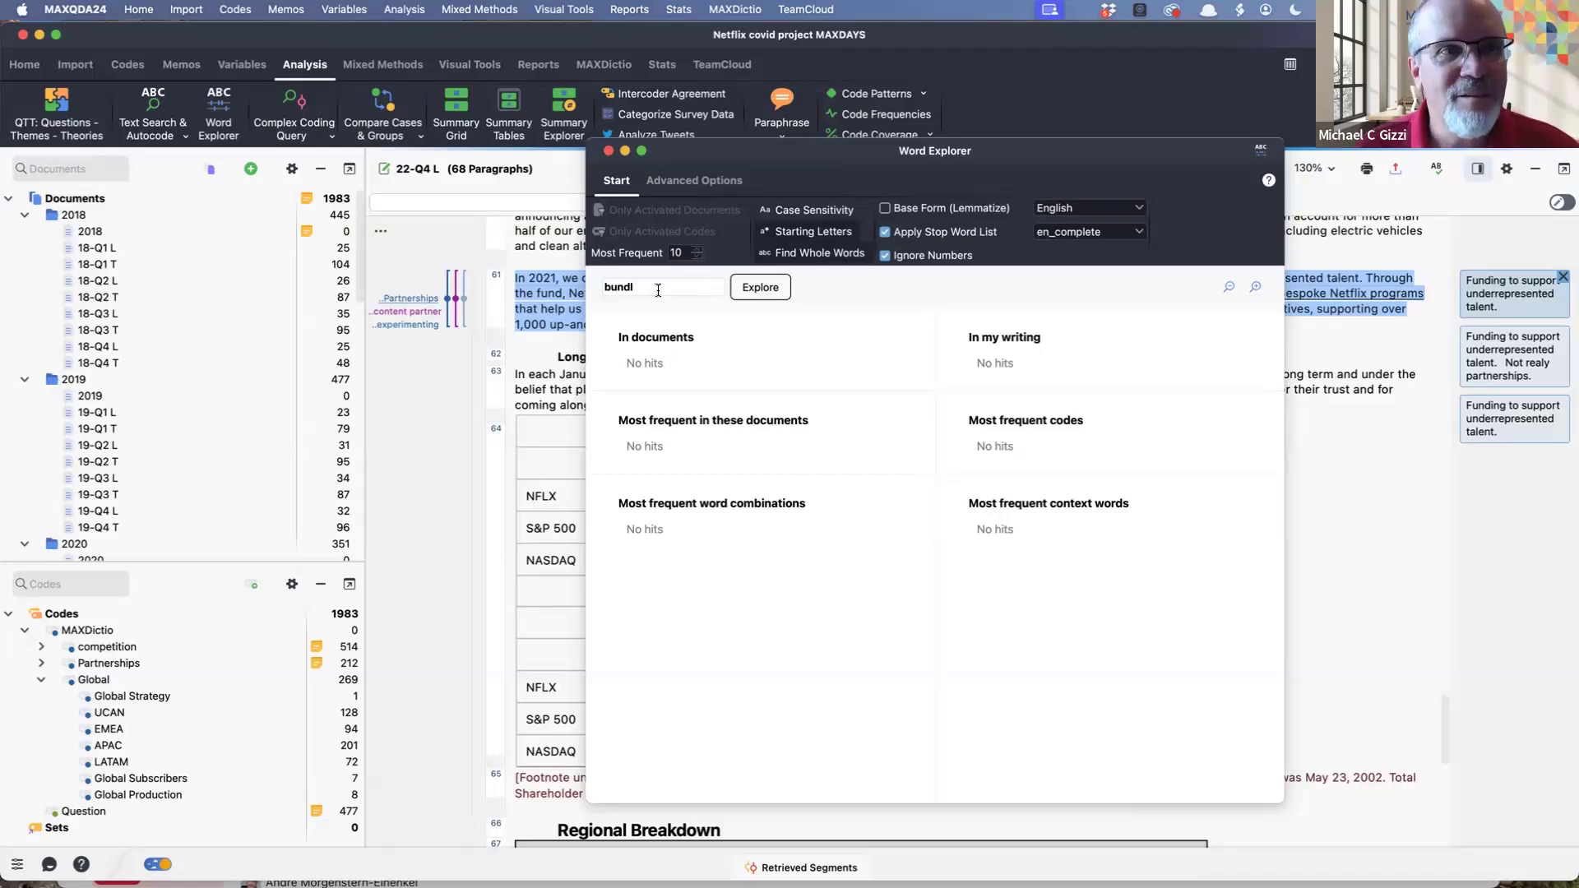
{"action": "left_click", "coordinate": [824, 255]}
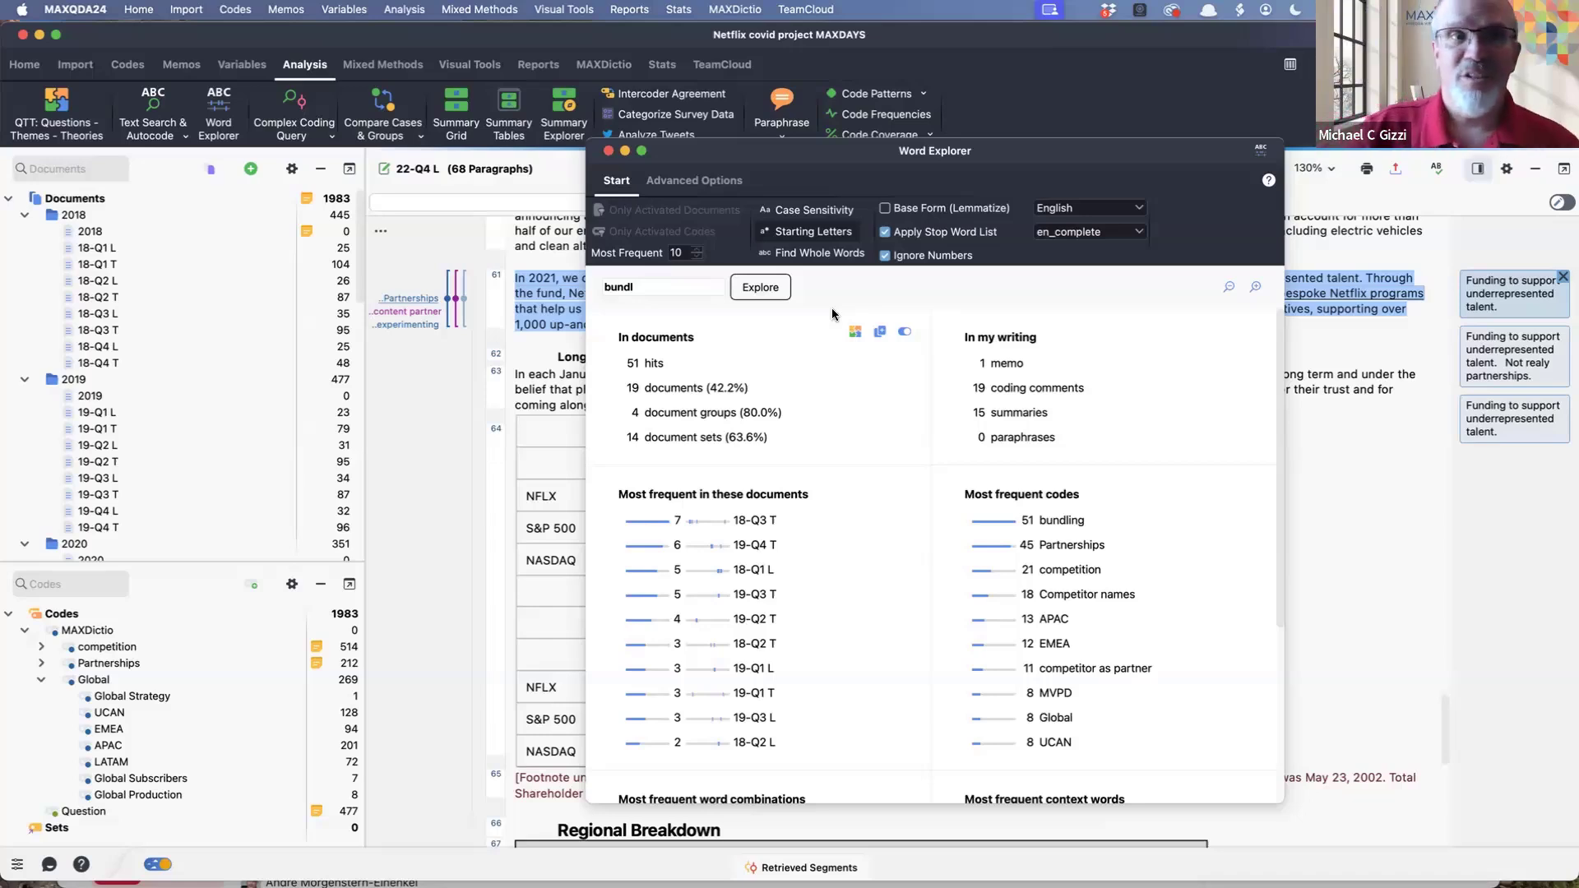
{"action": "left_click", "coordinate": [805, 260]}
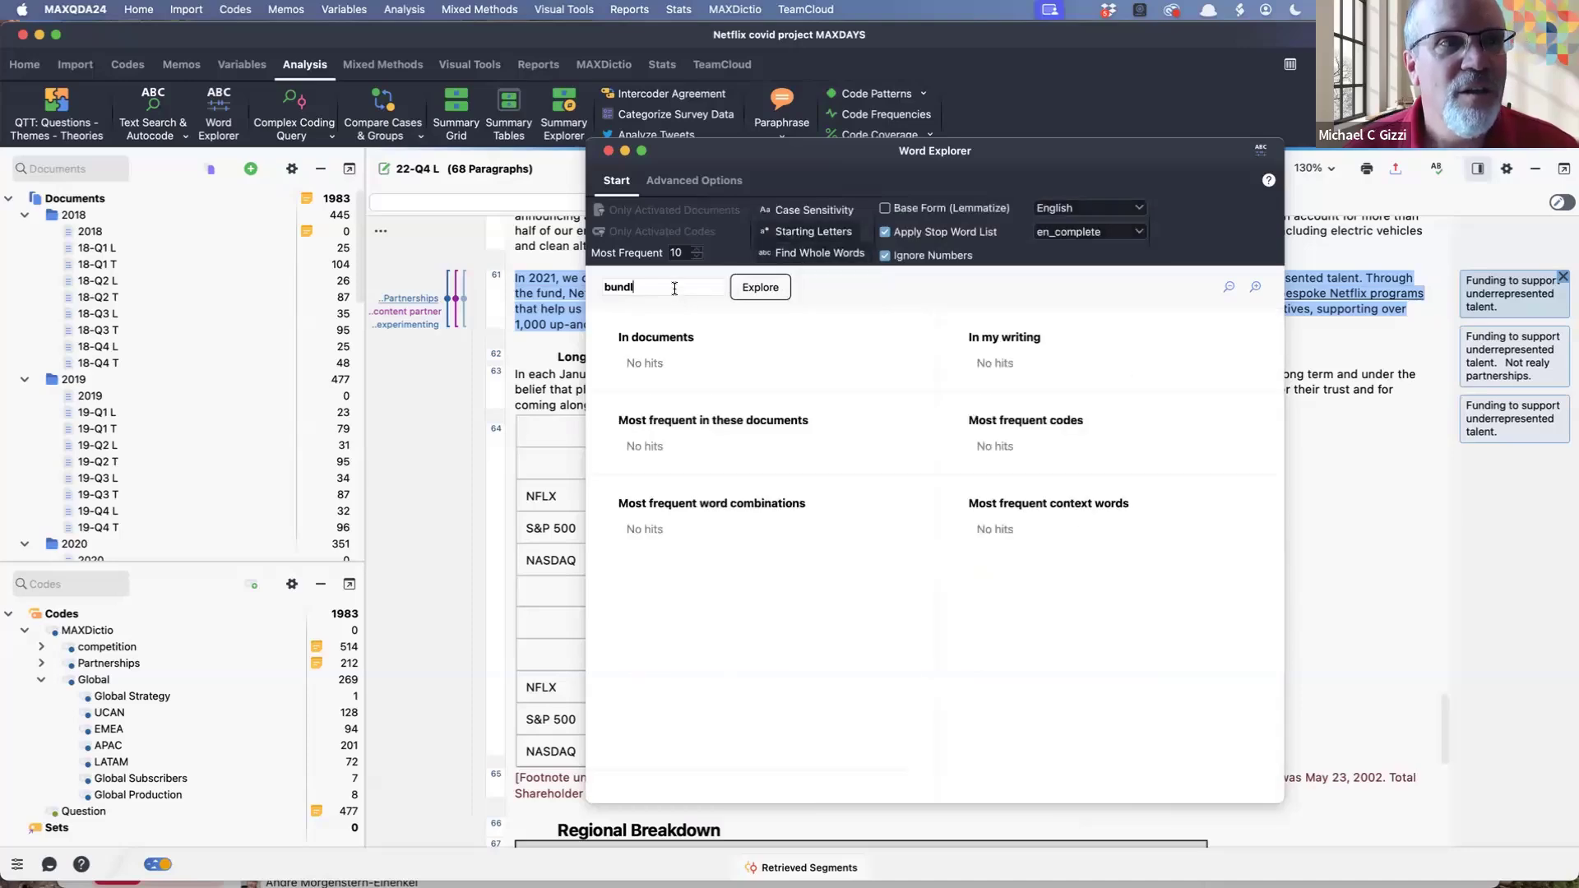
{"action": "type", "text": "e"}
{"action": "key", "text": "Return"}
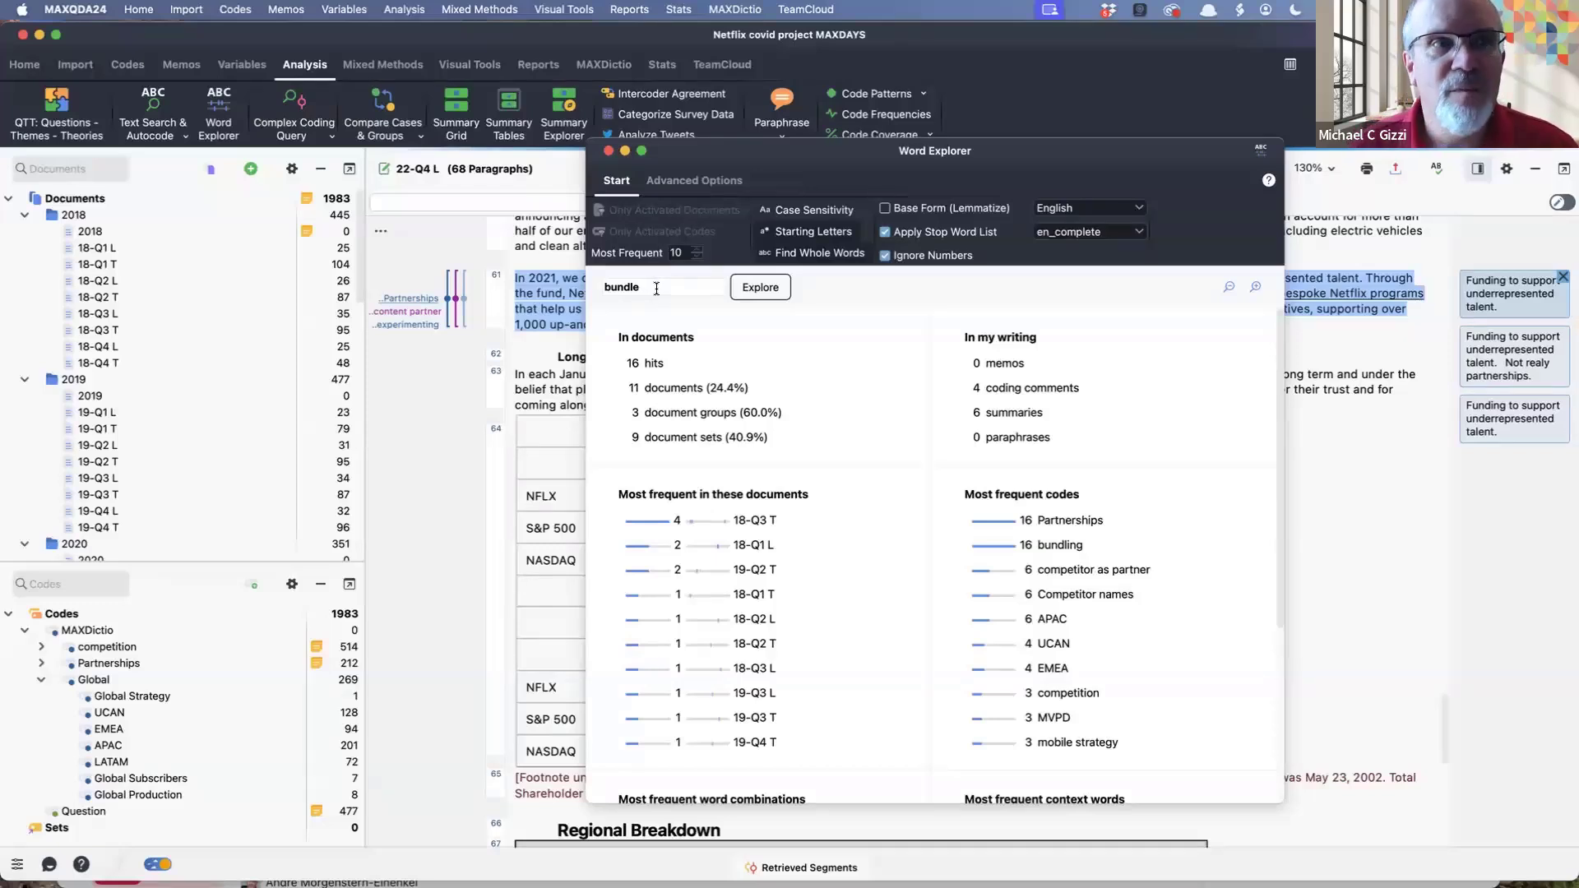
{"action": "double_click", "coordinate": [656, 288]}
{"action": "type", "text": "o"}
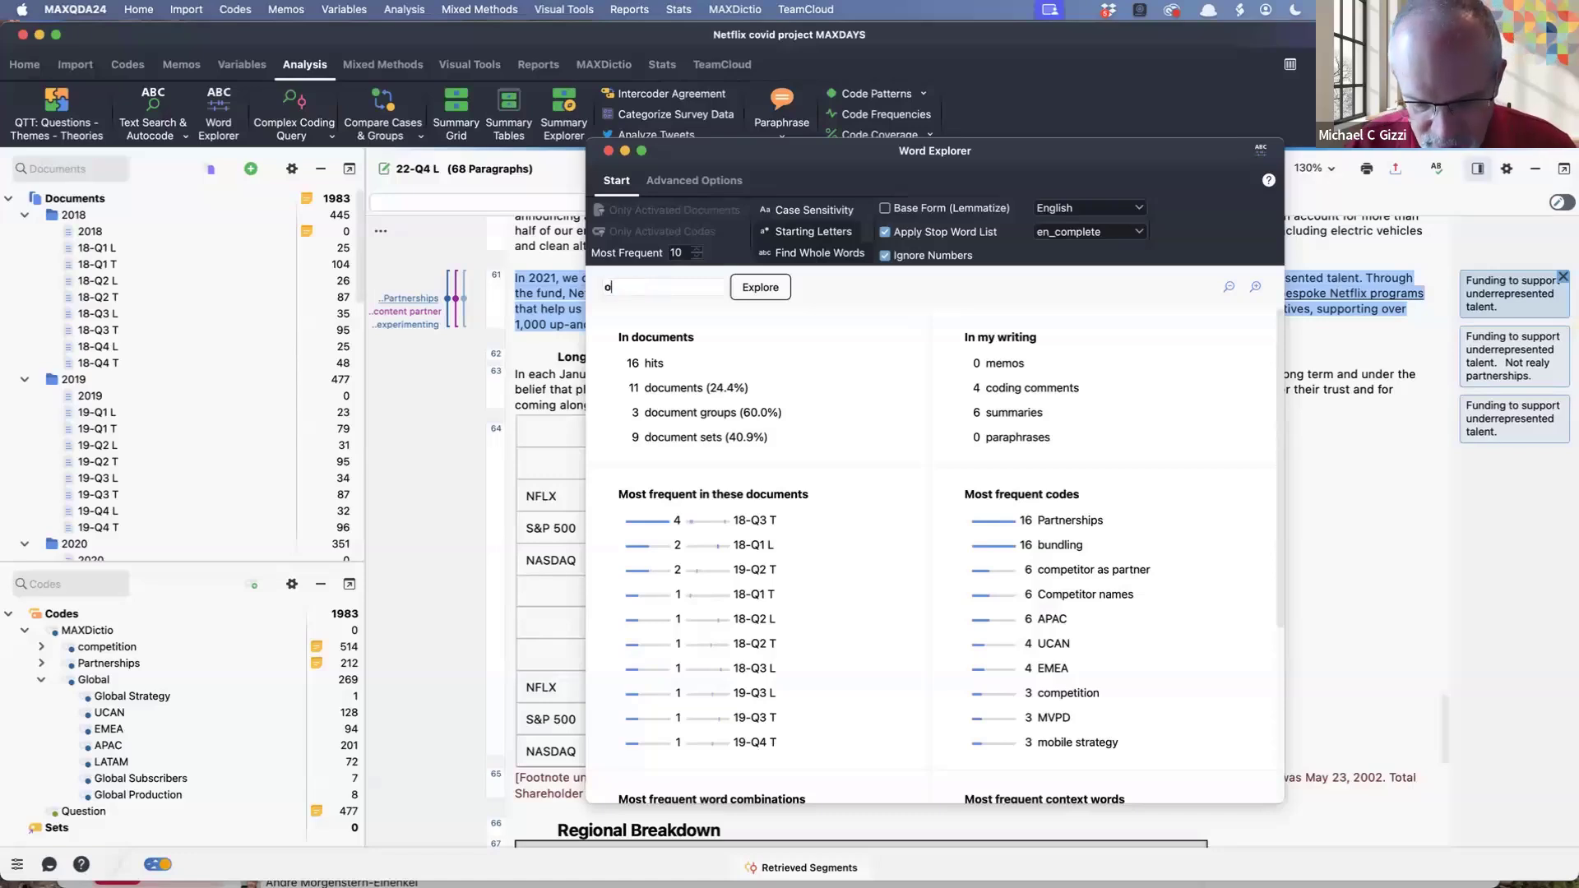
{"action": "type", "text": "riginal content"}
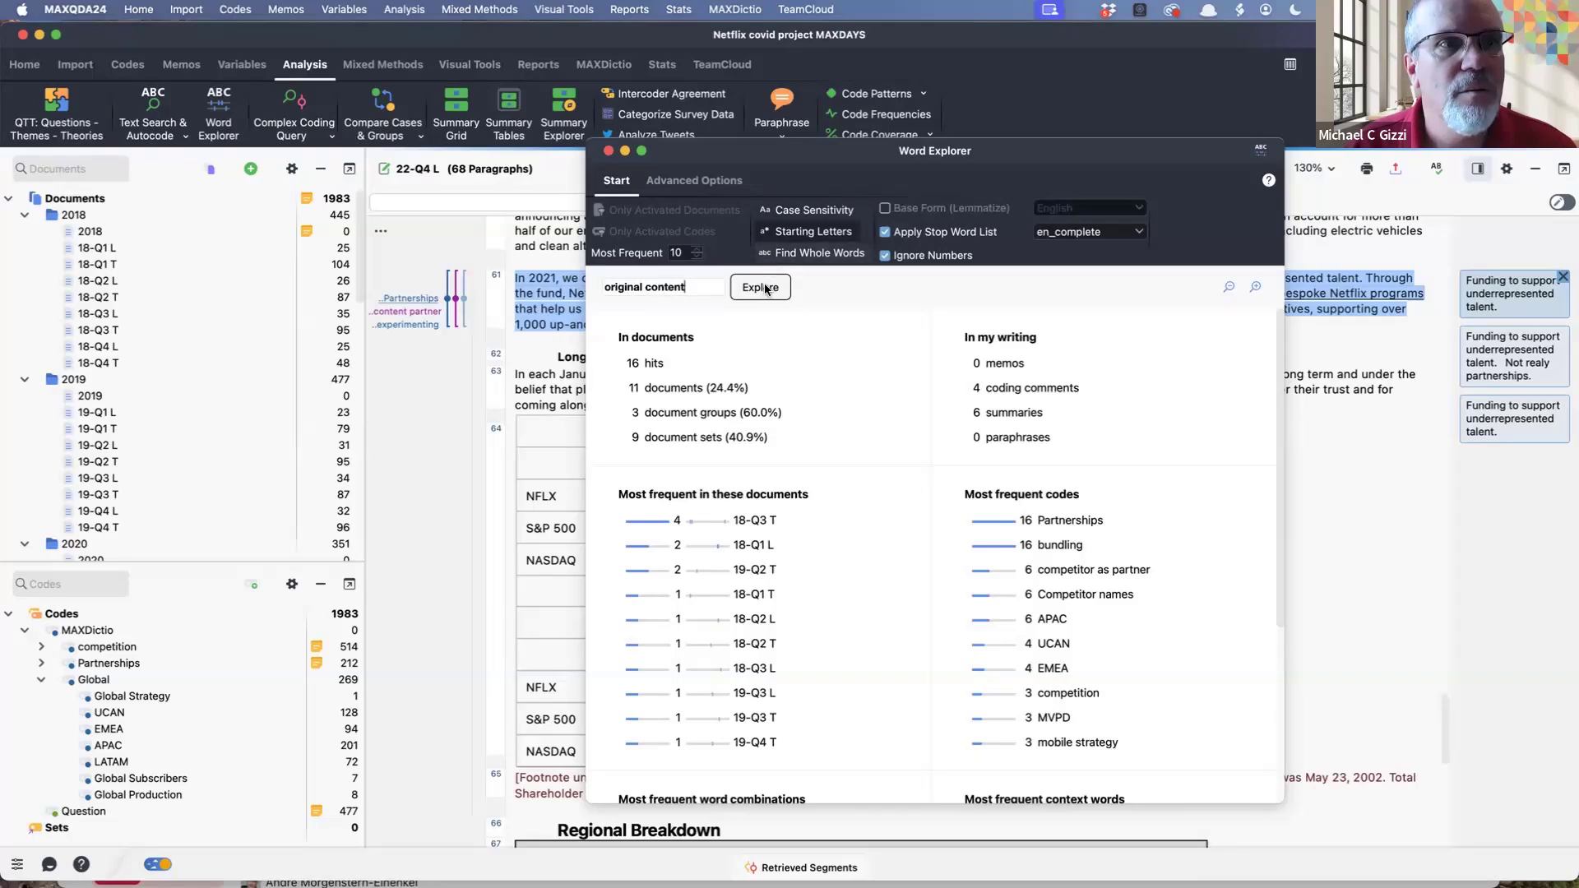
Step: Explore the phrase "pull forward" and examine its documents, codes, word combinations and context words
{"action": "left_click_drag", "start_coordinate": [684, 293], "coordinate": [504, 291]}
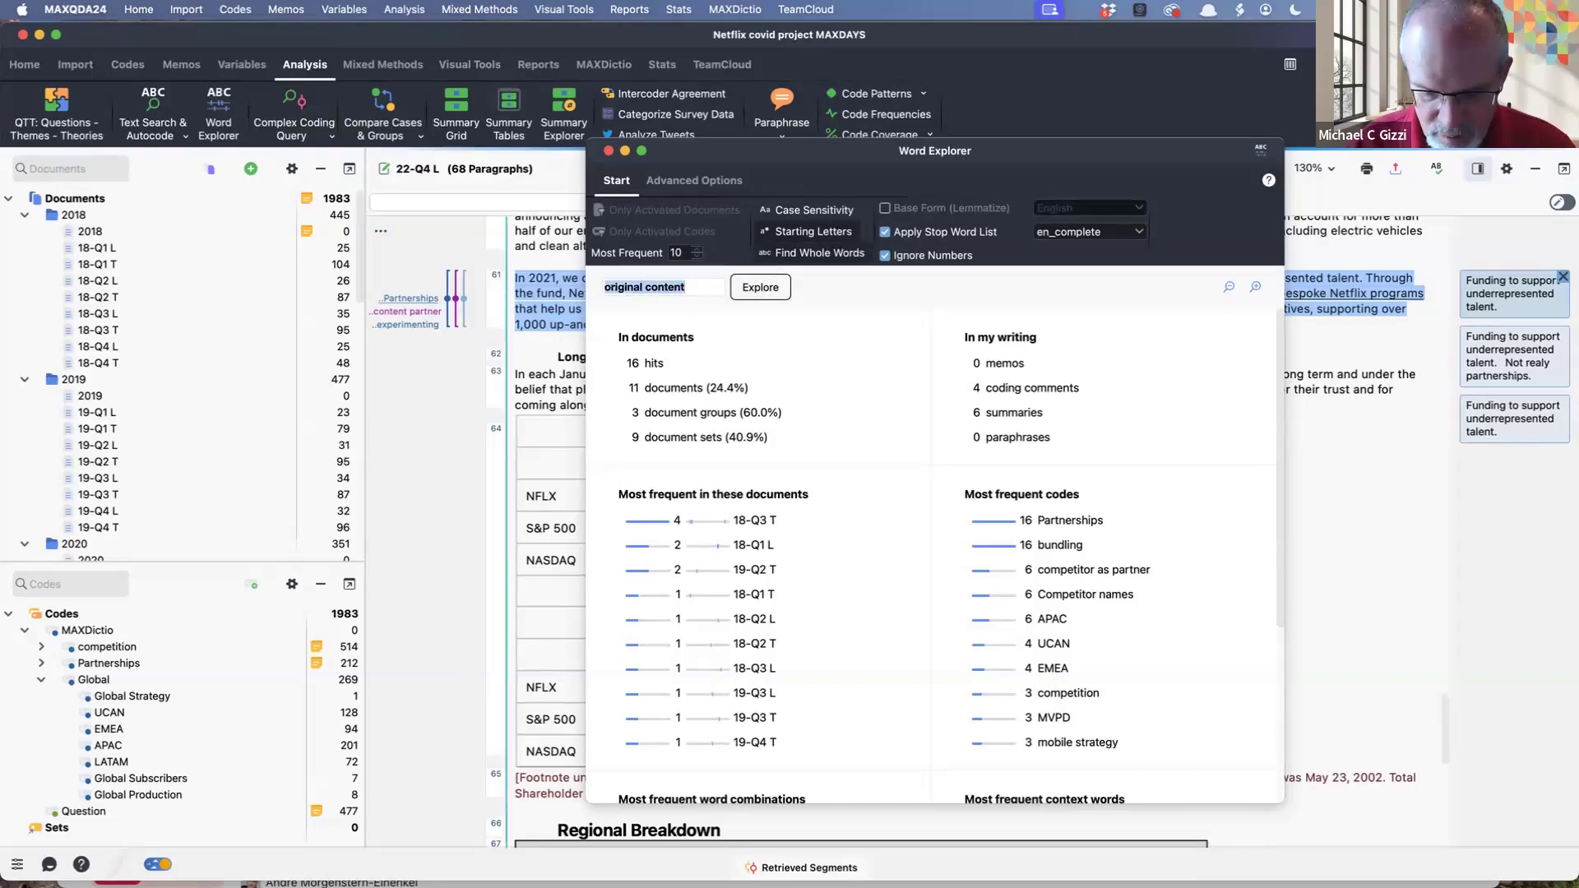
{"action": "type", "text": "pull forward"}
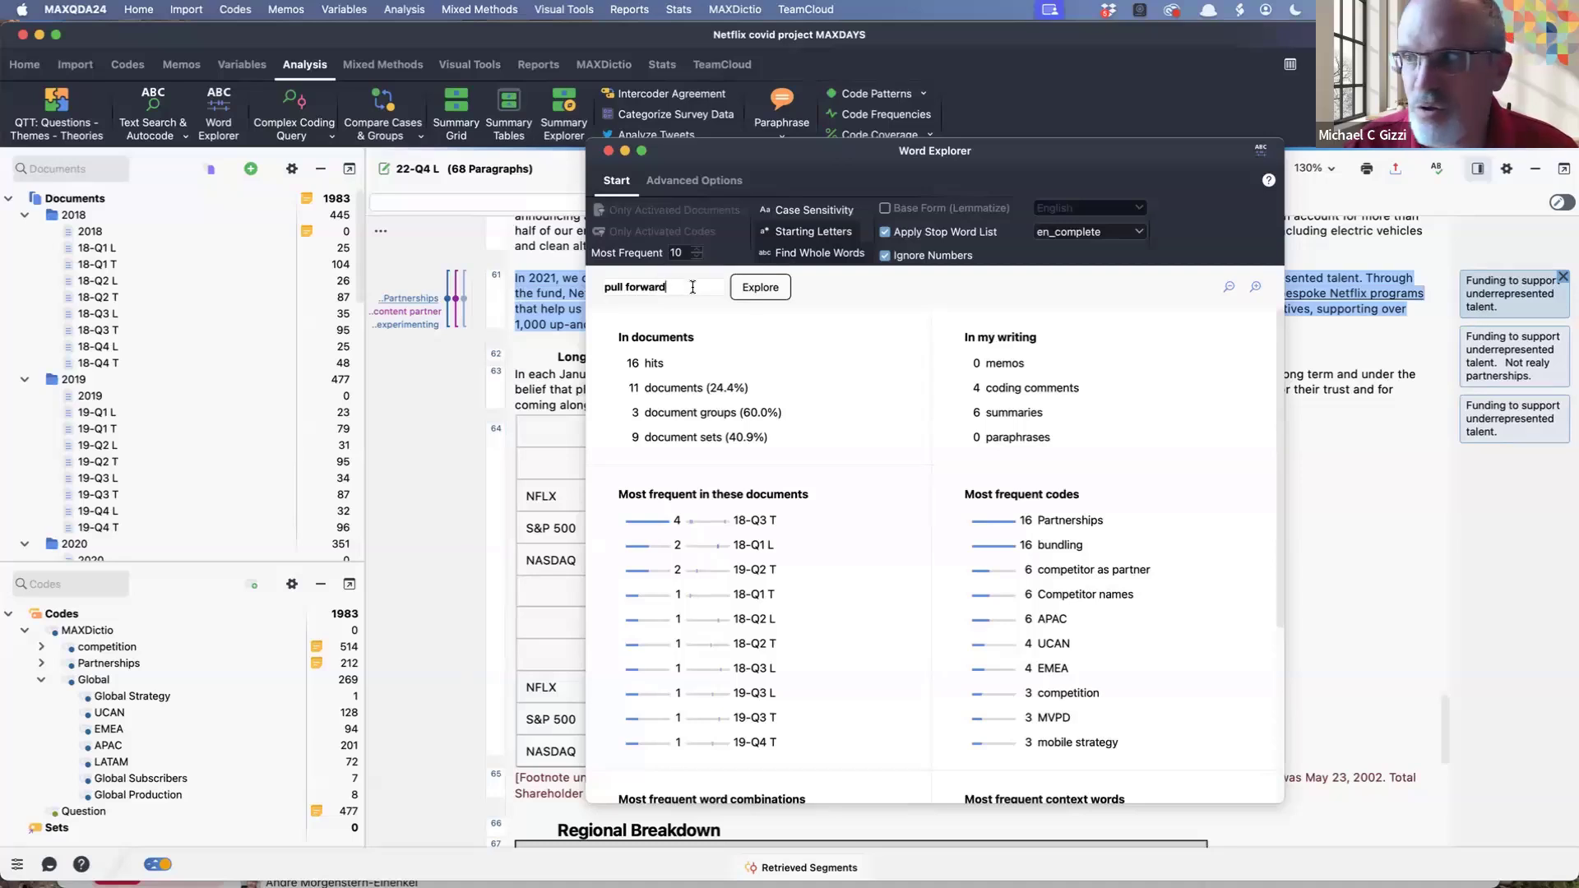
{"action": "left_click", "coordinate": [758, 290]}
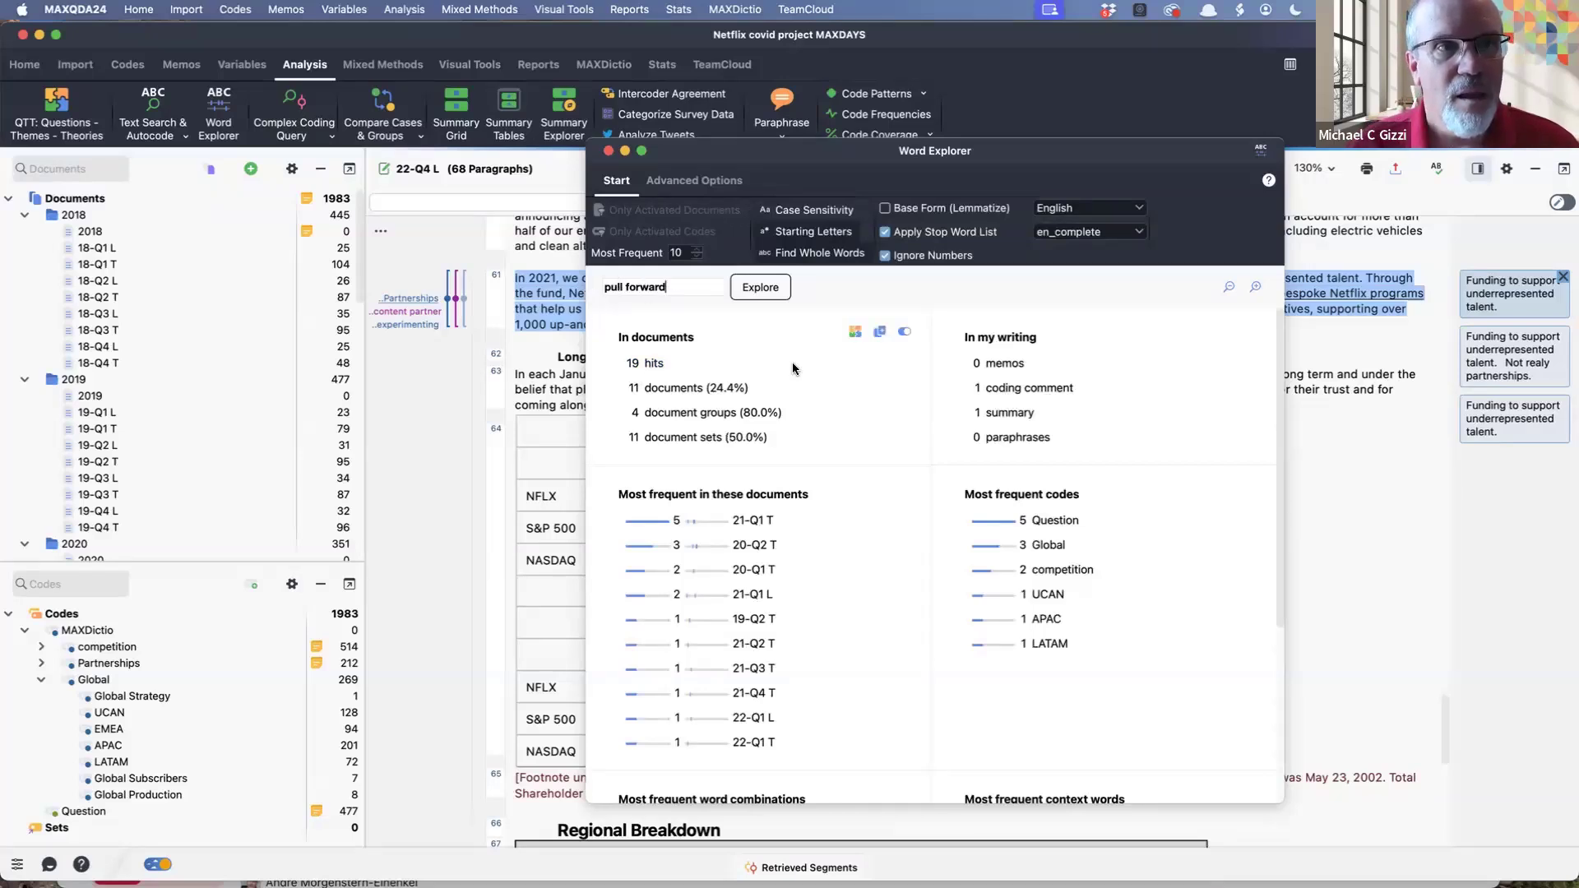
{"action": "scroll", "coordinate": [793, 367], "scroll_direction": "down", "scroll_amount": 3}
{"action": "scroll", "coordinate": [793, 368], "scroll_direction": "down", "scroll_amount": 5}
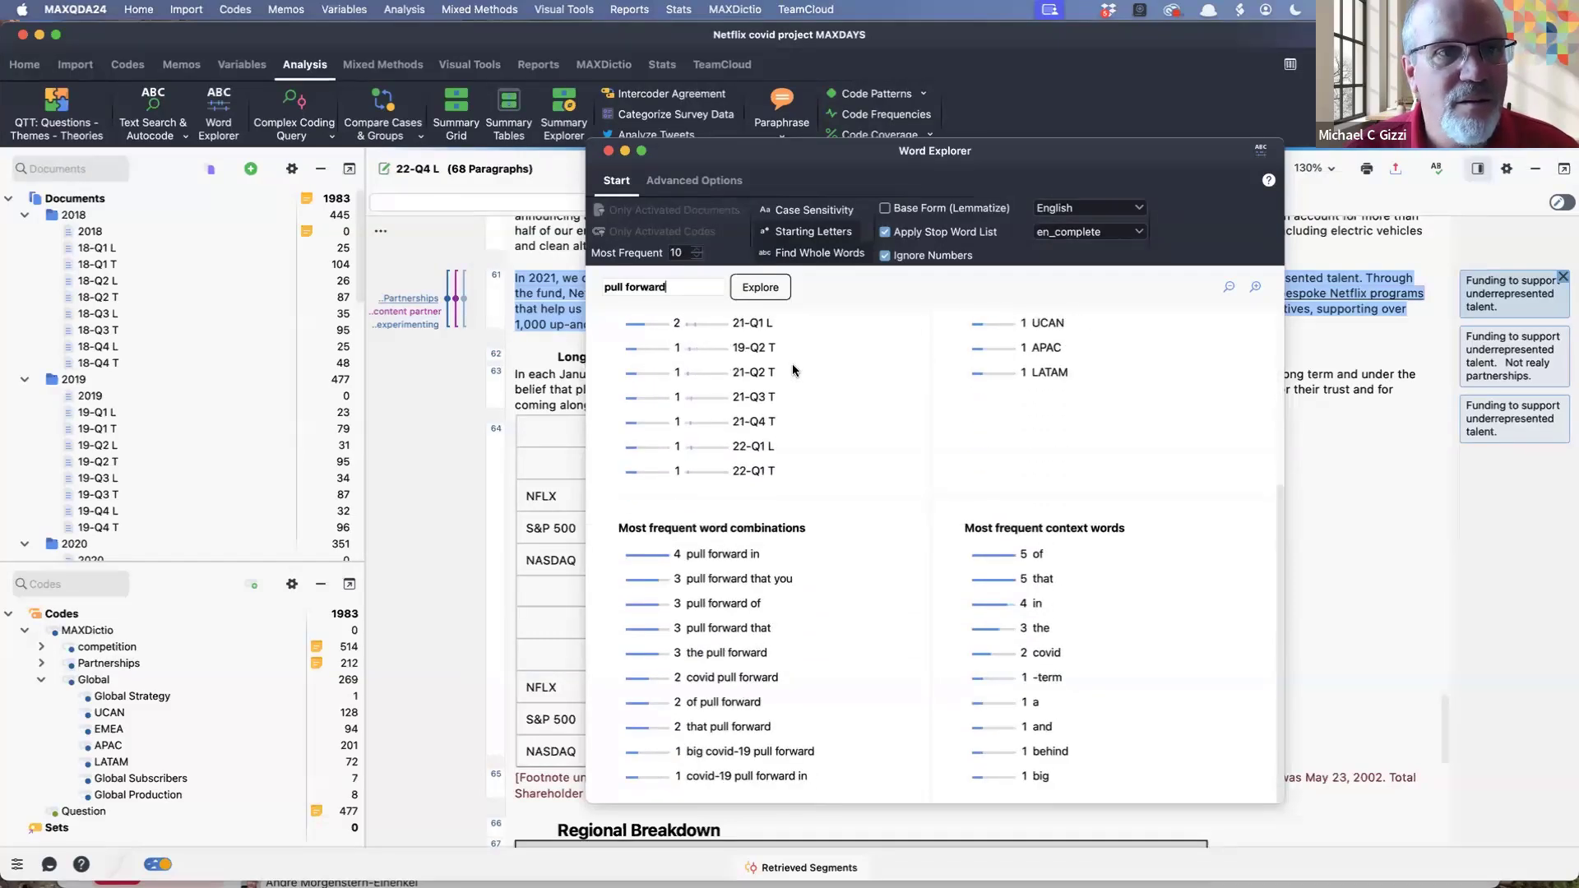
{"action": "scroll", "coordinate": [891, 486], "scroll_direction": "up", "scroll_amount": 7}
{"action": "scroll", "coordinate": [891, 487], "scroll_direction": "up", "scroll_amount": 2}
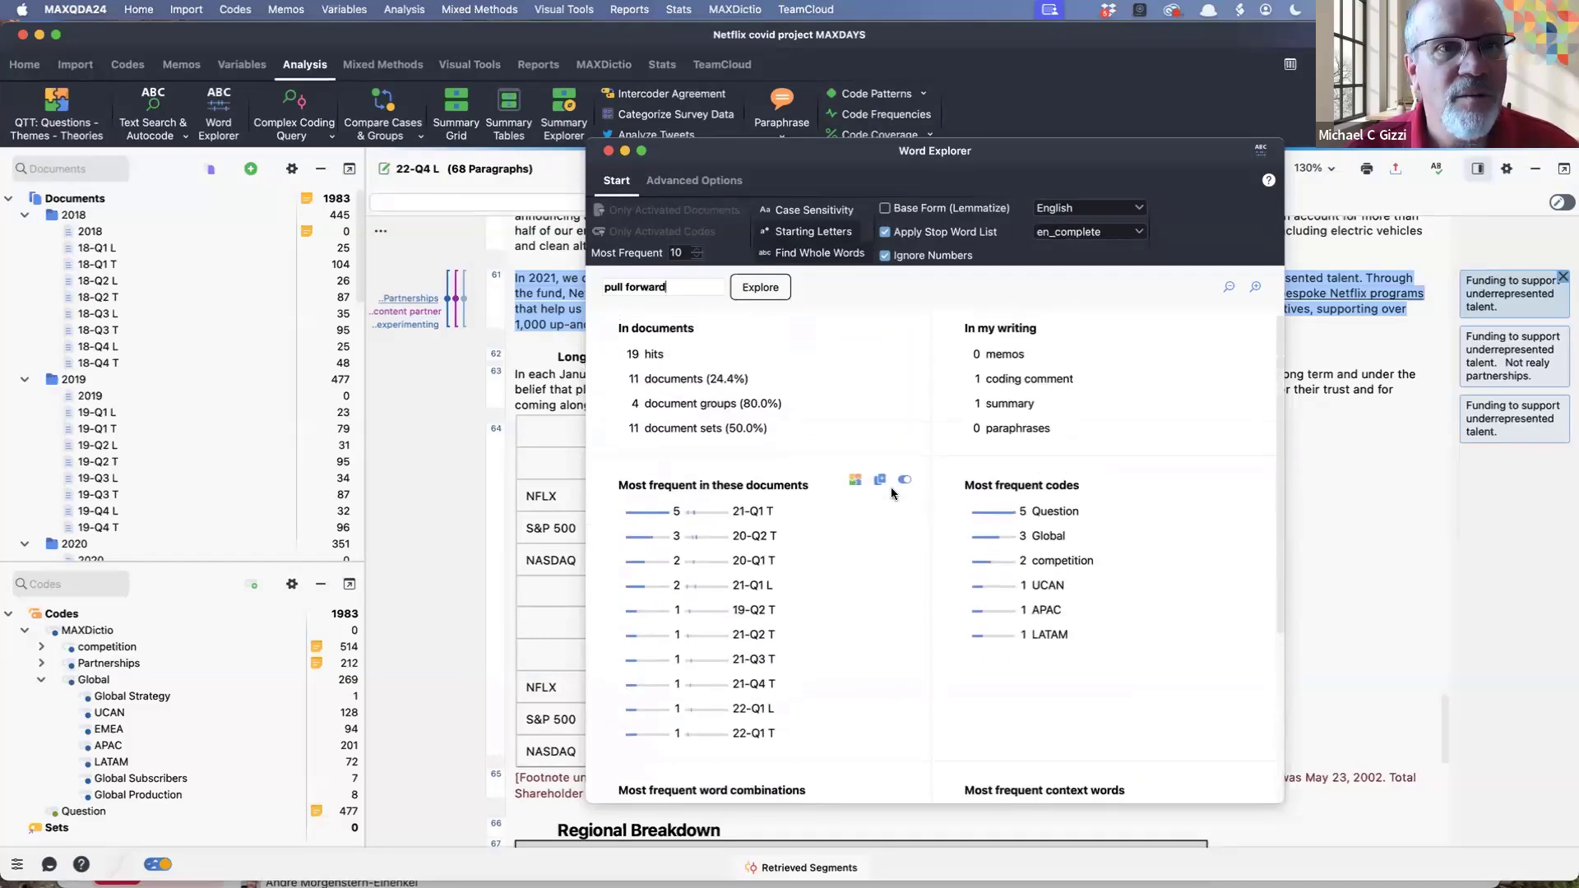
{"action": "scroll", "coordinate": [890, 487], "scroll_direction": "down", "scroll_amount": 8}
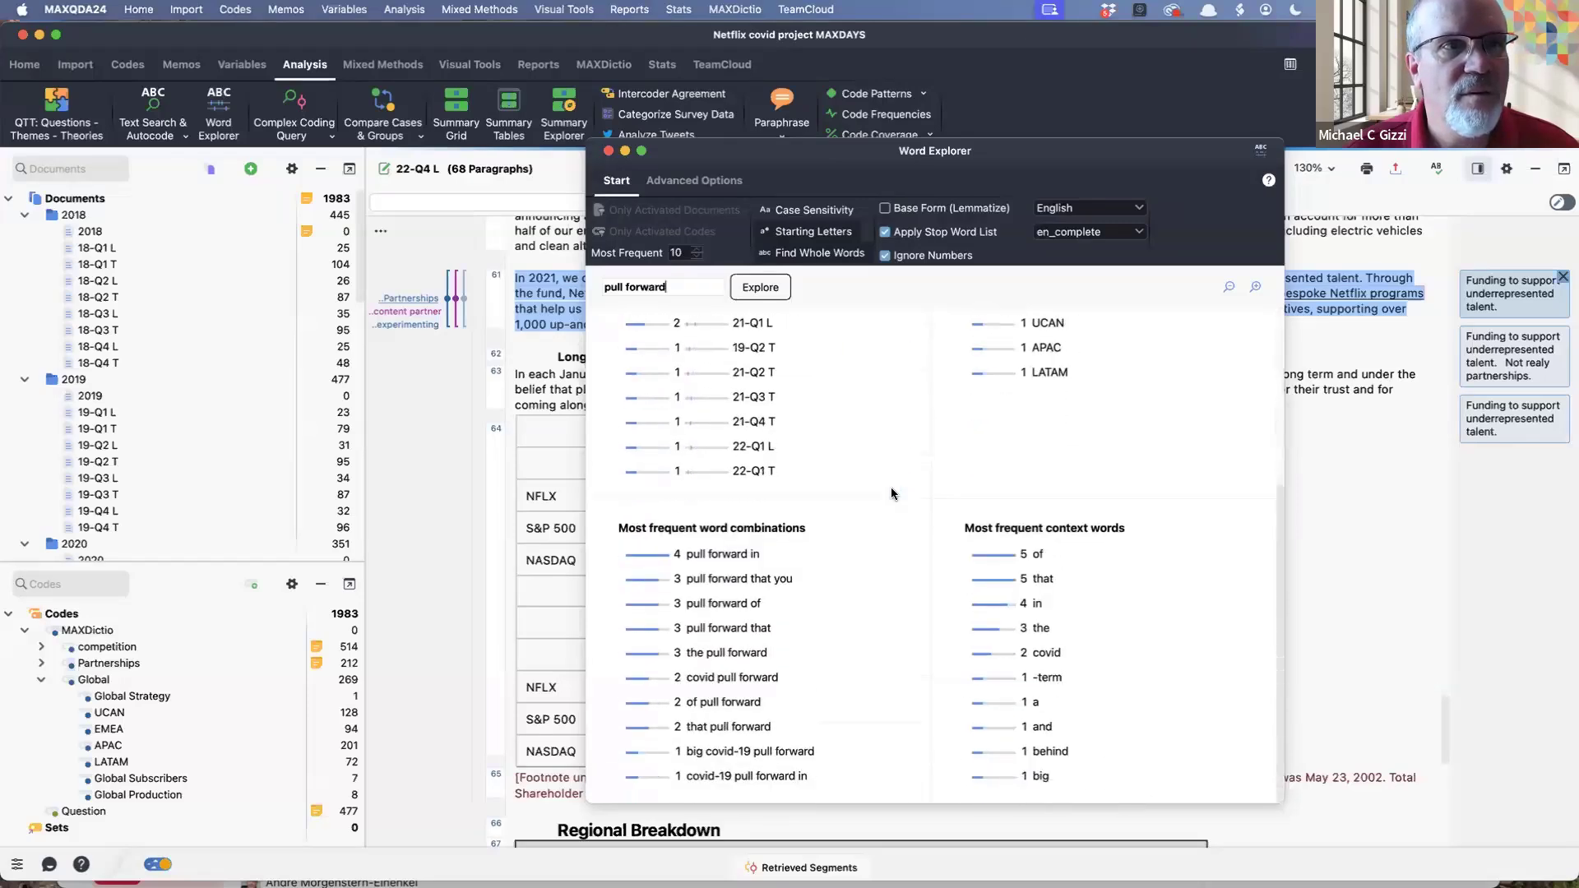
{"action": "scroll", "coordinate": [891, 487], "scroll_direction": "up", "scroll_amount": 2}
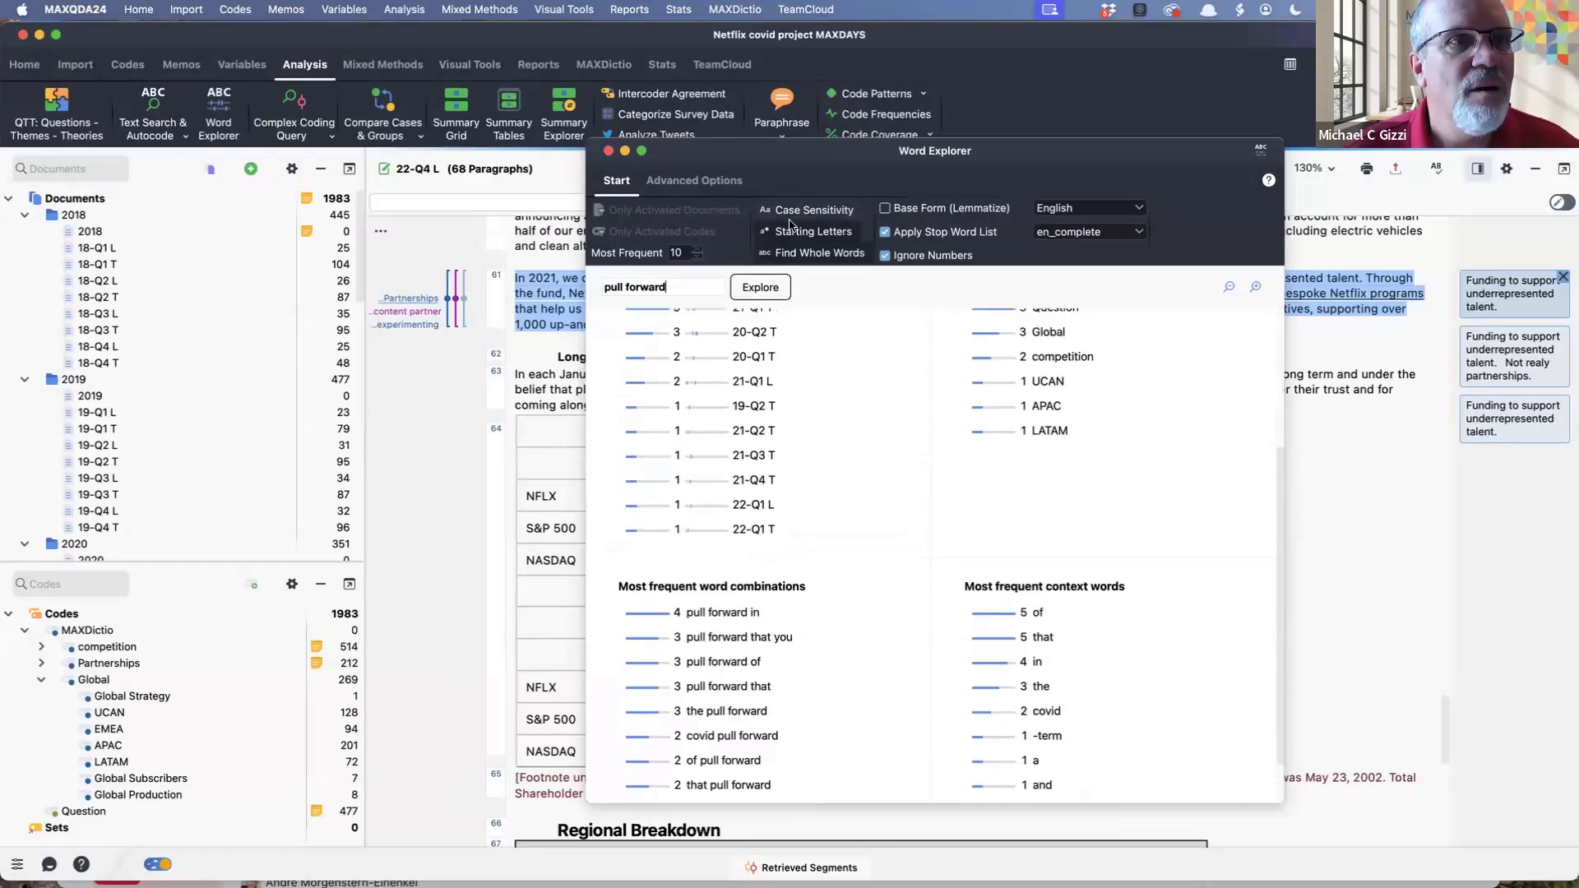
Step: Check Word Explorer's advanced options for context words and ignored hashtags, email addresses and hyperlinks
{"action": "left_click", "coordinate": [694, 180]}
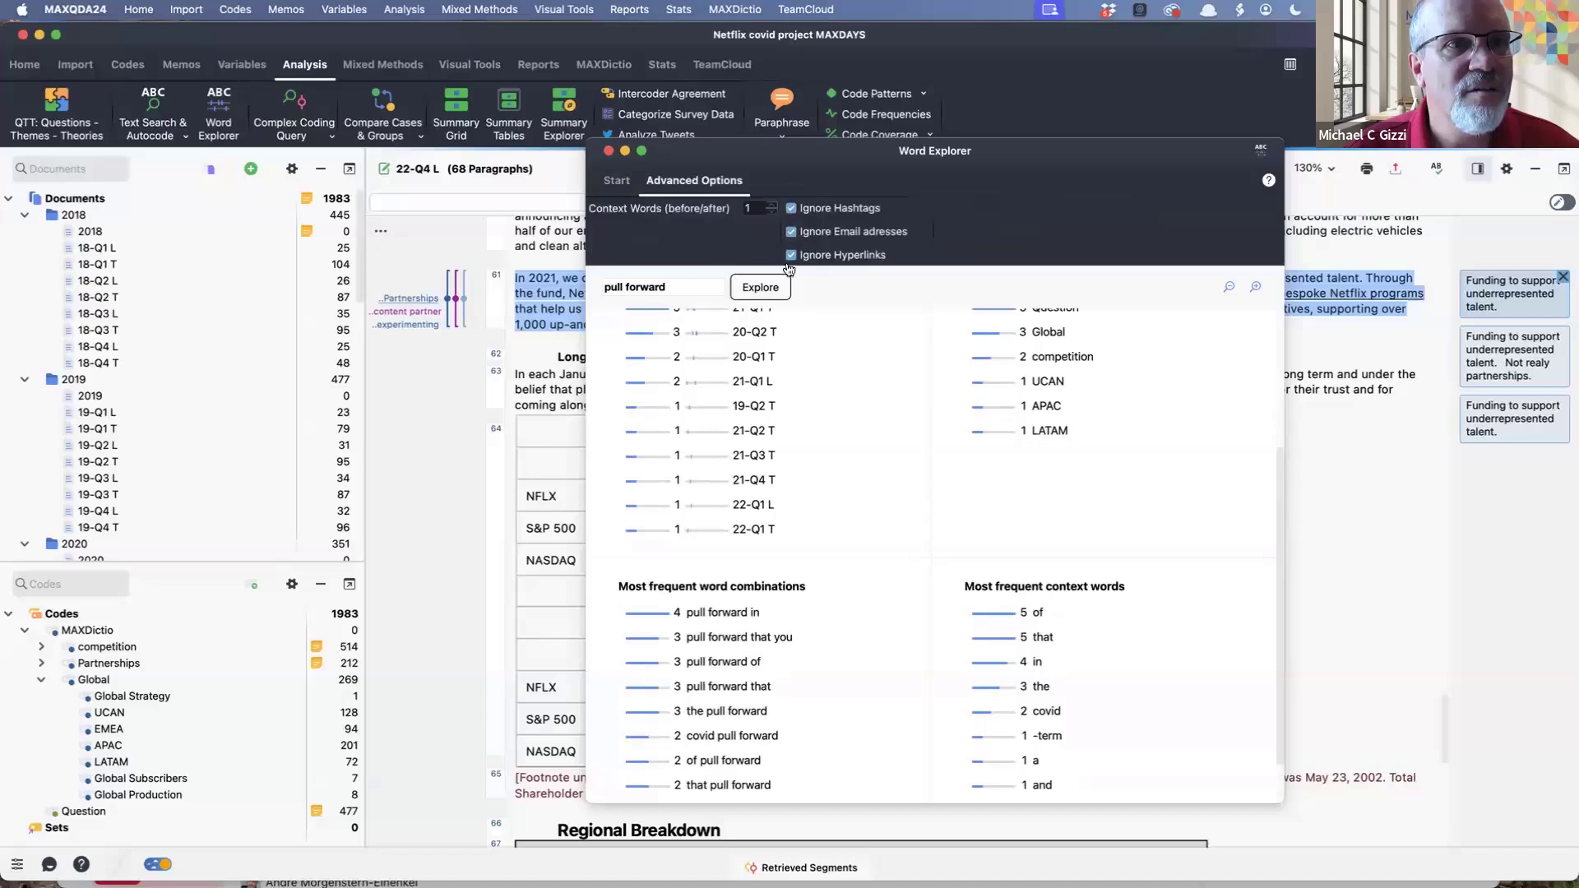
{"action": "scroll", "coordinate": [774, 449], "scroll_direction": "up", "scroll_amount": 2}
{"action": "scroll", "coordinate": [774, 448], "scroll_direction": "up", "scroll_amount": 4}
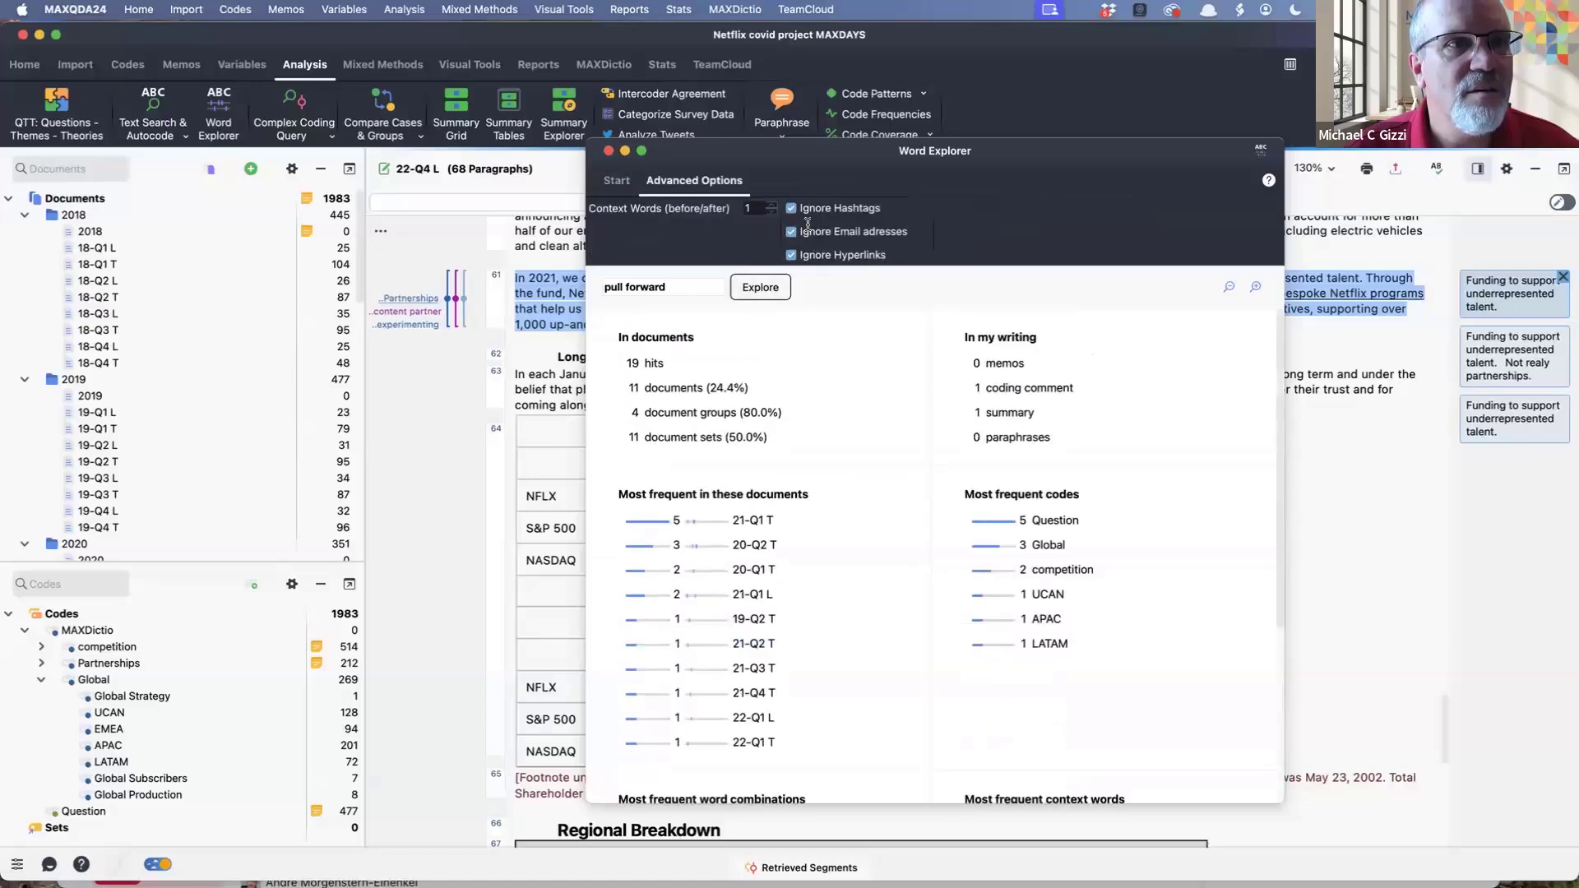
{"action": "left_click", "coordinate": [629, 182]}
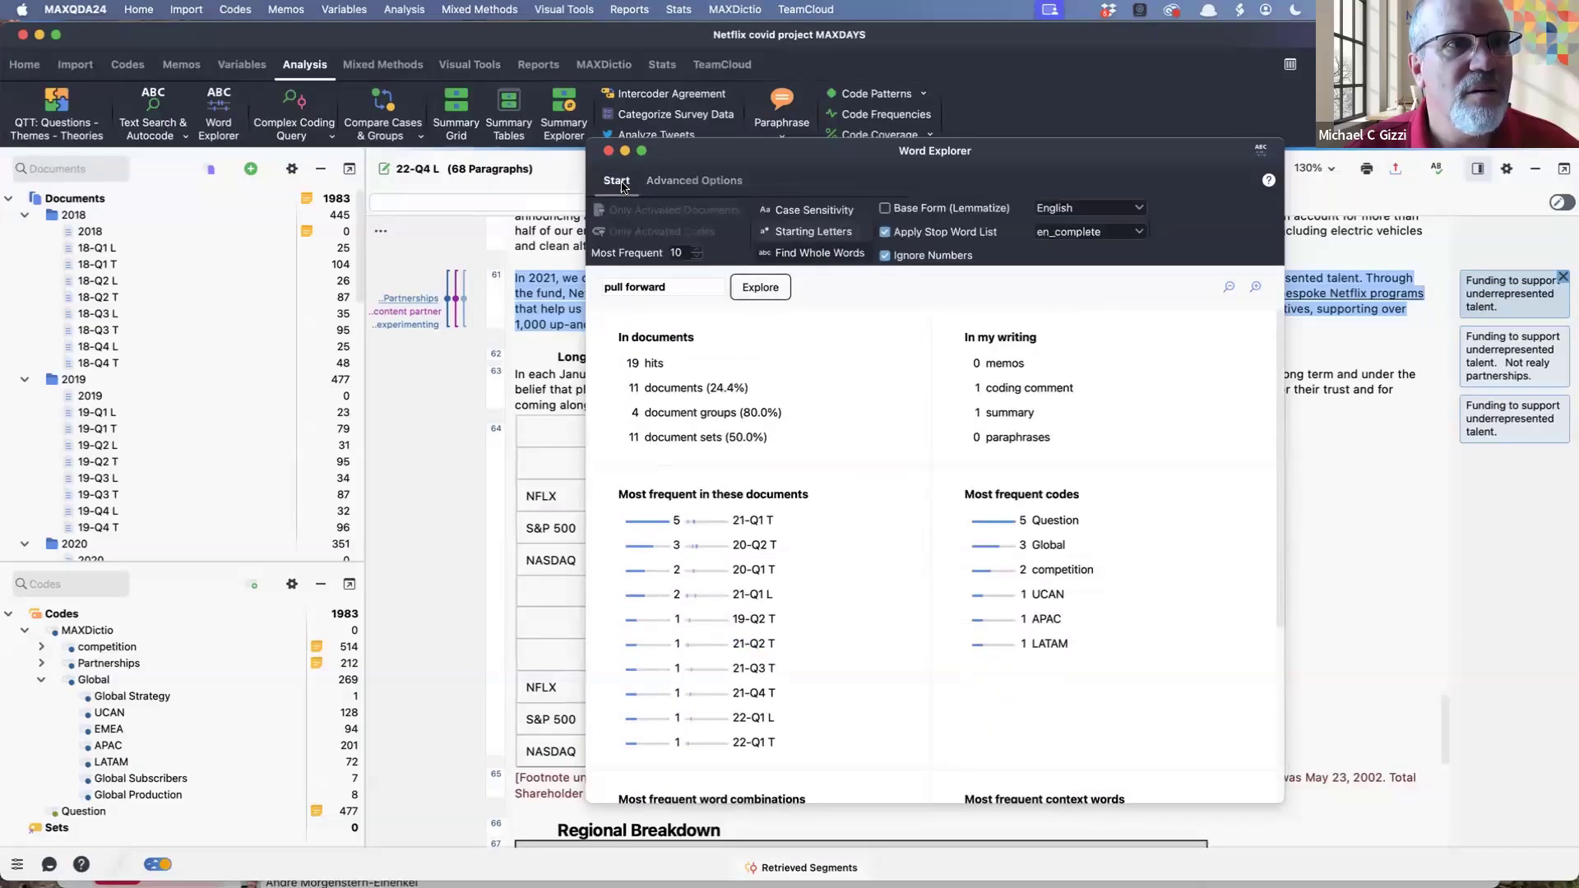
Step: Toggle whole-word matching for "pull forward" and extend the most-frequent lists to 12 entries
{"action": "left_click", "coordinate": [826, 255]}
{"action": "scroll", "coordinate": [837, 456], "scroll_direction": "down", "scroll_amount": 6}
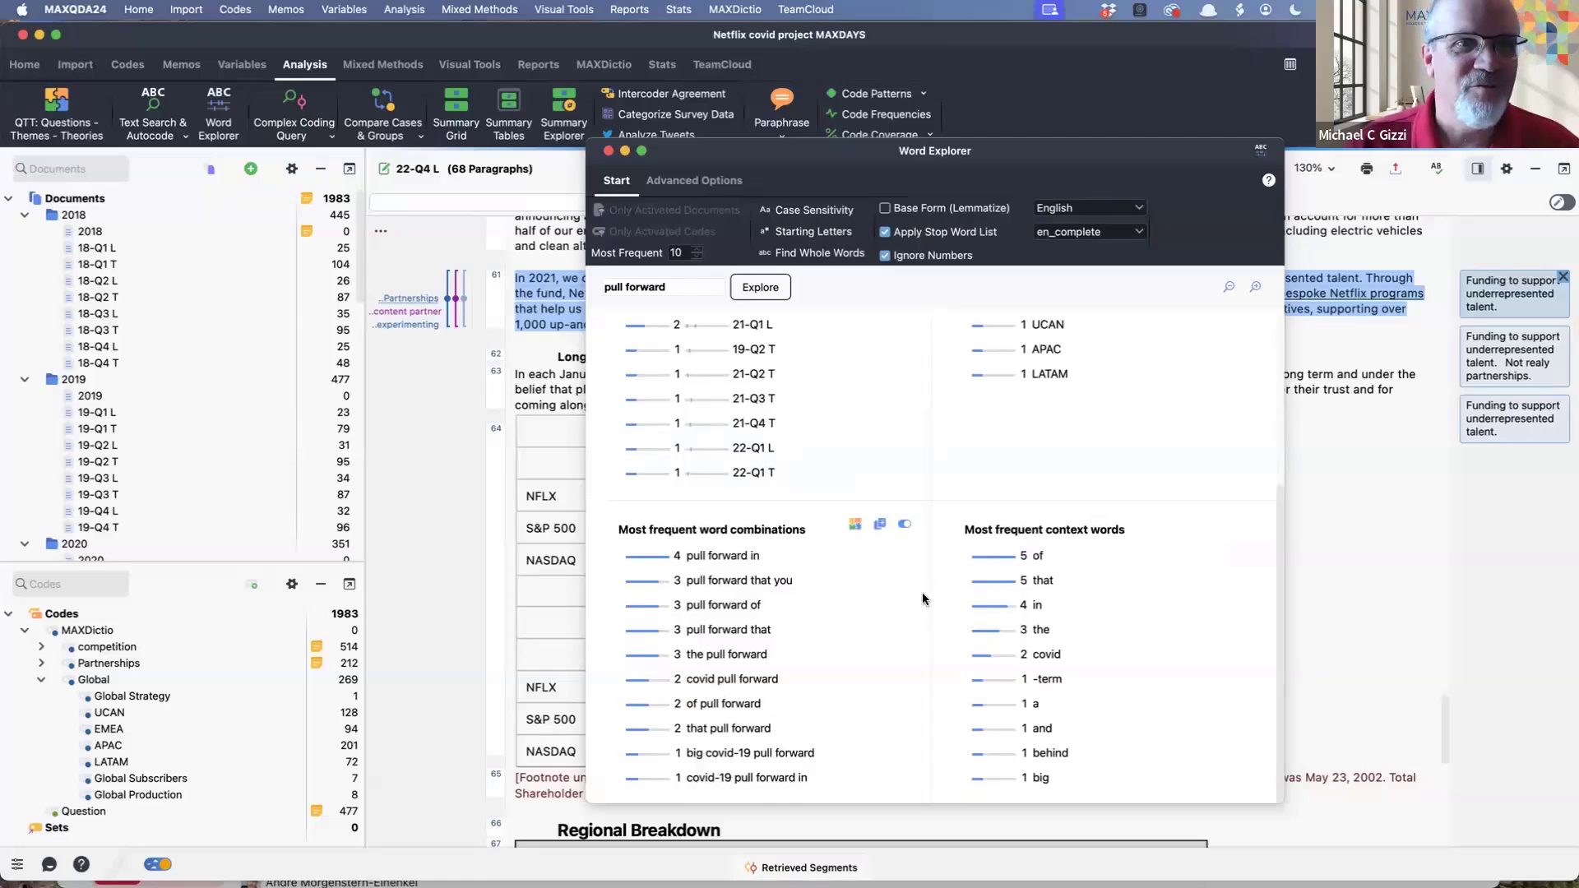
{"action": "left_click", "coordinate": [758, 286]}
{"action": "left_click", "coordinate": [696, 249]}
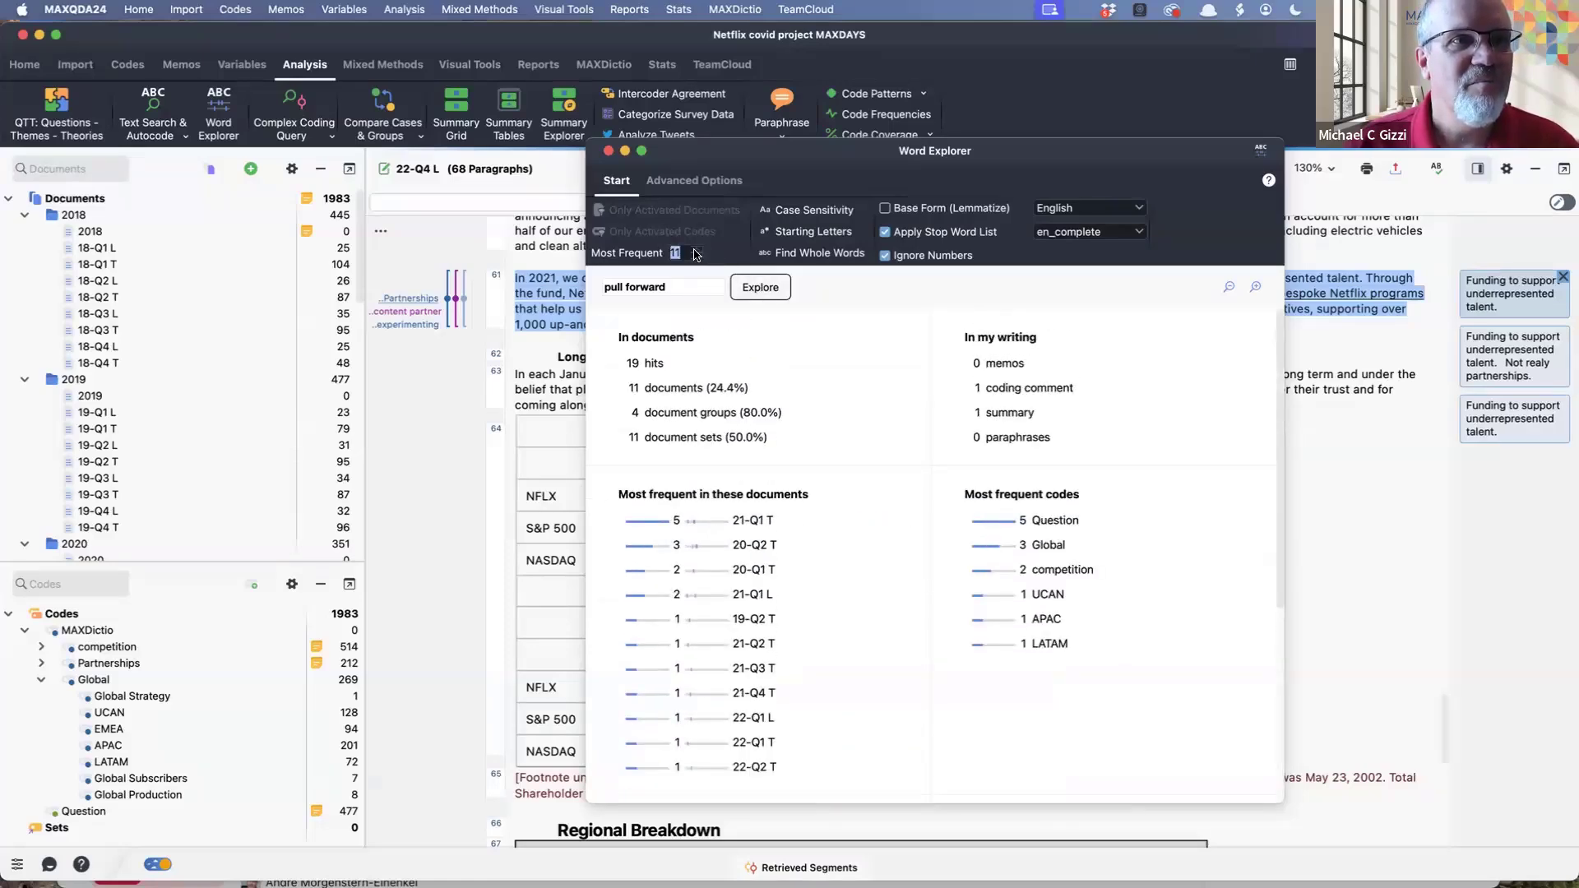
{"action": "left_click", "coordinate": [696, 249]}
{"action": "scroll", "coordinate": [1020, 547], "scroll_direction": "down", "scroll_amount": 5}
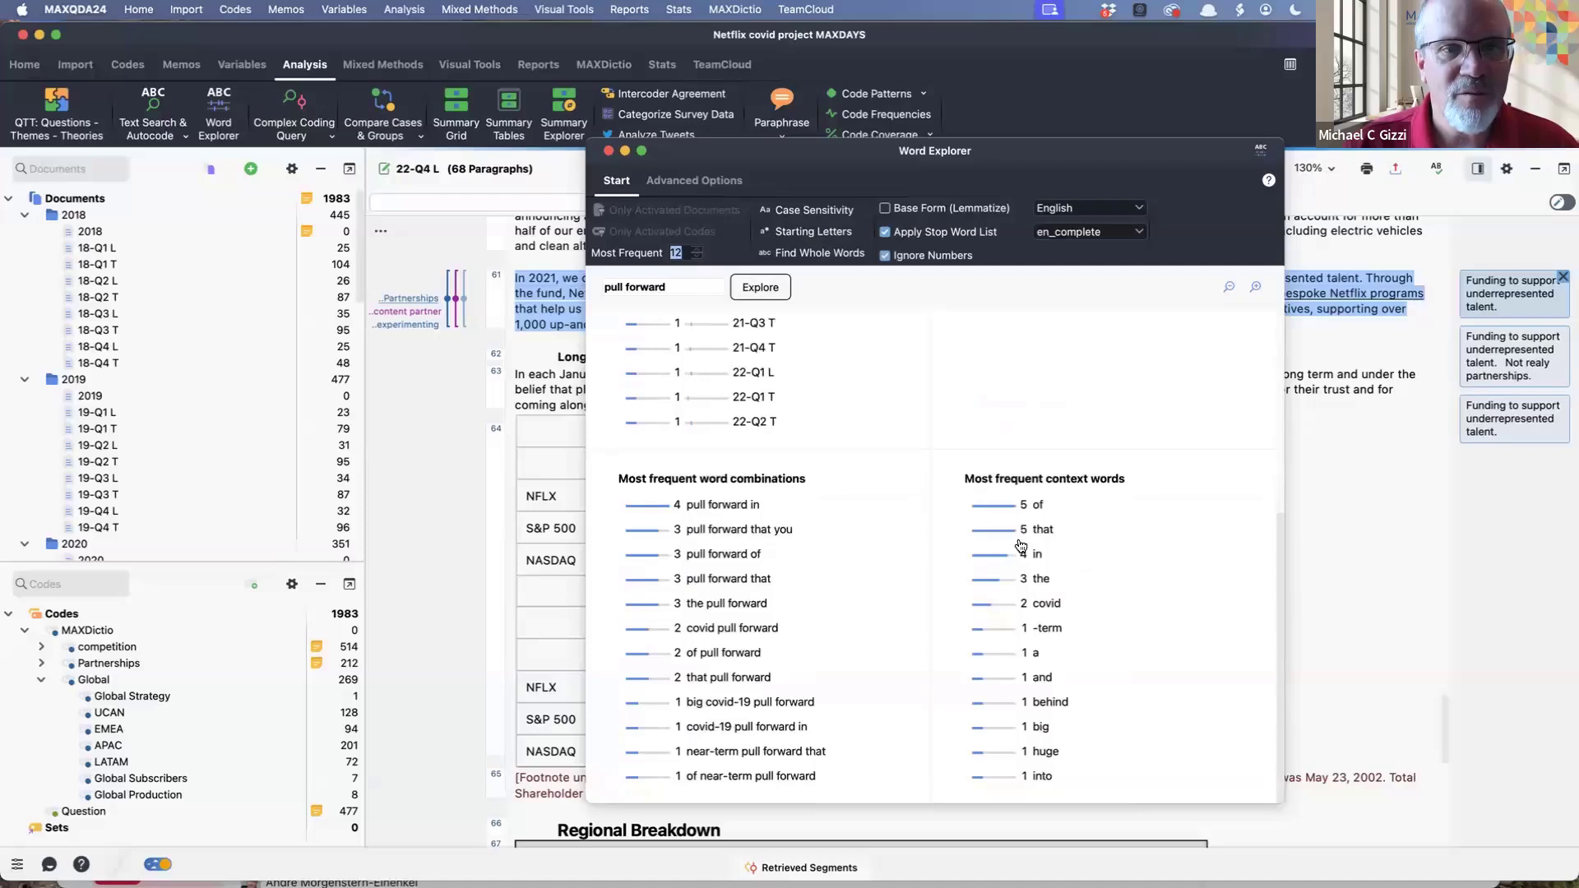
{"action": "scroll", "coordinate": [1020, 547], "scroll_direction": "up", "scroll_amount": 10}
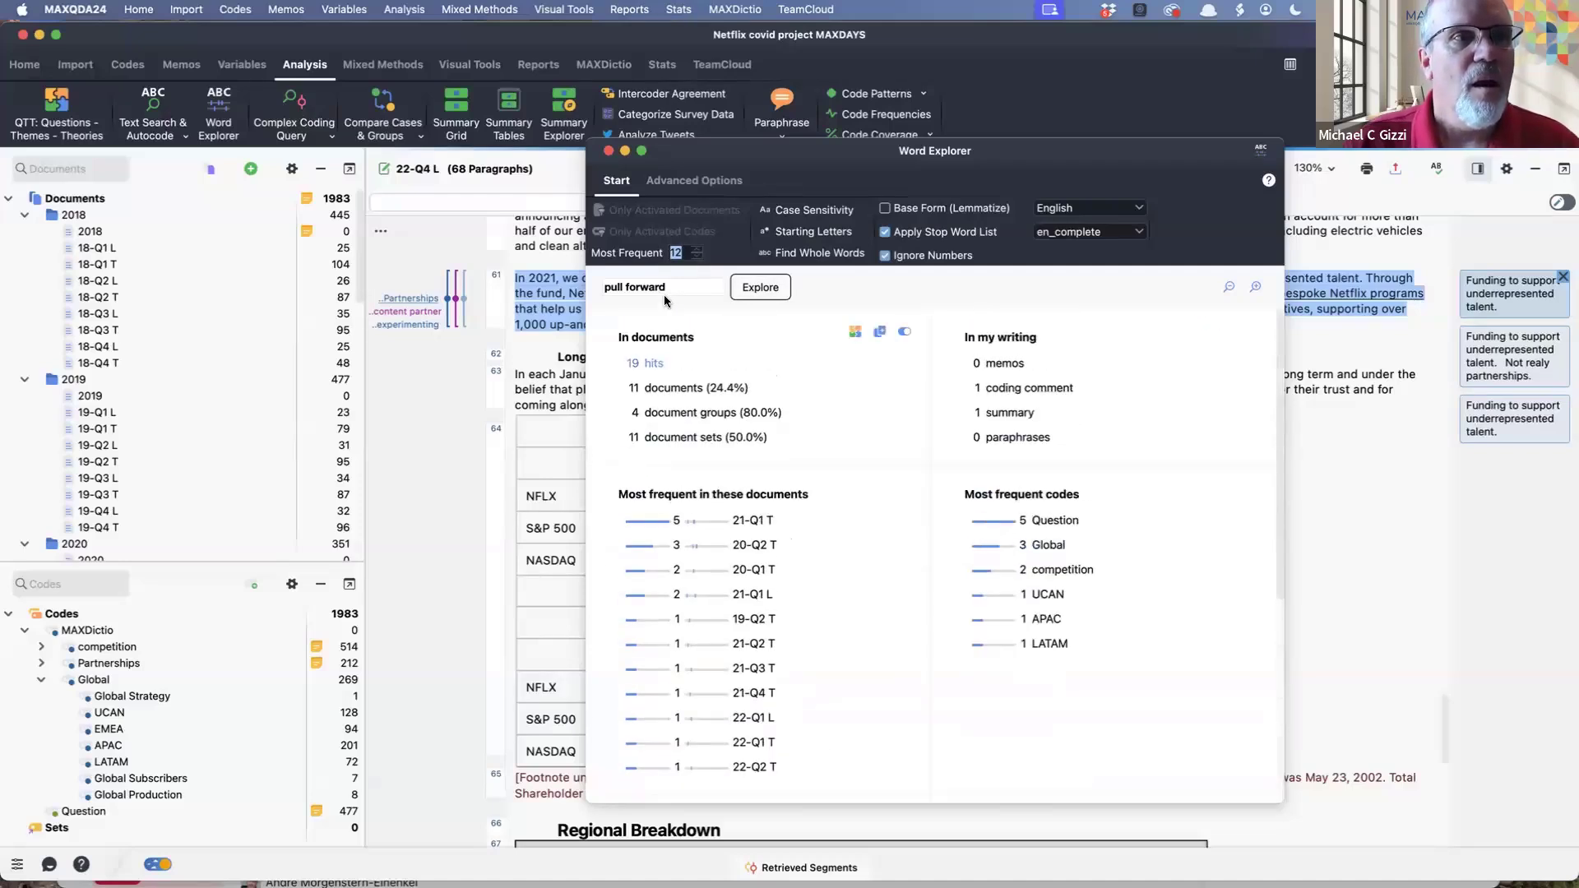
Step: Explore the hyphenated spelling "pull-forward" and examine its most frequent word combinations and context words
{"action": "left_click", "coordinate": [630, 287]}
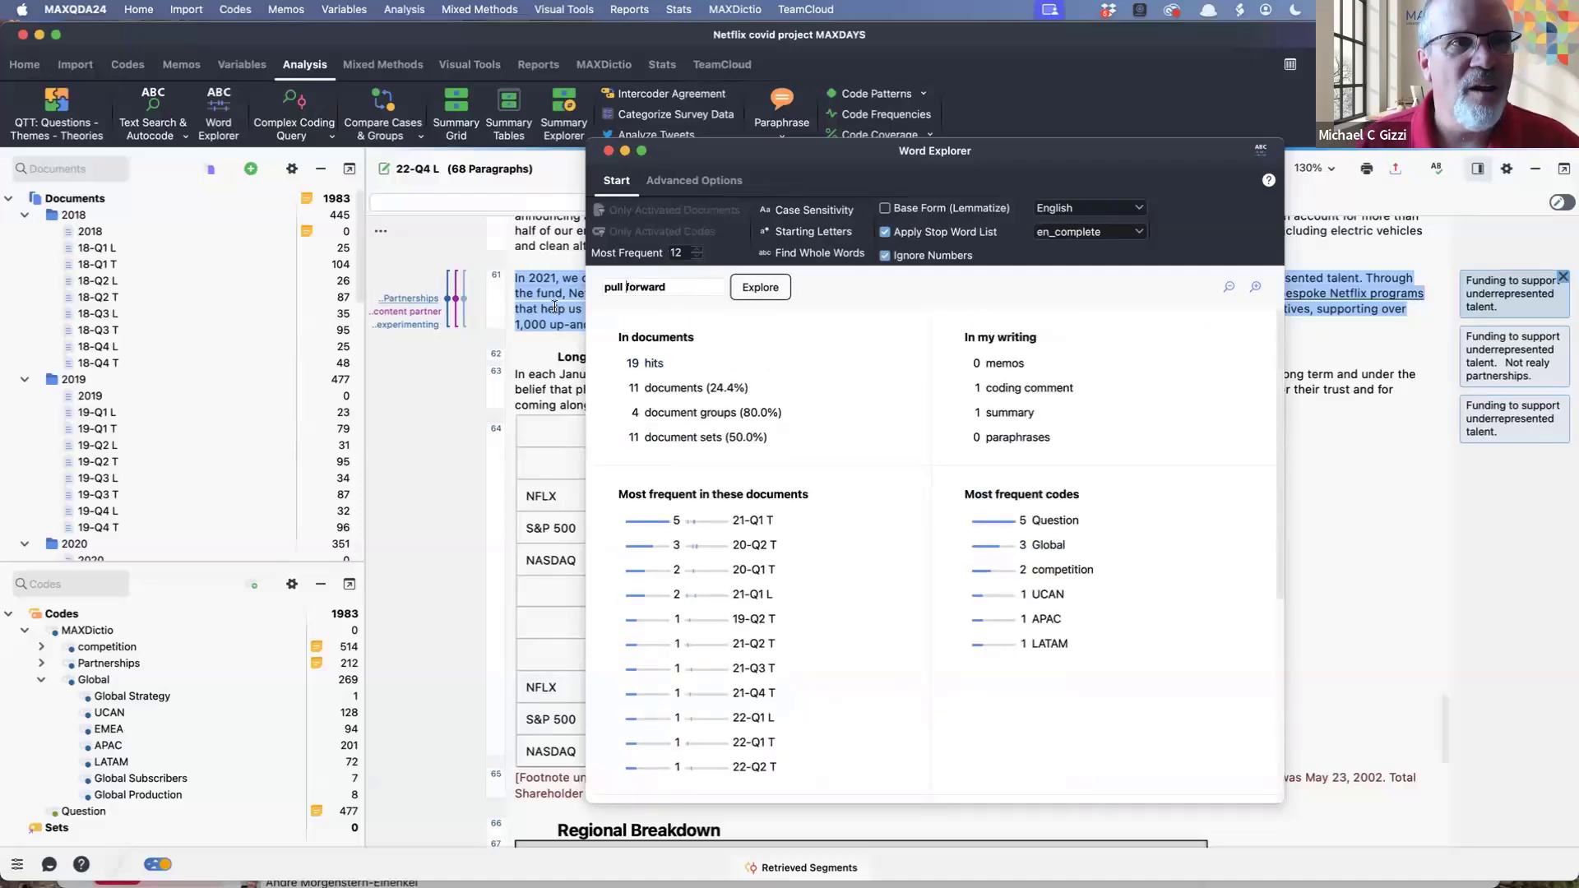
{"action": "key", "text": "BackSpace"}
{"action": "type", "text": "-"}
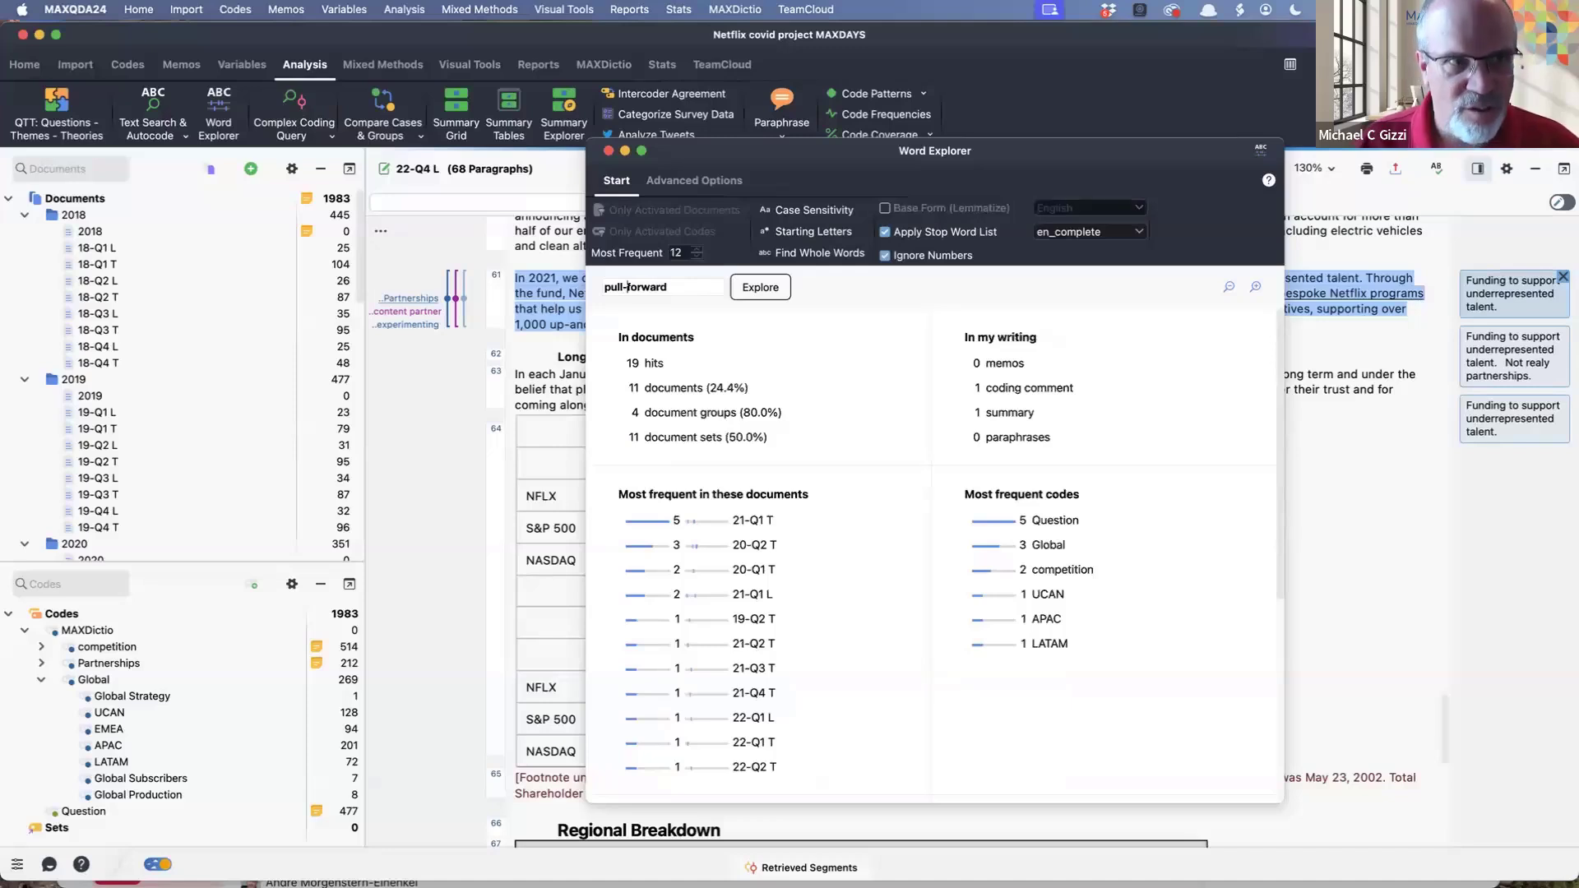
{"action": "left_click", "coordinate": [761, 289]}
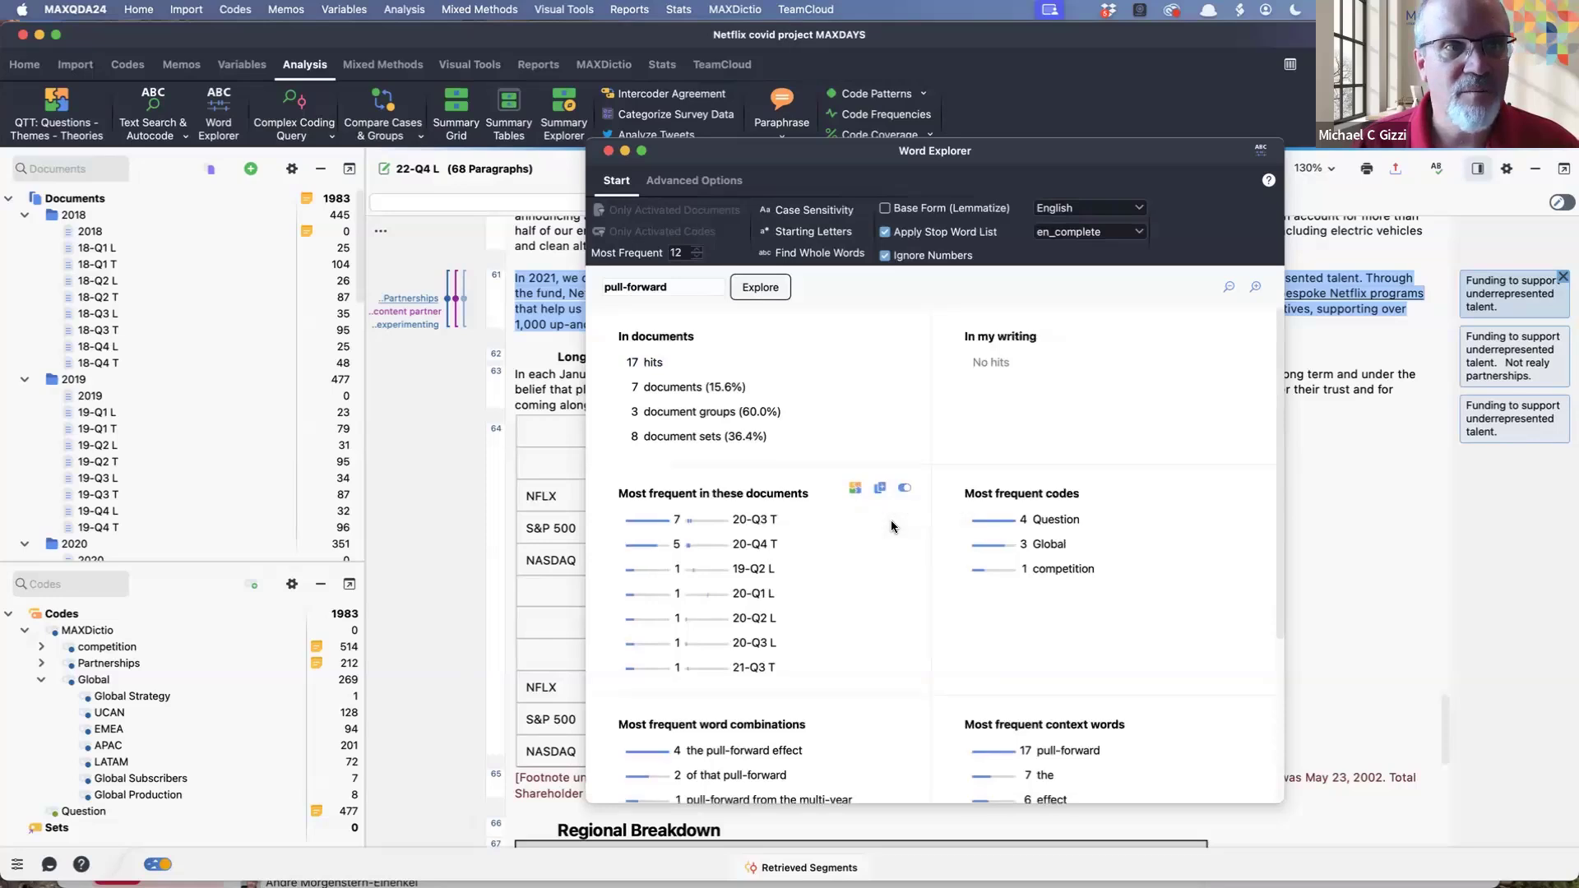
{"action": "scroll", "coordinate": [892, 527], "scroll_direction": "down", "scroll_amount": 5}
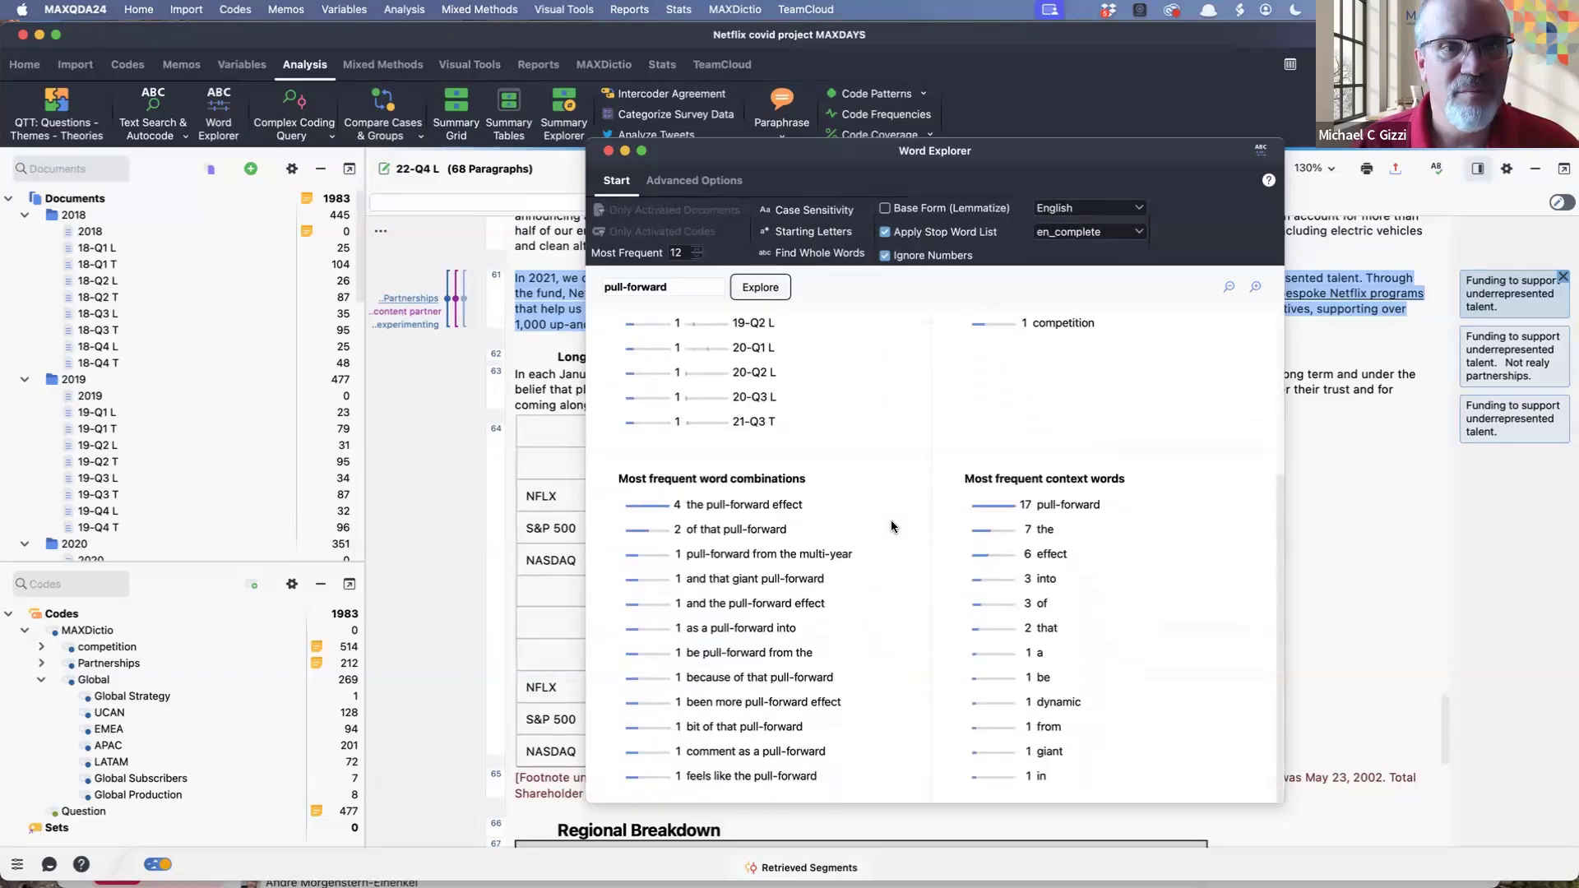
{"action": "scroll", "coordinate": [892, 526], "scroll_direction": "up", "scroll_amount": 5}
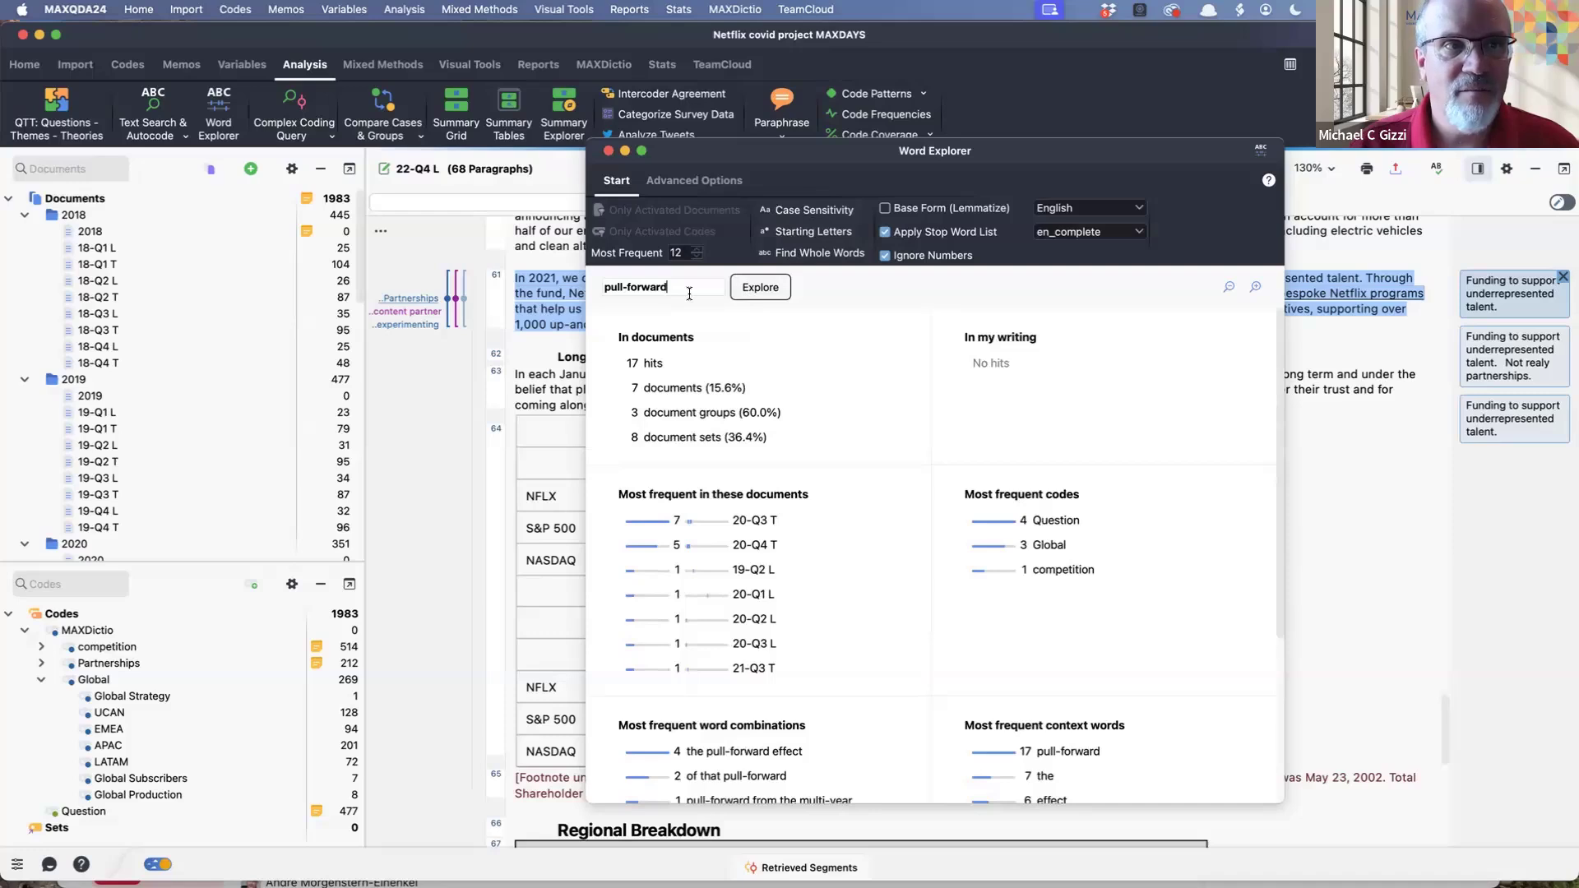
Step: Explore the phrase "original content" across the whole project
{"action": "left_click_drag", "start_coordinate": [689, 293], "coordinate": [555, 271]}
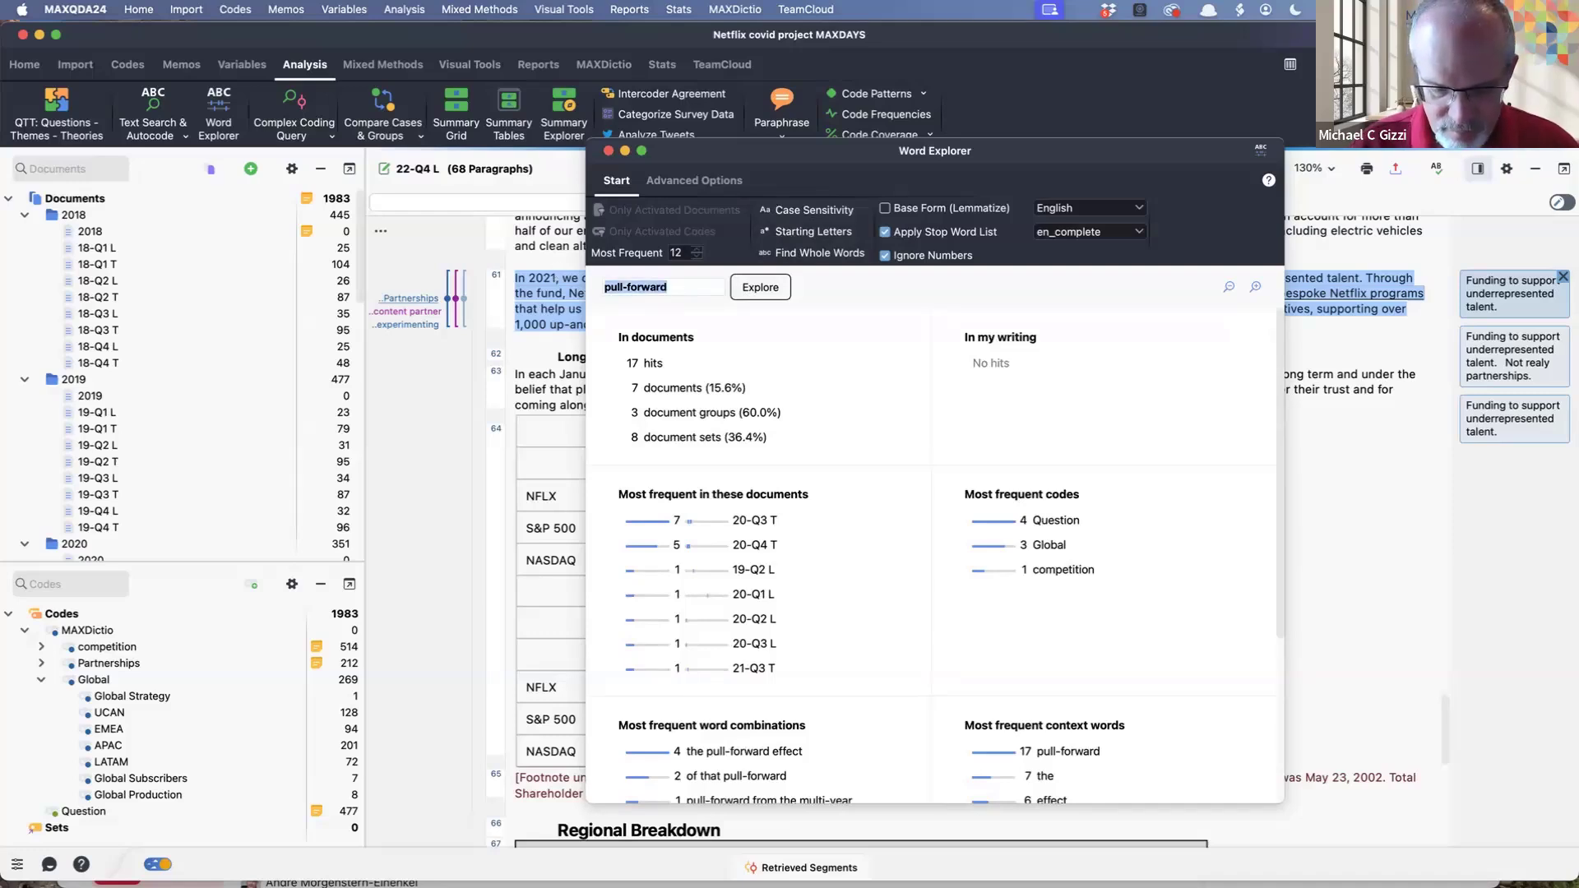
{"action": "type", "text": "original content"}
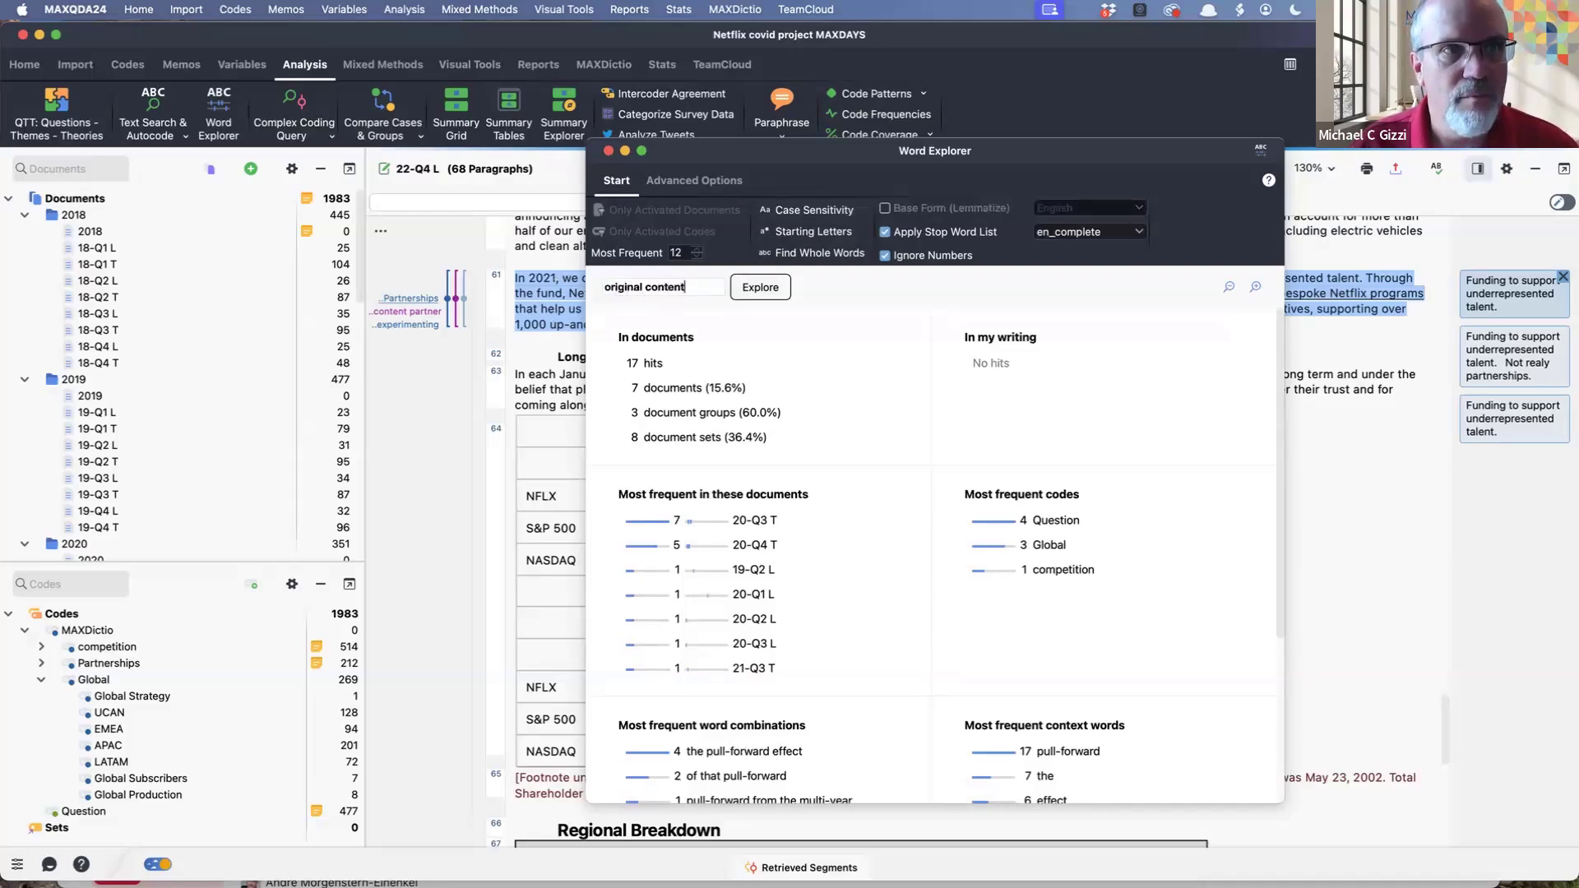
{"action": "key", "text": "Return"}
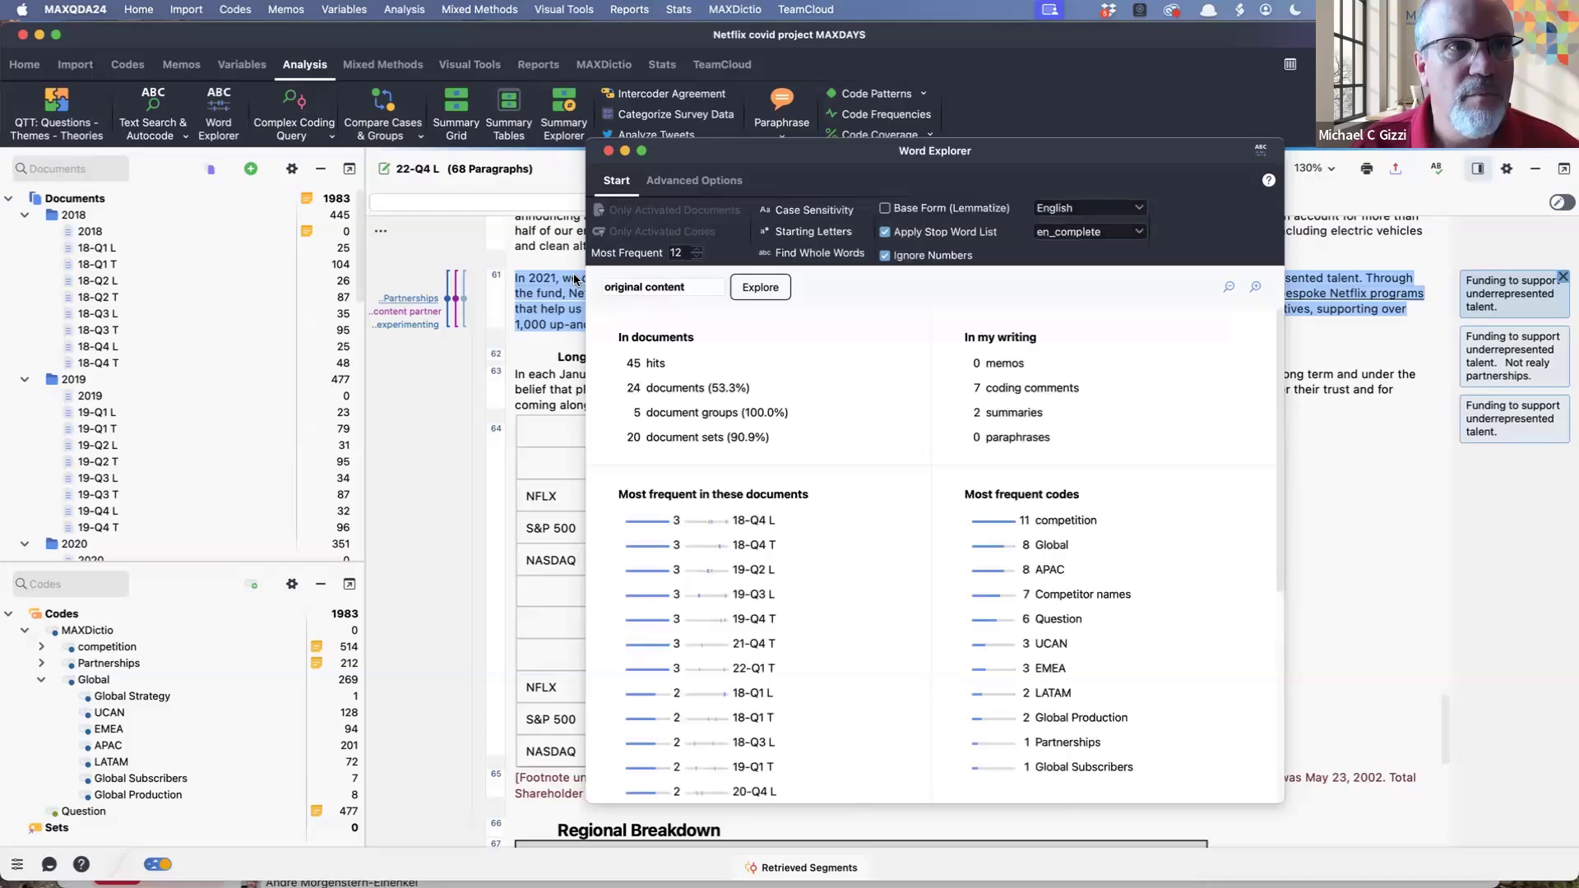
Step: Activate all documents that contain "original content" and reset the document activation
{"action": "left_click", "coordinate": [678, 392]}
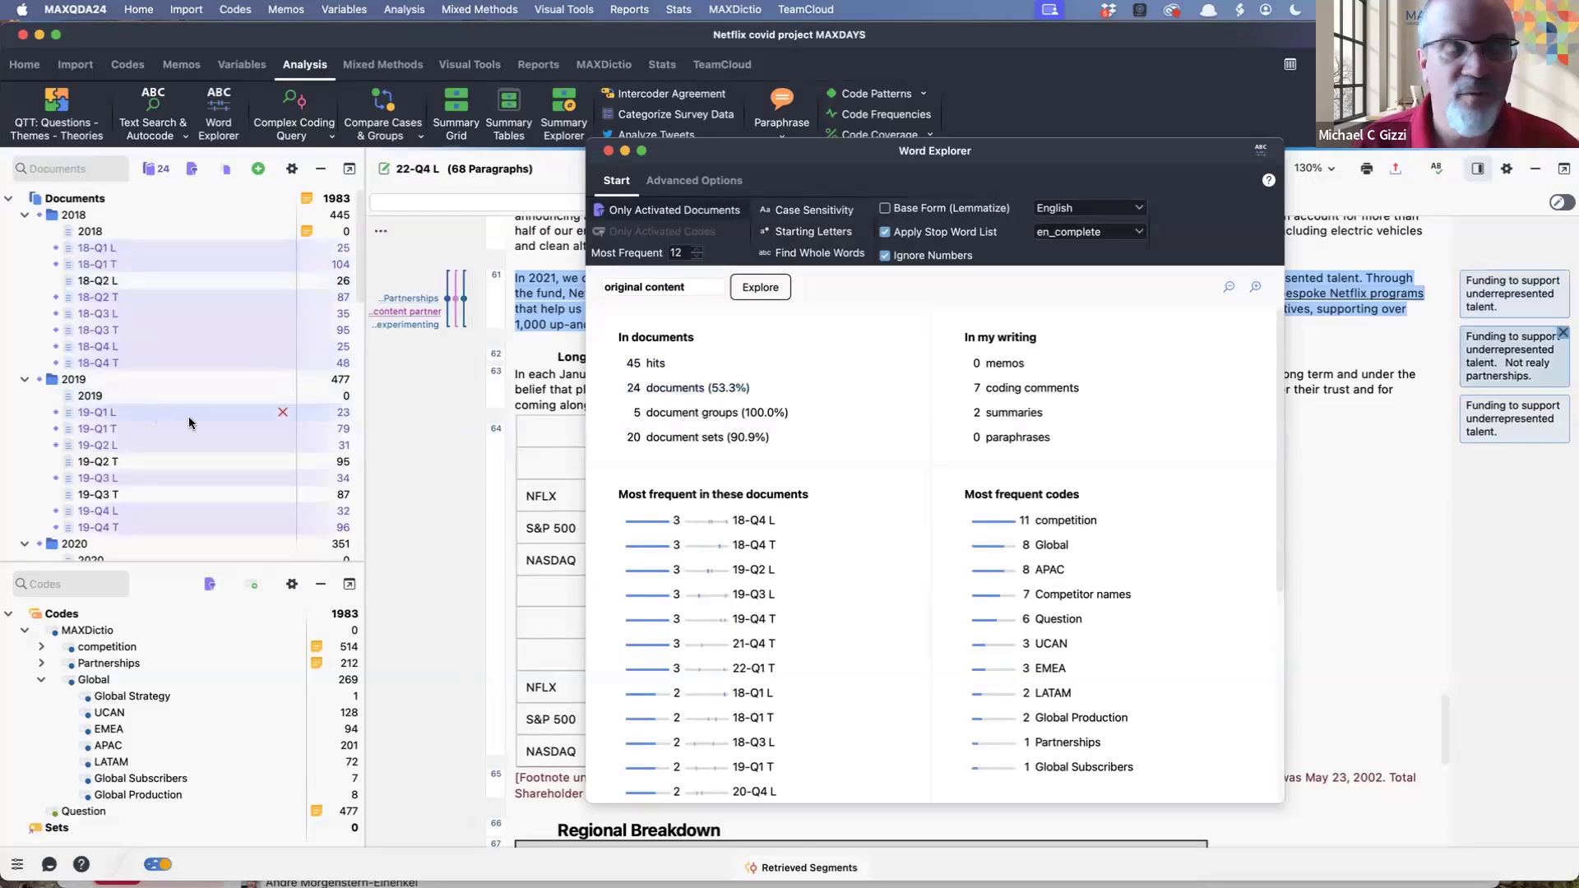
{"action": "left_click", "coordinate": [213, 417]}
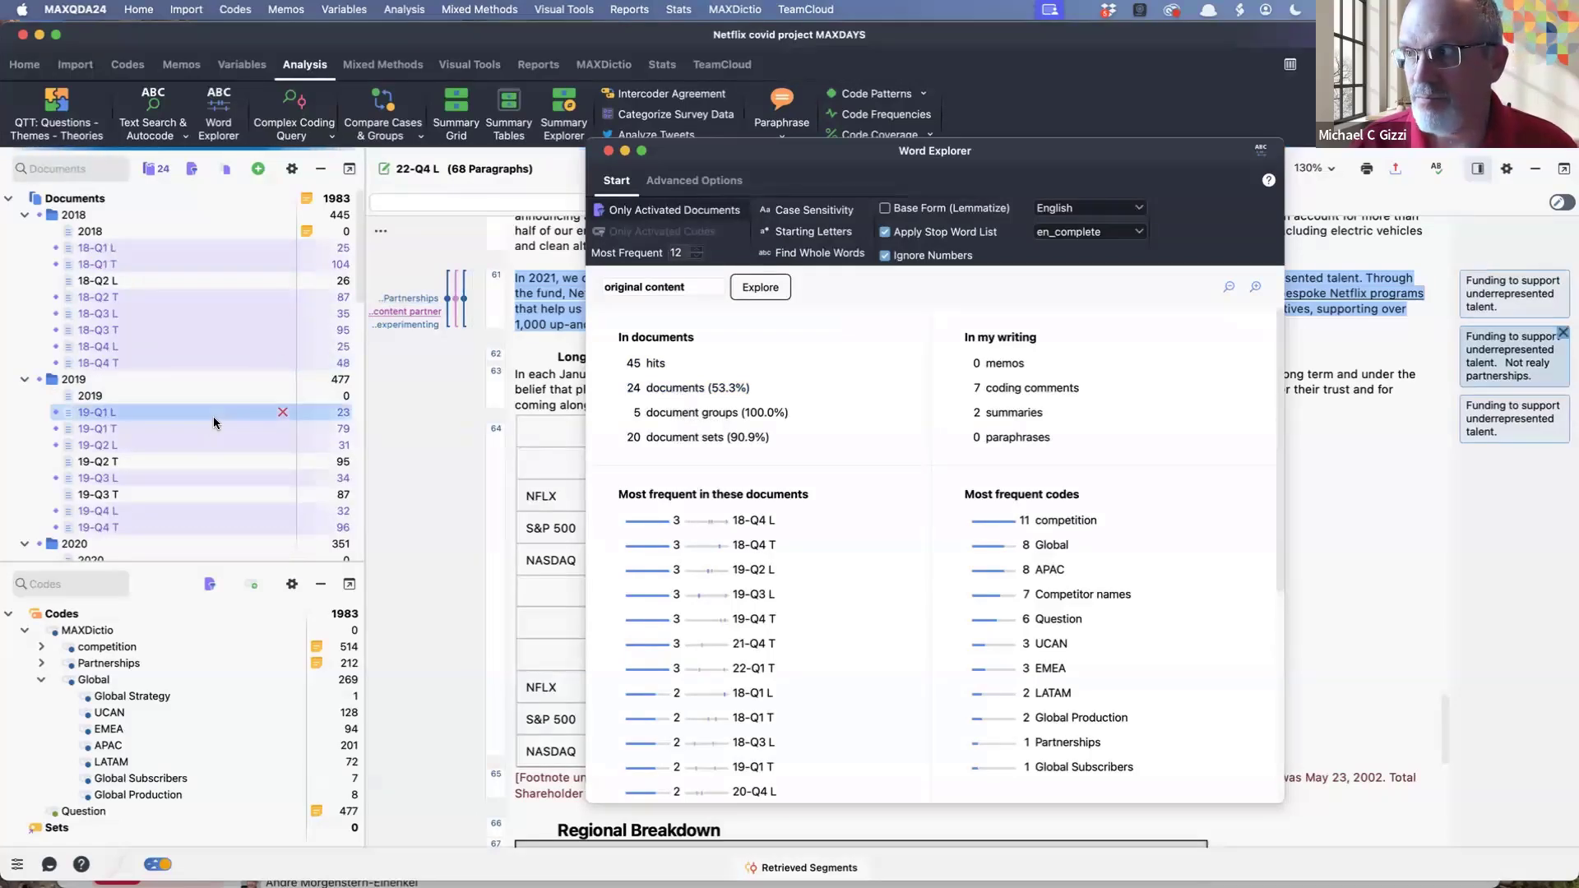
{"action": "left_click", "coordinate": [155, 167]}
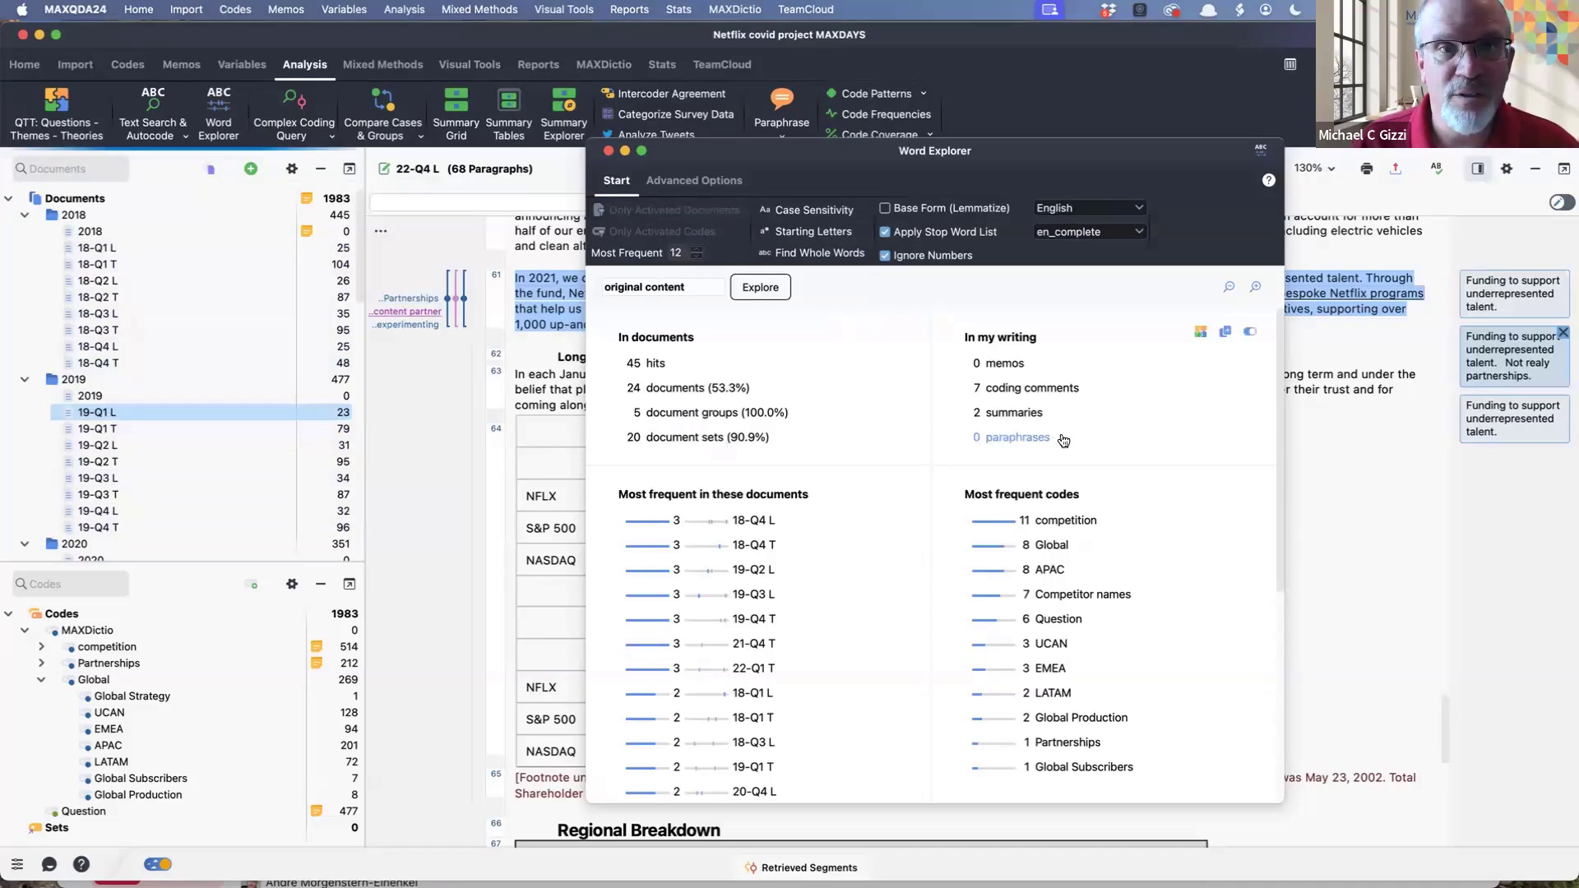
Step: List the coding comments that mention "original content" and move their window below the search term
{"action": "left_click", "coordinate": [1045, 390]}
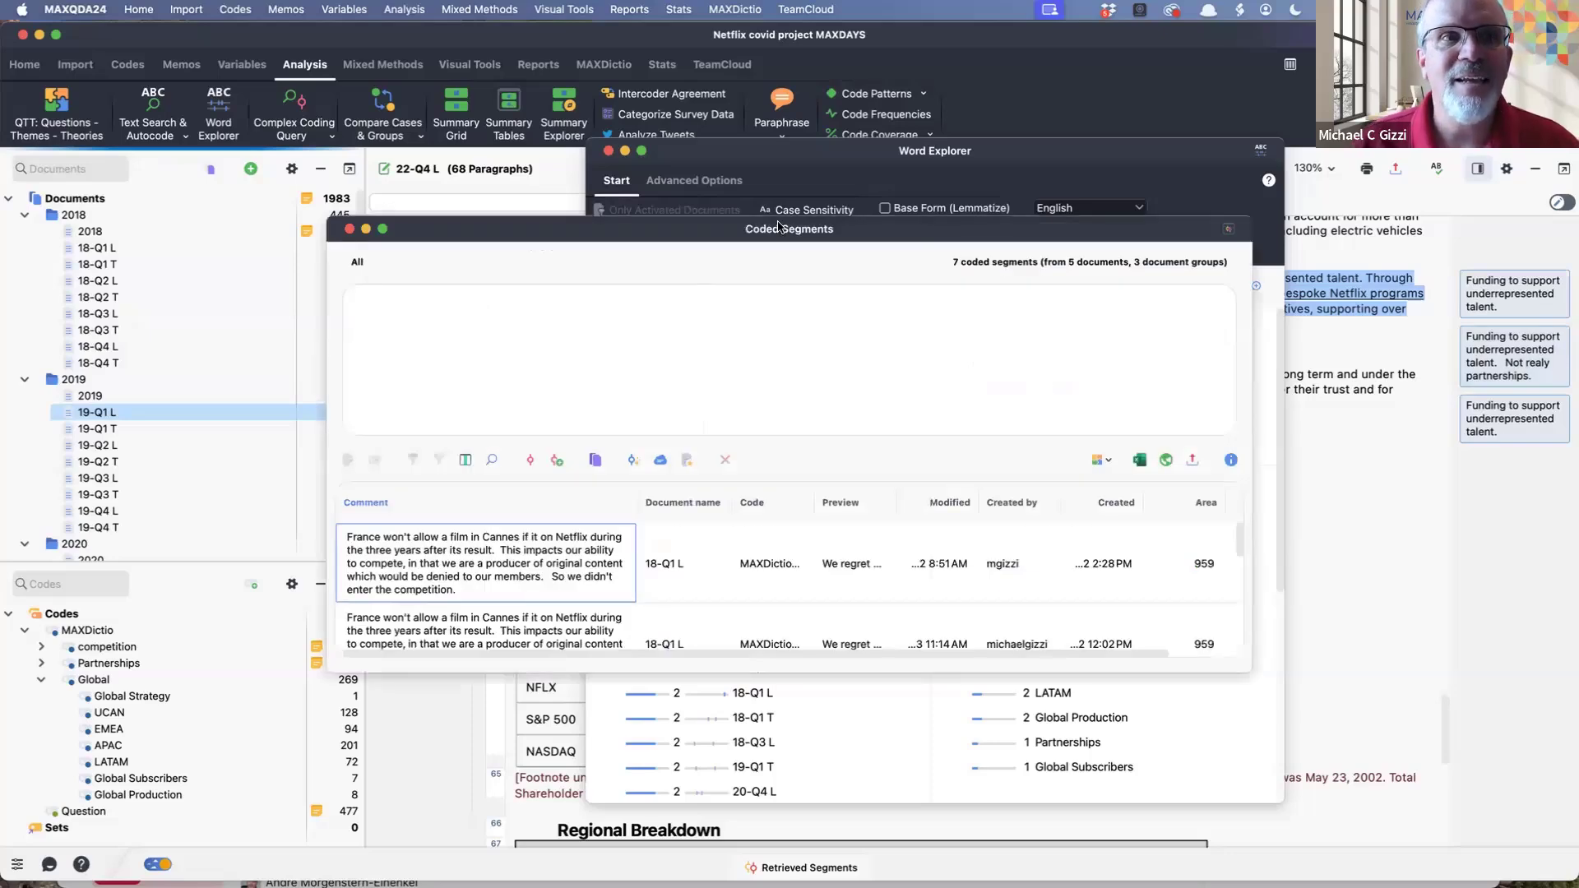
{"action": "left_click_drag", "start_coordinate": [815, 229], "coordinate": [929, 346]}
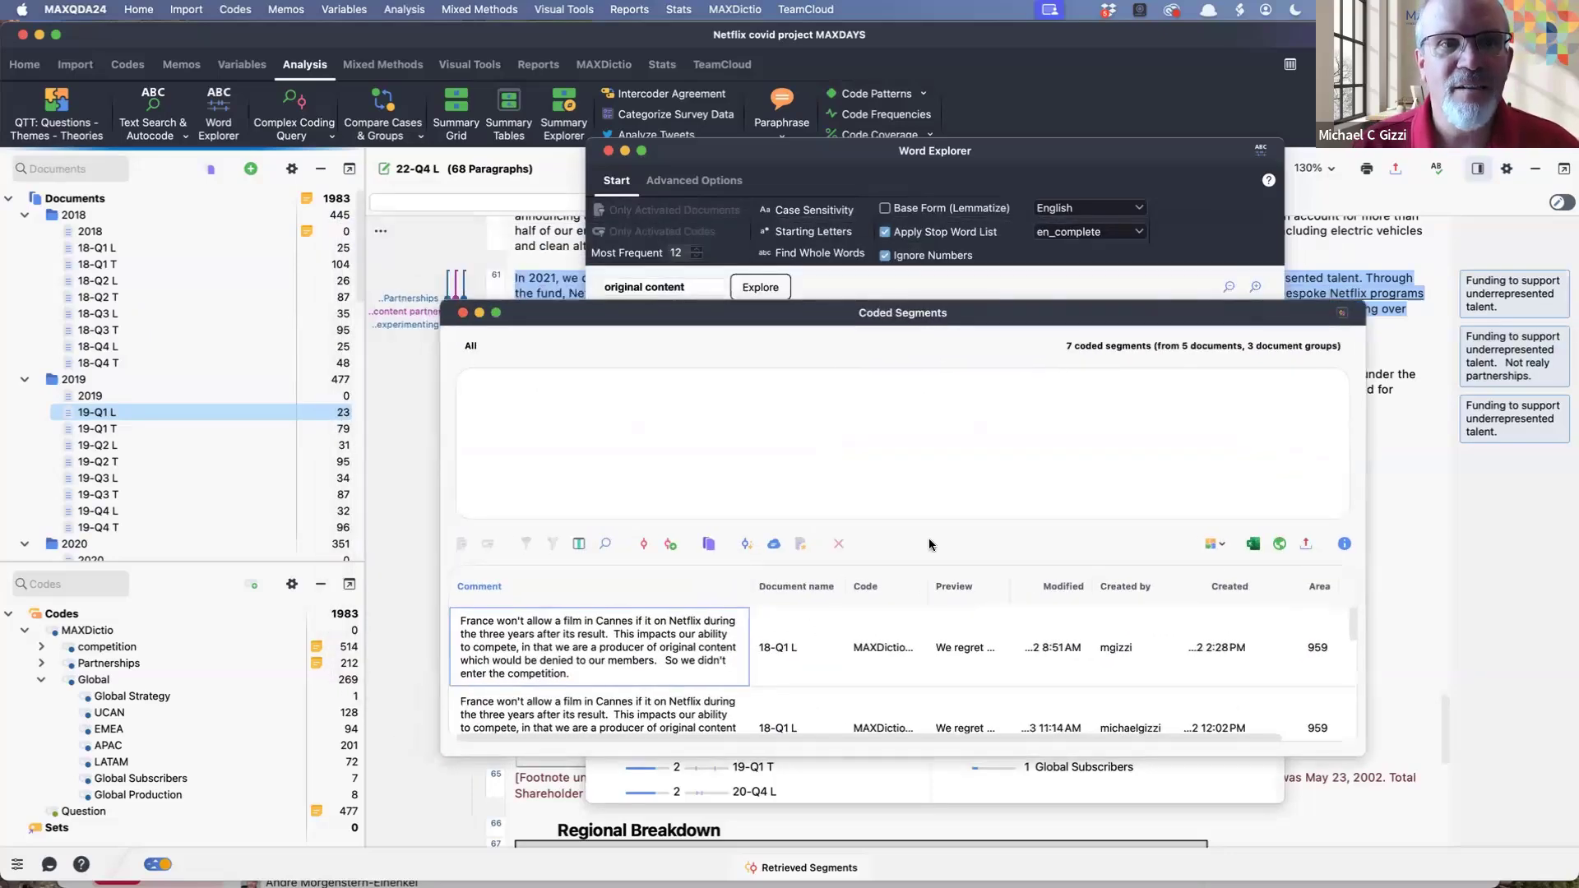
Step: Examine the 18-Q1 L segment about the Cannes film festival together with its coding comment
{"action": "left_click", "coordinate": [877, 648]}
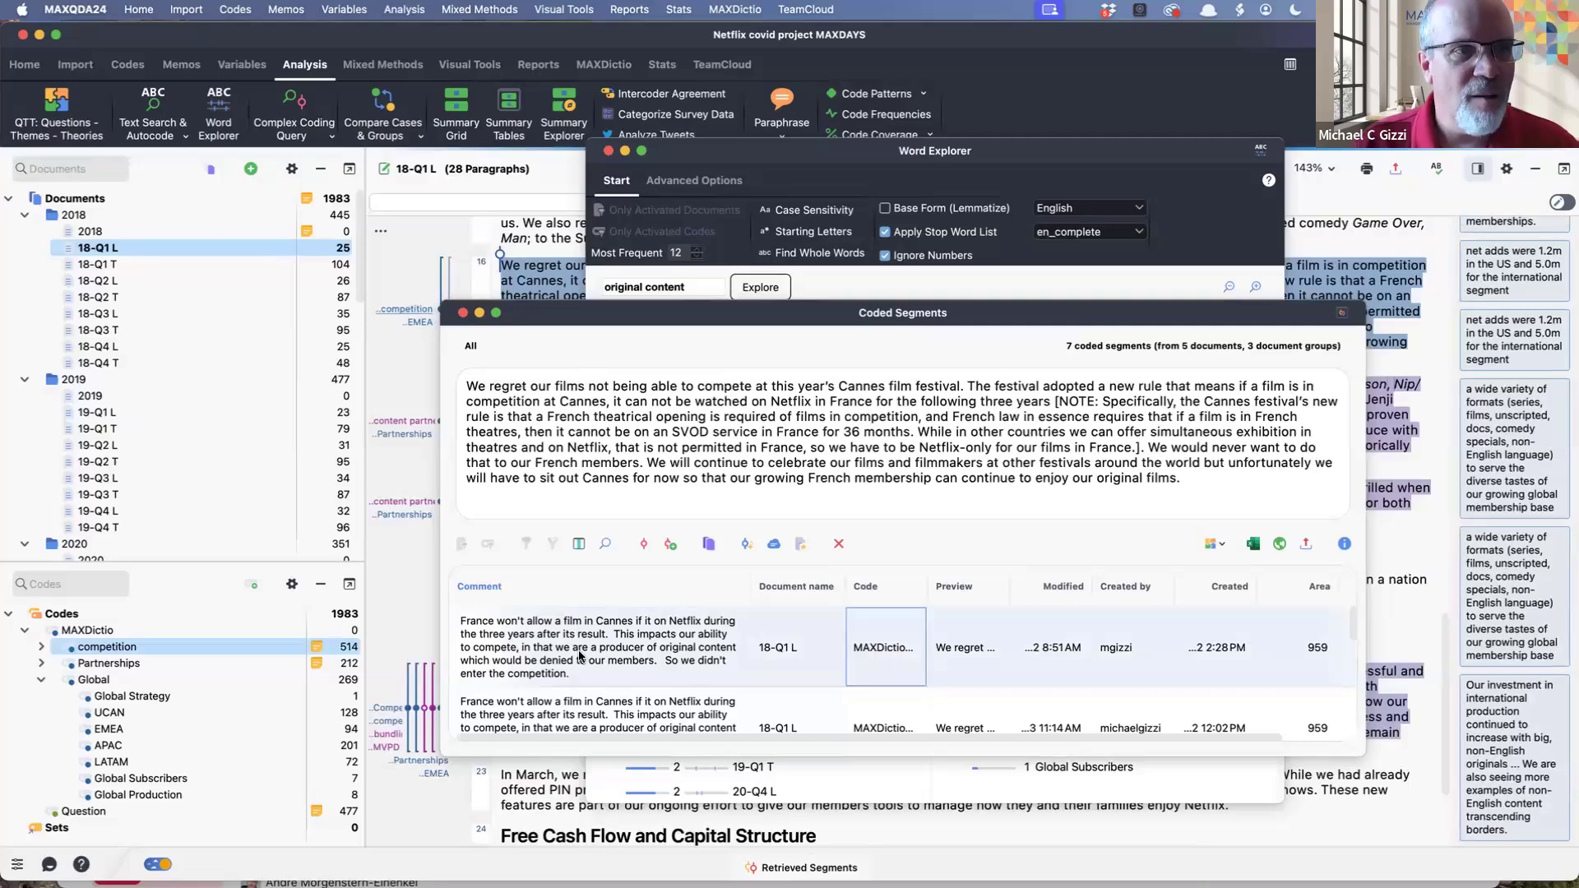
{"action": "left_click", "coordinate": [663, 651]}
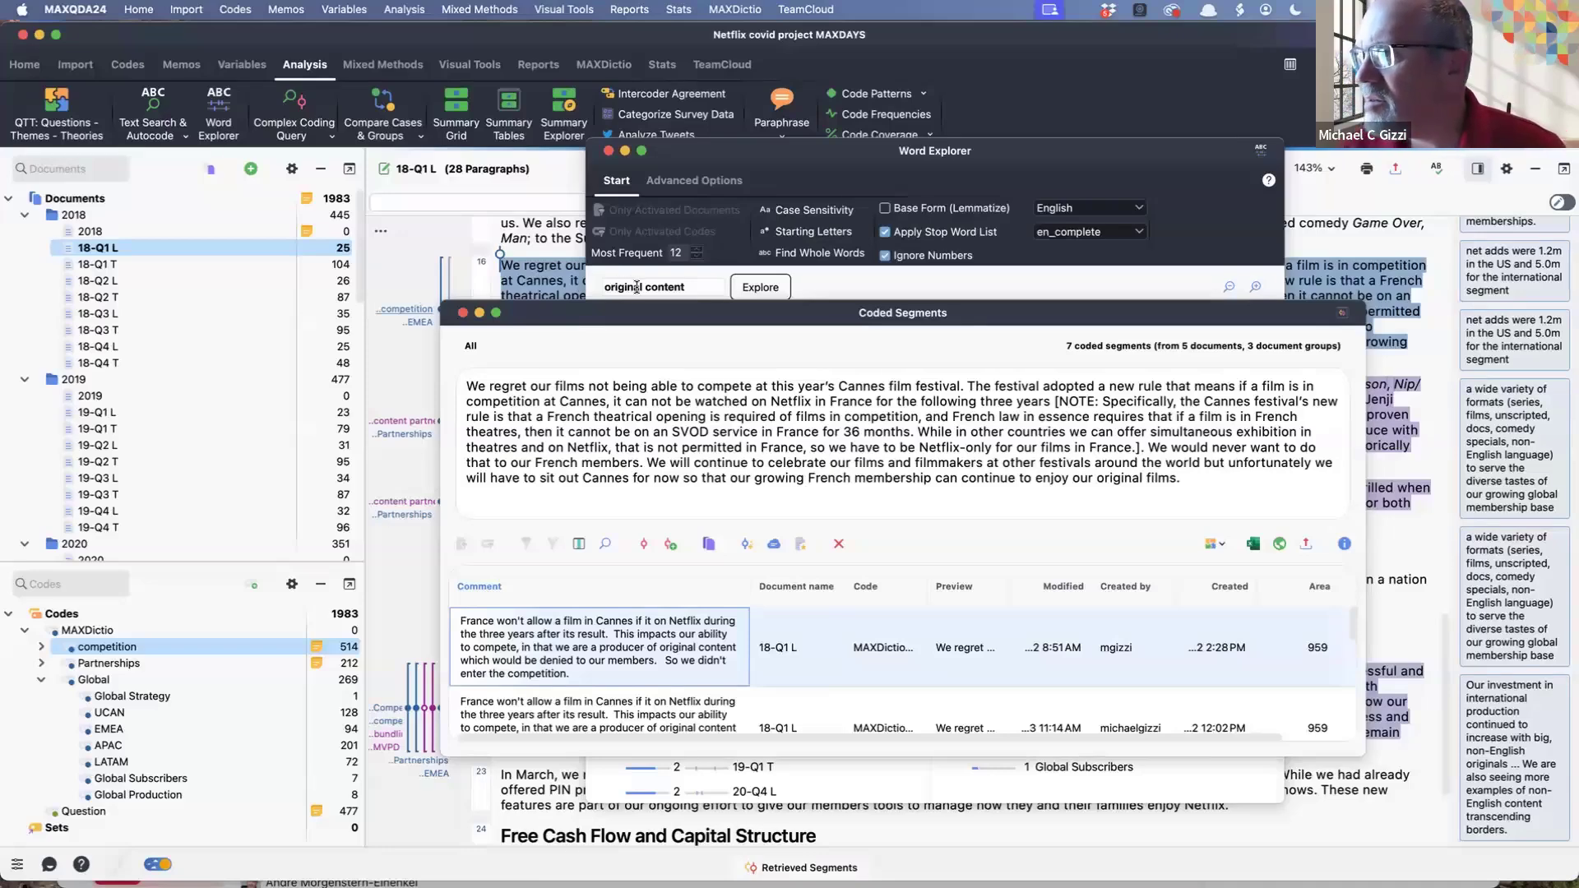
Step: Shorten the Word Explorer term to the wildcard form "content*" and explore it
{"action": "left_click_drag", "start_coordinate": [642, 287], "coordinate": [553, 279]}
{"action": "key", "text": "BackSpace"}
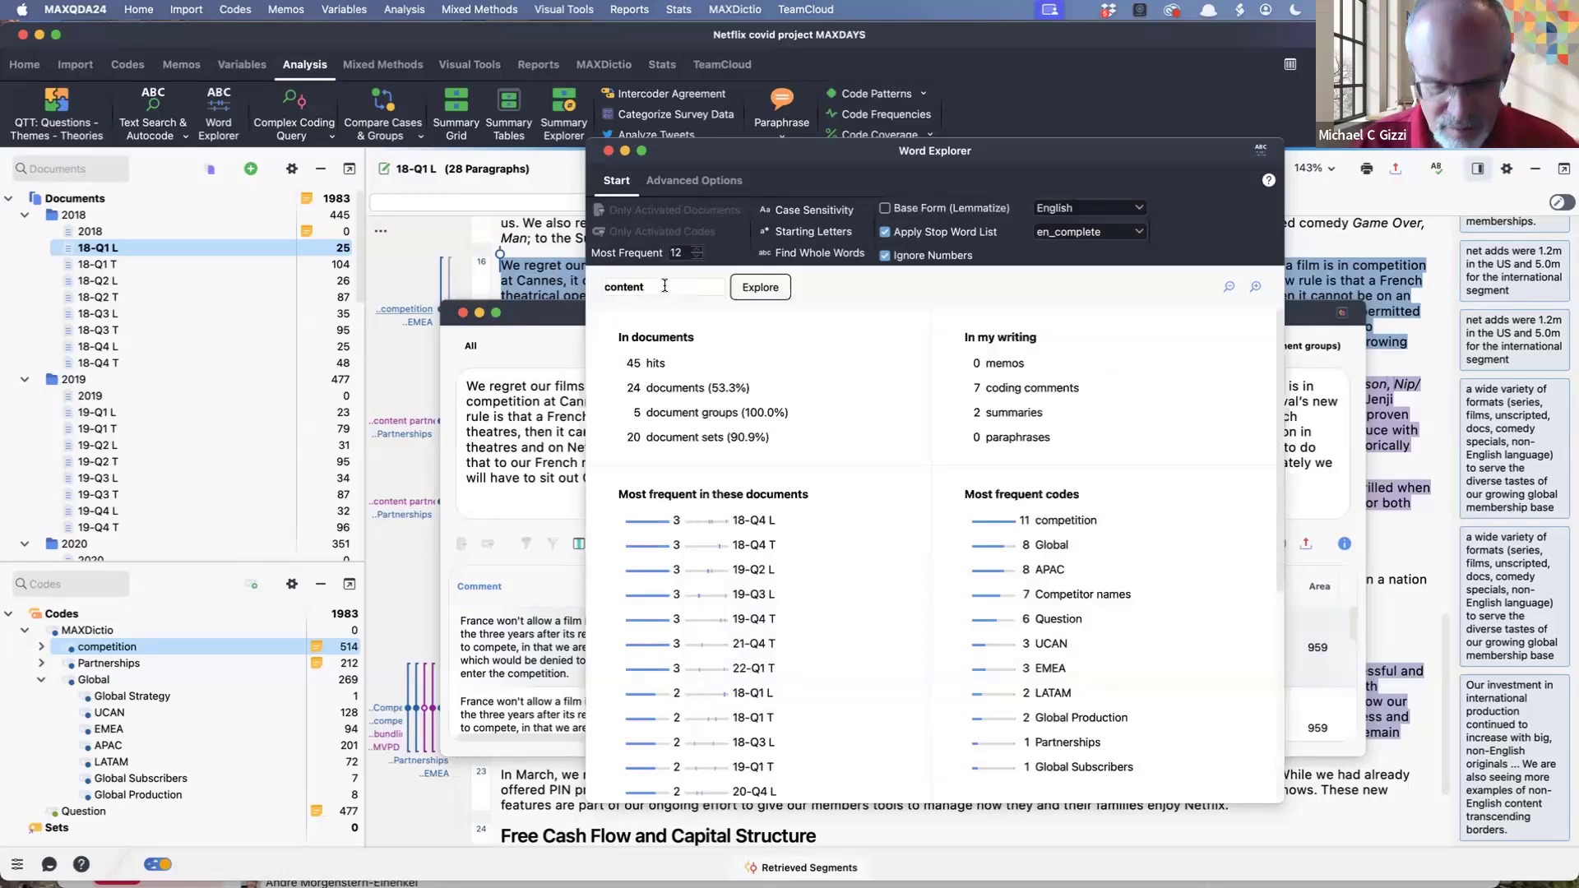
{"action": "type", "text": "*"}
{"action": "key", "text": "Return"}
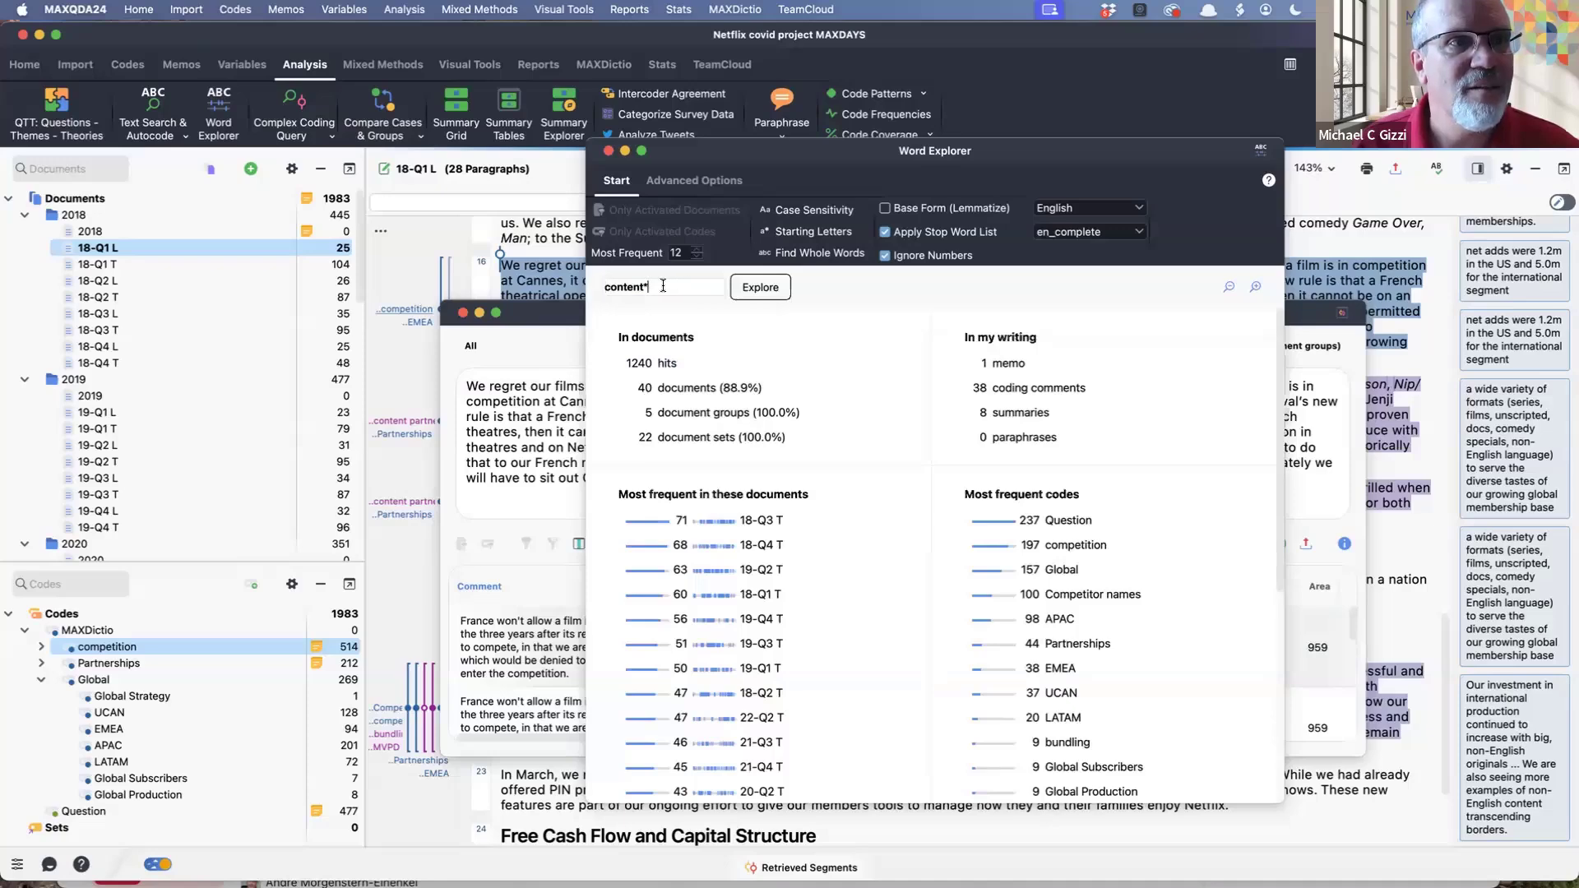
Step: Explore "content" without the wildcard for comparison, return to "content*" and review its results
{"action": "key", "text": "BackSpace"}
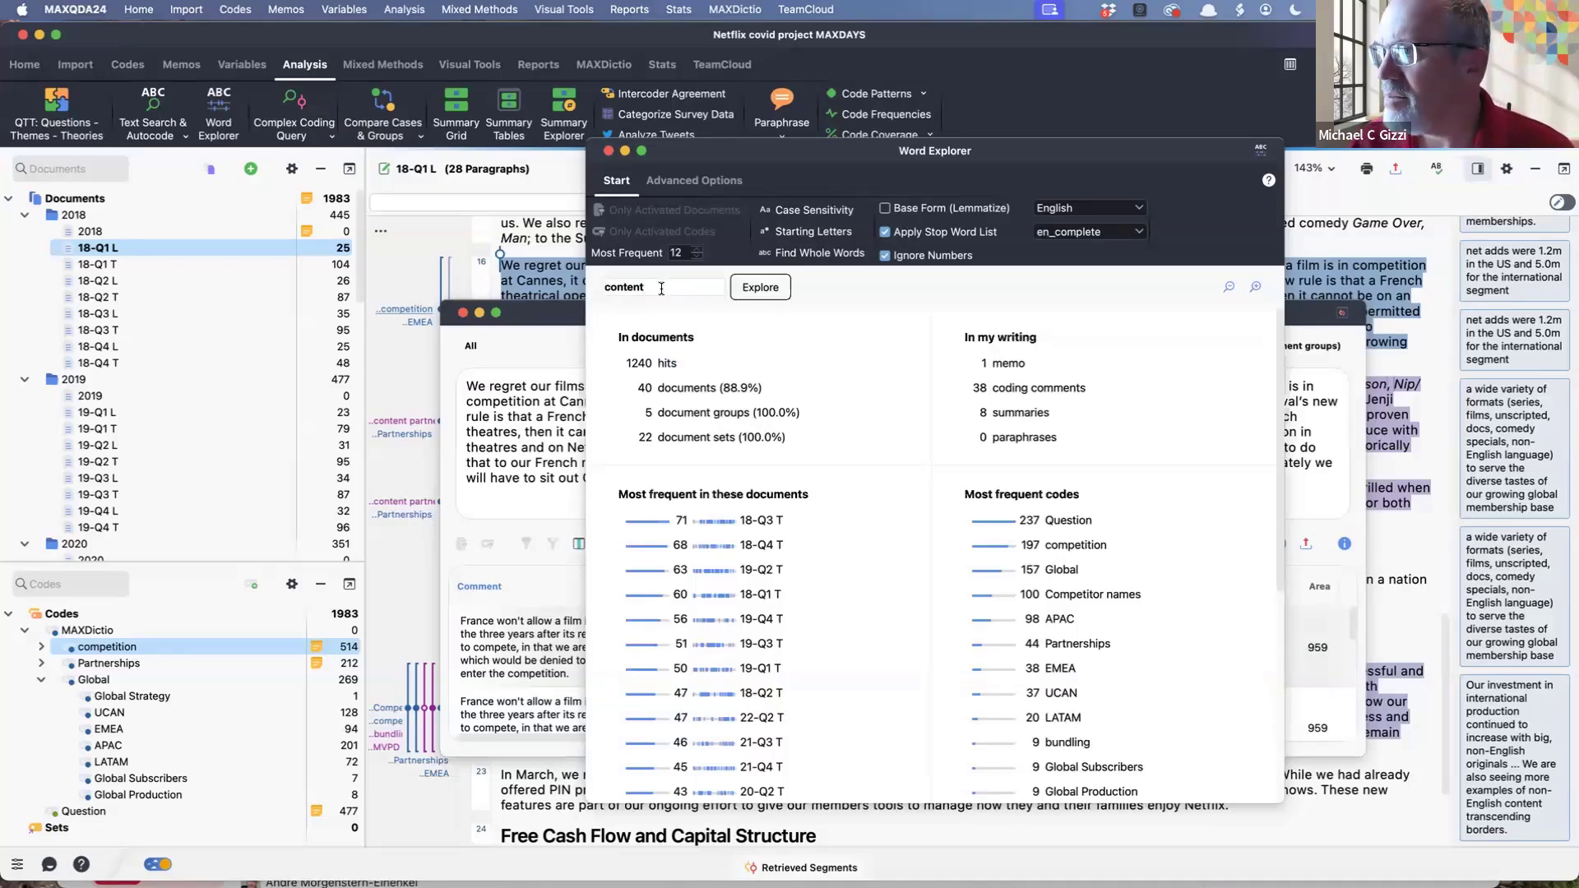
{"action": "key", "text": "Return"}
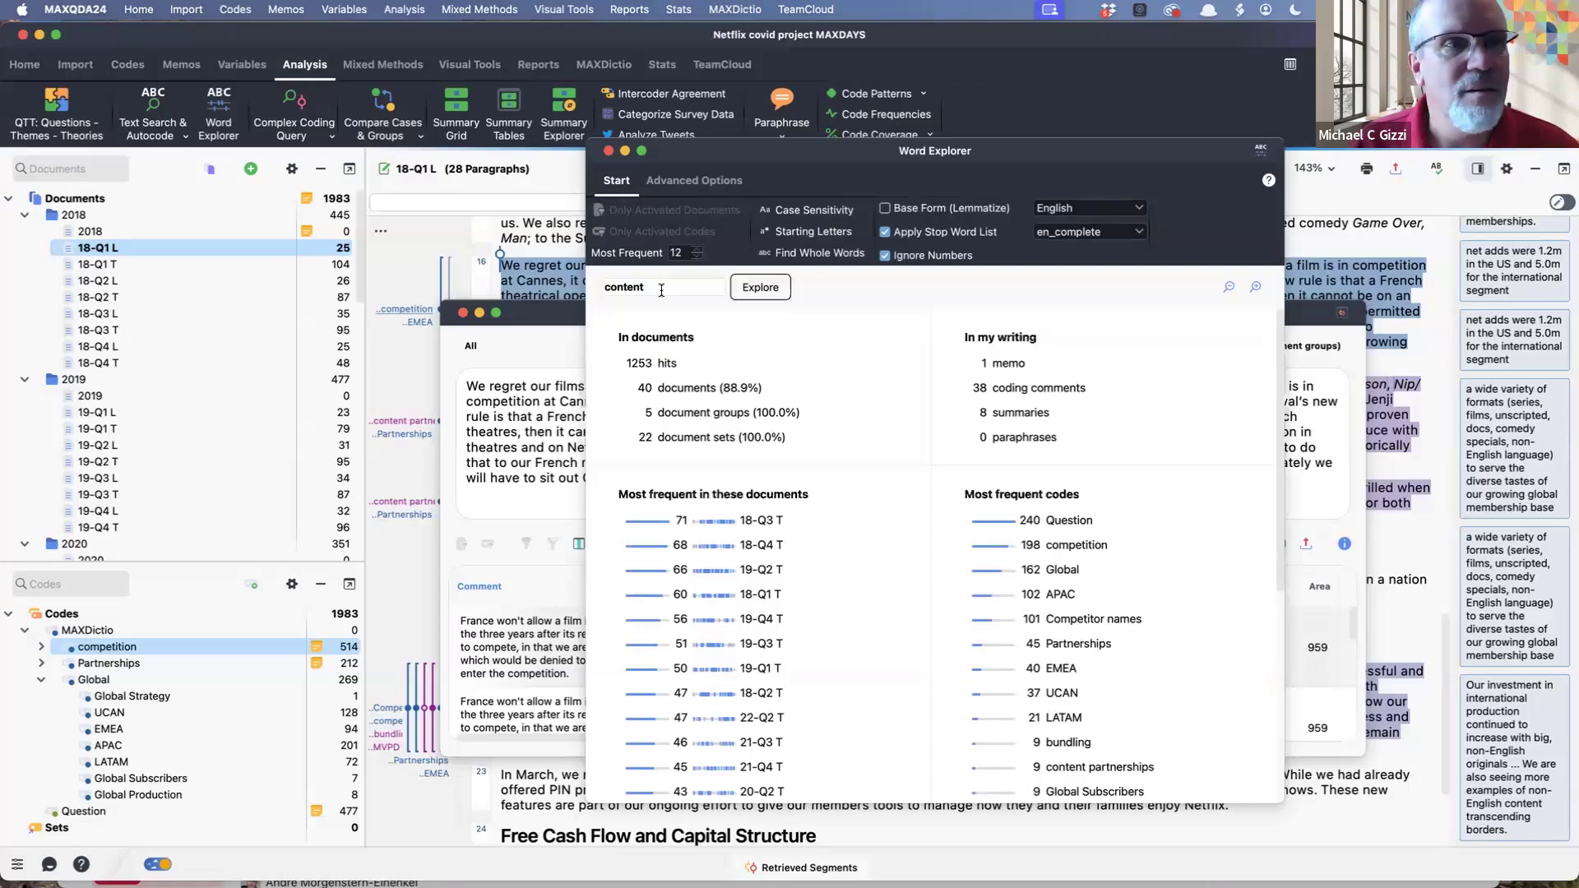
{"action": "type", "text": "*"}
{"action": "key", "text": "Return"}
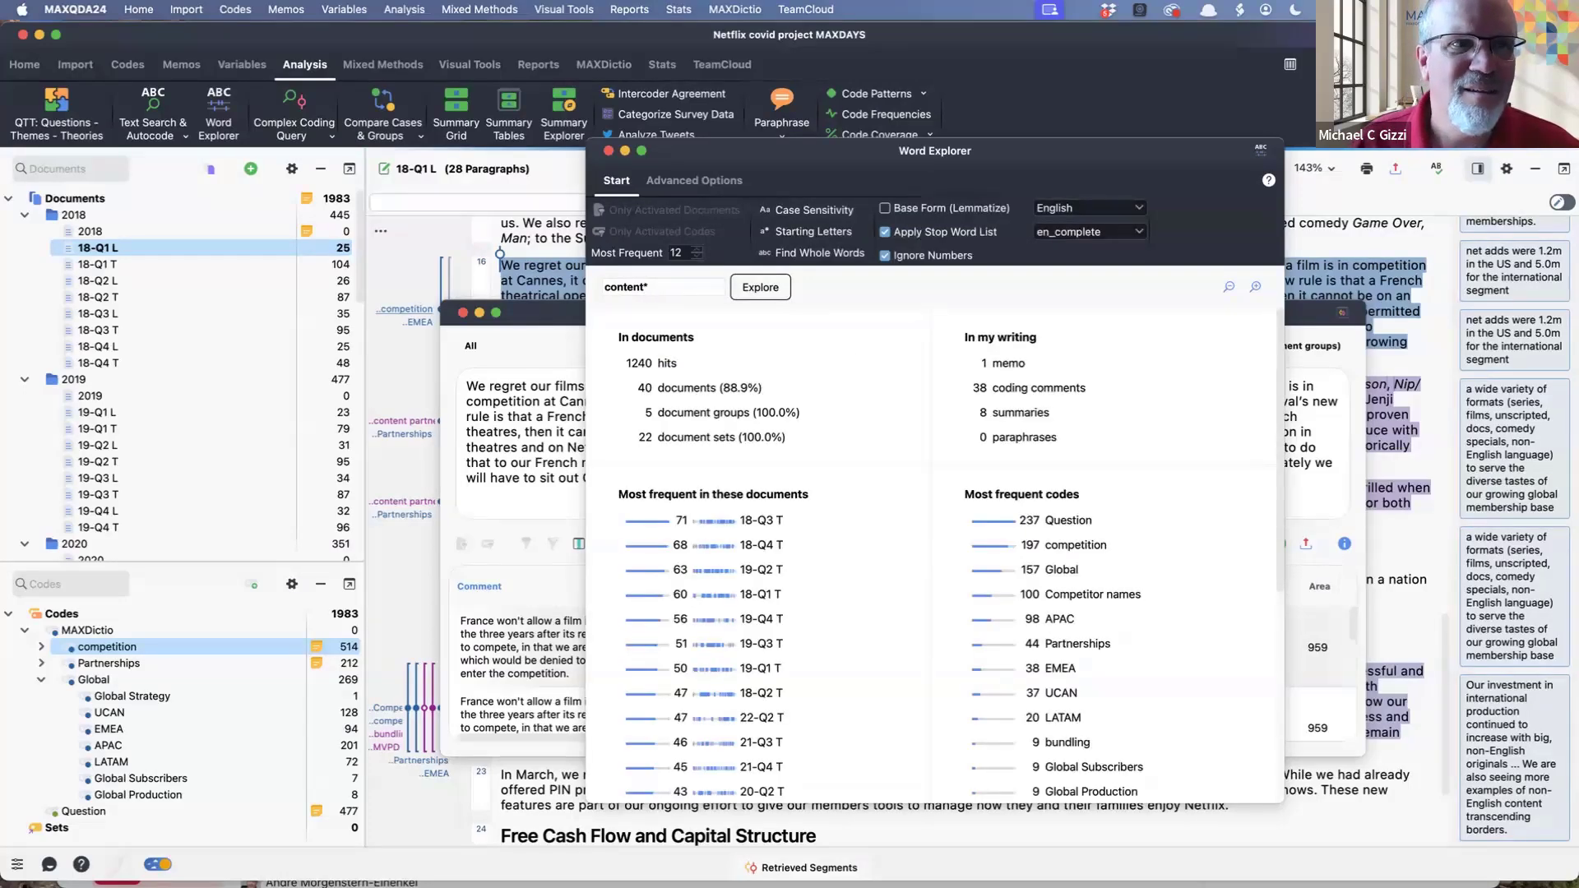
{"action": "triple_click", "coordinate": [677, 293]}
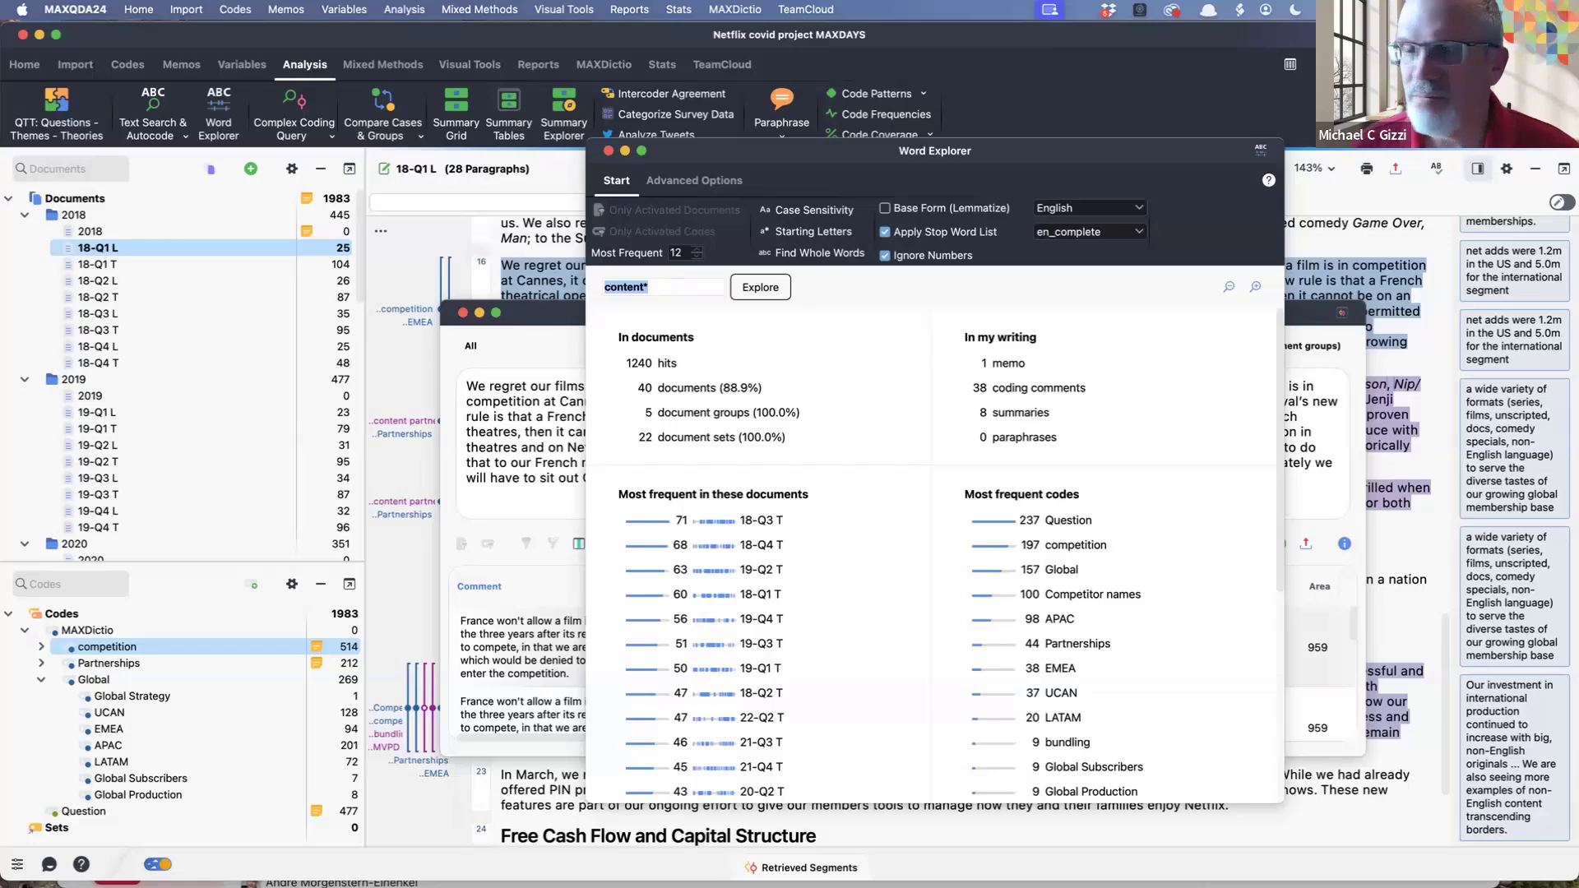
{"action": "scroll", "coordinate": [787, 426], "scroll_direction": "down", "scroll_amount": 1}
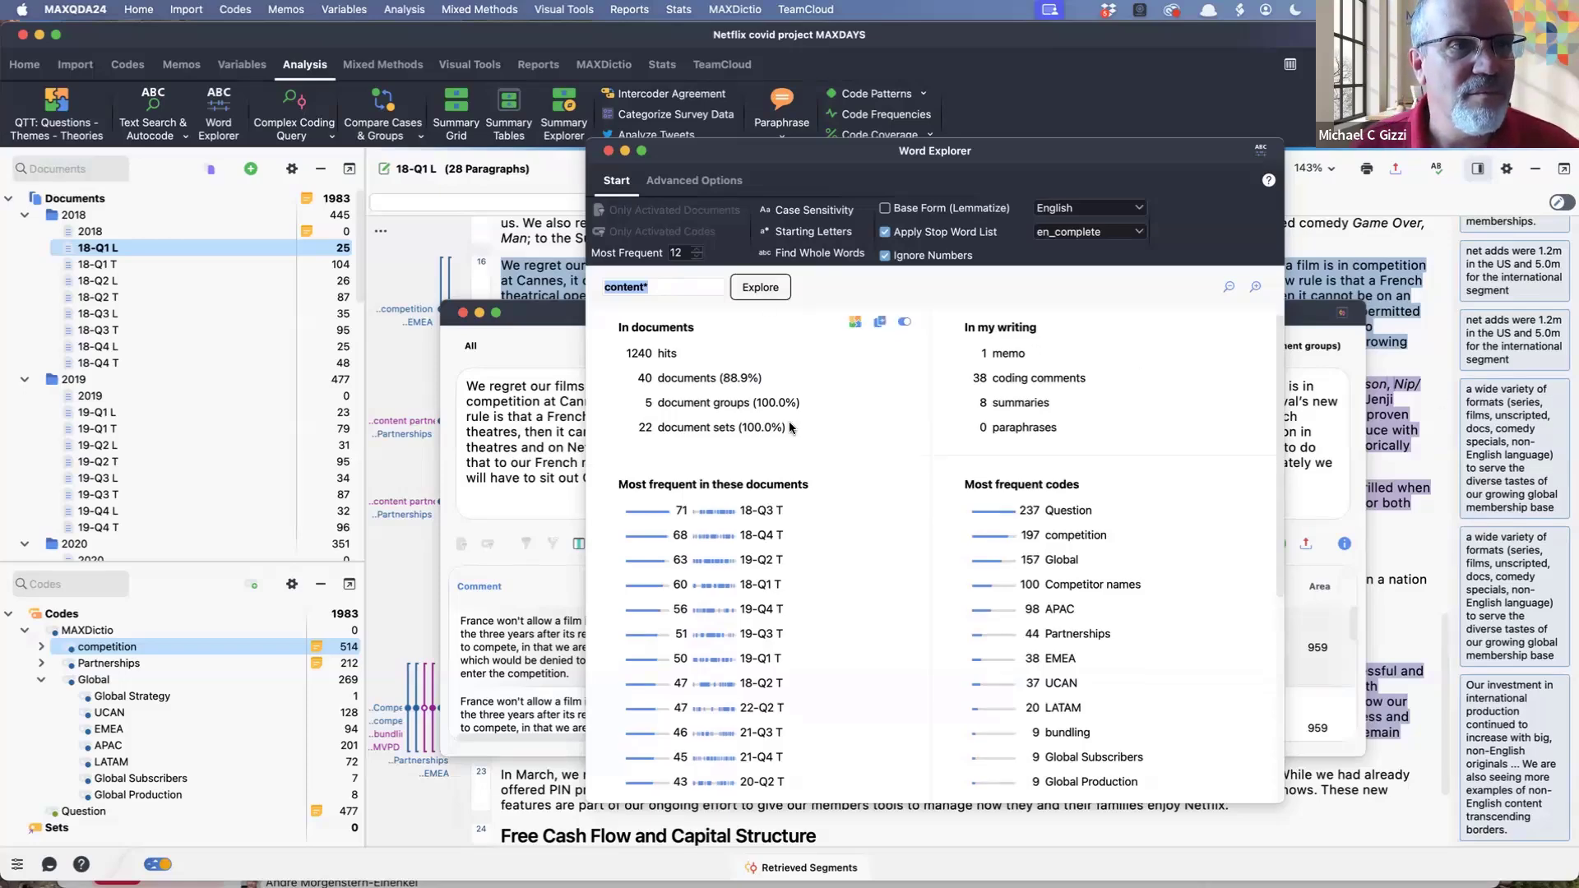
{"action": "scroll", "coordinate": [788, 421], "scroll_direction": "down", "scroll_amount": 3}
{"action": "scroll", "coordinate": [789, 423], "scroll_direction": "up", "scroll_amount": 4}
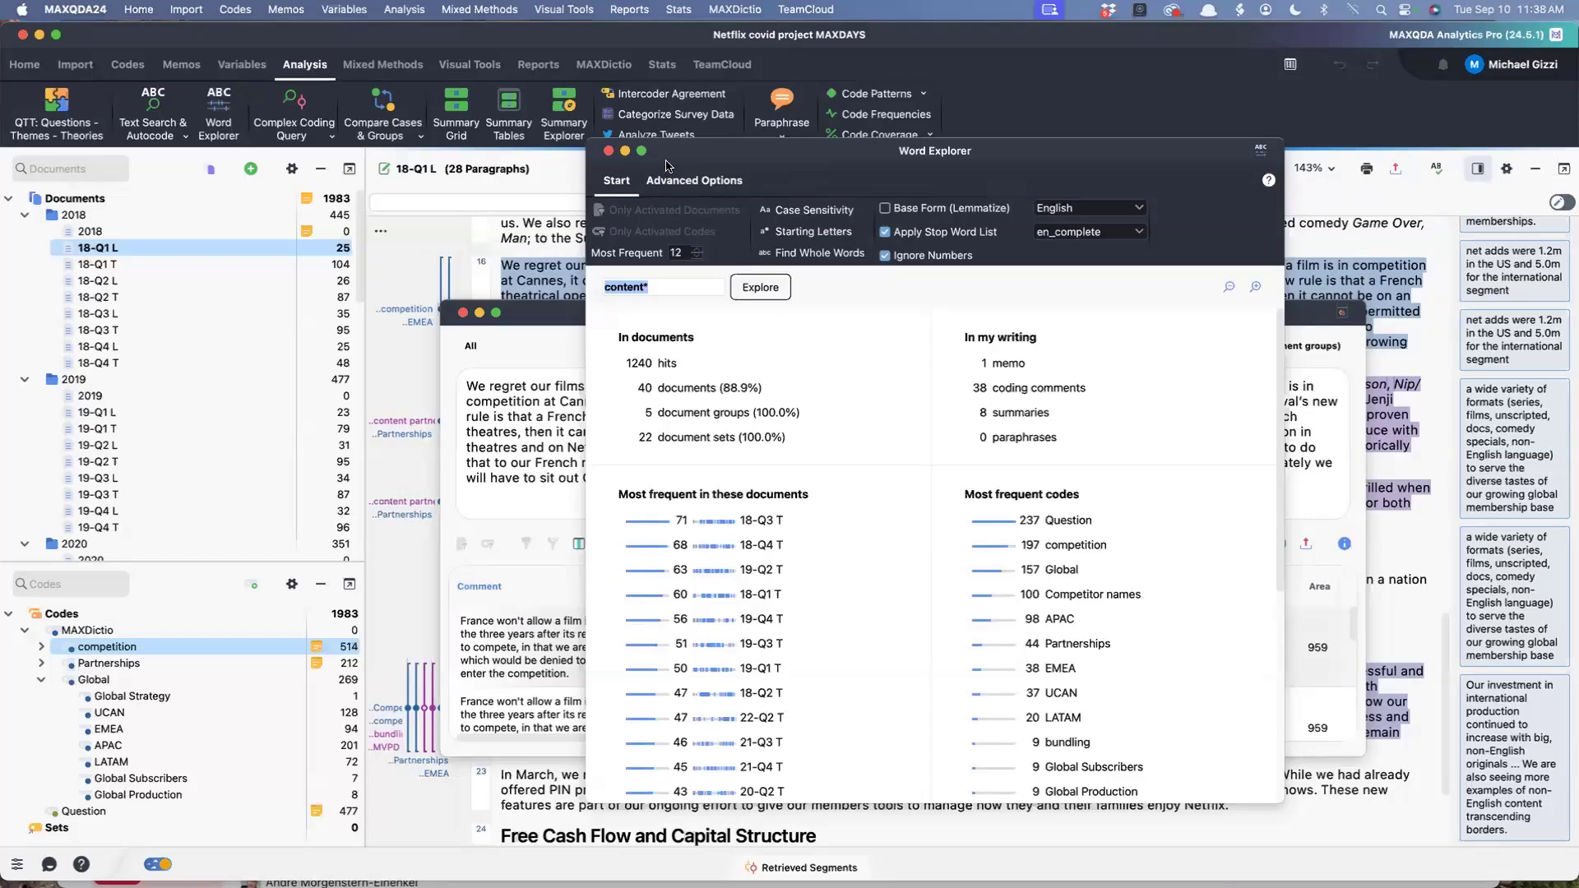
Step: Explore "content?" with the single-character wildcard and clear the search term
{"action": "left_click", "coordinate": [678, 281]}
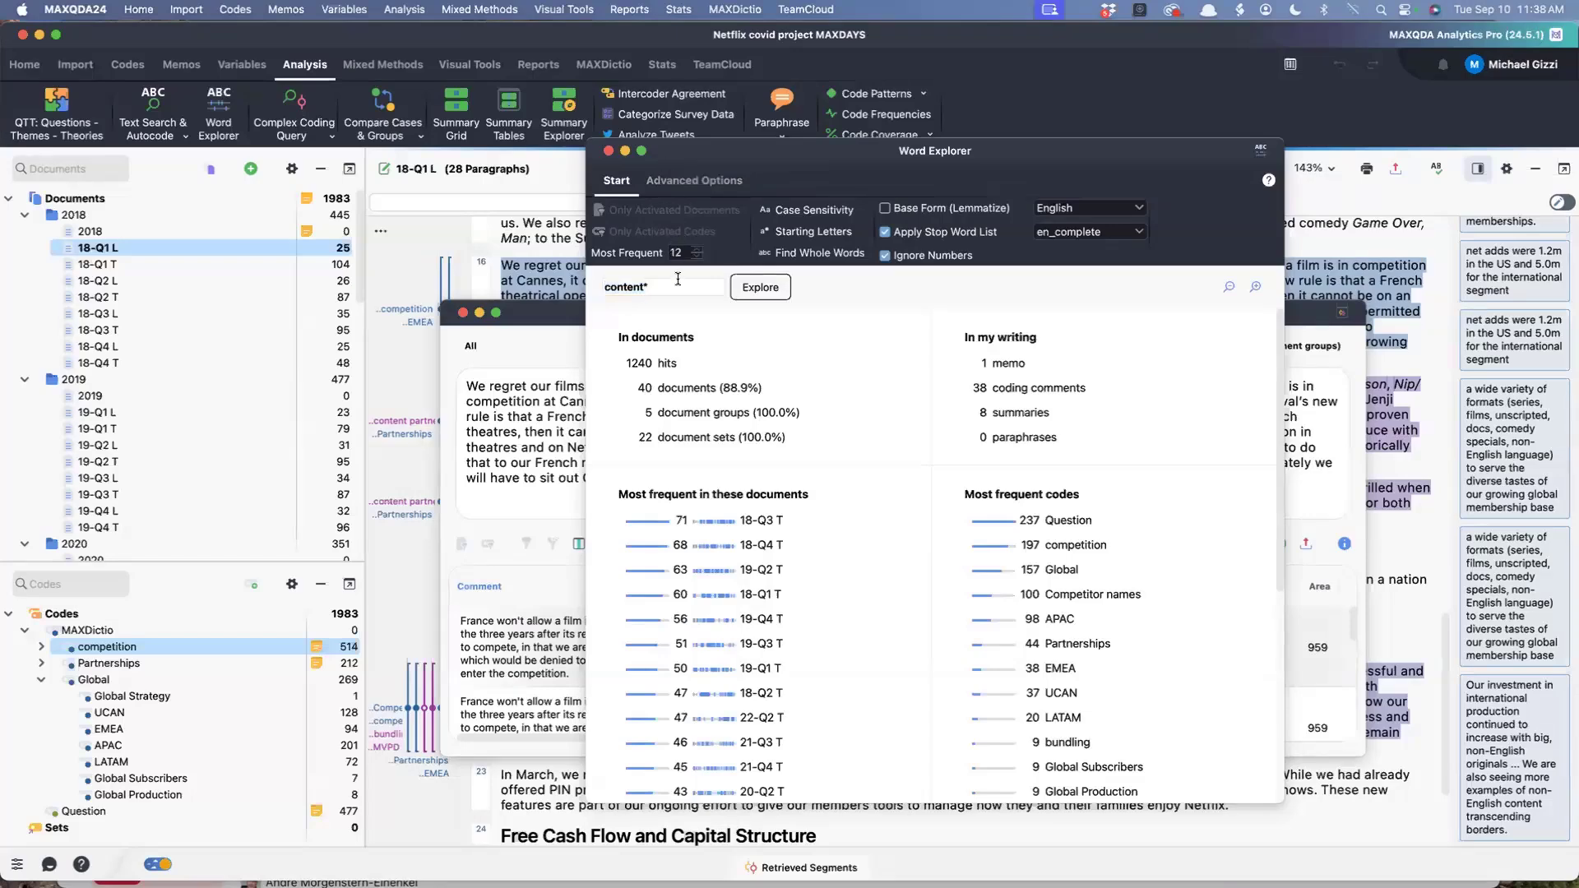
{"action": "type", "text": "?"}
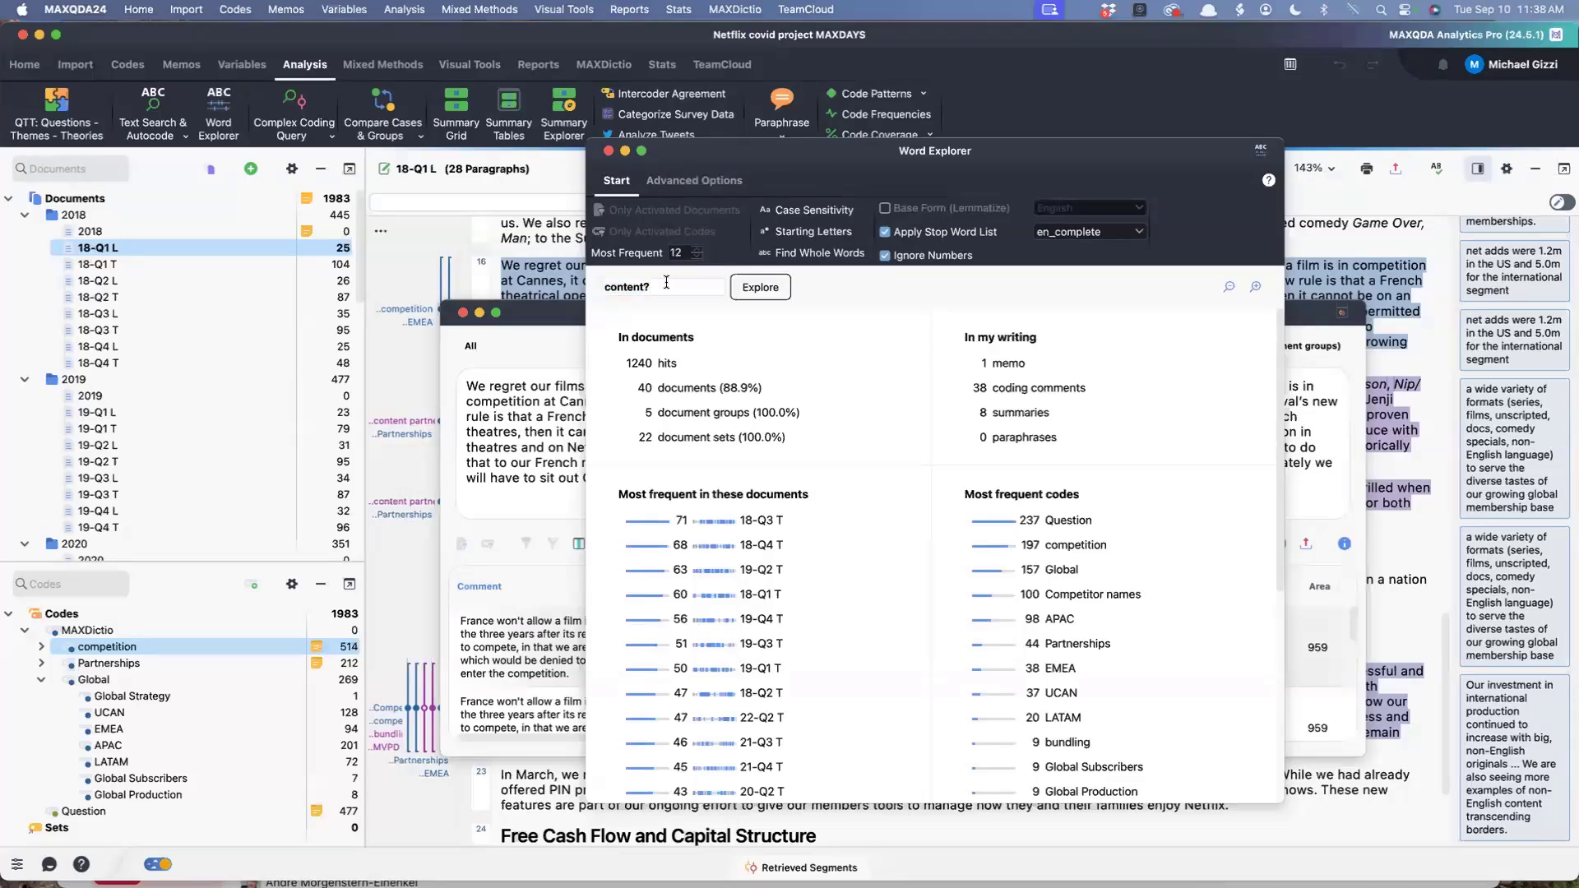
{"action": "key", "text": "Return"}
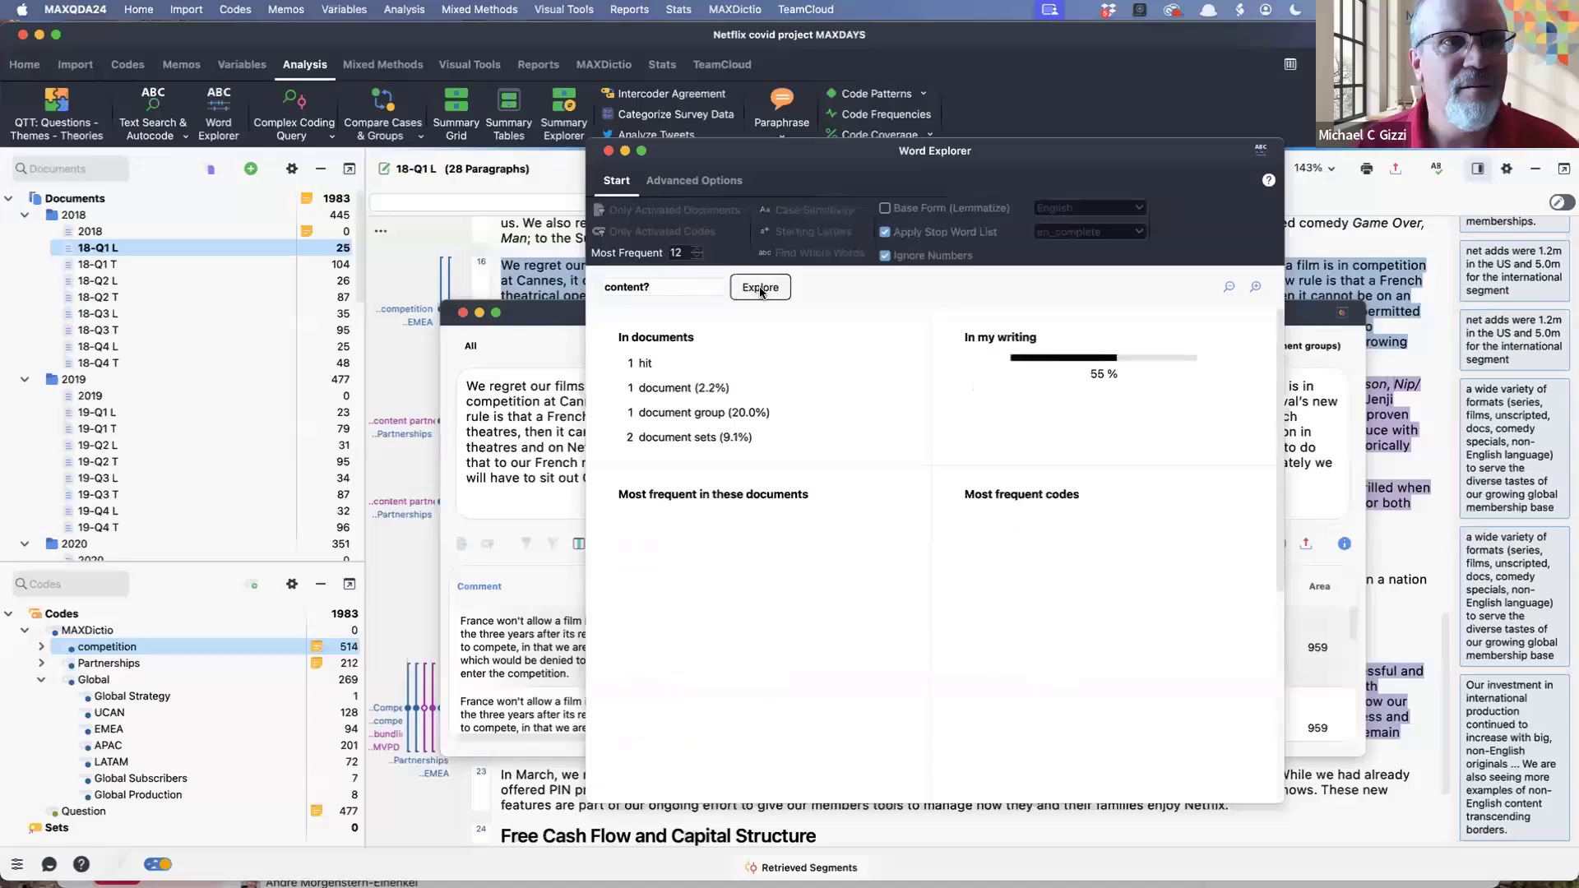
{"action": "key", "text": "BackSpace"}
{"action": "key", "text": "BackSpace"}
{"action": "key", "text": "BackSpace"}
{"action": "key", "text": "BackSpace"}
{"action": "key", "text": "BackSpace"}
{"action": "key", "text": "BackSpace"}
{"action": "key", "text": "BackSpace"}
{"action": "key", "text": "BackSpace"}
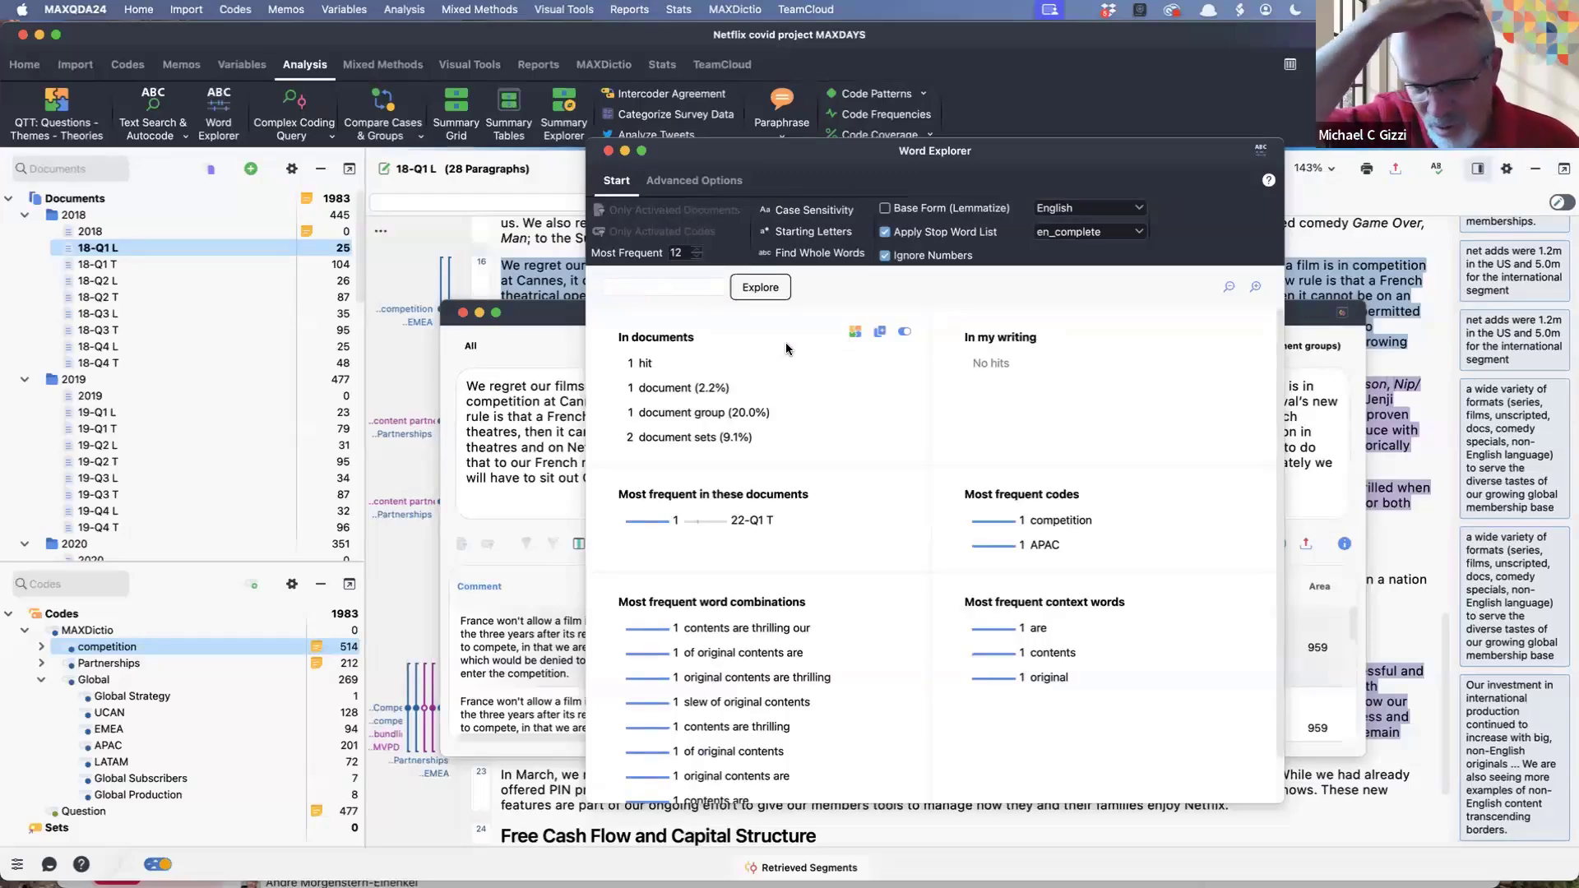
Step: Enable base-form lemmatization with English as the language and explore the word "give"
{"action": "left_click", "coordinate": [884, 210]}
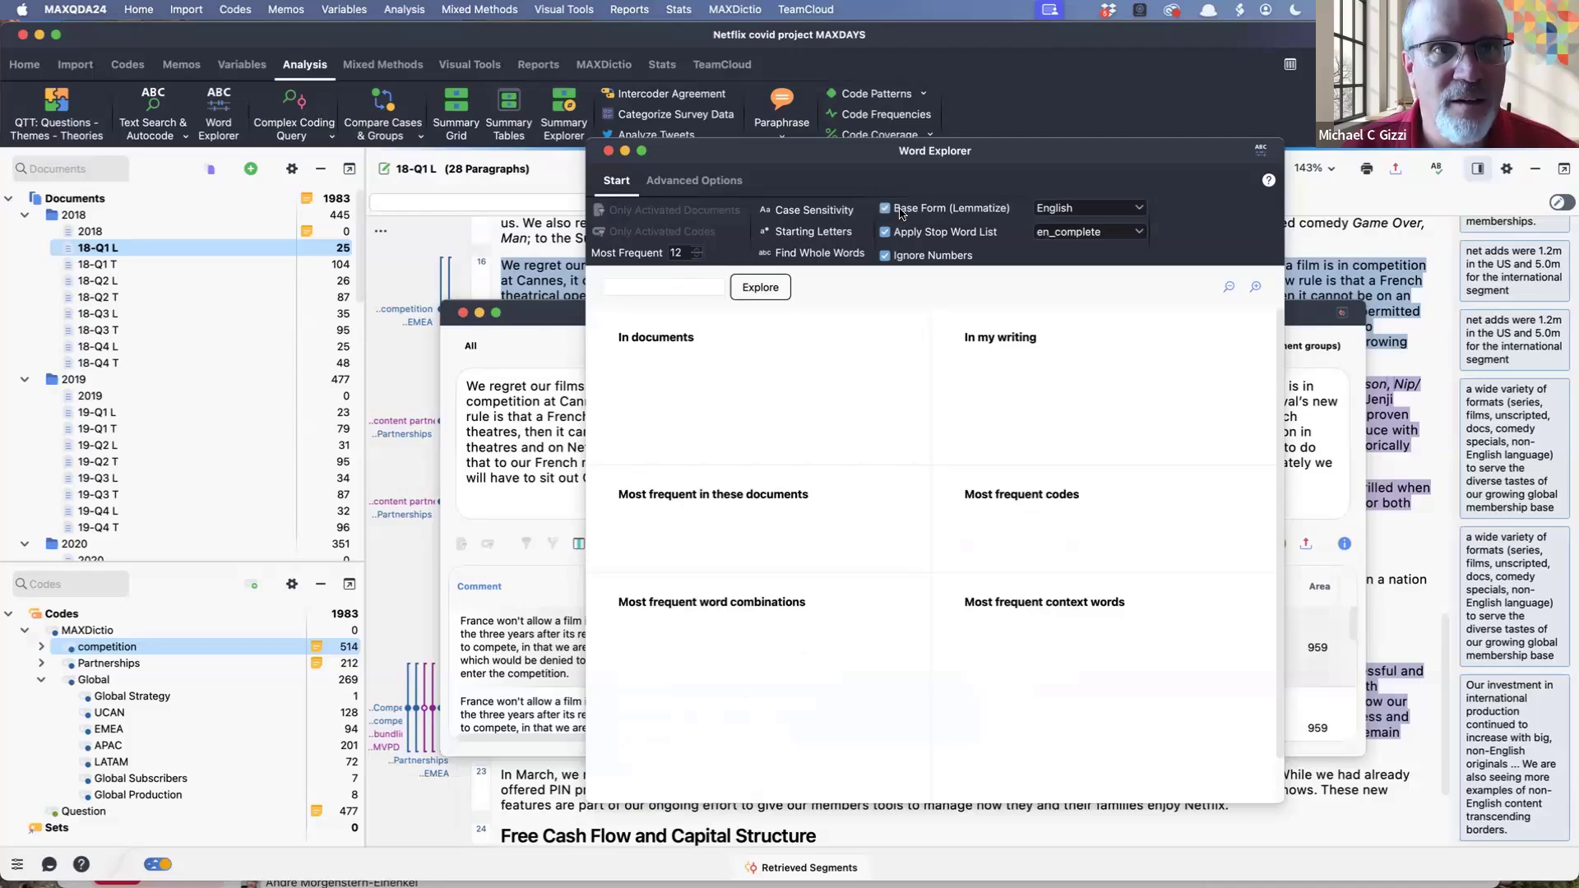
{"action": "left_click", "coordinate": [1123, 211]}
{"action": "left_click", "coordinate": [1098, 200]}
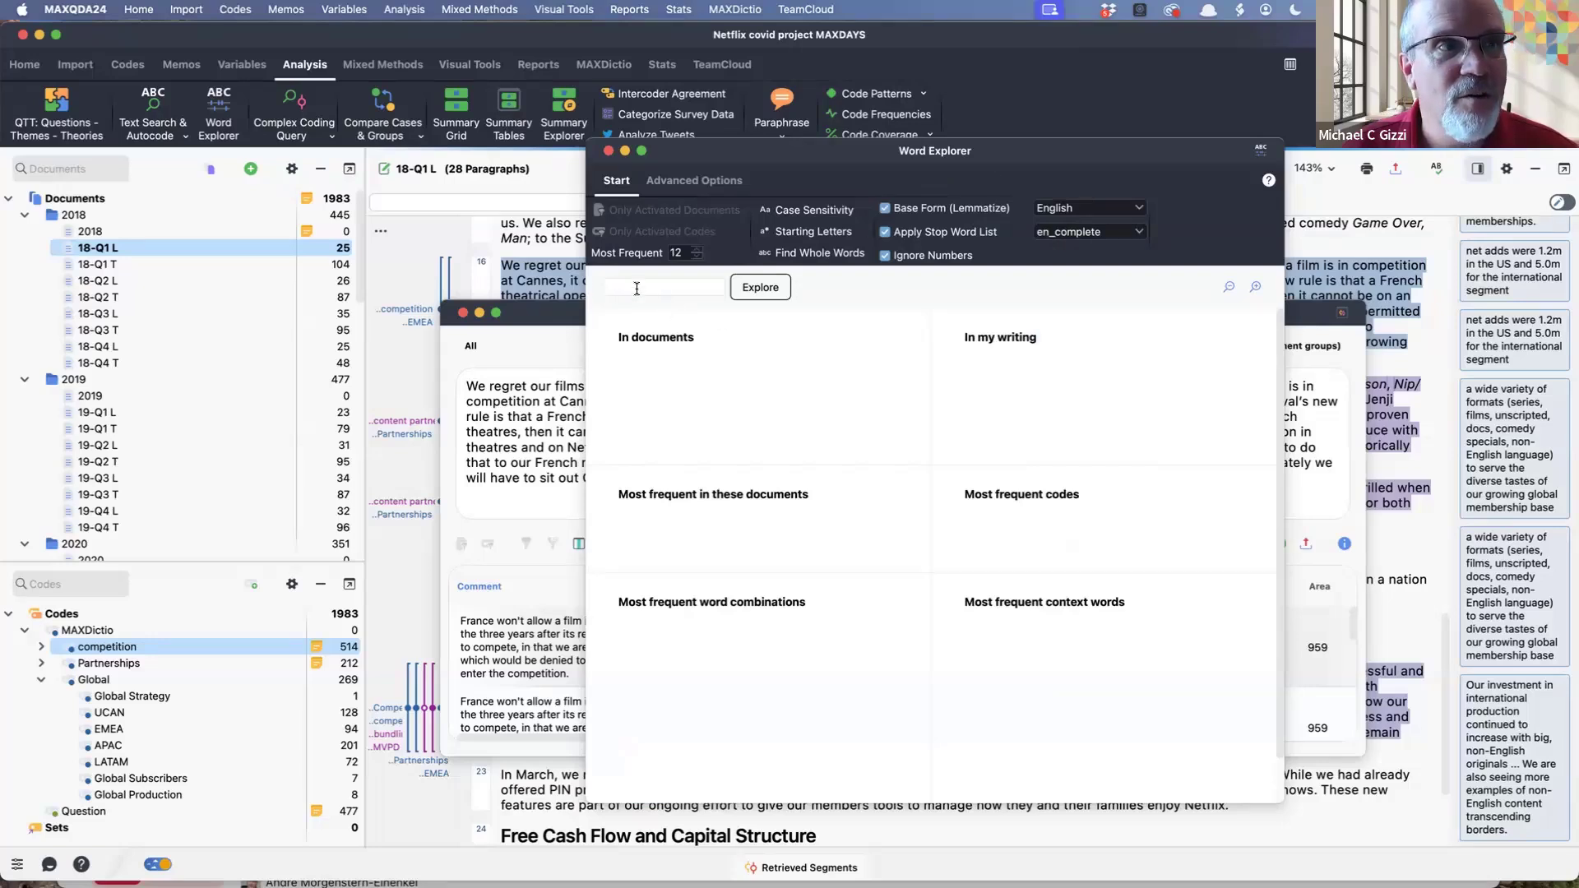
{"action": "type", "text": "give"}
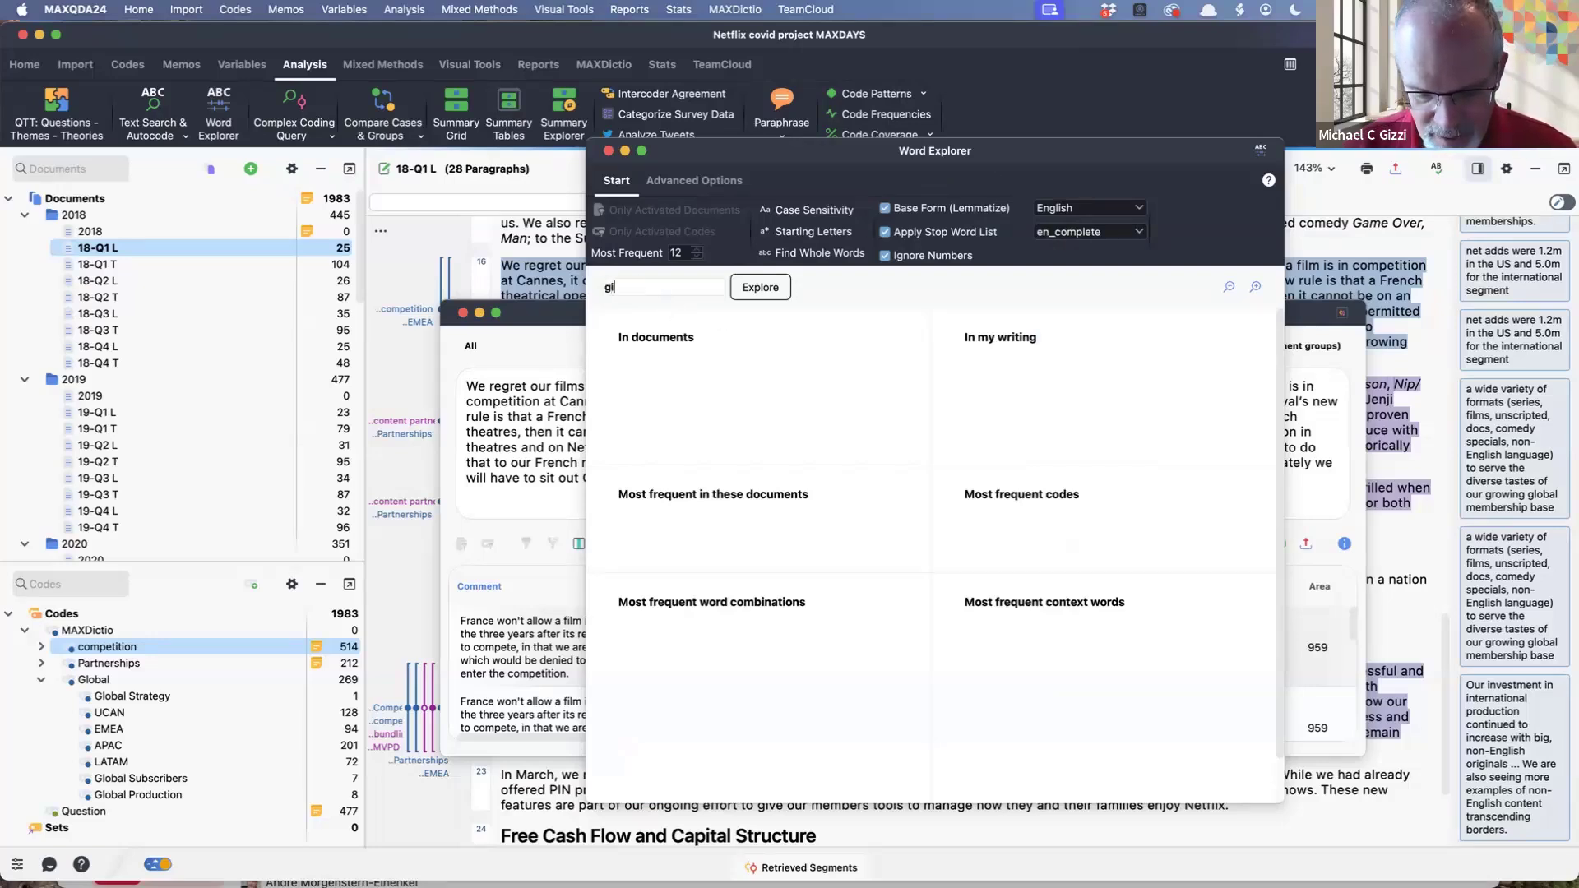
{"action": "left_click", "coordinate": [761, 285]}
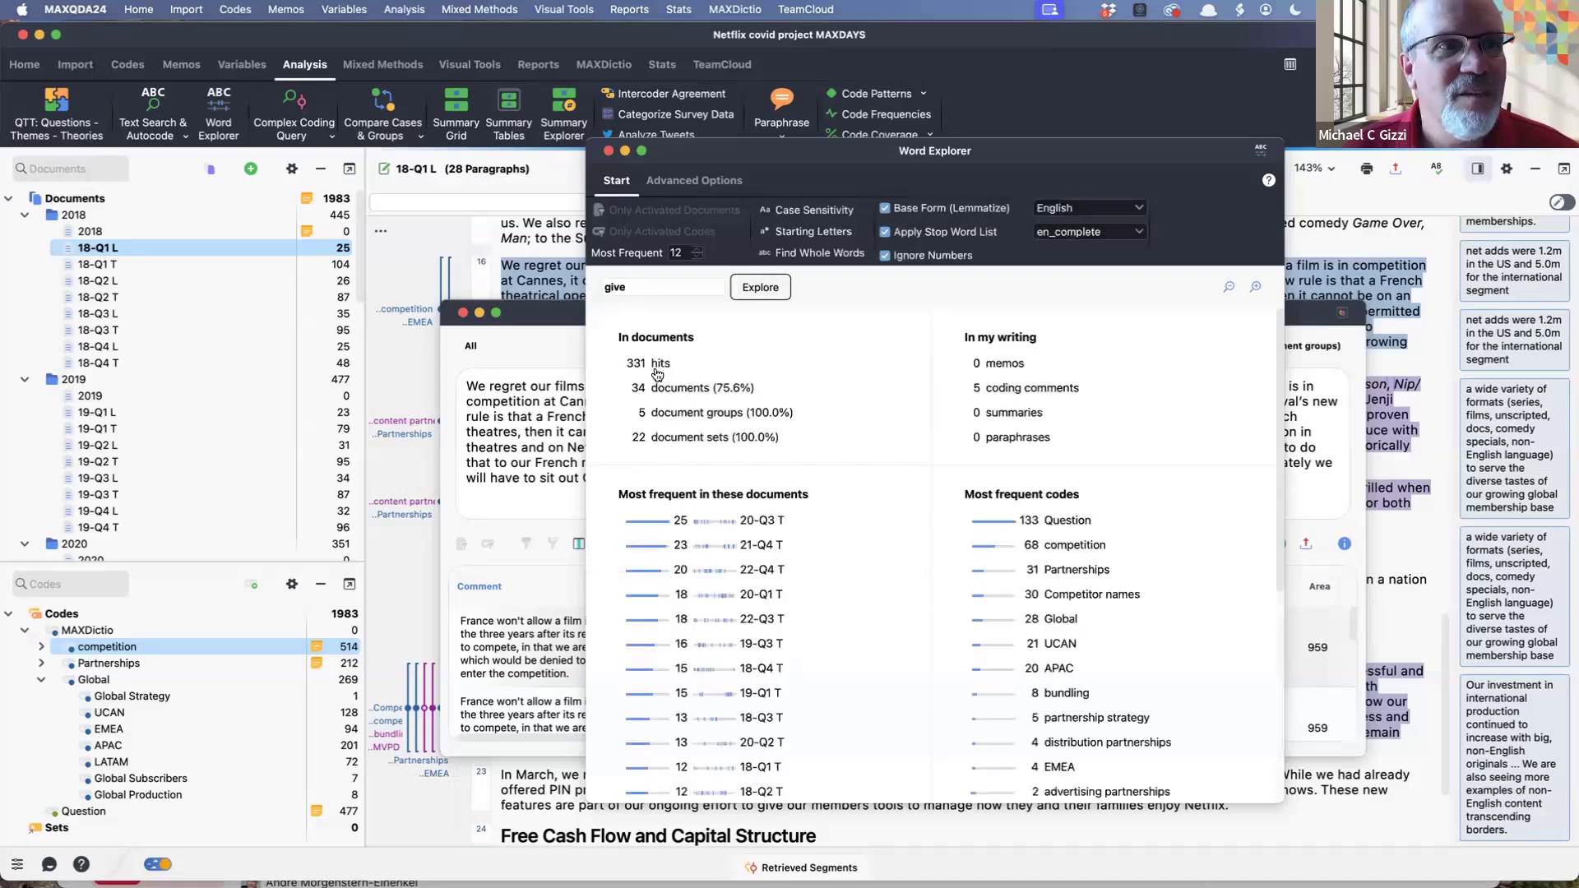
Step: List the document hits for "give", review the word forms matched in the 2018 documents and close the list
{"action": "left_click", "coordinate": [657, 370]}
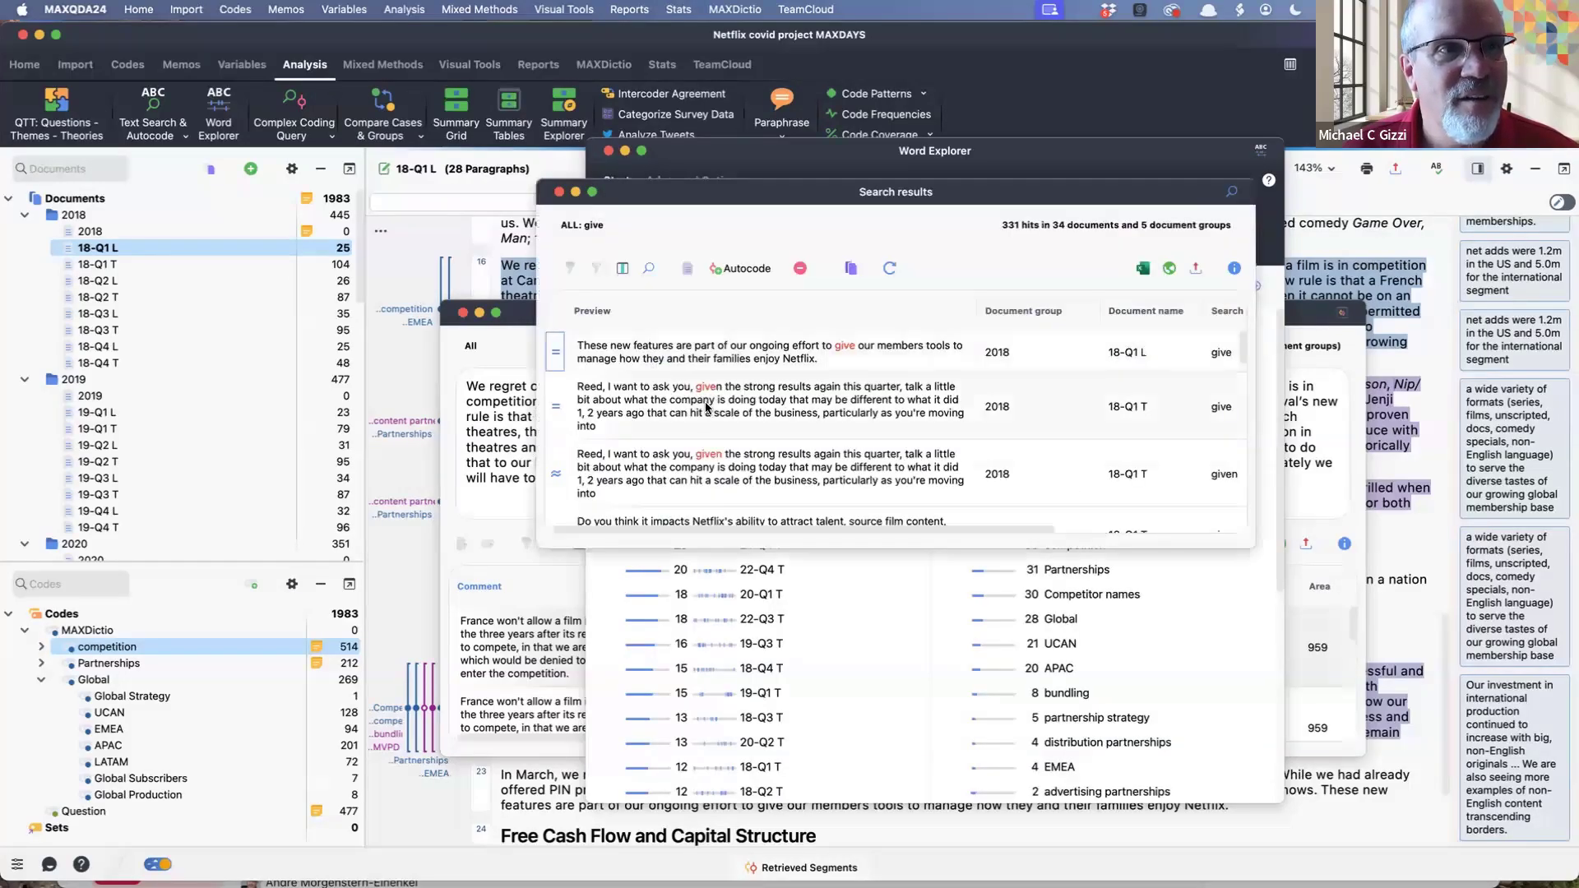
{"action": "scroll", "coordinate": [723, 407], "scroll_direction": "down", "scroll_amount": 10}
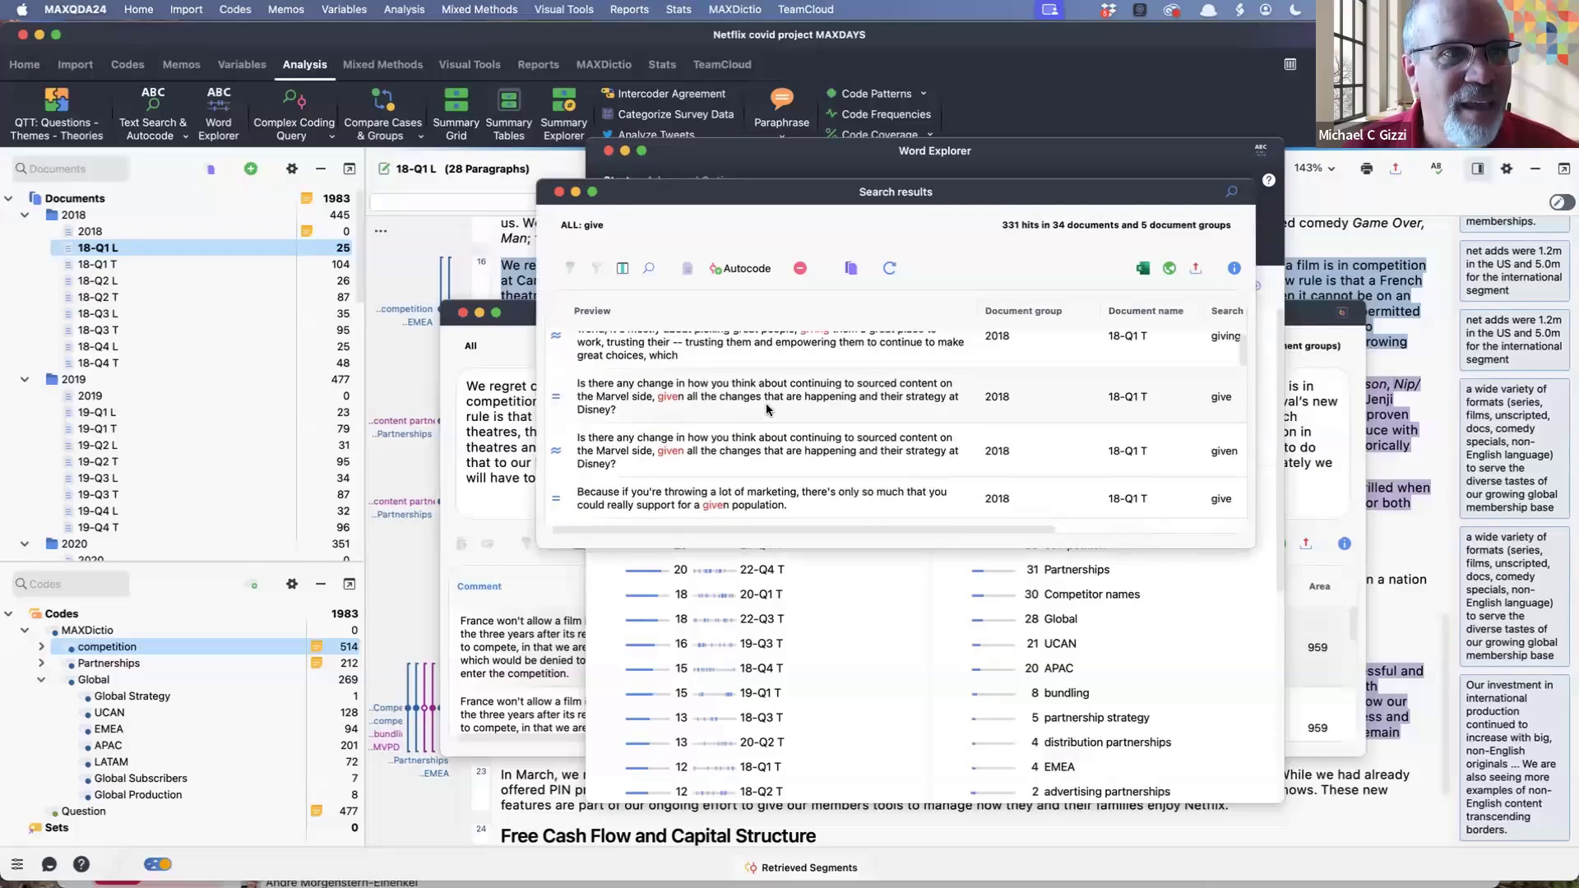
{"action": "scroll", "coordinate": [767, 408], "scroll_direction": "down", "scroll_amount": 8}
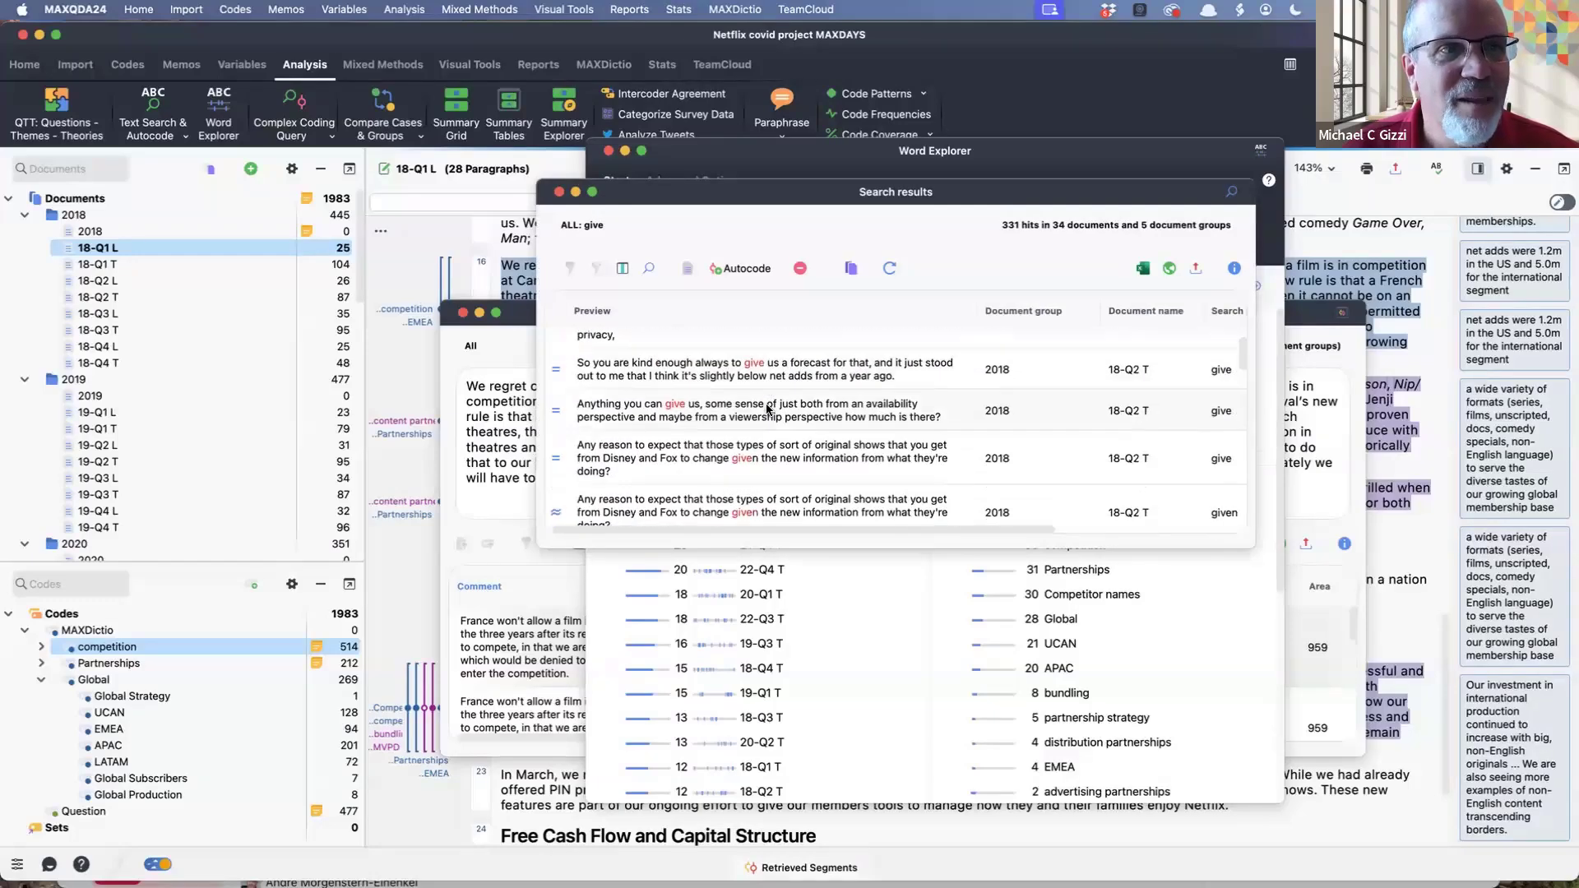
{"action": "scroll", "coordinate": [766, 409], "scroll_direction": "down", "scroll_amount": 5}
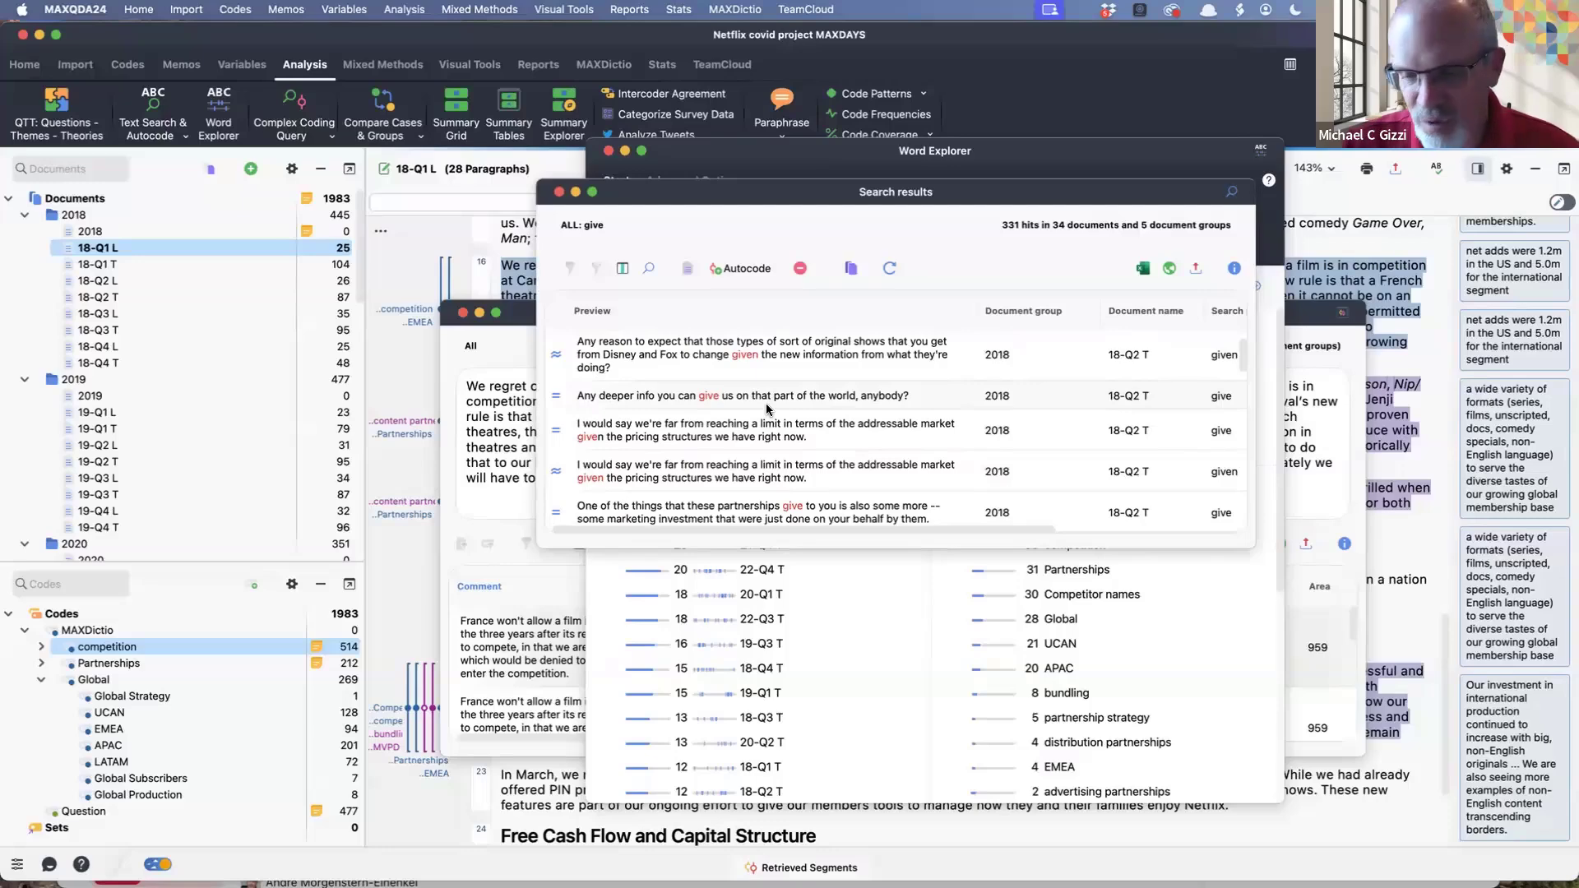
{"action": "scroll", "coordinate": [767, 409], "scroll_direction": "up", "scroll_amount": 1}
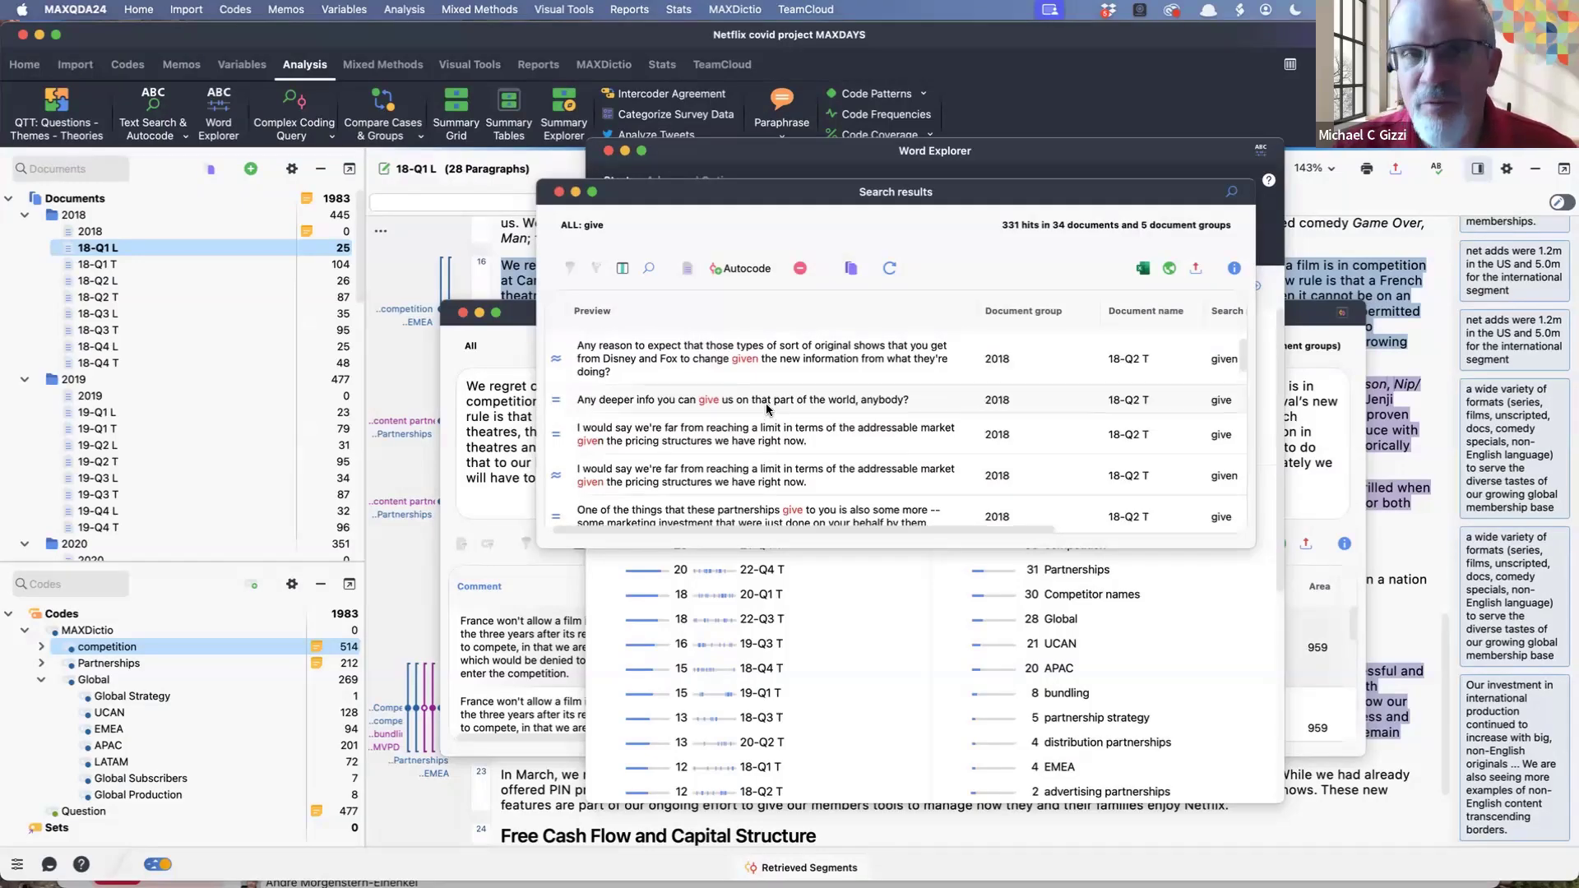
{"action": "scroll", "coordinate": [767, 409], "scroll_direction": "up", "scroll_amount": 5}
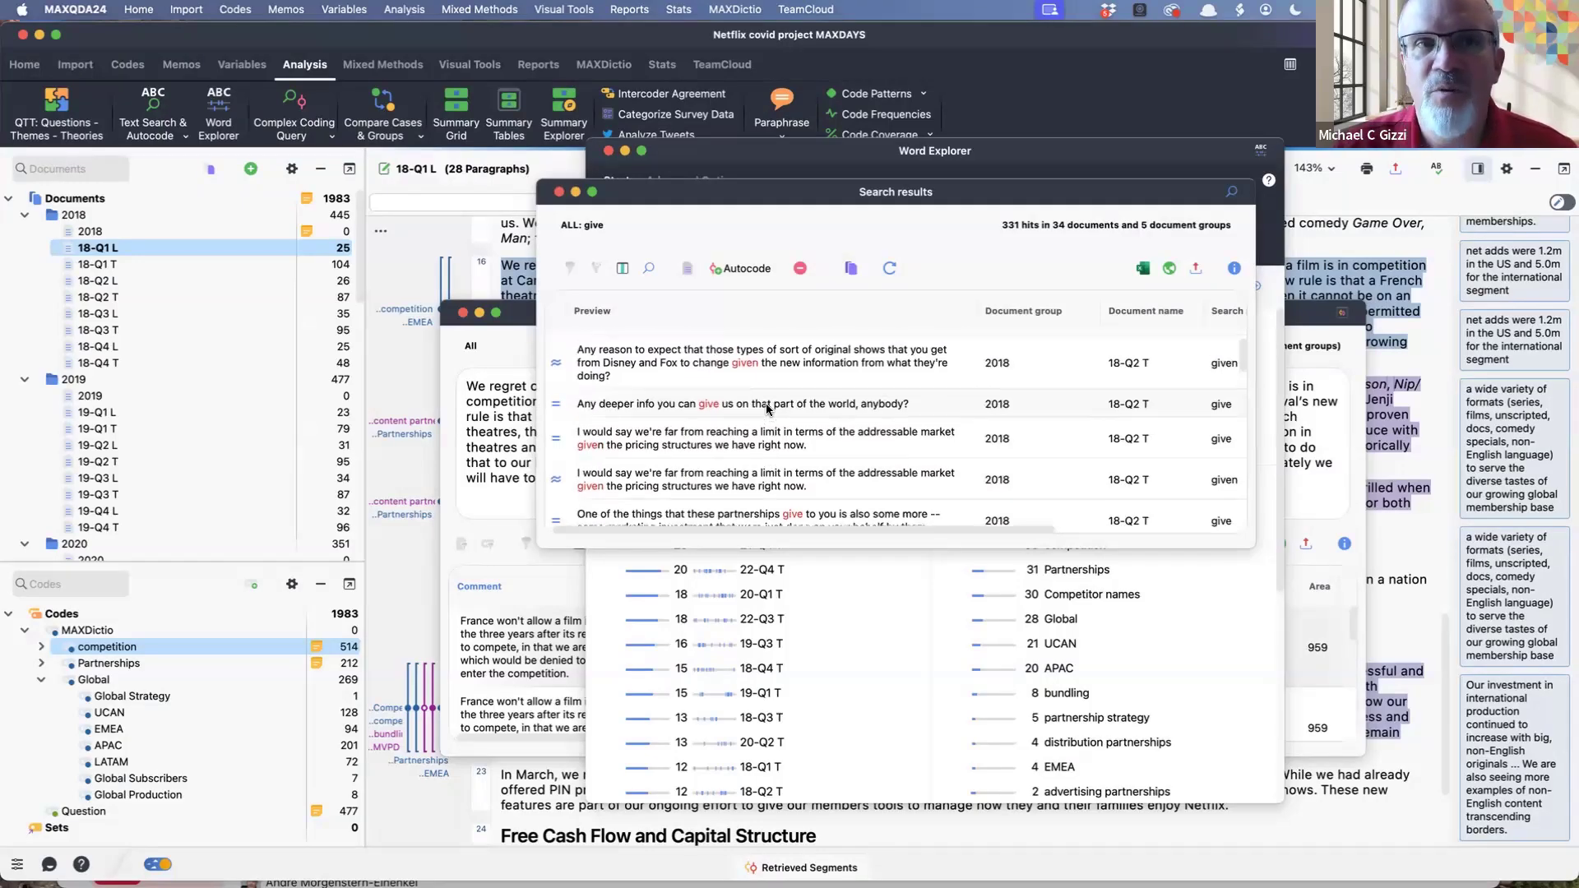
{"action": "left_click", "coordinate": [560, 193]}
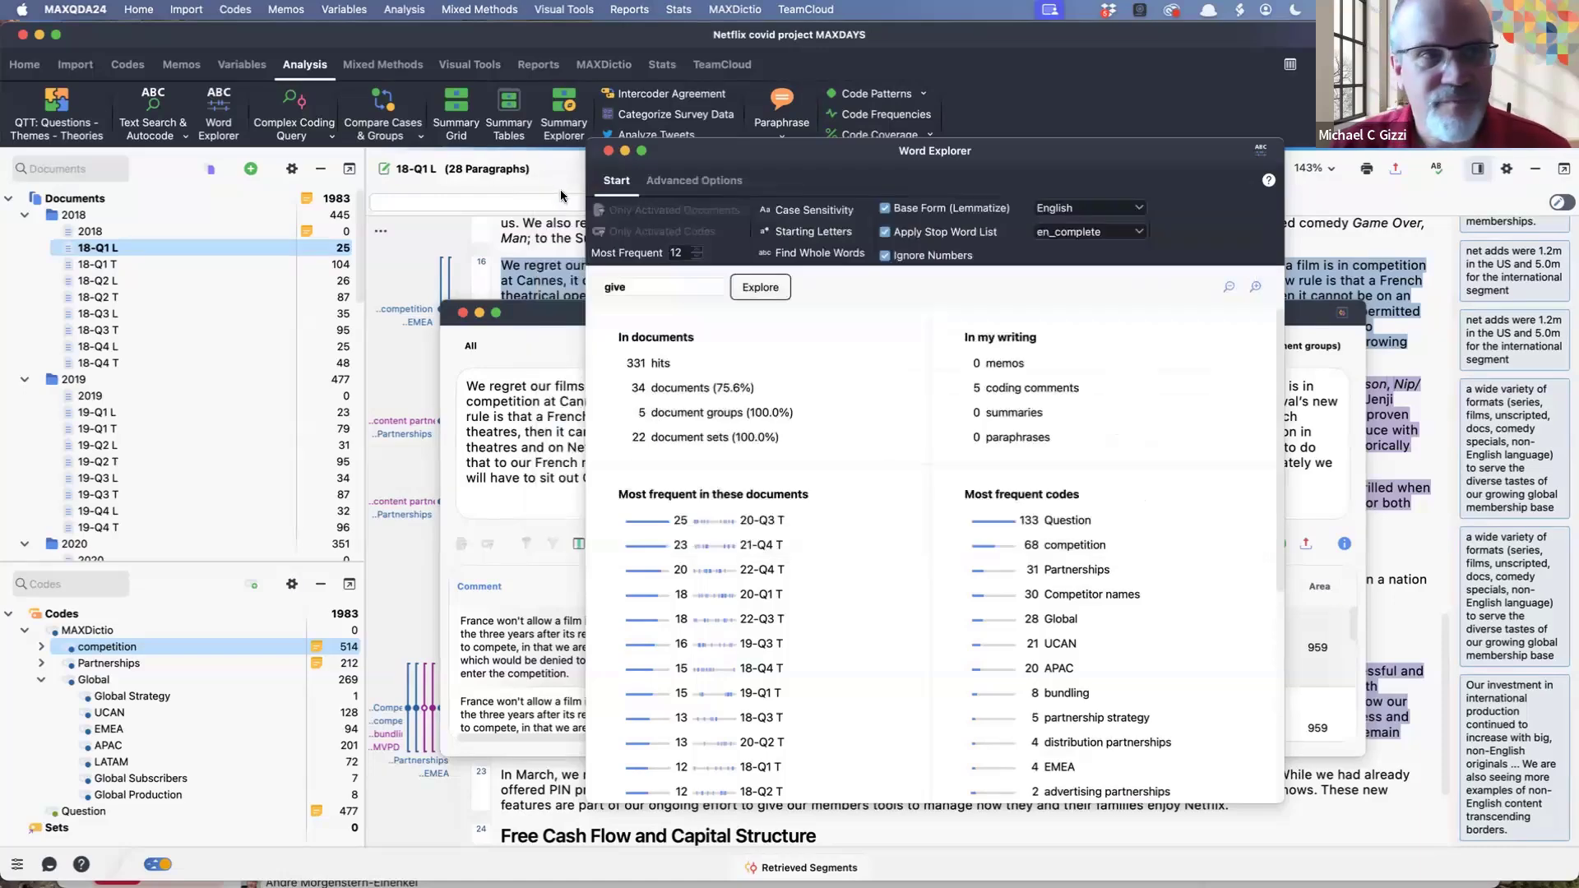
Step: Turn off base-form lemmatization and compare the results for "give"
{"action": "mouse_move", "coordinate": [806, 387]}
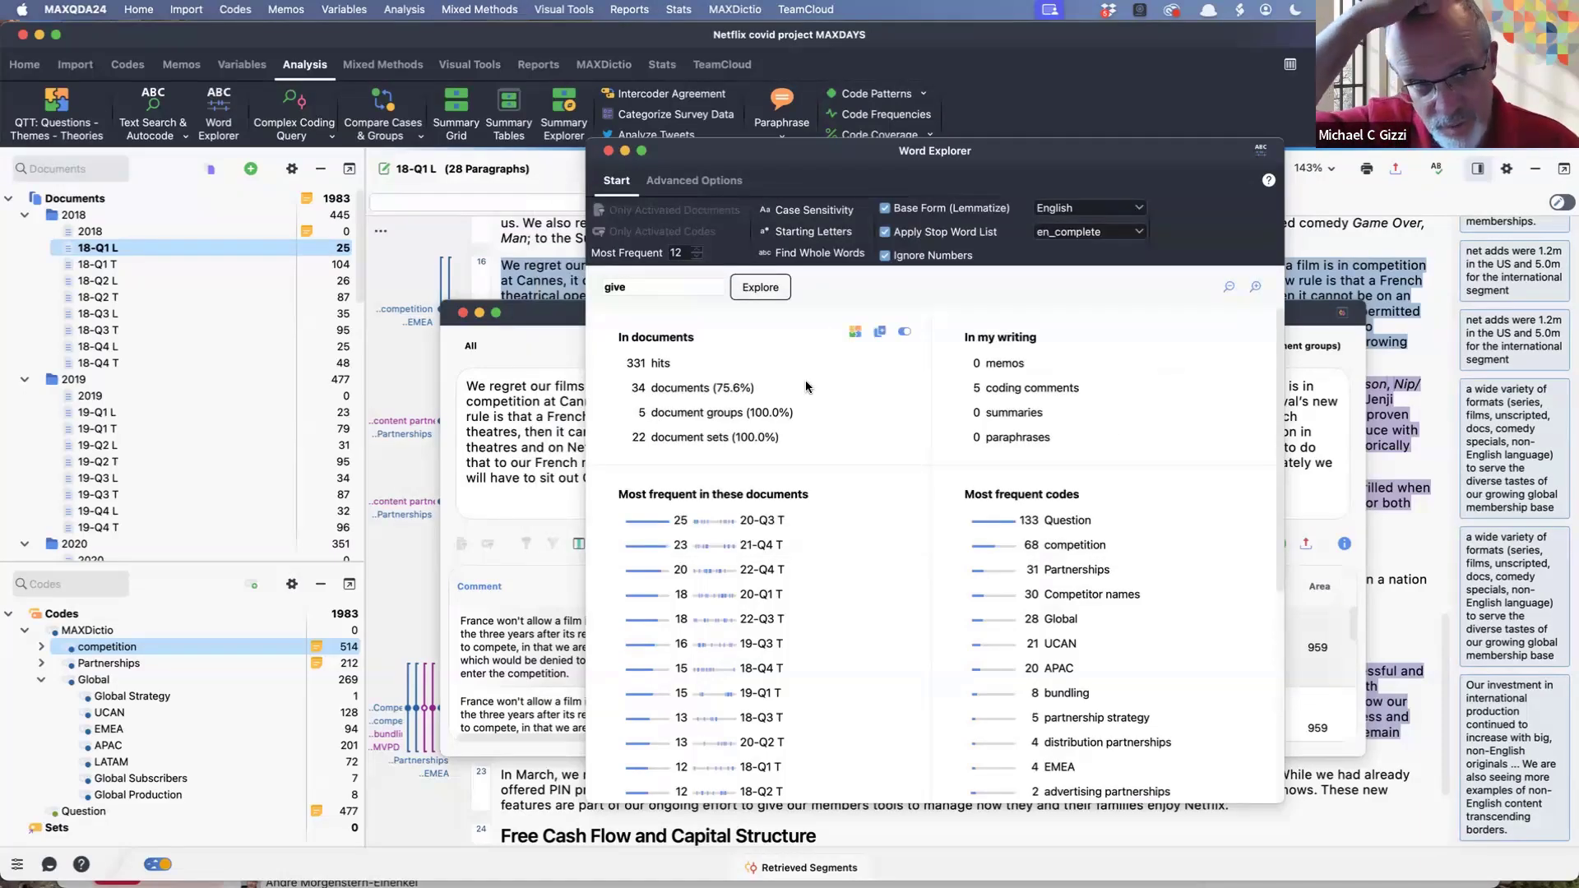
{"action": "left_click", "coordinate": [885, 209]}
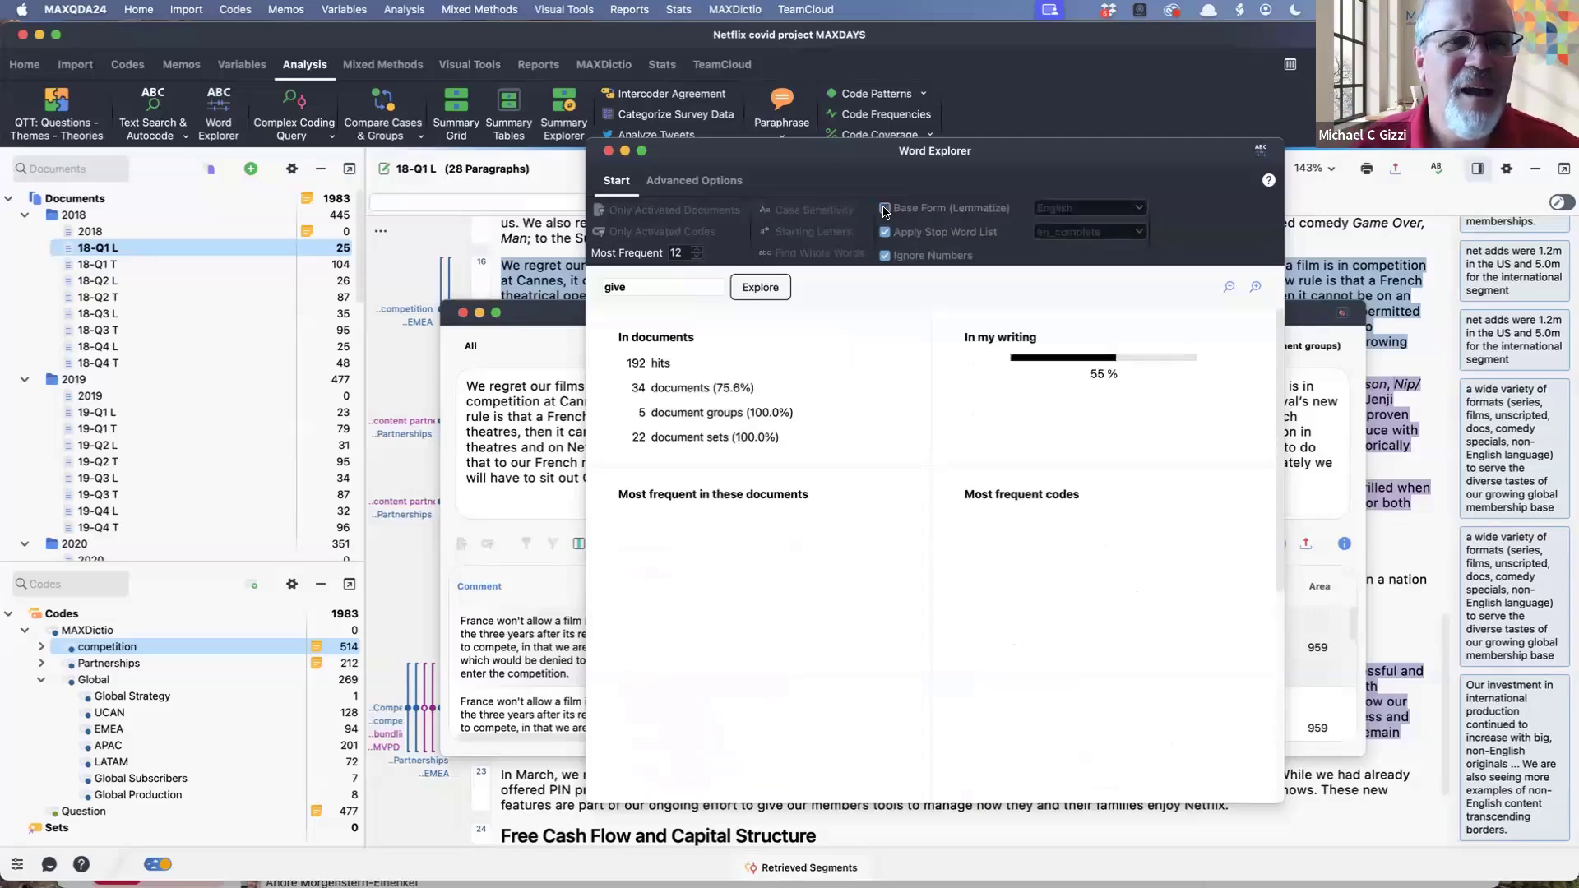
{"action": "mouse_move", "coordinate": [816, 394]}
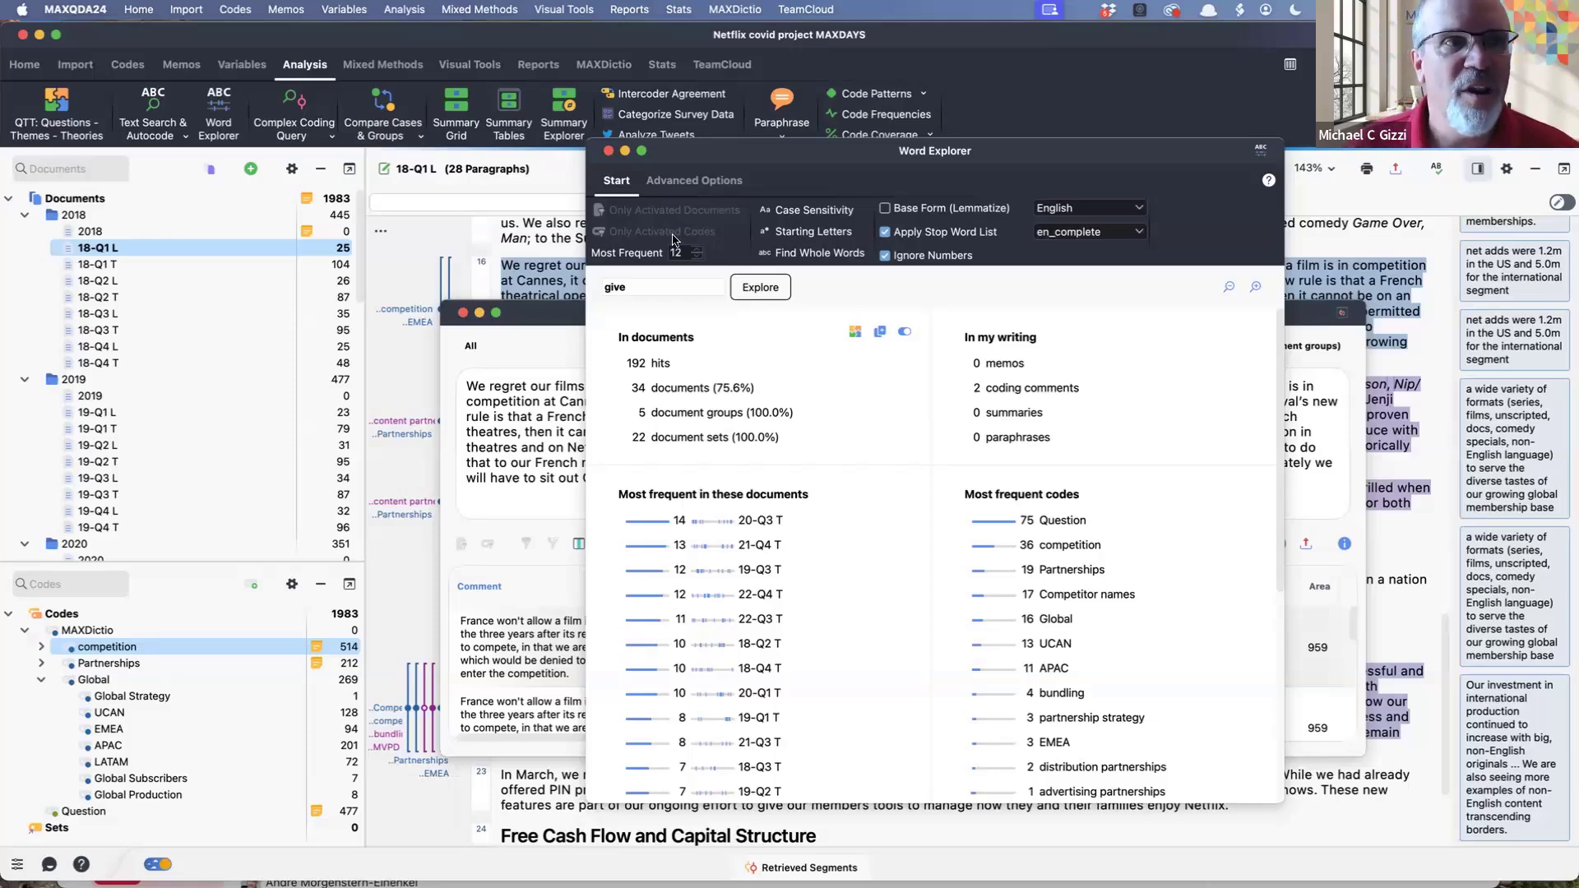
{"action": "double_click", "coordinate": [644, 288]}
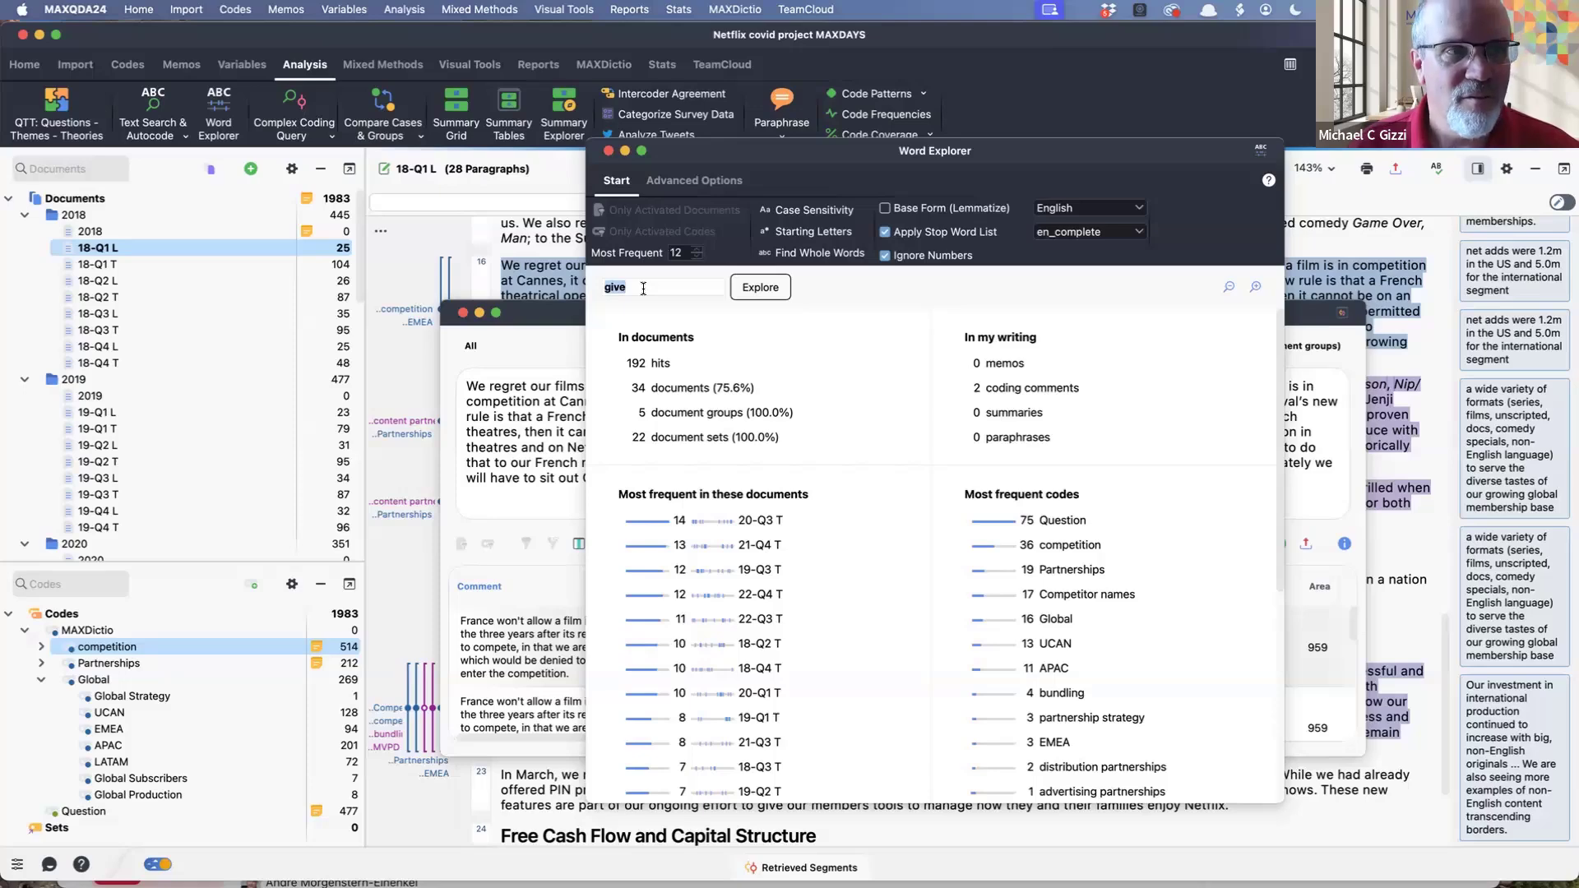
{"action": "type", "text": "bewe"}
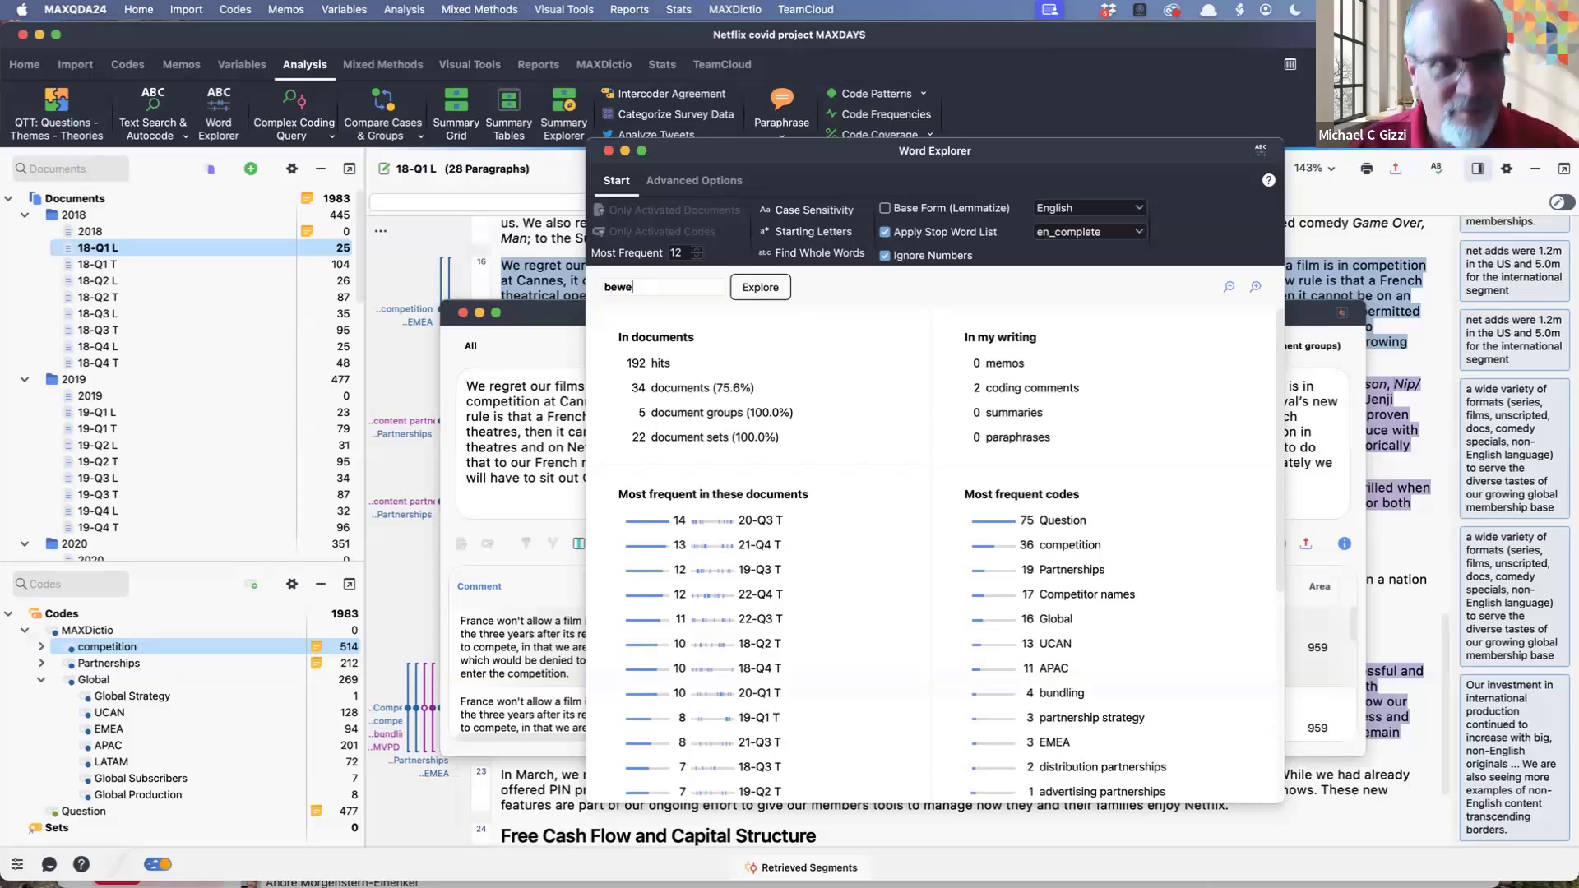
{"action": "key", "text": "BackSpace"}
{"action": "key", "text": "BackSpace"}
{"action": "type", "text": "er"}
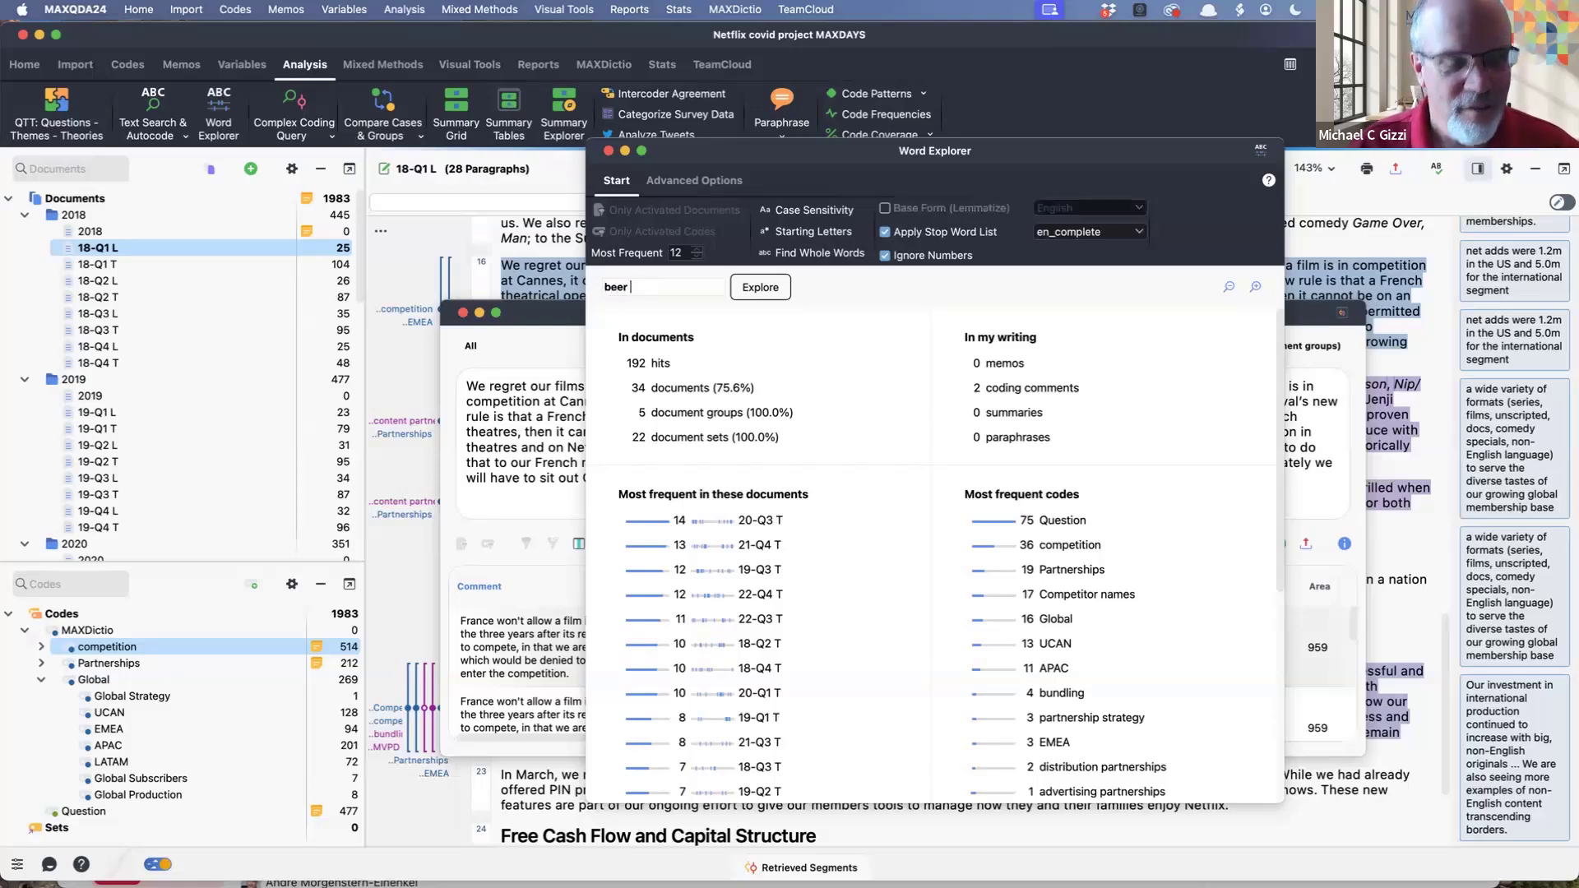
{"action": "type", "text": " bier"}
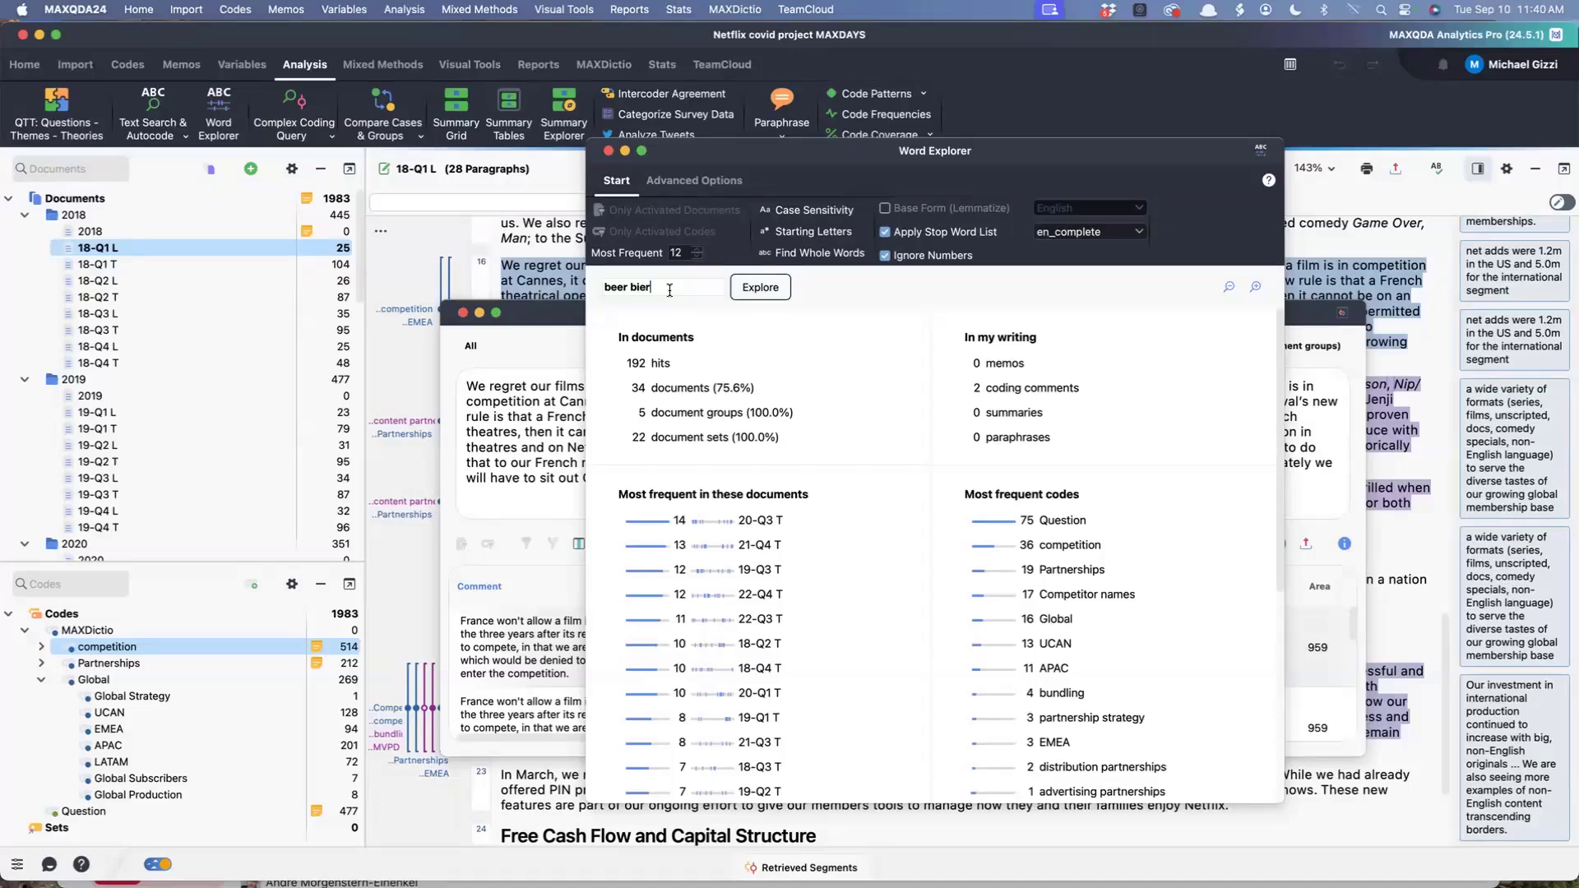
{"action": "left_click_drag", "start_coordinate": [669, 289], "coordinate": [598, 291]}
{"action": "key", "text": "BackSpace"}
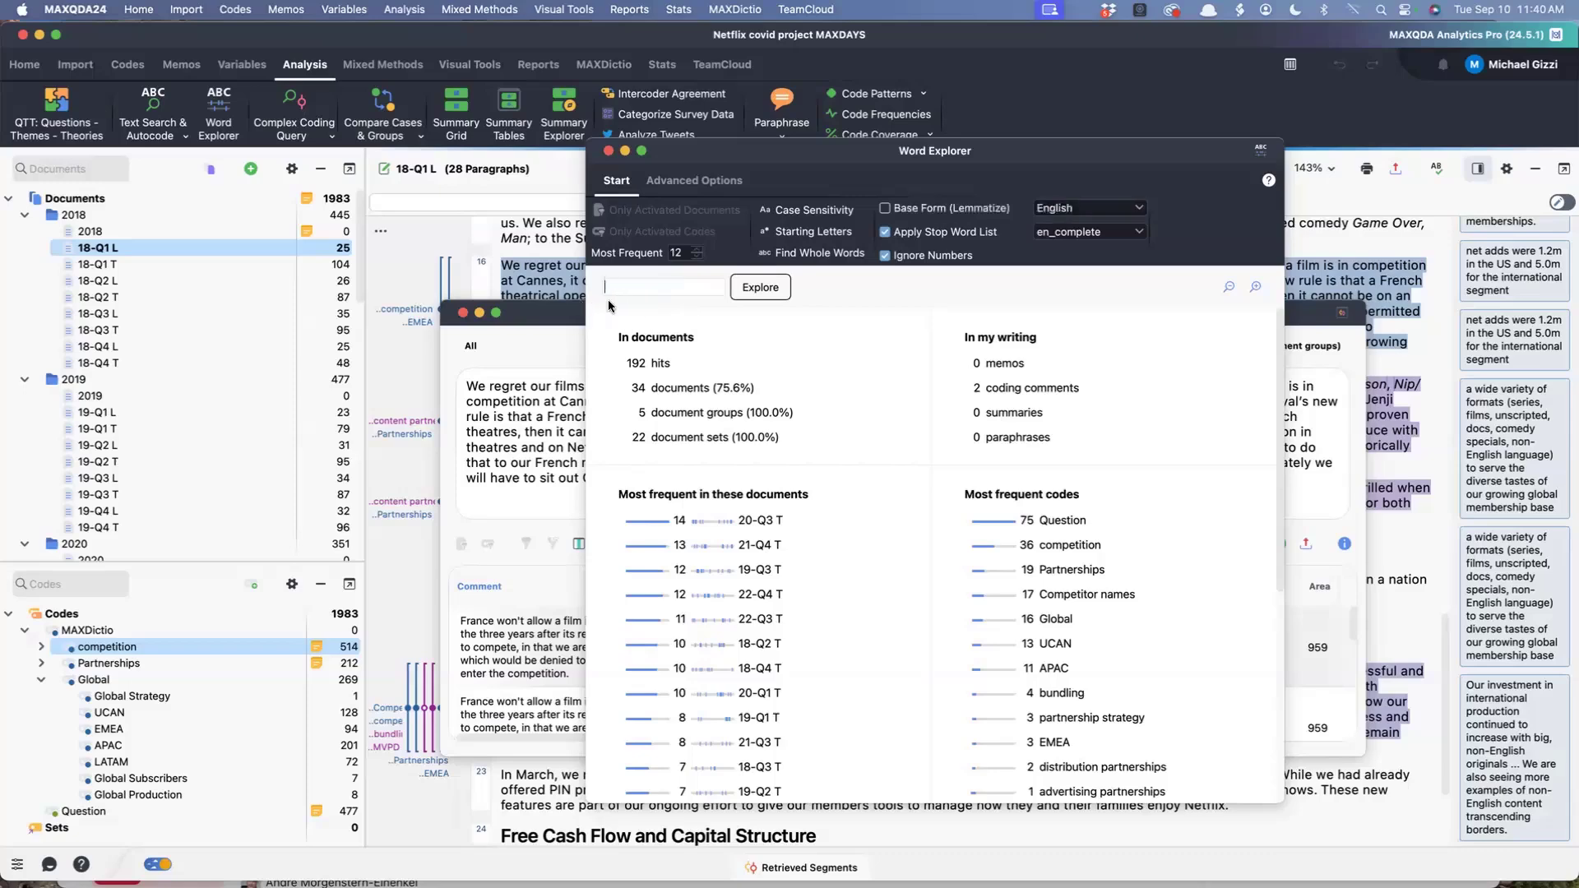
Step: Start a text search and replace the first search item, "pull forward", with "bier"
{"action": "left_click", "coordinate": [153, 107]}
{"action": "double_click", "coordinate": [524, 283]}
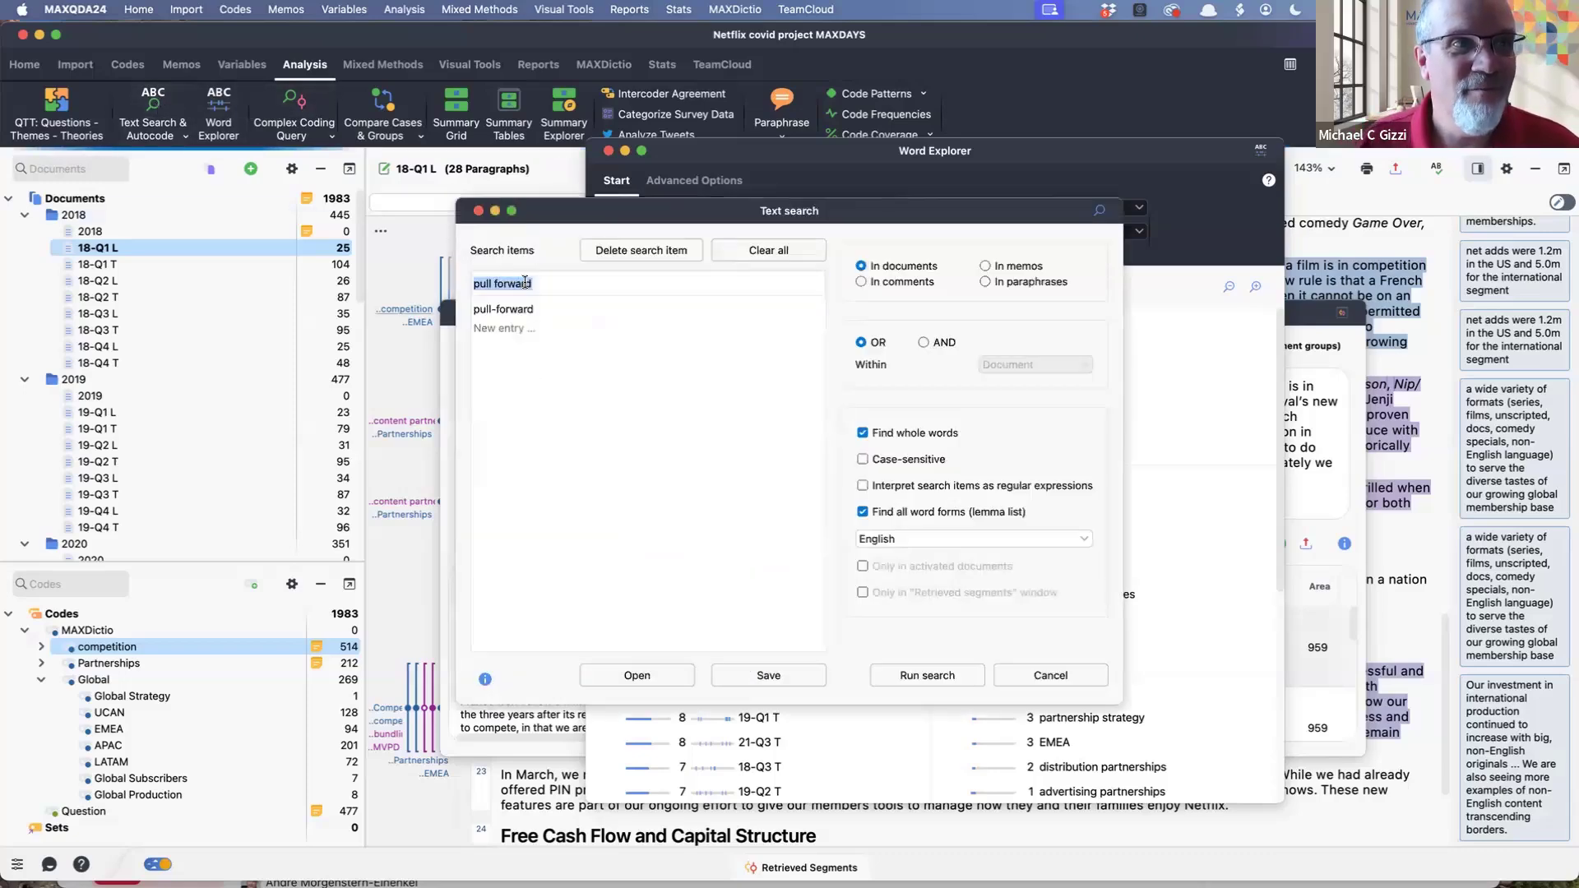
{"action": "type", "text": "beer"}
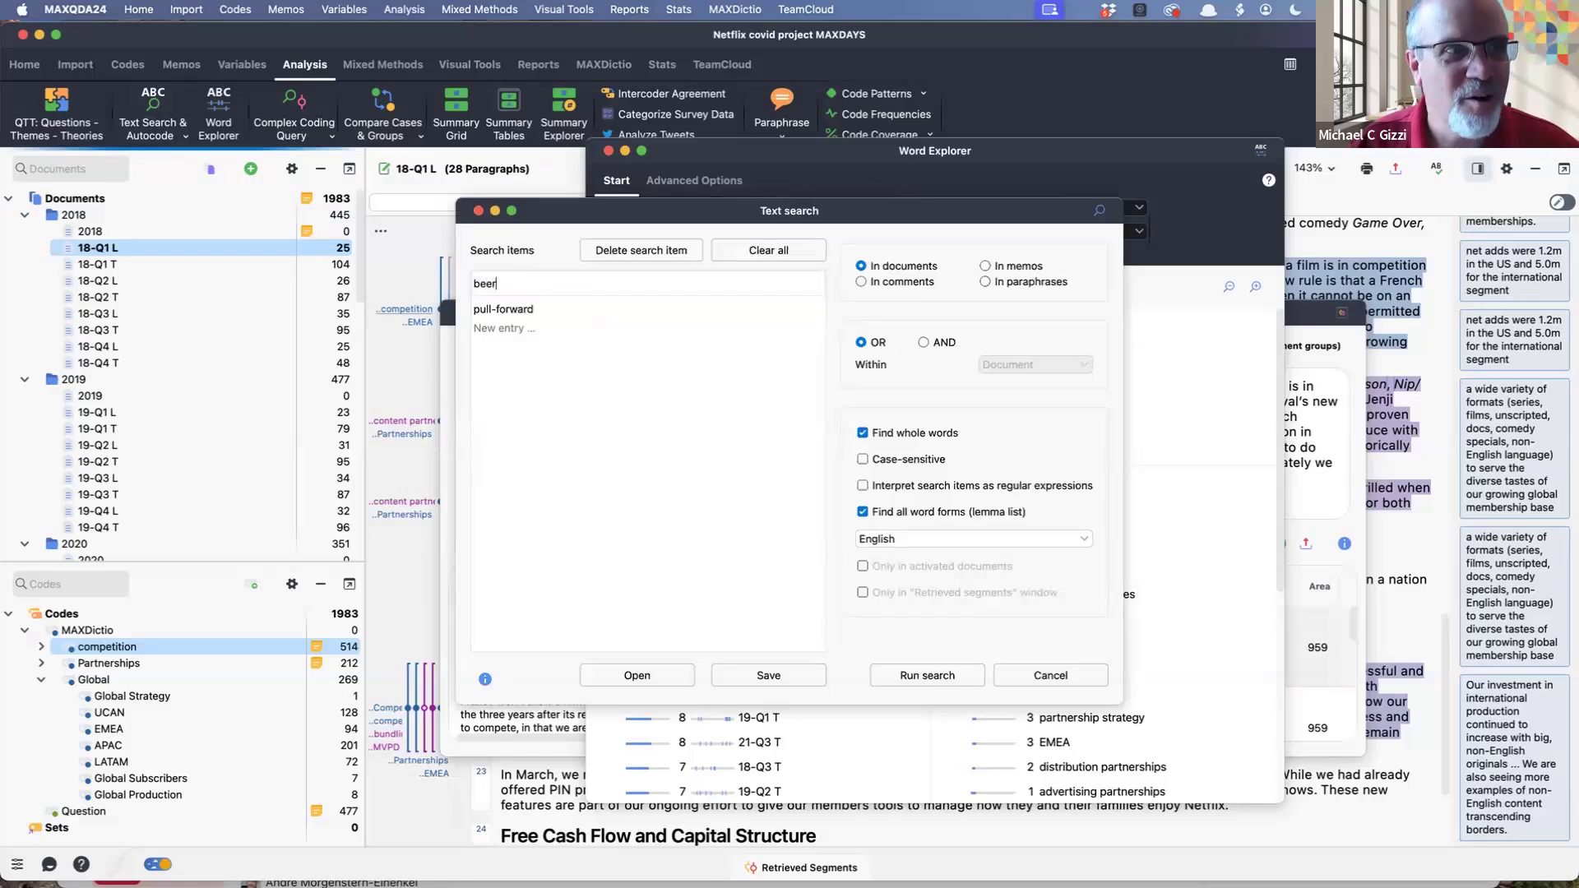
{"action": "left_click", "coordinate": [526, 323]}
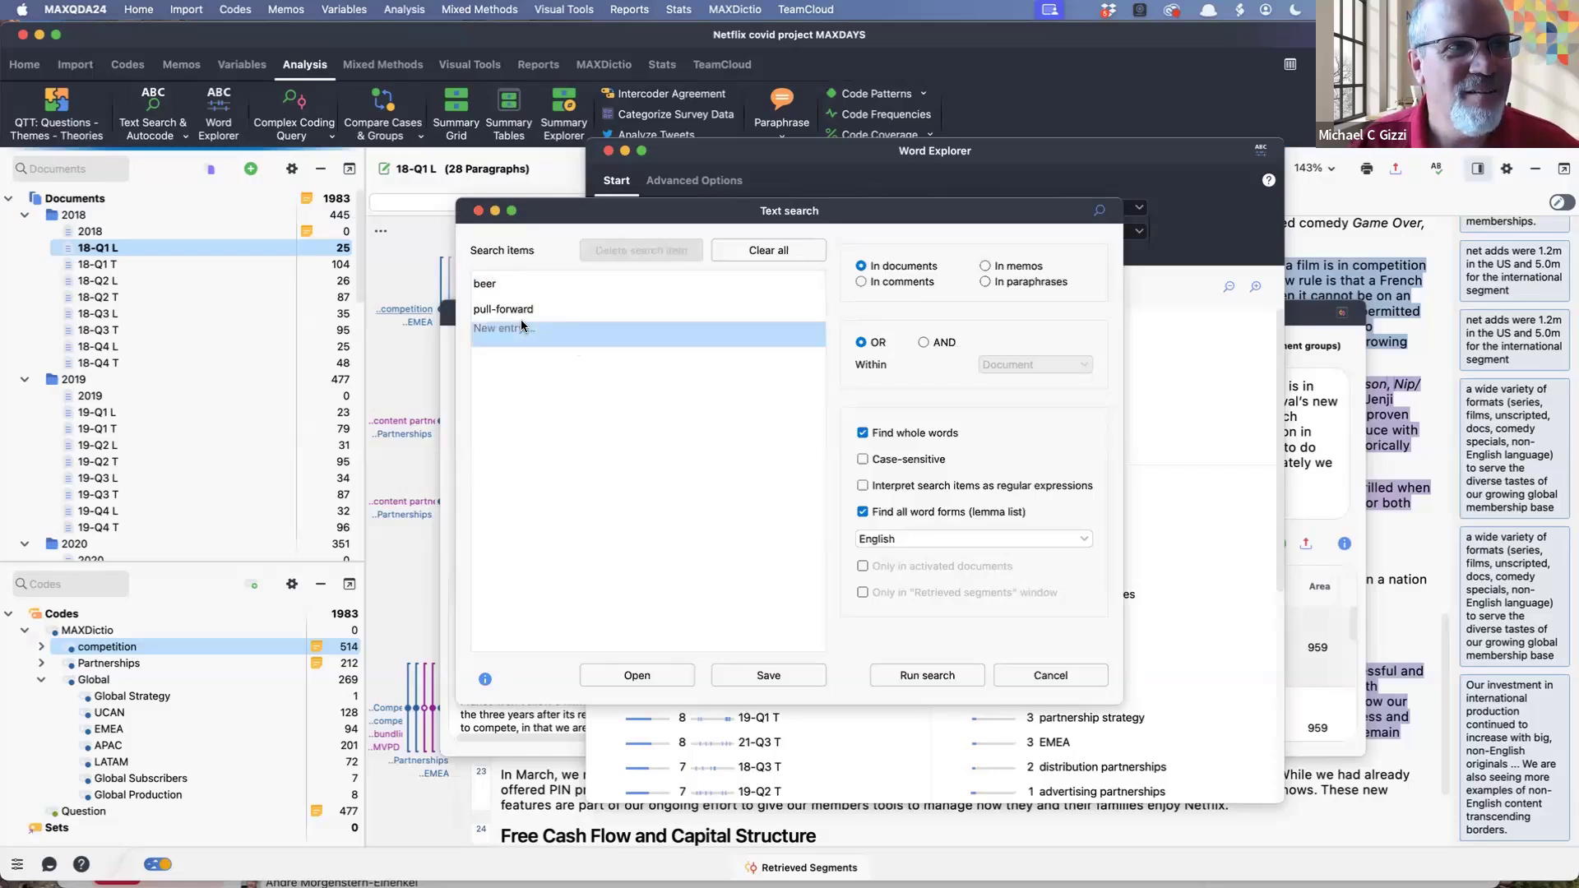
{"action": "left_click", "coordinate": [521, 311]}
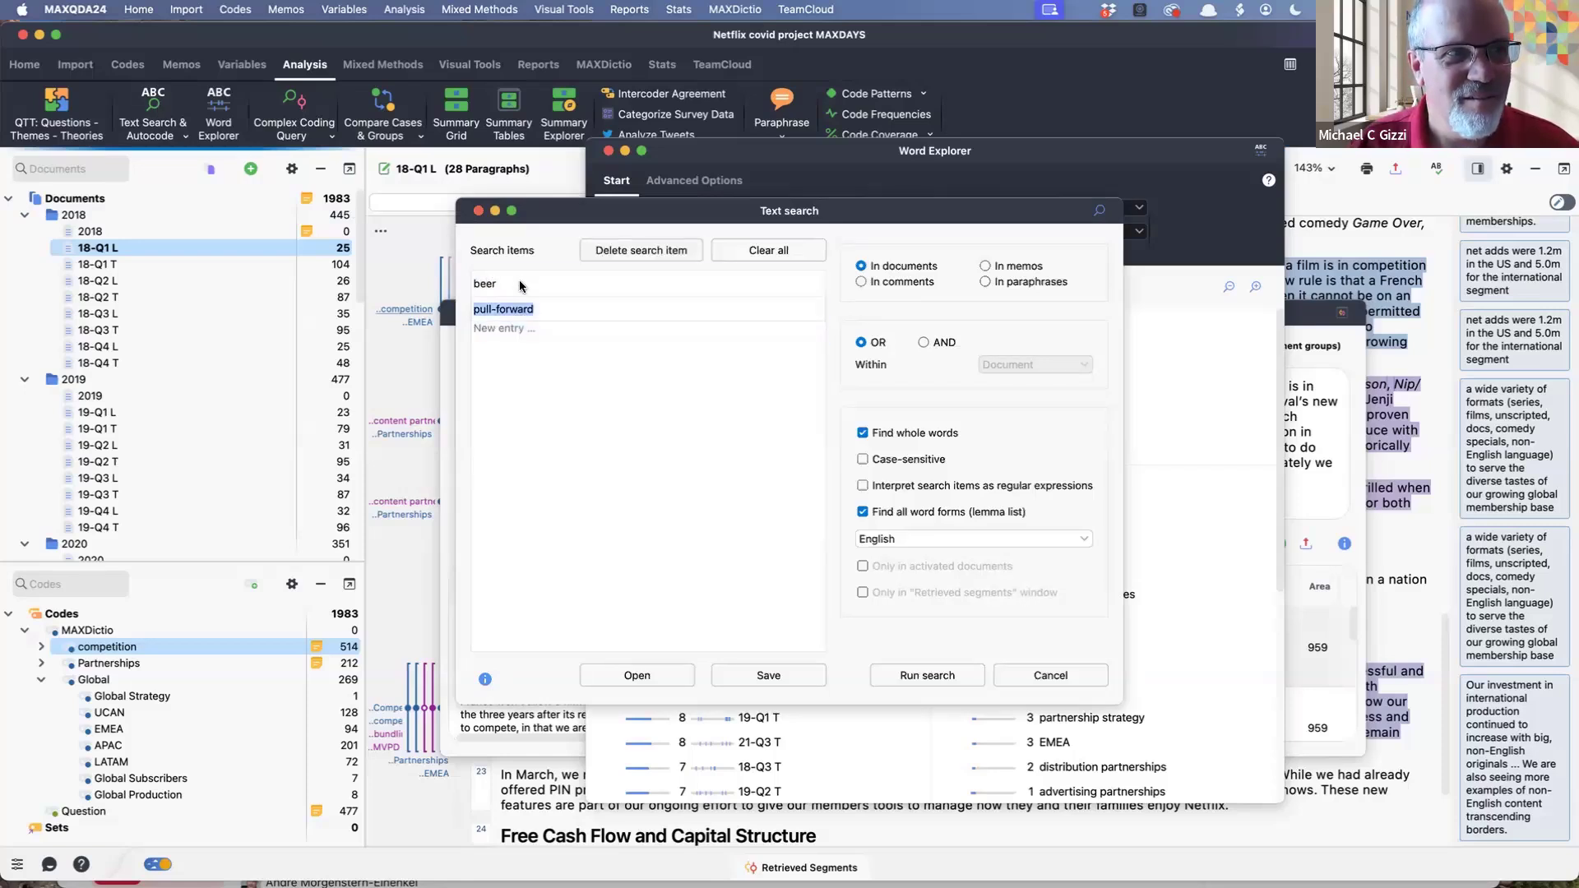
{"action": "left_click", "coordinate": [520, 282]}
{"action": "type", "text": "bier"}
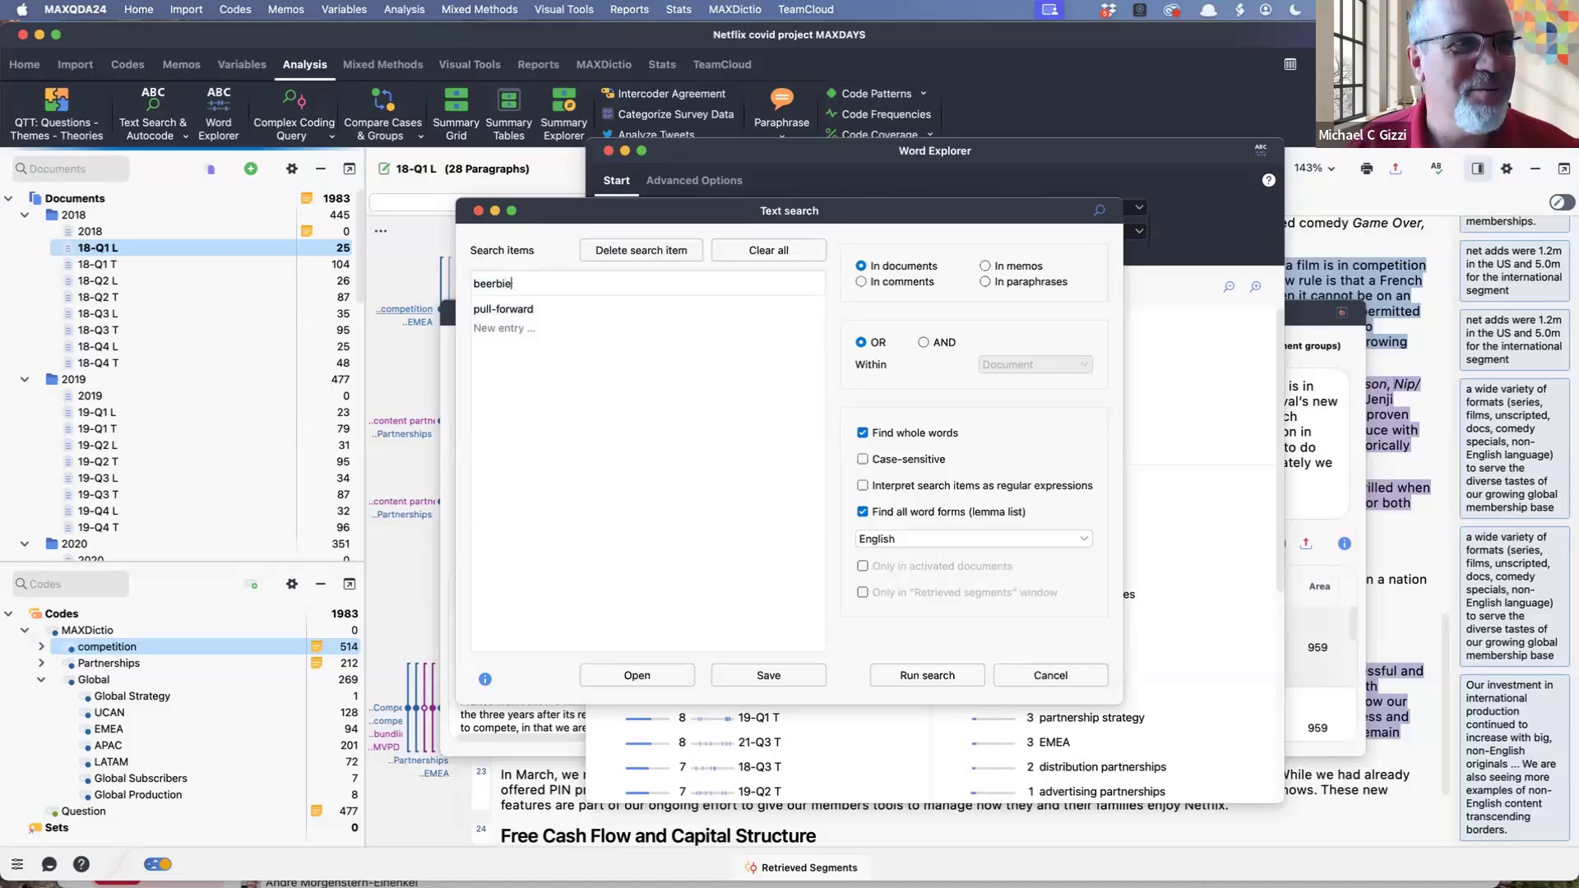
{"action": "key", "text": "BackSpace"}
{"action": "key", "text": "BackSpace"}
{"action": "key", "text": "BackSpace"}
{"action": "key", "text": "BackSpace"}
{"action": "key", "text": "BackSpace"}
{"action": "key", "text": "BackSpace"}
{"action": "type", "text": "i"}
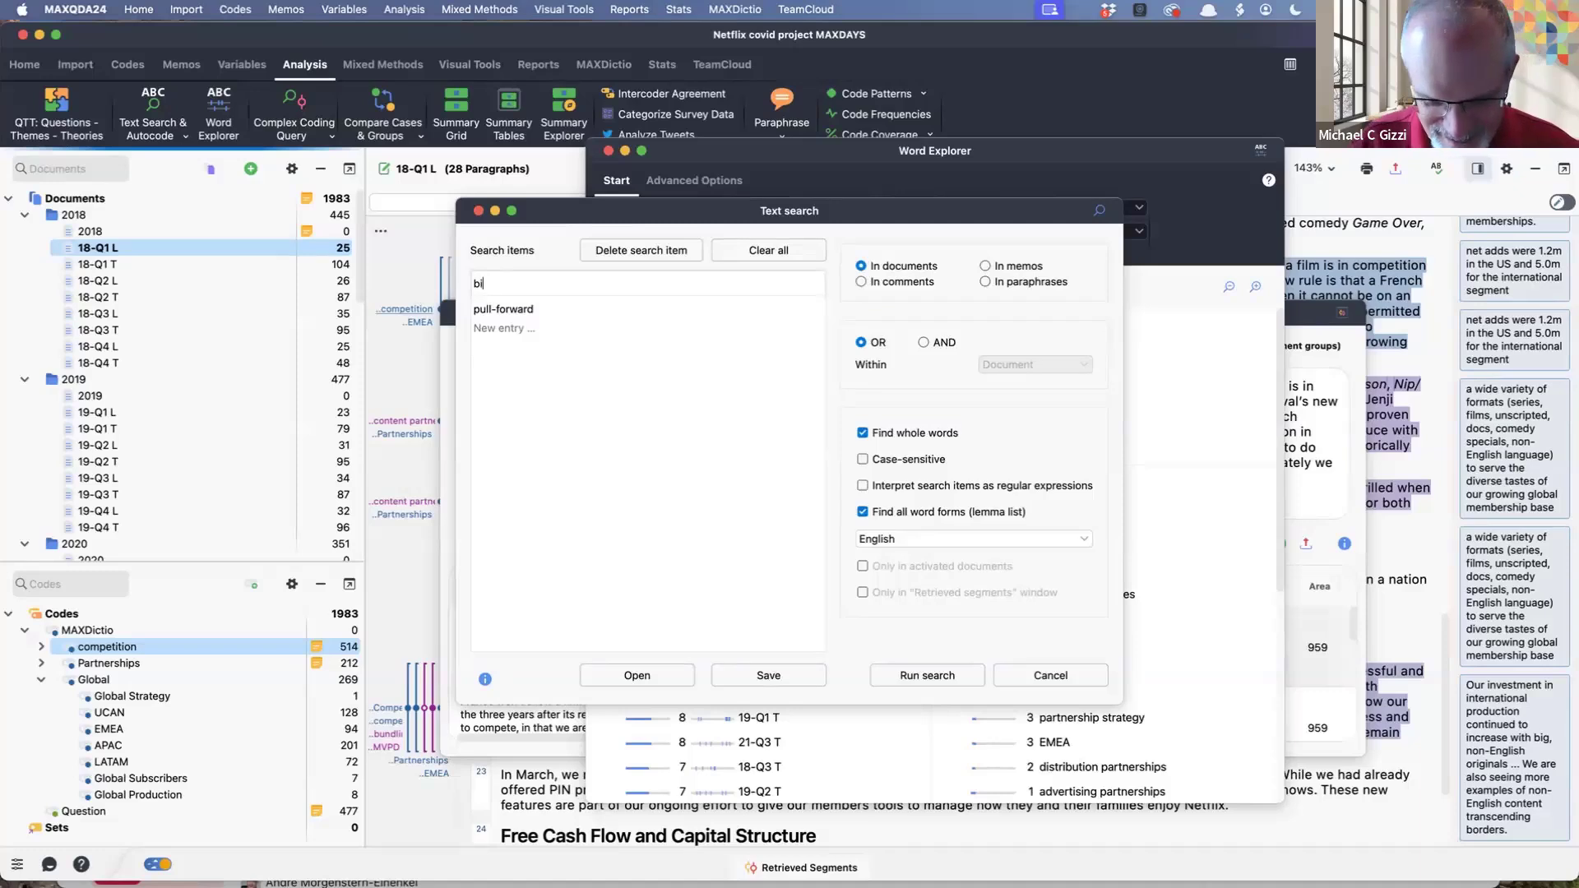
{"action": "type", "text": "er"}
{"action": "key", "text": "Return"}
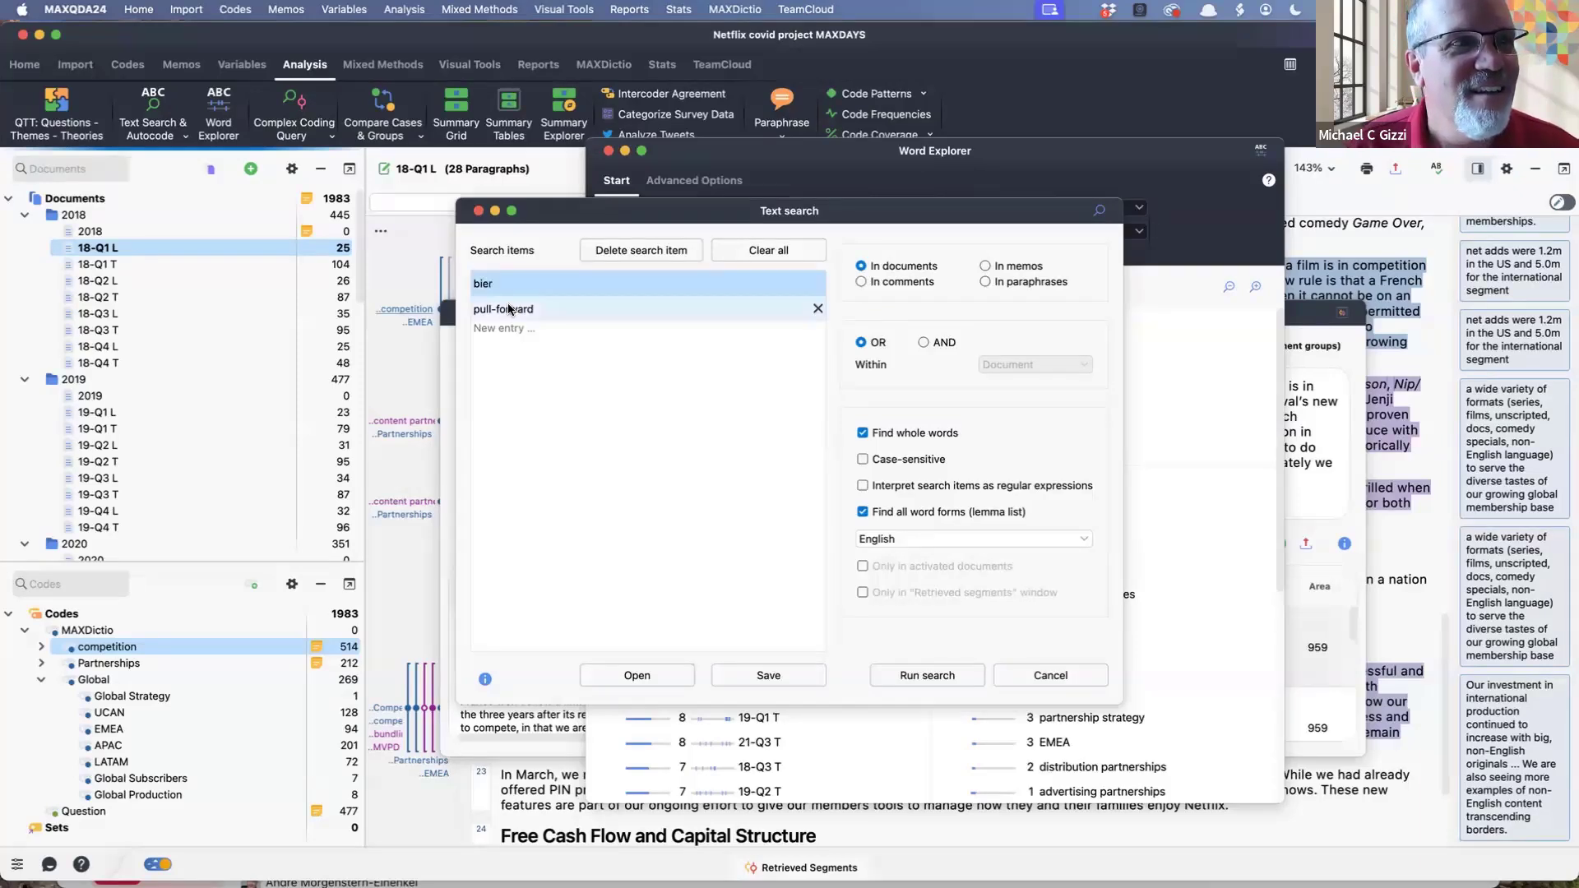
Step: Replace the search item "pull-forward" with "beer" and close the text search without running it
{"action": "left_click", "coordinate": [520, 313]}
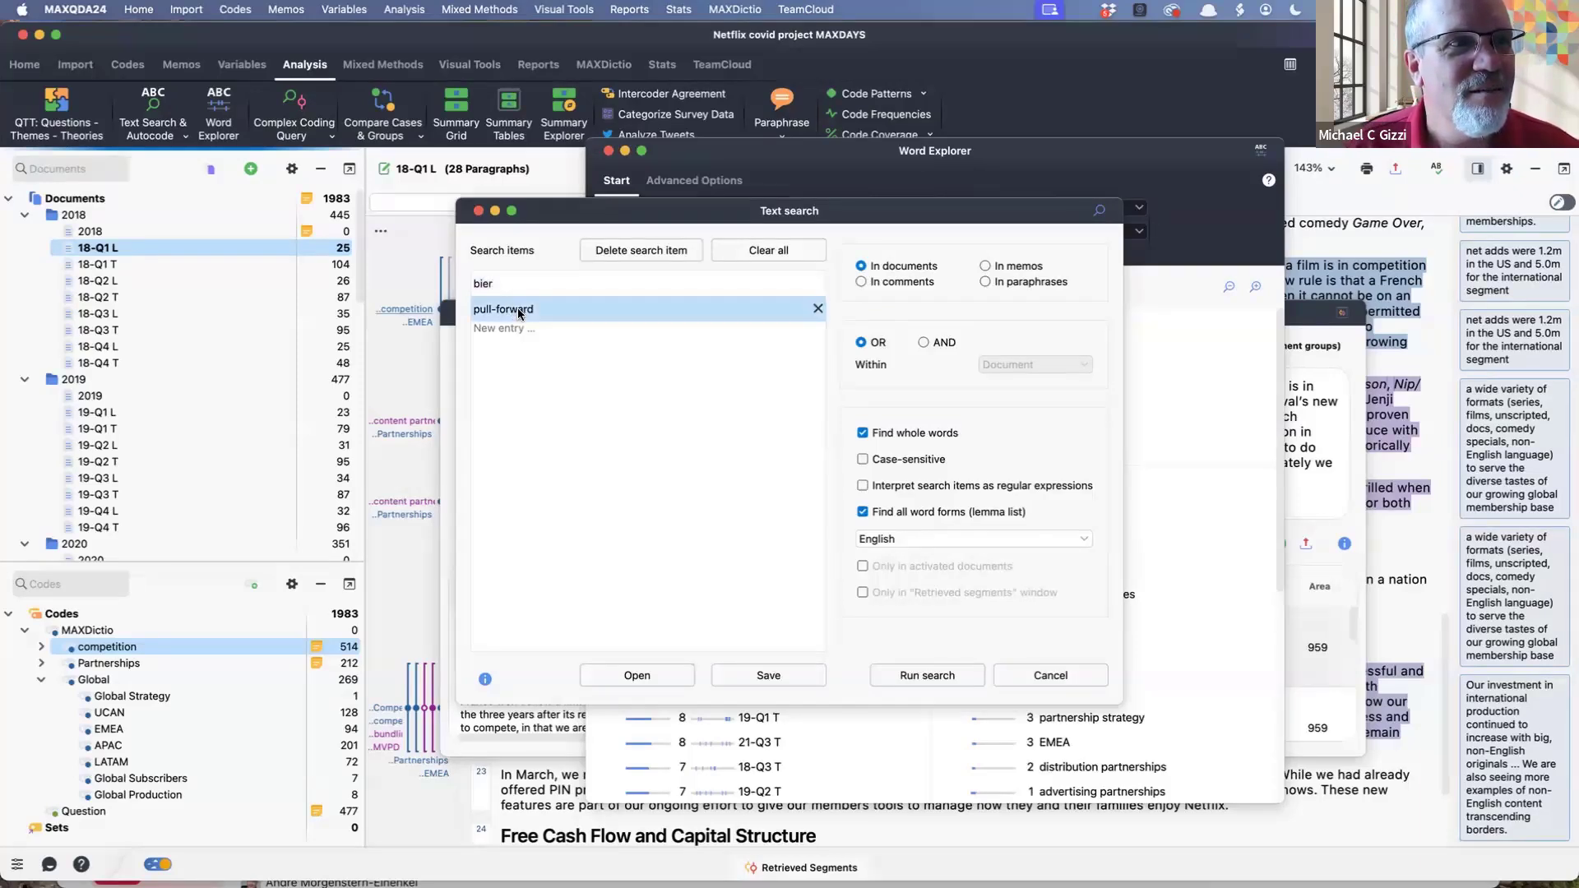
{"action": "left_click", "coordinate": [520, 314]}
{"action": "type", "text": "beer"}
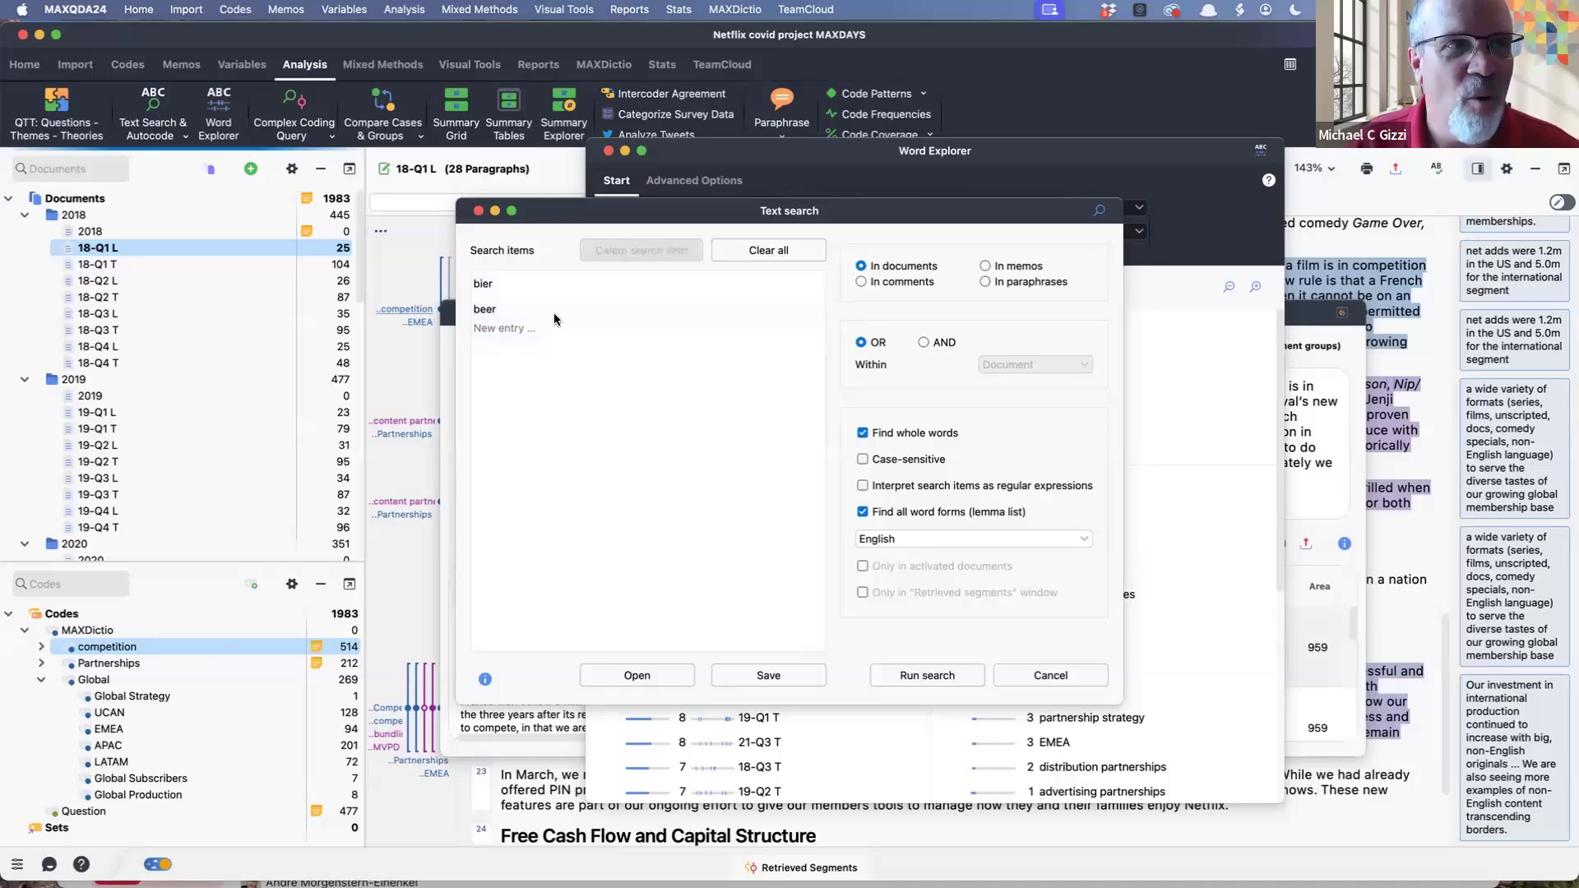
{"action": "left_click", "coordinate": [536, 282]}
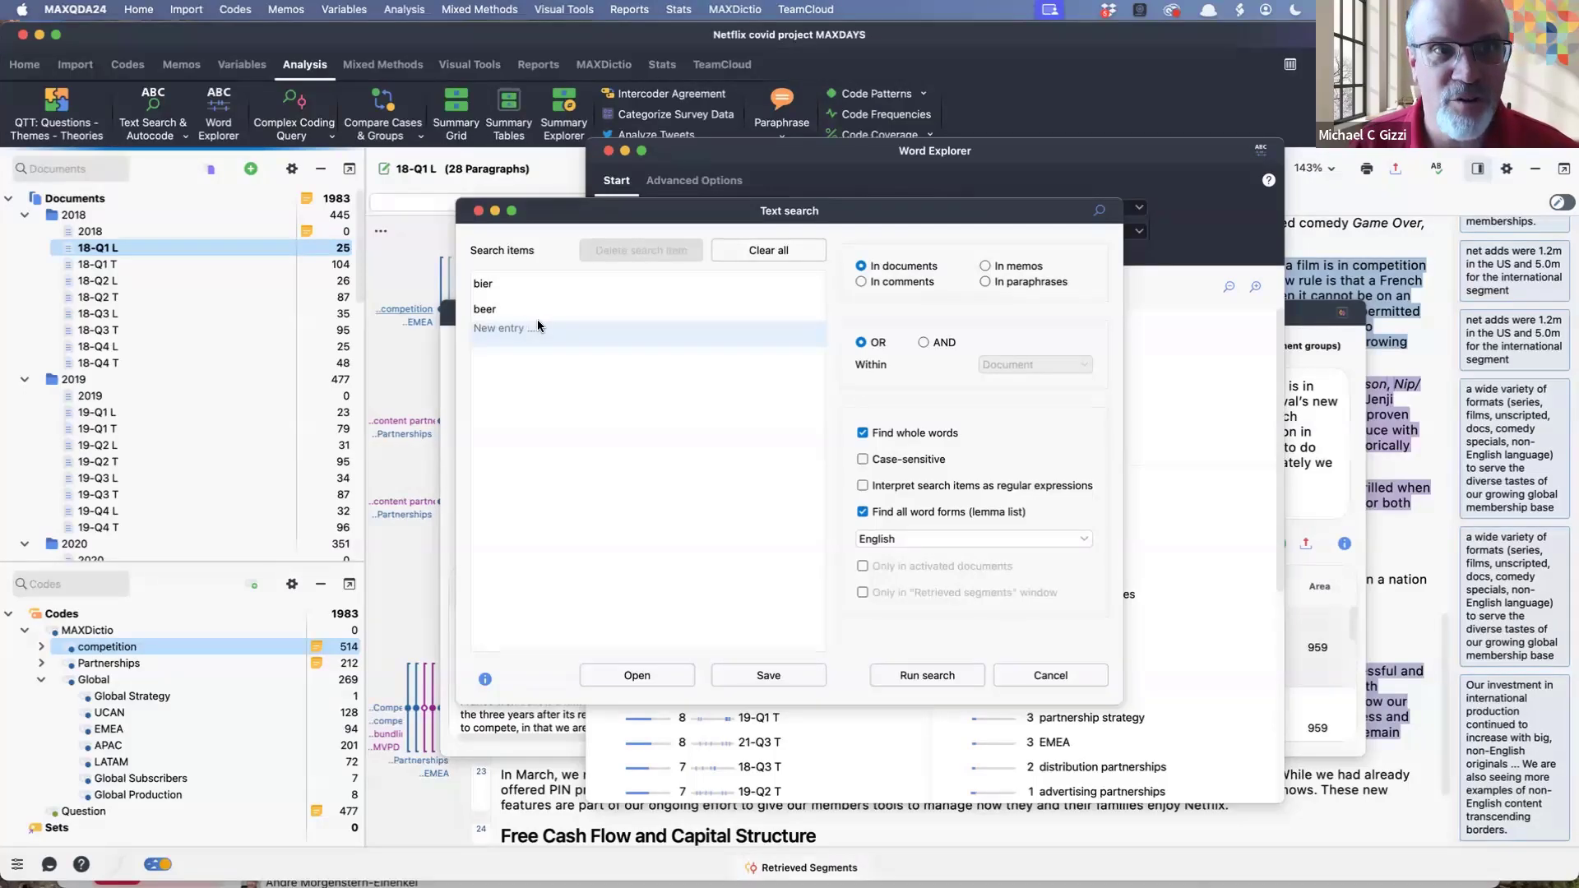
{"action": "left_click", "coordinate": [478, 213]}
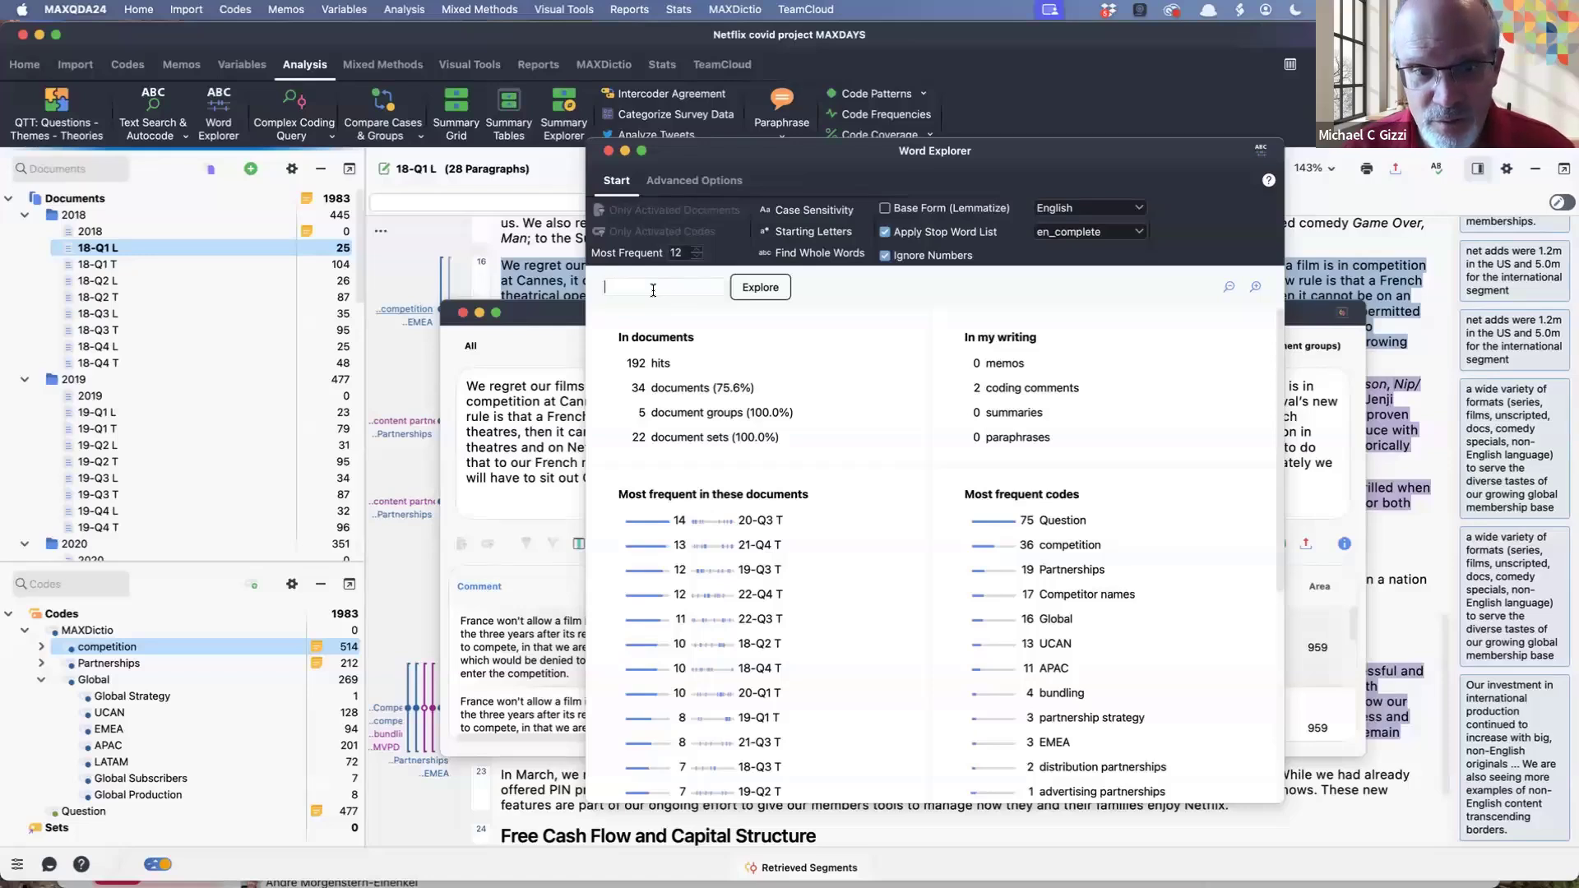
Step: Explore the phrase "pull forward effect" in Word Explorer and clear the search term
{"action": "type", "text": "pul"}
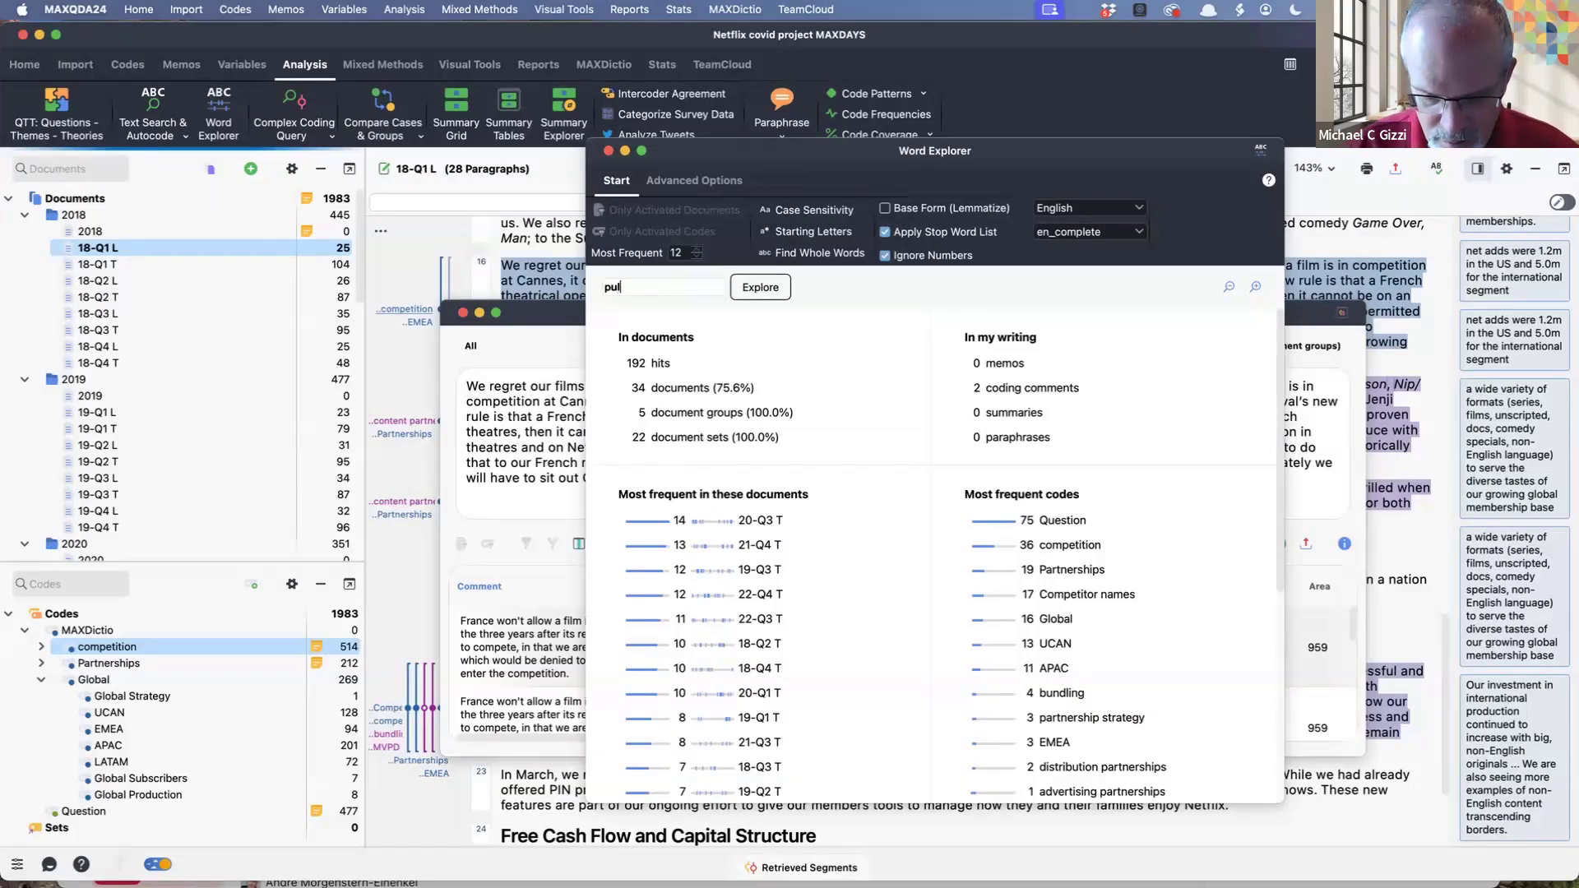
{"action": "type", "text": "l forward effect"}
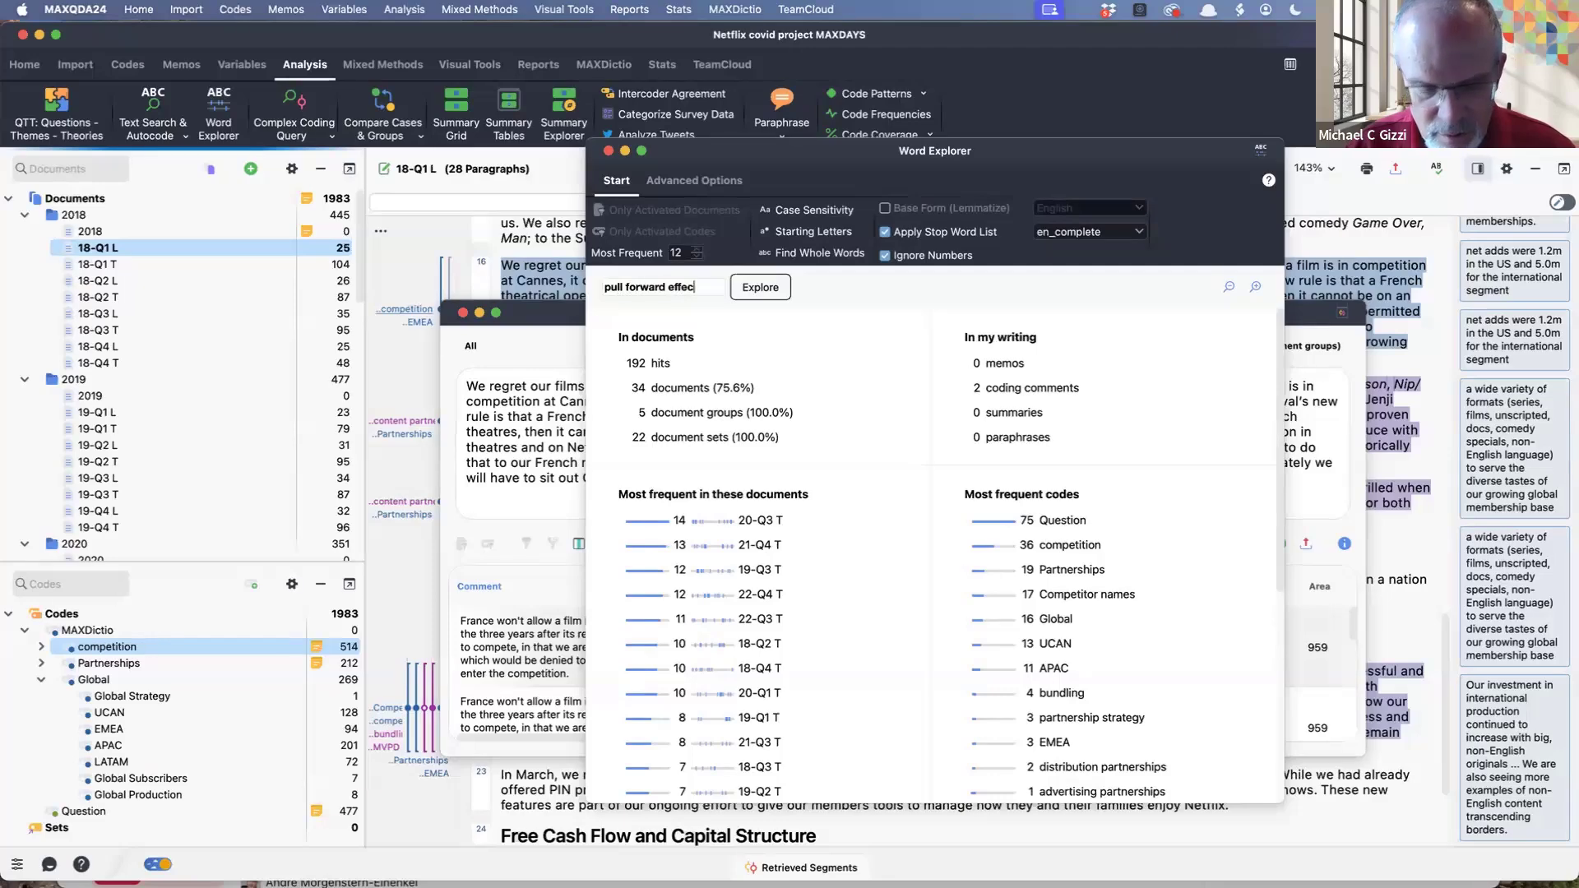
{"action": "key", "text": "Return"}
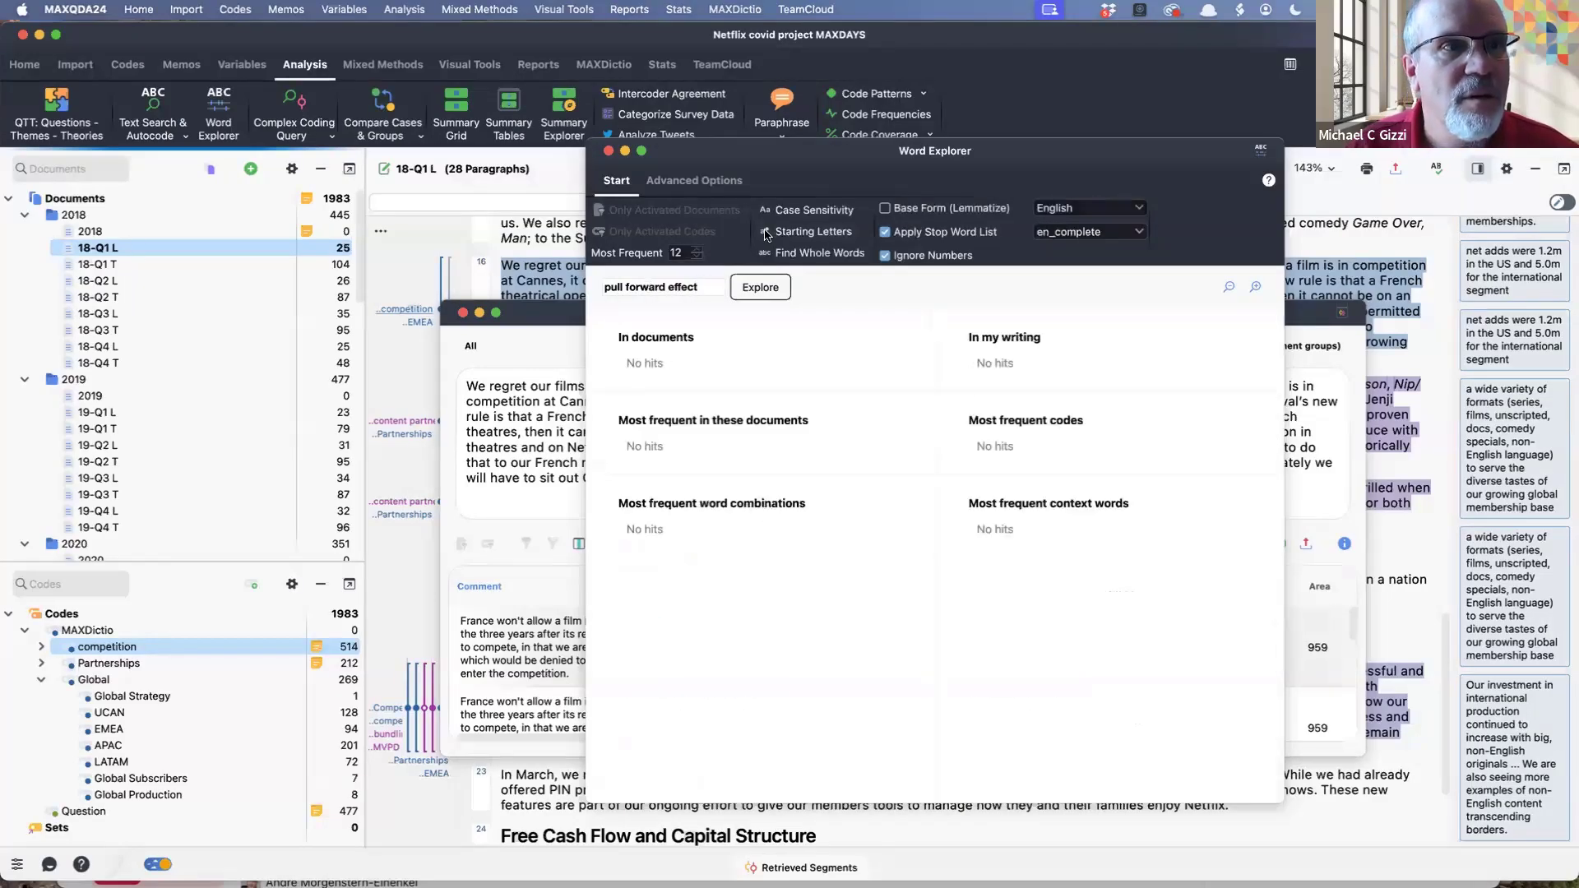
{"action": "key", "text": "BackSpace"}
{"action": "key", "text": "BackSpace"}
{"action": "key", "text": "BackSpace"}
{"action": "key", "text": "BackSpace"}
{"action": "key", "text": "BackSpace"}
{"action": "key", "text": "BackSpace"}
{"action": "key", "text": "BackSpace"}
{"action": "key", "text": "BackSpace"}
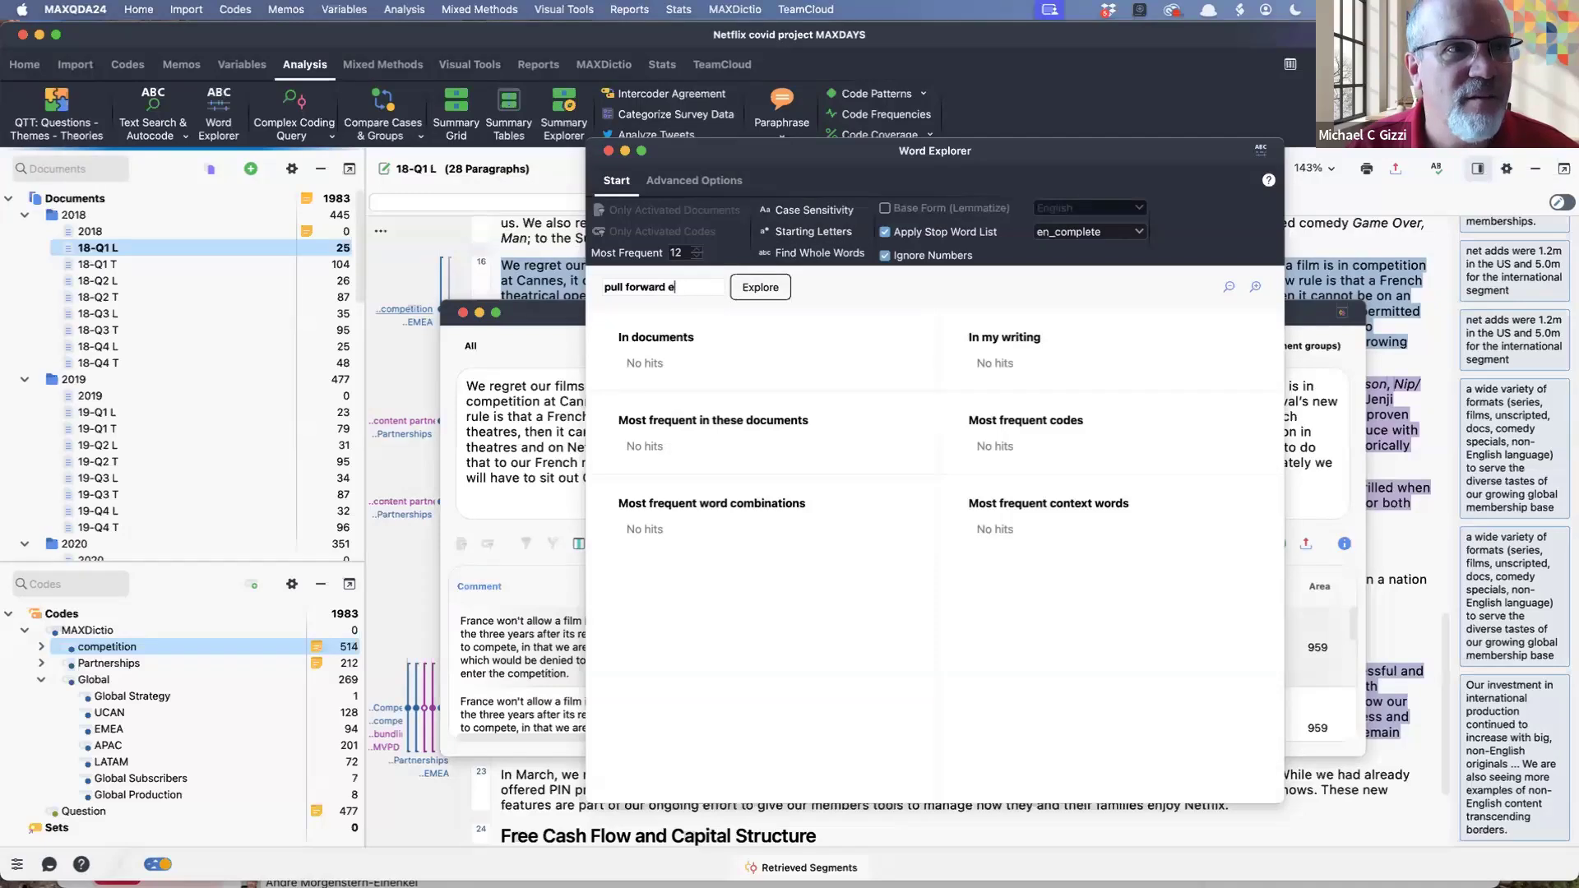
{"action": "key", "text": "BackSpace"}
{"action": "key", "text": "BackSpace"}
{"action": "key", "text": "BackSpace"}
{"action": "key", "text": "BackSpace"}
{"action": "key", "text": "BackSpace"}
{"action": "key", "text": "BackSpace"}
{"action": "key", "text": "BackSpace"}
{"action": "key", "text": "BackSpace"}
{"action": "key", "text": "BackSpace"}
{"action": "key", "text": "BackSpace"}
{"action": "key", "text": "BackSpace"}
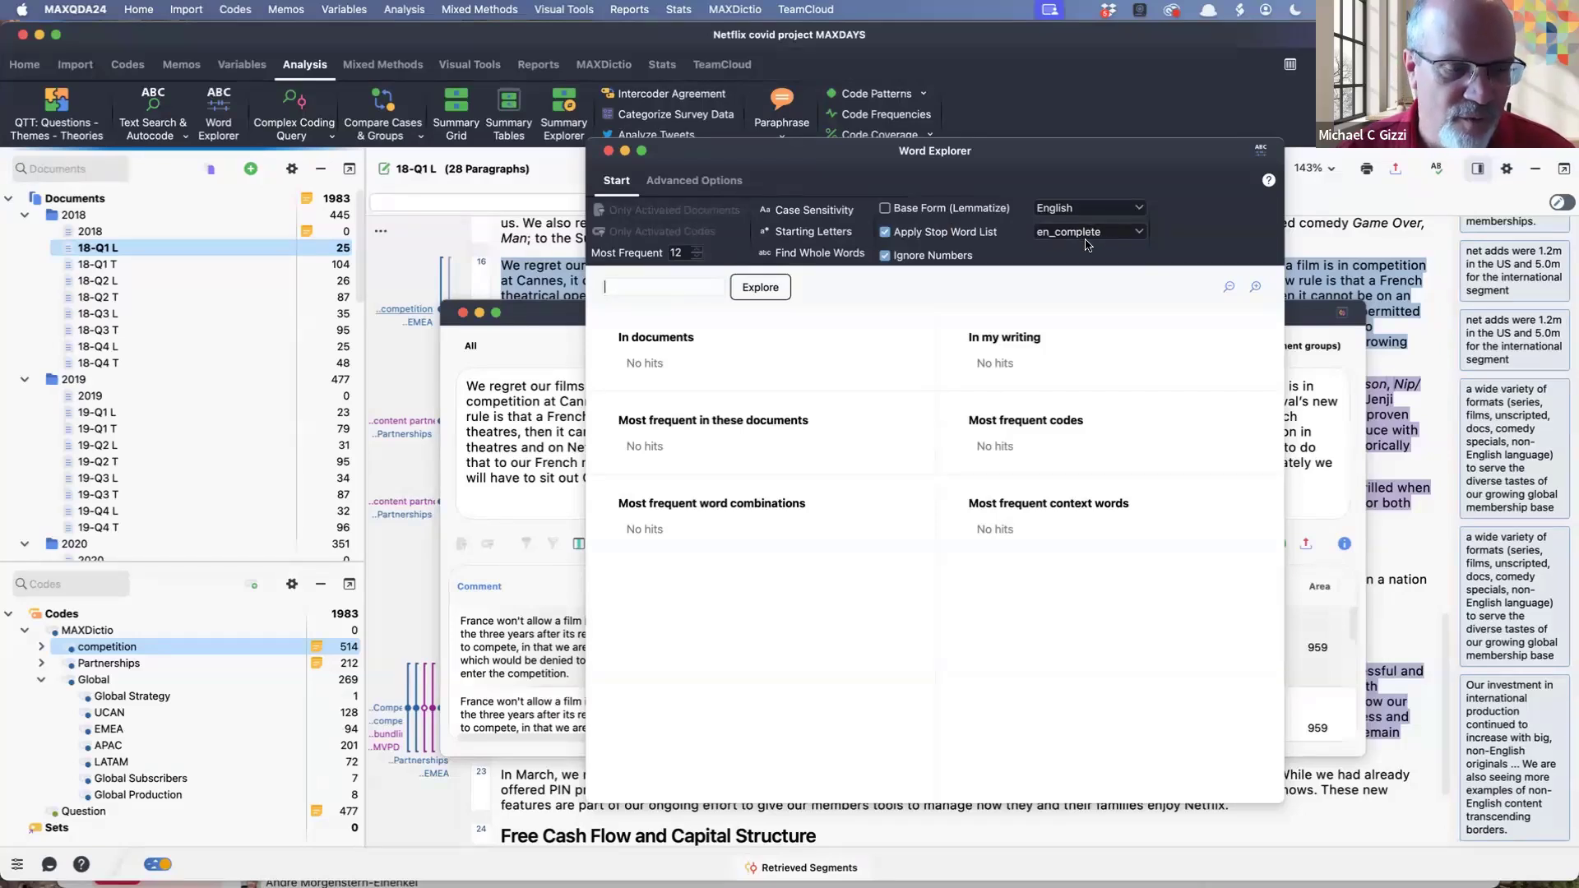
Step: Review Word Explorer's advanced options for context words and ignored items, and return to the main options
{"action": "left_click", "coordinate": [692, 184]}
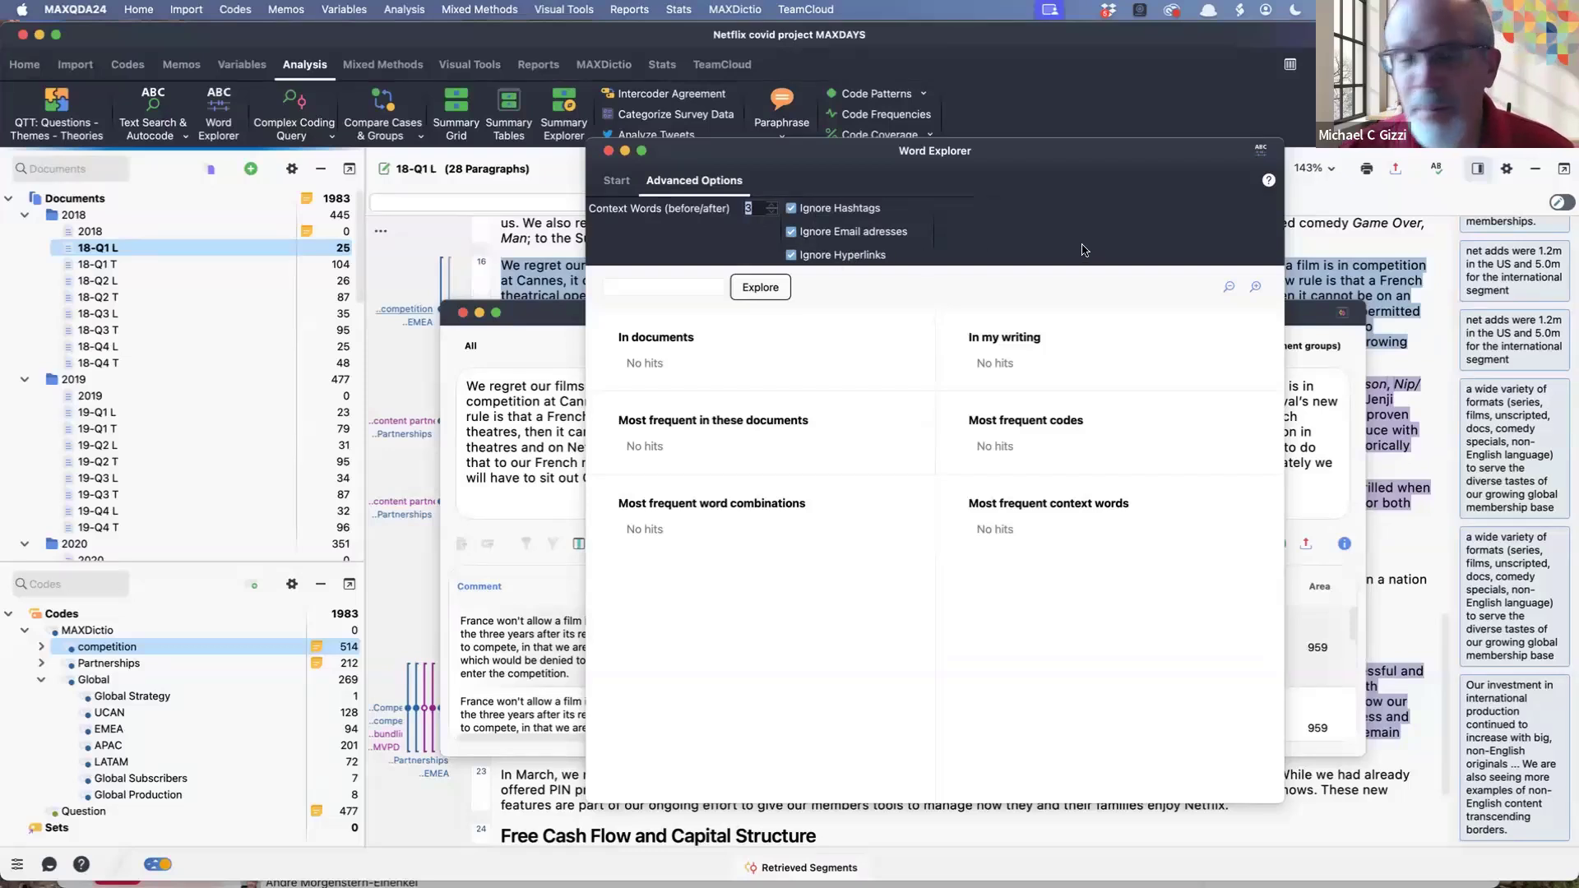
{"action": "left_click", "coordinate": [609, 182]}
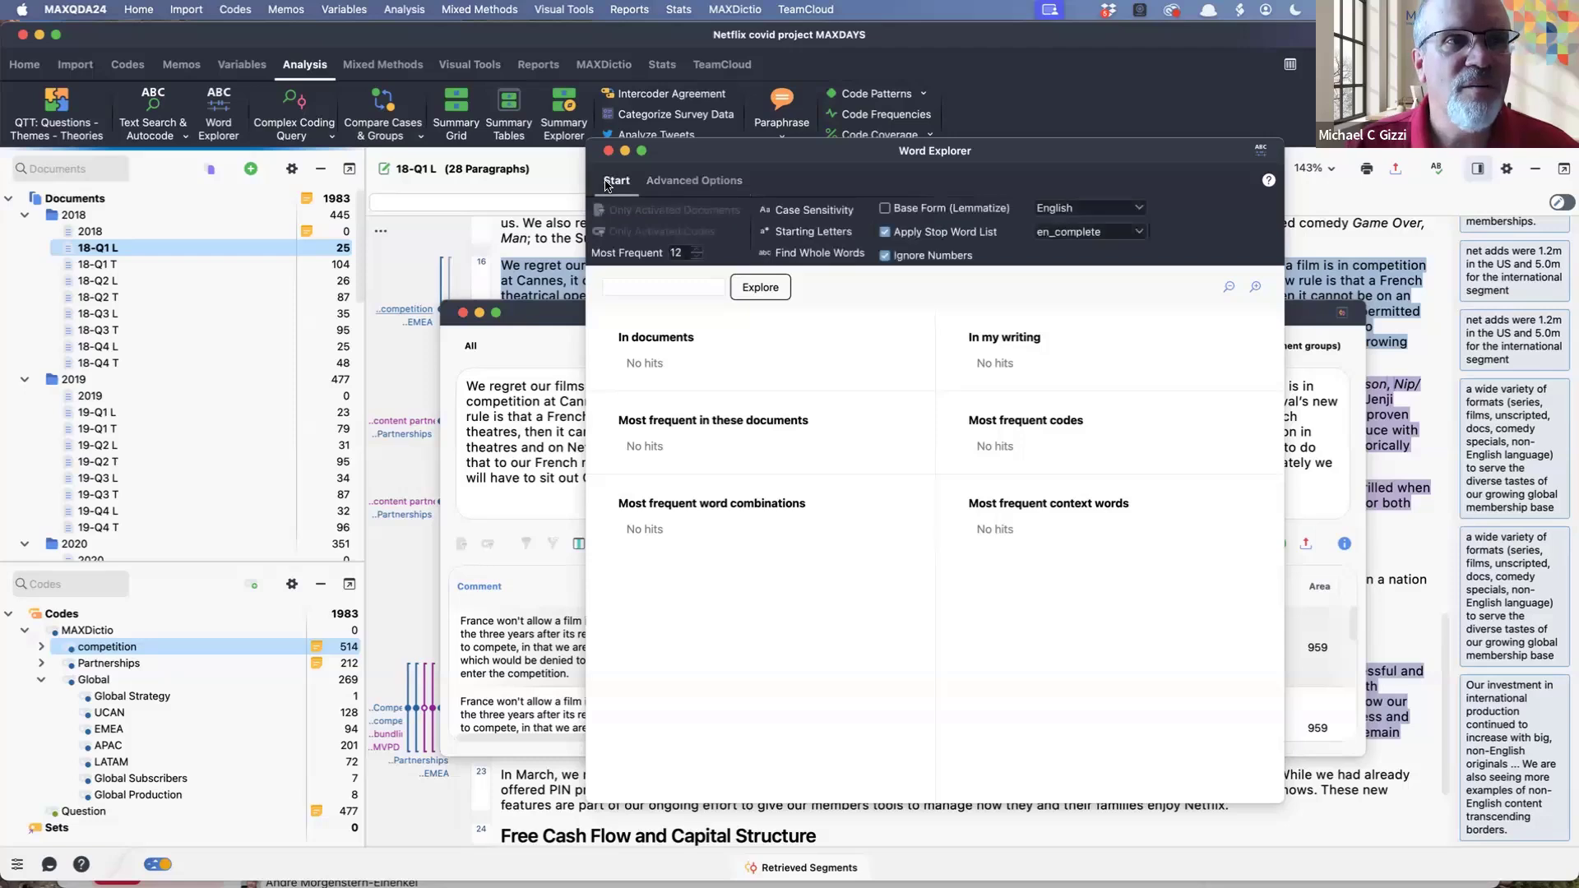
{"action": "mouse_move", "coordinate": [806, 403]}
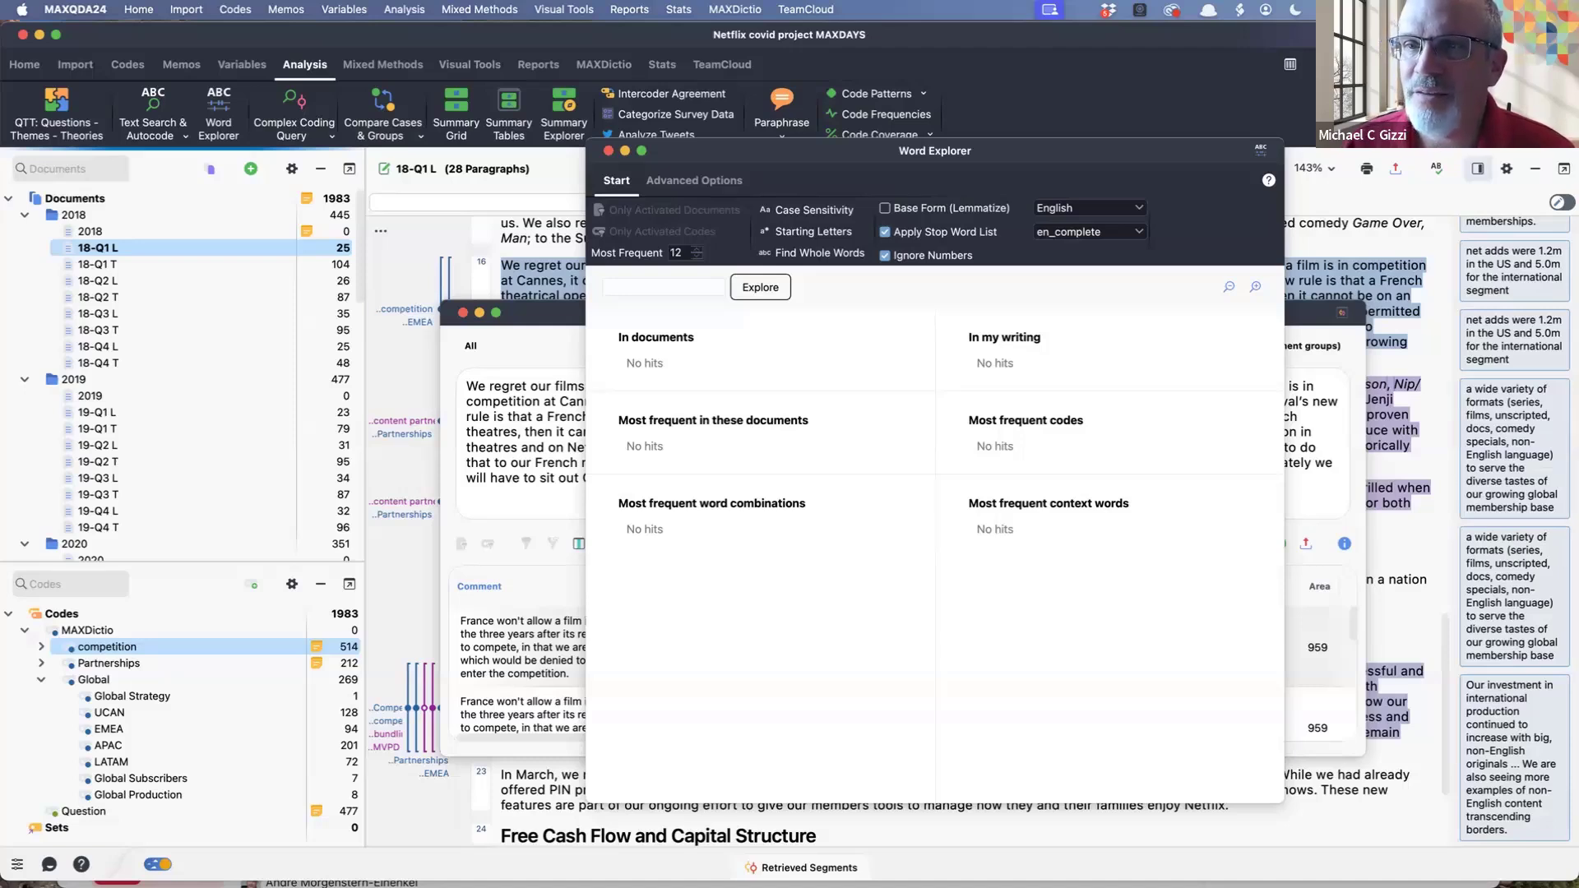
Step: Explore the phrase "pull forward", list its document hits and look through their preview text
{"action": "left_click", "coordinate": [650, 289]}
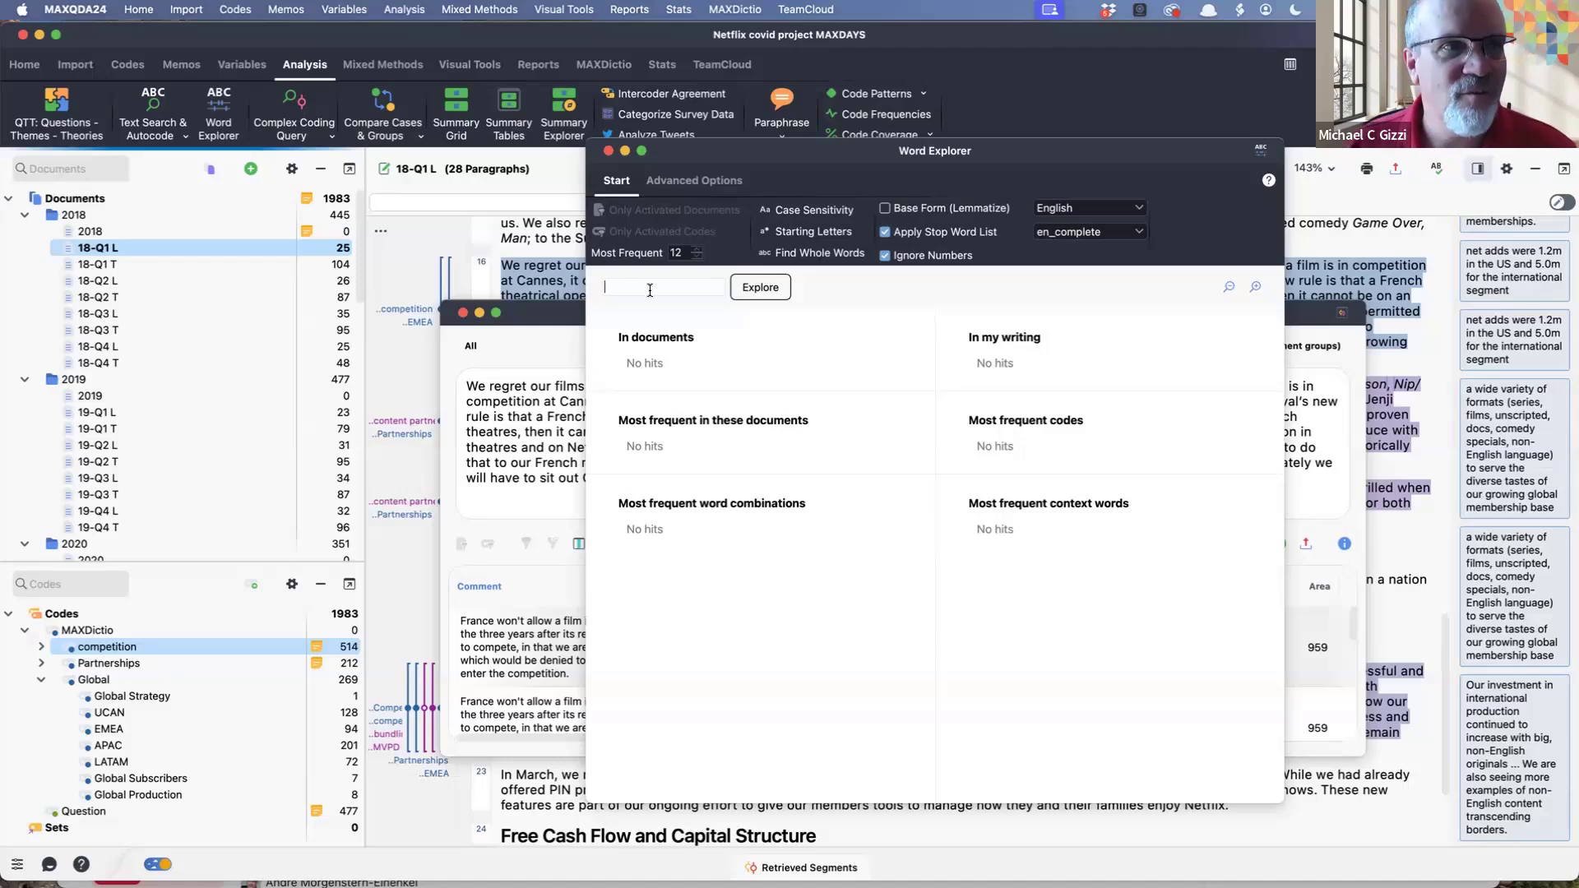
{"action": "type", "text": "pull forward"}
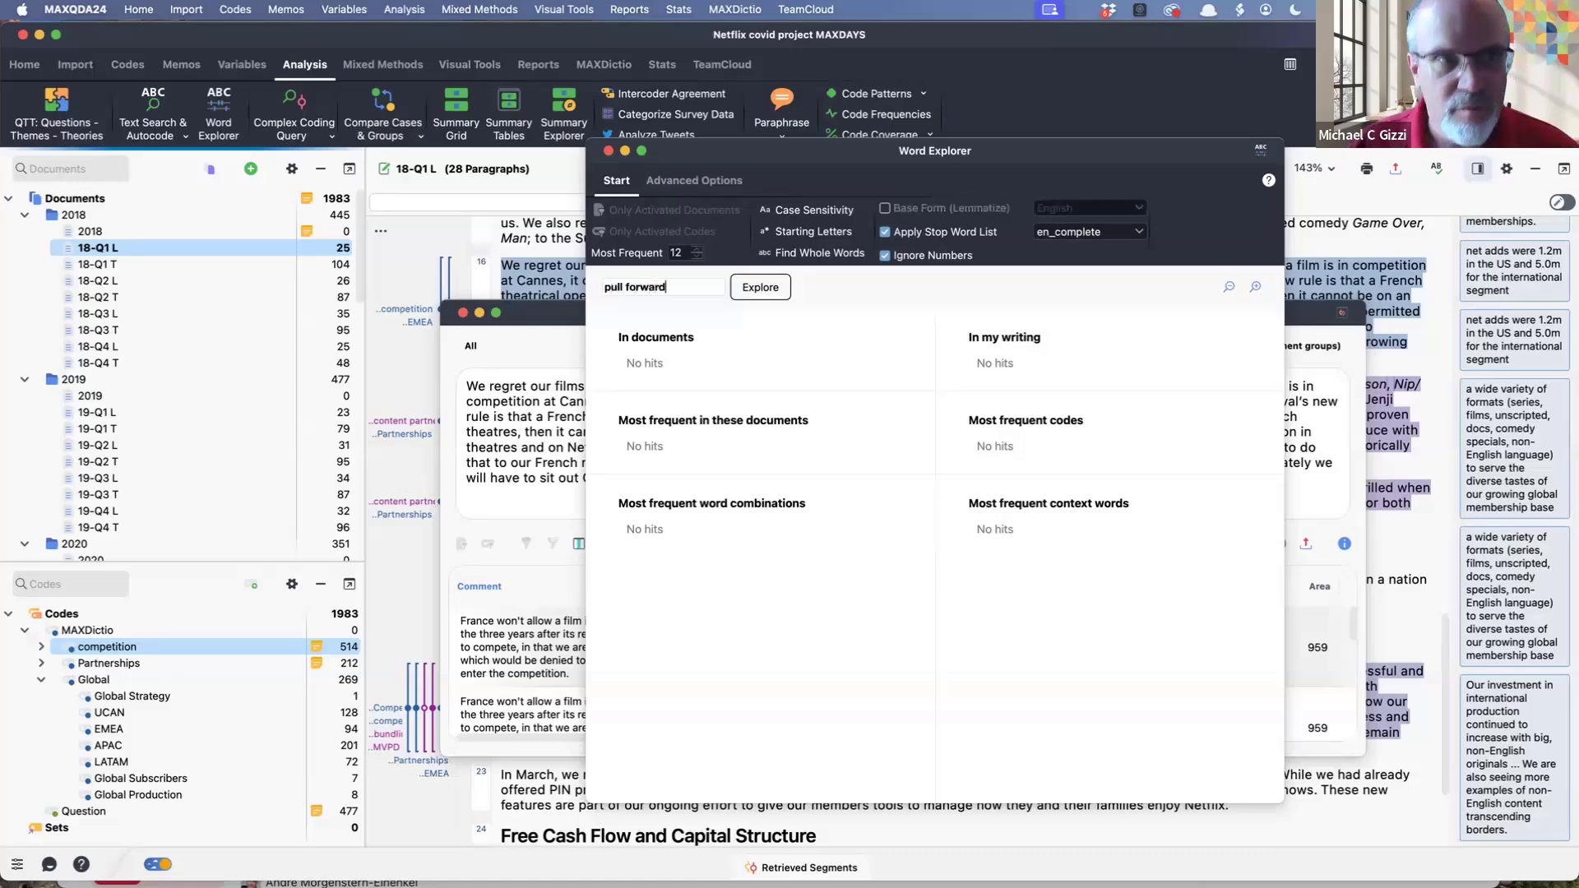
{"action": "key", "text": "Return"}
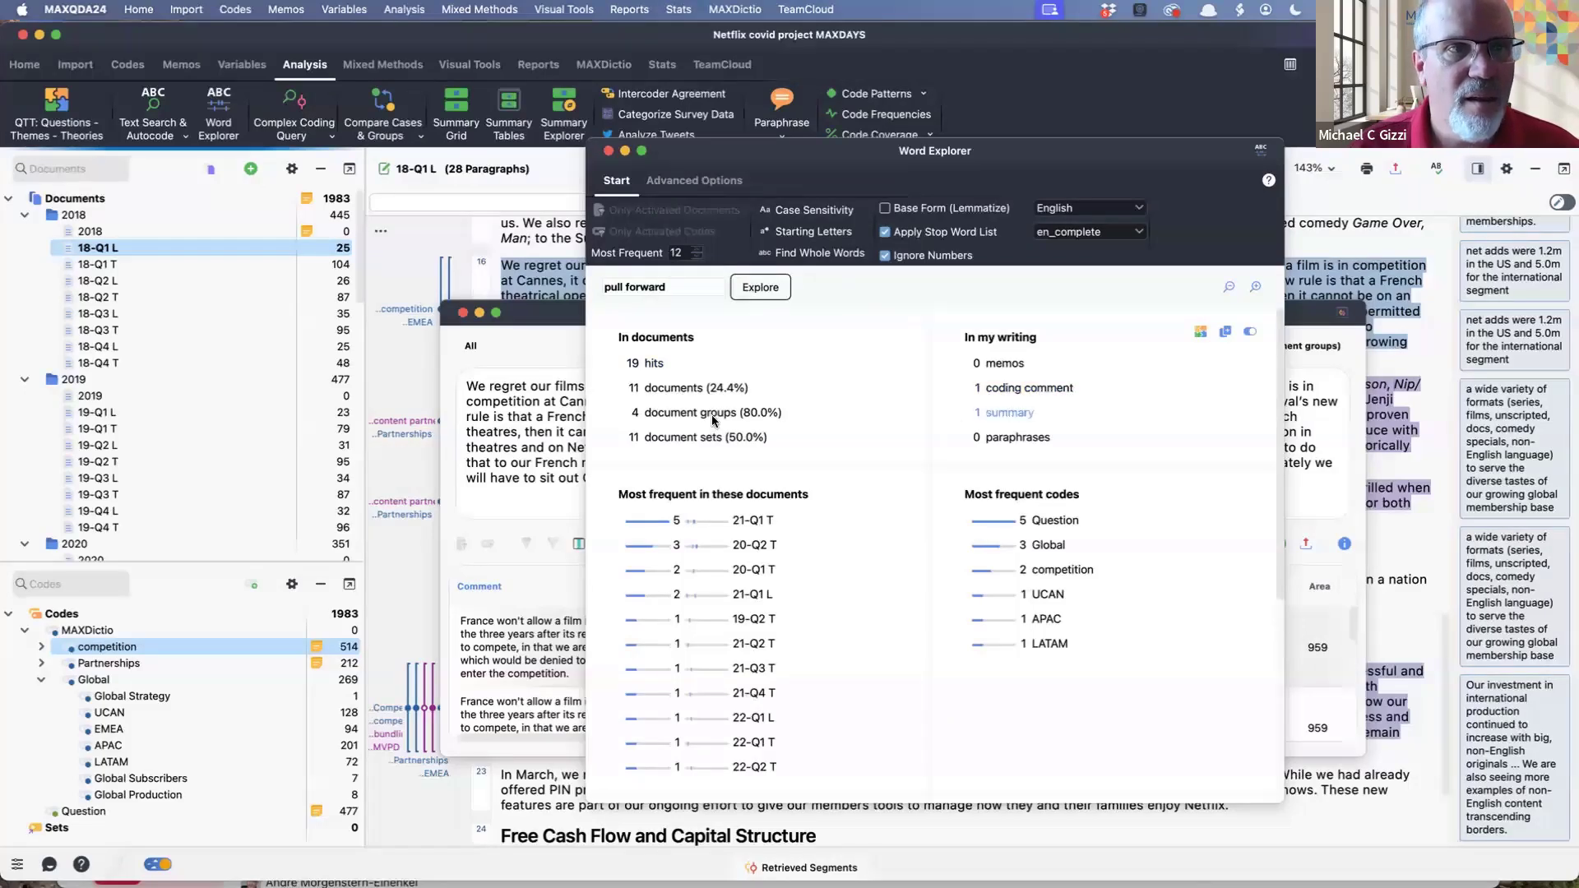
{"action": "left_click", "coordinate": [652, 365]}
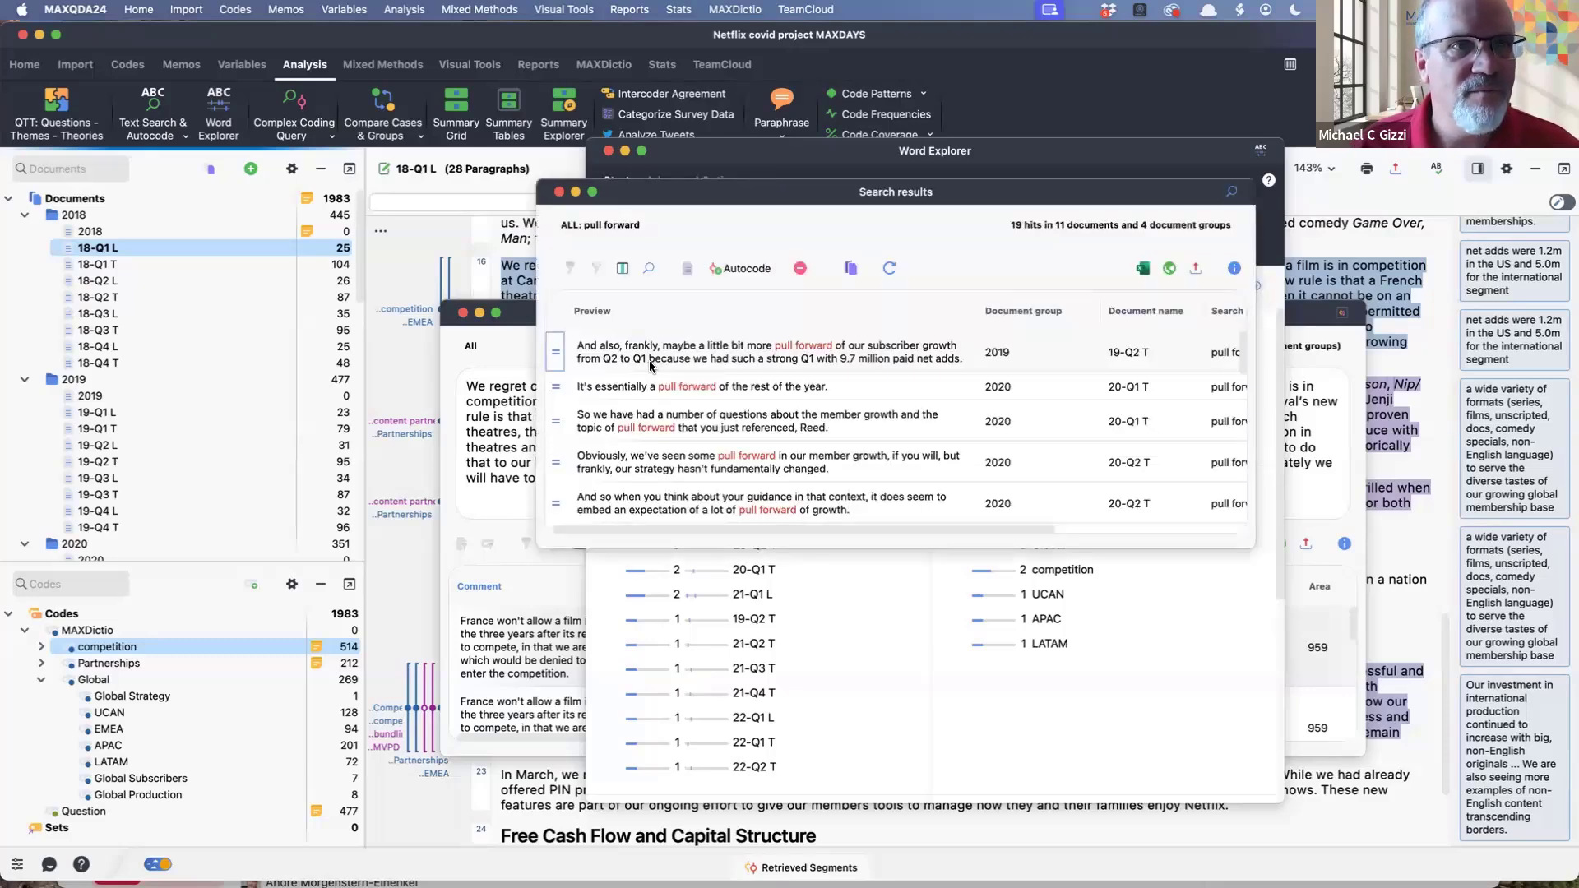
{"action": "scroll", "coordinate": [653, 365], "scroll_direction": "down", "scroll_amount": 2}
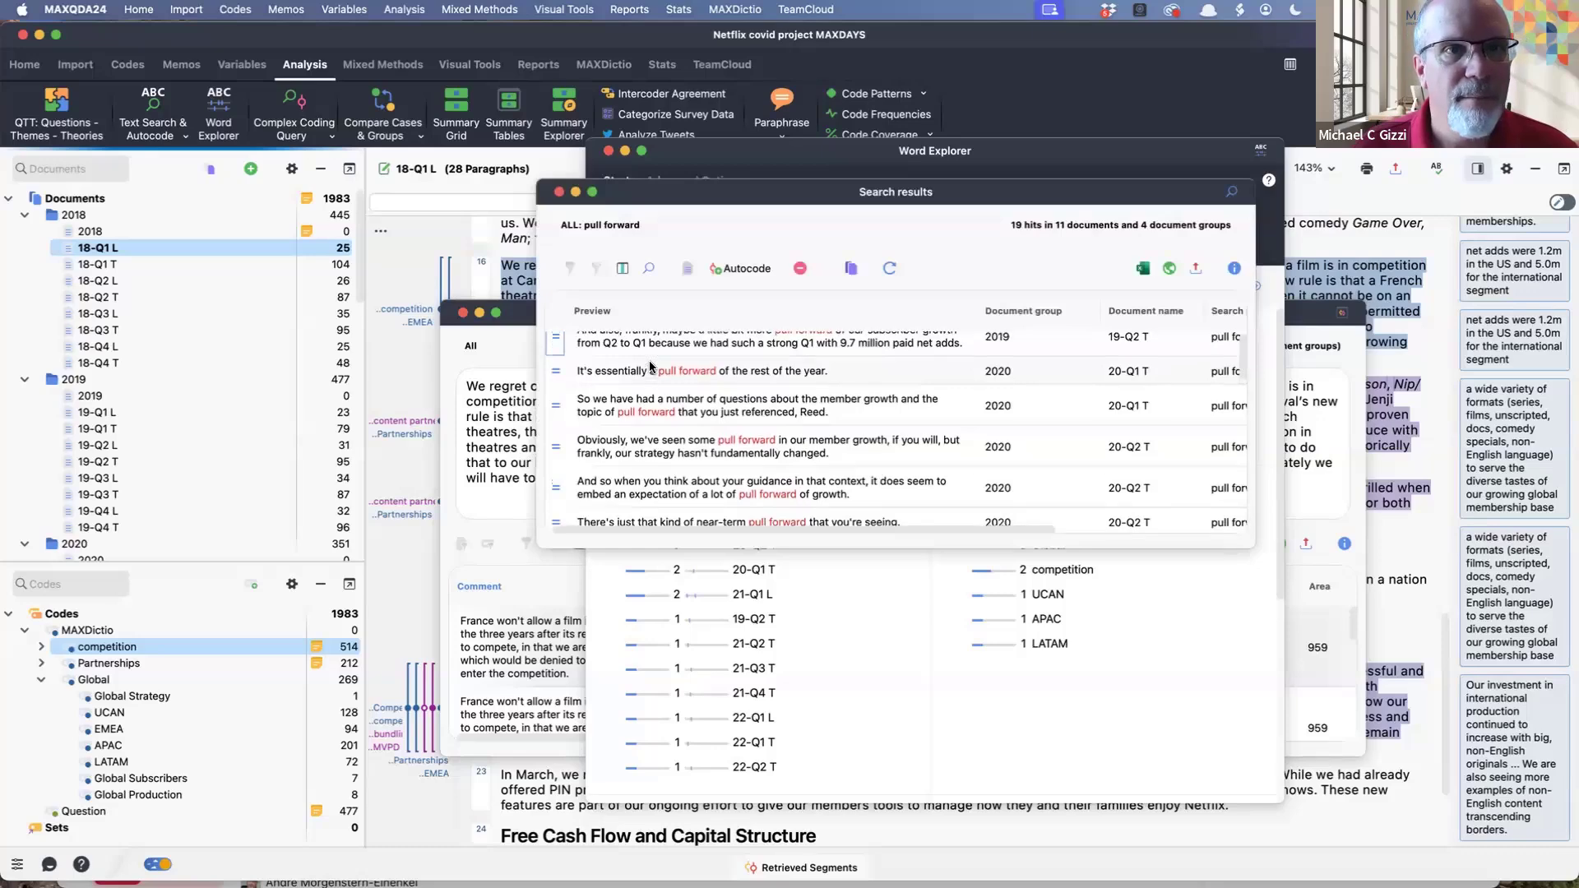
{"action": "scroll", "coordinate": [649, 366], "scroll_direction": "up", "scroll_amount": 2}
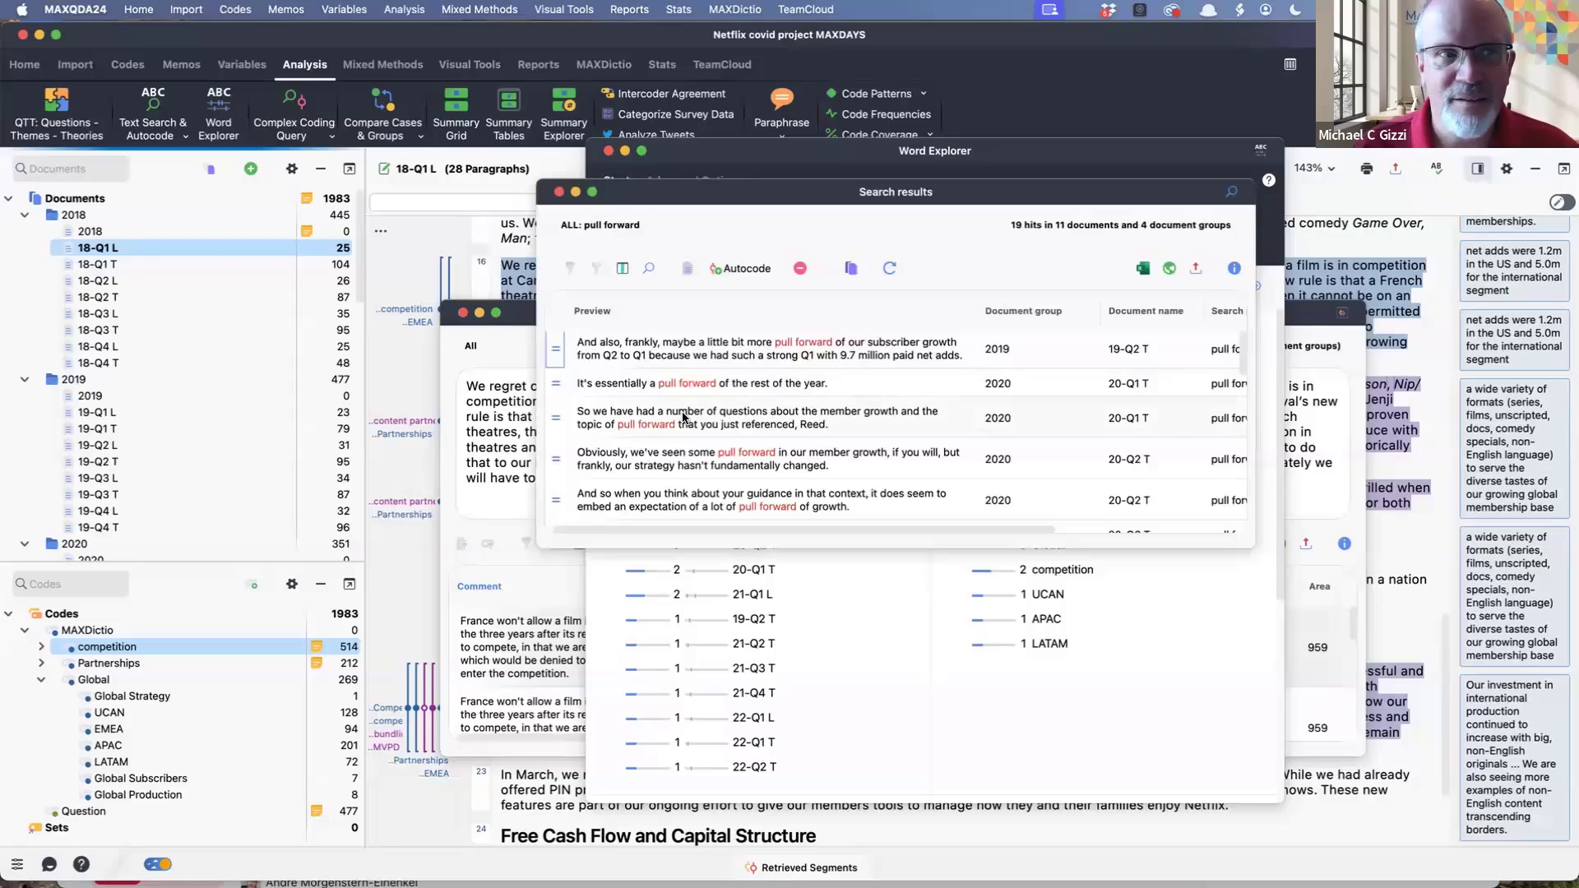
{"action": "scroll", "coordinate": [683, 417], "scroll_direction": "down", "scroll_amount": 10}
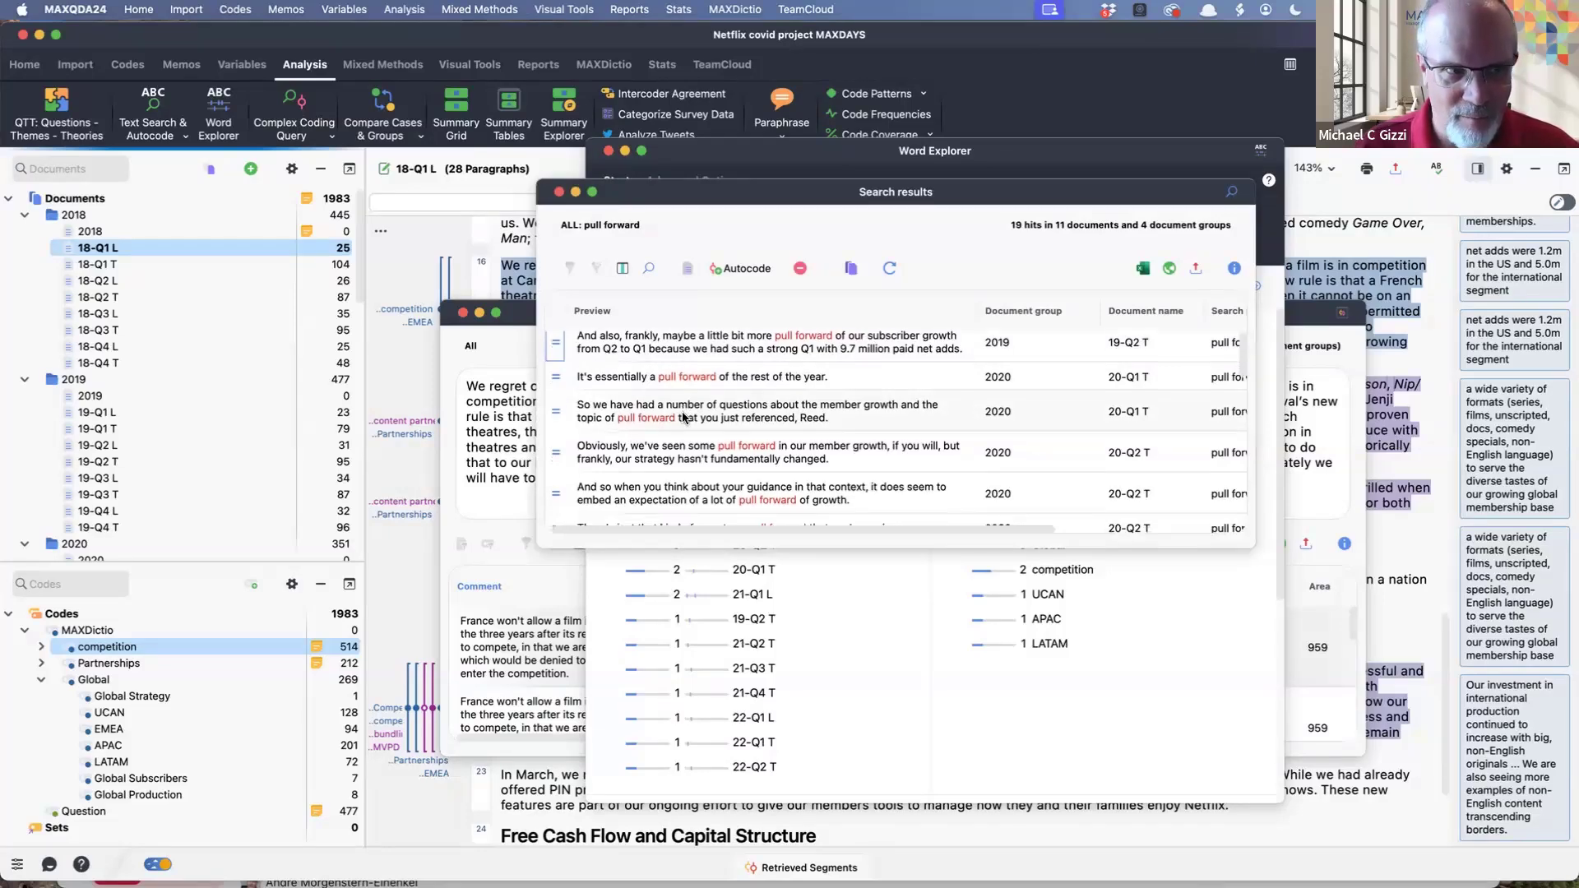
{"action": "scroll", "coordinate": [682, 417], "scroll_direction": "up", "scroll_amount": 5}
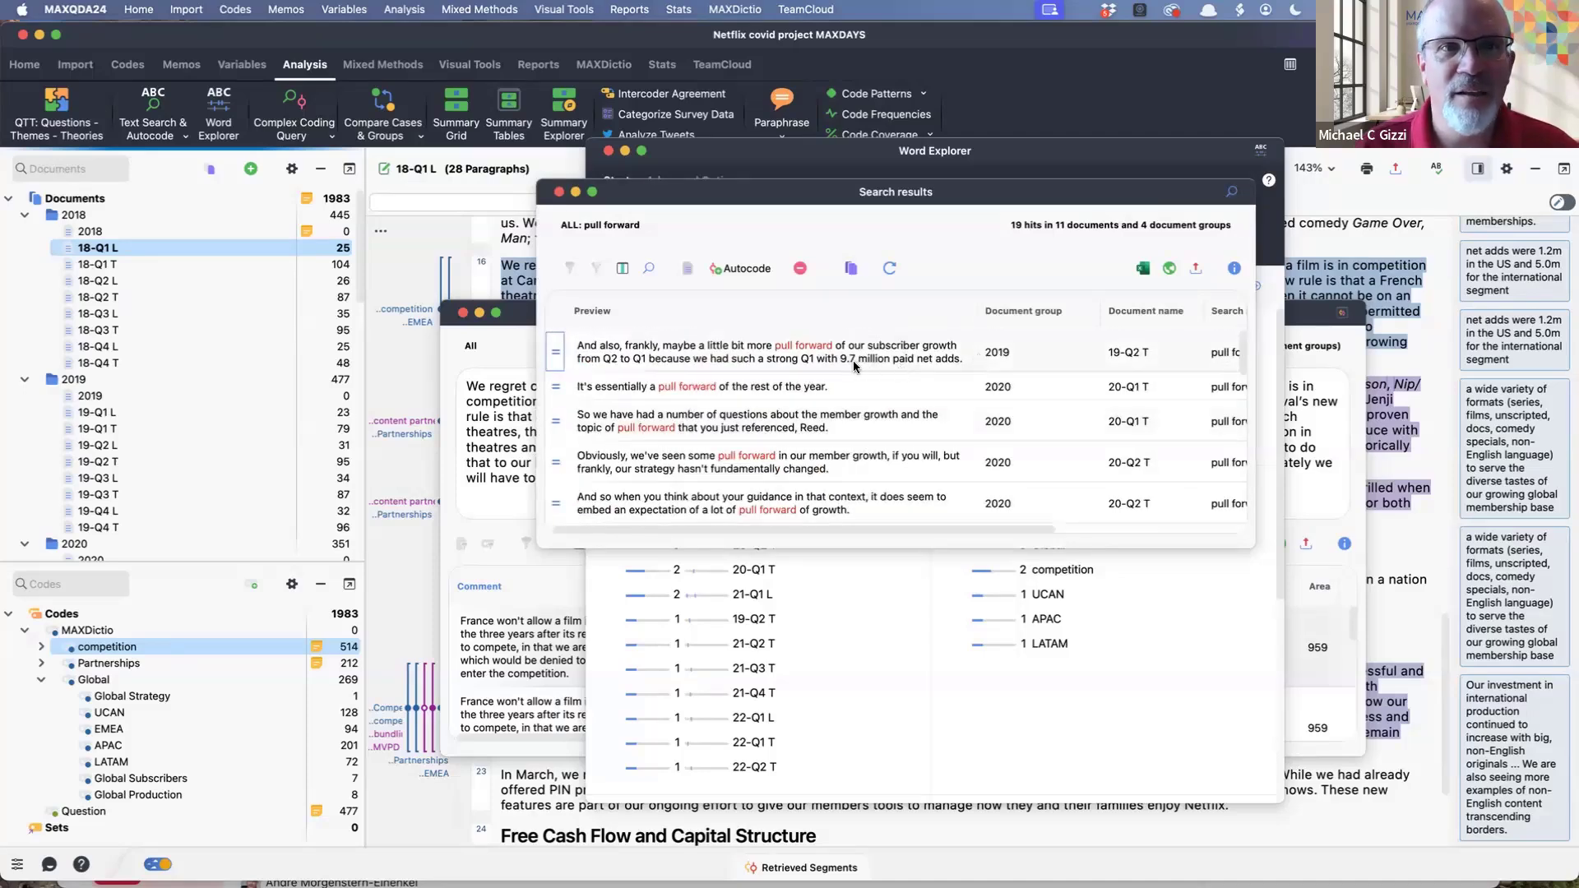
Step: Exclude the 19-Q2 T hit from the "pull forward" results and review the other hits
{"action": "left_click", "coordinate": [556, 355]}
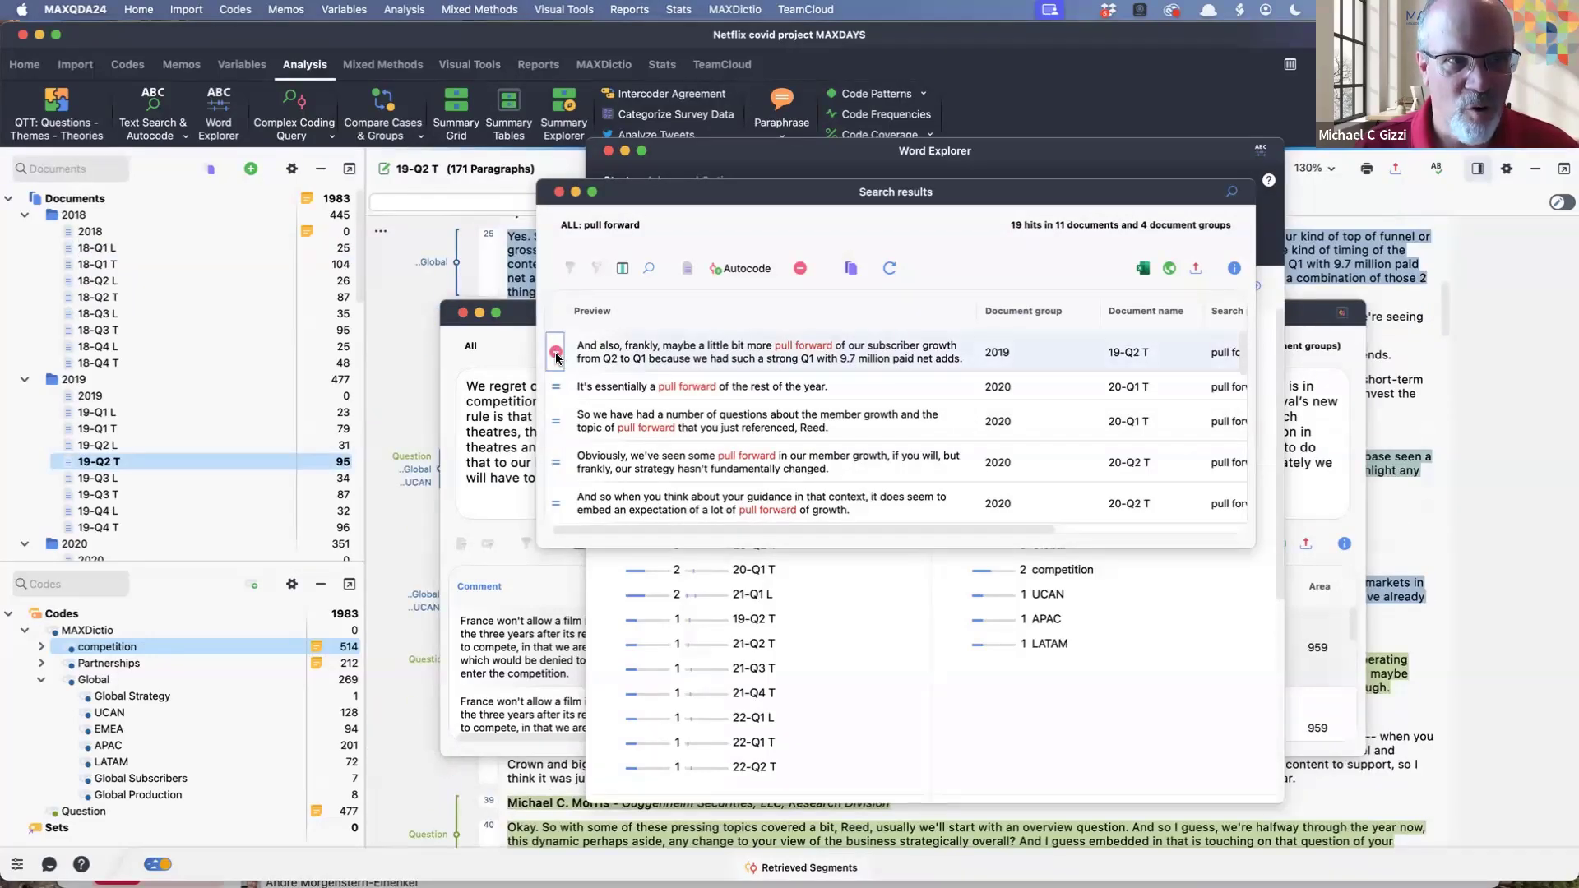
{"action": "scroll", "coordinate": [847, 411], "scroll_direction": "down", "scroll_amount": 5}
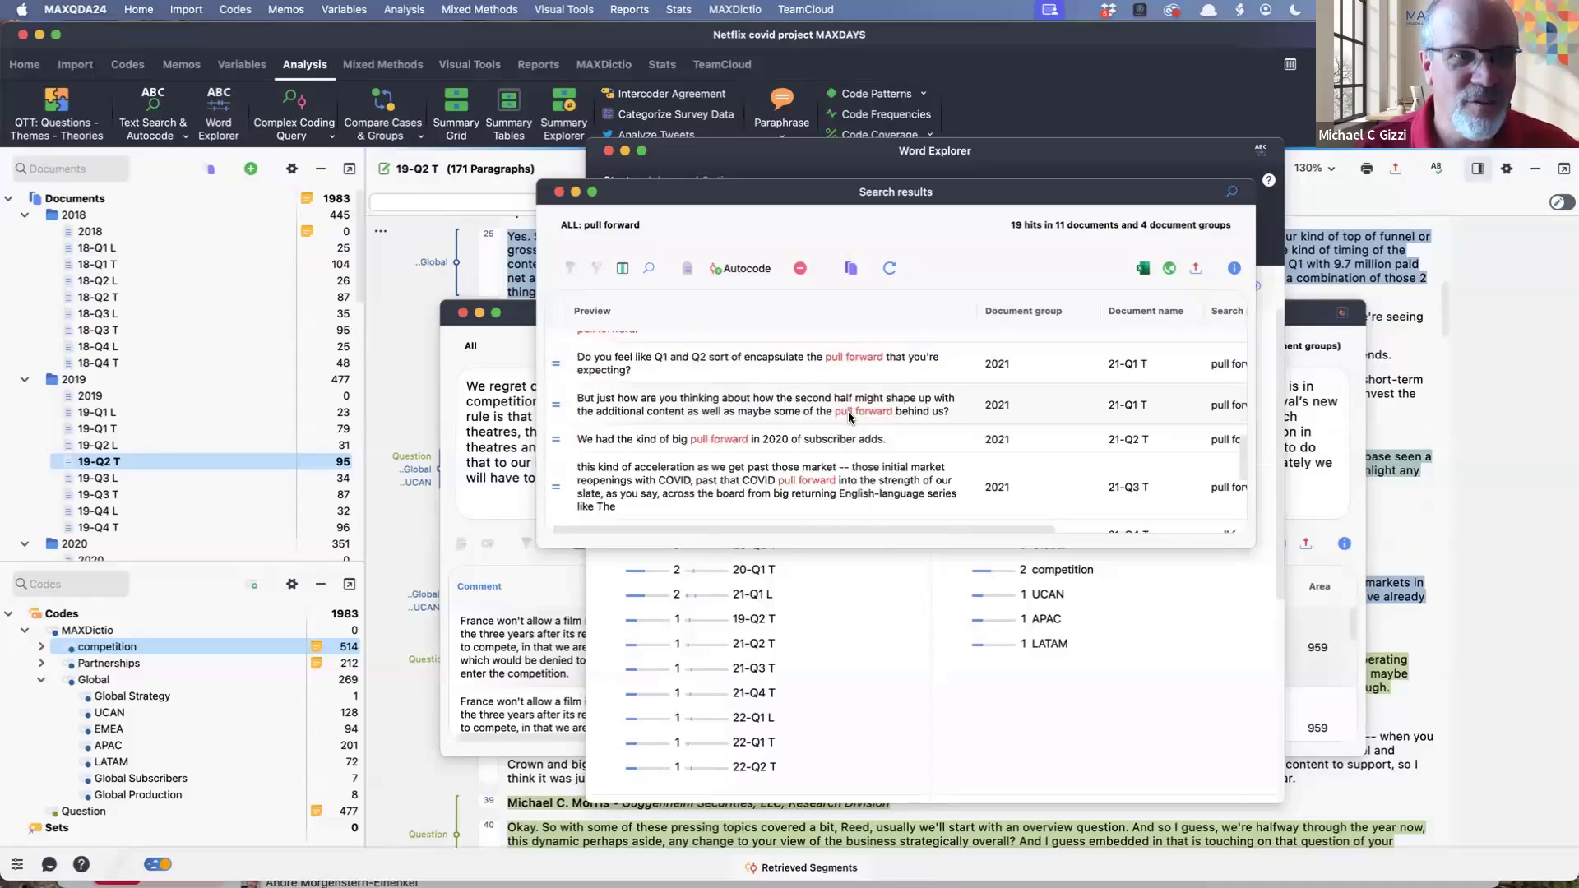
{"action": "scroll", "coordinate": [847, 411], "scroll_direction": "down", "scroll_amount": 3}
{"action": "scroll", "coordinate": [847, 411], "scroll_direction": "up", "scroll_amount": 8}
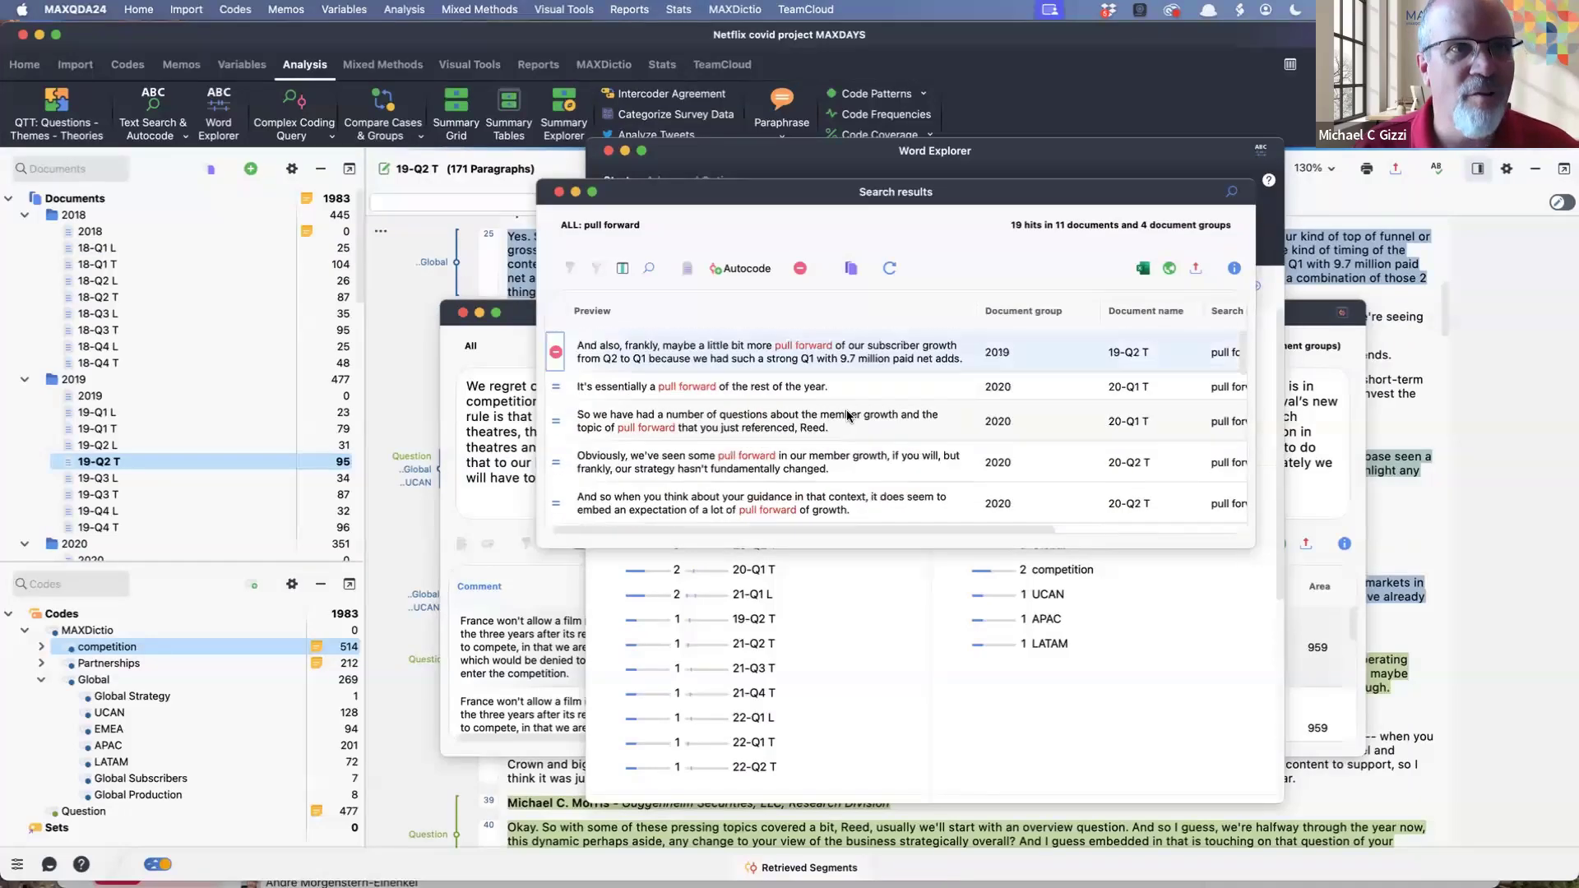
Step: Autocode the "pull forward" results with the new code "Autocode - ALL: pull forward", search item only, and open its coded segments
{"action": "left_click", "coordinate": [743, 269]}
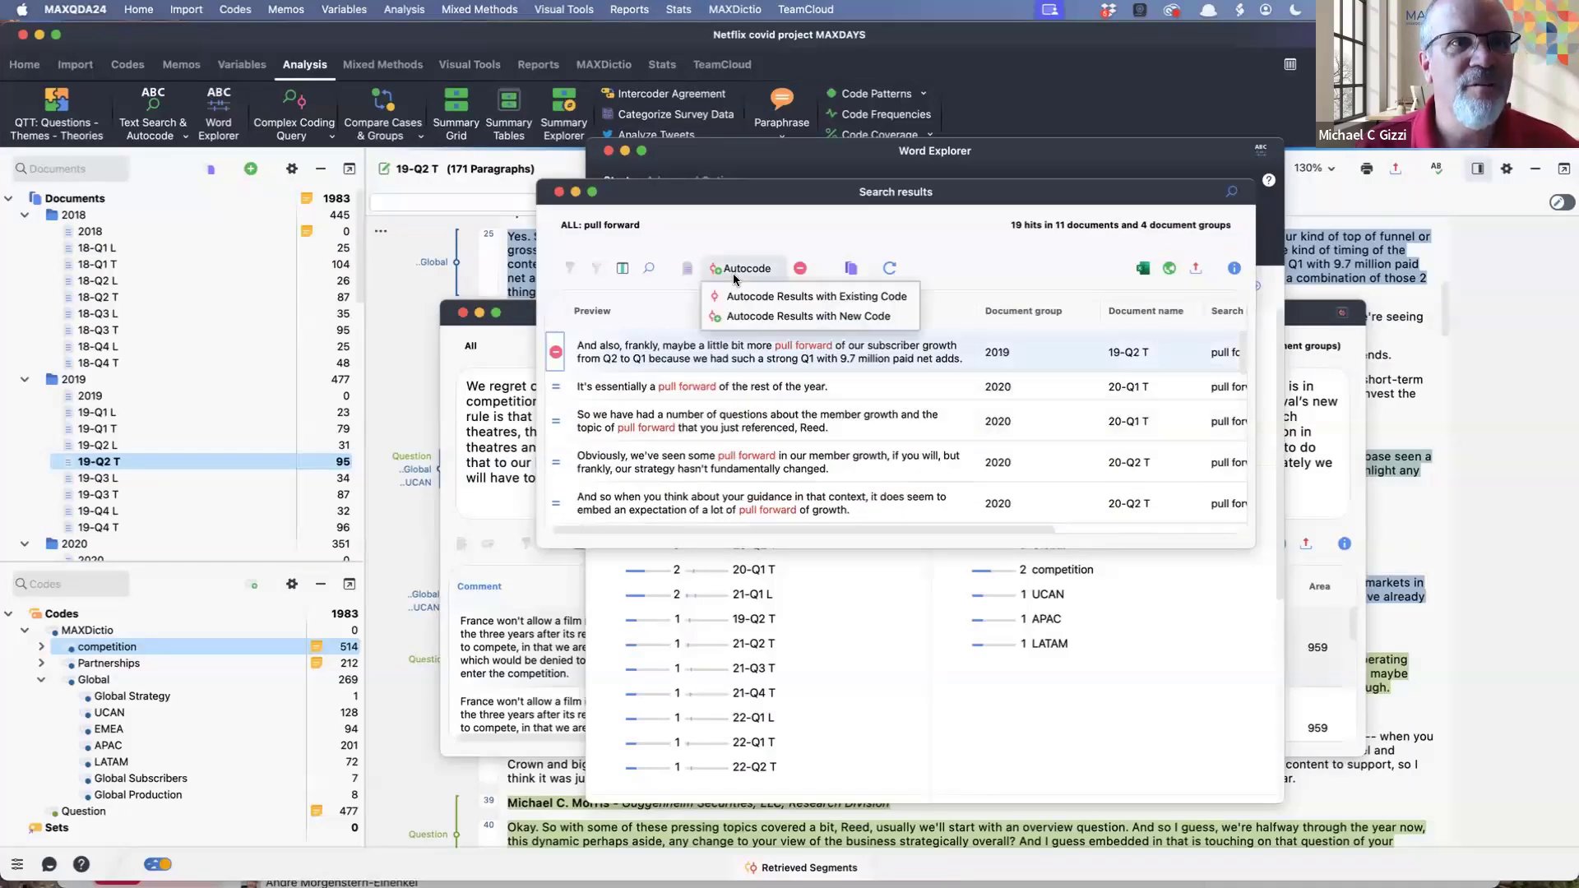
{"action": "left_click", "coordinate": [797, 316]}
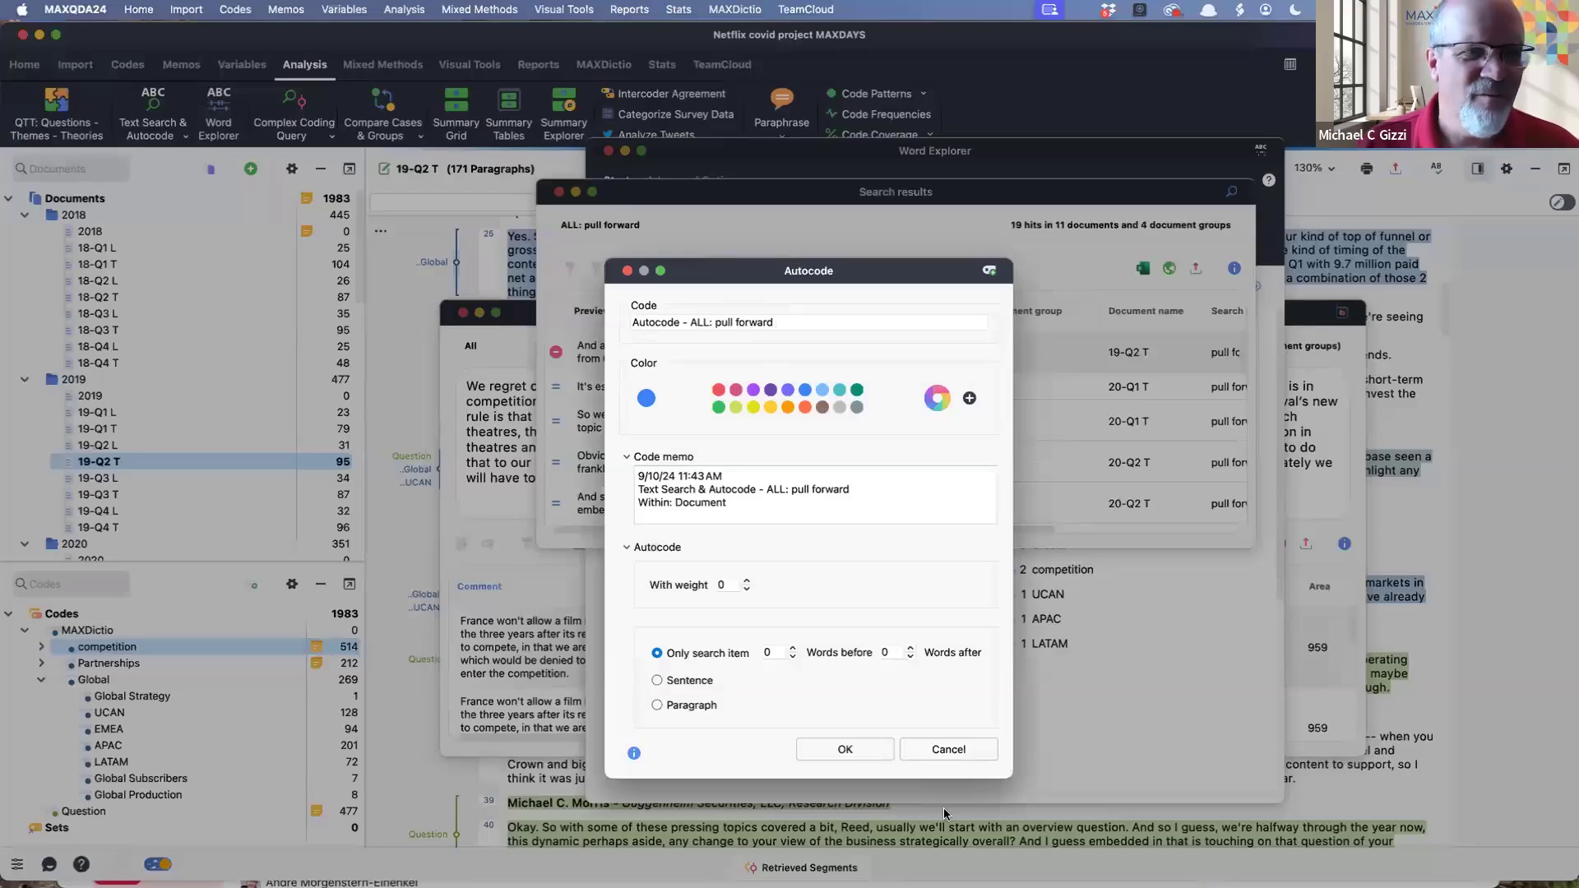
{"action": "left_click", "coordinate": [857, 755]}
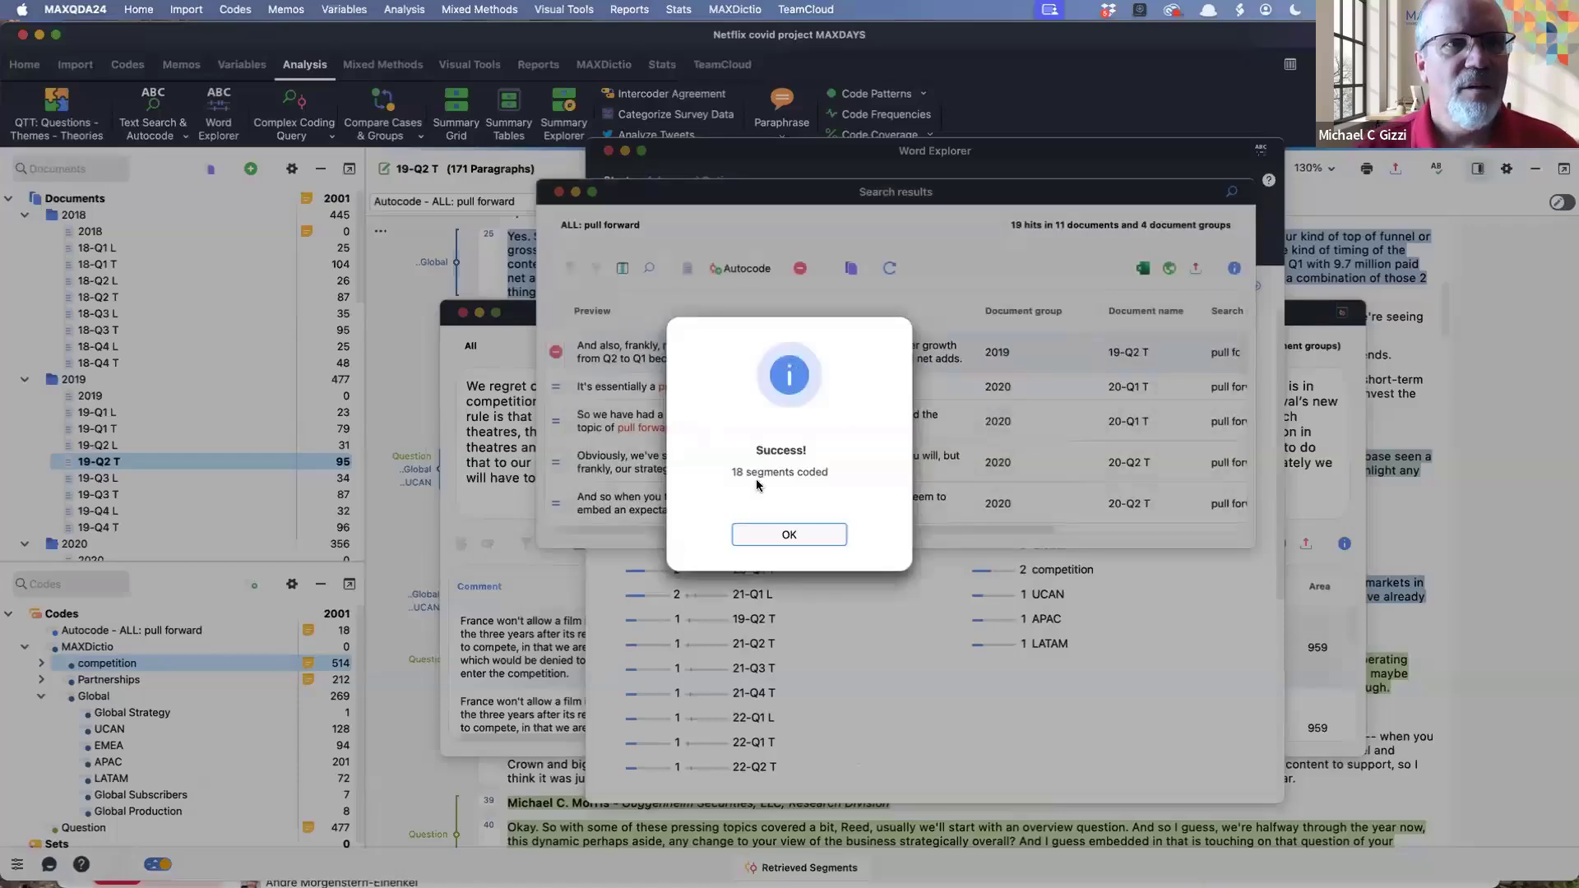
{"action": "left_click", "coordinate": [788, 532]}
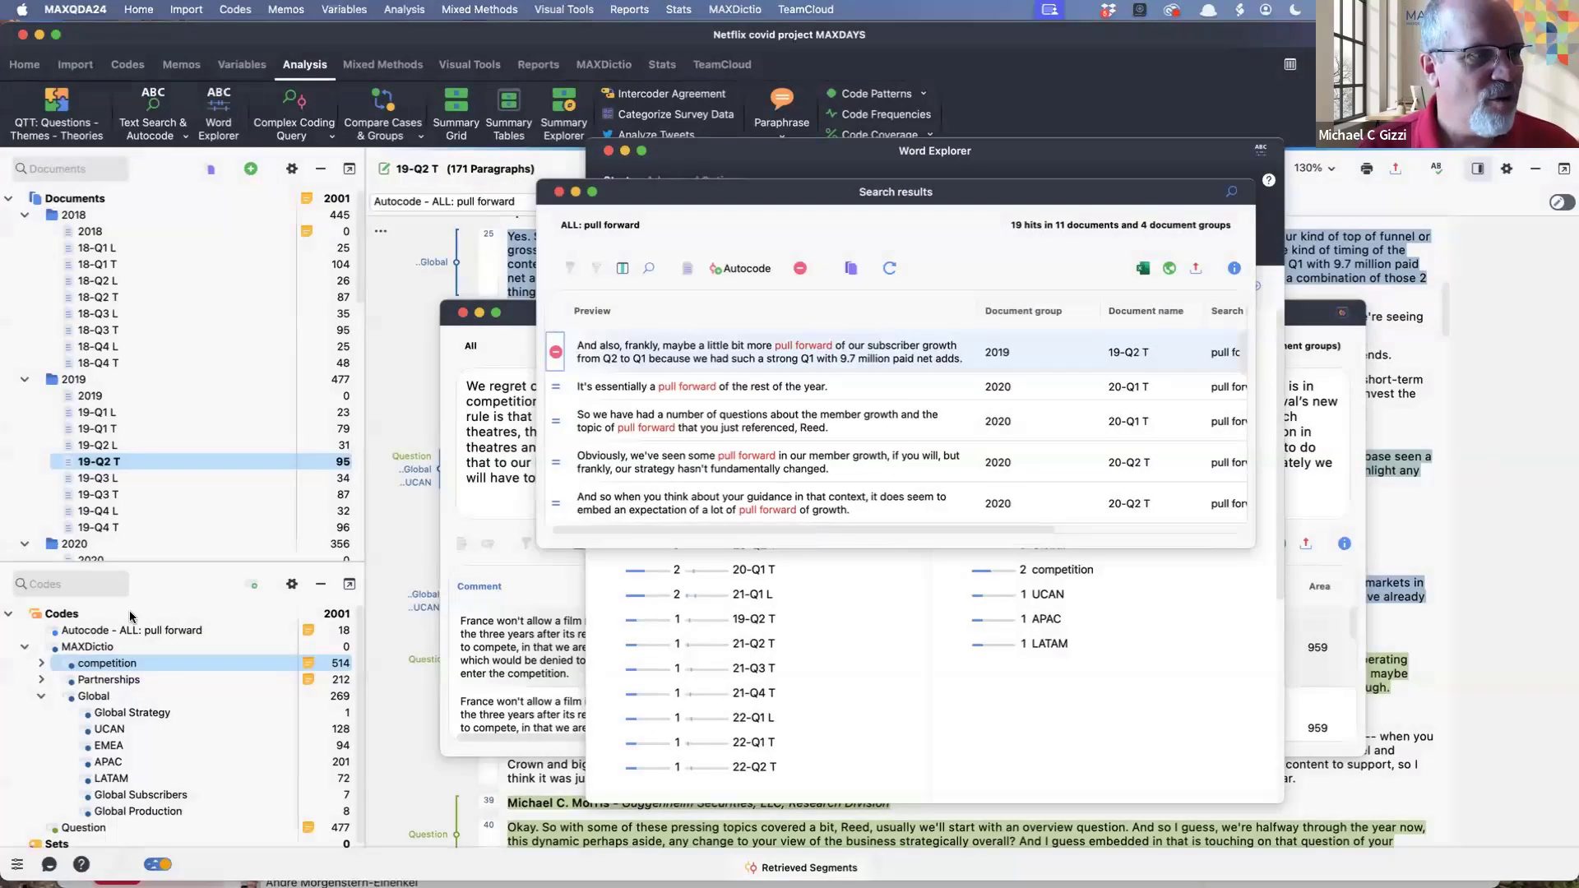
{"action": "double_click", "coordinate": [156, 630]}
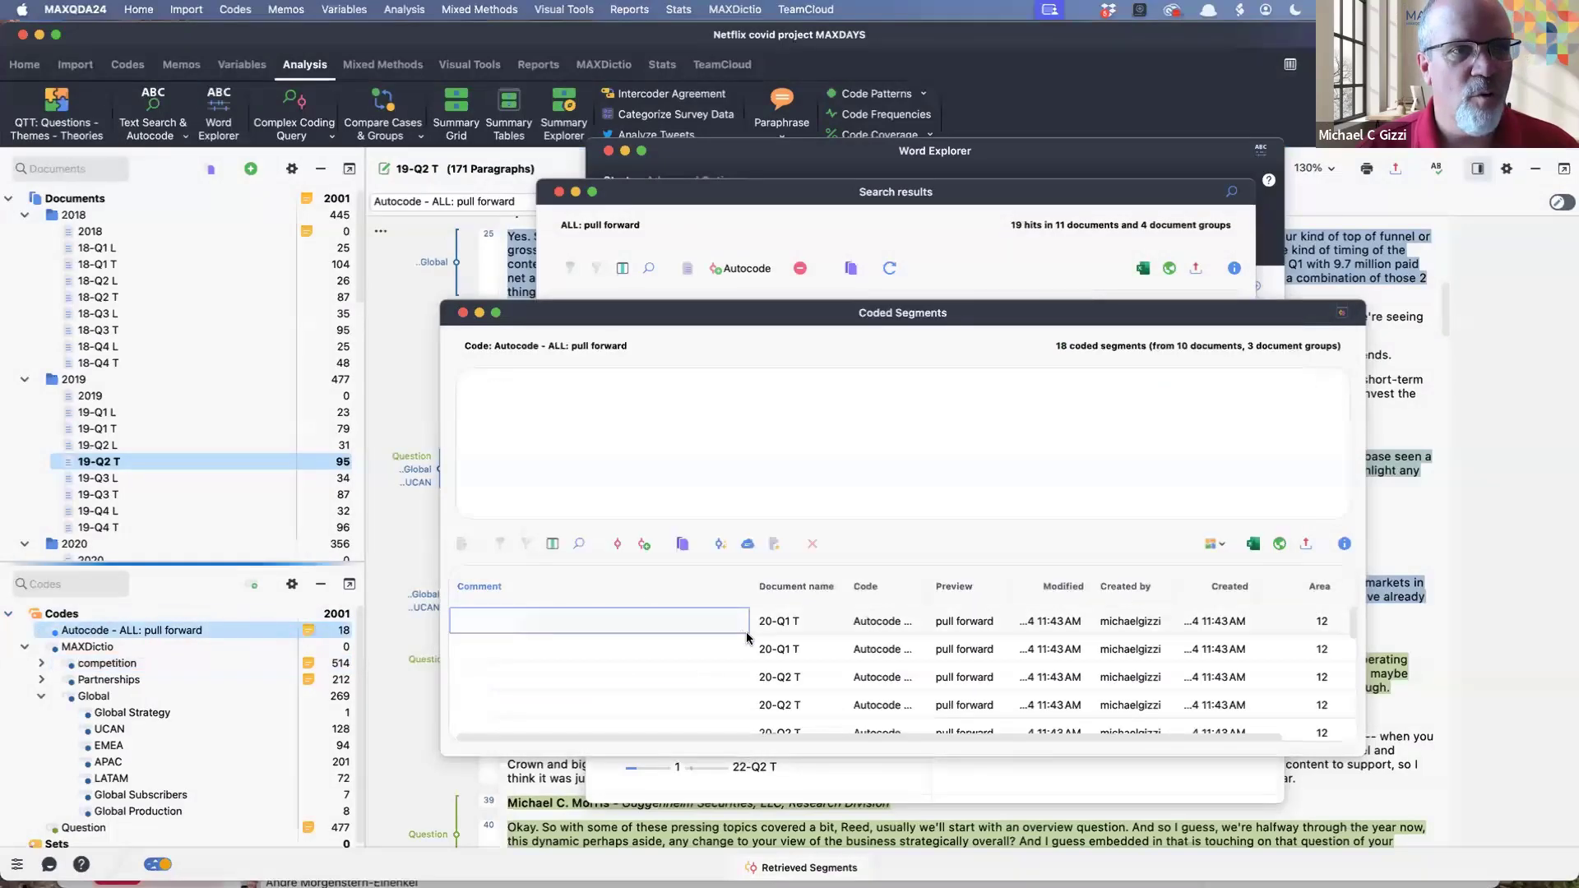
Step: View the "pull forward" coded segments from 20-Q1 T and 20-Q2 T in context and close the segment list
{"action": "left_click", "coordinate": [794, 649]}
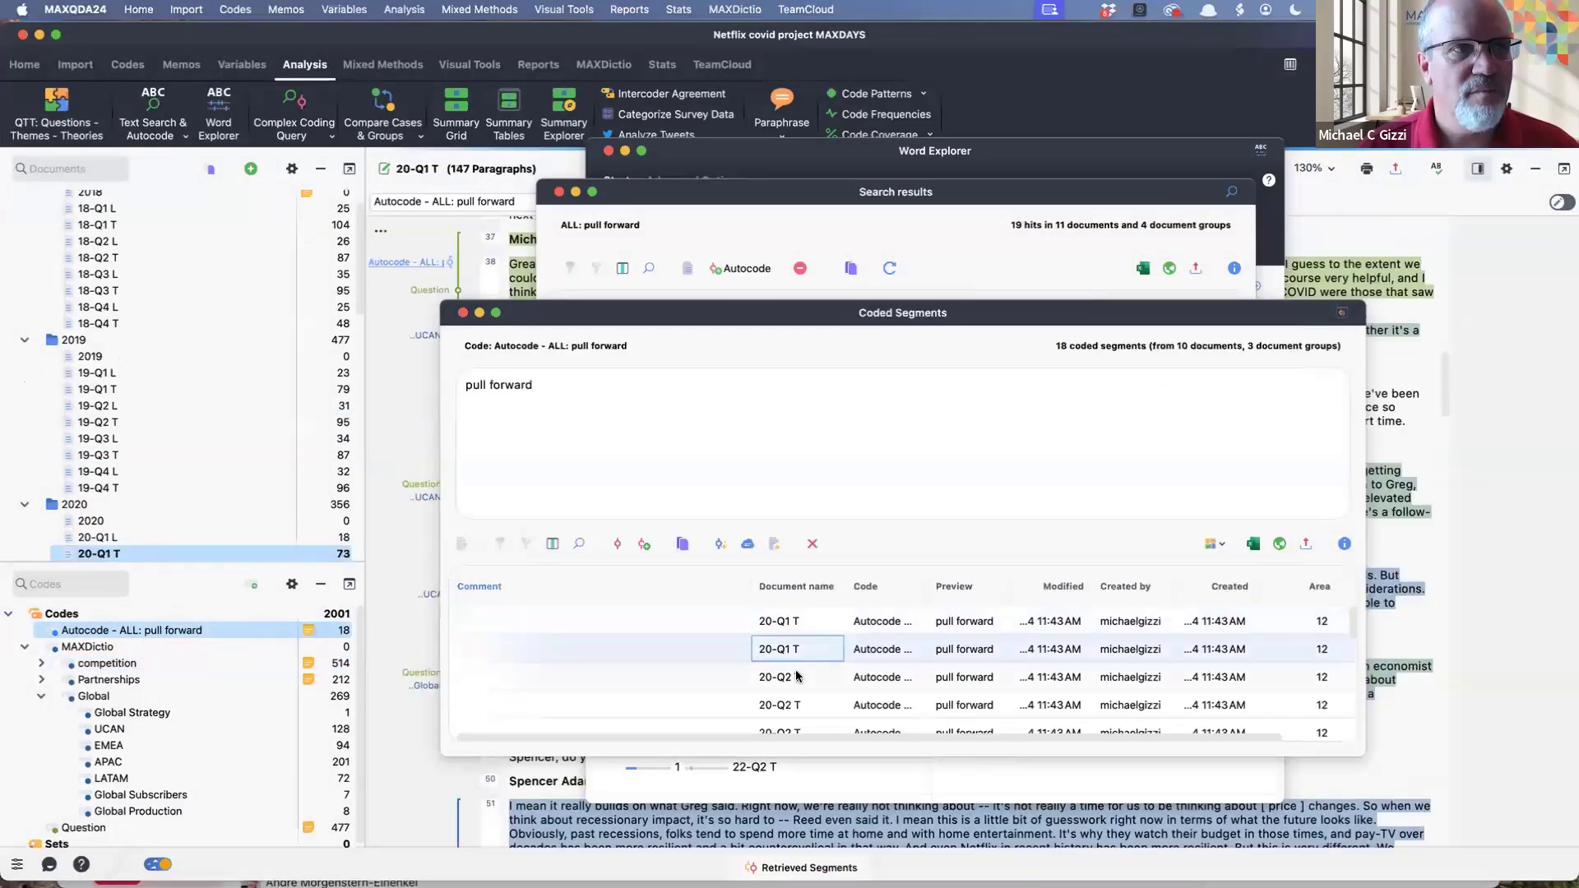
{"action": "left_click", "coordinate": [802, 681]}
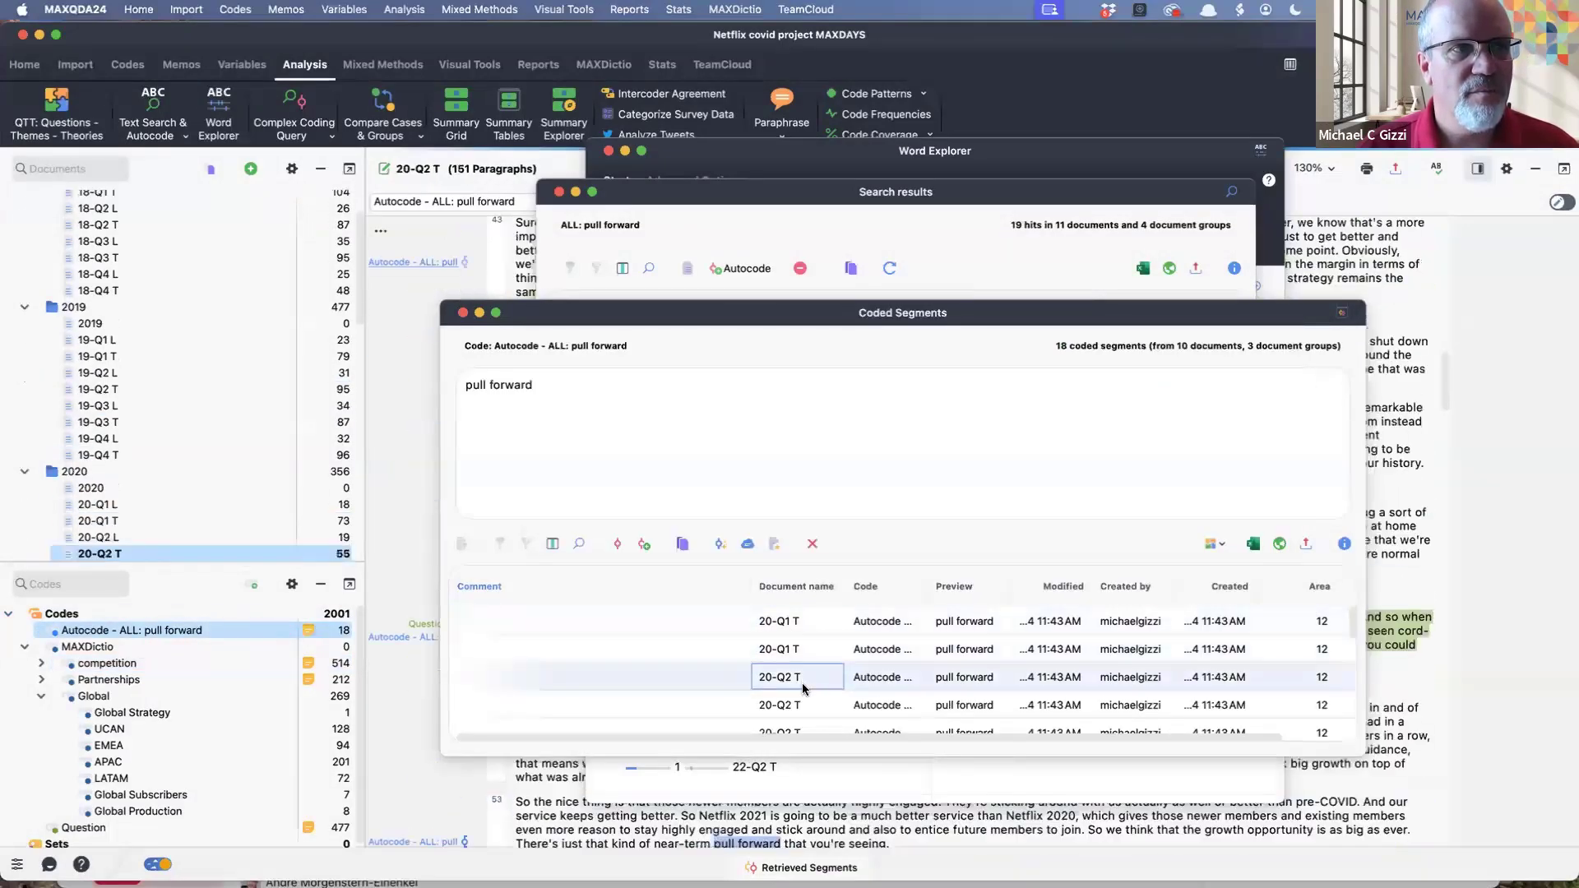
{"action": "left_click", "coordinate": [461, 317]}
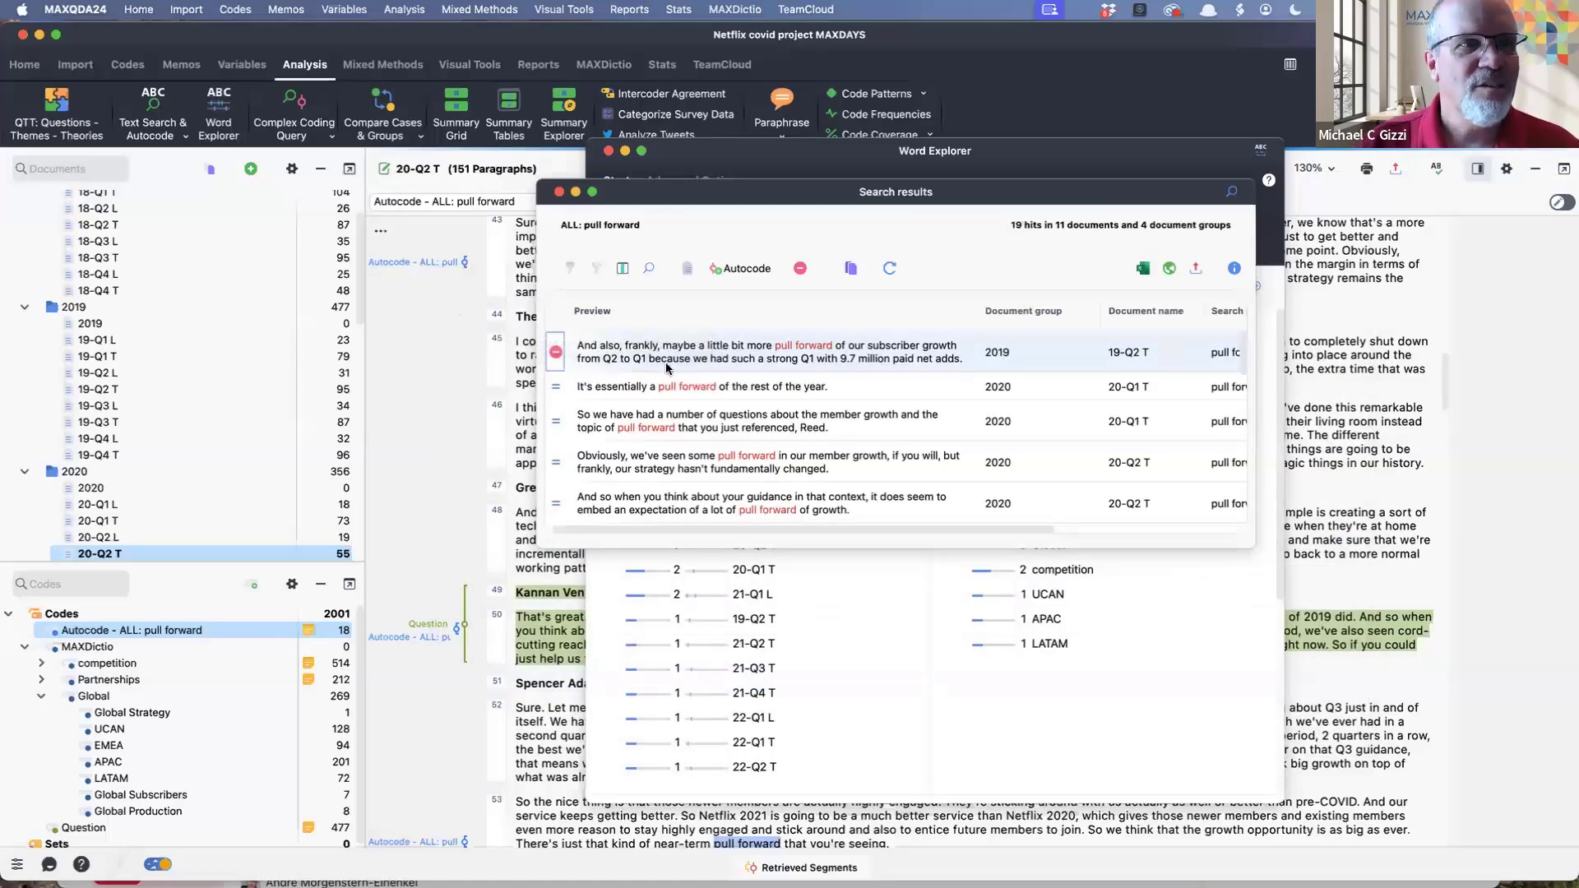
Step: Try autocoding the results with the existing code "Autocode - ALL: pull forward" at paragraph level, and check its coded segments
{"action": "left_click", "coordinate": [750, 270]}
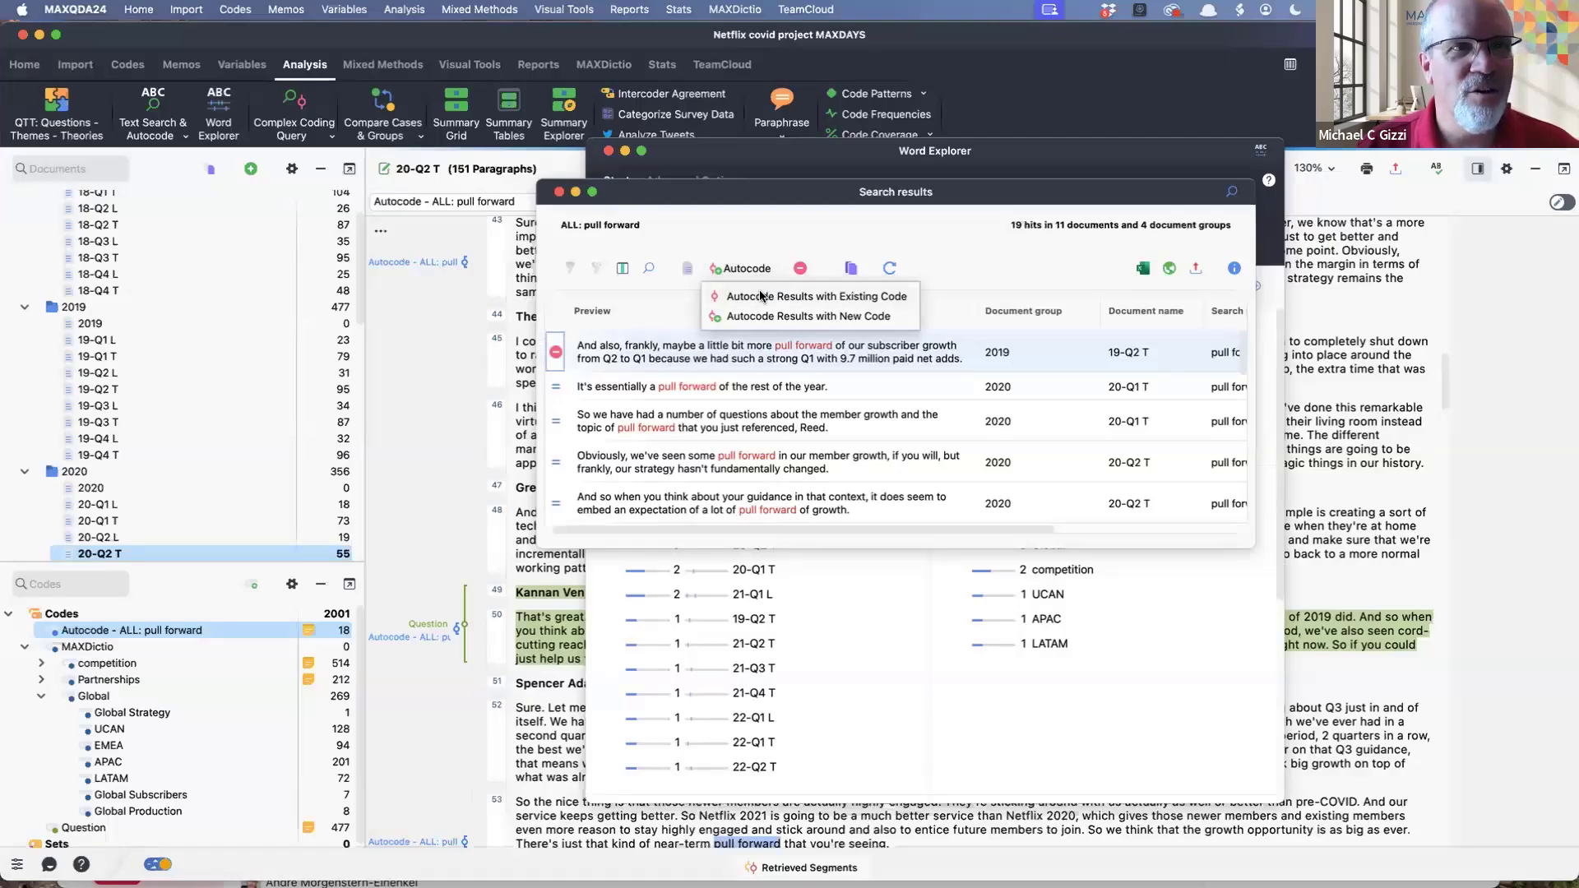
{"action": "left_click", "coordinate": [765, 298]}
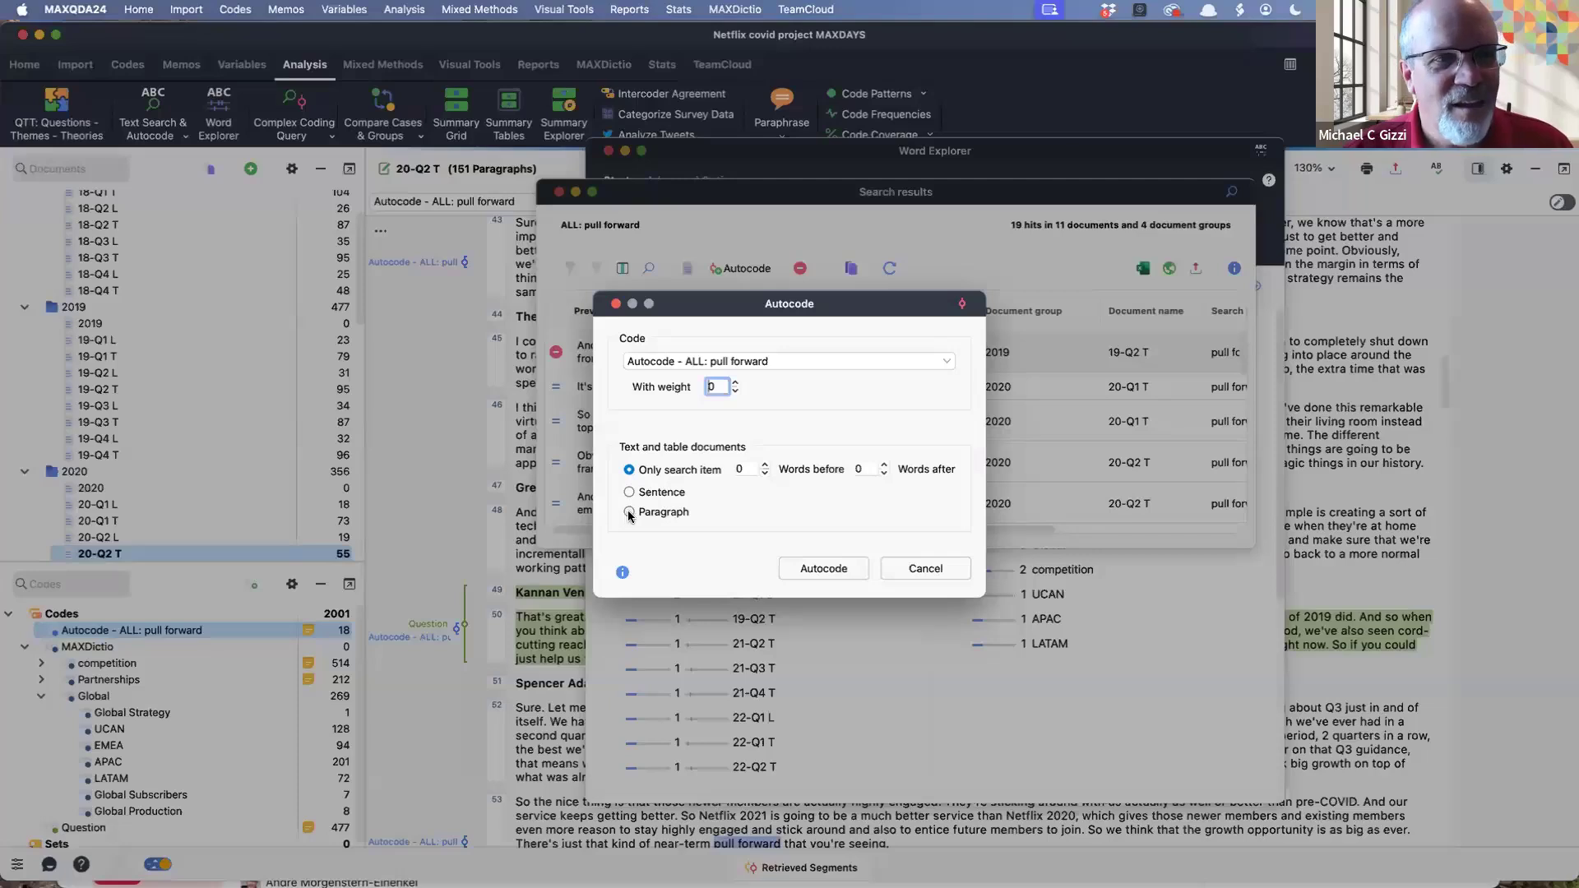
{"action": "left_click", "coordinate": [629, 513]}
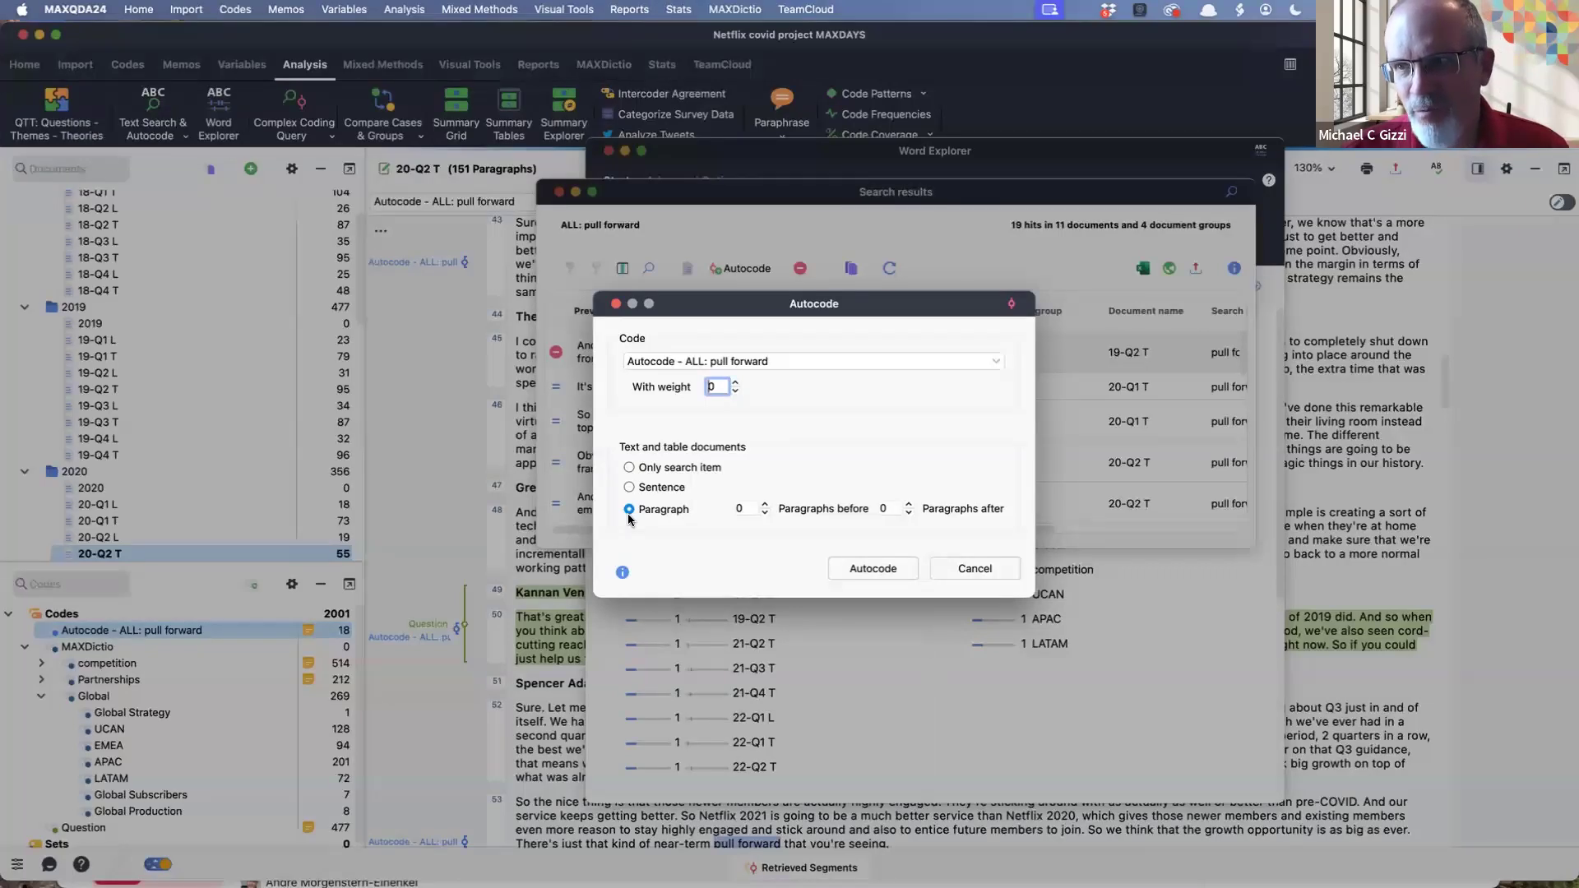
{"action": "left_click", "coordinate": [877, 569]}
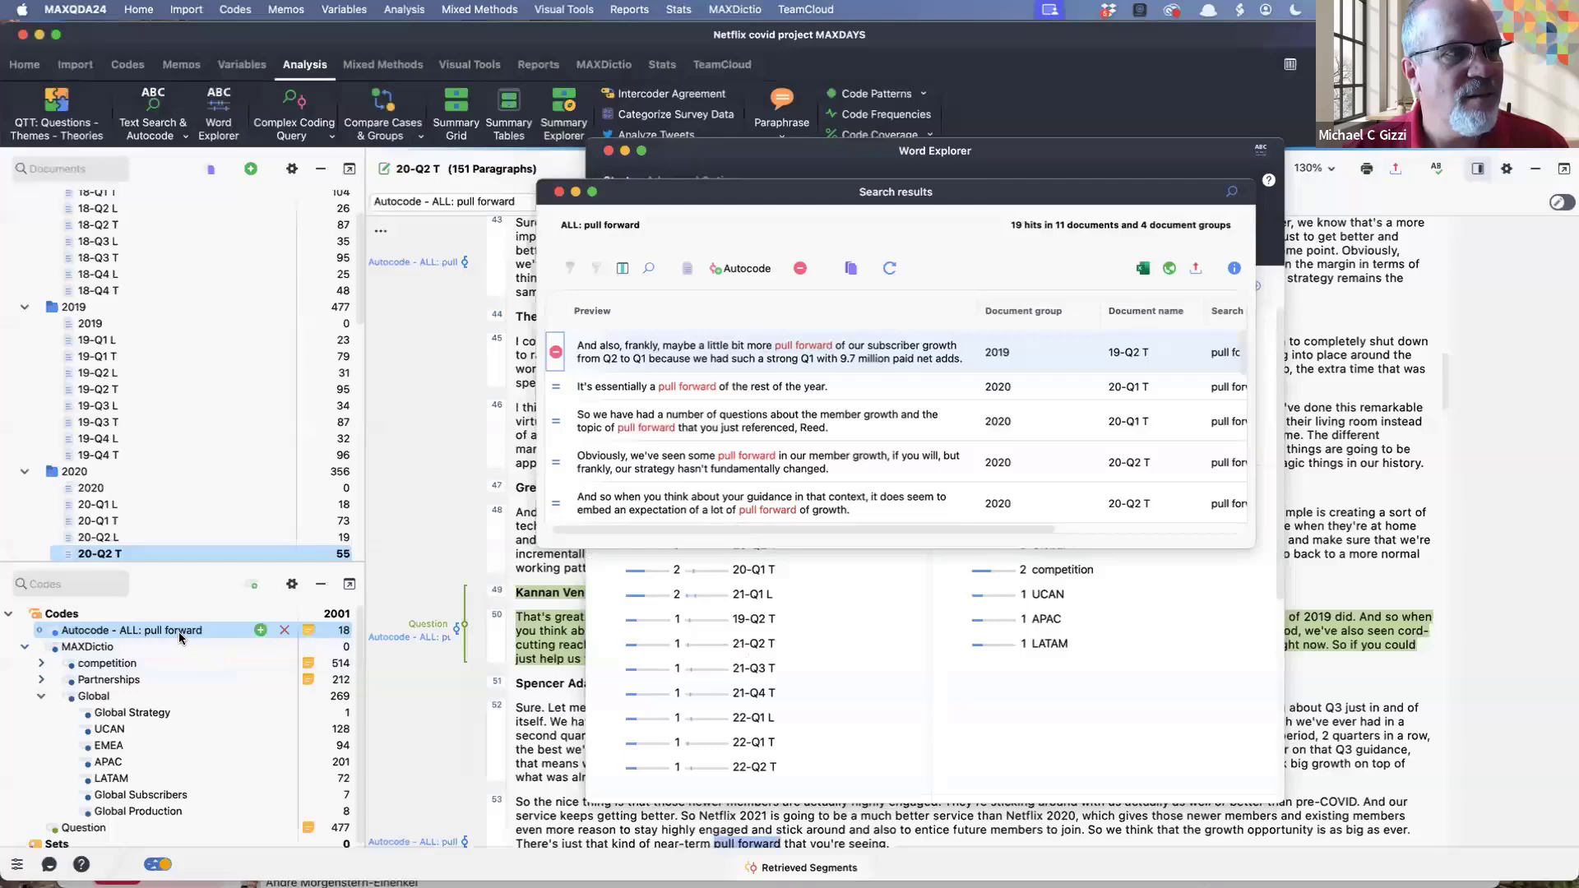
{"action": "double_click", "coordinate": [180, 630]}
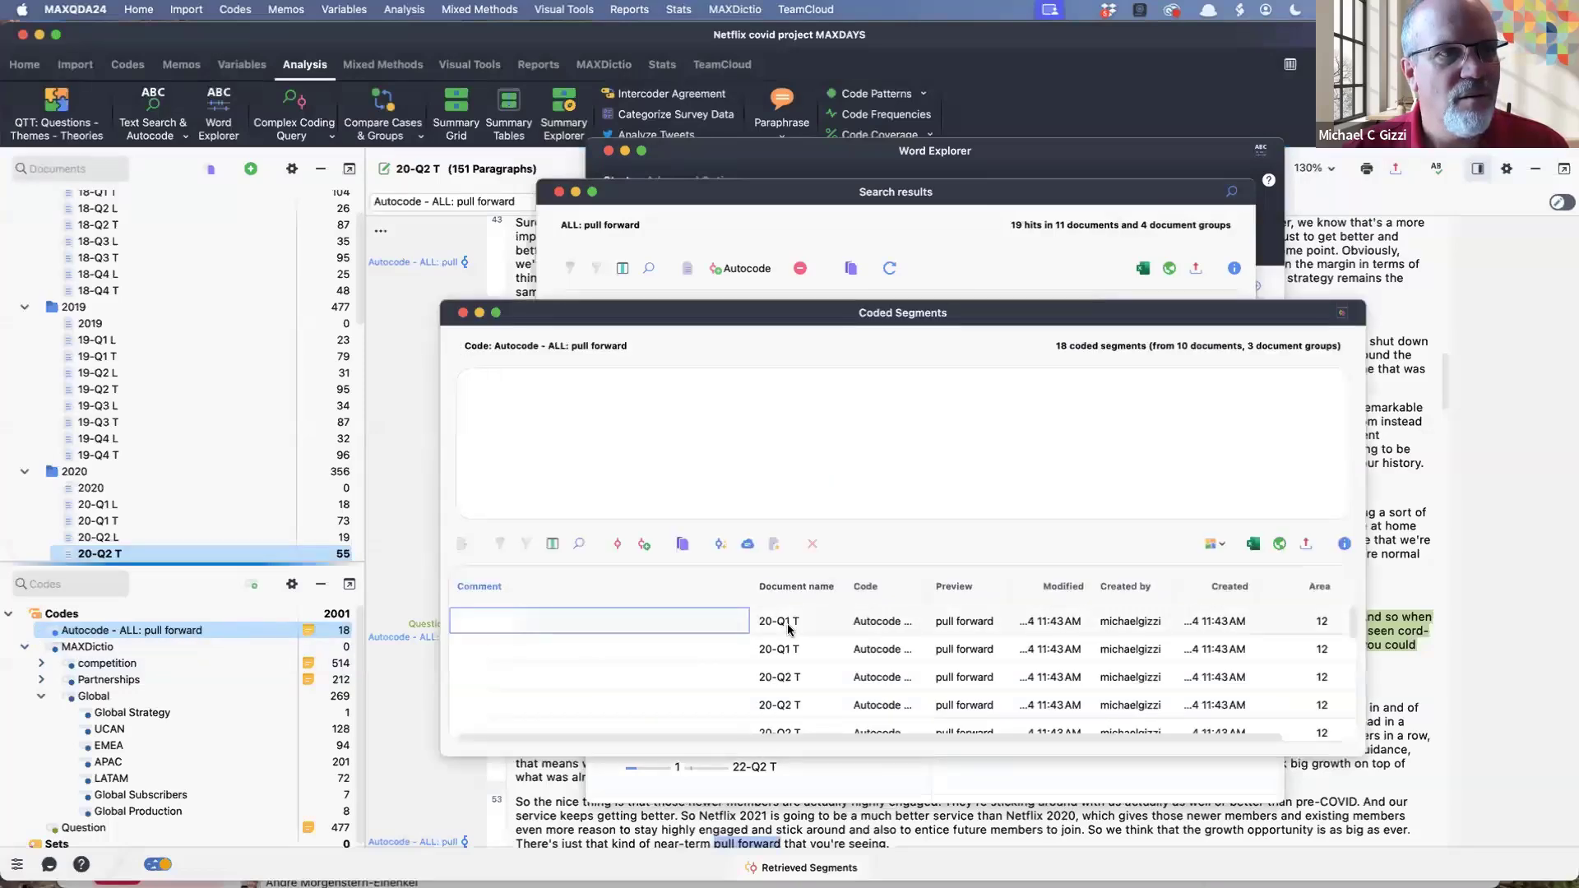
{"action": "left_click", "coordinate": [786, 649]}
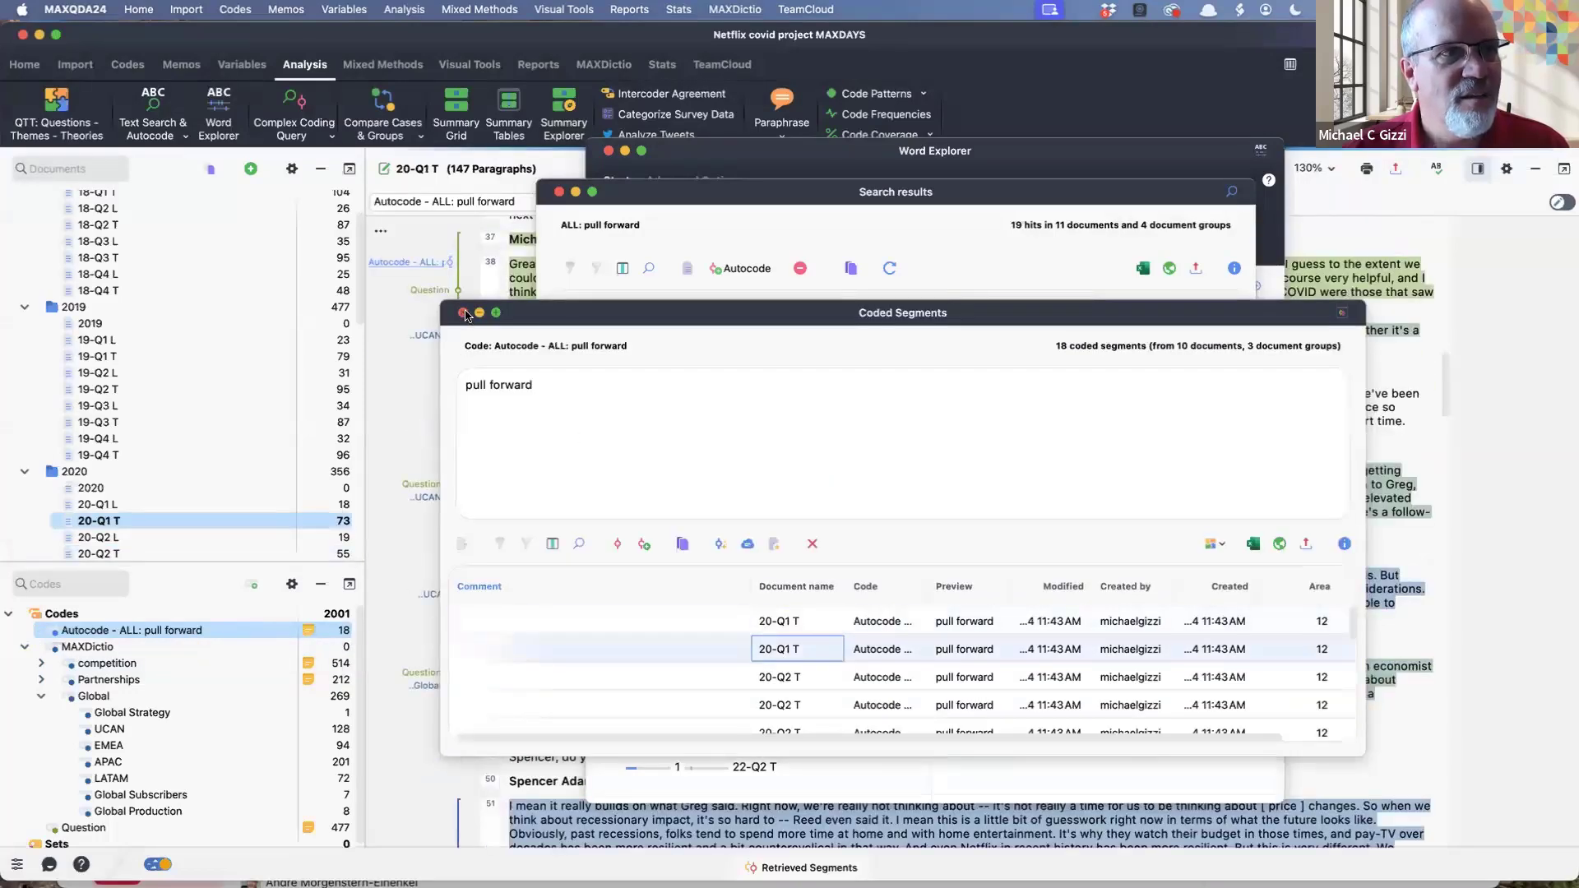
{"action": "left_click", "coordinate": [462, 313]}
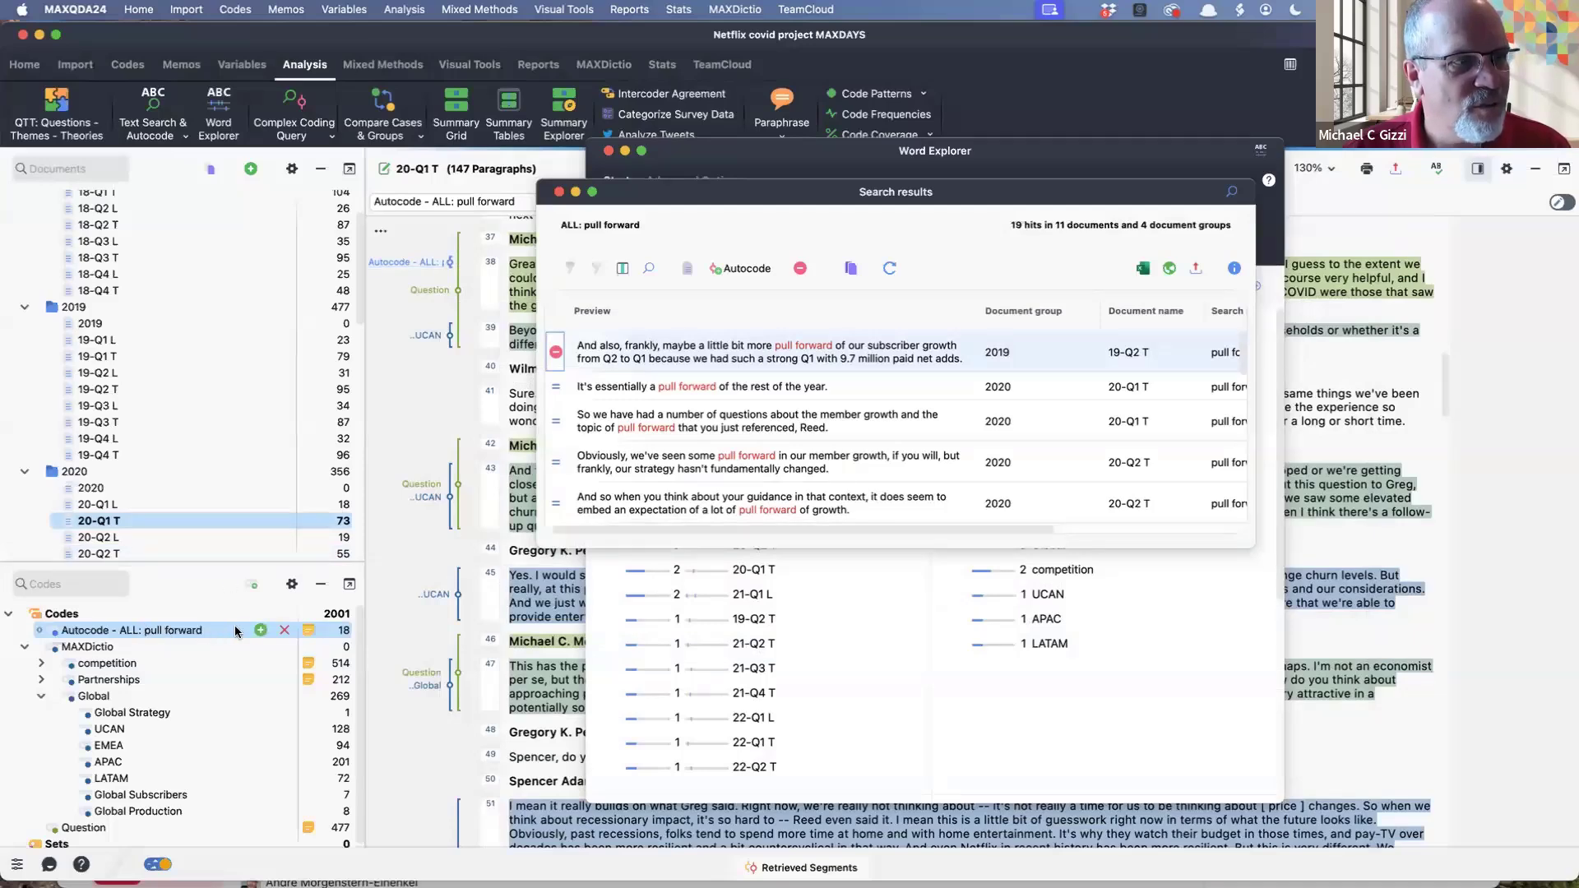
Step: Delete the "Autocode - ALL: pull forward" code and autocode the results with a same-named new code, covering the paragraph plus 1 paragraph before
{"action": "left_click", "coordinate": [284, 631]}
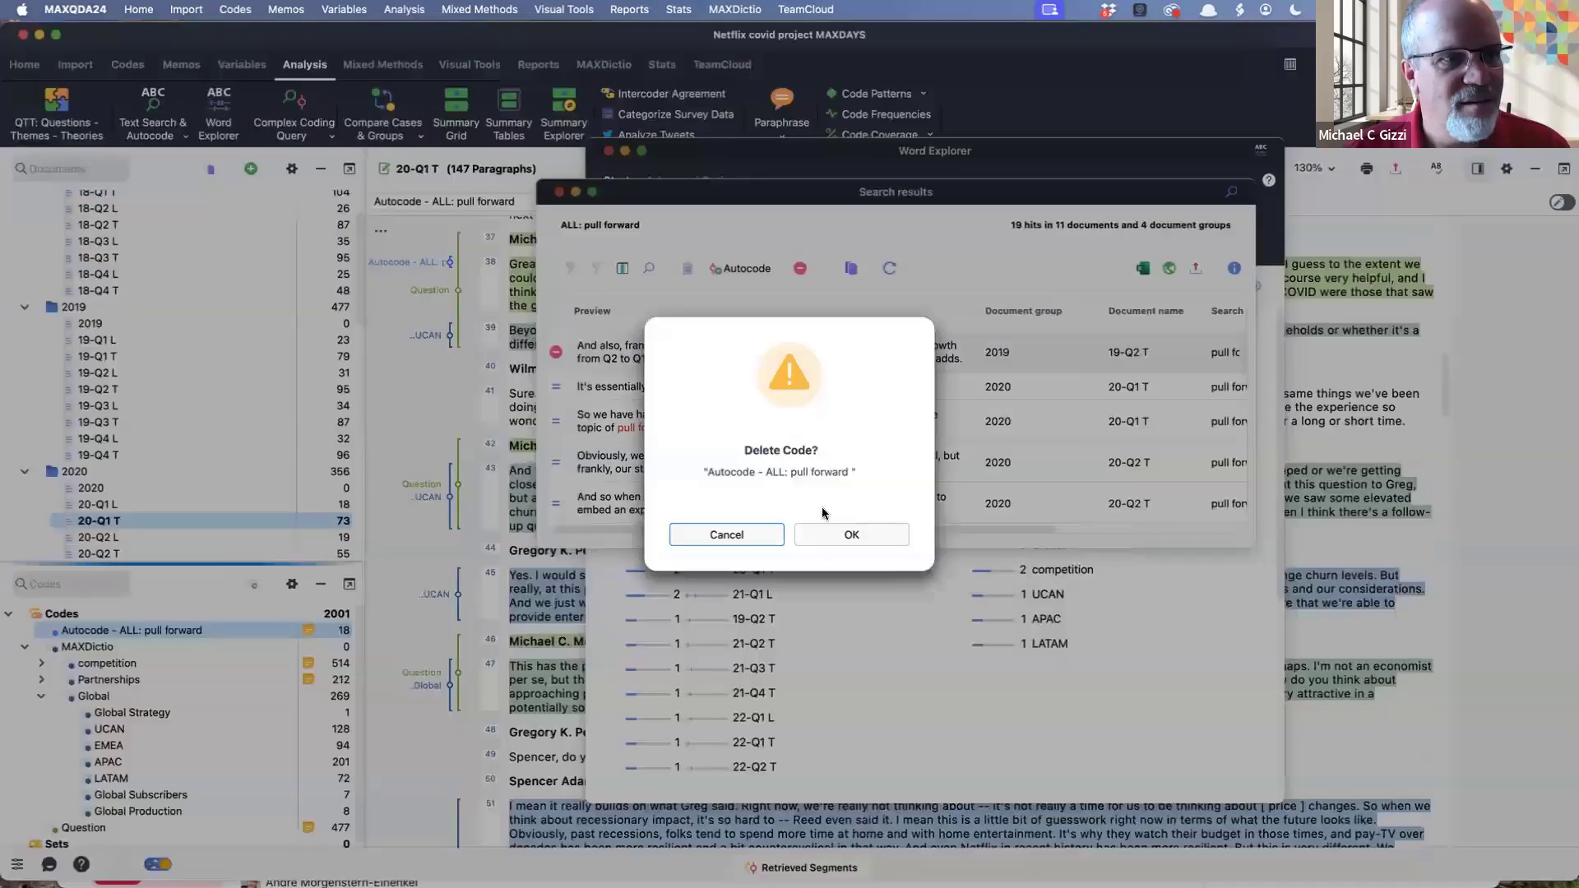
{"action": "left_click", "coordinate": [859, 530]}
{"action": "left_click", "coordinate": [765, 270]}
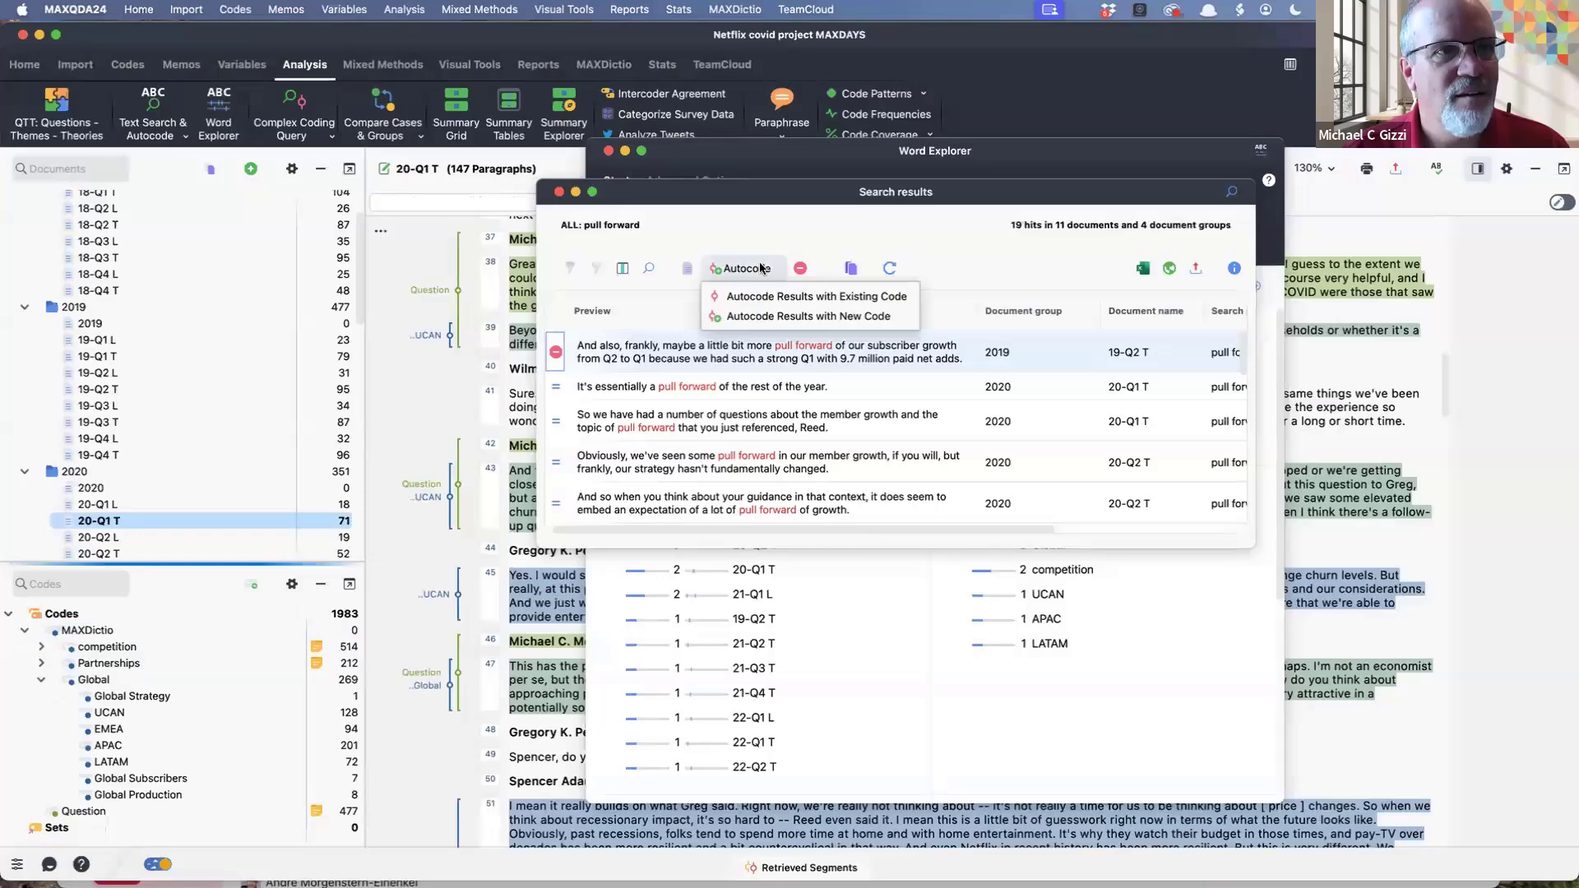
{"action": "left_click", "coordinate": [782, 317]}
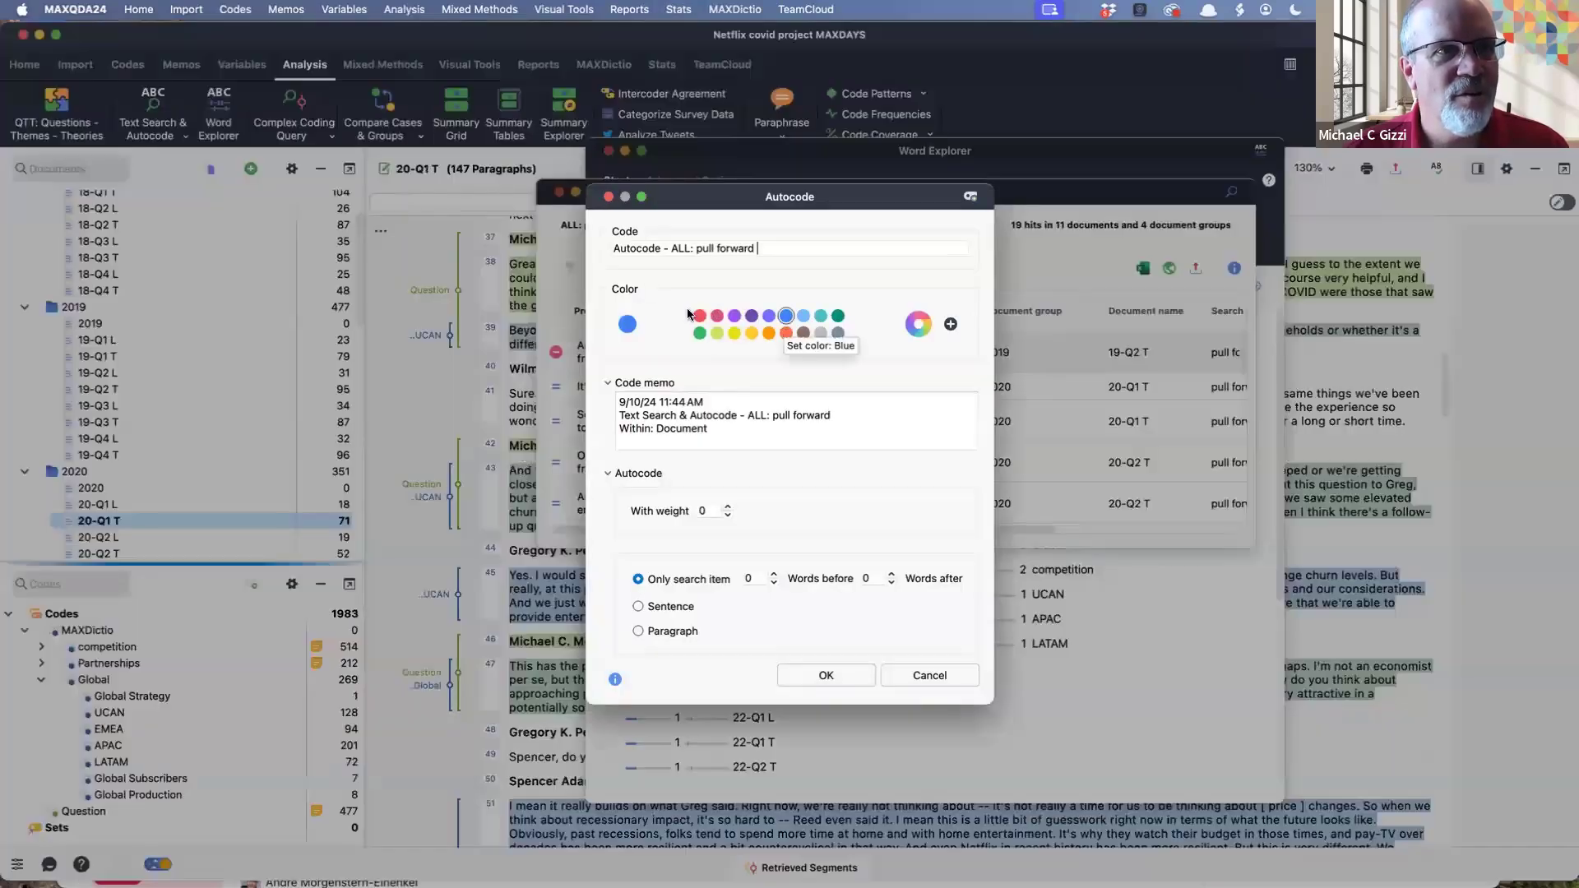
{"action": "left_click", "coordinate": [639, 631]}
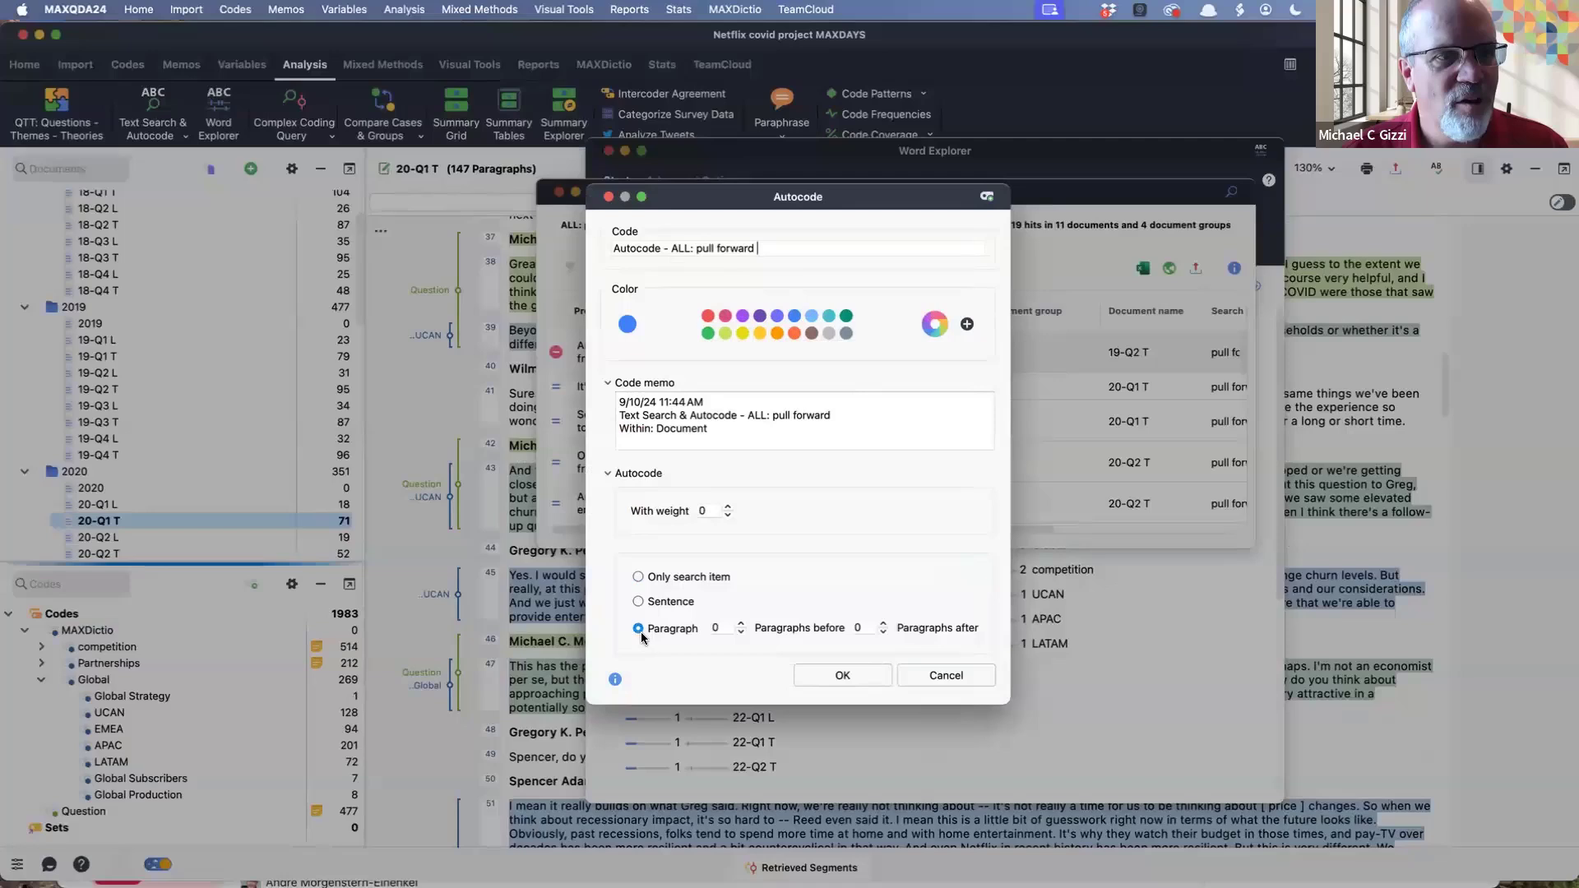
{"action": "left_click", "coordinate": [740, 623]}
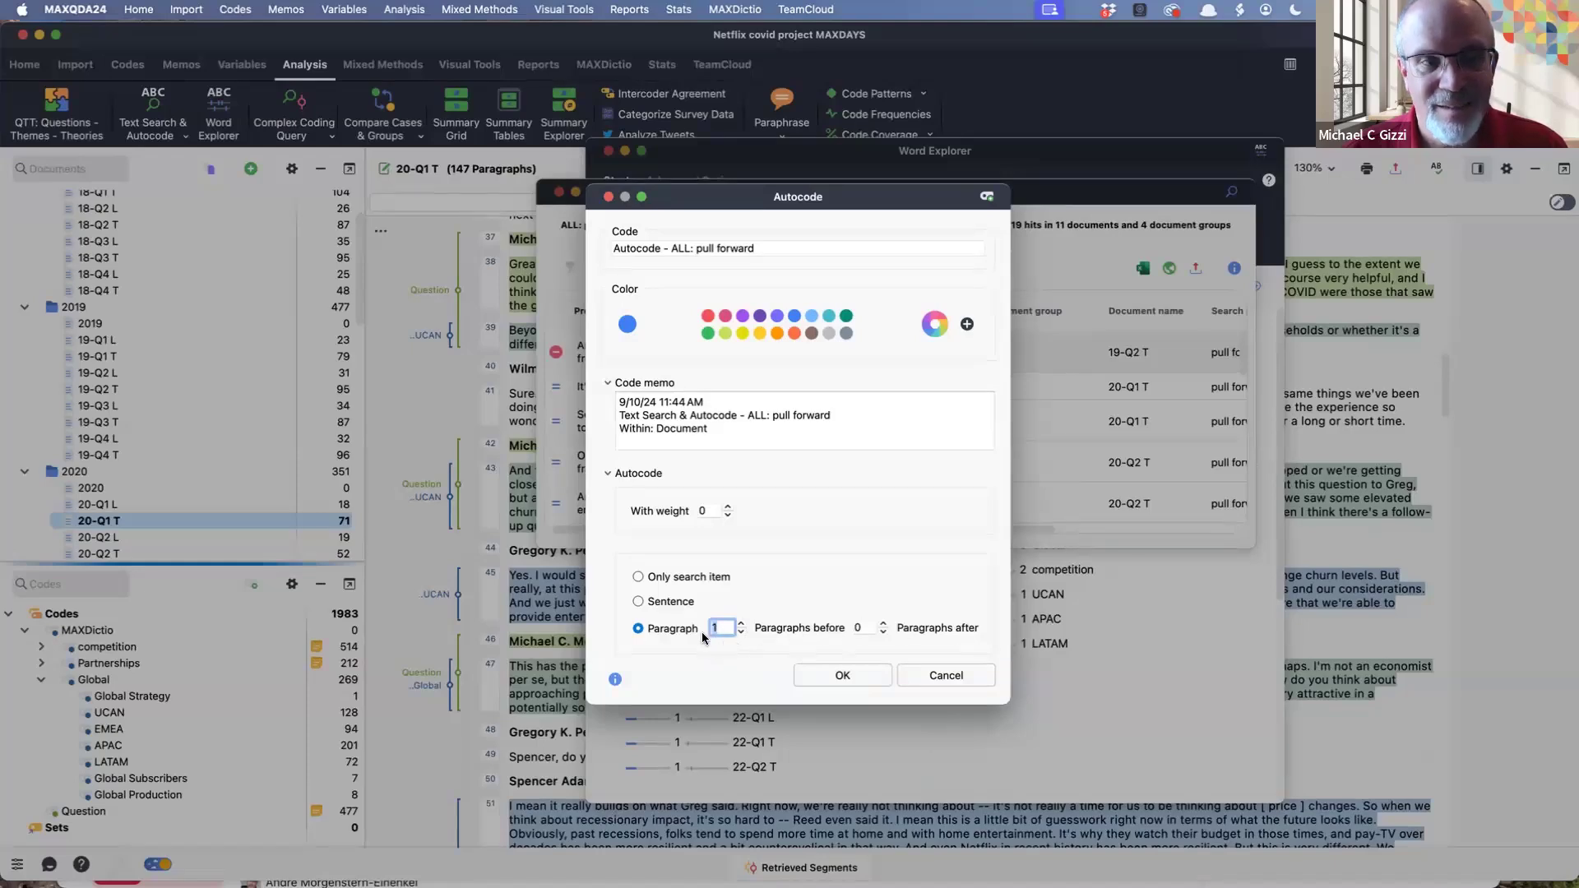
{"action": "left_click", "coordinate": [842, 675]}
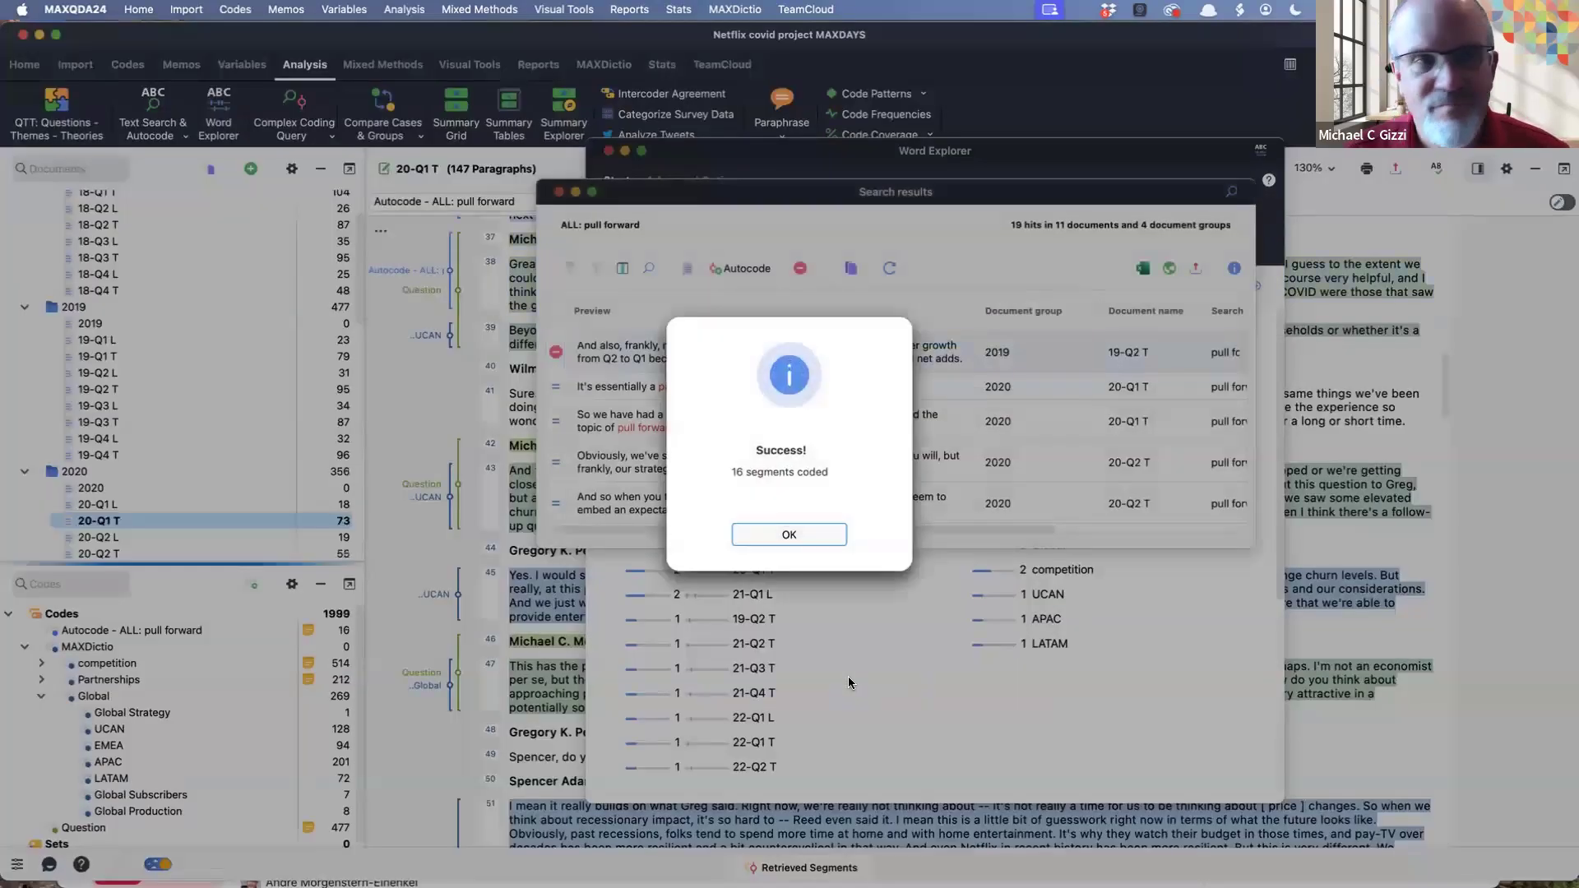
{"action": "left_click", "coordinate": [796, 535]}
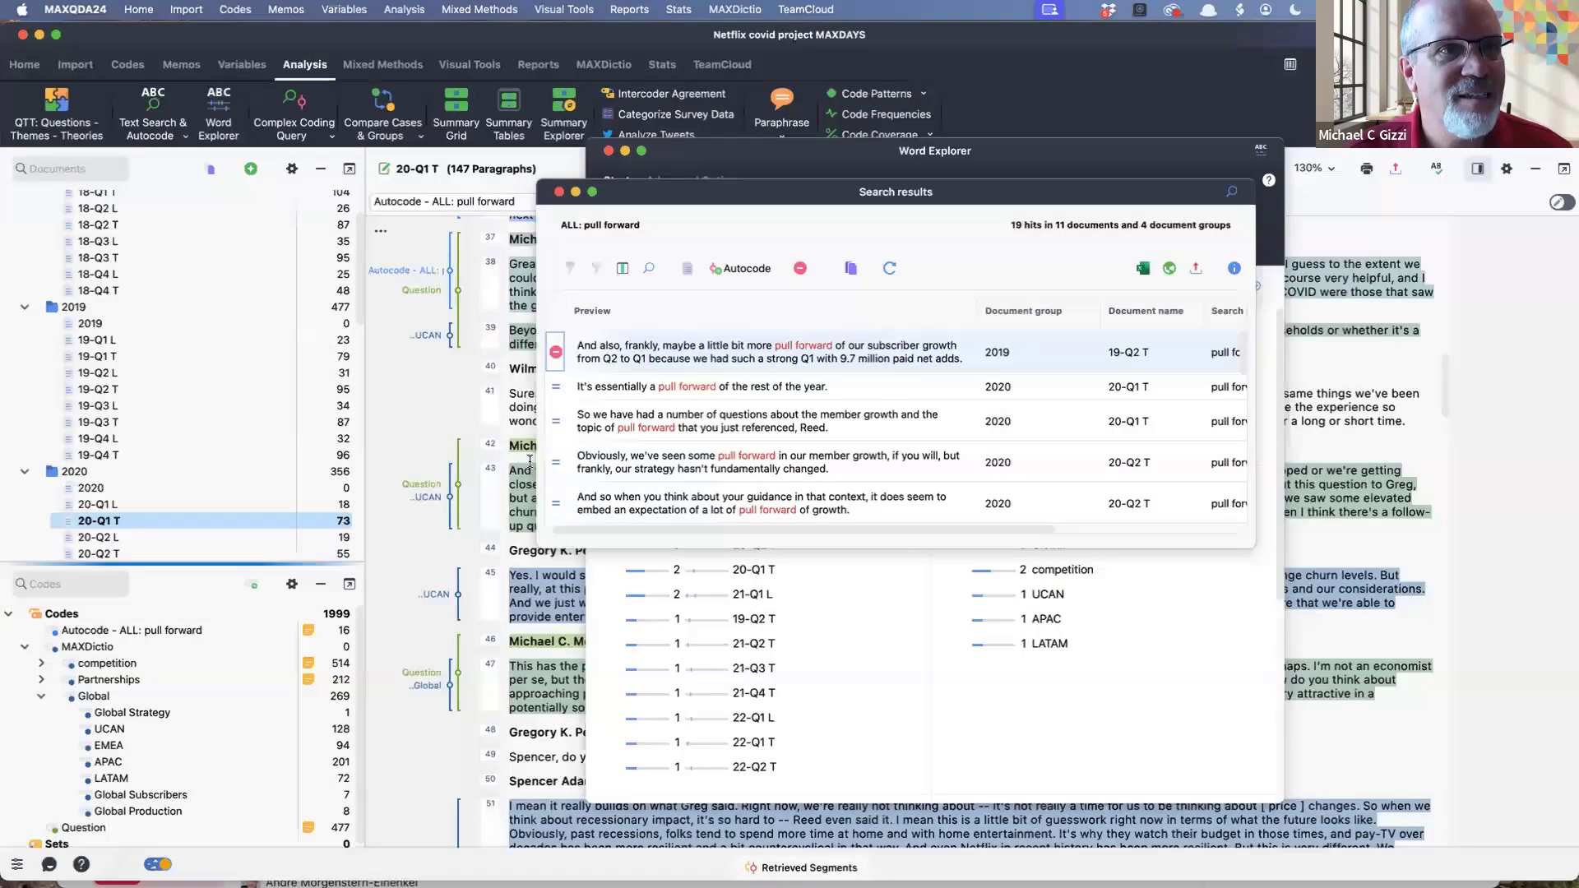
Step: Review the paragraph-level segments coded with "Autocode - ALL: pull forward", then close the segment list and the search results
{"action": "left_click", "coordinate": [149, 631]}
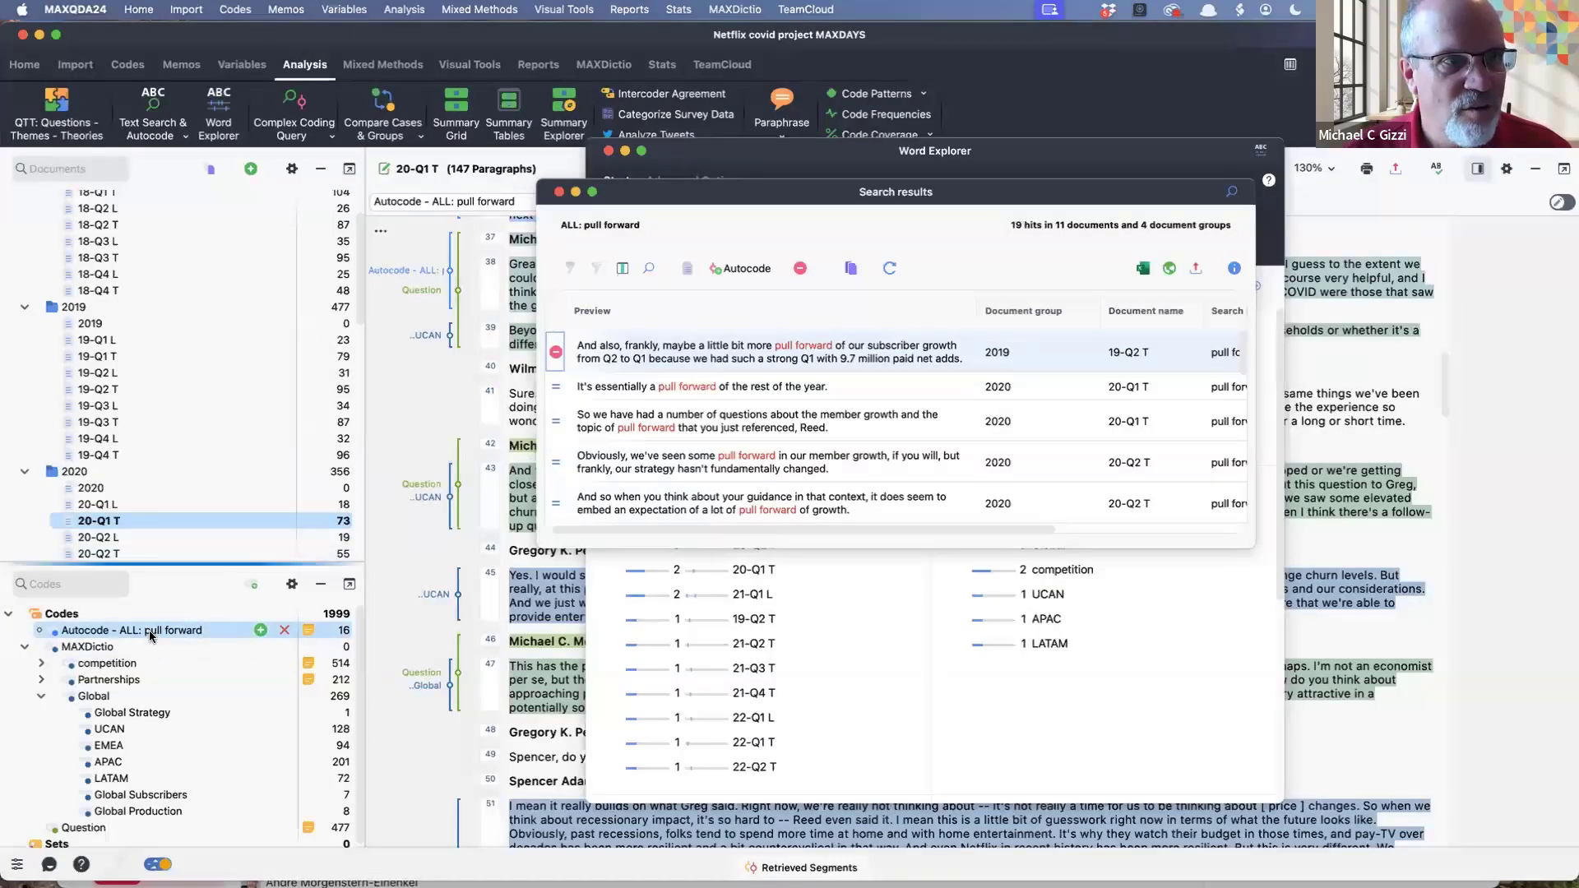
{"action": "double_click", "coordinate": [149, 634]}
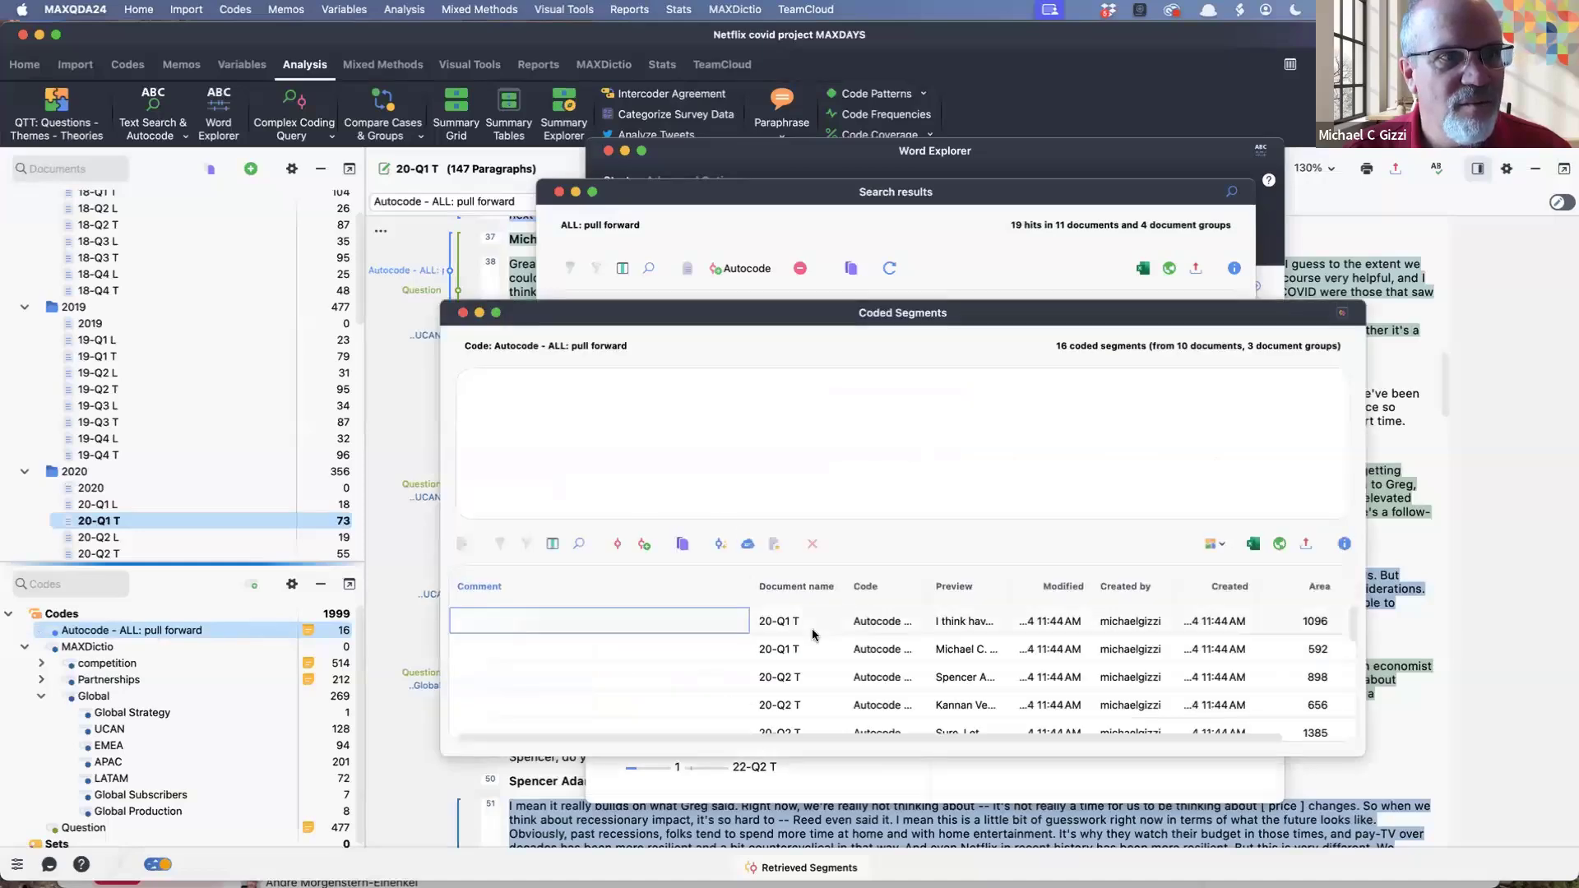
{"action": "left_click", "coordinate": [817, 652]}
{"action": "key", "text": "Down"}
{"action": "key", "text": "Down"}
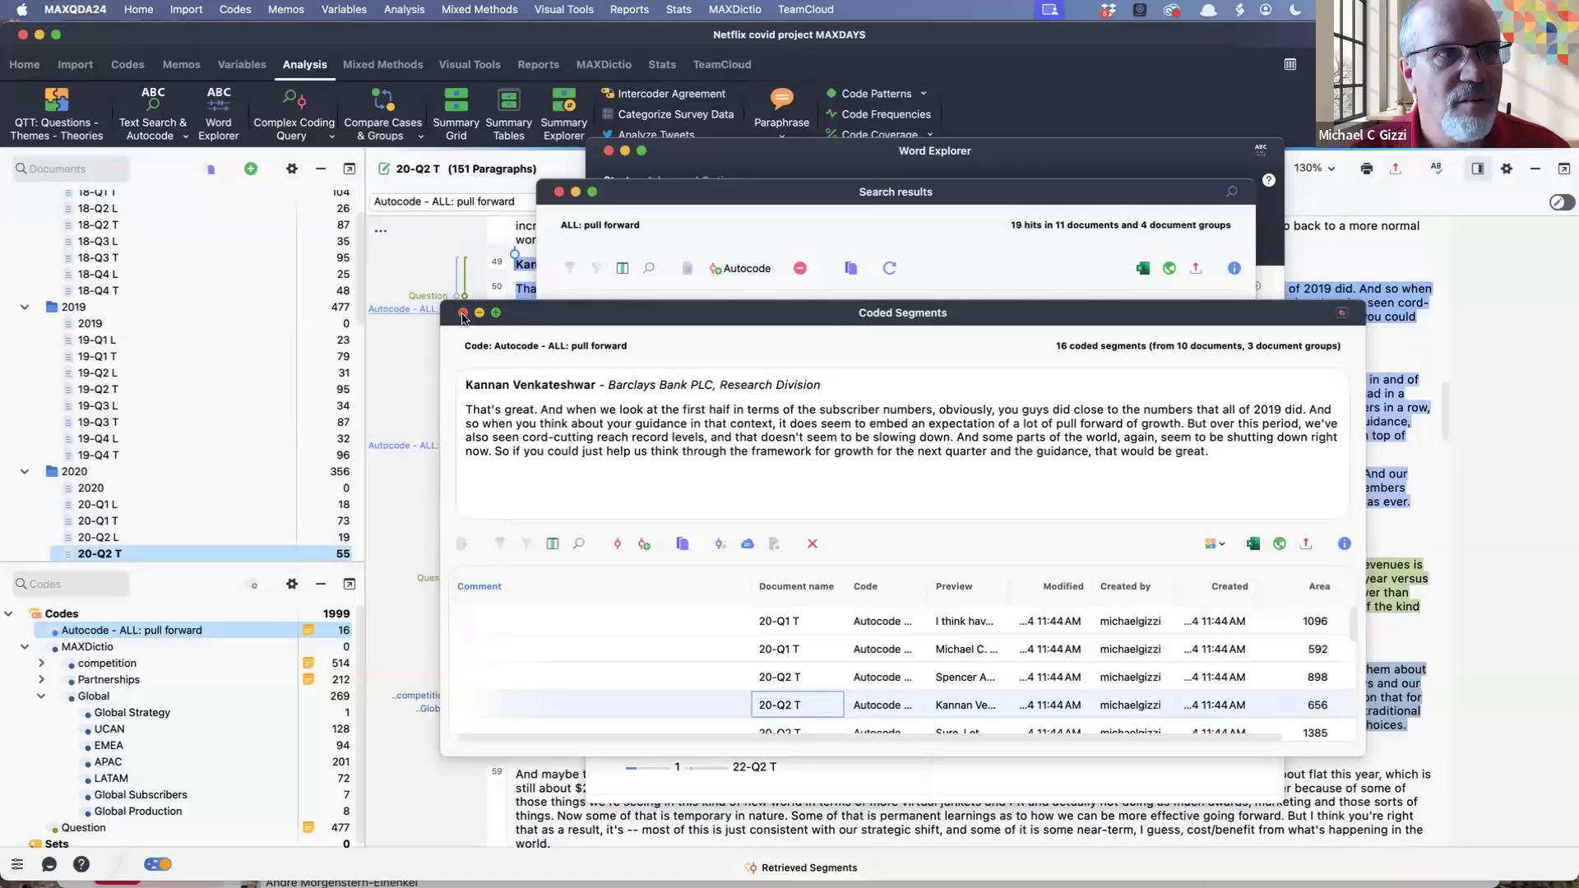
{"action": "left_click", "coordinate": [463, 313]}
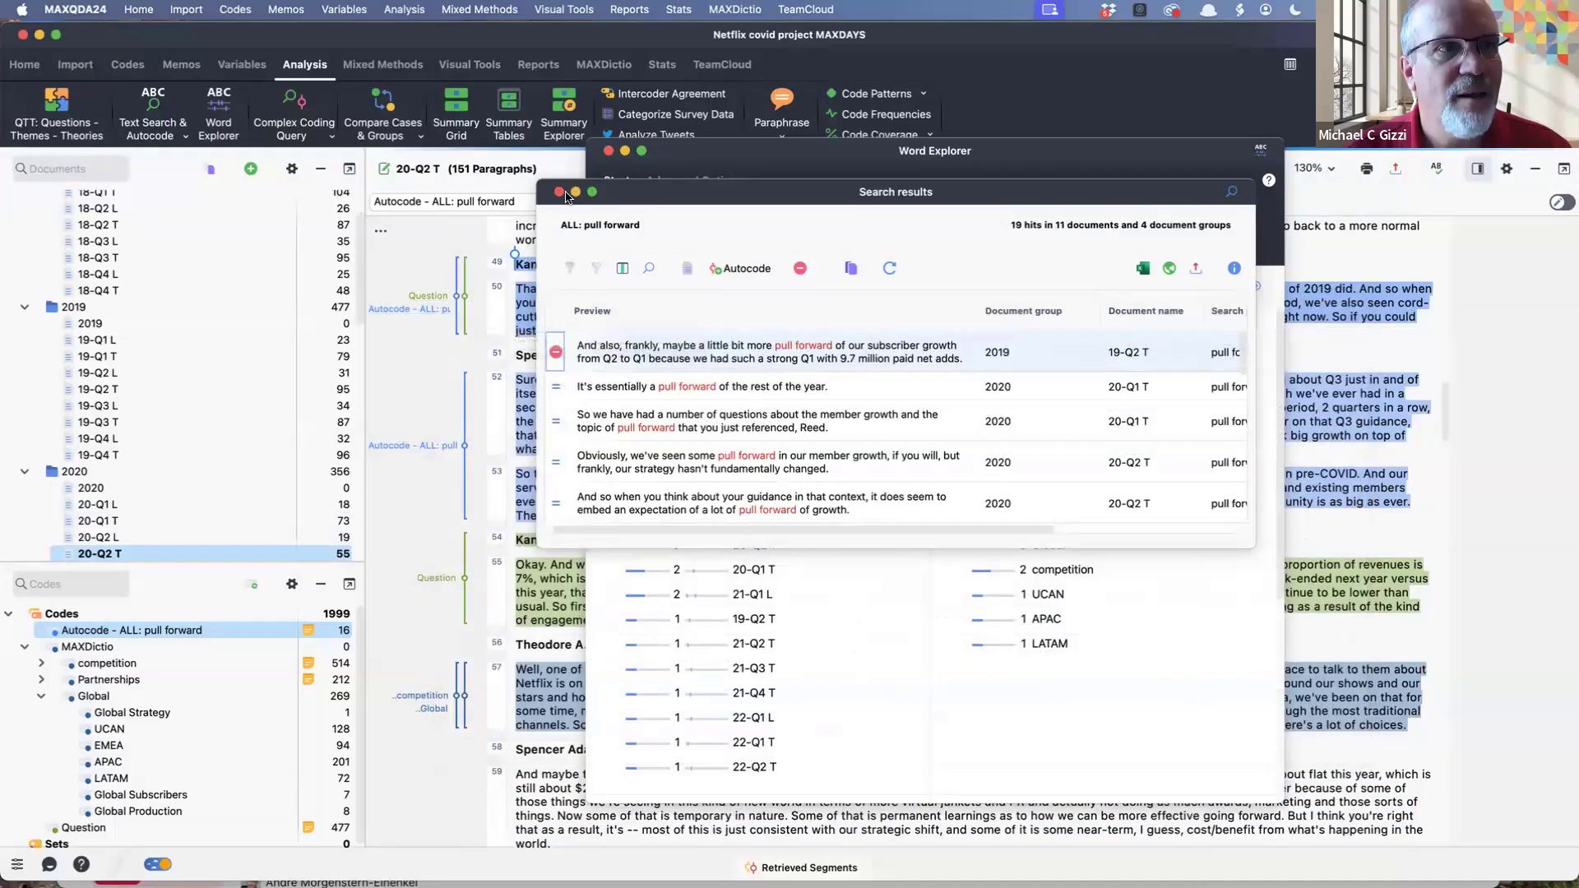
{"action": "left_click", "coordinate": [559, 192]}
Step: Explore the hyphenated spelling "pull-forward" in Word Explorer and list its document hits
{"action": "left_click", "coordinate": [628, 283]}
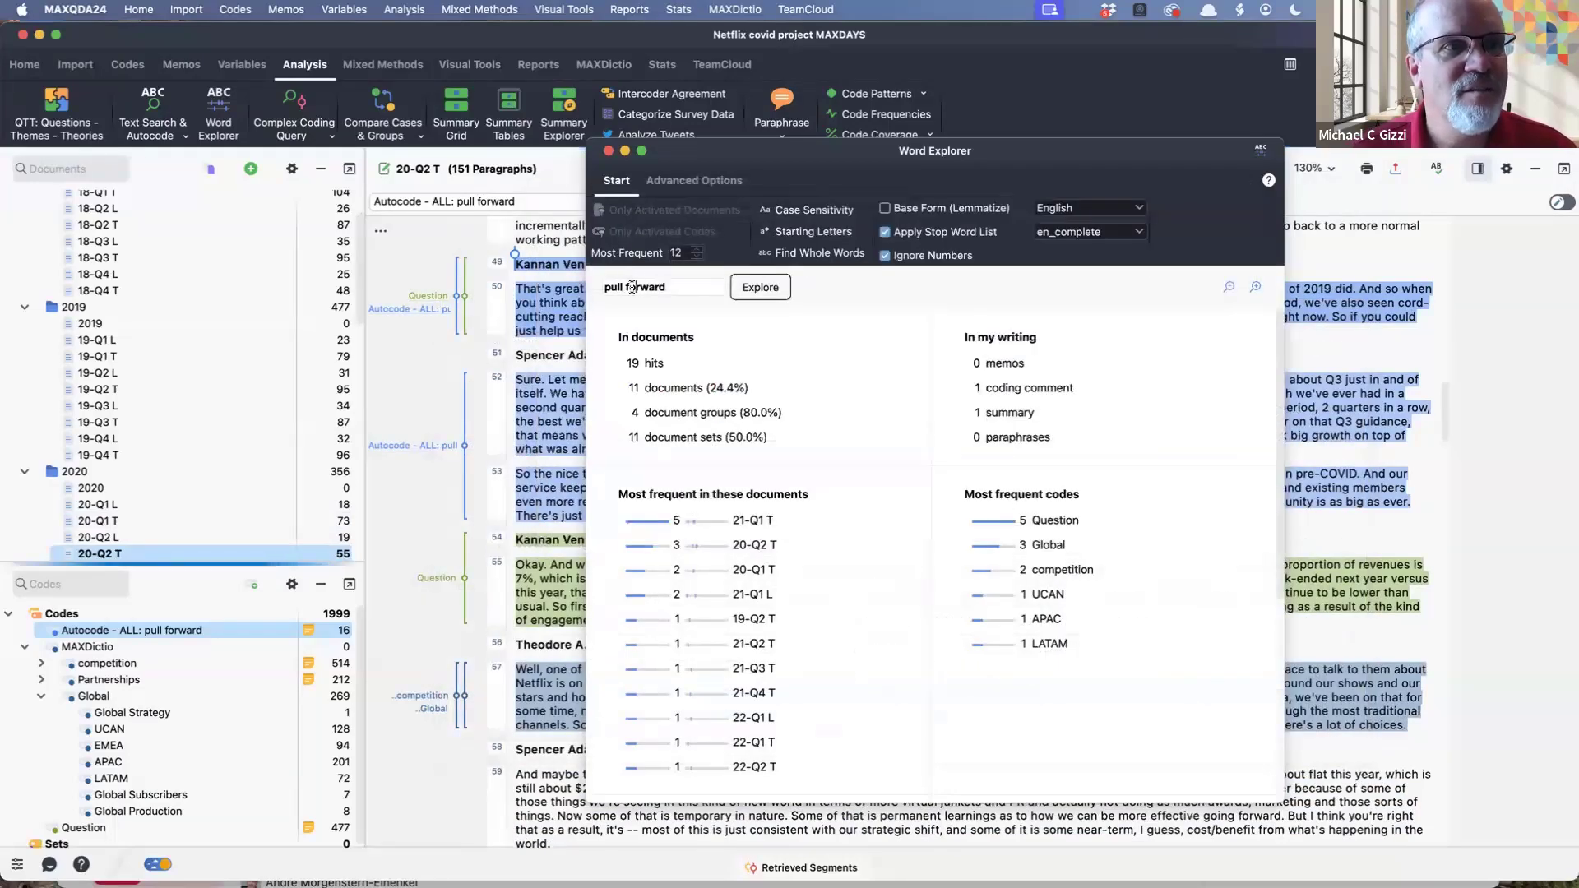
{"action": "key", "text": "BackSpace"}
{"action": "key", "text": "BackSpace"}
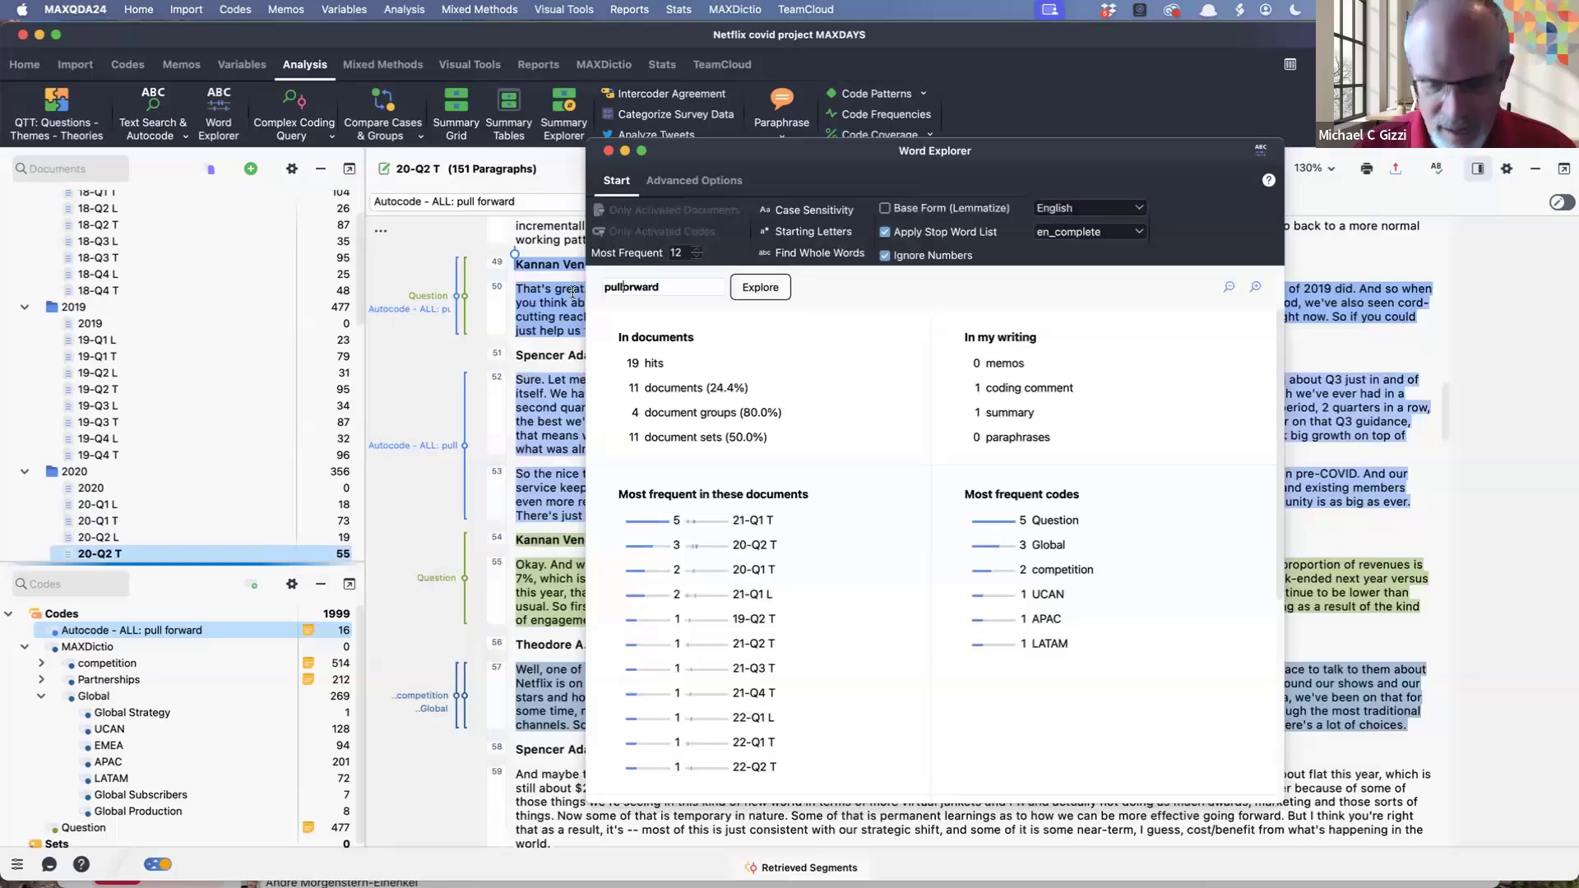
{"action": "type", "text": "-"}
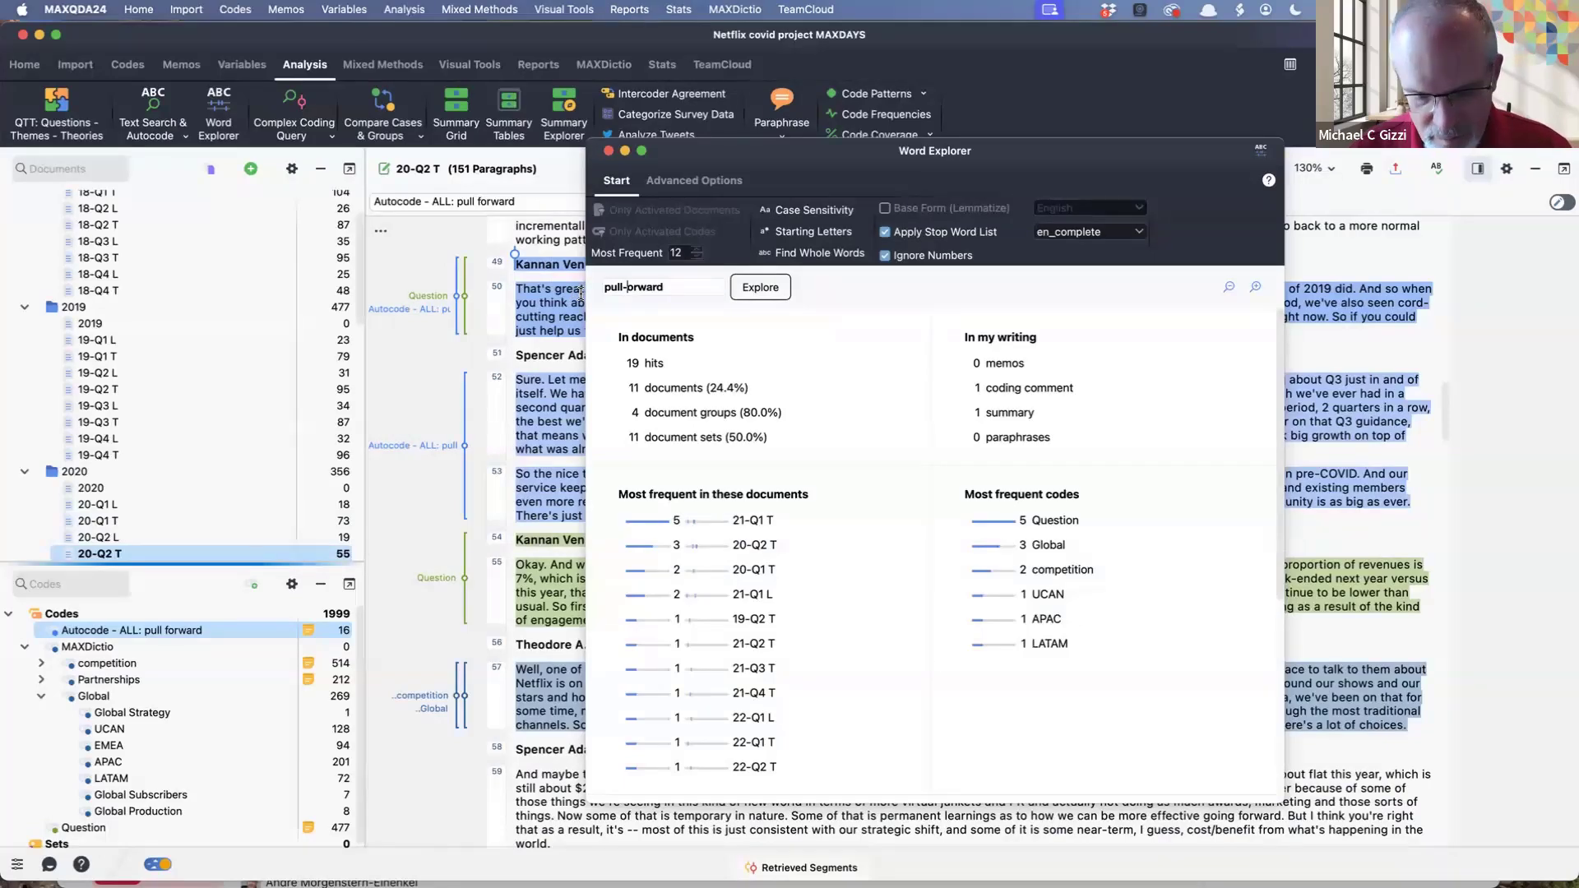
{"action": "type", "text": "f"}
{"action": "left_click", "coordinate": [759, 286]}
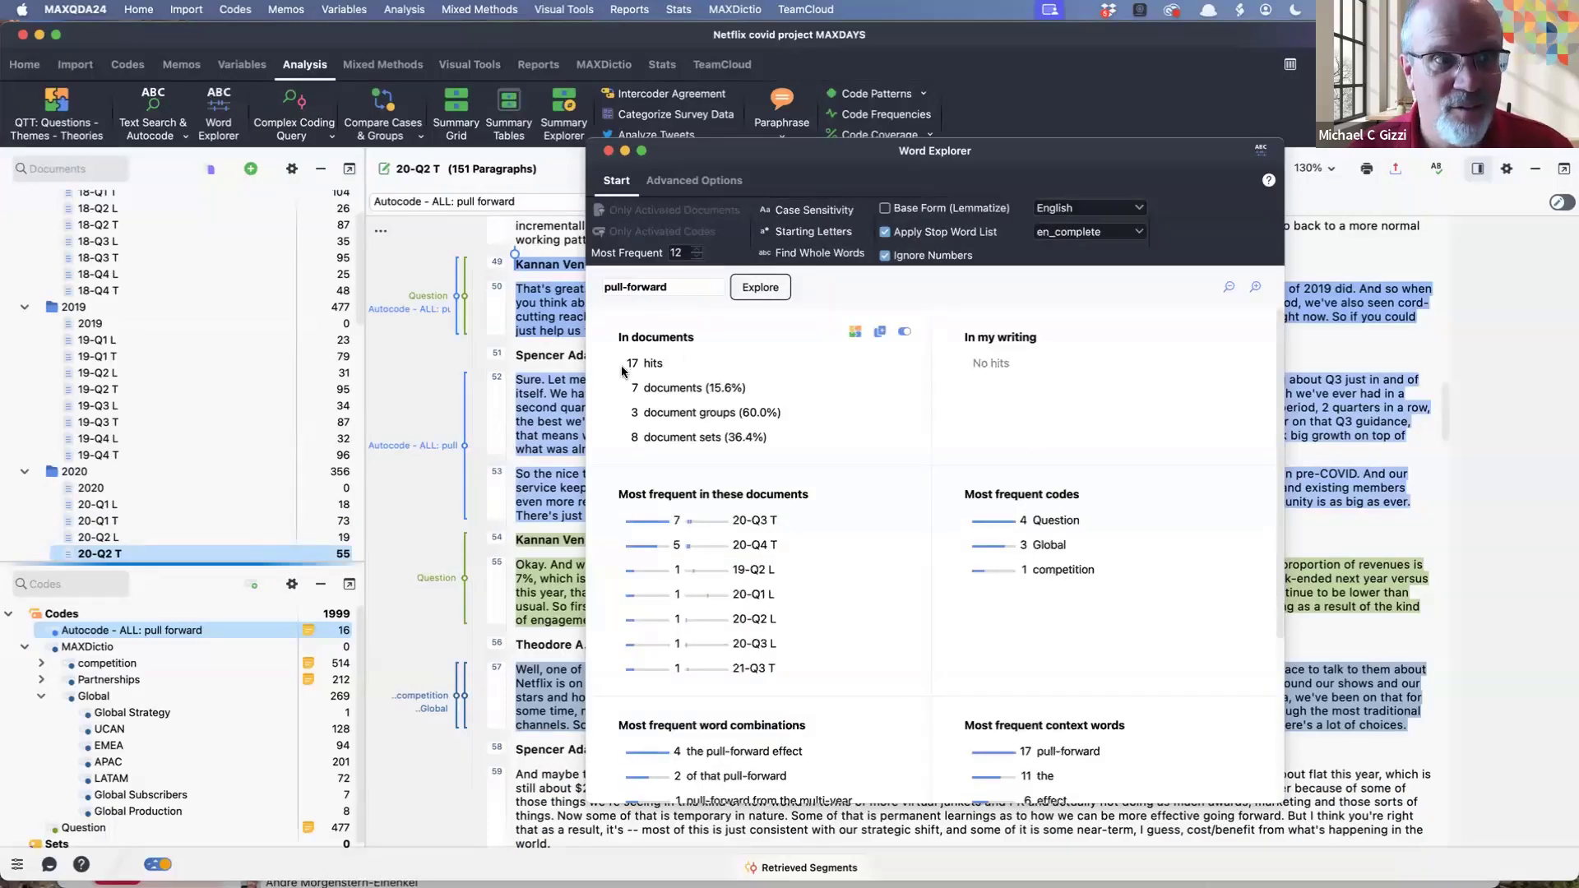
{"action": "left_click", "coordinate": [643, 363]}
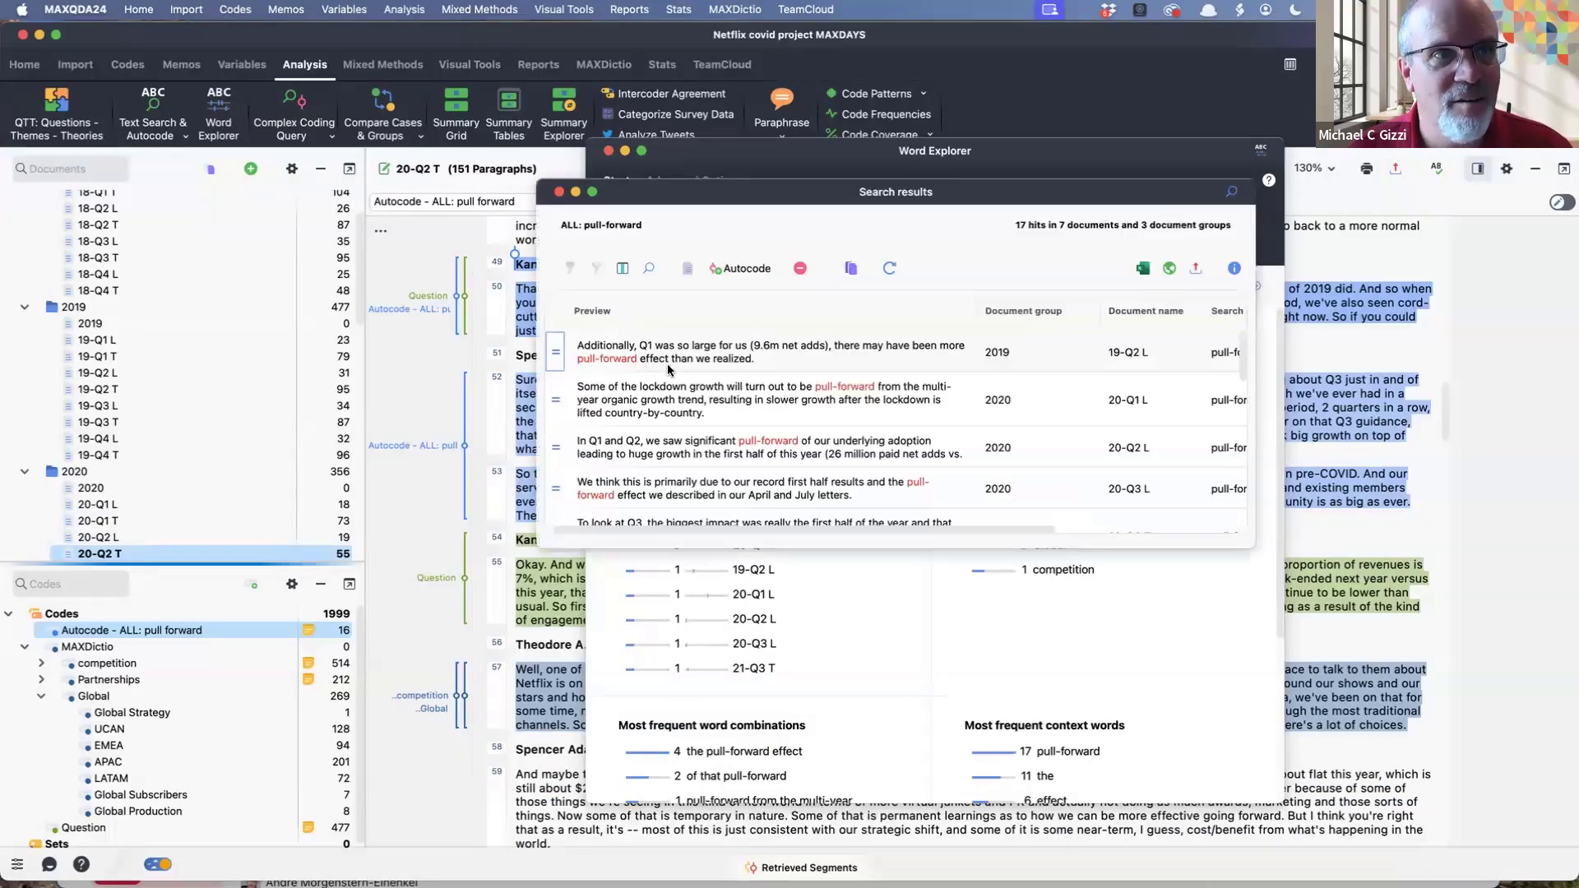
Step: Exclude the 19-Q2 L hit from the "pull-forward" results and look through the remaining hits
{"action": "scroll", "coordinate": [670, 368], "scroll_direction": "down", "scroll_amount": 1}
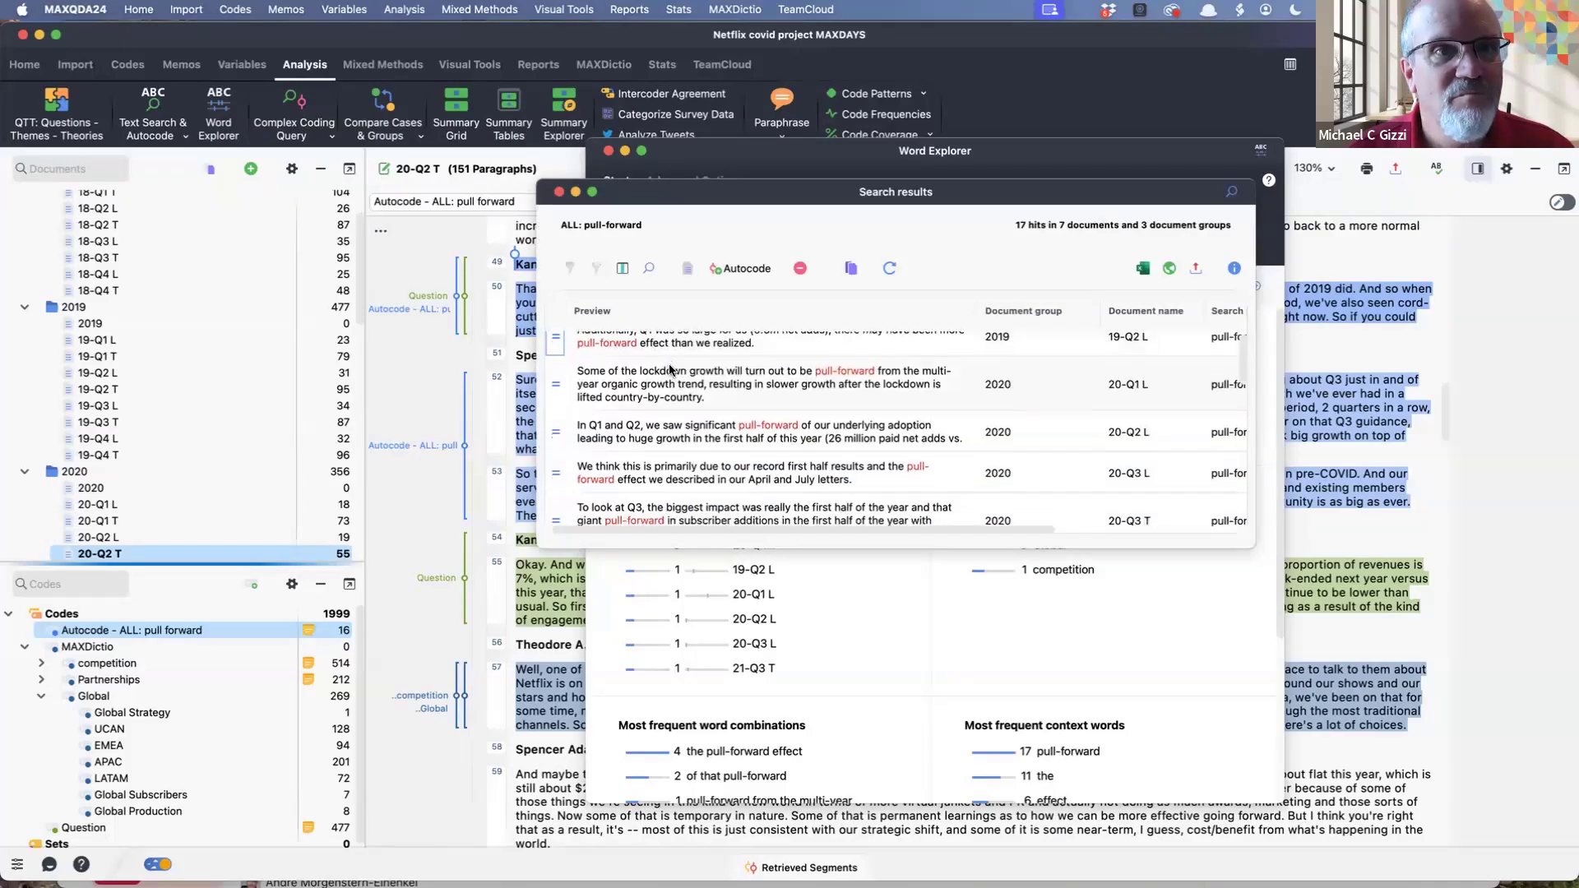
{"action": "scroll", "coordinate": [670, 368], "scroll_direction": "up", "scroll_amount": 1}
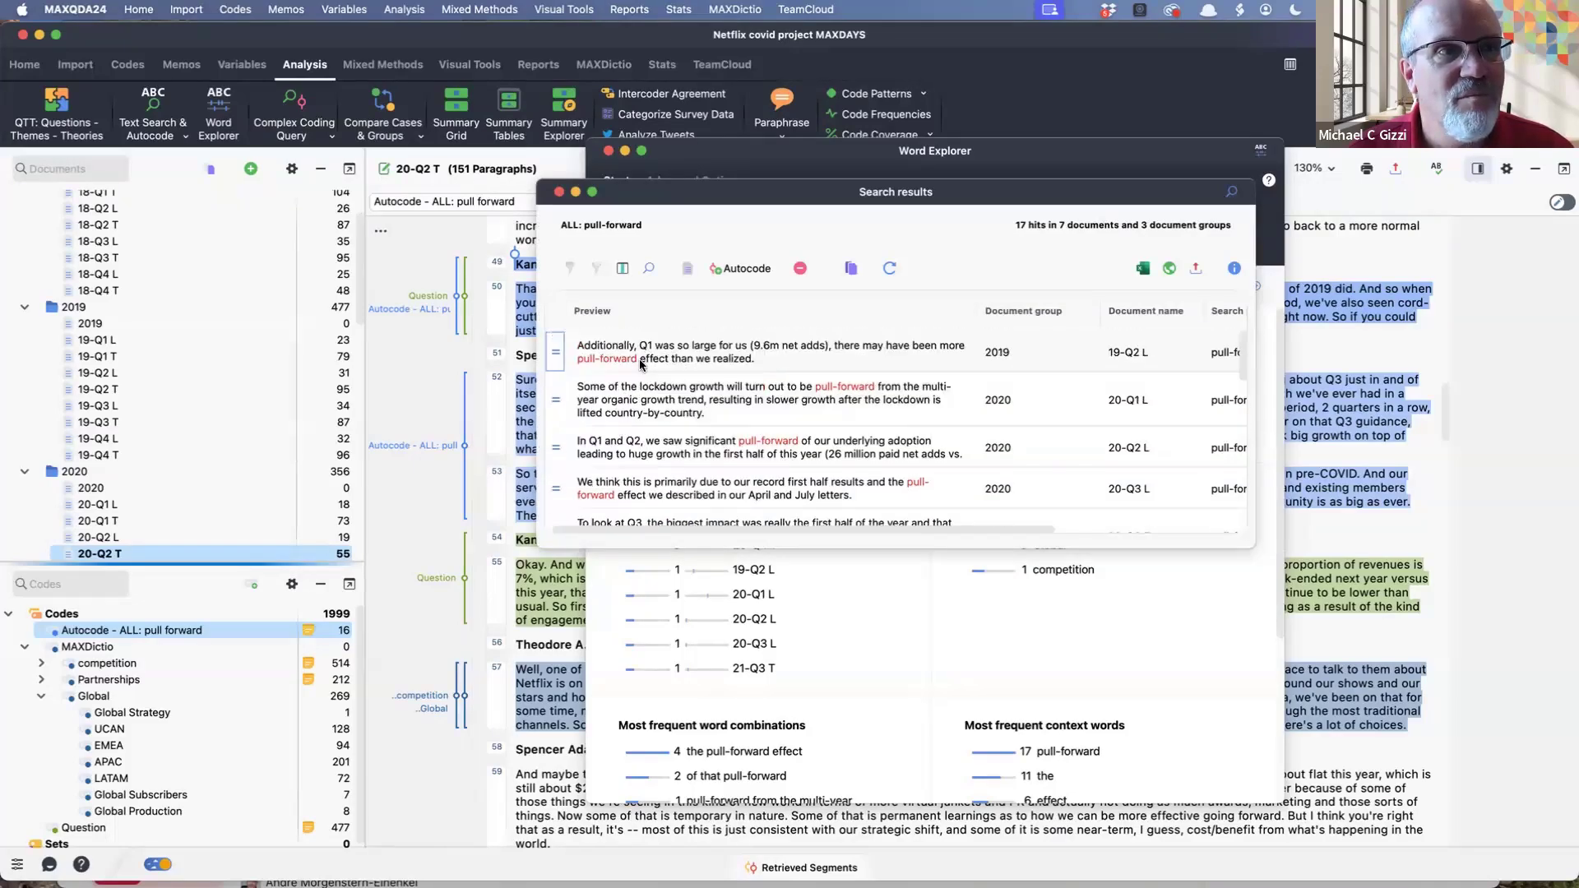
{"action": "left_click", "coordinate": [551, 355]}
{"action": "scroll", "coordinate": [692, 387], "scroll_direction": "down", "scroll_amount": 10}
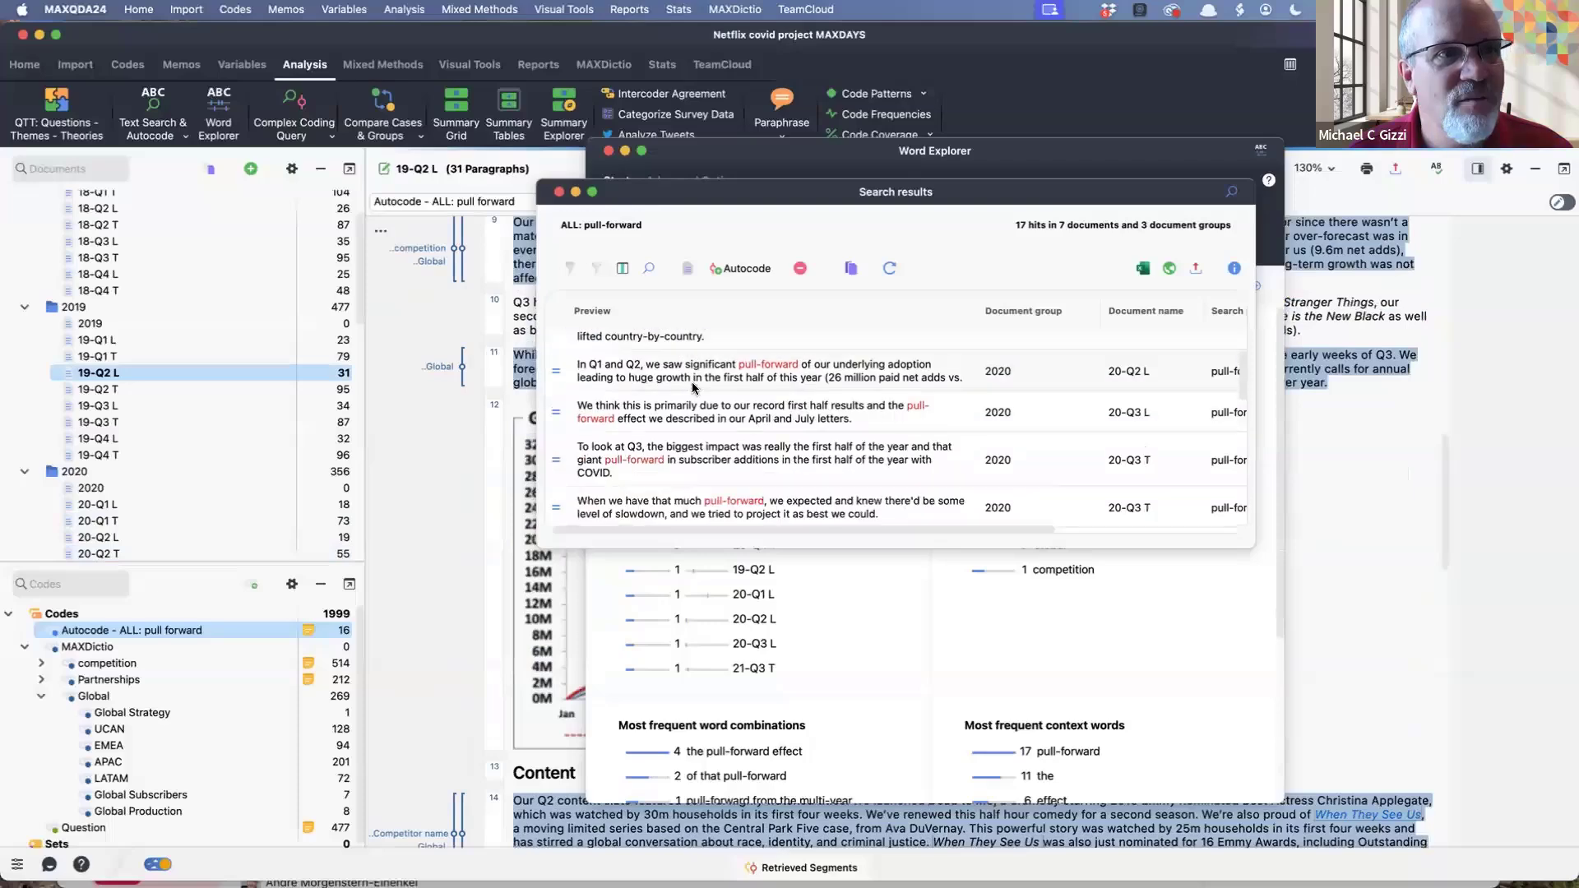
Step: Autocode the "pull-forward" results with the existing code "Autocode - ALL: pull forward", paragraph only with 0 before and after, and open its coded segments
{"action": "left_click", "coordinate": [742, 268]}
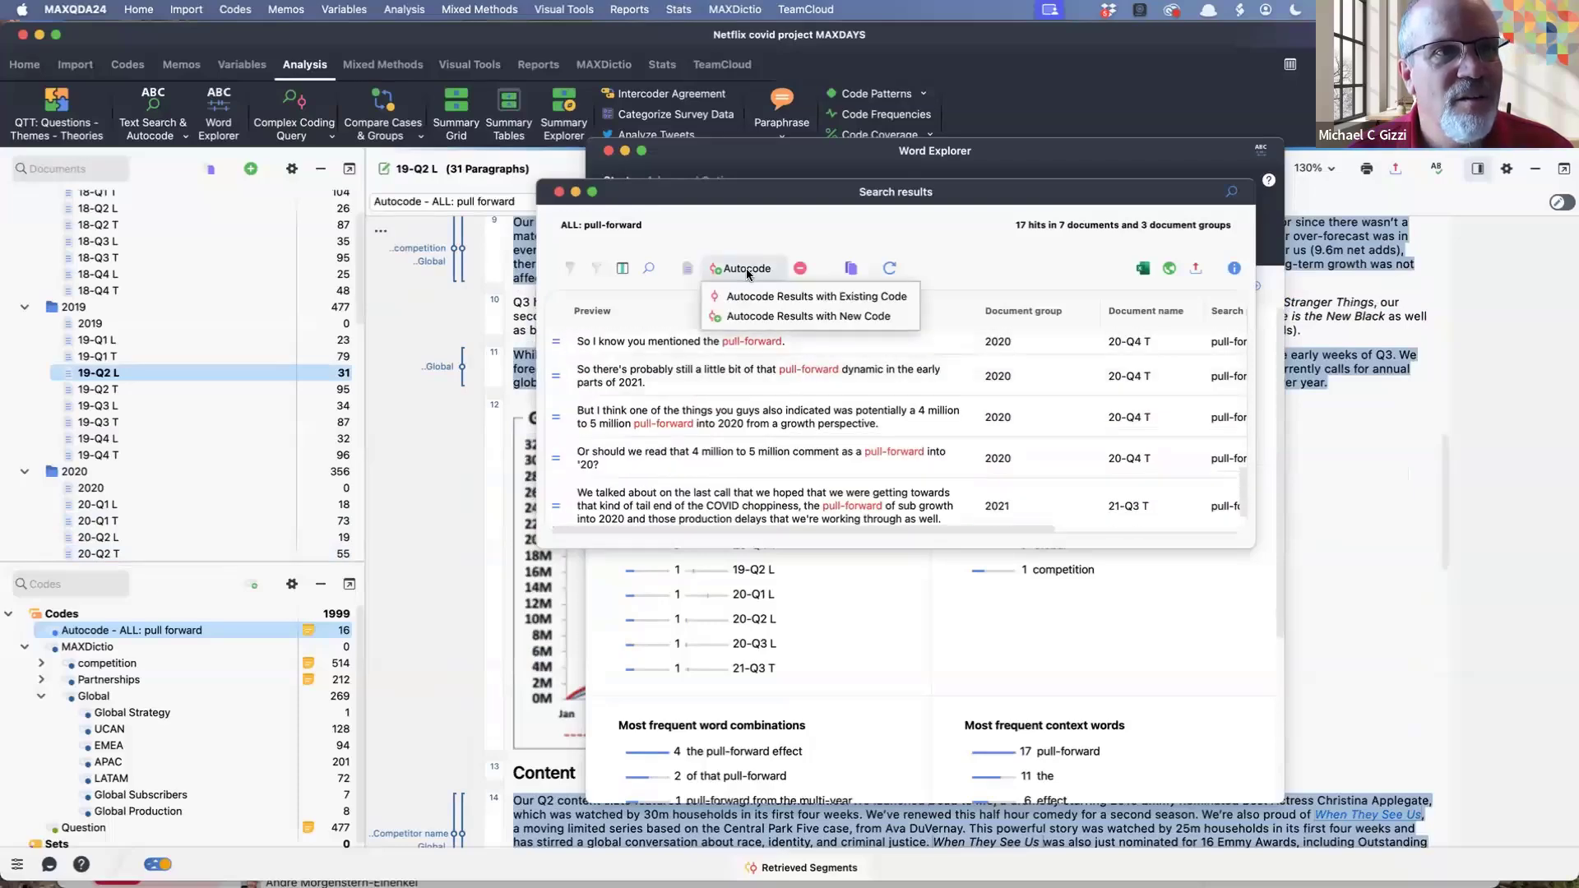
{"action": "left_click", "coordinate": [768, 298]}
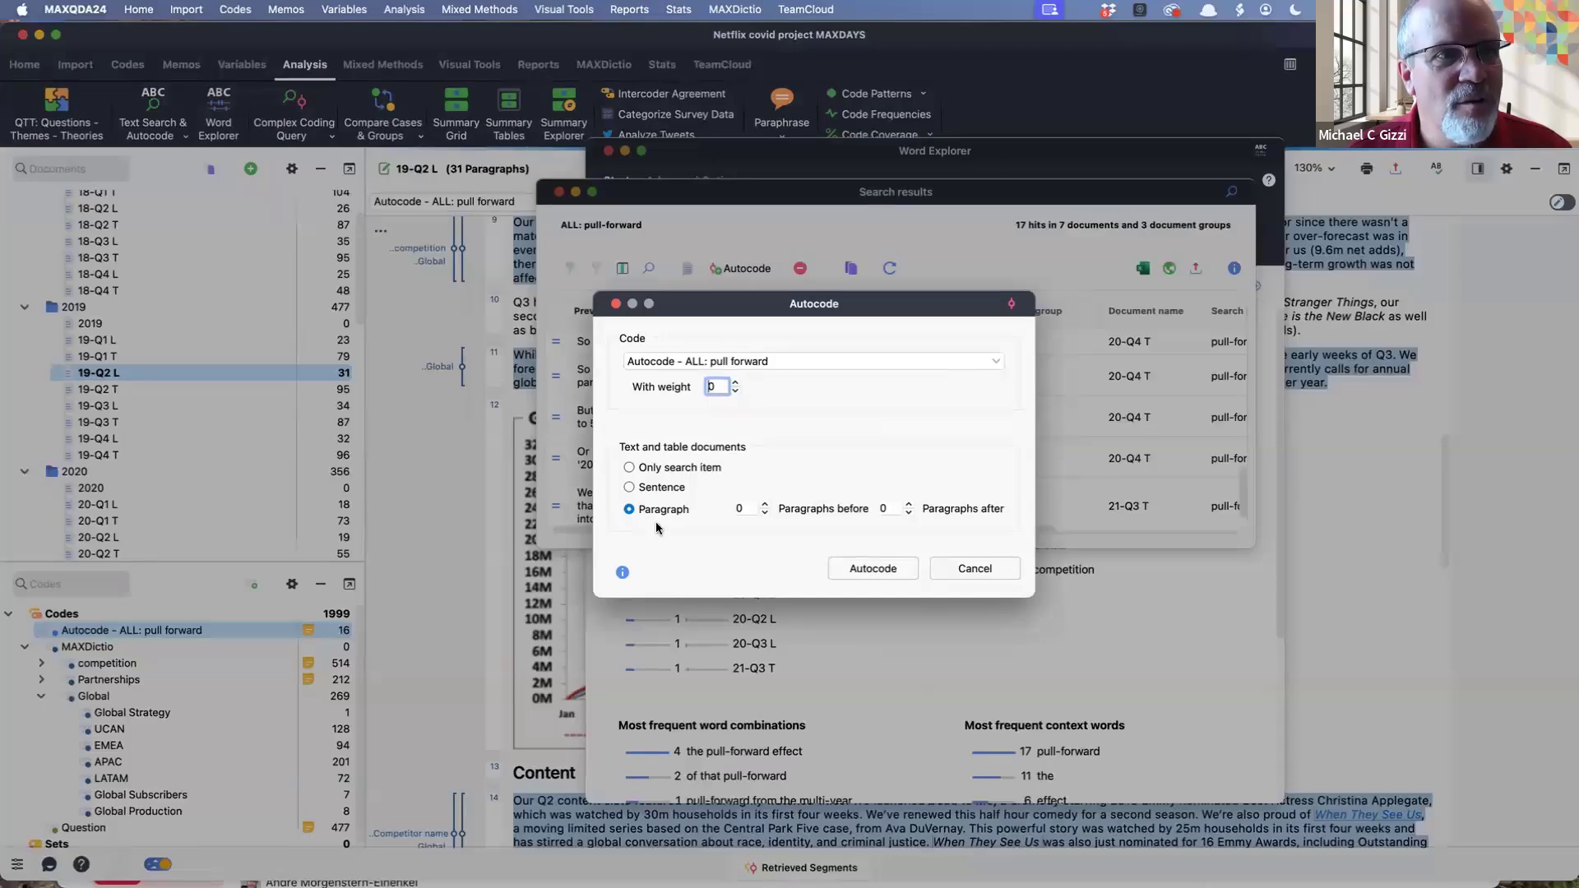
{"action": "left_click", "coordinate": [765, 504]}
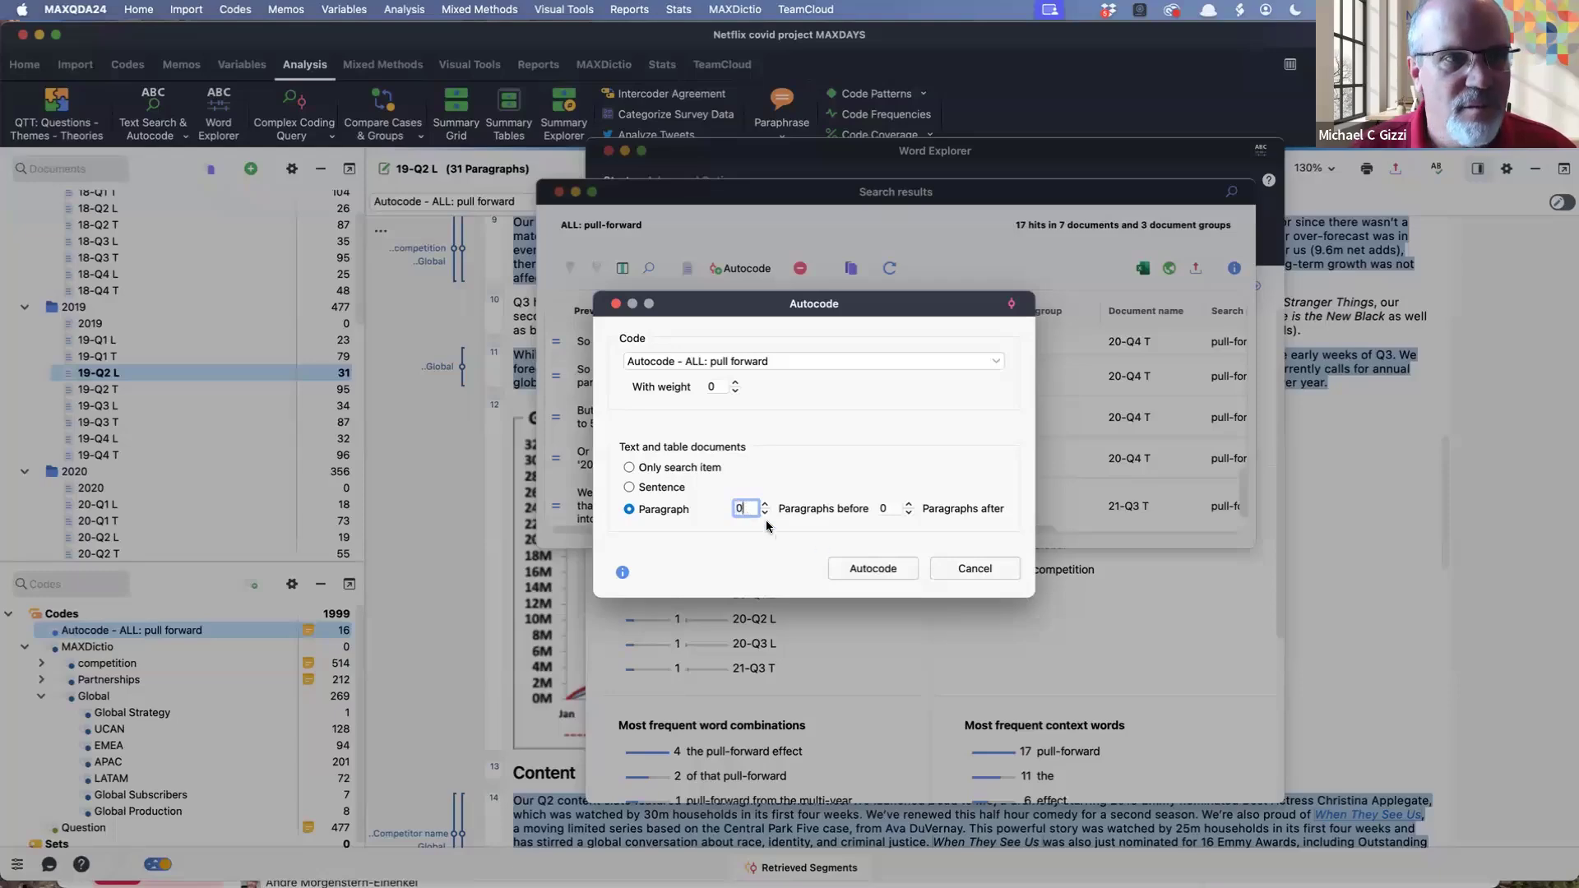
{"action": "left_click", "coordinate": [874, 569]}
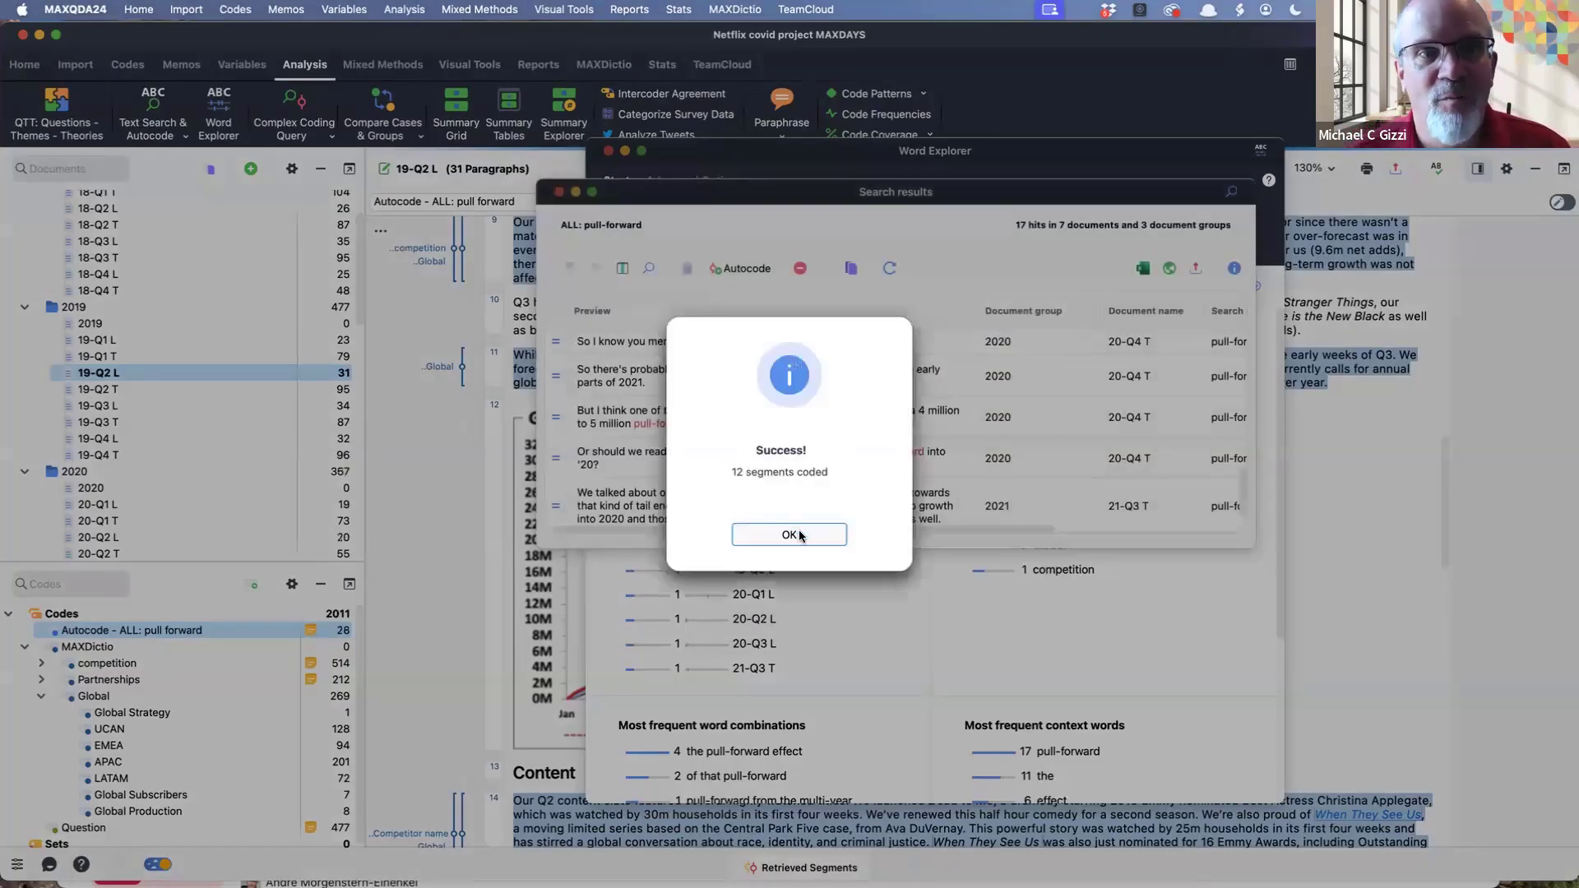
{"action": "left_click", "coordinate": [797, 534]}
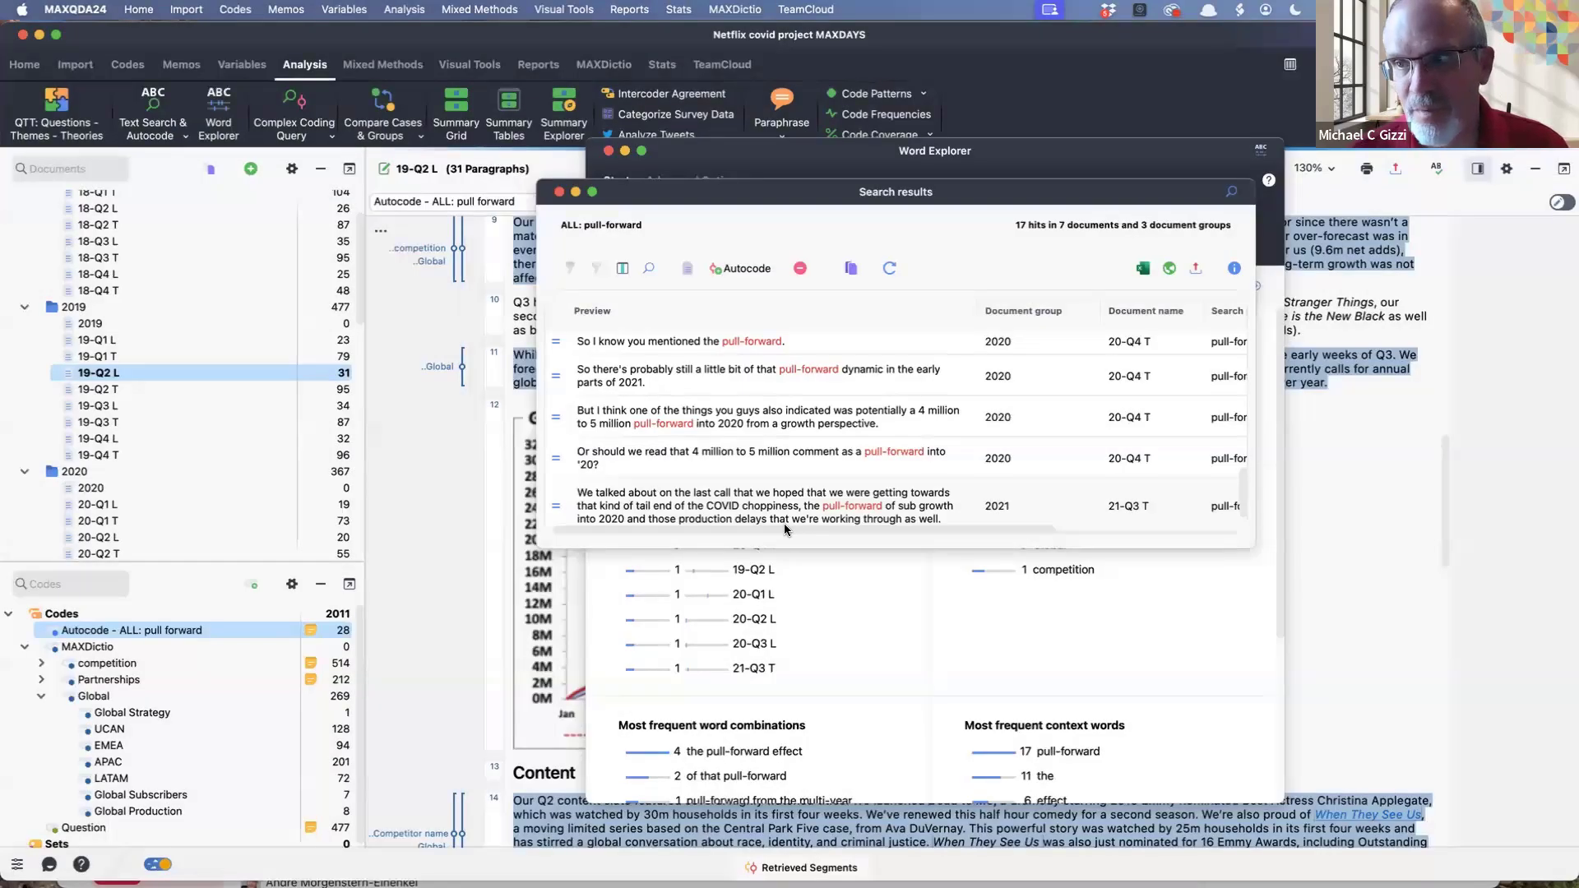
{"action": "double_click", "coordinate": [198, 633]}
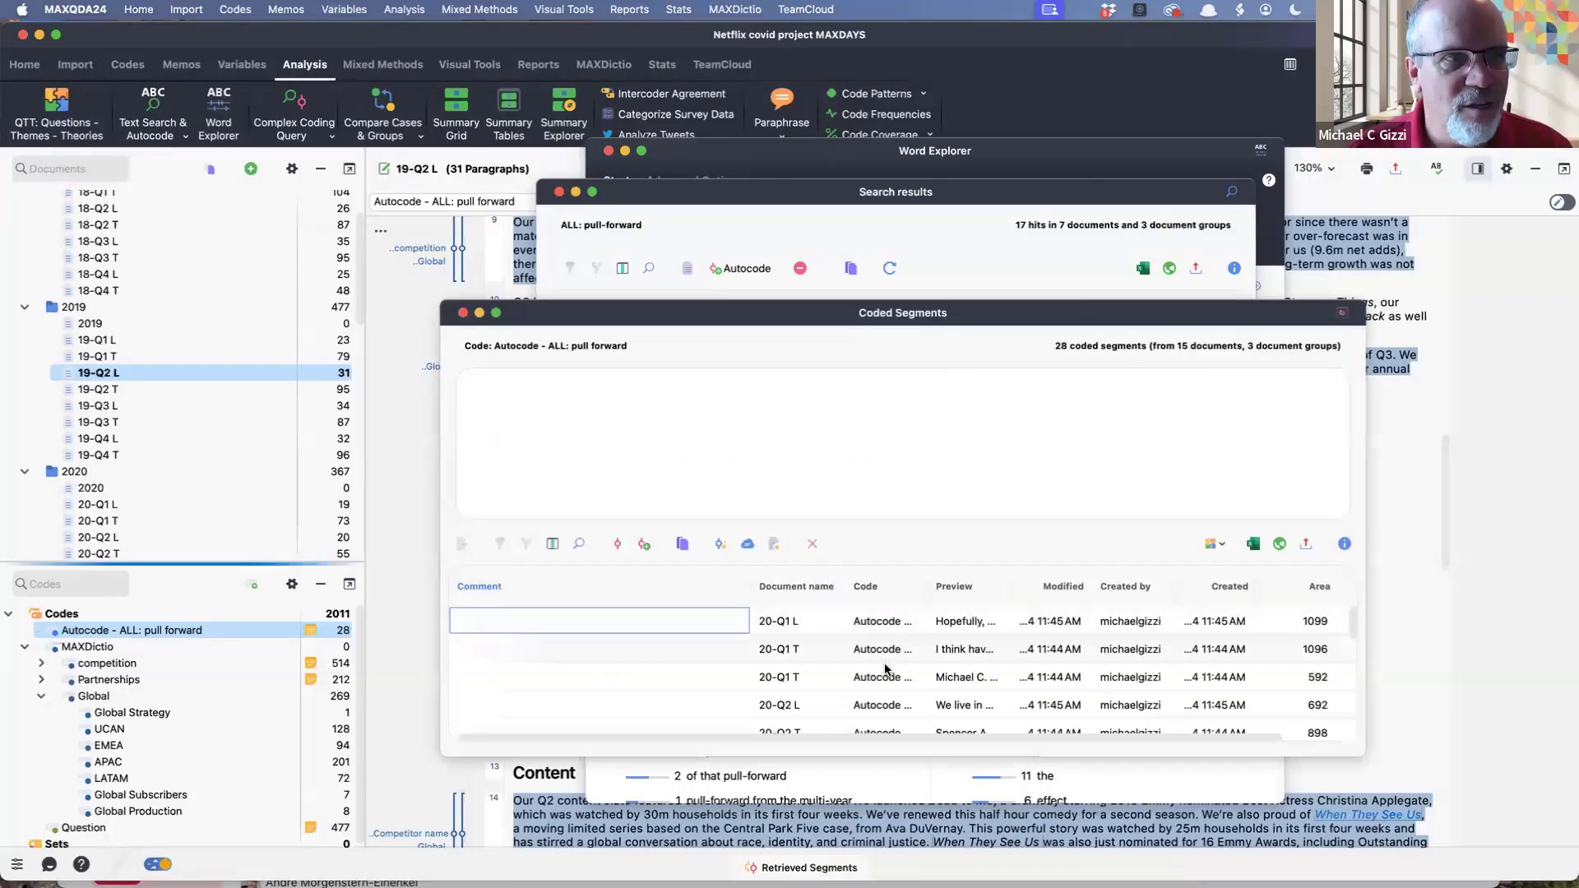
Step: Close the coded segments list and open the "Autocode - ALL: pull forward" segments in the Smart Coding Tool
{"action": "left_click", "coordinate": [886, 669]}
{"action": "left_click", "coordinate": [463, 313]}
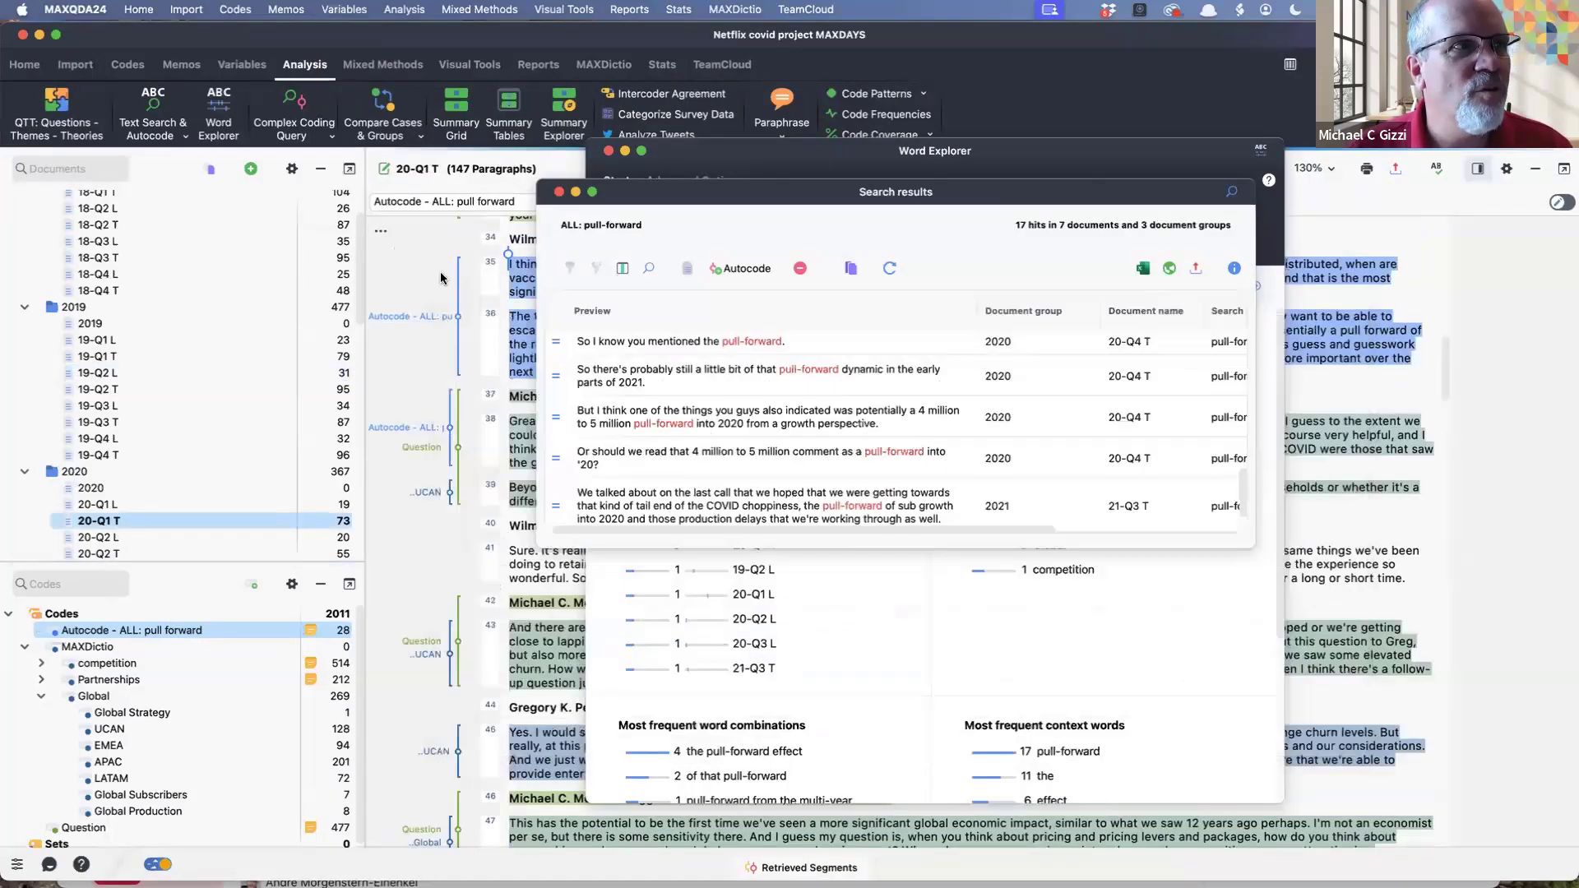
{"action": "left_click", "coordinate": [128, 64]}
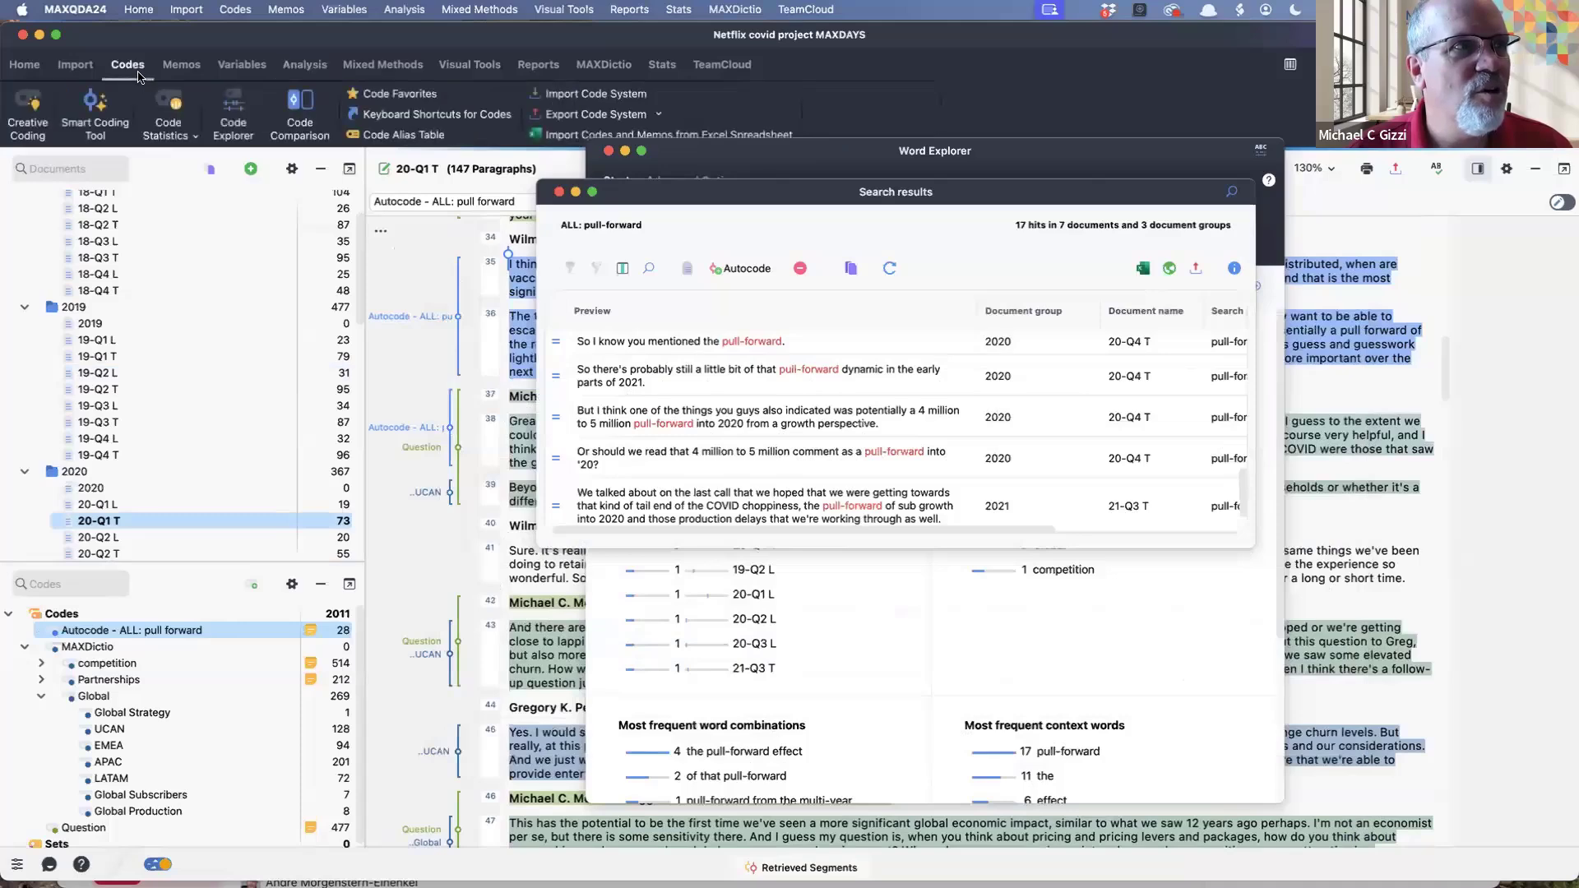
{"action": "left_click", "coordinate": [91, 115]}
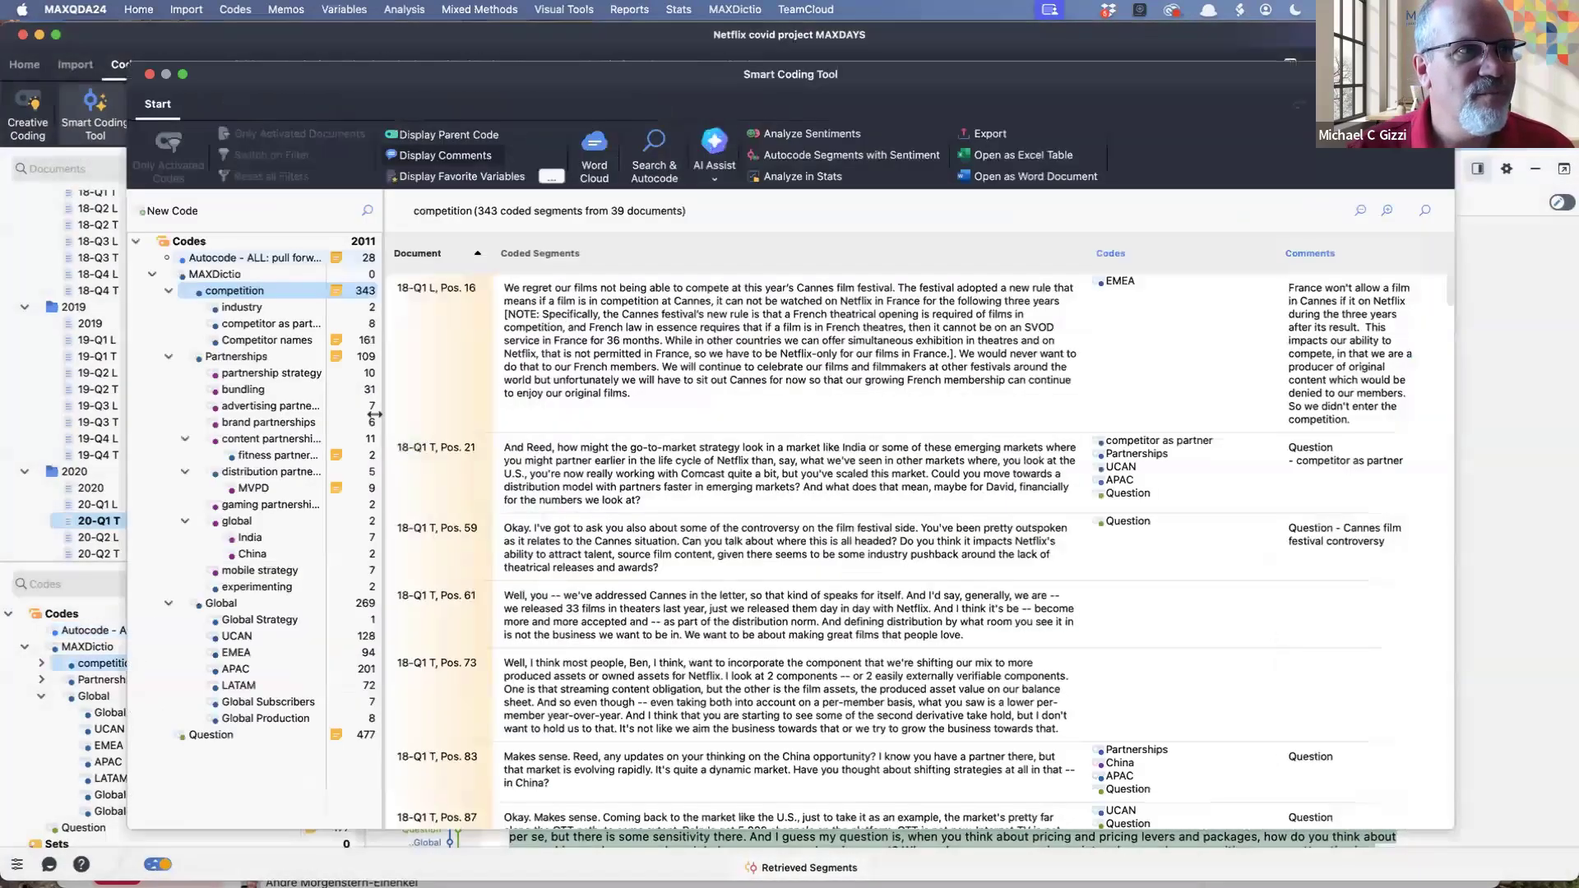
{"action": "left_click", "coordinate": [247, 257]}
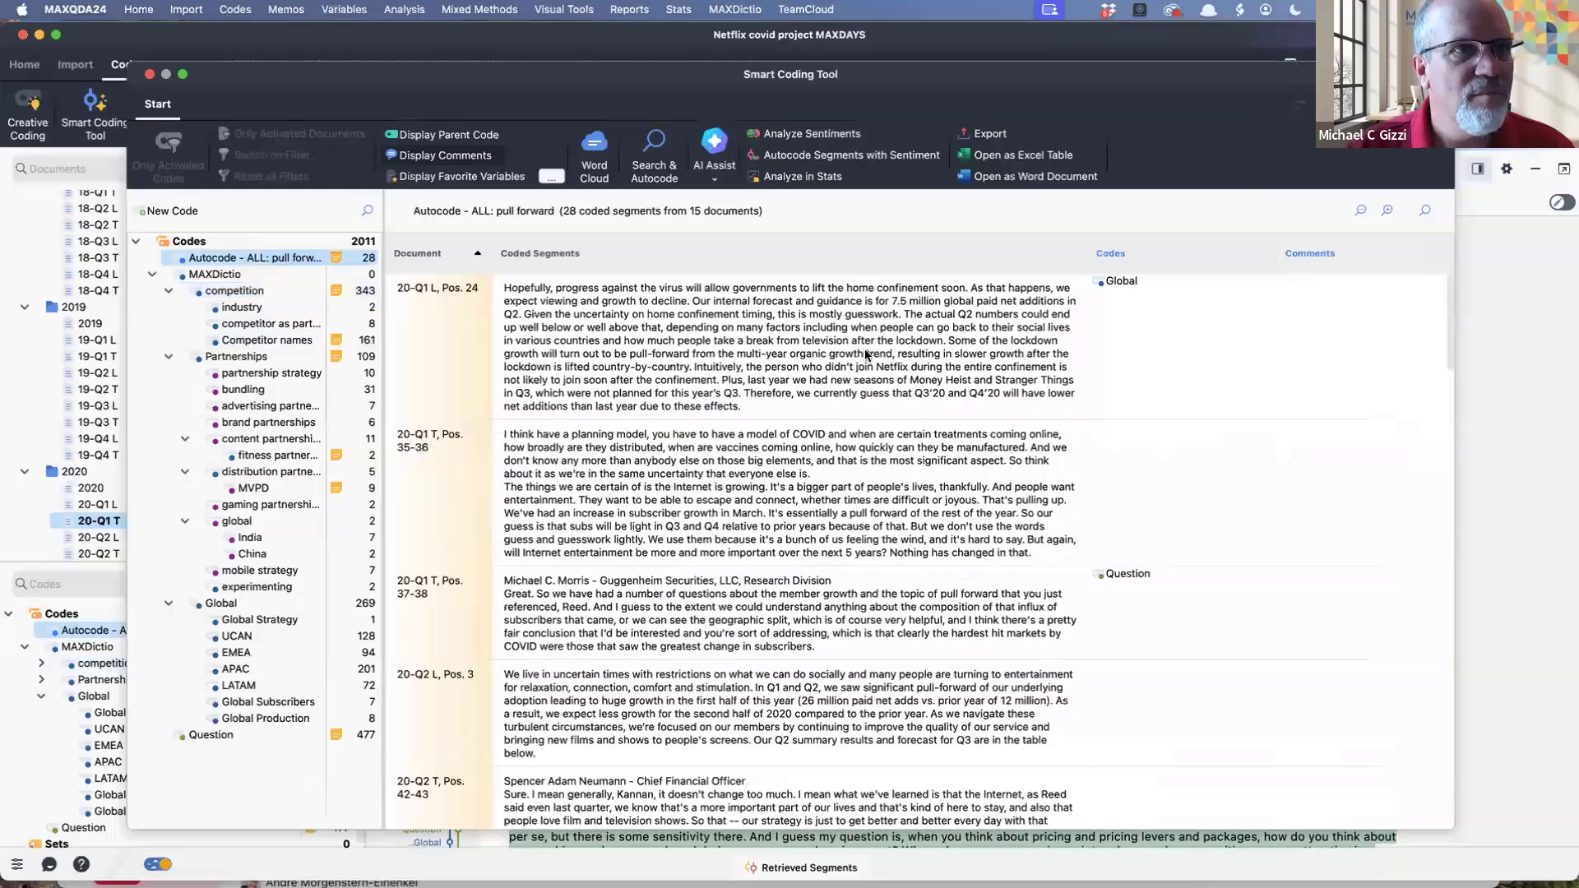
Step: Review the "Autocode - ALL: pull forward" segments with their other assigned codes, including 20-Q3 T paragraph 22, then close the Smart Coding Tool
{"action": "left_click", "coordinate": [890, 513]}
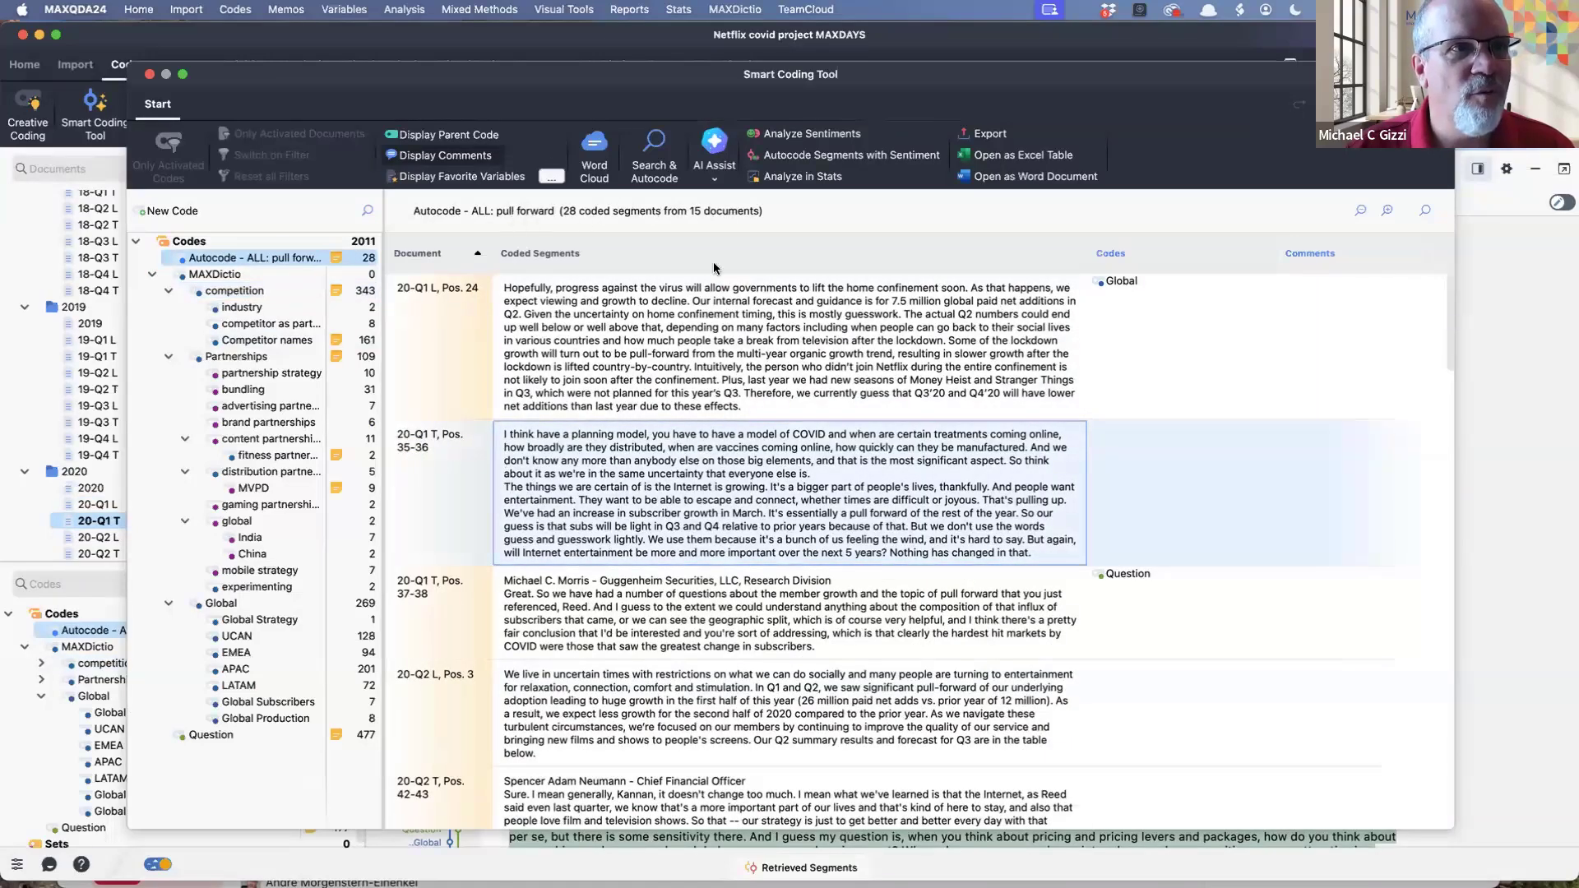
{"action": "scroll", "coordinate": [876, 502], "scroll_direction": "down", "scroll_amount": 5}
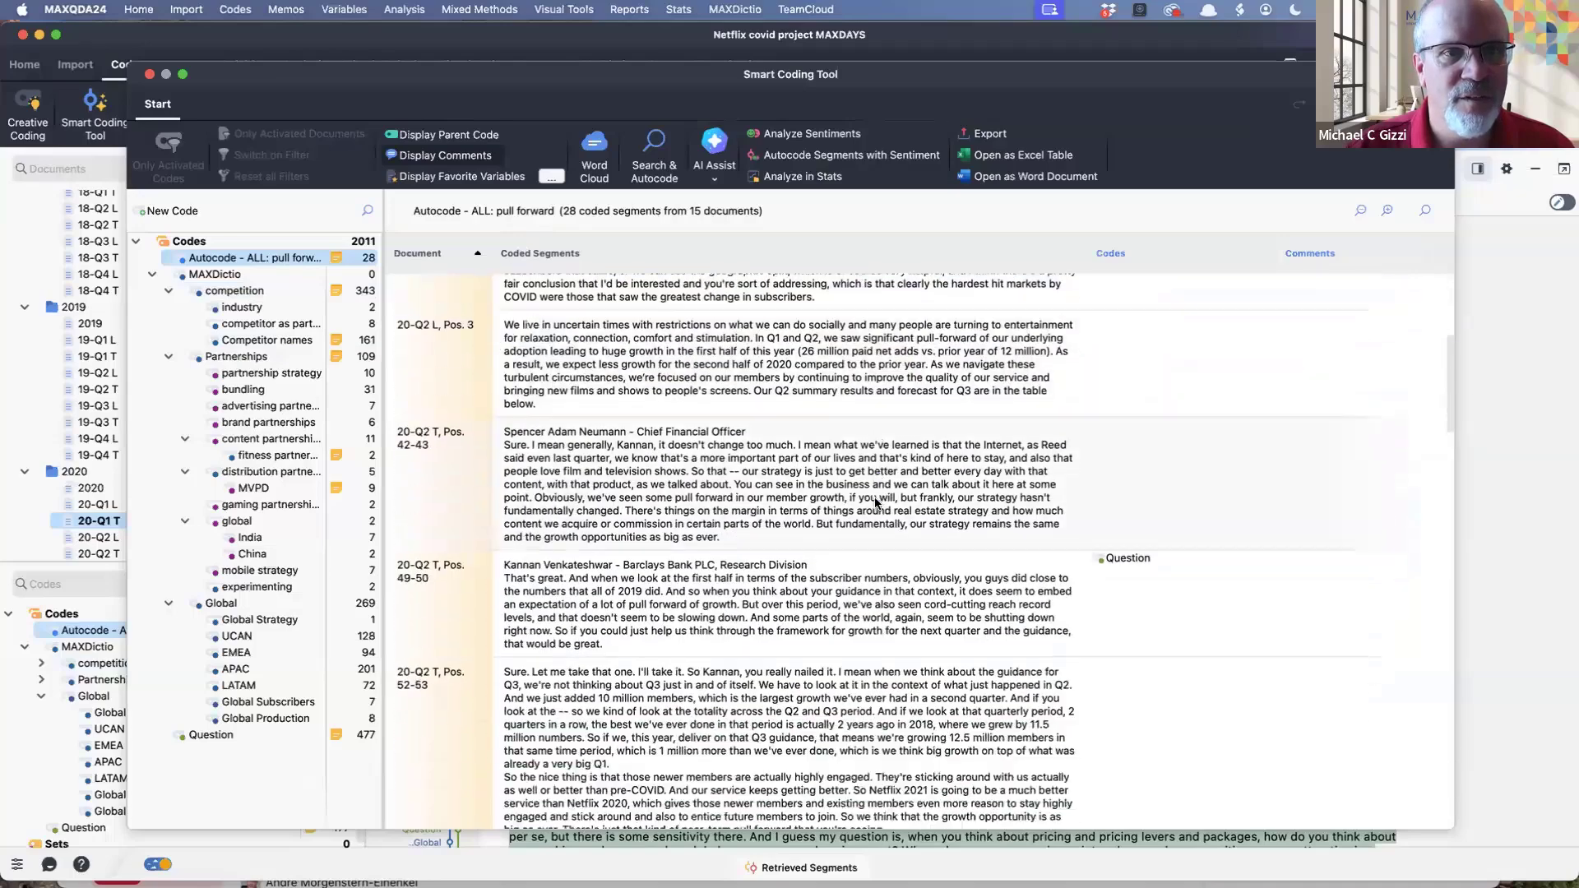
{"action": "scroll", "coordinate": [876, 502], "scroll_direction": "down", "scroll_amount": 7}
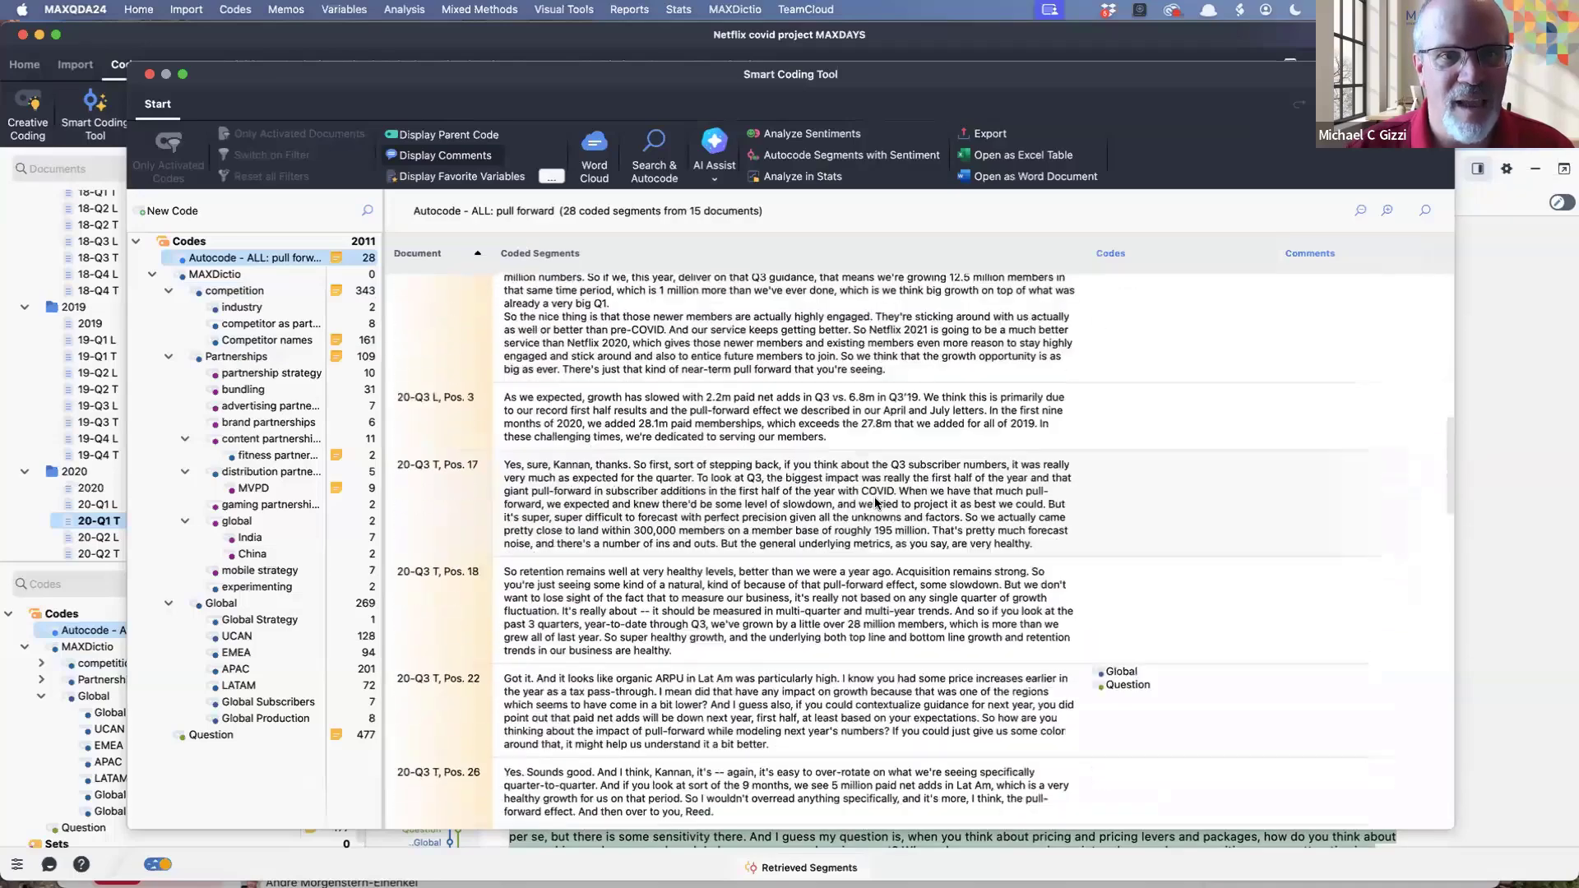
{"action": "scroll", "coordinate": [876, 504], "scroll_direction": "down", "scroll_amount": 4}
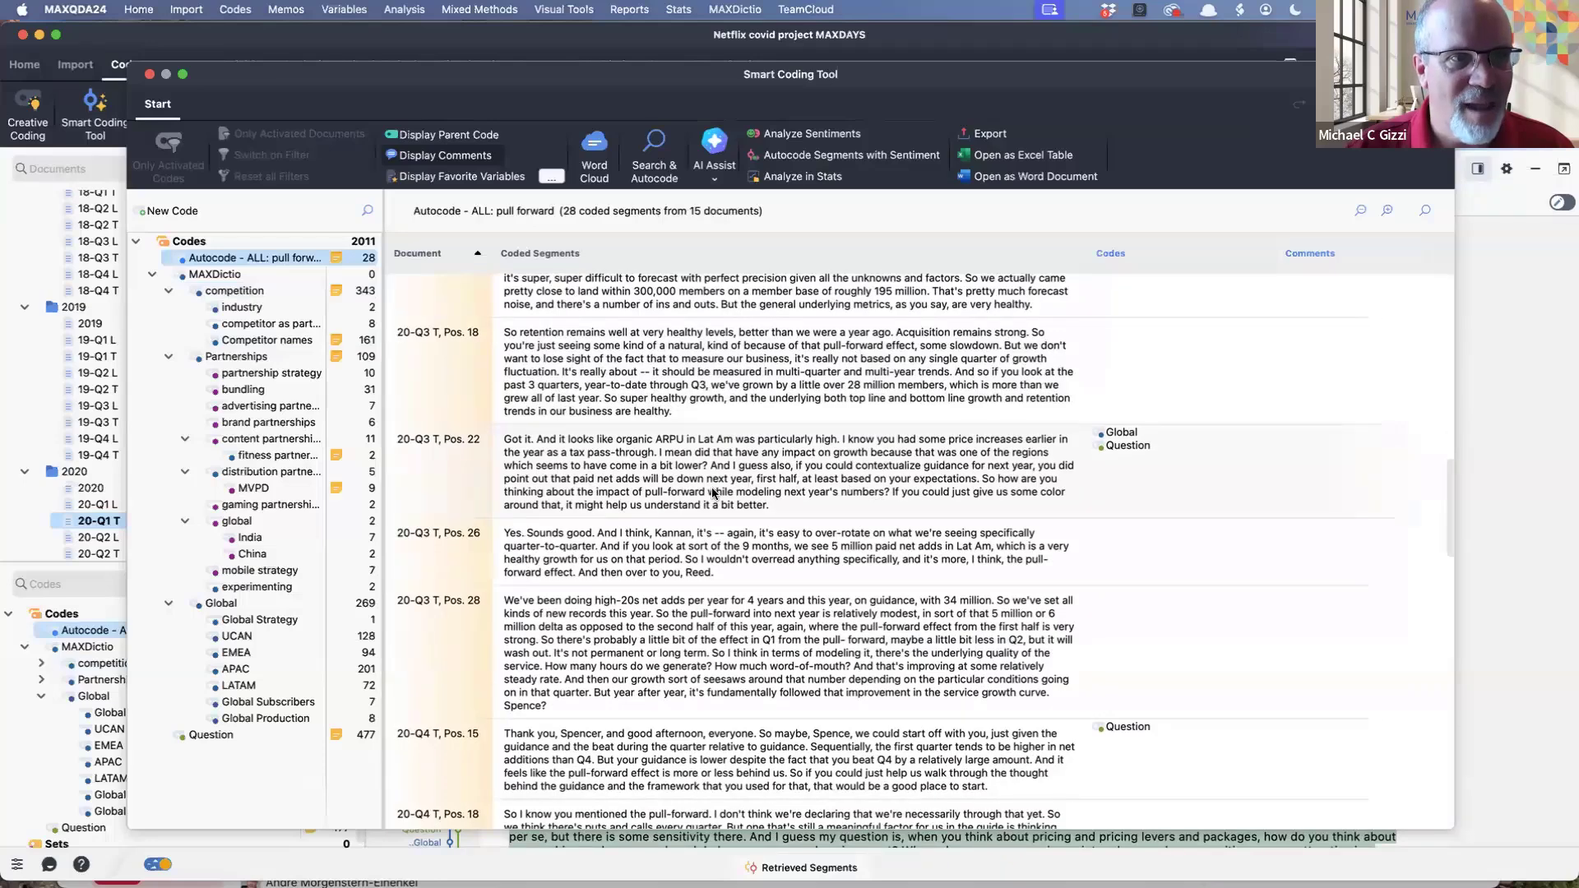
{"action": "left_click", "coordinate": [715, 494]}
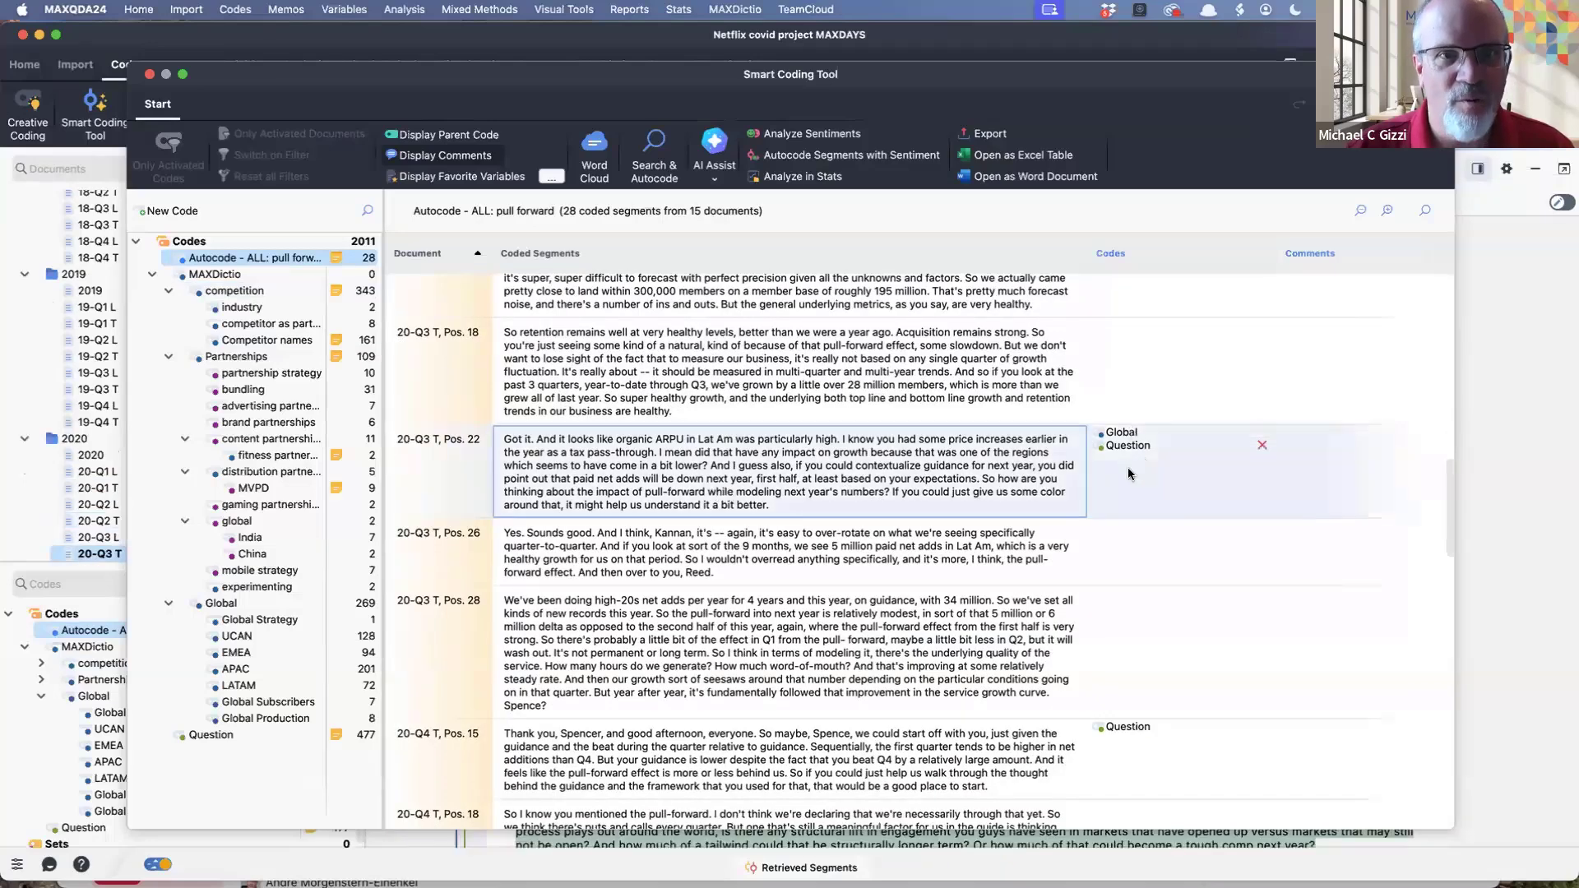
{"action": "scroll", "coordinate": [813, 520], "scroll_direction": "down", "scroll_amount": 1}
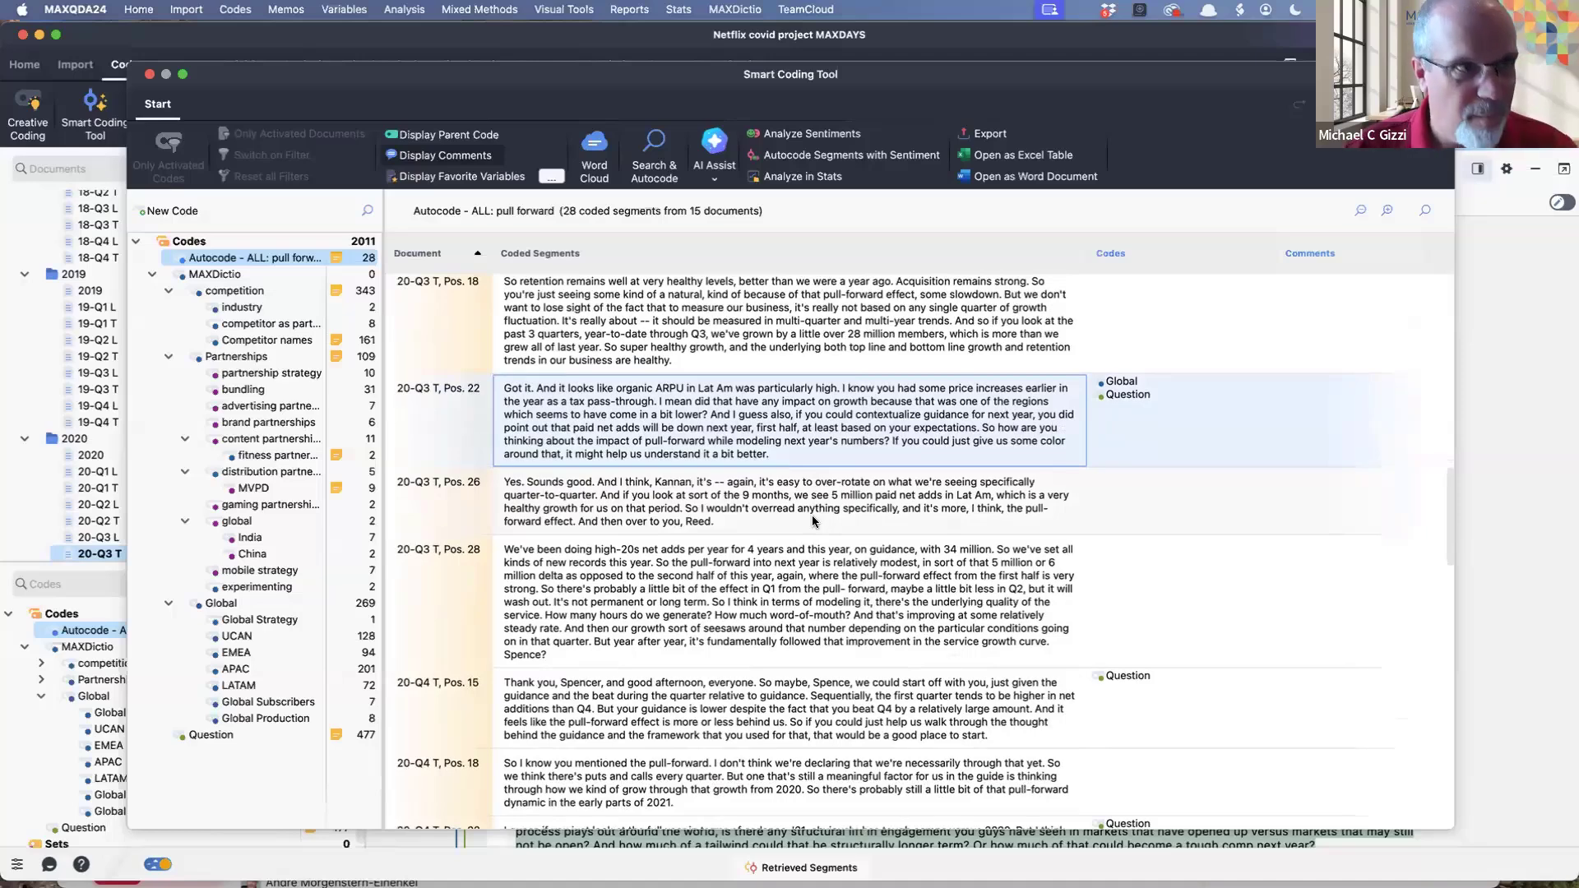
{"action": "left_click", "coordinate": [148, 75]}
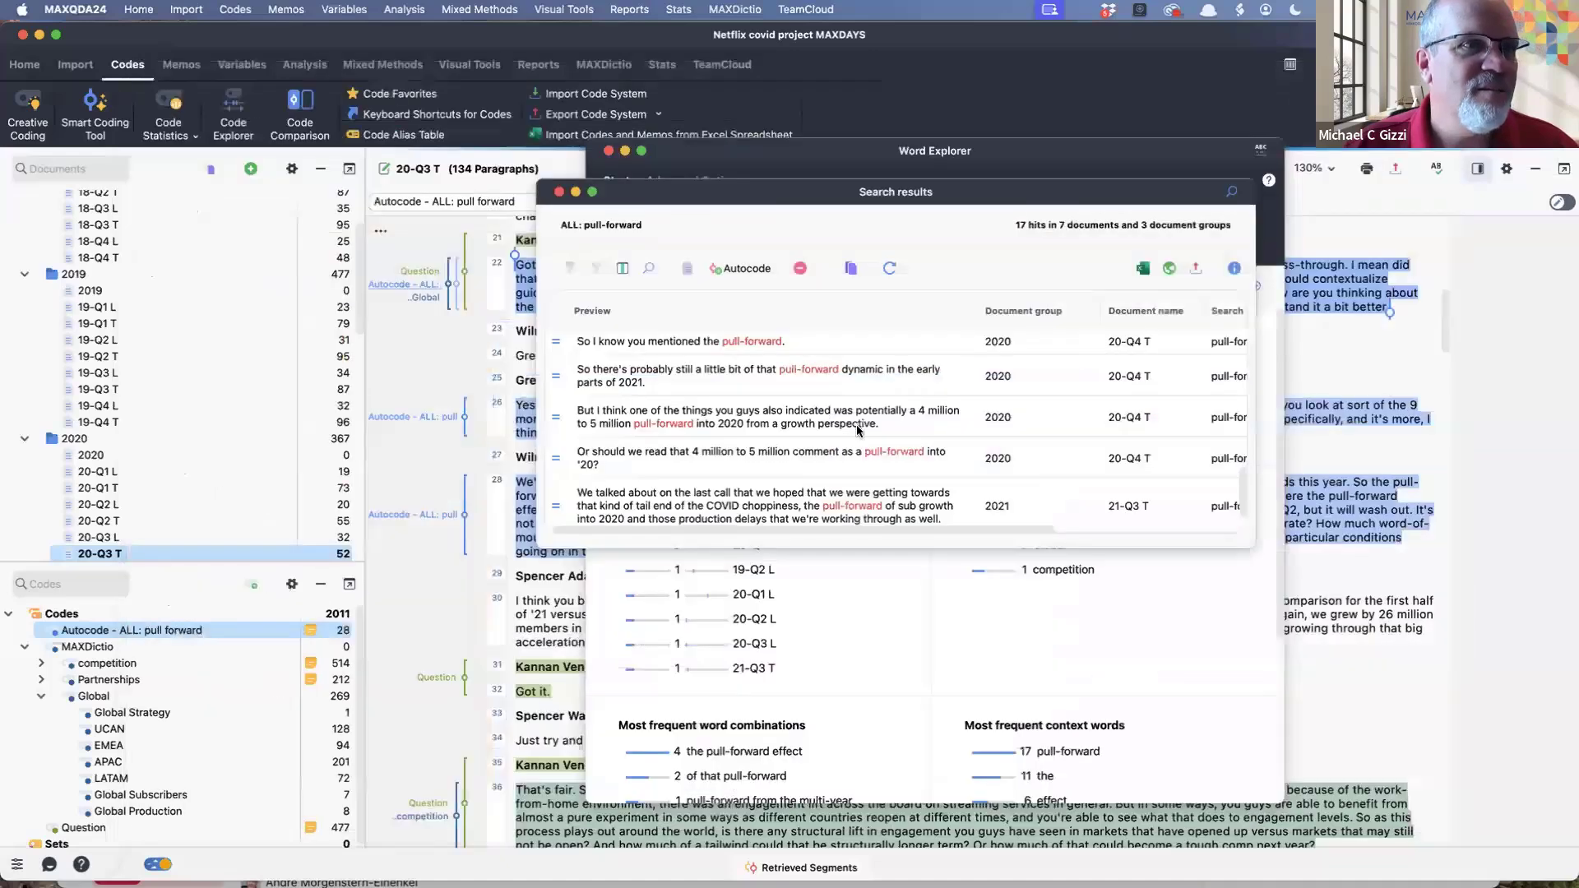
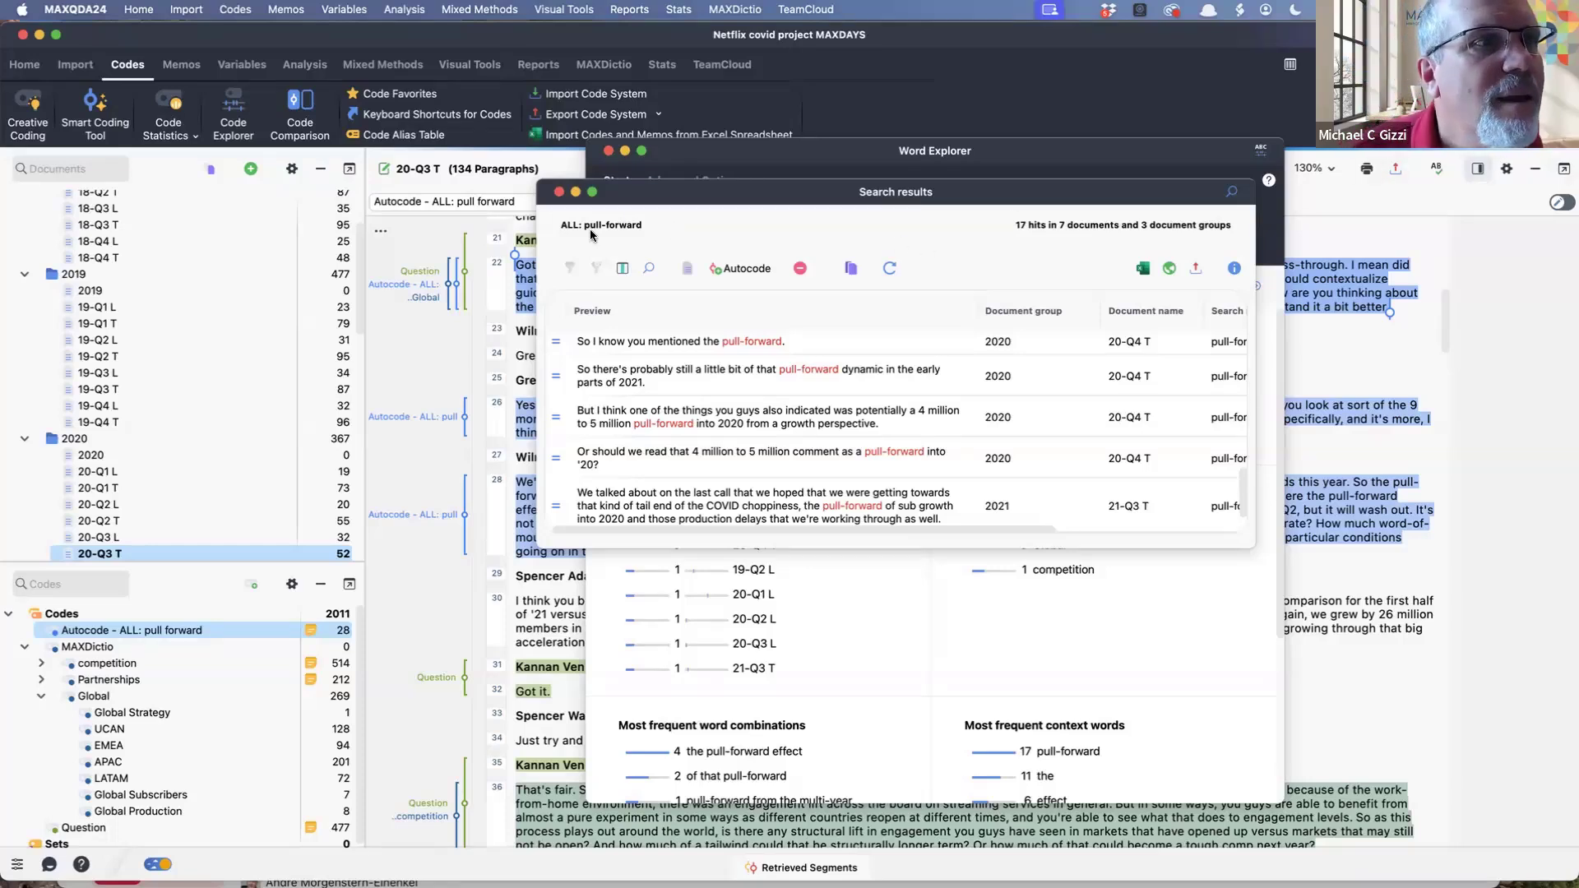
Step: Replace the open search results with the hits for the word combination "the pull-forward effect", review them in context and close the list
{"action": "left_click", "coordinate": [558, 192]}
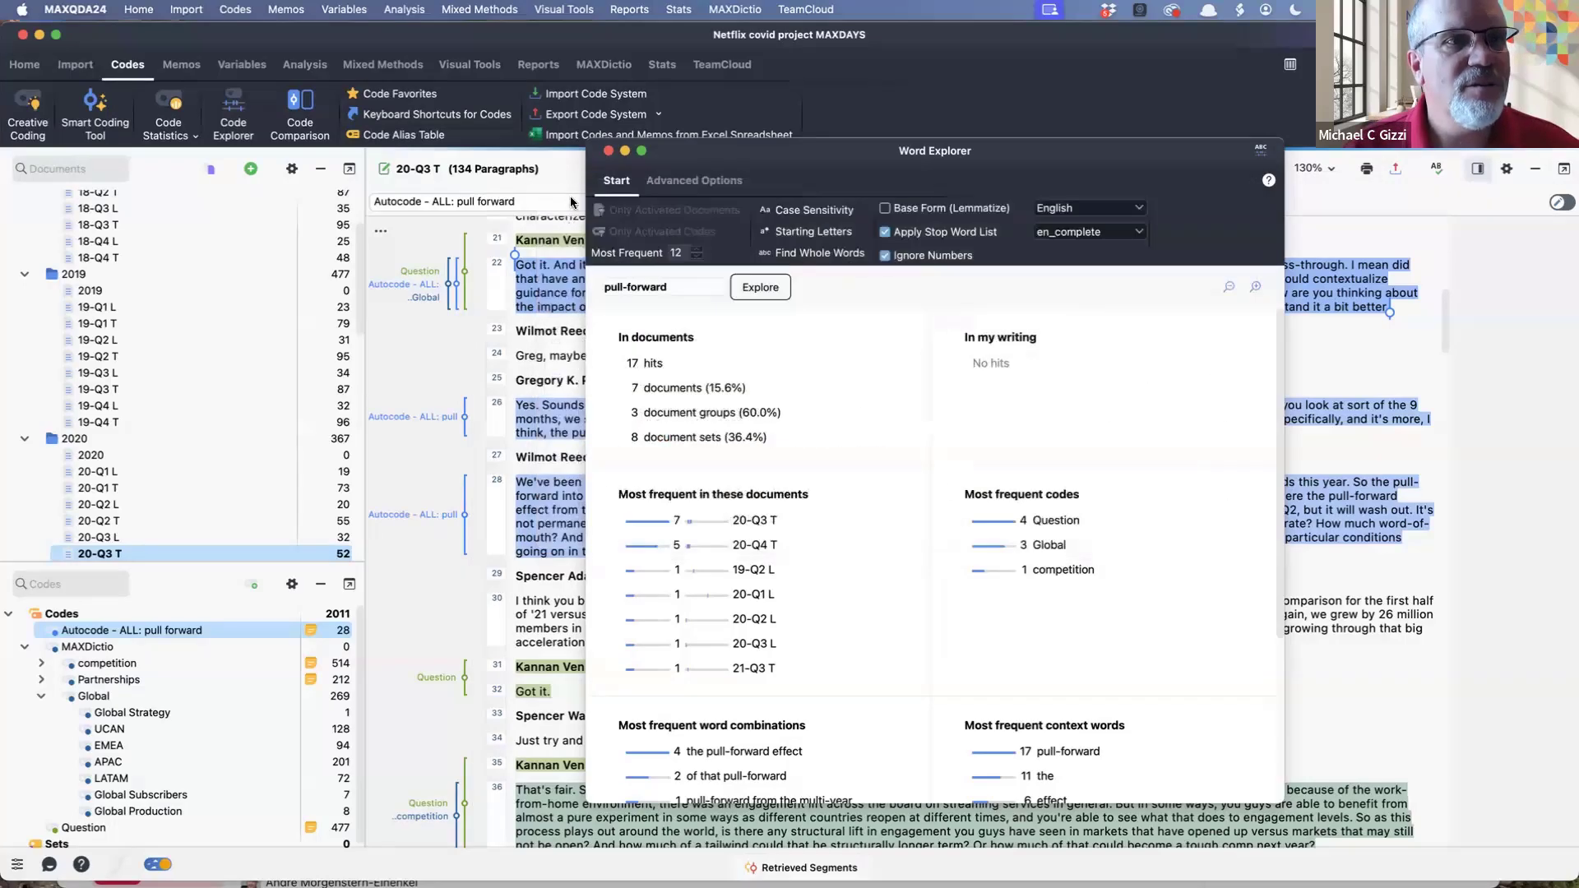
{"action": "scroll", "coordinate": [950, 492], "scroll_direction": "down", "scroll_amount": 6}
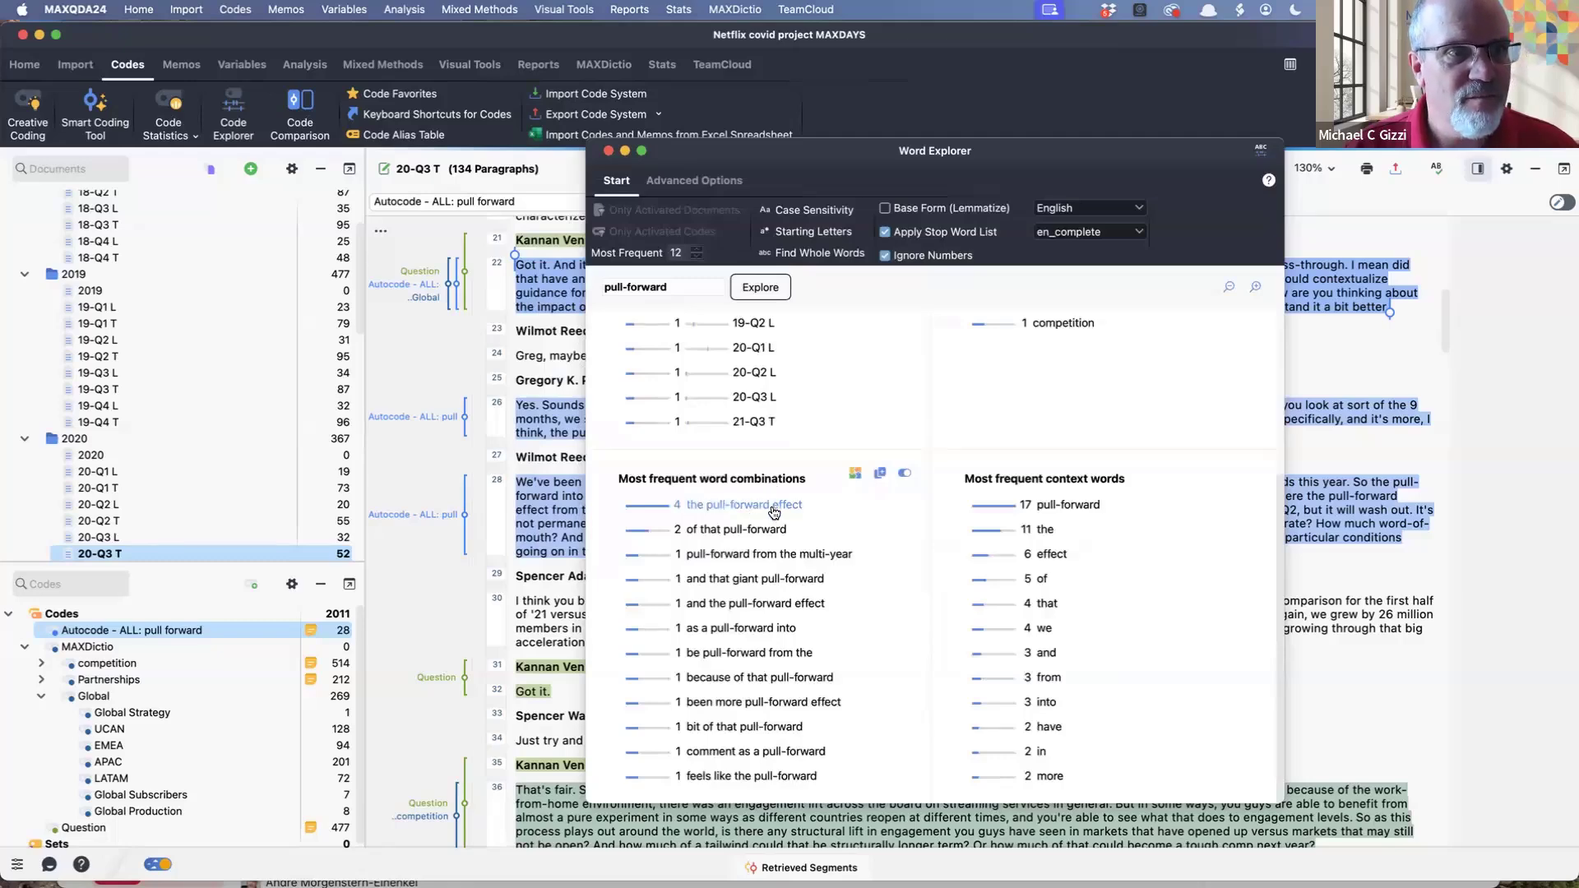
{"action": "double_click", "coordinate": [773, 508]}
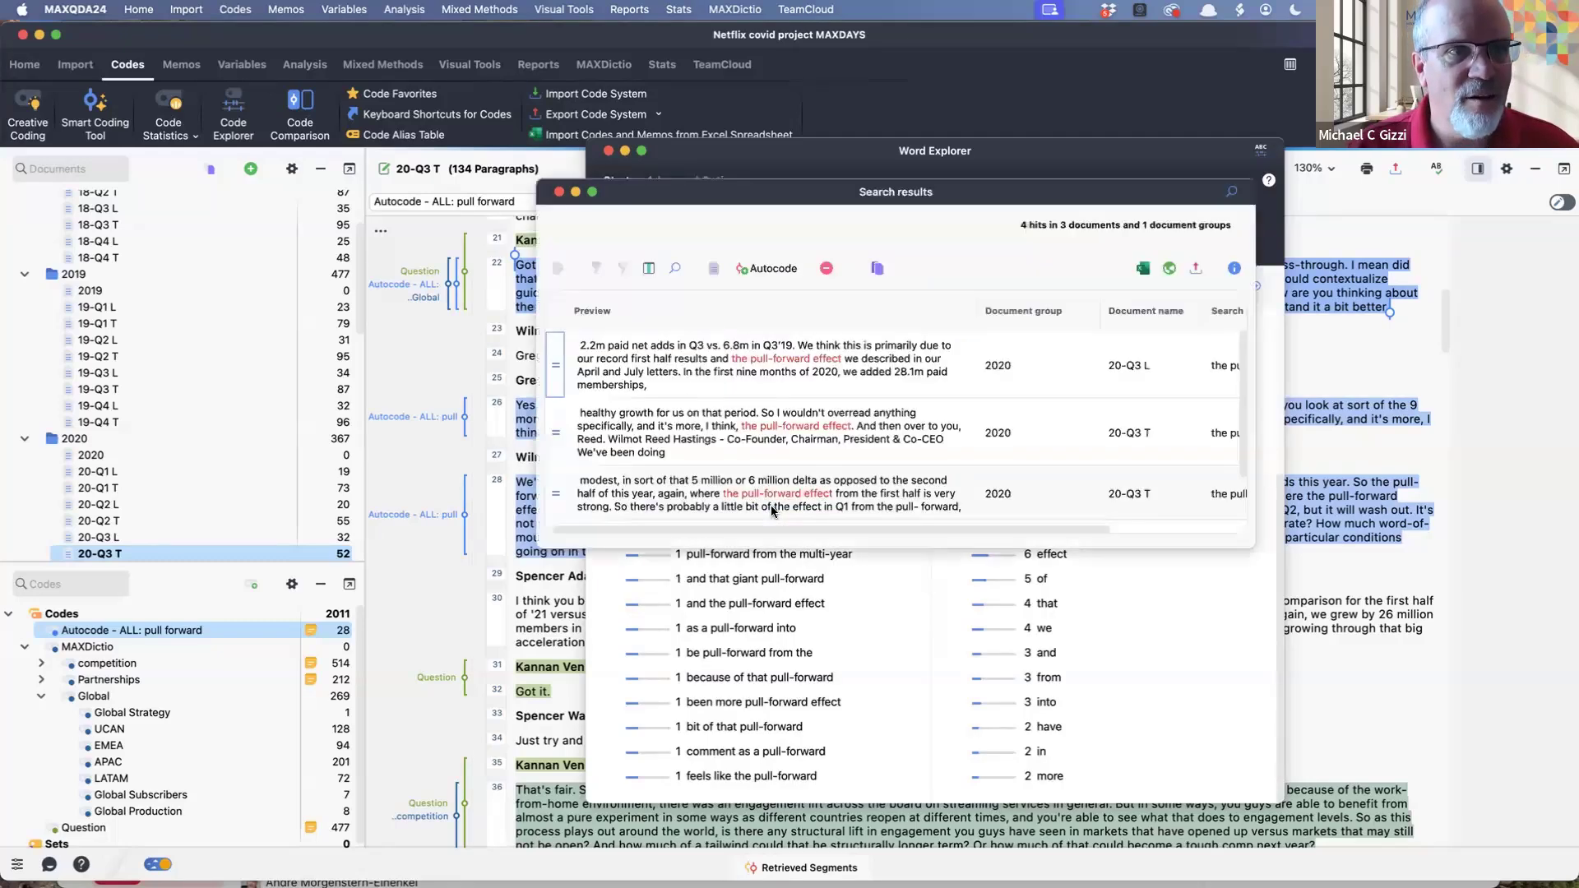
{"action": "left_click", "coordinate": [886, 375]}
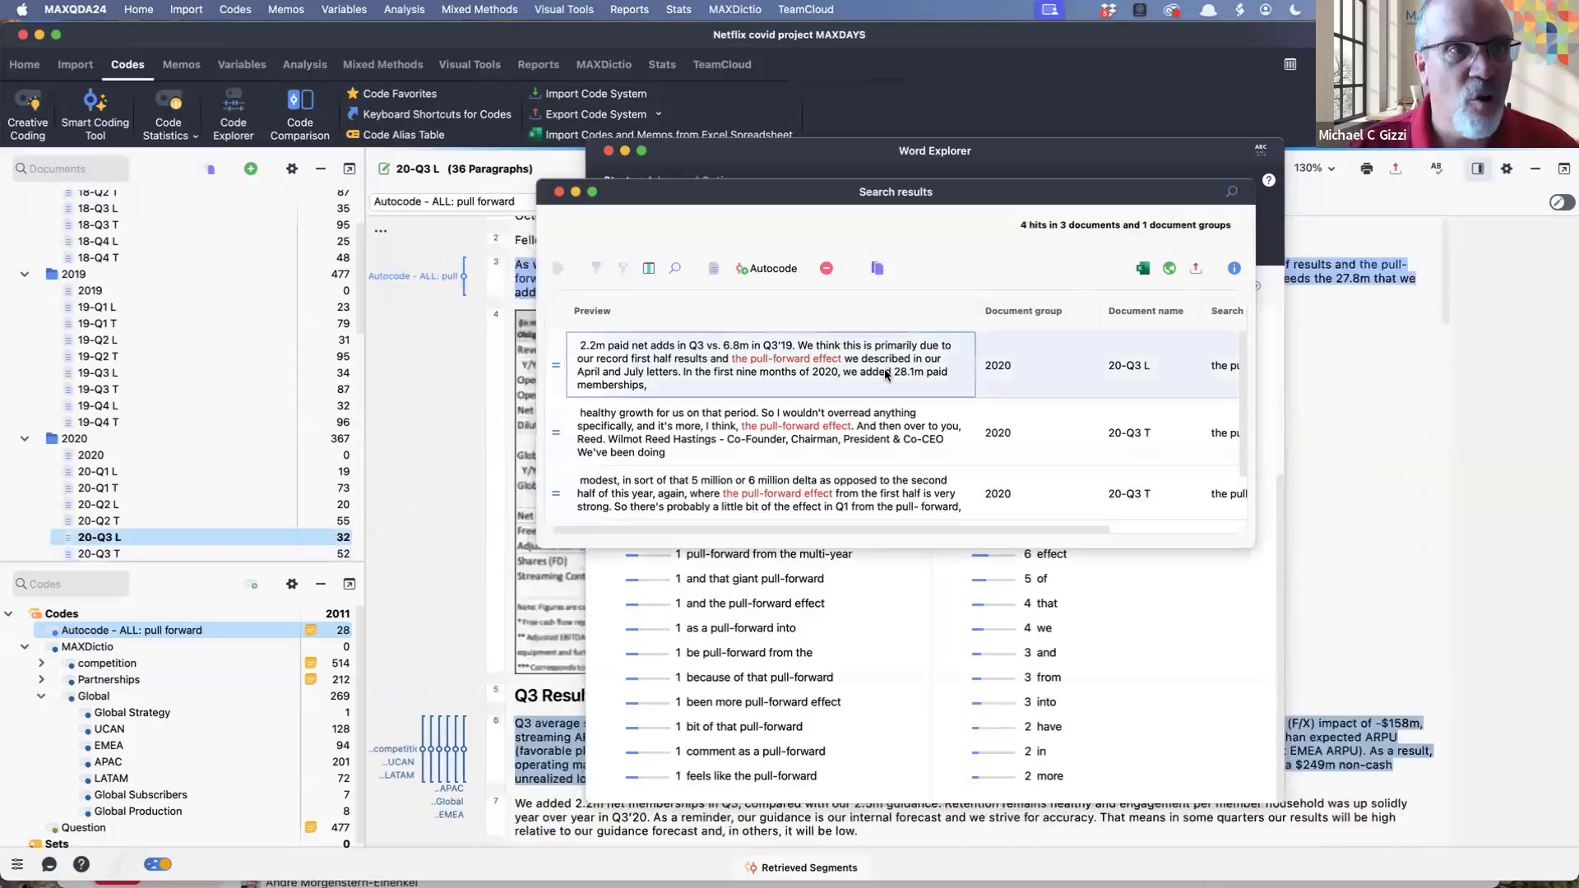
{"action": "scroll", "coordinate": [886, 375], "scroll_direction": "down", "scroll_amount": 1}
{"action": "scroll", "coordinate": [885, 375], "scroll_direction": "up", "scroll_amount": 1}
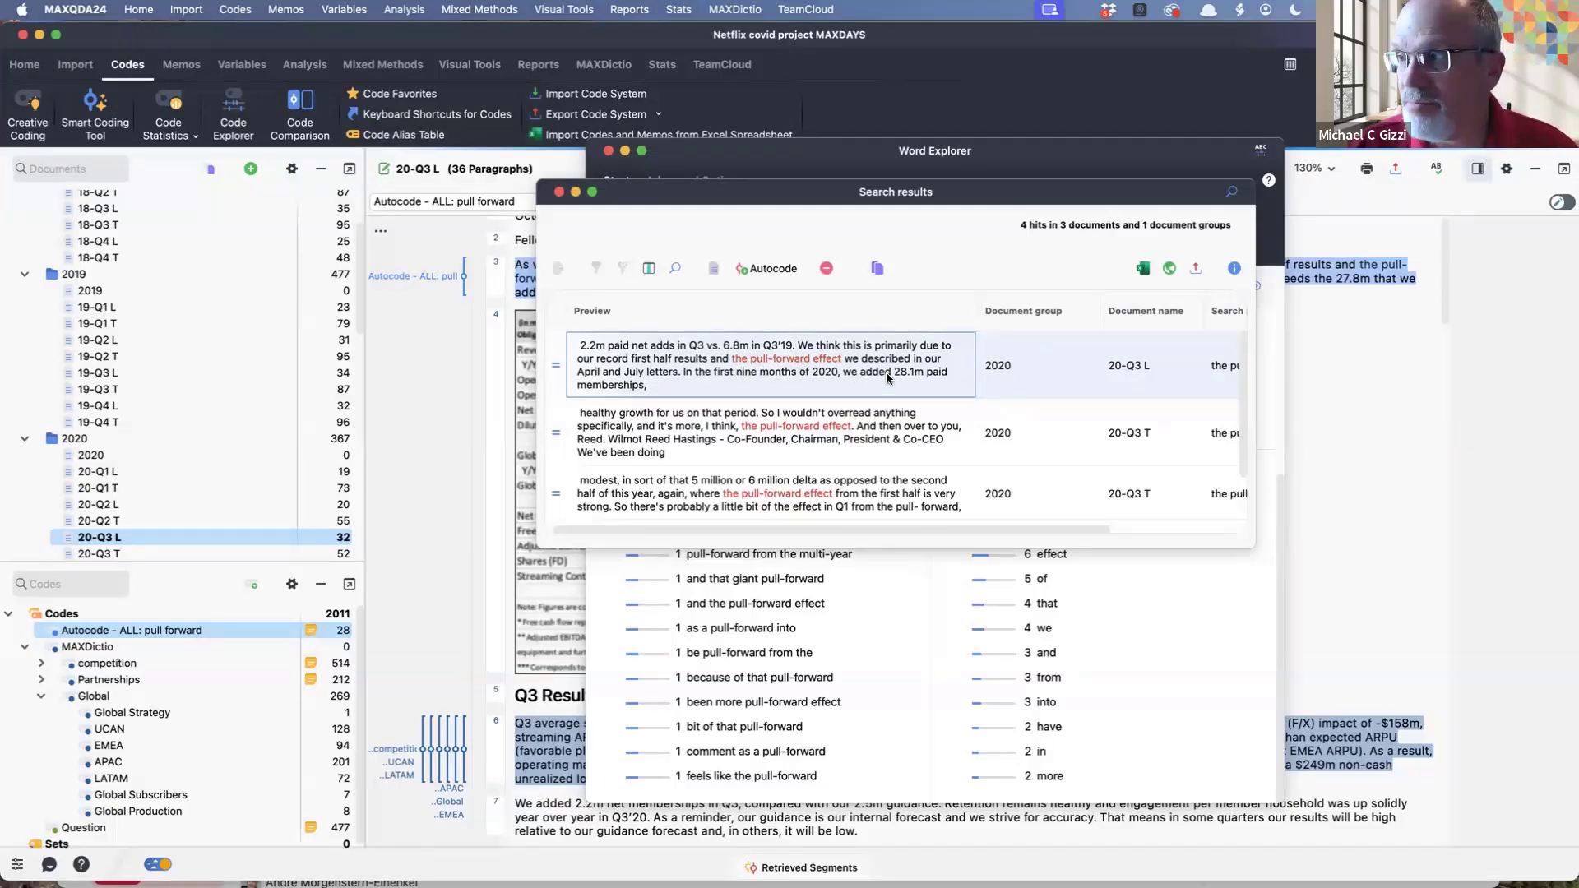
{"action": "scroll", "coordinate": [878, 394], "scroll_direction": "down", "scroll_amount": 2}
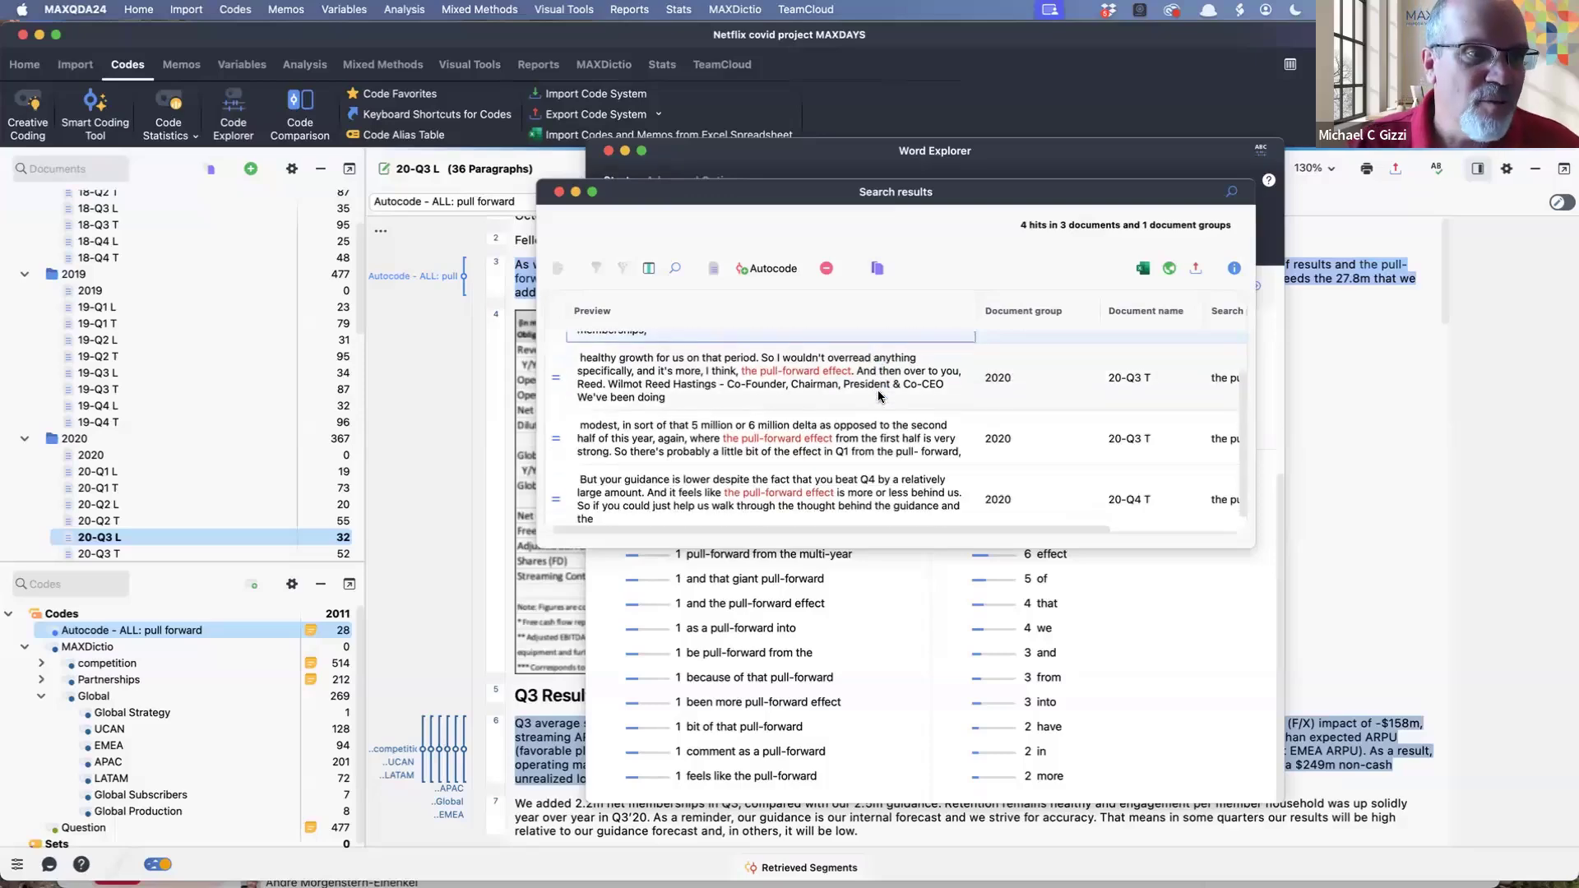
{"action": "scroll", "coordinate": [878, 394], "scroll_direction": "up", "scroll_amount": 2}
{"action": "left_click", "coordinate": [559, 191]}
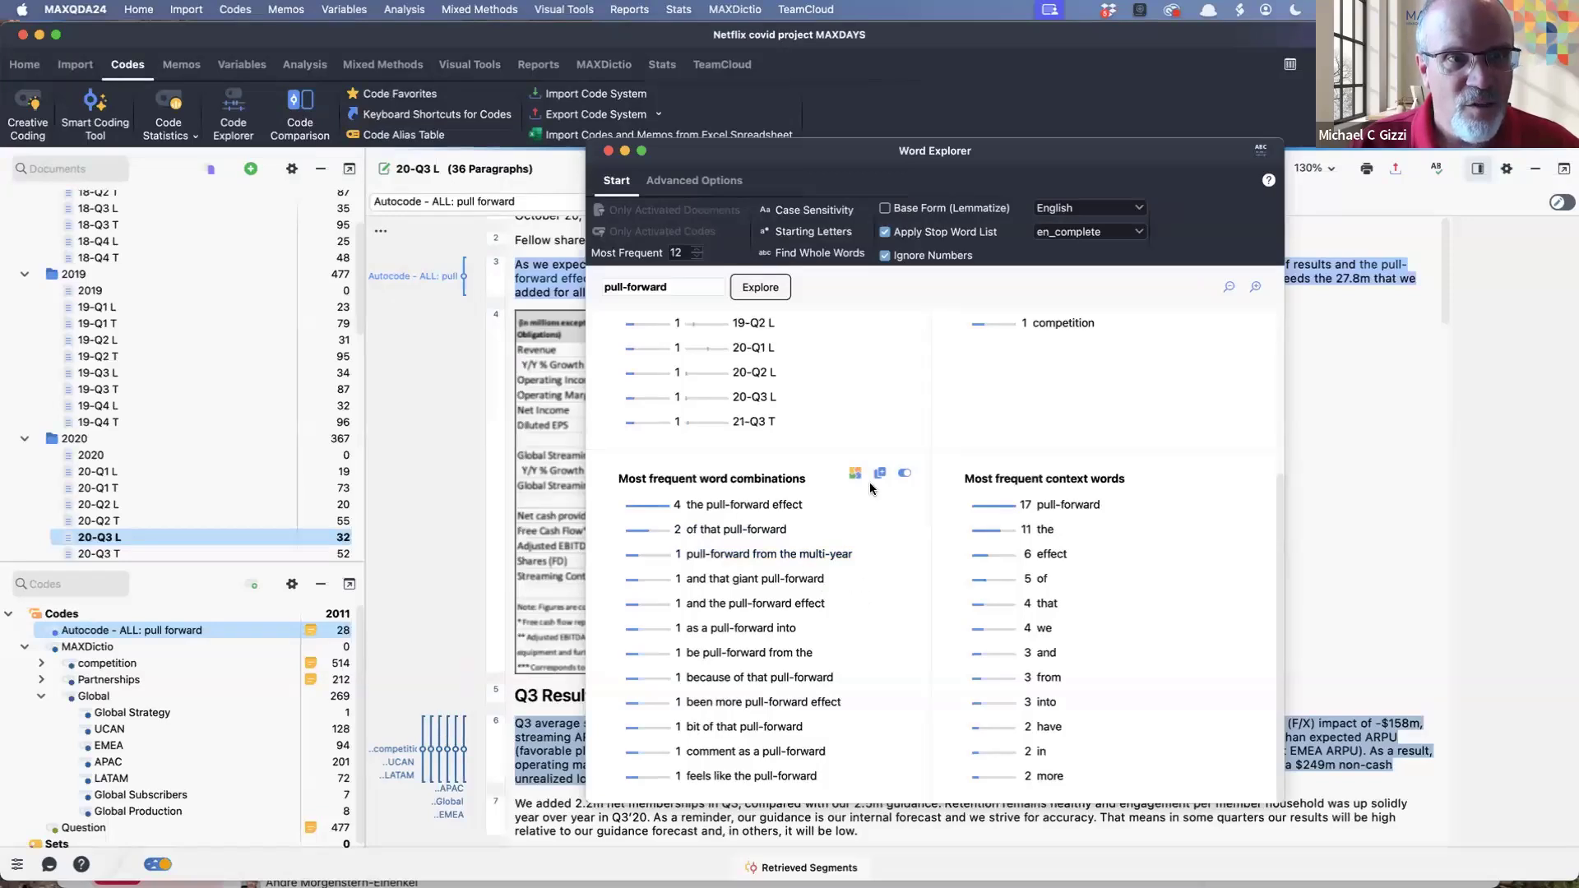
Step: Copy the "Most frequent word combinations" chart for "pull-forward" as an image, paste it into a new free memo and close the memo
{"action": "left_click", "coordinate": [904, 473]}
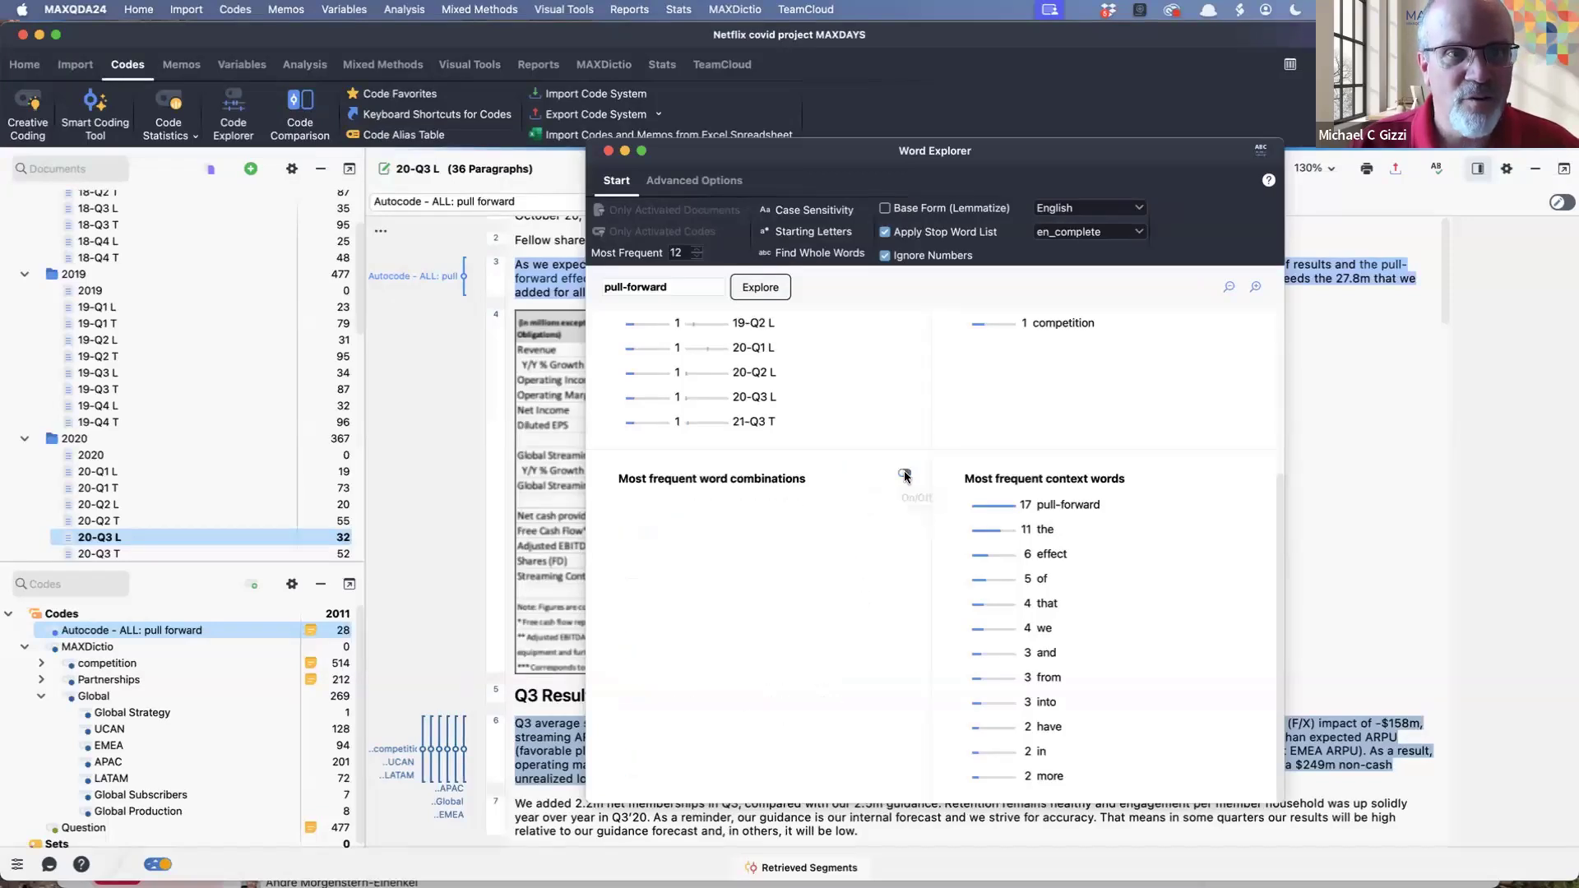
{"action": "left_click", "coordinate": [905, 475]}
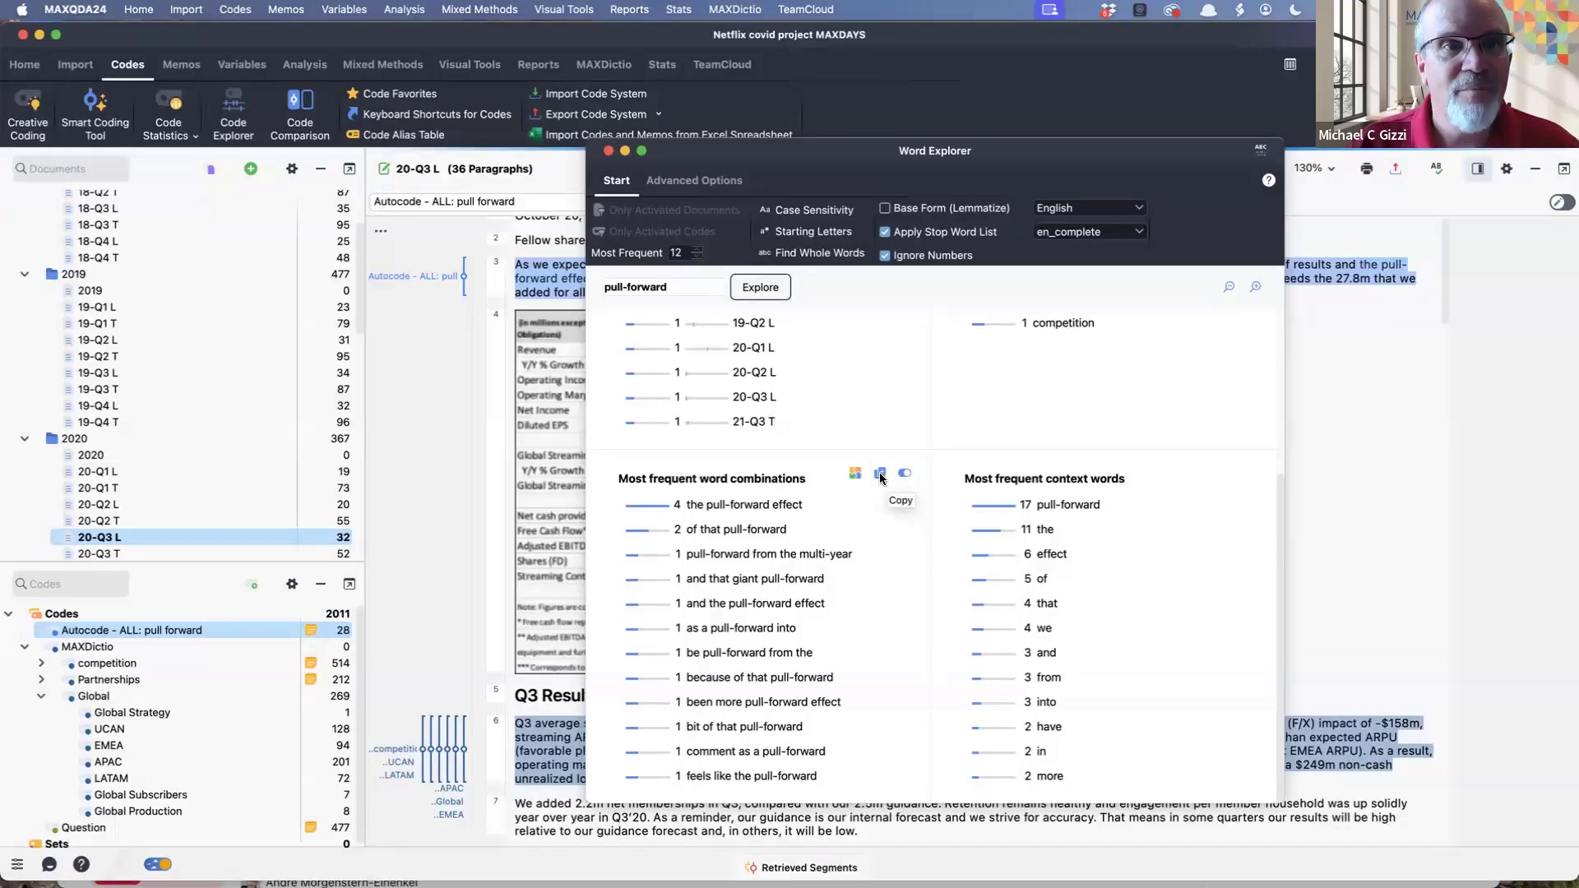
{"action": "left_click", "coordinate": [880, 475]}
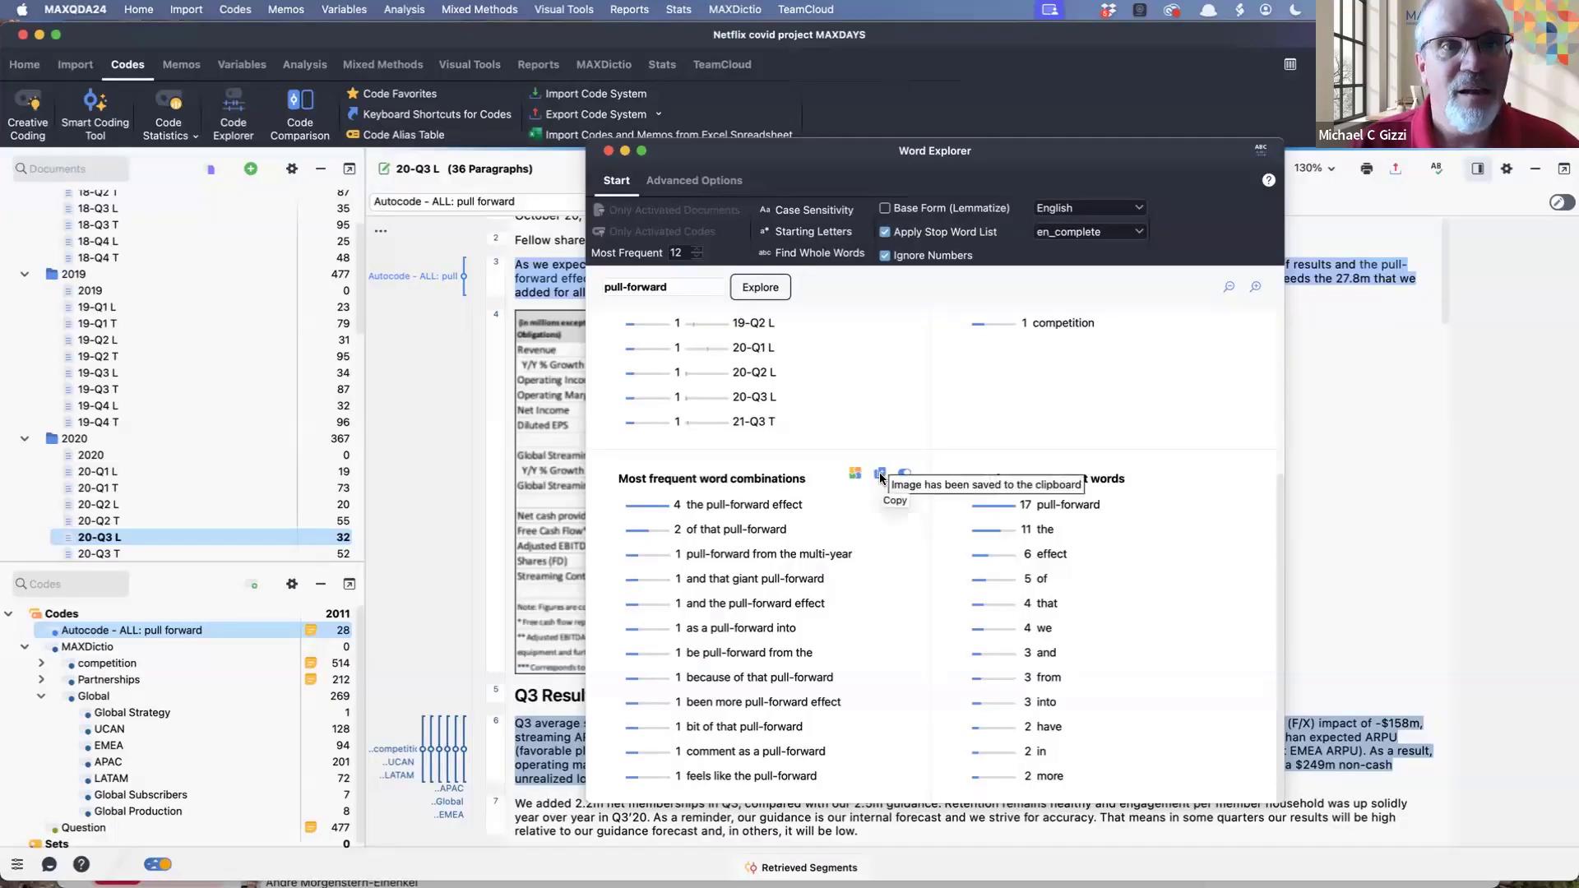
{"action": "left_click", "coordinate": [181, 64]}
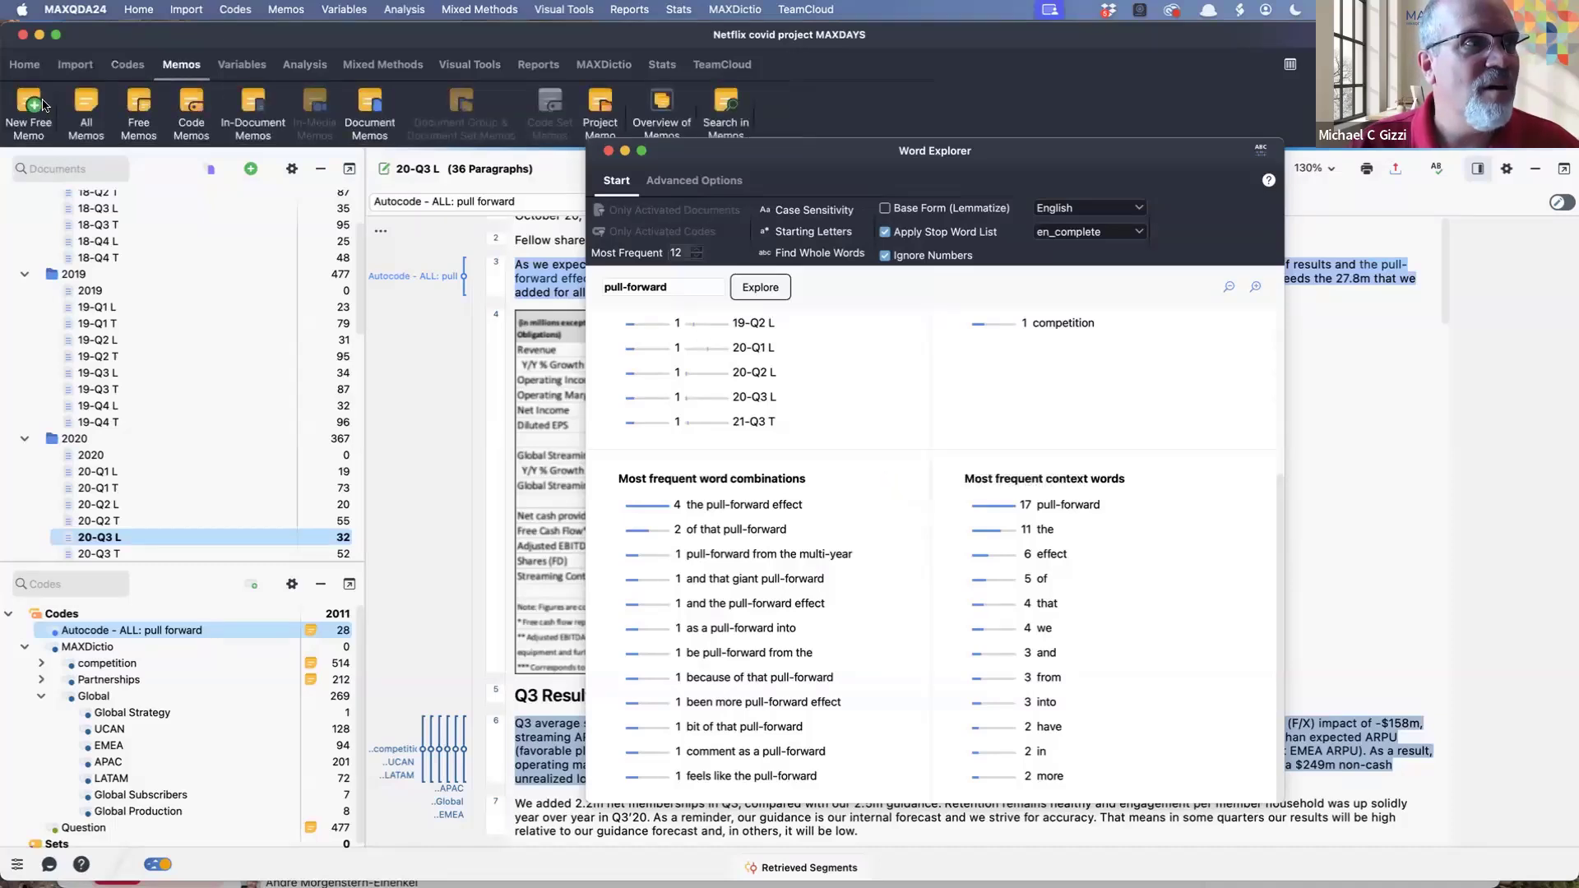
{"action": "left_click", "coordinate": [19, 115]}
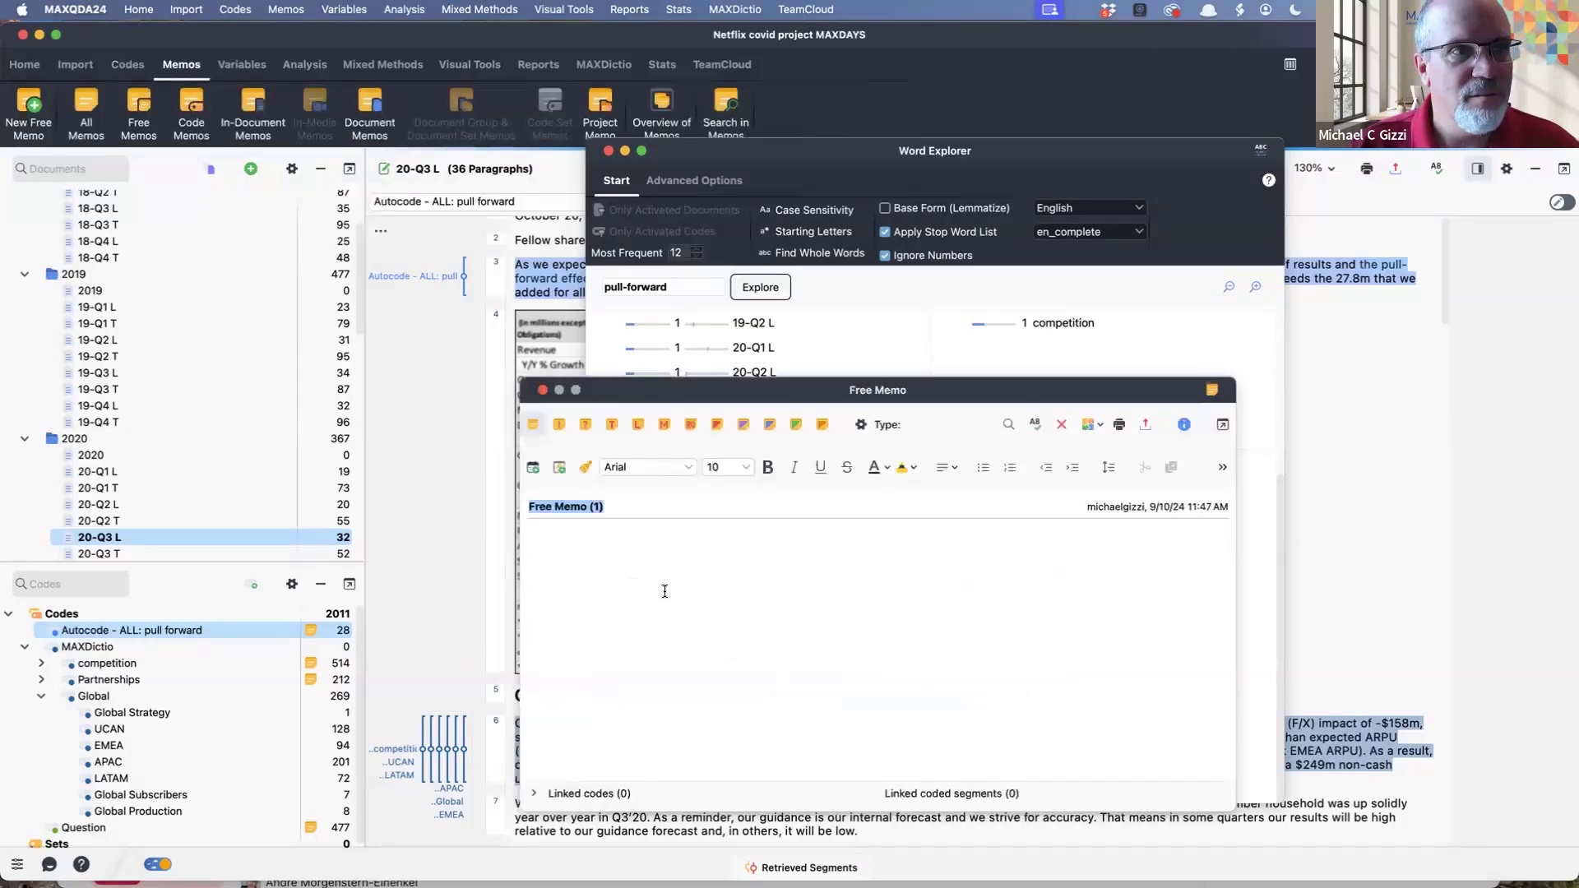
{"action": "key", "text": "super+v"}
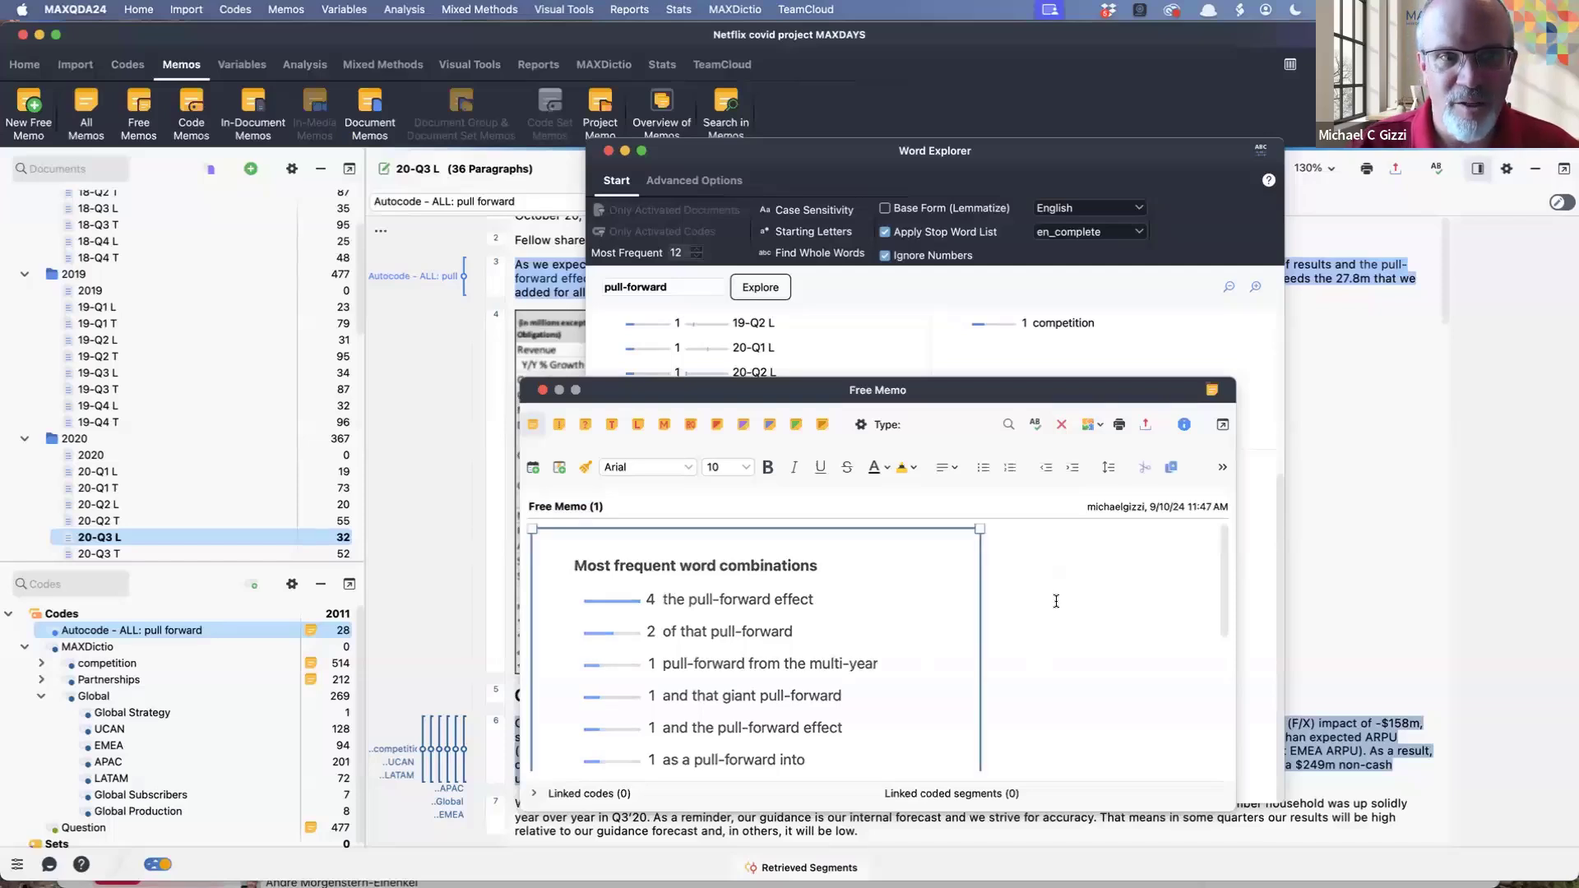
{"action": "left_click", "coordinate": [1048, 603]}
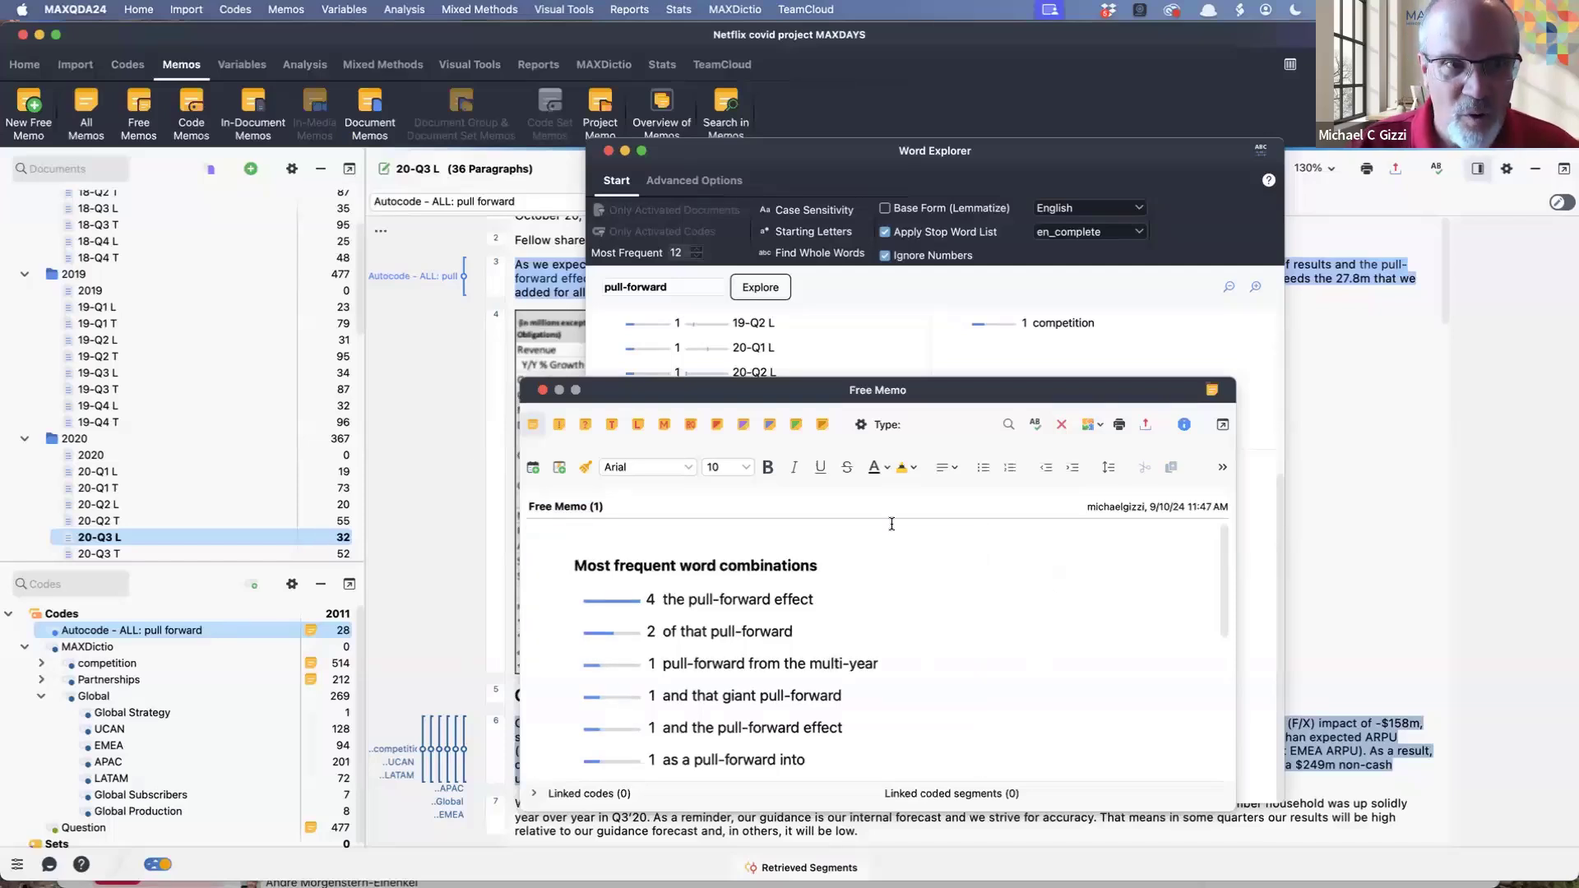
{"action": "left_click", "coordinate": [542, 390]}
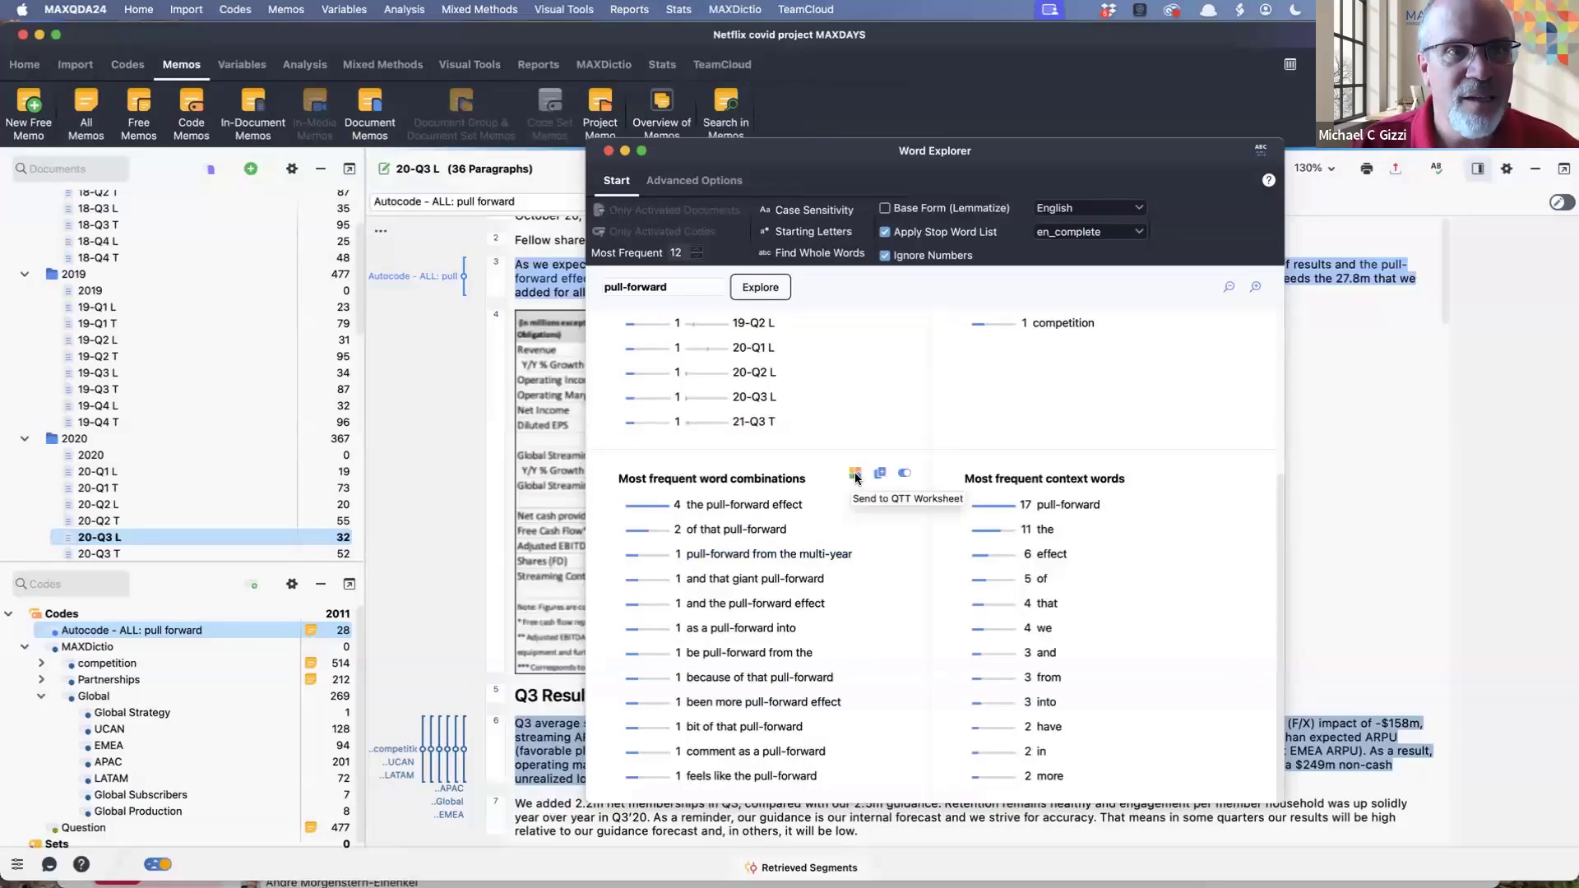
Step: Send the "Most frequent word combinations" chart for "pull-forward" to the "Covid impacts" QTT worksheet and open that worksheet
{"action": "left_click", "coordinate": [854, 475]}
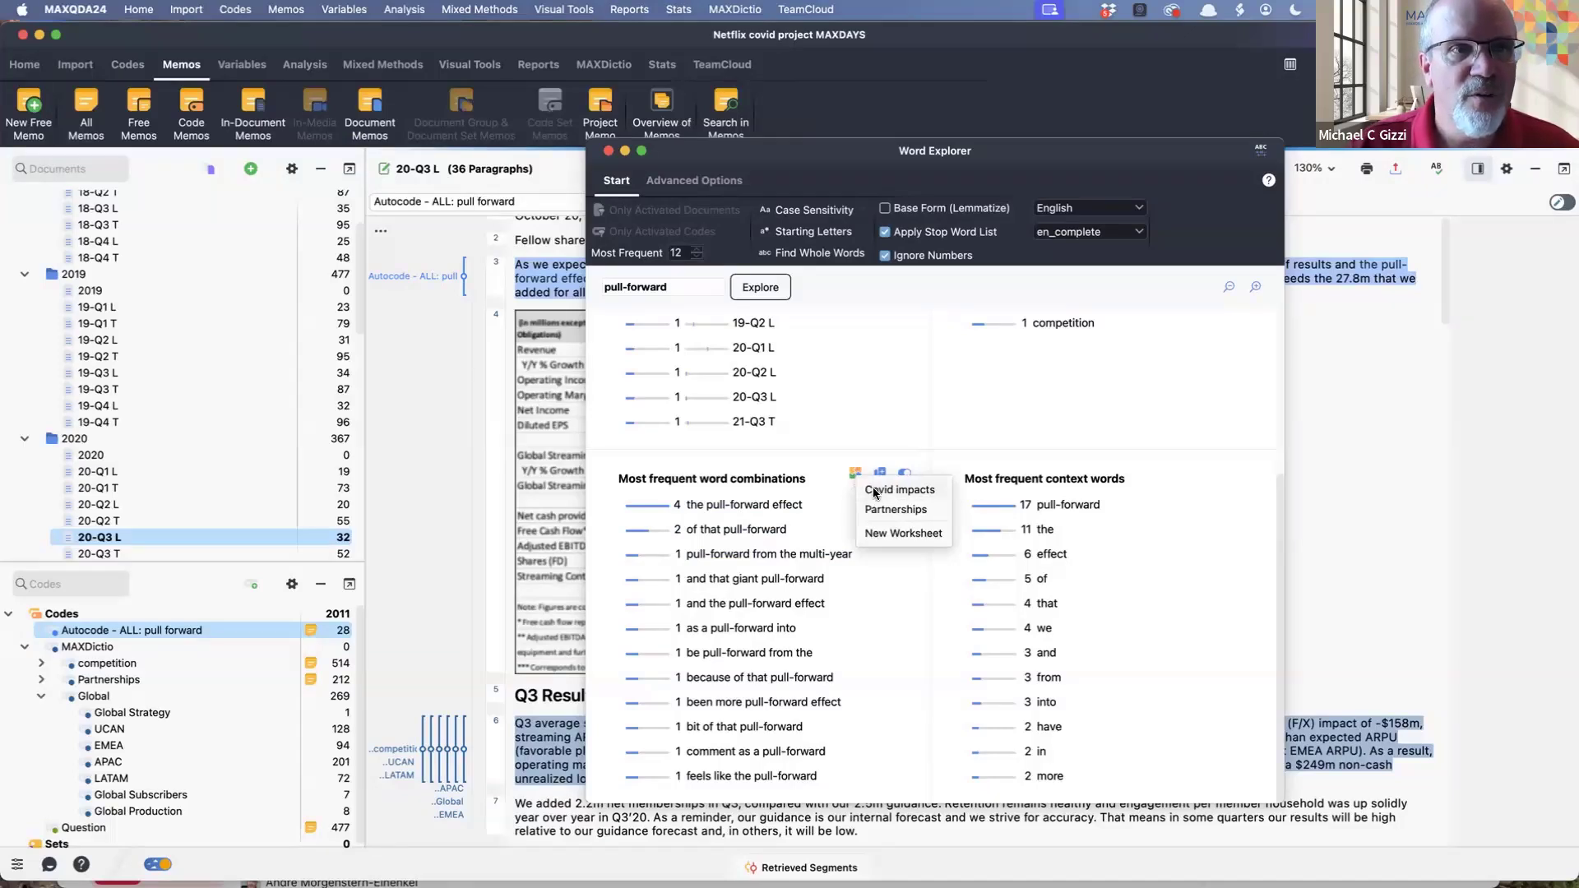
{"action": "left_click", "coordinate": [874, 492]}
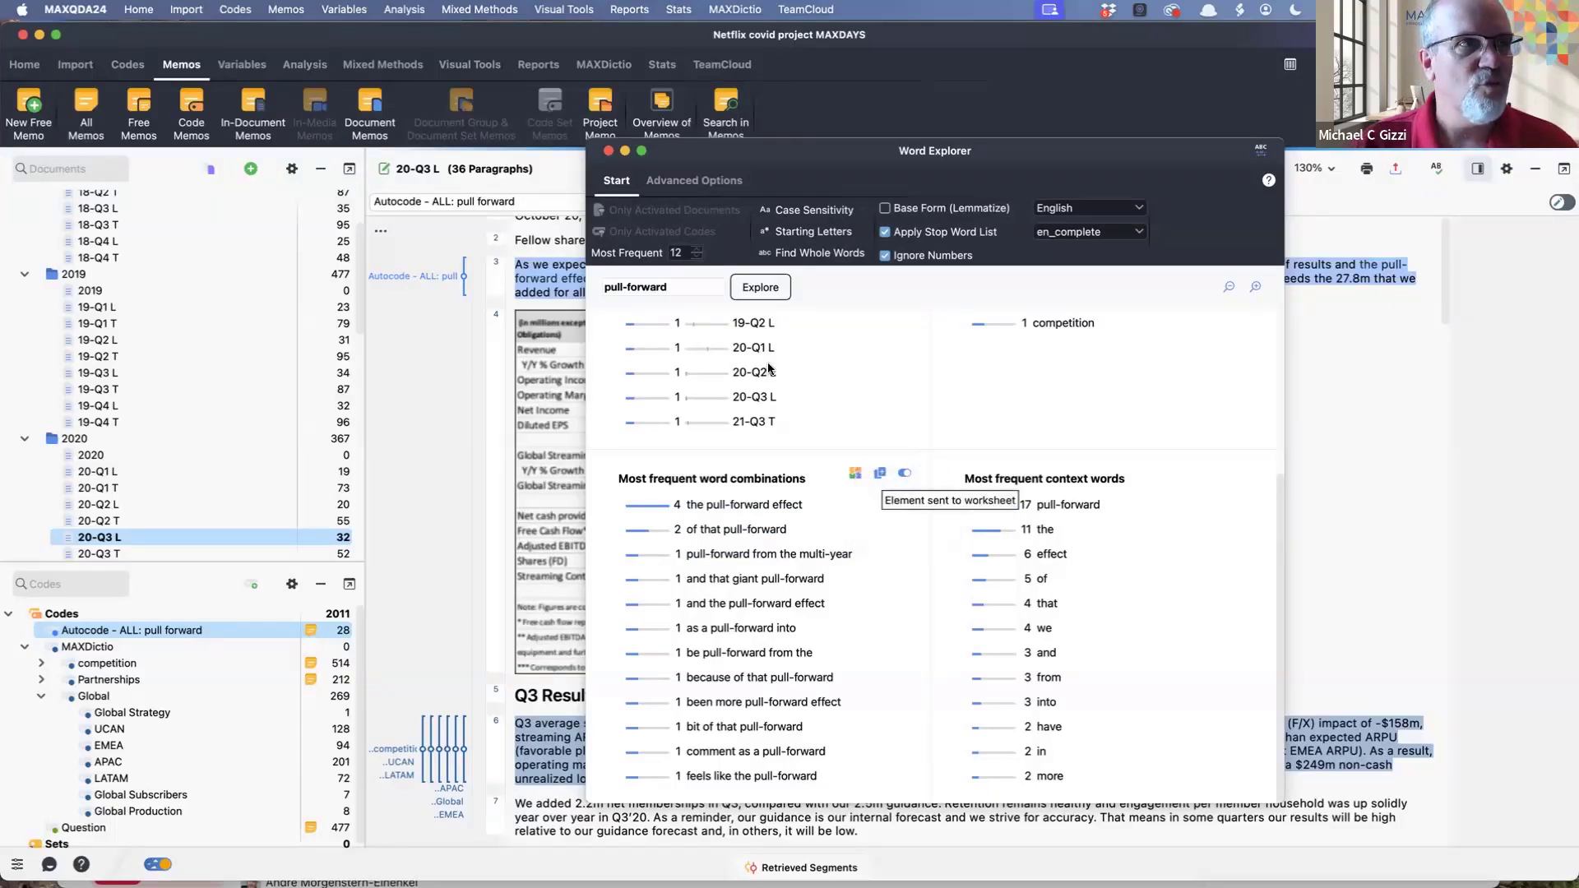
{"action": "left_click", "coordinate": [304, 64]}
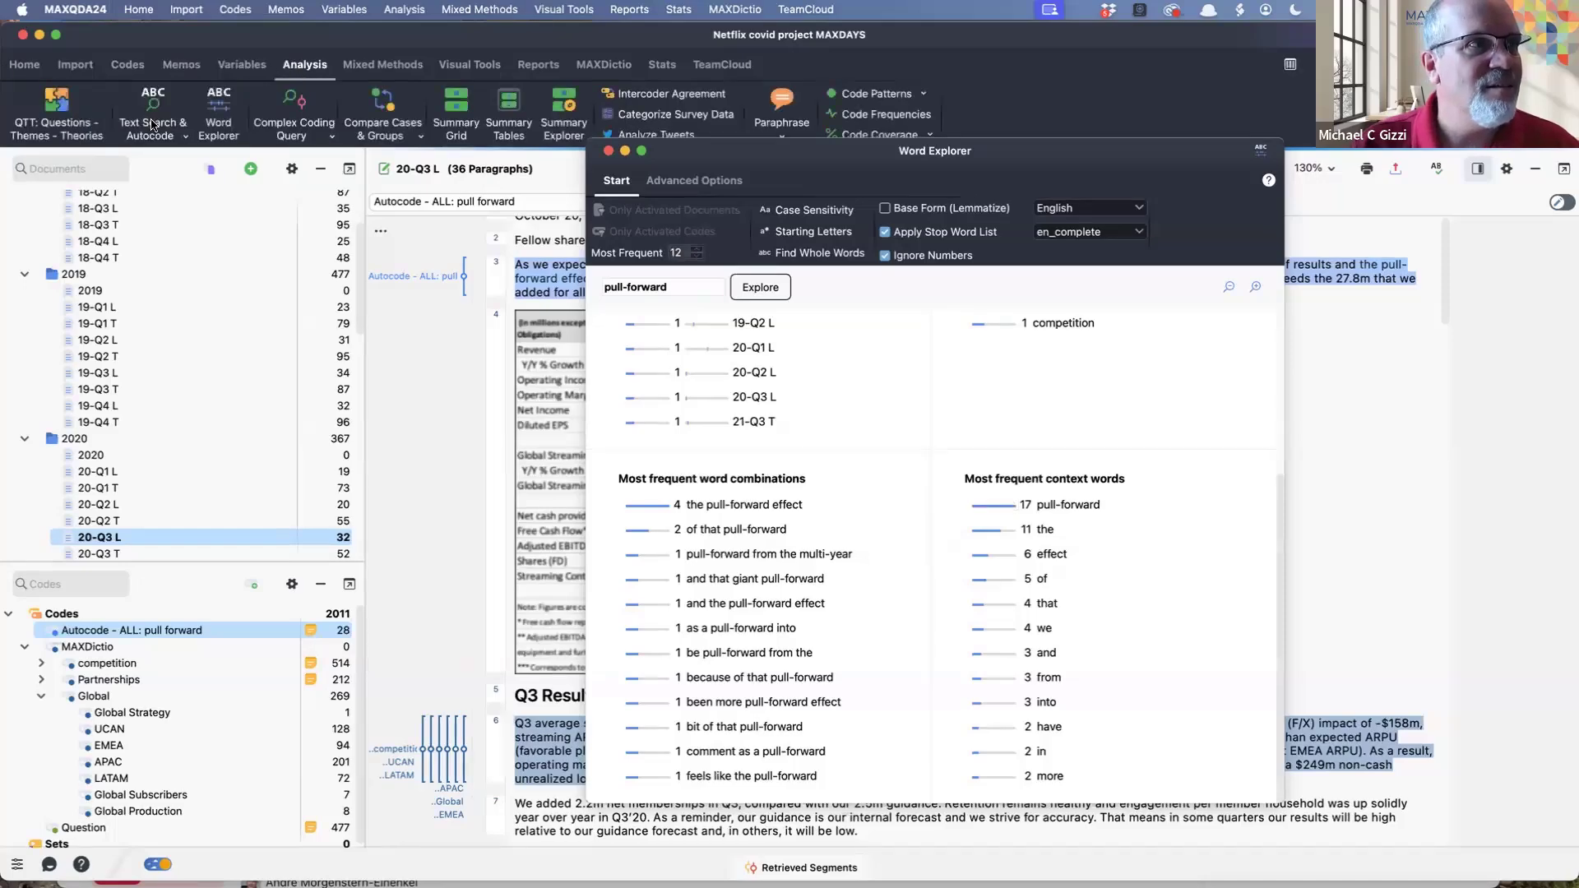
{"action": "left_click", "coordinate": [56, 111]}
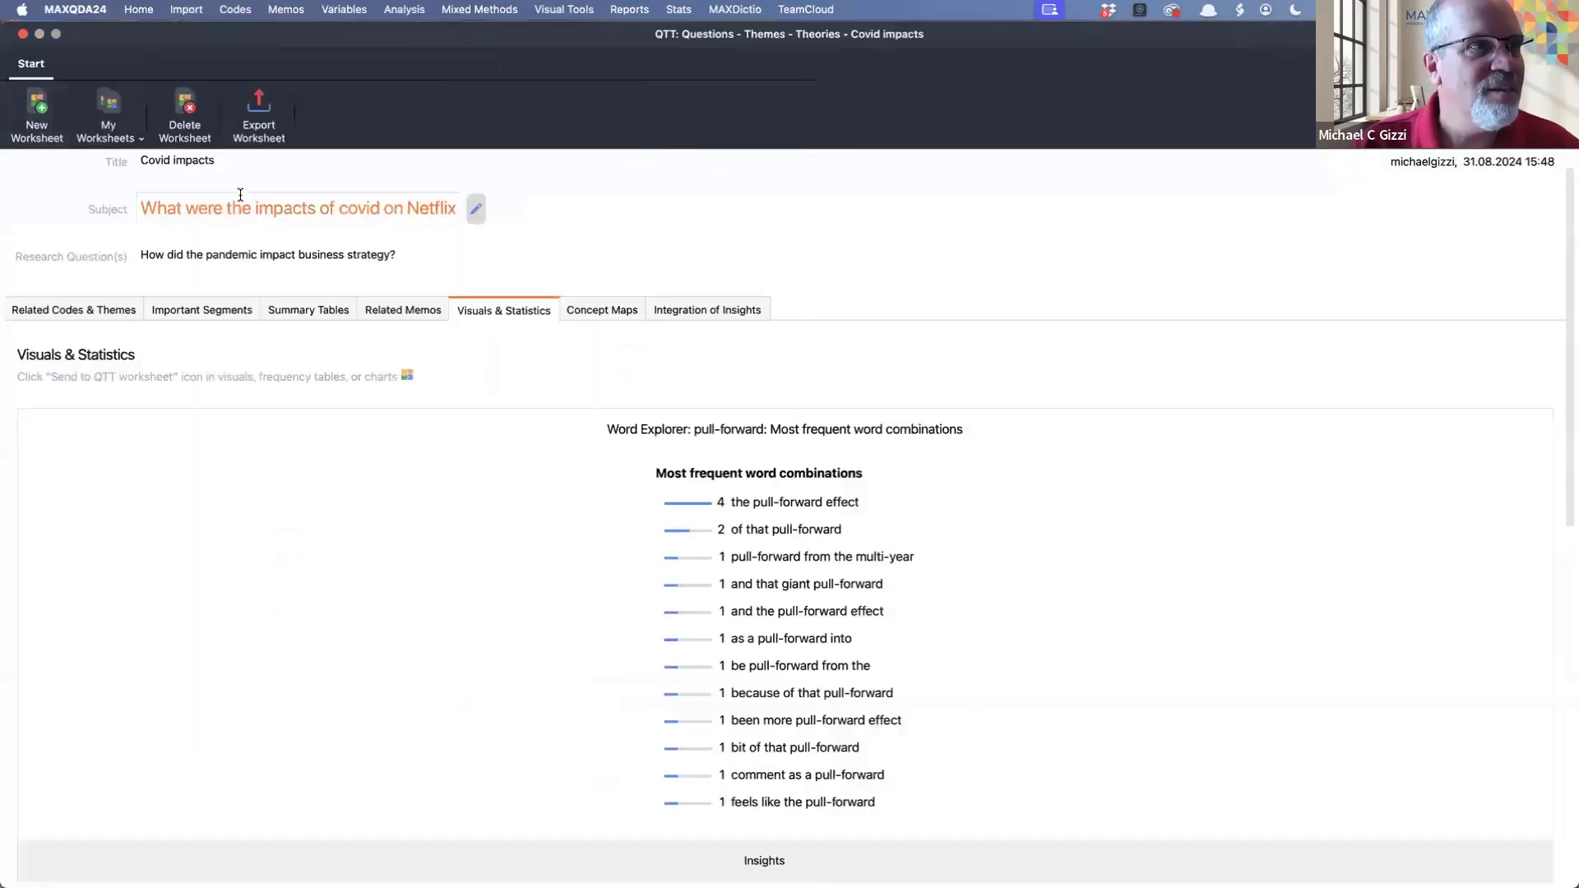
Step: Compare the "pull-forward" and "pull forward" word combination charts and their insights in the "Covid impacts" worksheet, then close the worksheet
{"action": "scroll", "coordinate": [724, 576], "scroll_direction": "down", "scroll_amount": 3}
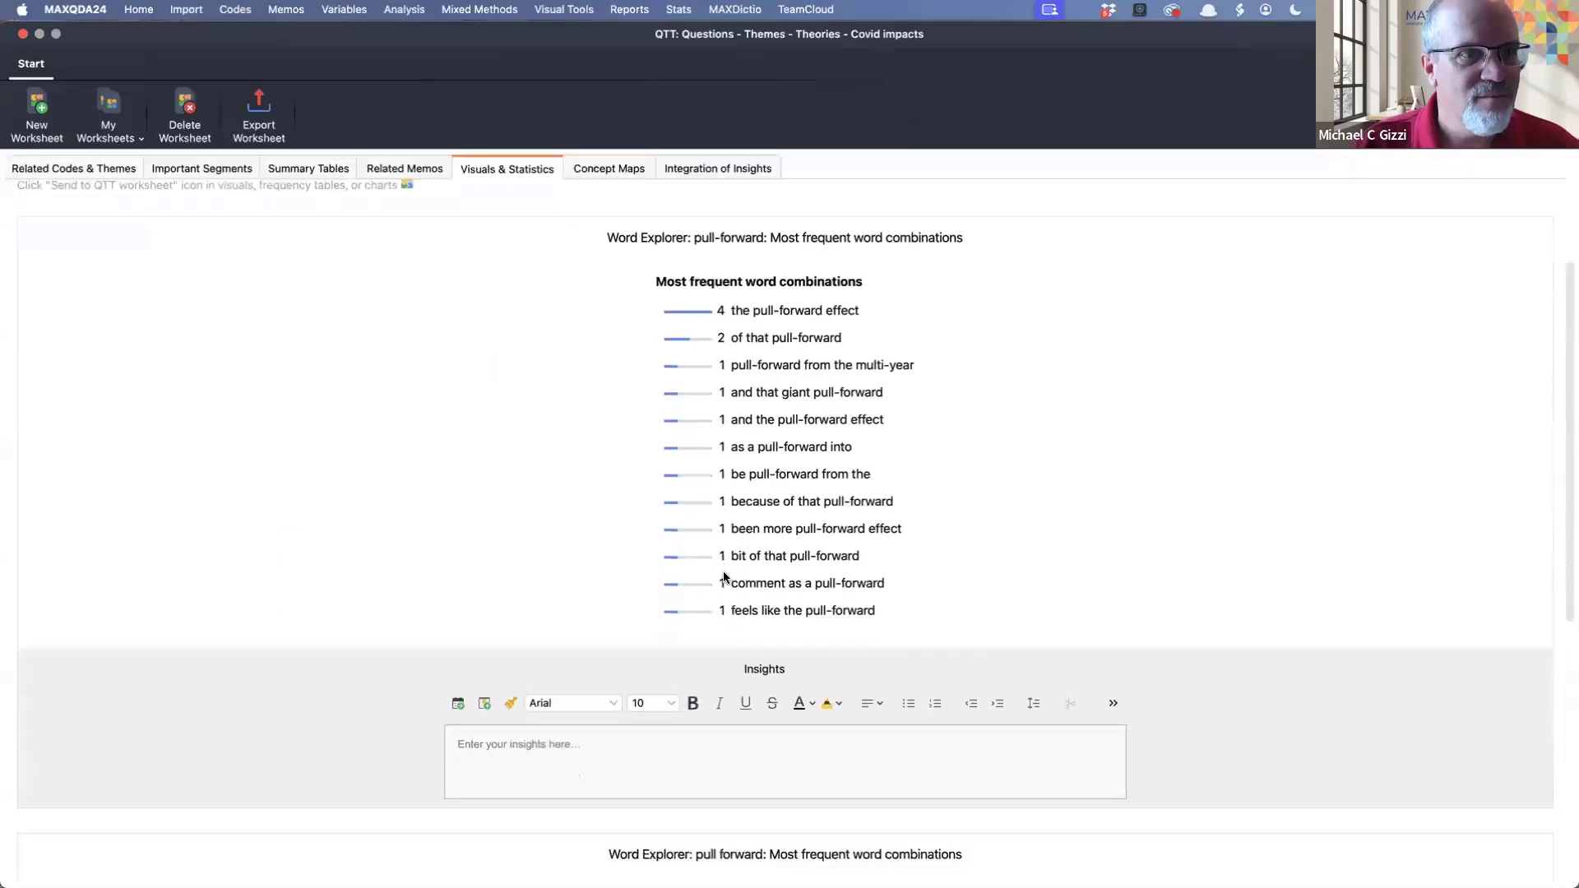
{"action": "scroll", "coordinate": [724, 575], "scroll_direction": "down", "scroll_amount": 8}
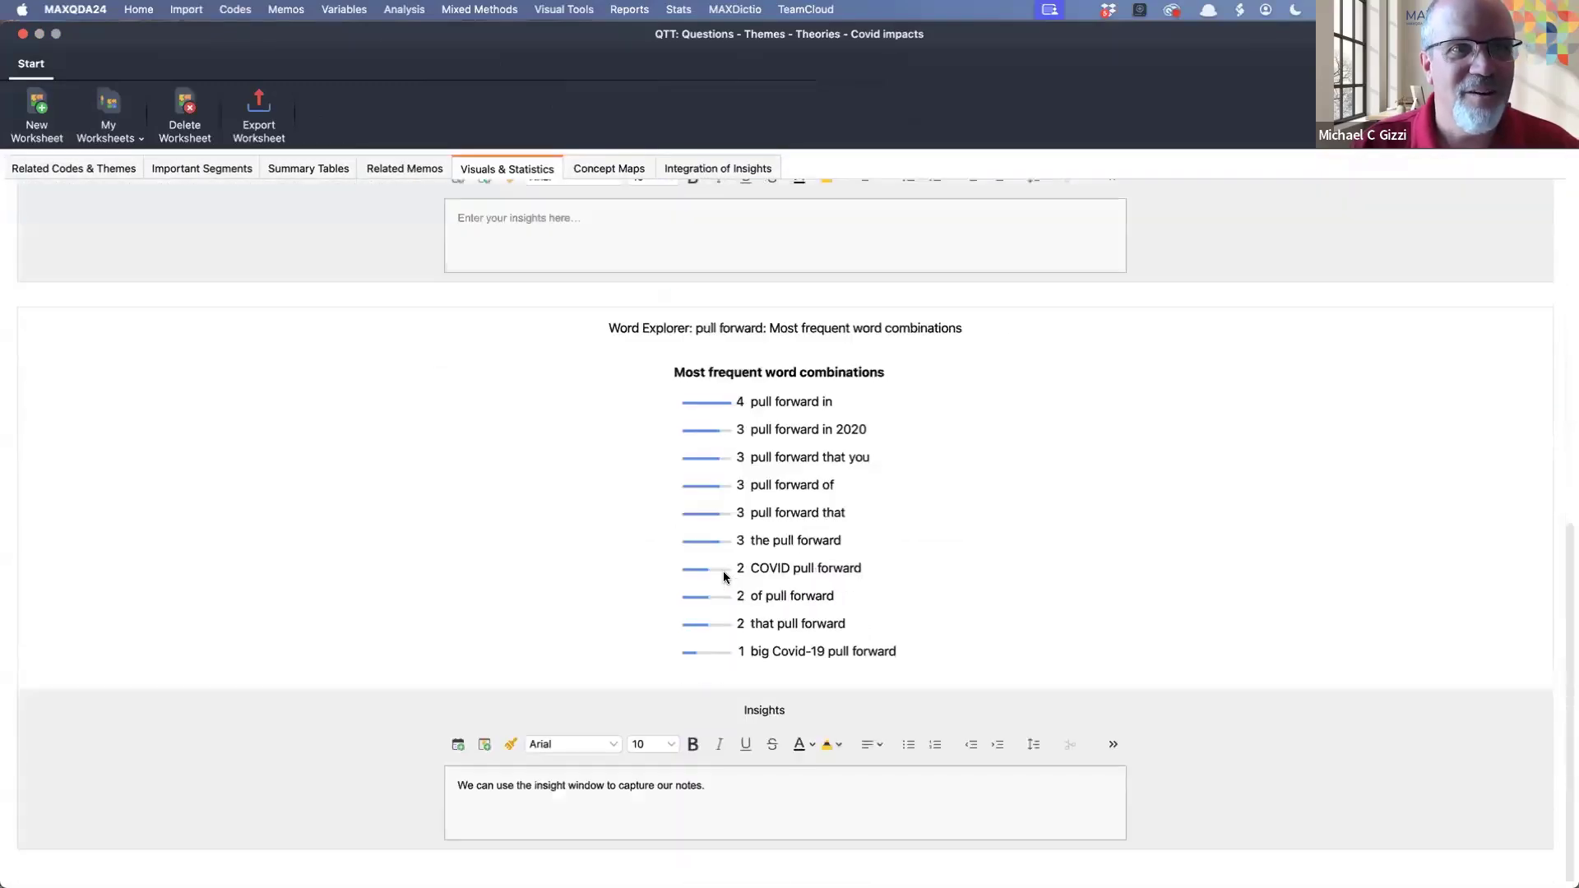
{"action": "scroll", "coordinate": [722, 571], "scroll_direction": "up", "scroll_amount": 11}
{"action": "scroll", "coordinate": [723, 570], "scroll_direction": "down", "scroll_amount": 11}
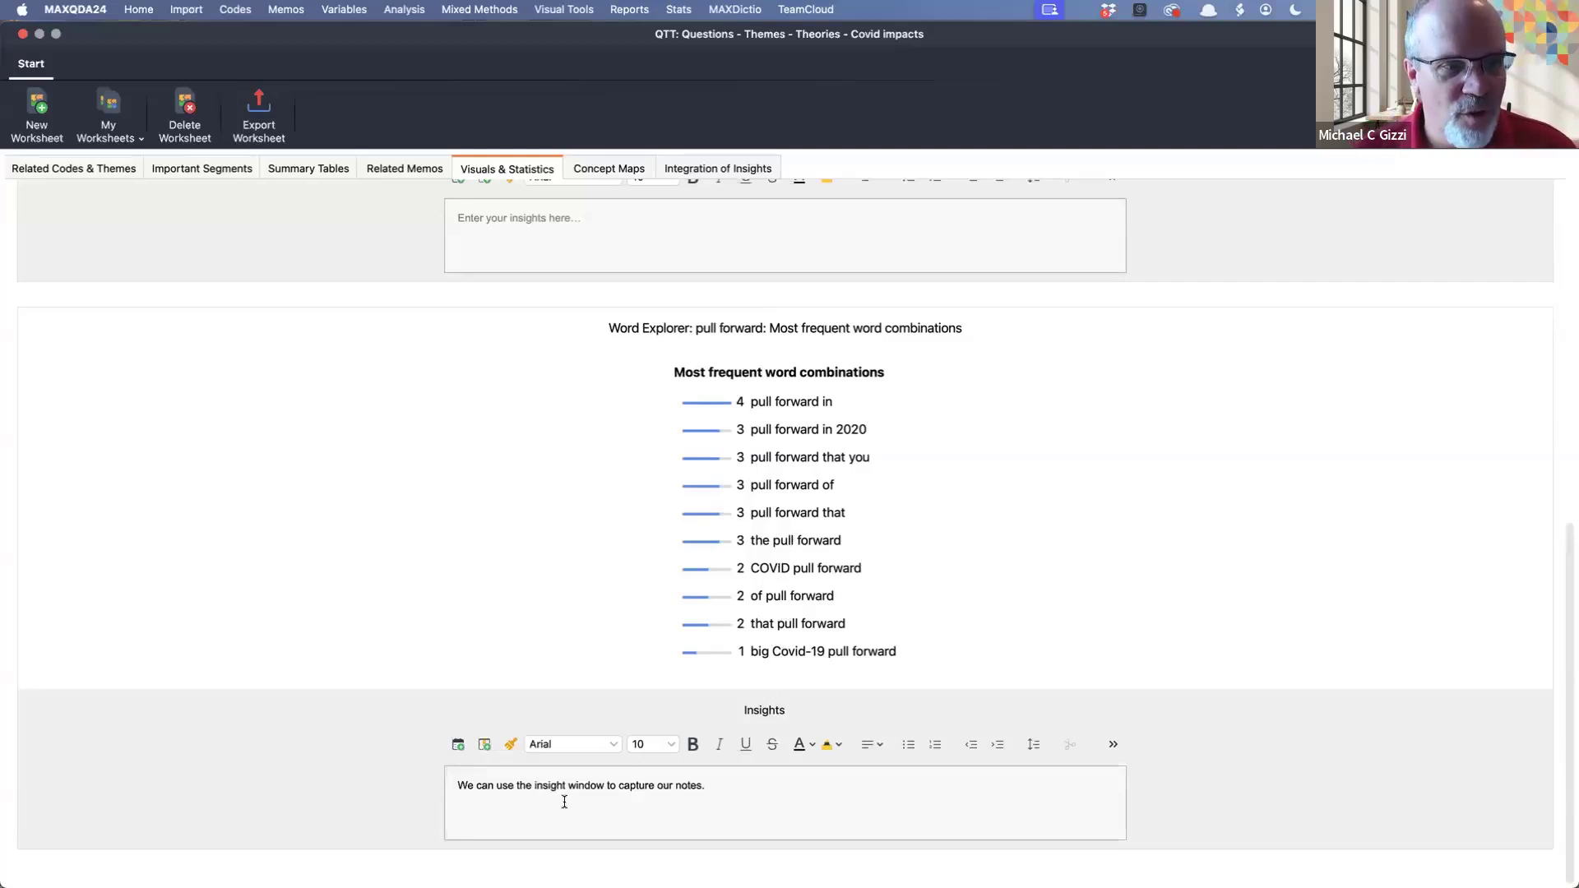
{"action": "left_click", "coordinate": [705, 789]}
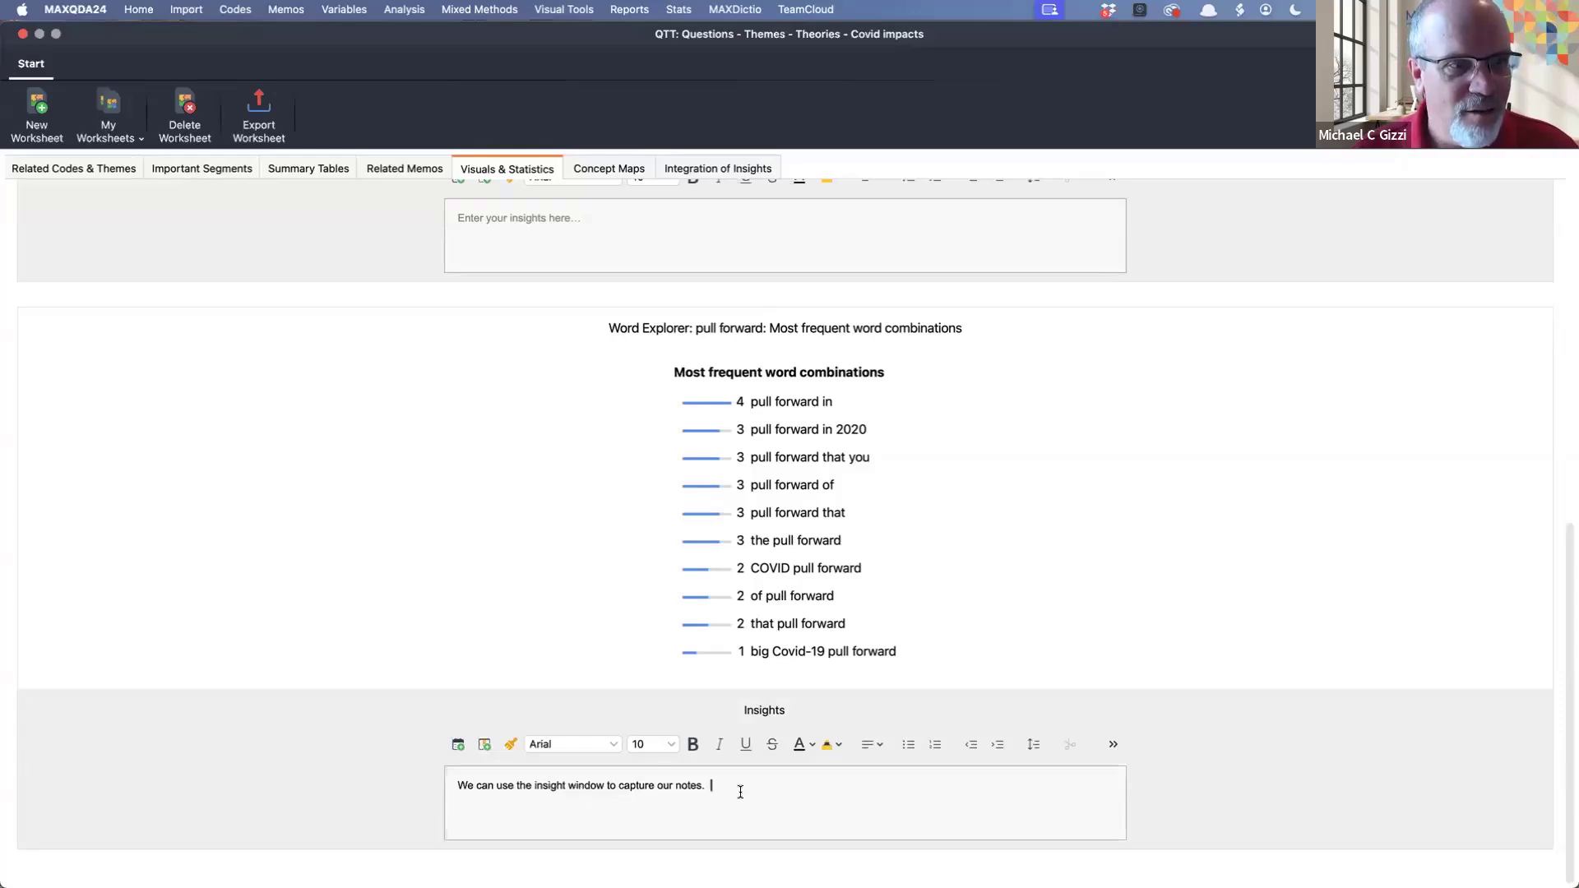
{"action": "scroll", "coordinate": [740, 792], "scroll_direction": "up", "scroll_amount": 1}
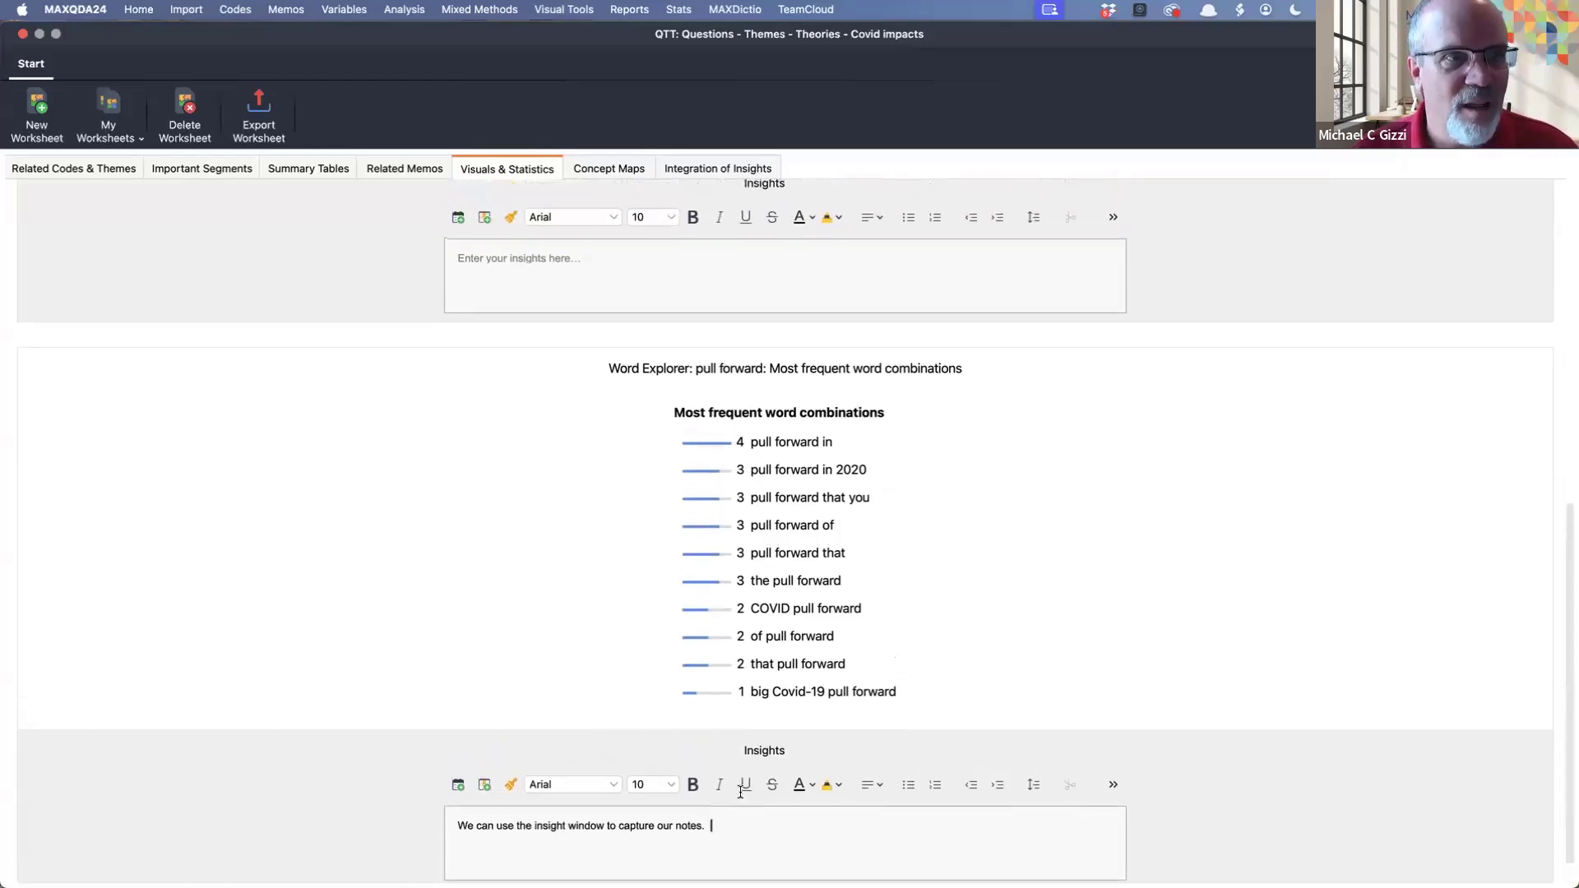
{"action": "scroll", "coordinate": [740, 792], "scroll_direction": "up", "scroll_amount": 8}
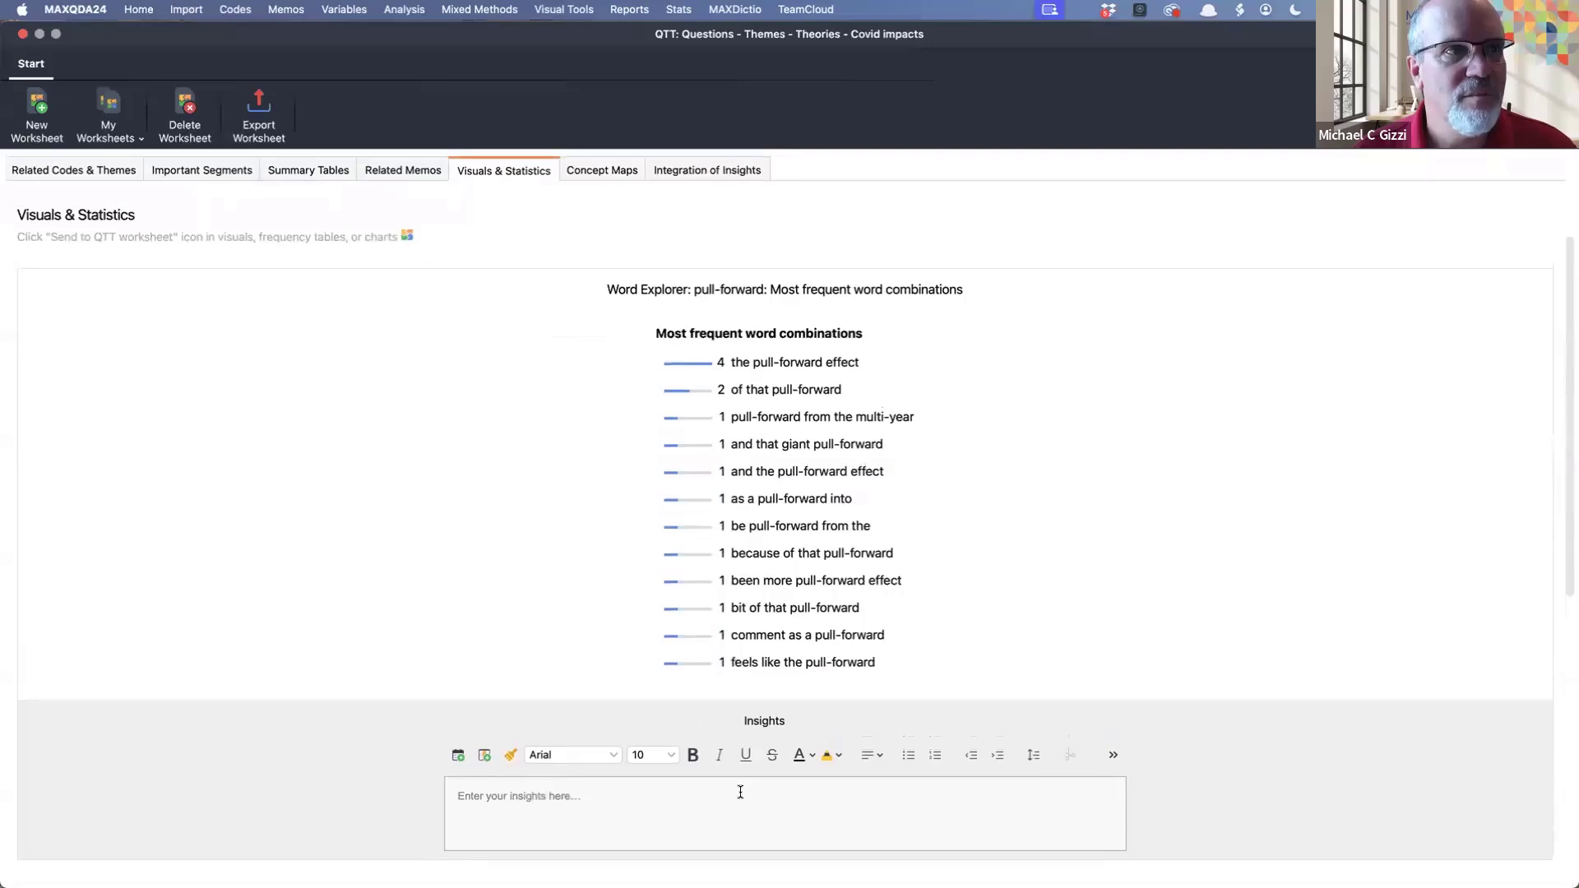
{"action": "scroll", "coordinate": [740, 792], "scroll_direction": "down", "scroll_amount": 10}
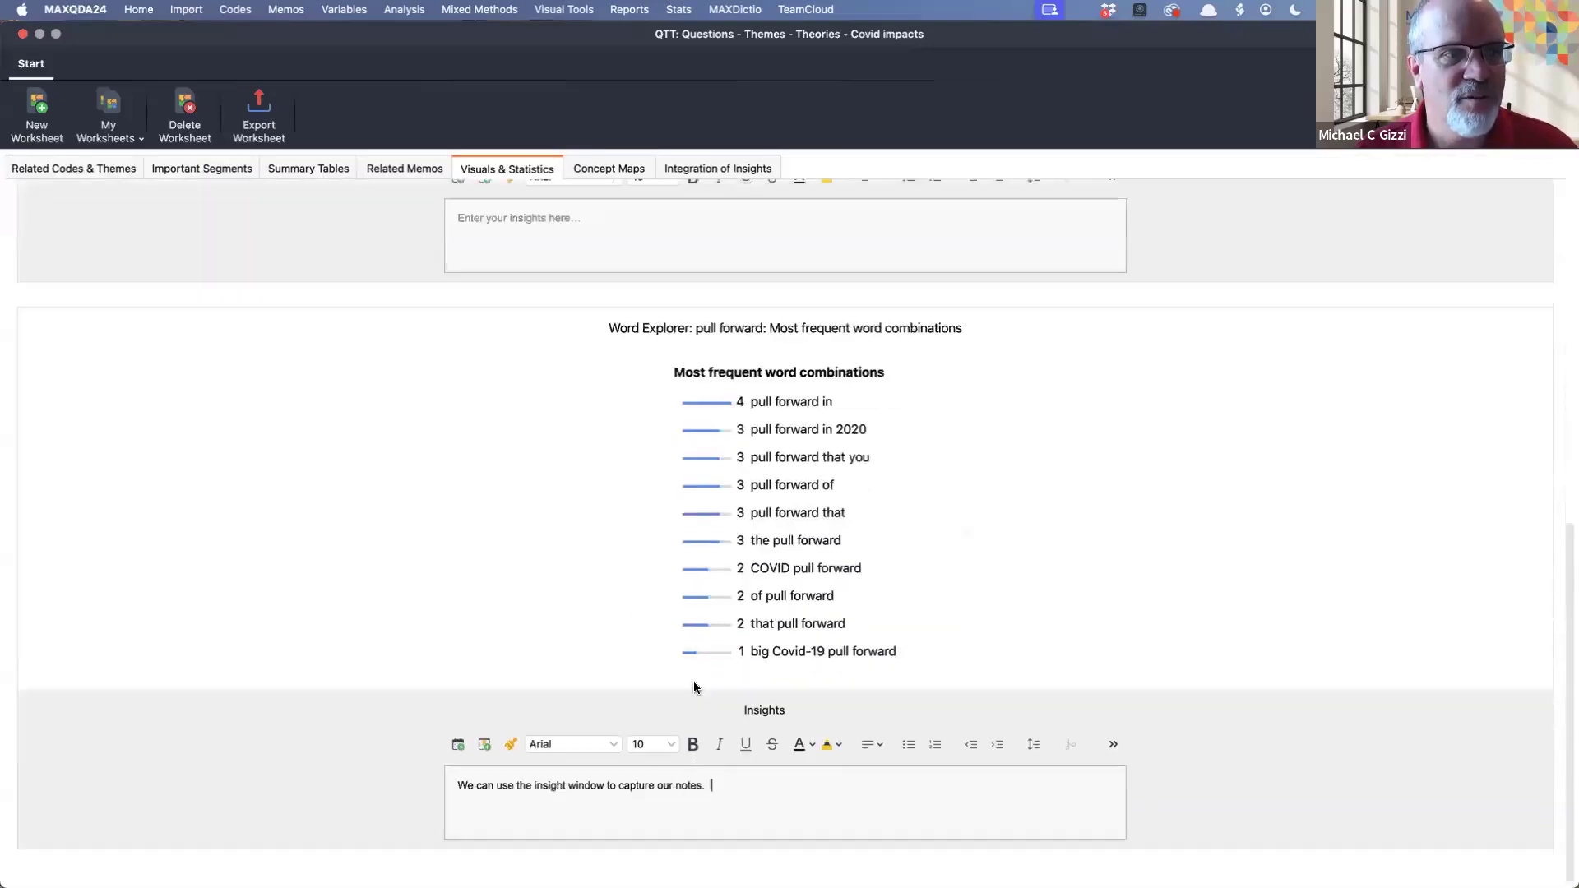
{"action": "scroll", "coordinate": [639, 587], "scroll_direction": "up", "scroll_amount": 10}
{"action": "scroll", "coordinate": [738, 571], "scroll_direction": "down", "scroll_amount": 5}
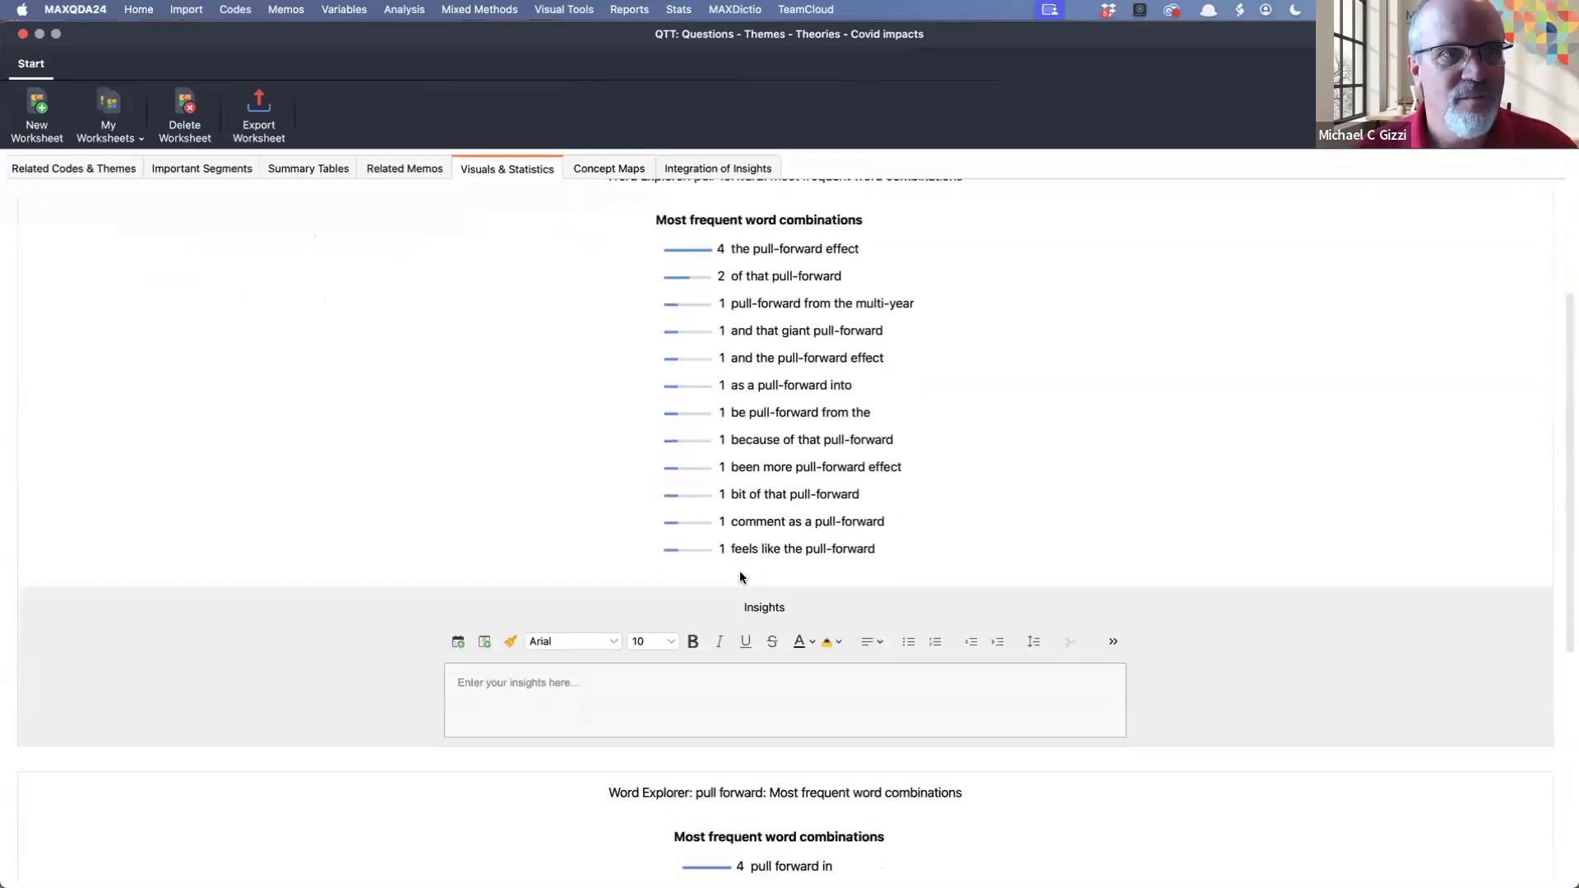
{"action": "scroll", "coordinate": [740, 577], "scroll_direction": "down", "scroll_amount": 1}
{"action": "left_click", "coordinate": [710, 665]}
{"action": "scroll", "coordinate": [709, 671], "scroll_direction": "down", "scroll_amount": 10}
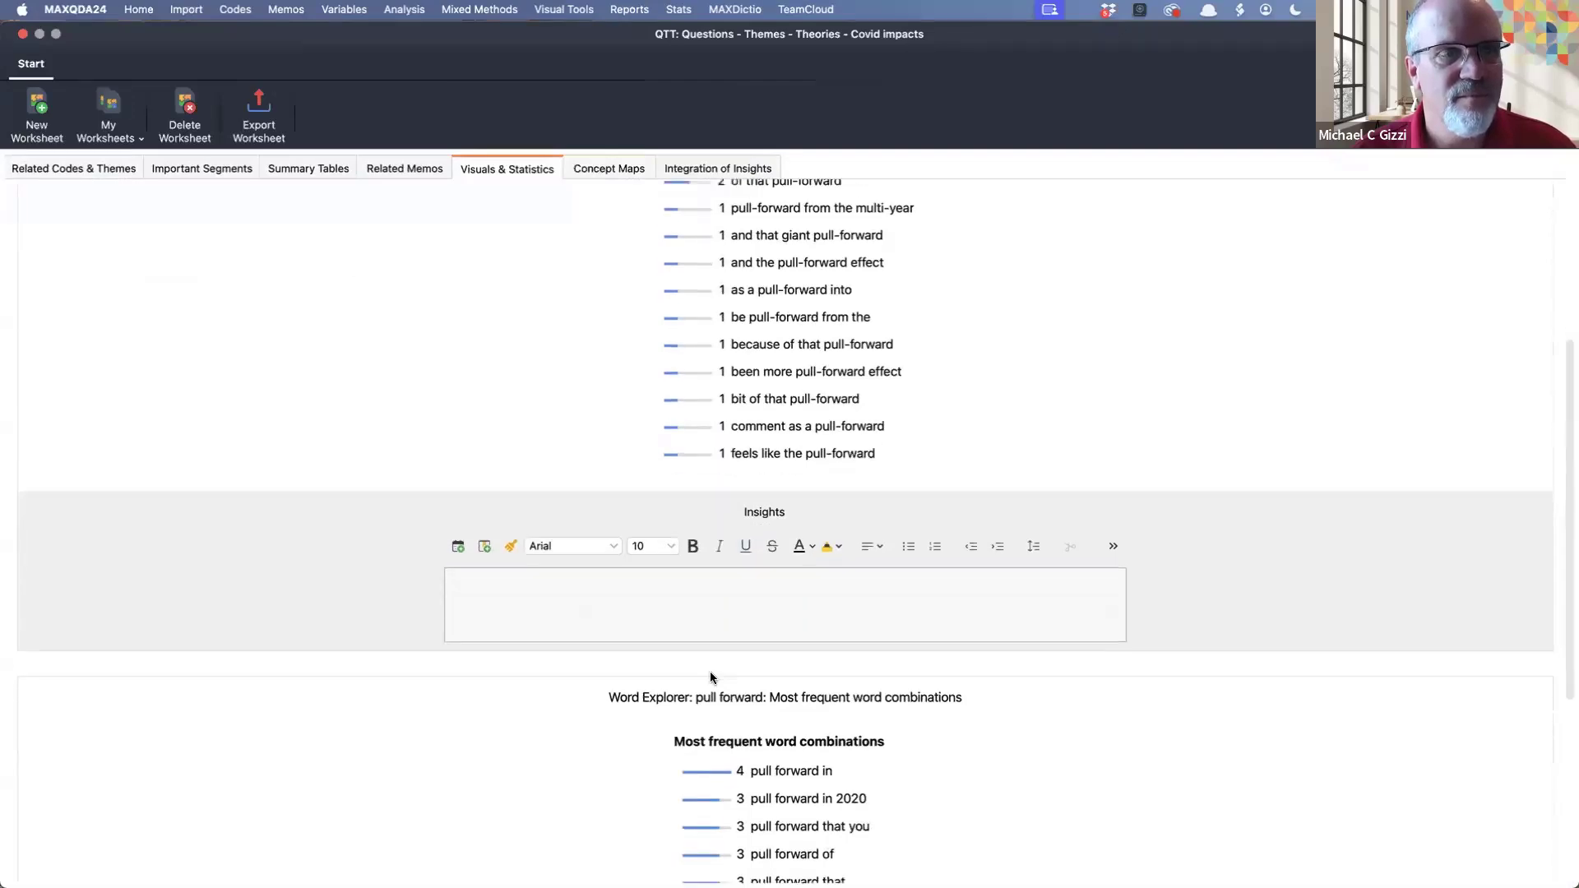
{"action": "scroll", "coordinate": [709, 671], "scroll_direction": "up", "scroll_amount": 10}
{"action": "scroll", "coordinate": [711, 673], "scroll_direction": "up", "scroll_amount": 8}
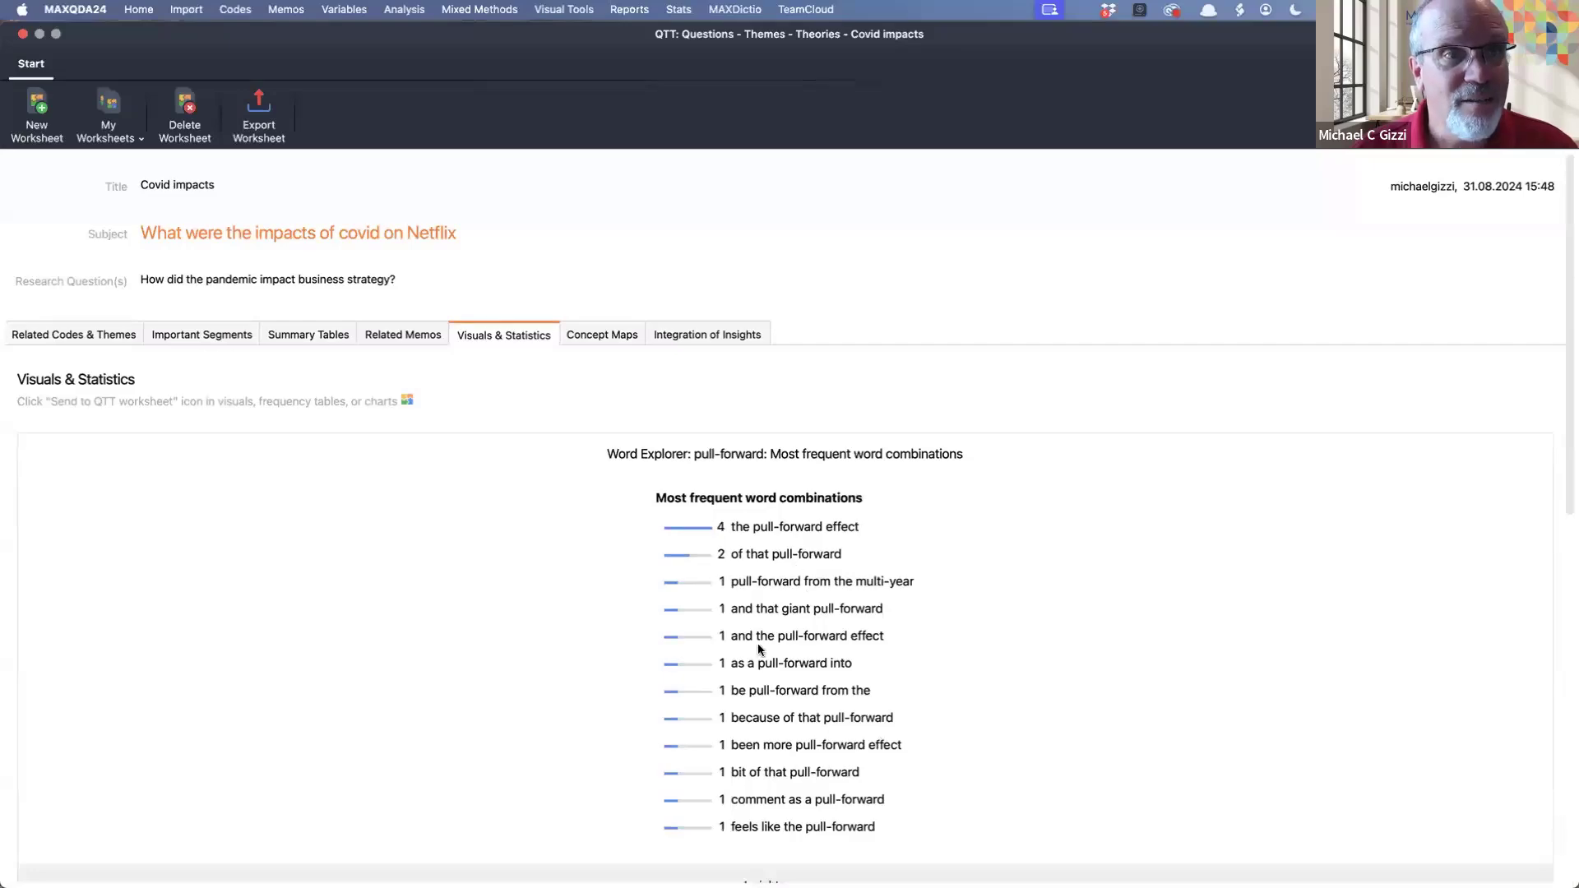
{"action": "scroll", "coordinate": [688, 553], "scroll_direction": "down", "scroll_amount": 11}
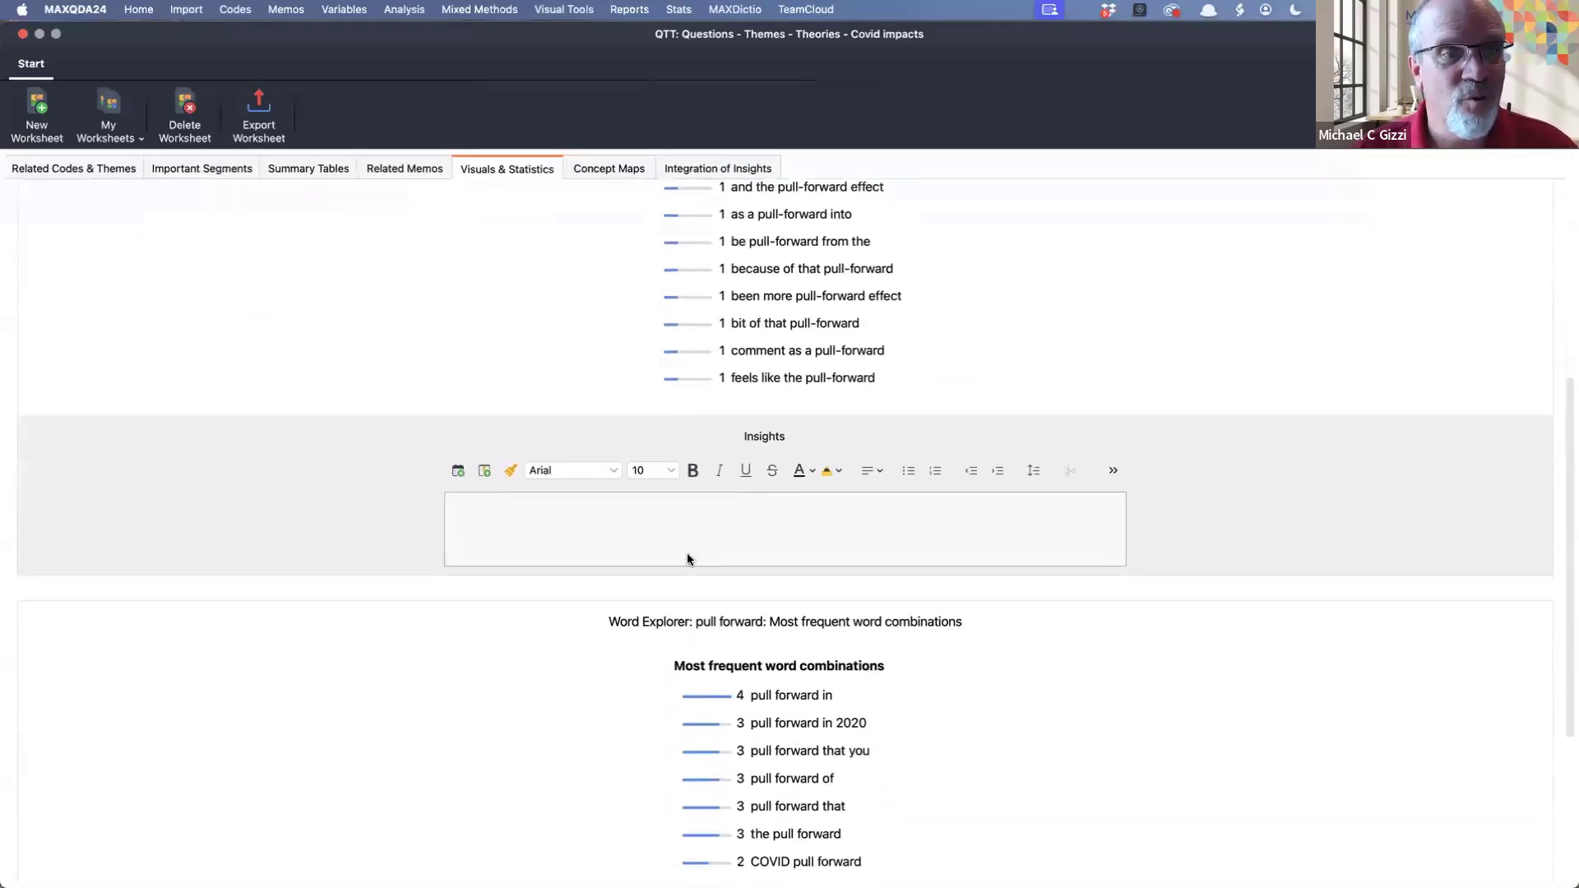
{"action": "scroll", "coordinate": [688, 553], "scroll_direction": "down", "scroll_amount": 3}
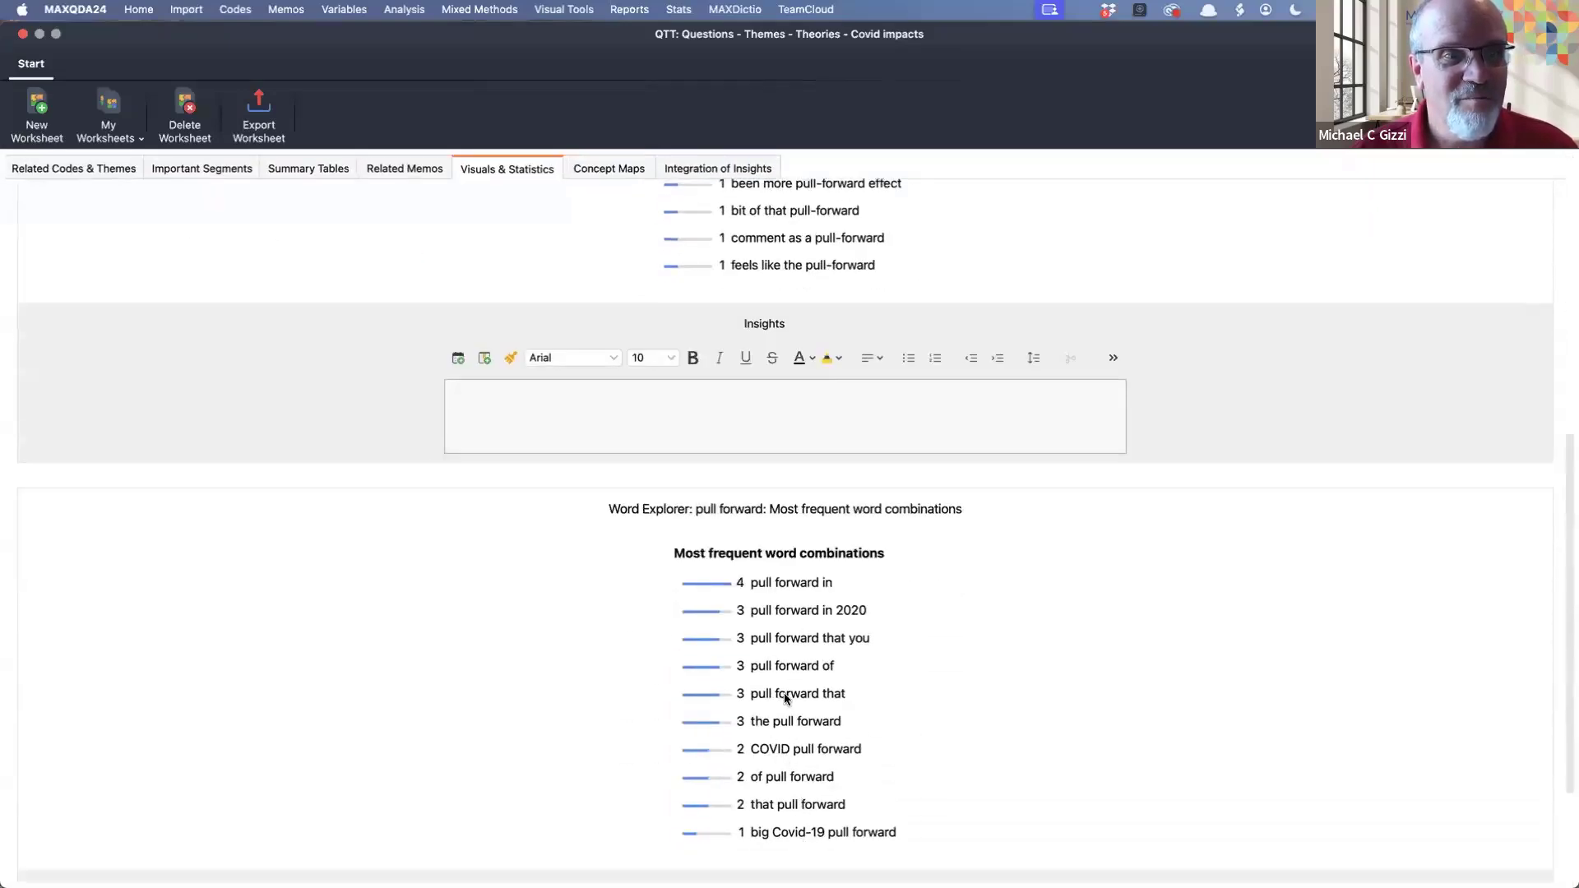
{"action": "scroll", "coordinate": [786, 697], "scroll_direction": "up", "scroll_amount": 14}
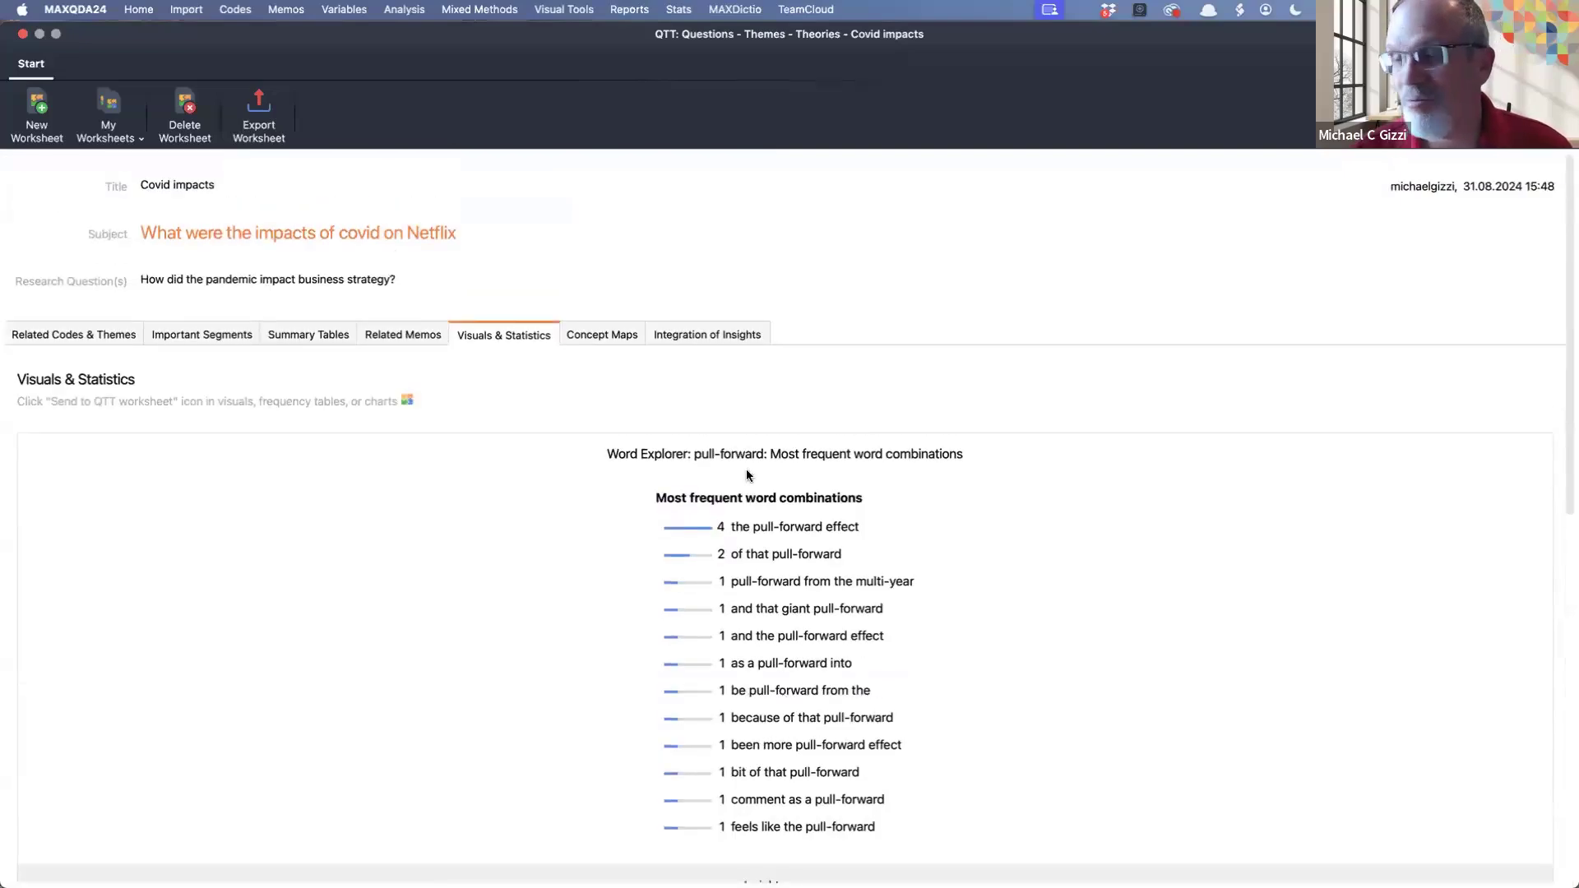
{"action": "left_click", "coordinate": [23, 35]}
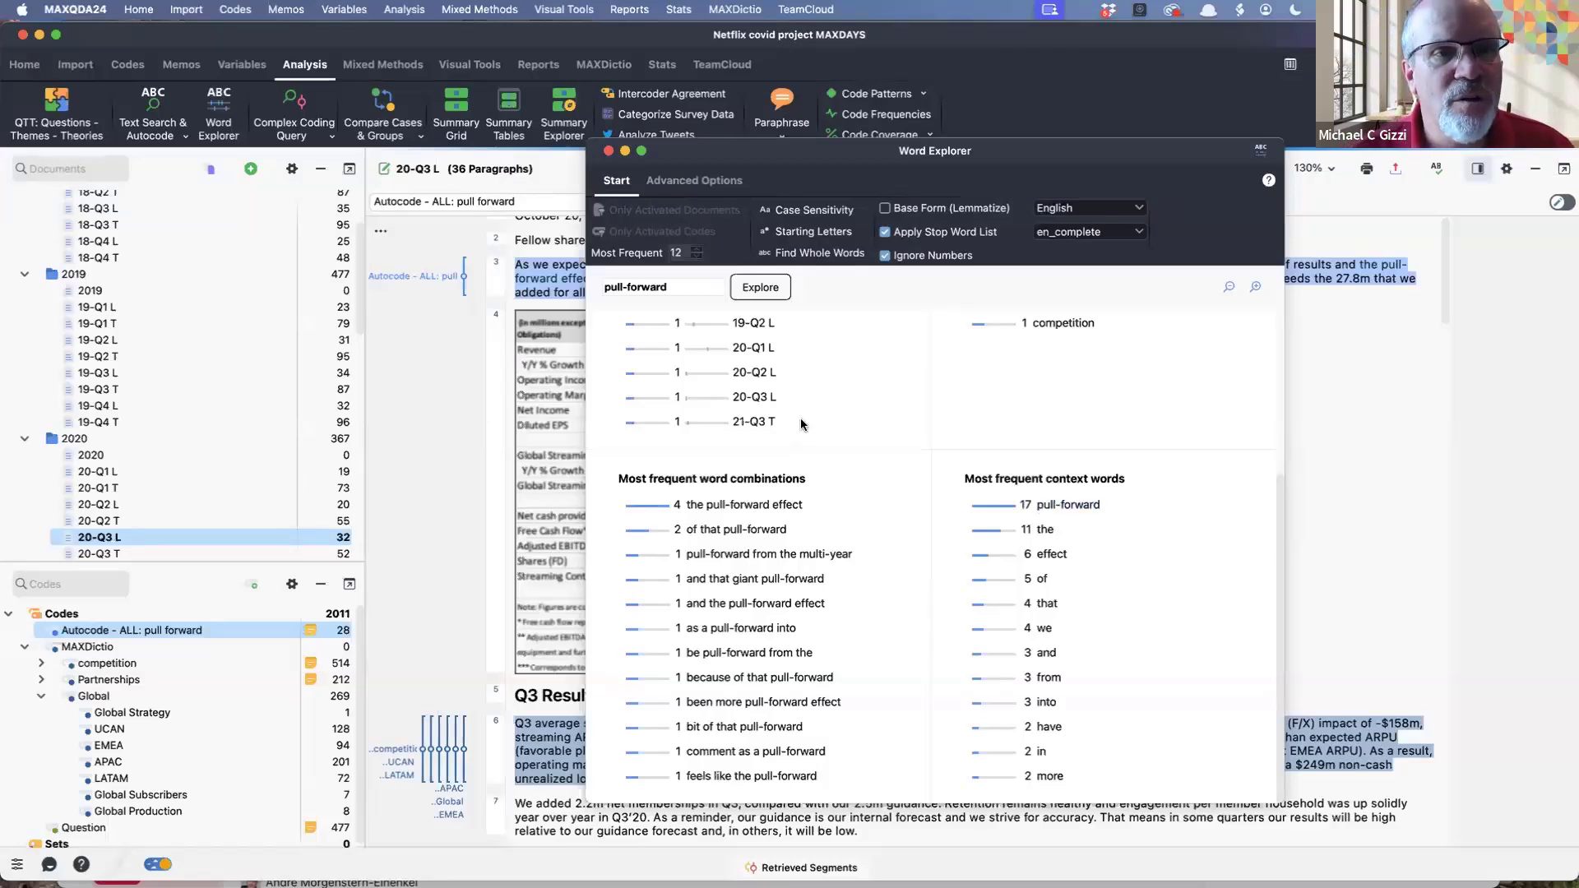
Step: Open the hits for the context word "pull-forward", review them in context and close the search results
{"action": "left_click", "coordinate": [1069, 506]}
{"action": "scroll", "coordinate": [857, 384], "scroll_direction": "down", "scroll_amount": 5}
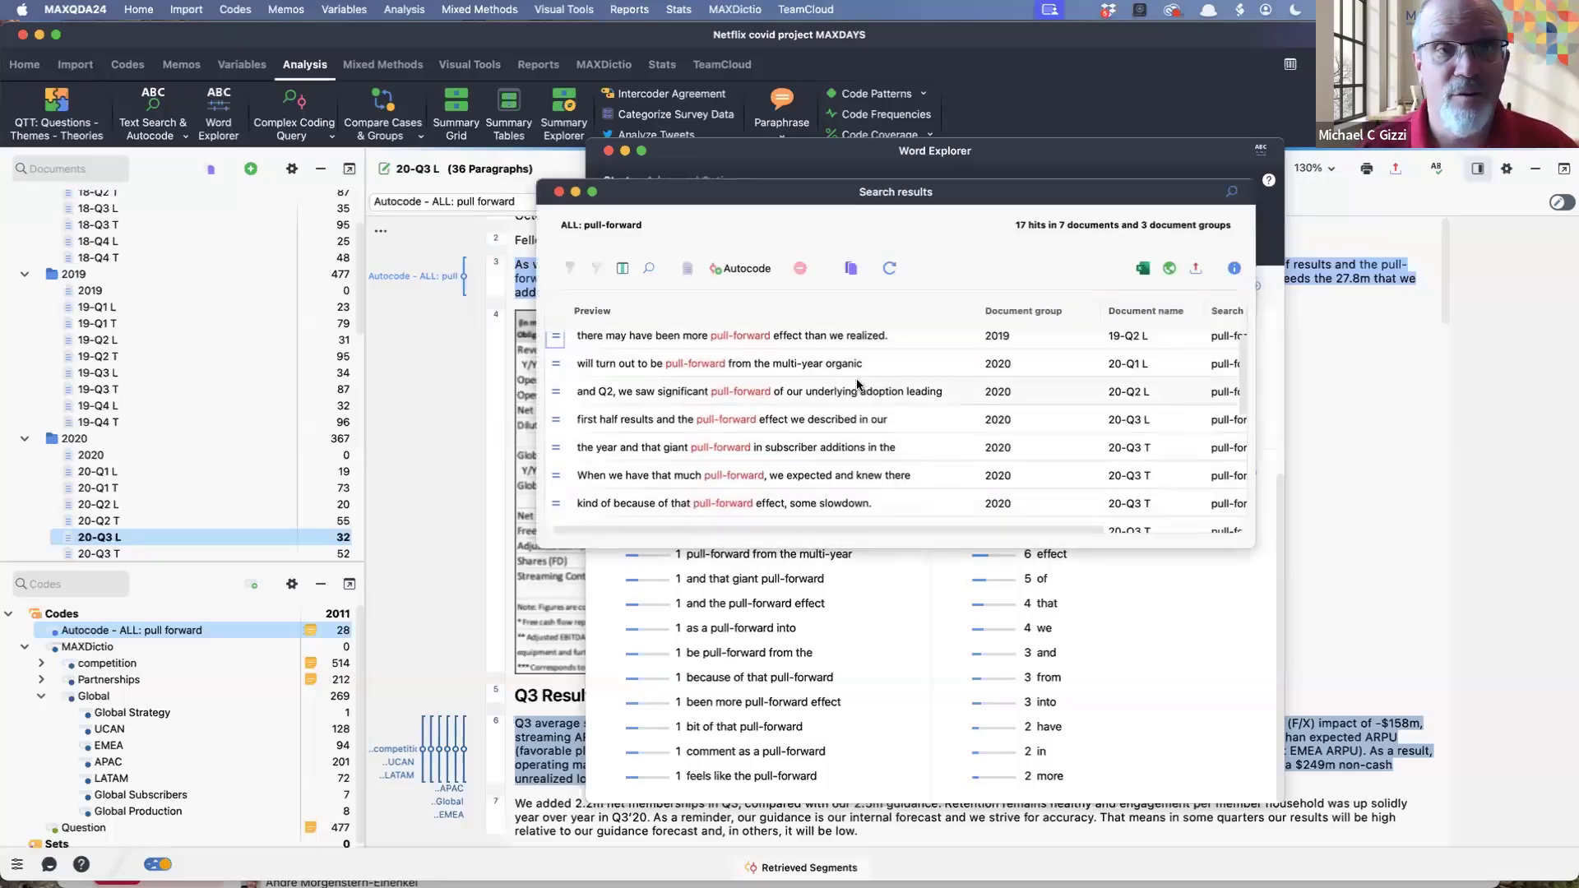
{"action": "scroll", "coordinate": [857, 385], "scroll_direction": "up", "scroll_amount": 5}
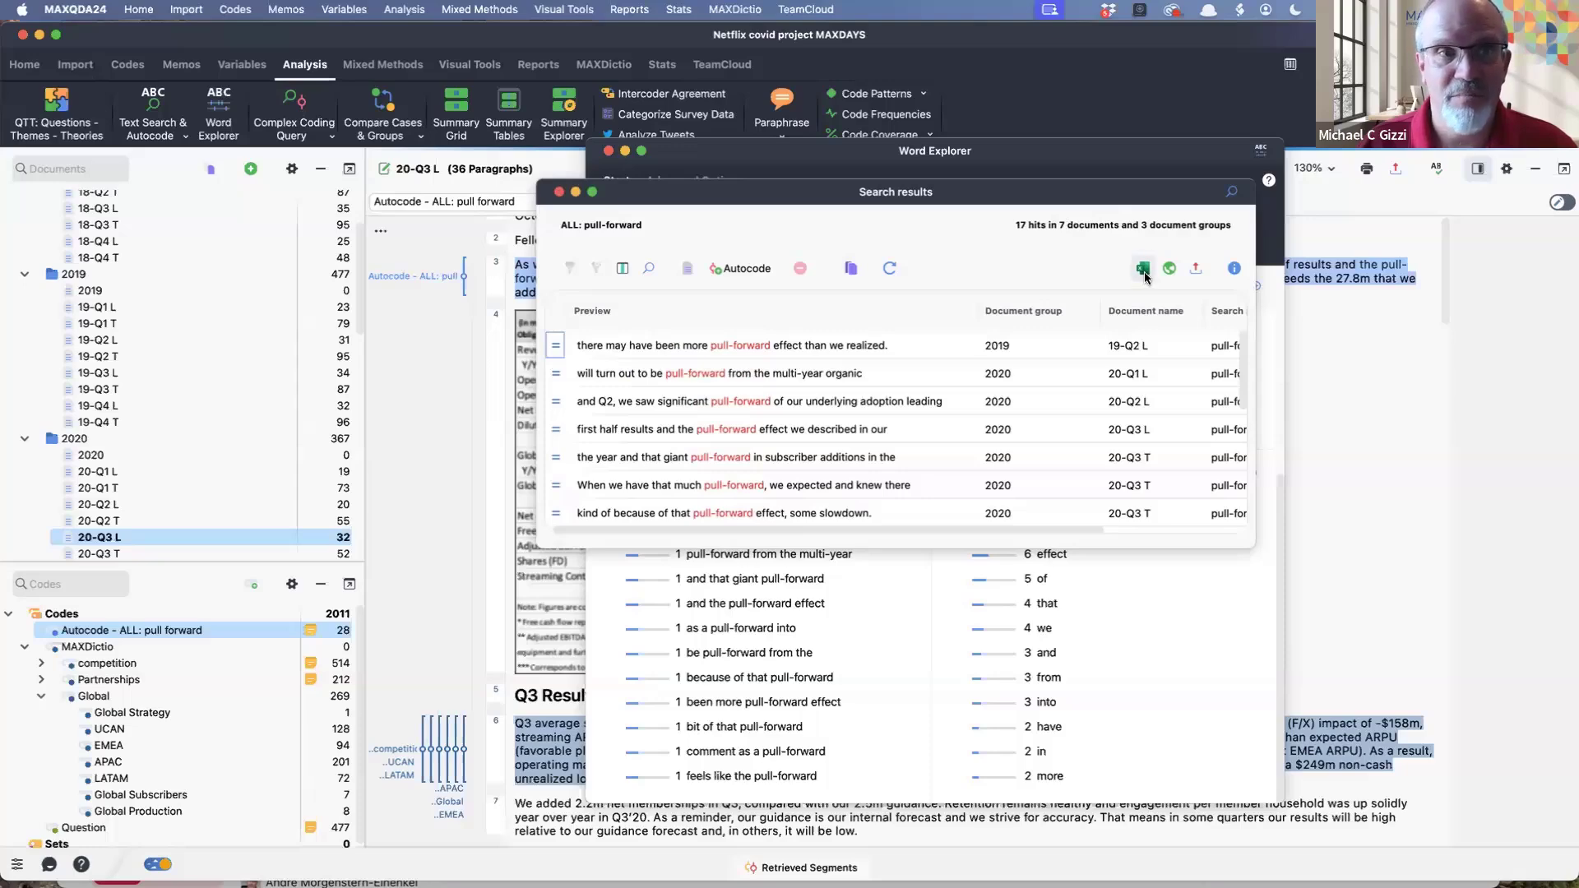
{"action": "left_click", "coordinate": [558, 192]}
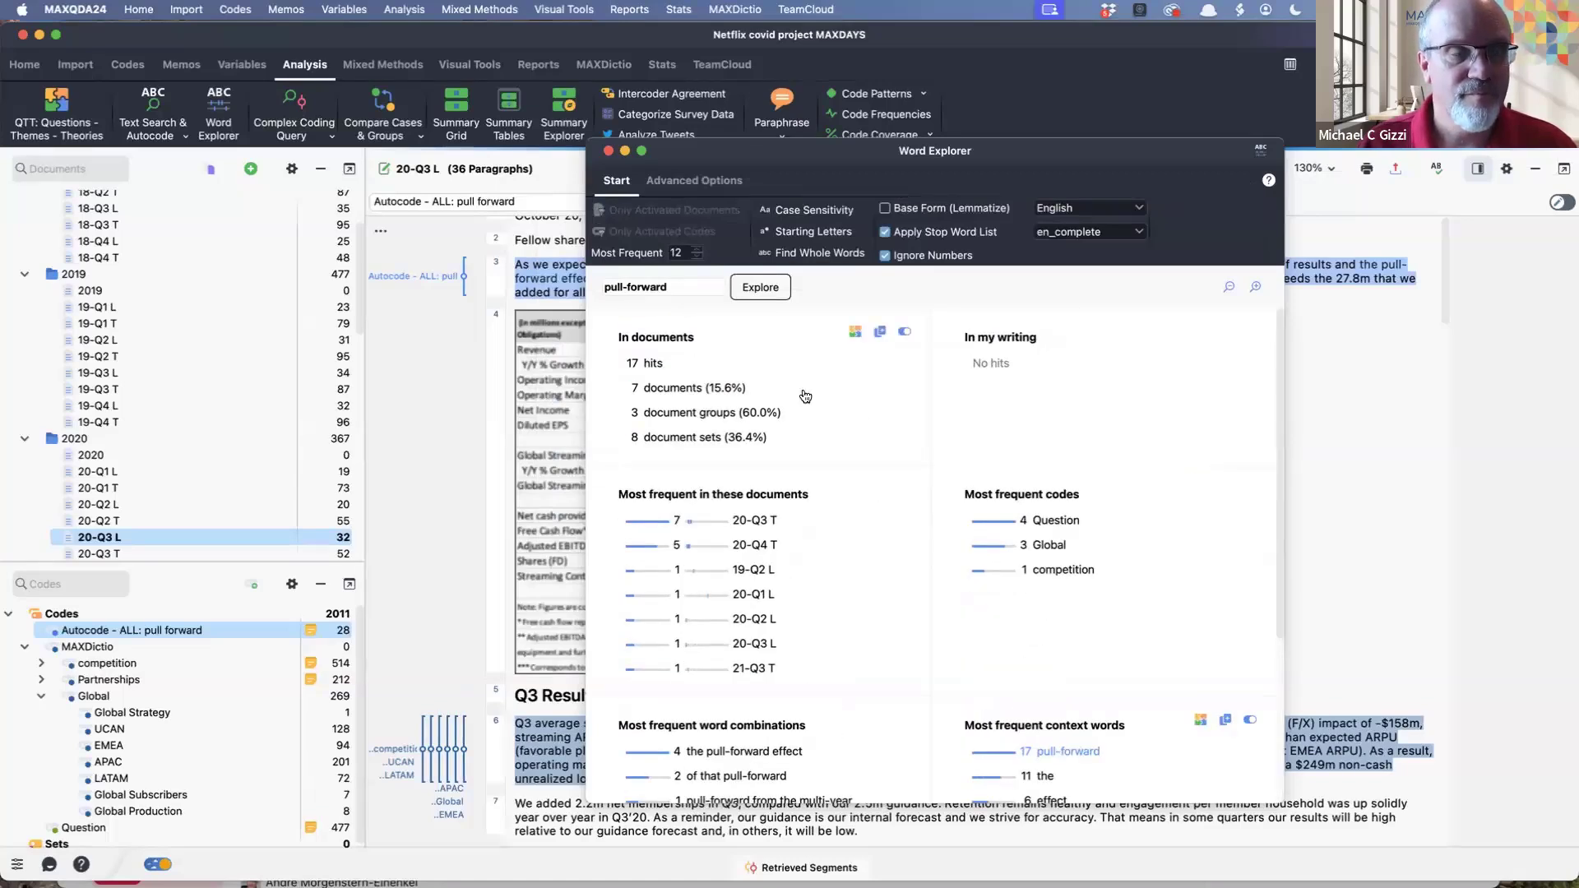
Step: Look over the "pull-forward" results, then explore the phrase "original content" in Word Explorer
{"action": "double_click", "coordinate": [673, 287]}
{"action": "triple_click", "coordinate": [673, 287]}
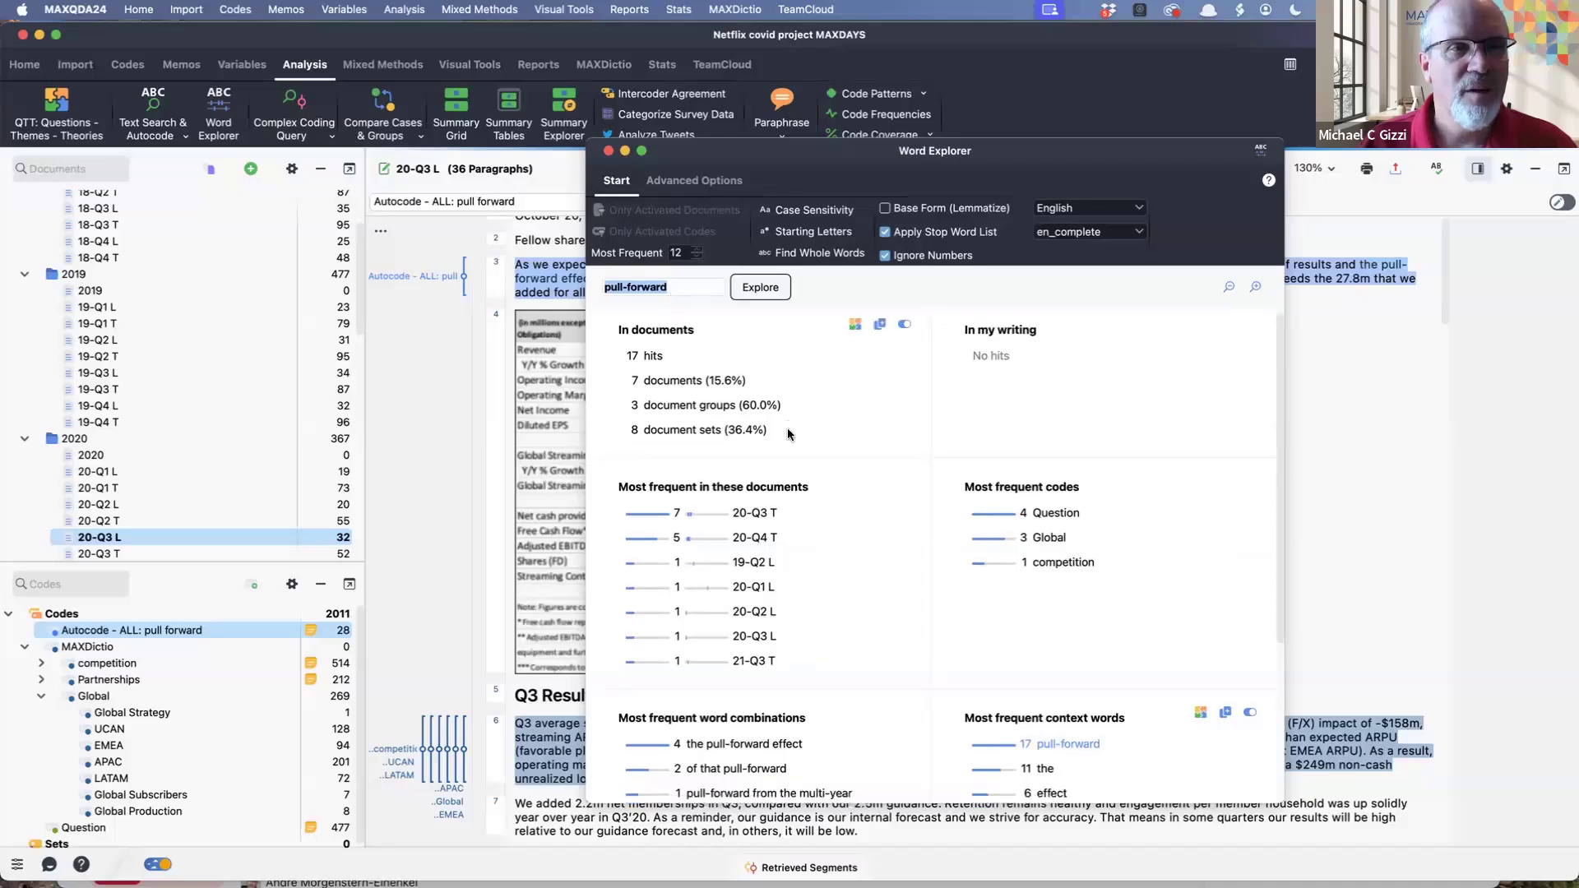
{"action": "scroll", "coordinate": [787, 428], "scroll_direction": "down", "scroll_amount": 5}
{"action": "scroll", "coordinate": [787, 429], "scroll_direction": "down", "scroll_amount": 1}
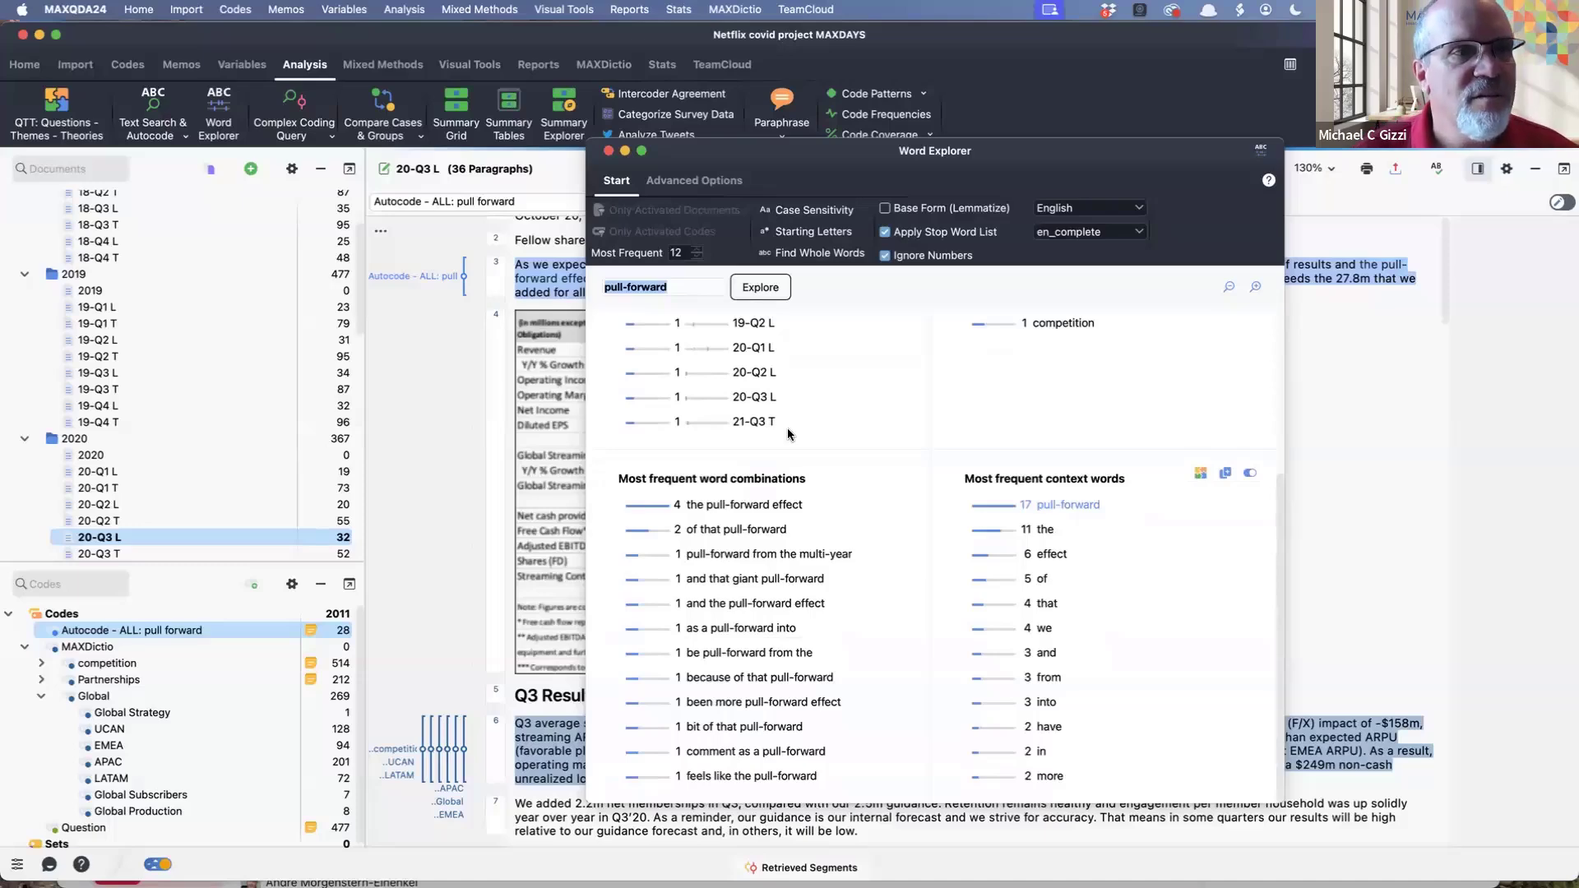
{"action": "scroll", "coordinate": [787, 427], "scroll_direction": "up", "scroll_amount": 7}
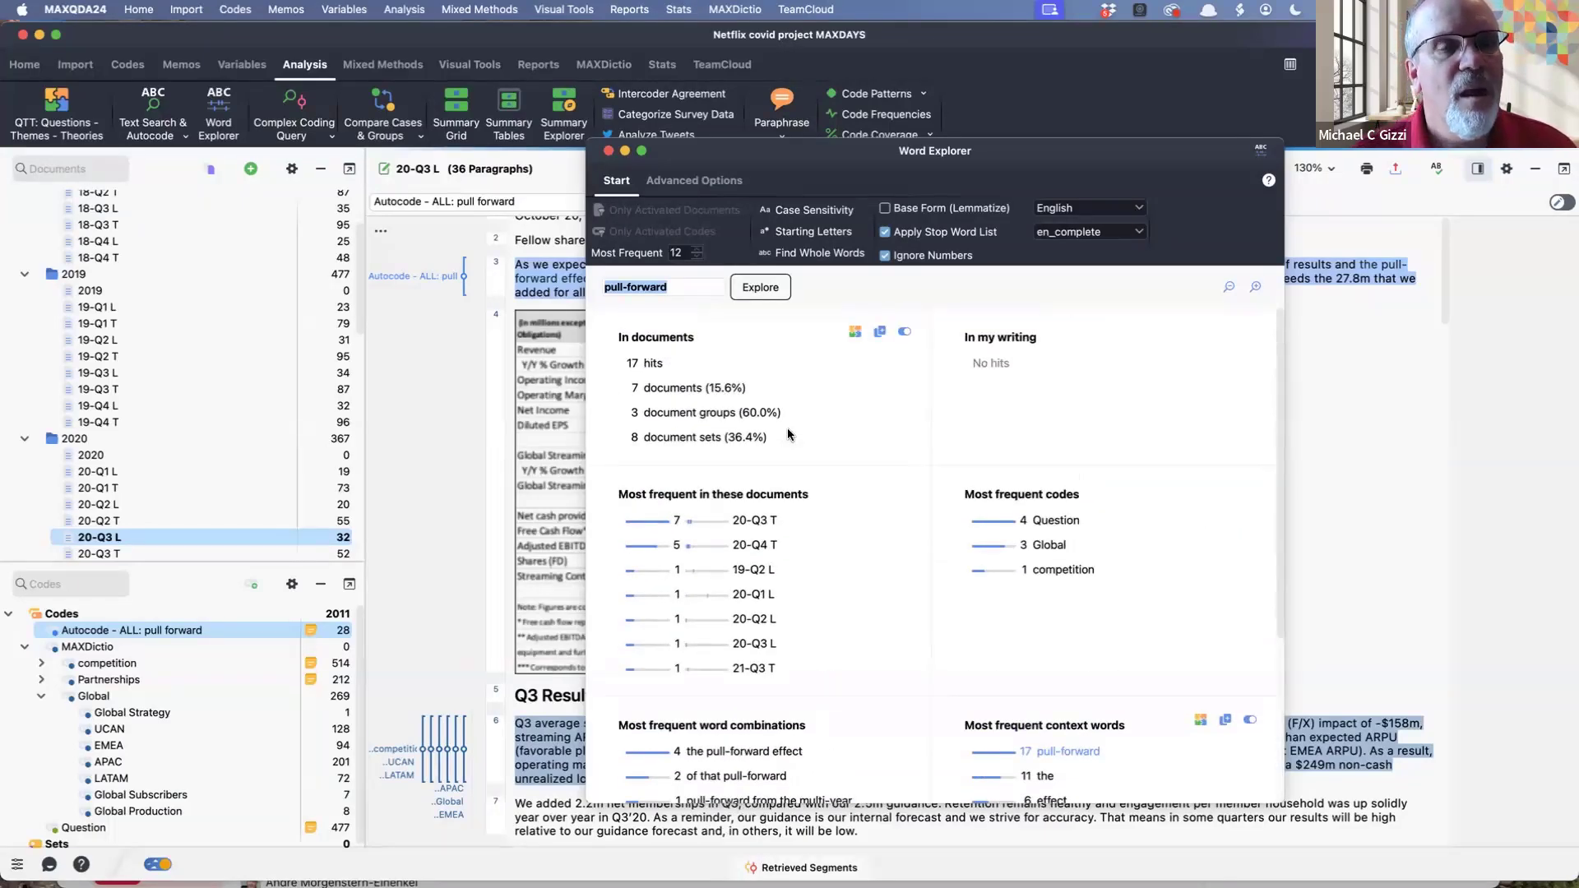
{"action": "double_click", "coordinate": [696, 291]}
{"action": "left_click", "coordinate": [696, 292]}
{"action": "type", "text": "origi"}
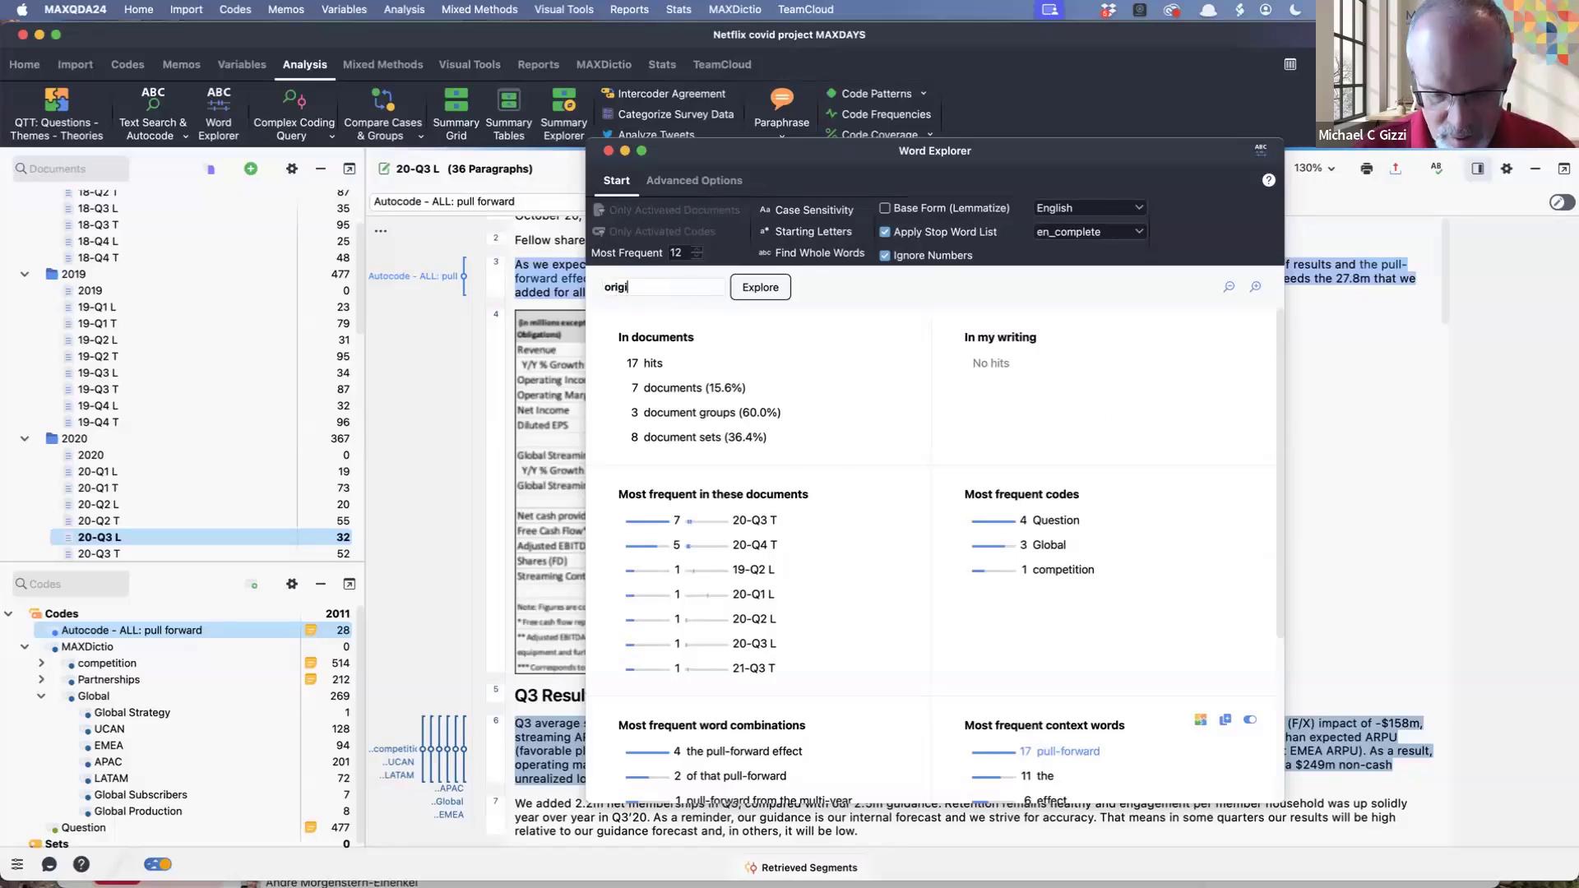
{"action": "type", "text": "nal content"}
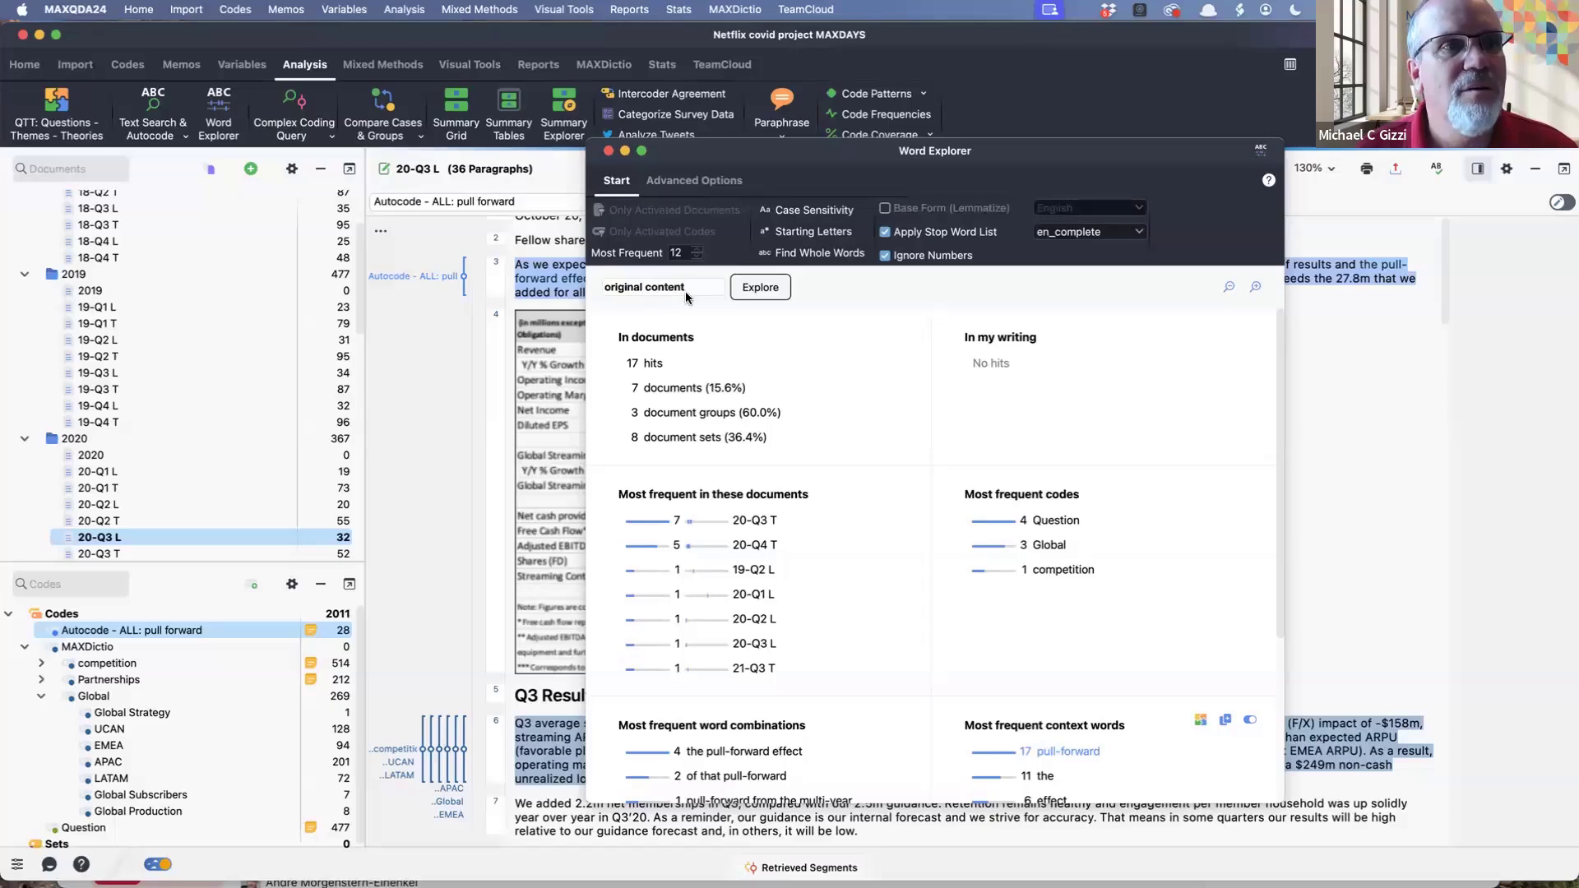
{"action": "key", "text": "Return"}
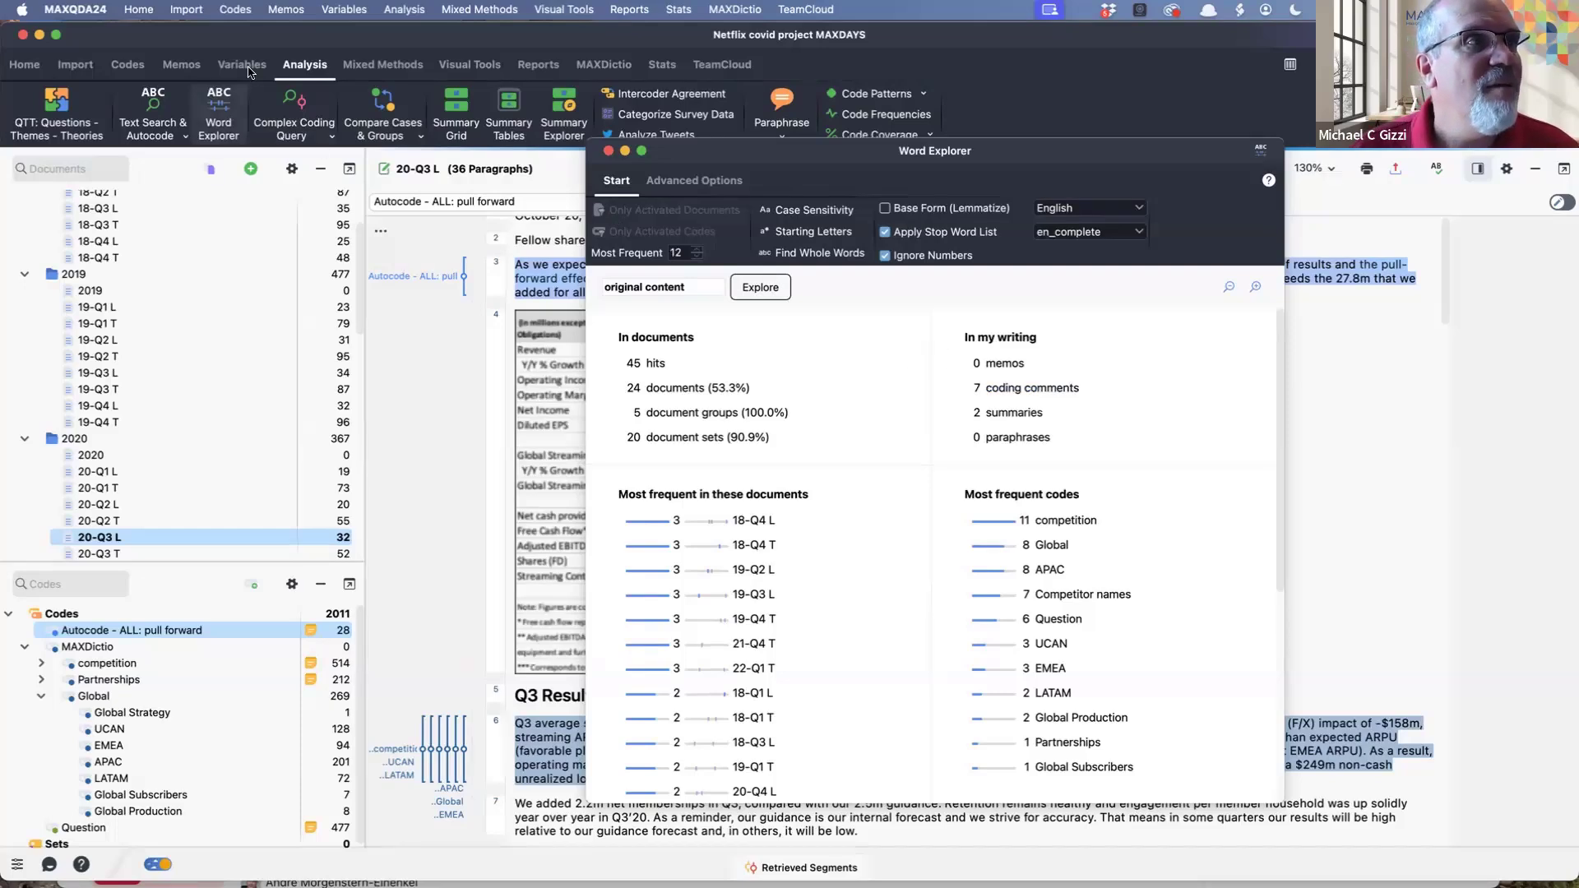
Step: Set up a text search in comments, removing the items "bier" and "beer" and adding "original content"
{"action": "left_click", "coordinate": [156, 100]}
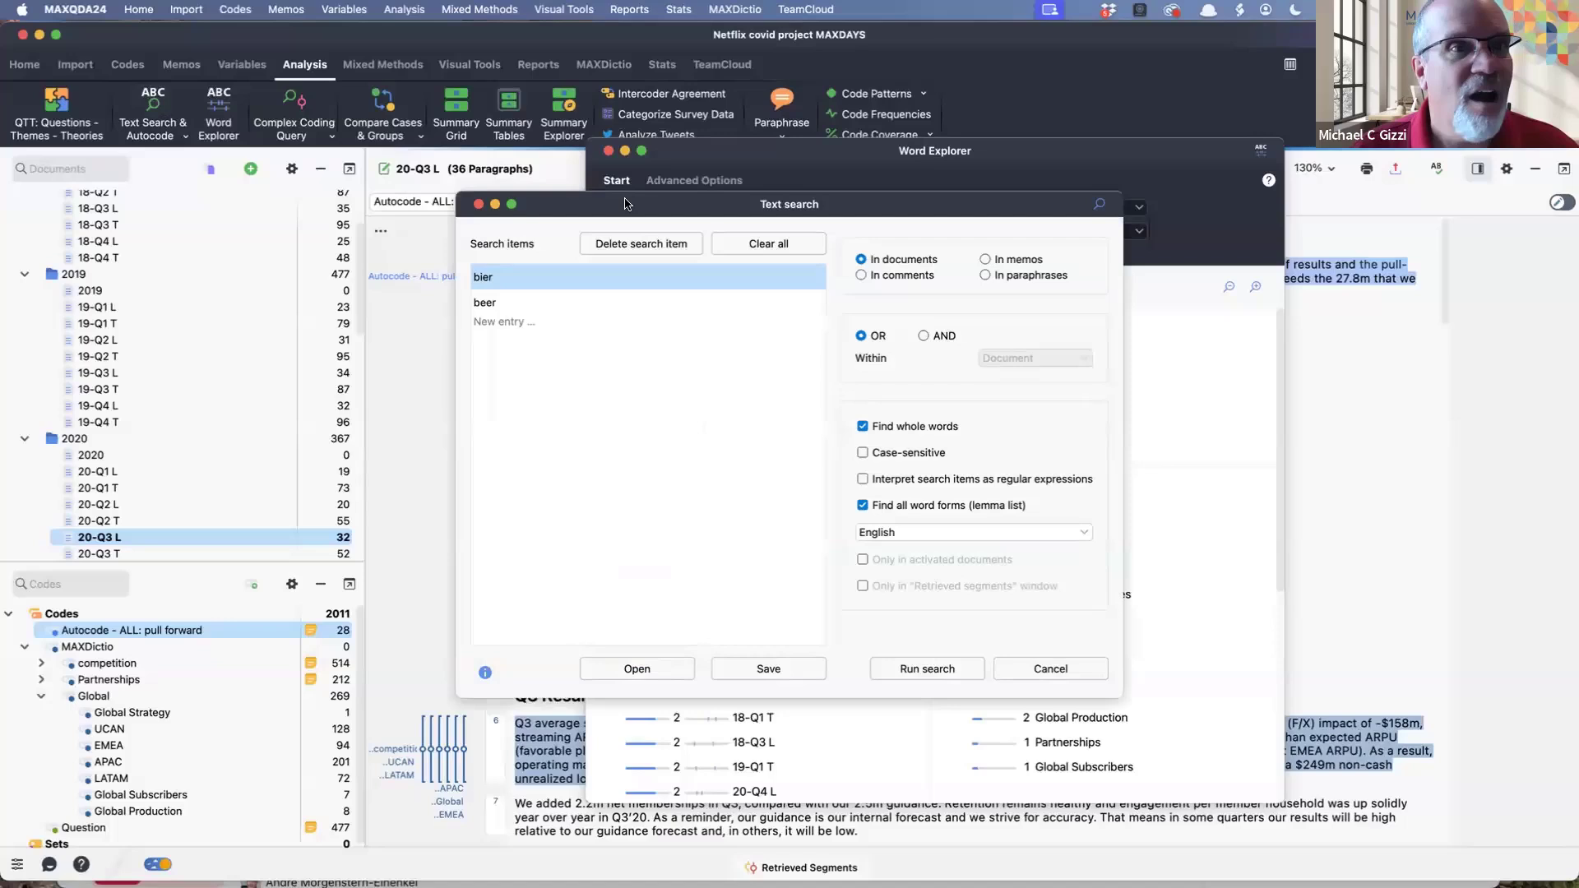
{"action": "left_click", "coordinate": [878, 281]}
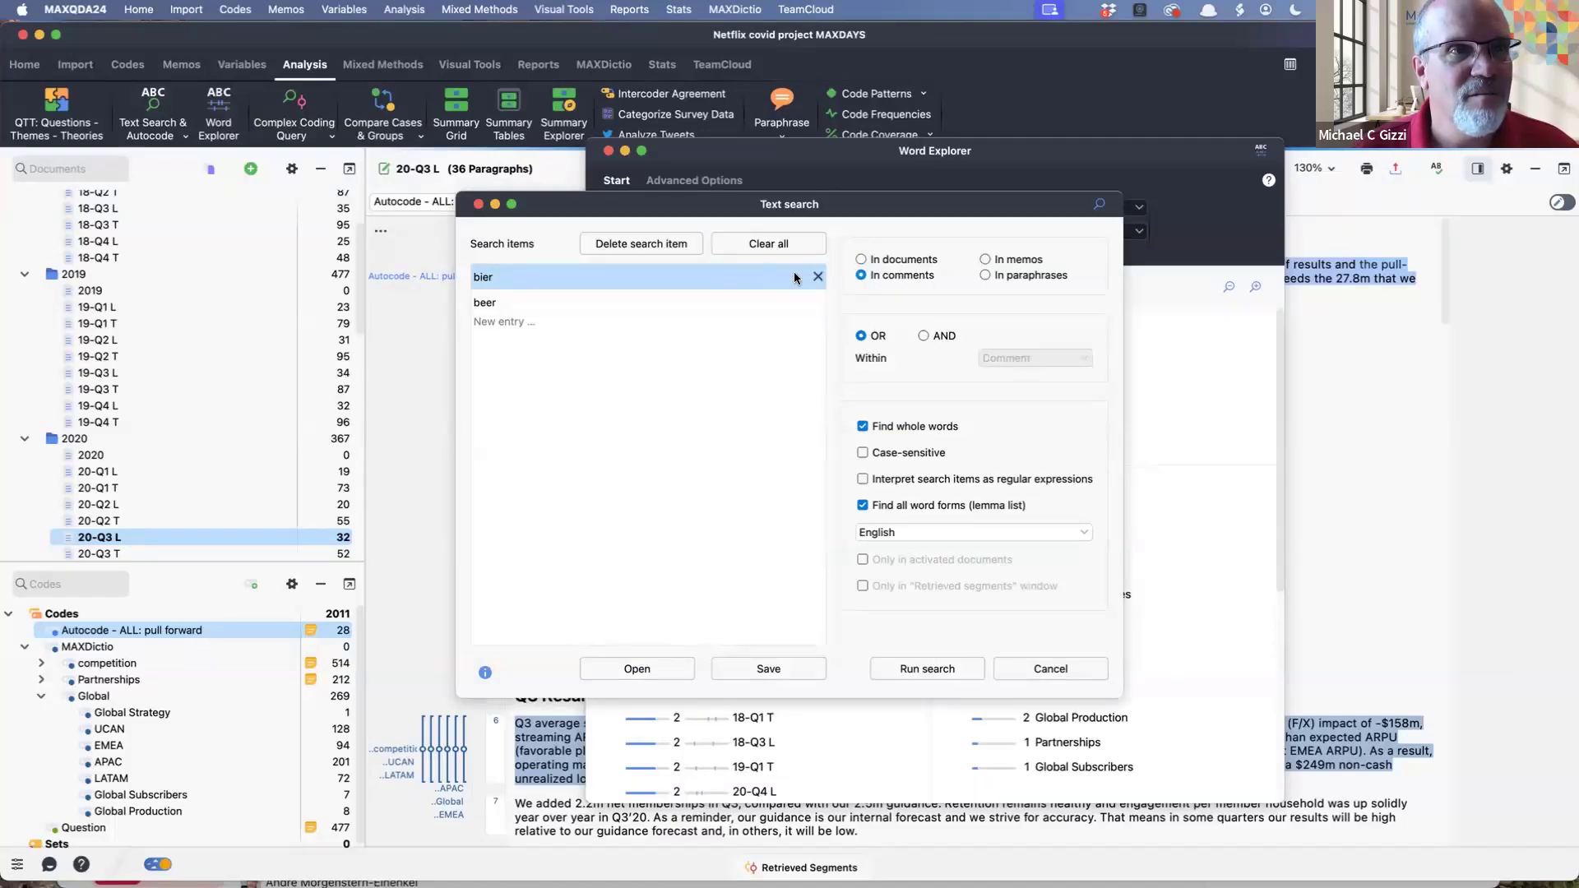
{"action": "left_click", "coordinate": [817, 278]}
{"action": "left_click", "coordinate": [816, 277]}
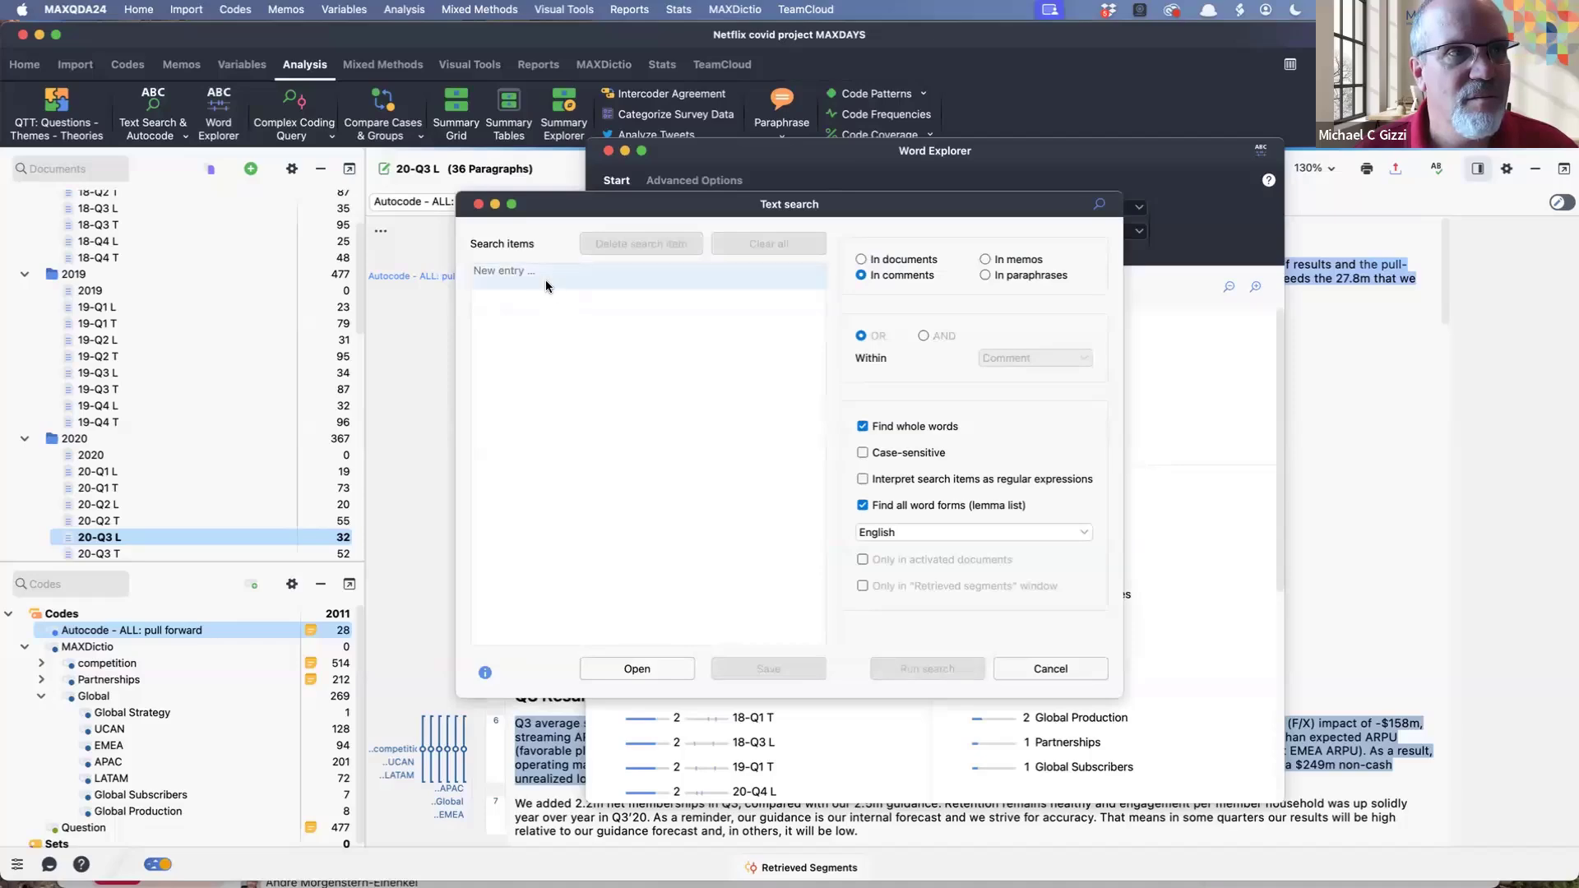
{"action": "double_click", "coordinate": [519, 277]}
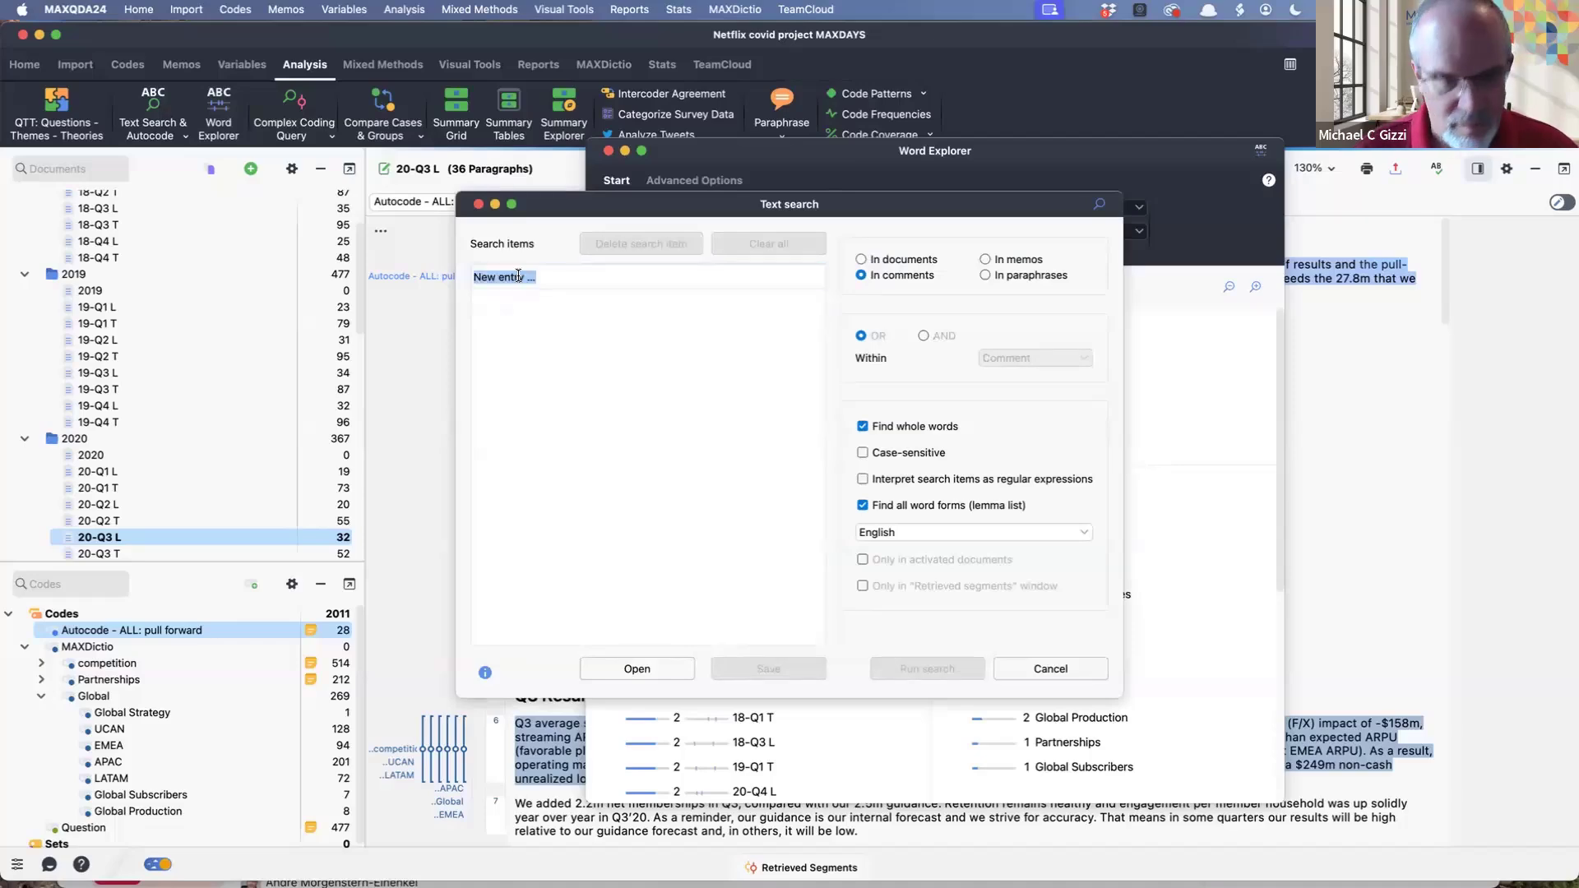
{"action": "left_click_drag", "start_coordinate": [637, 201], "coordinate": [730, 276]}
{"action": "type", "text": "o"}
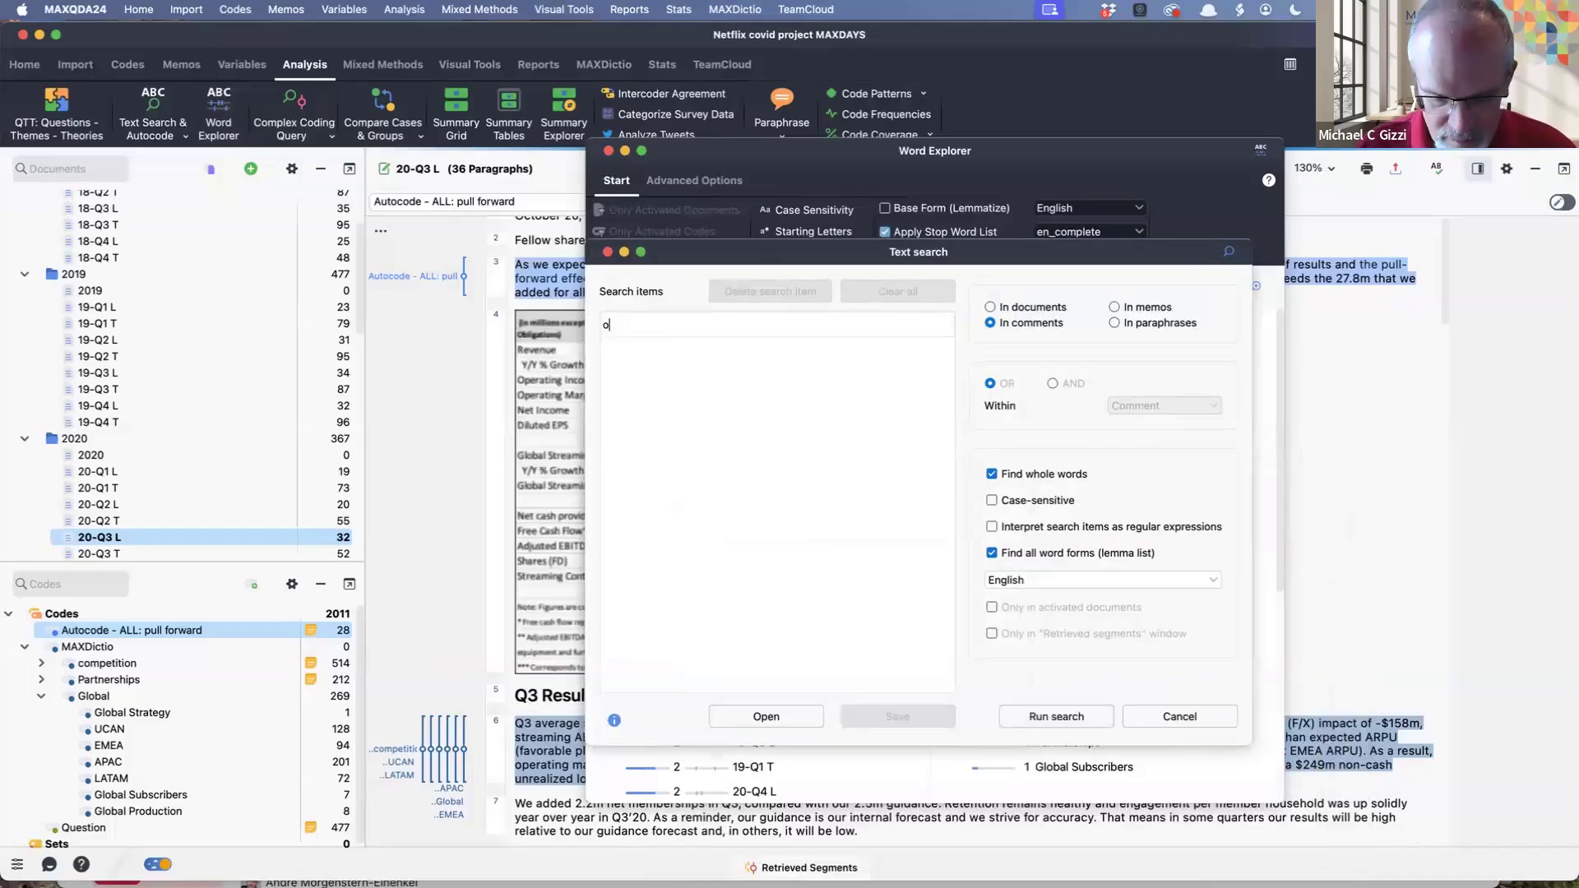
{"action": "type", "text": "riginal content"}
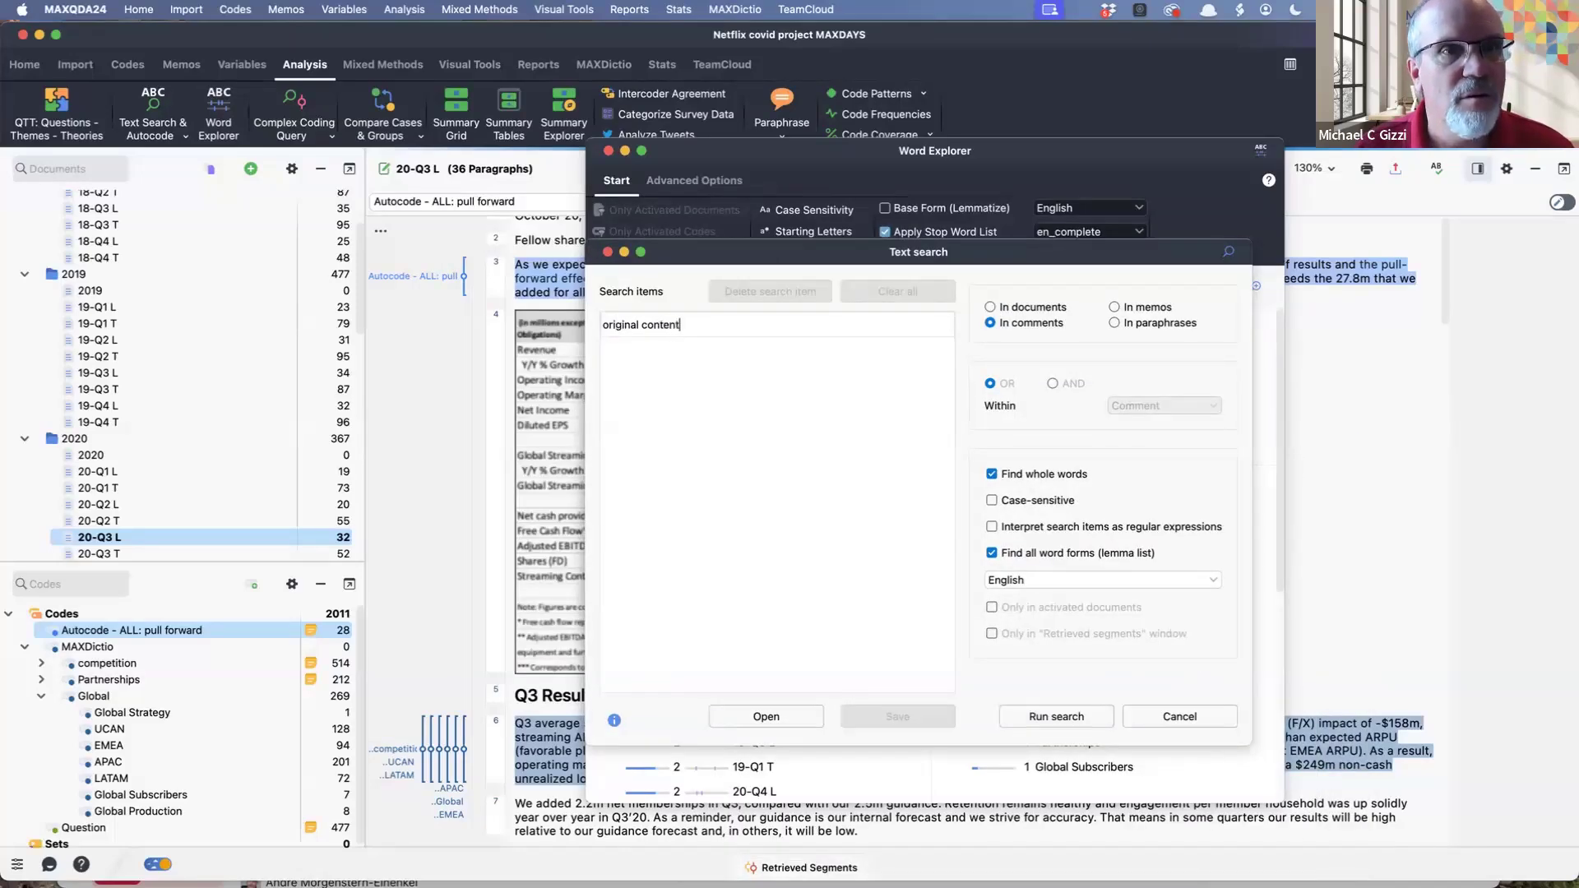
Step: Run the comment search, view the first commented segment from 18-Q1 L in its document and close the Coded Segments list
{"action": "left_click", "coordinate": [1048, 716]}
{"action": "left_click", "coordinate": [925, 594]}
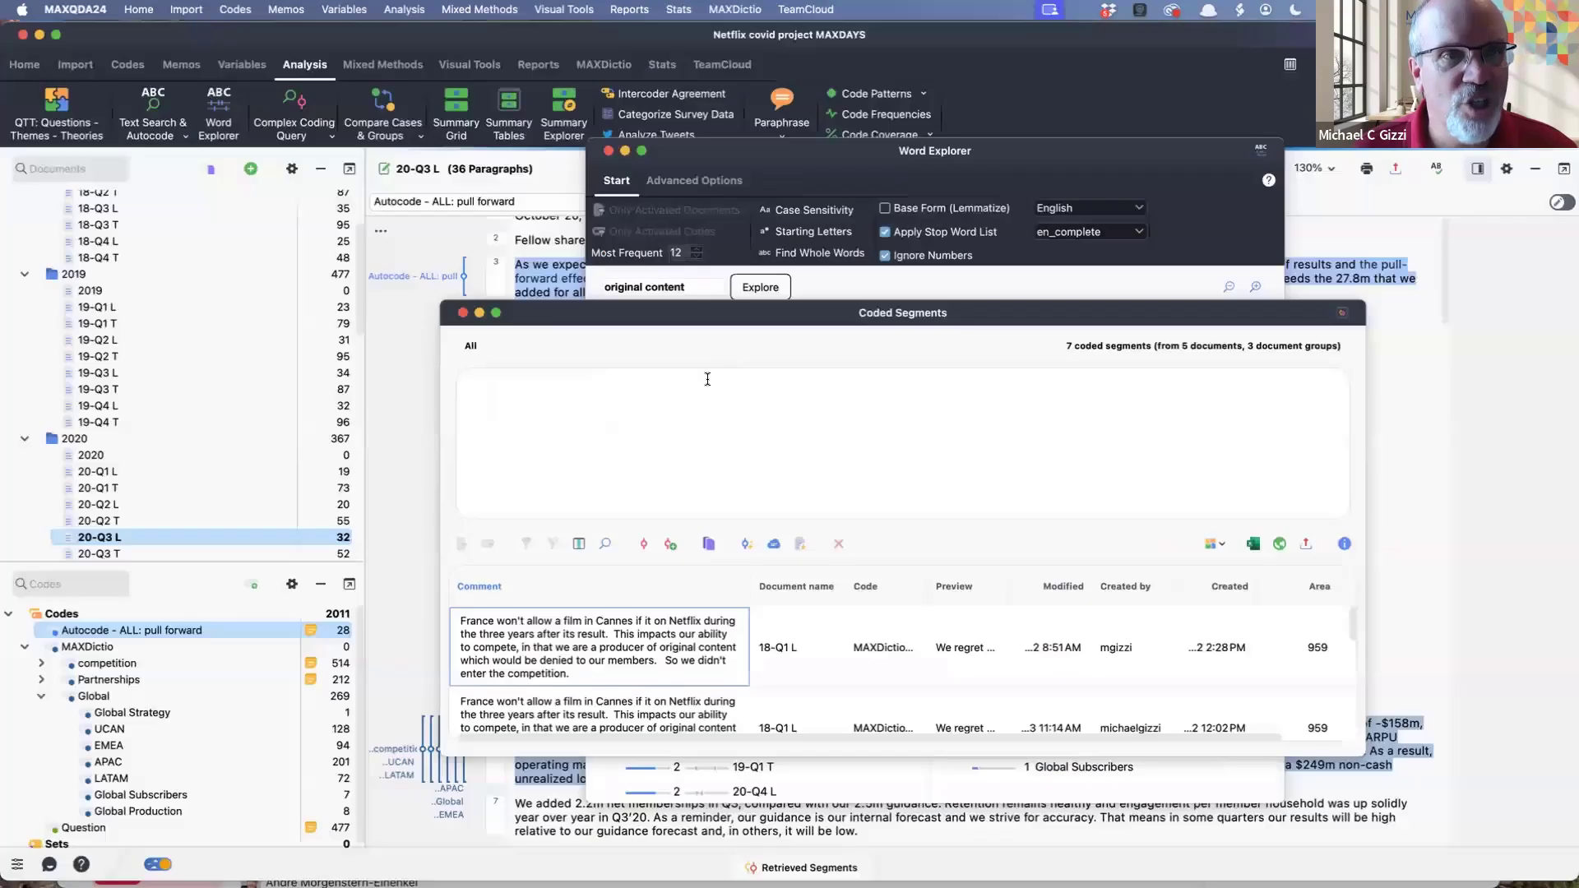
{"action": "left_click", "coordinate": [622, 653]}
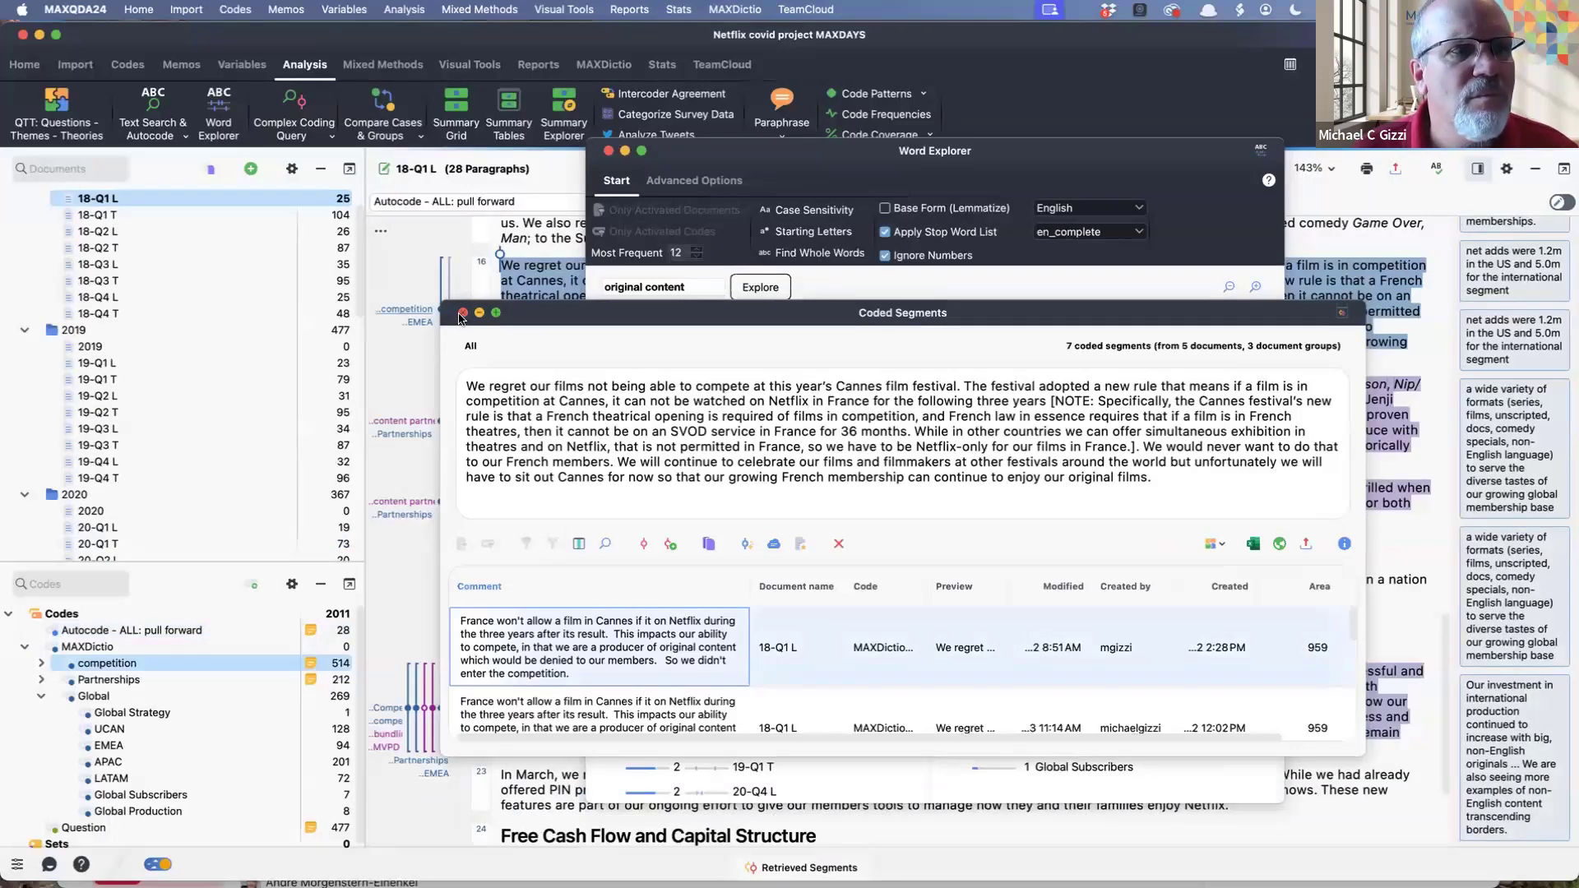
{"action": "left_click", "coordinate": [461, 314]}
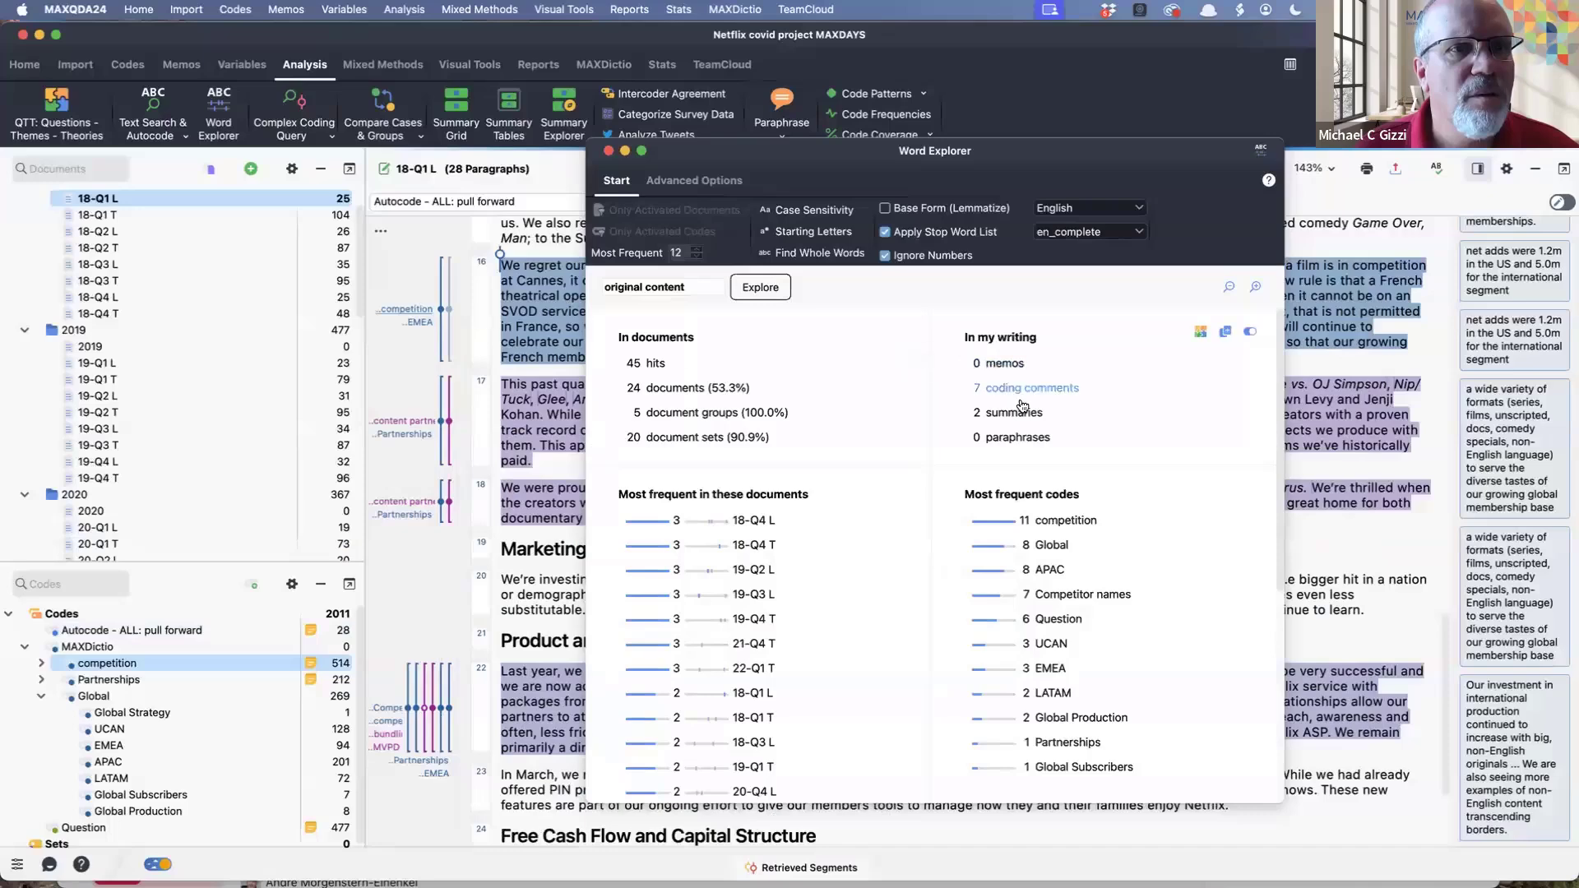
Step: Close Word Explorer and rerun the text search for "original content" in comments
{"action": "left_click", "coordinate": [609, 151]}
{"action": "left_click", "coordinate": [153, 103]}
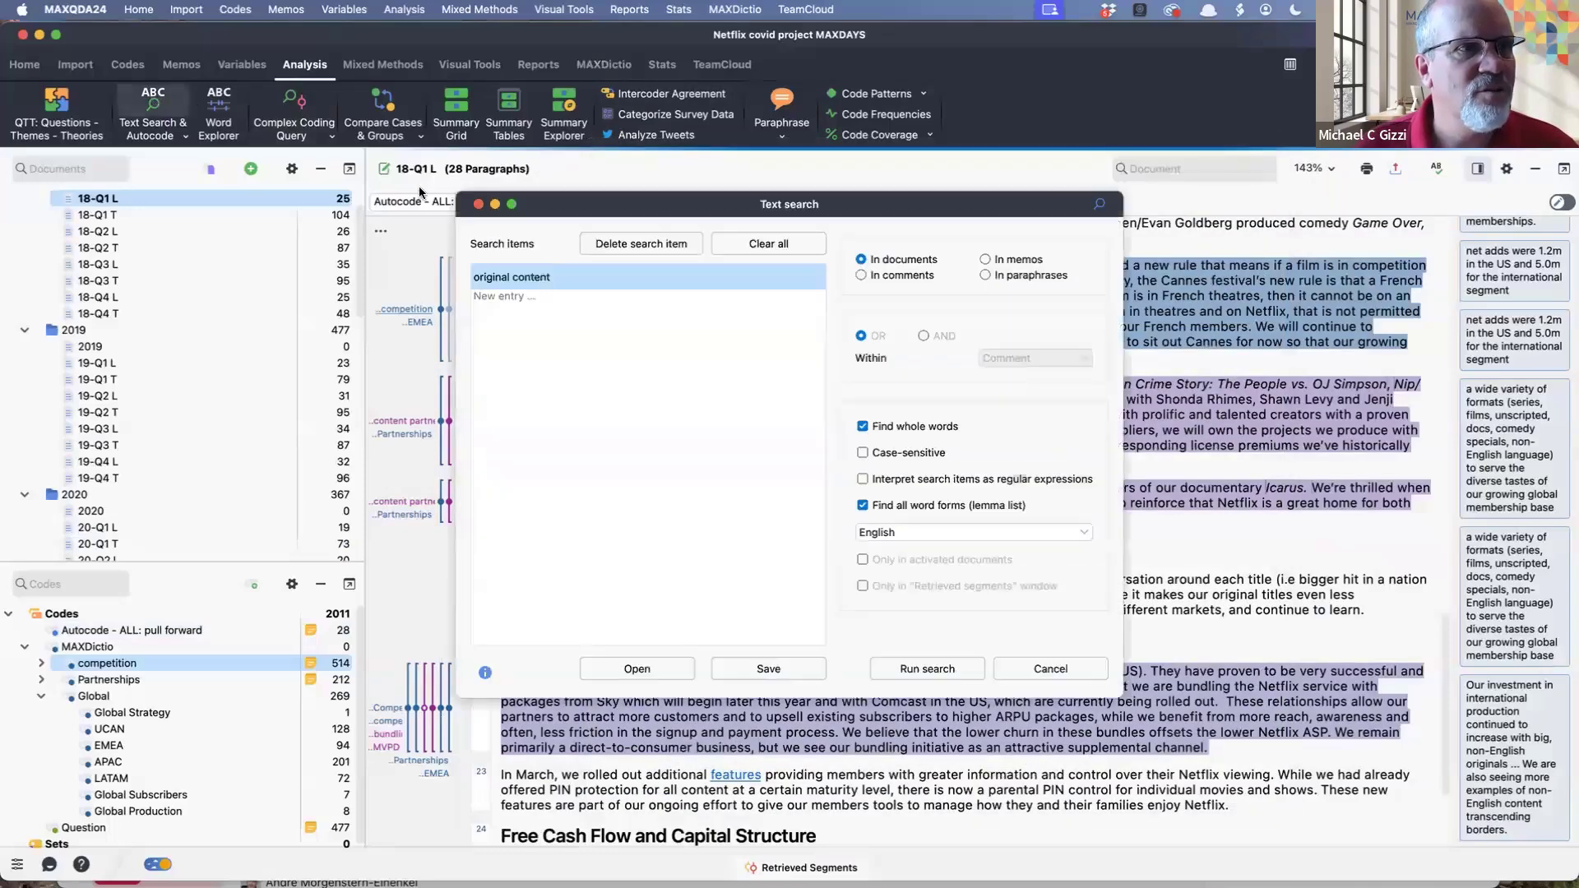
{"action": "left_click", "coordinate": [860, 275]}
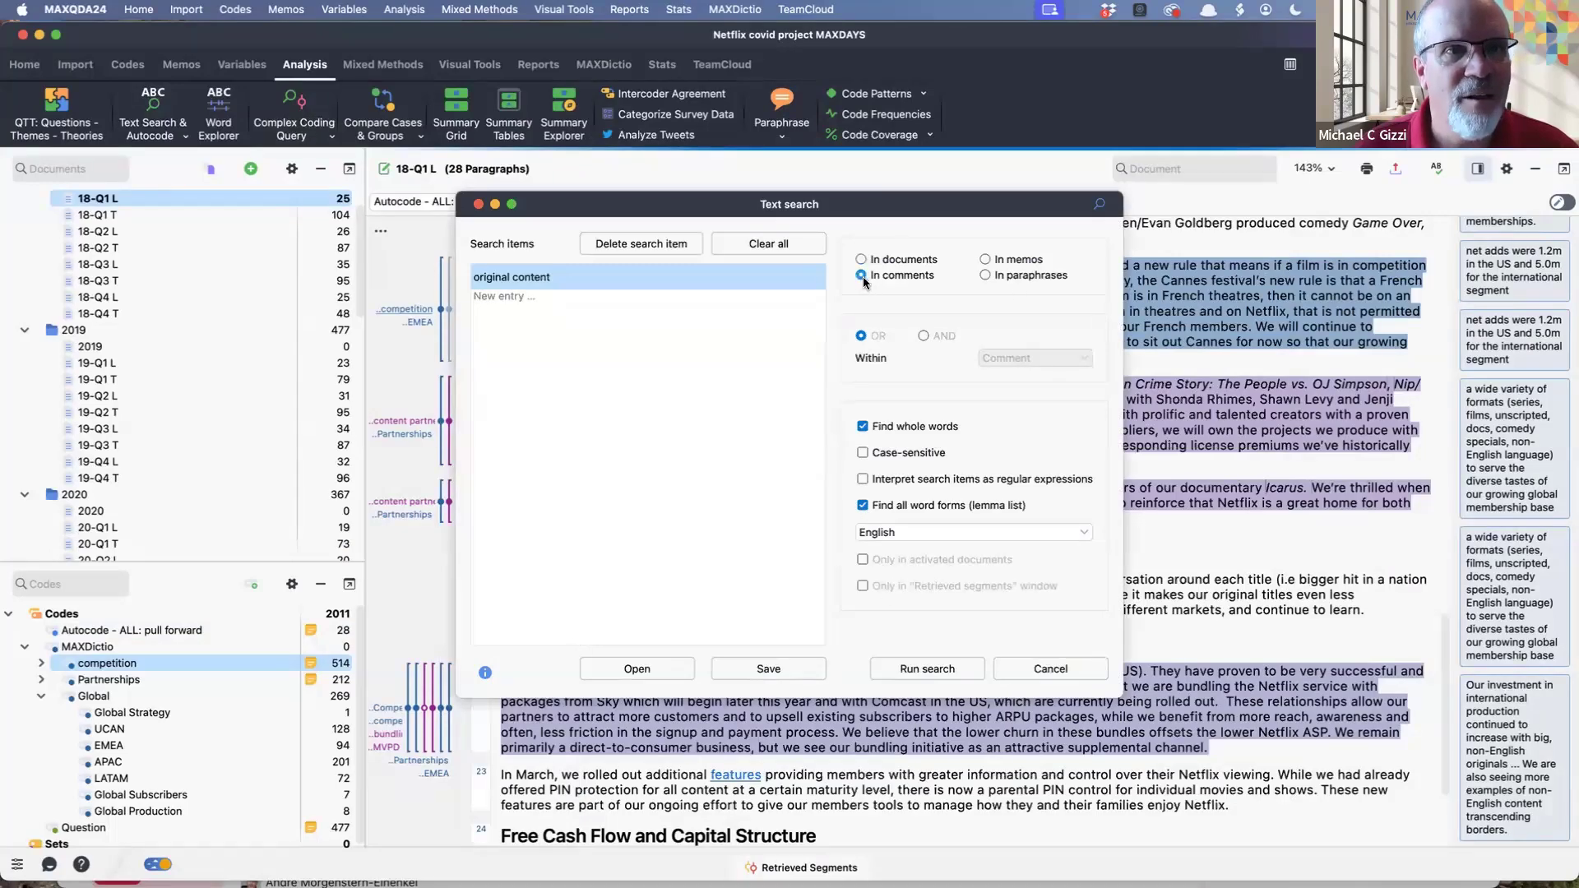
{"action": "left_click", "coordinate": [930, 673]}
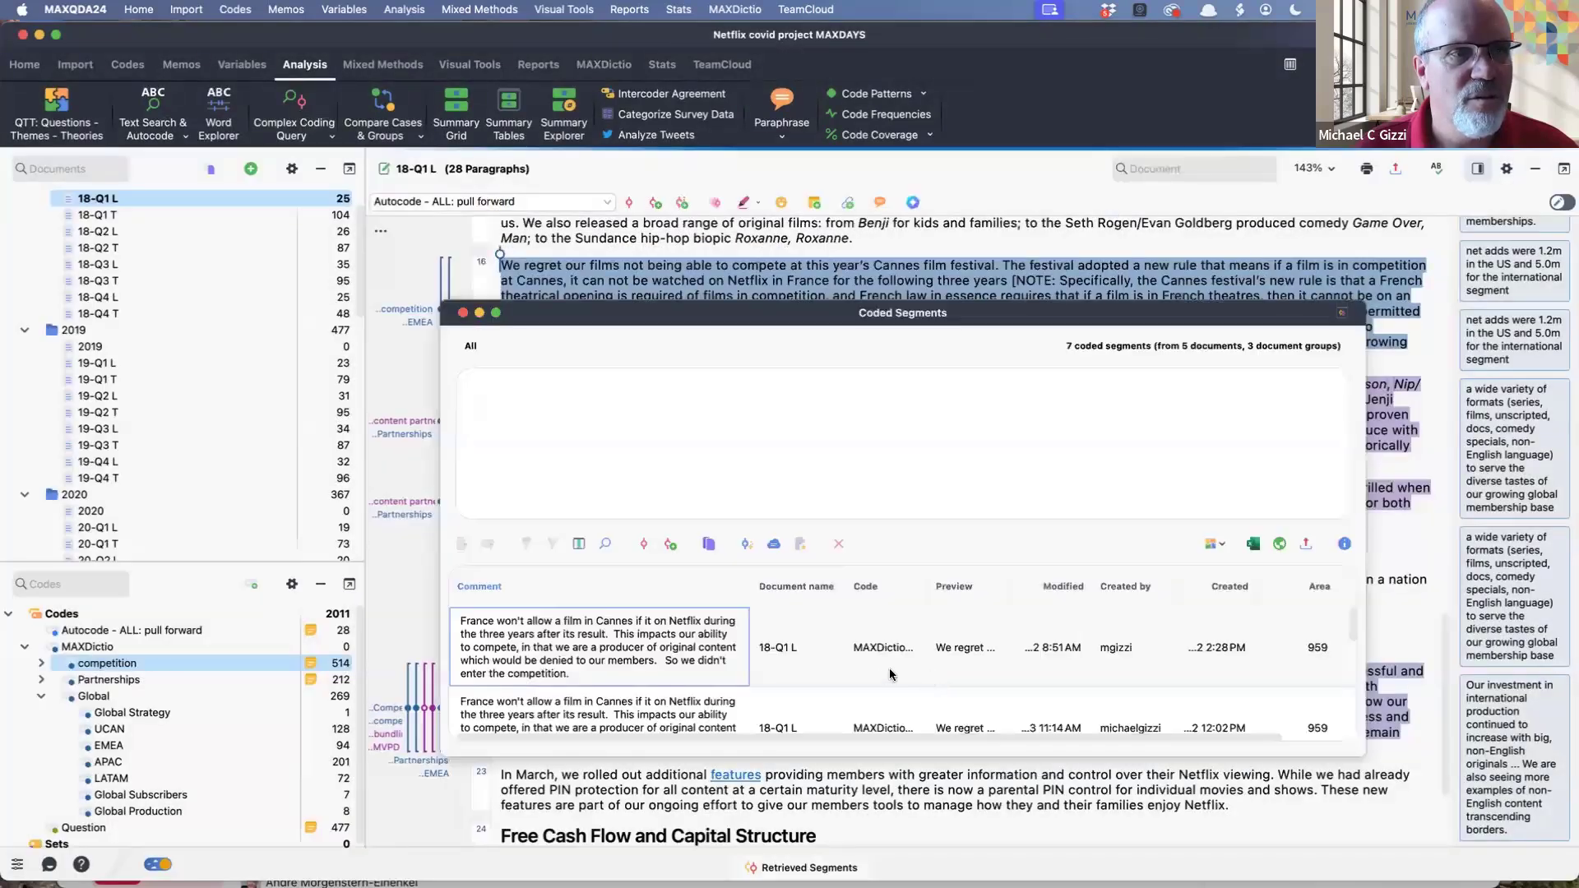
Step: Look through the commented segments in the Coded Segments list and close it
{"action": "scroll", "coordinate": [965, 647], "scroll_direction": "down", "scroll_amount": 5}
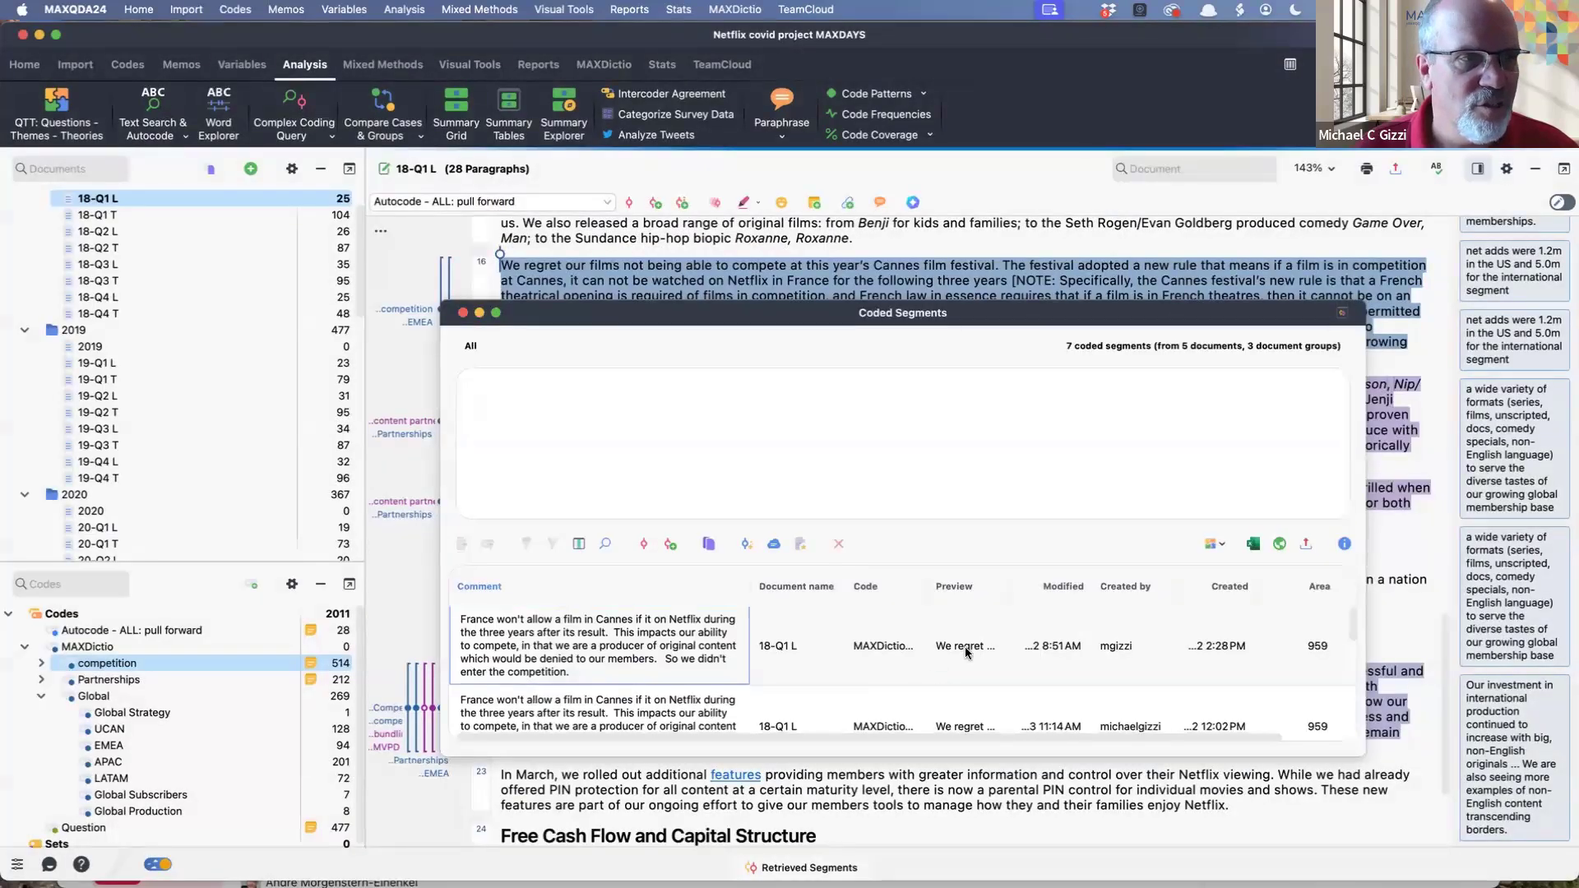
{"action": "scroll", "coordinate": [966, 653], "scroll_direction": "up", "scroll_amount": 5}
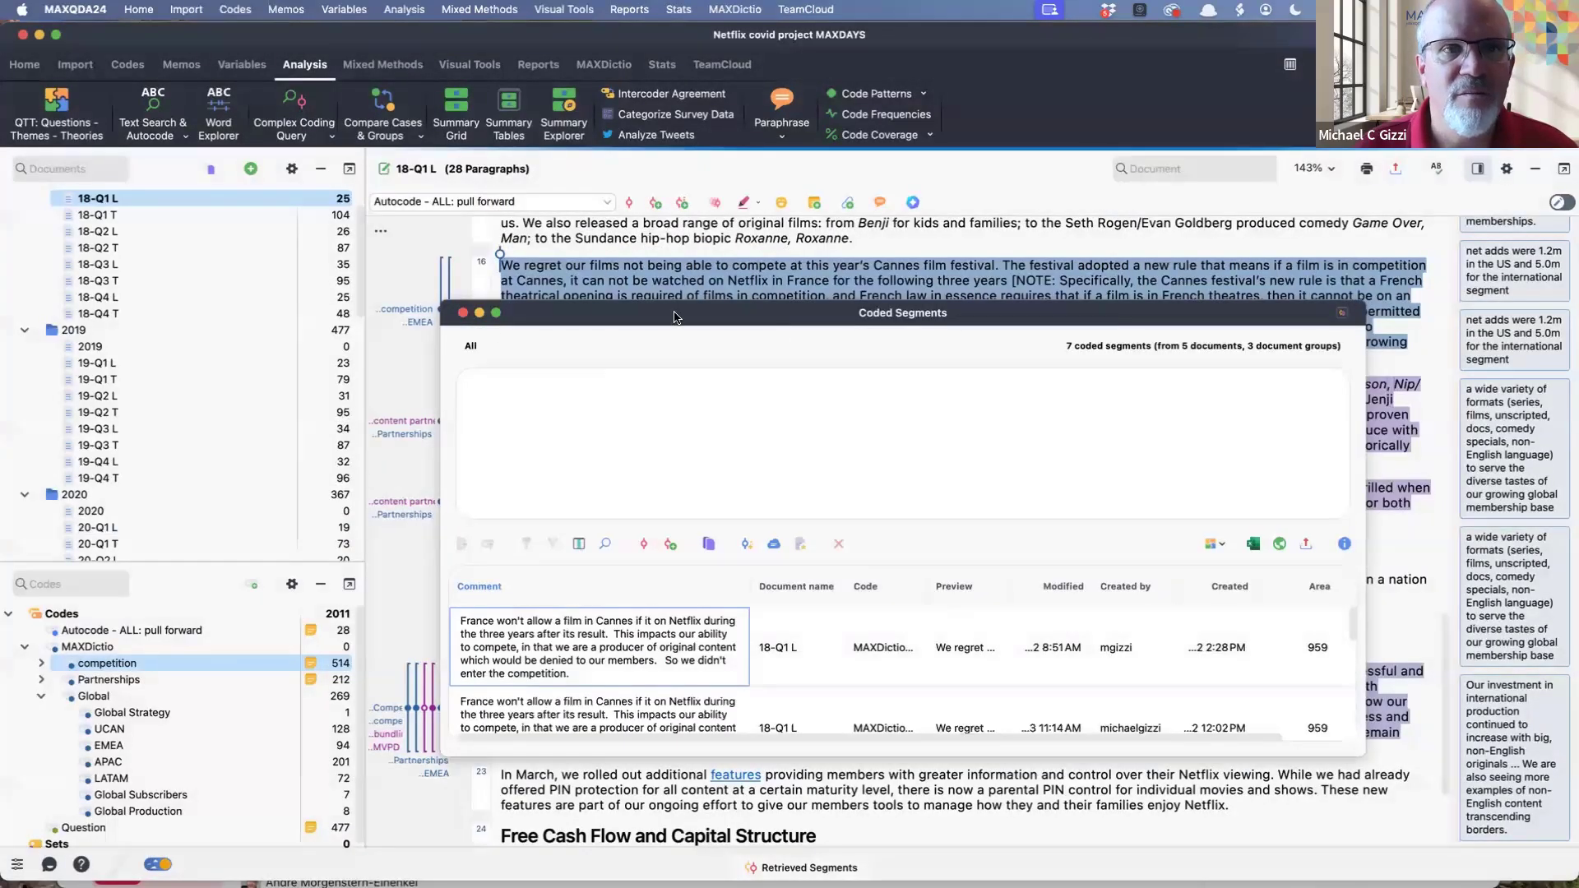
{"action": "left_click", "coordinate": [463, 313]}
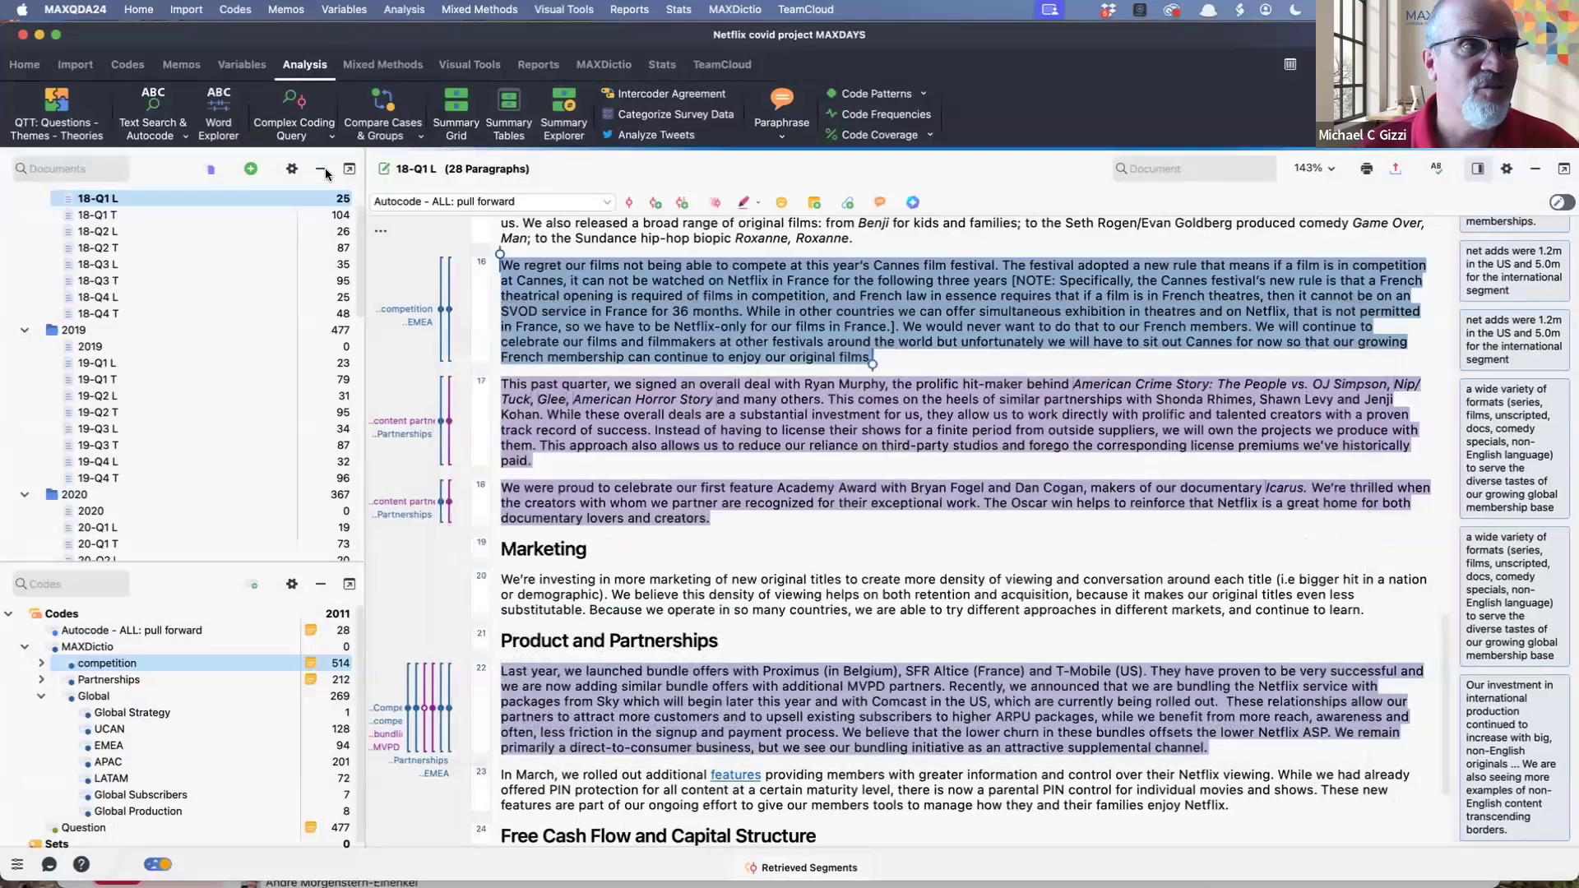
Step: Explore the phrase "original content" in a fresh Word Explorer window
{"action": "left_click", "coordinate": [219, 107]}
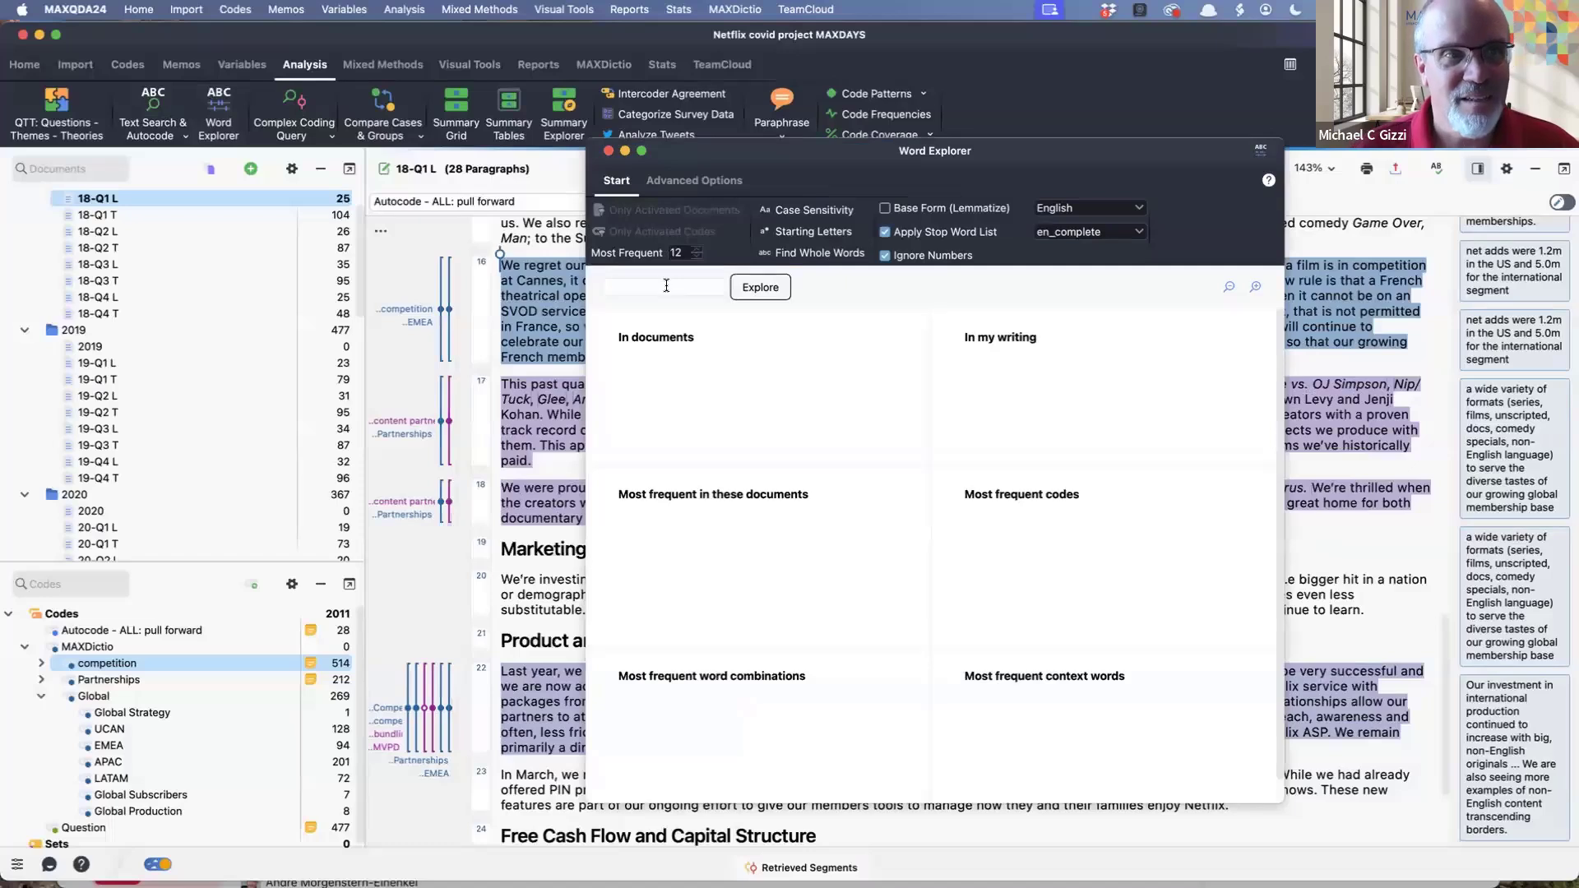
{"action": "type", "text": "content"}
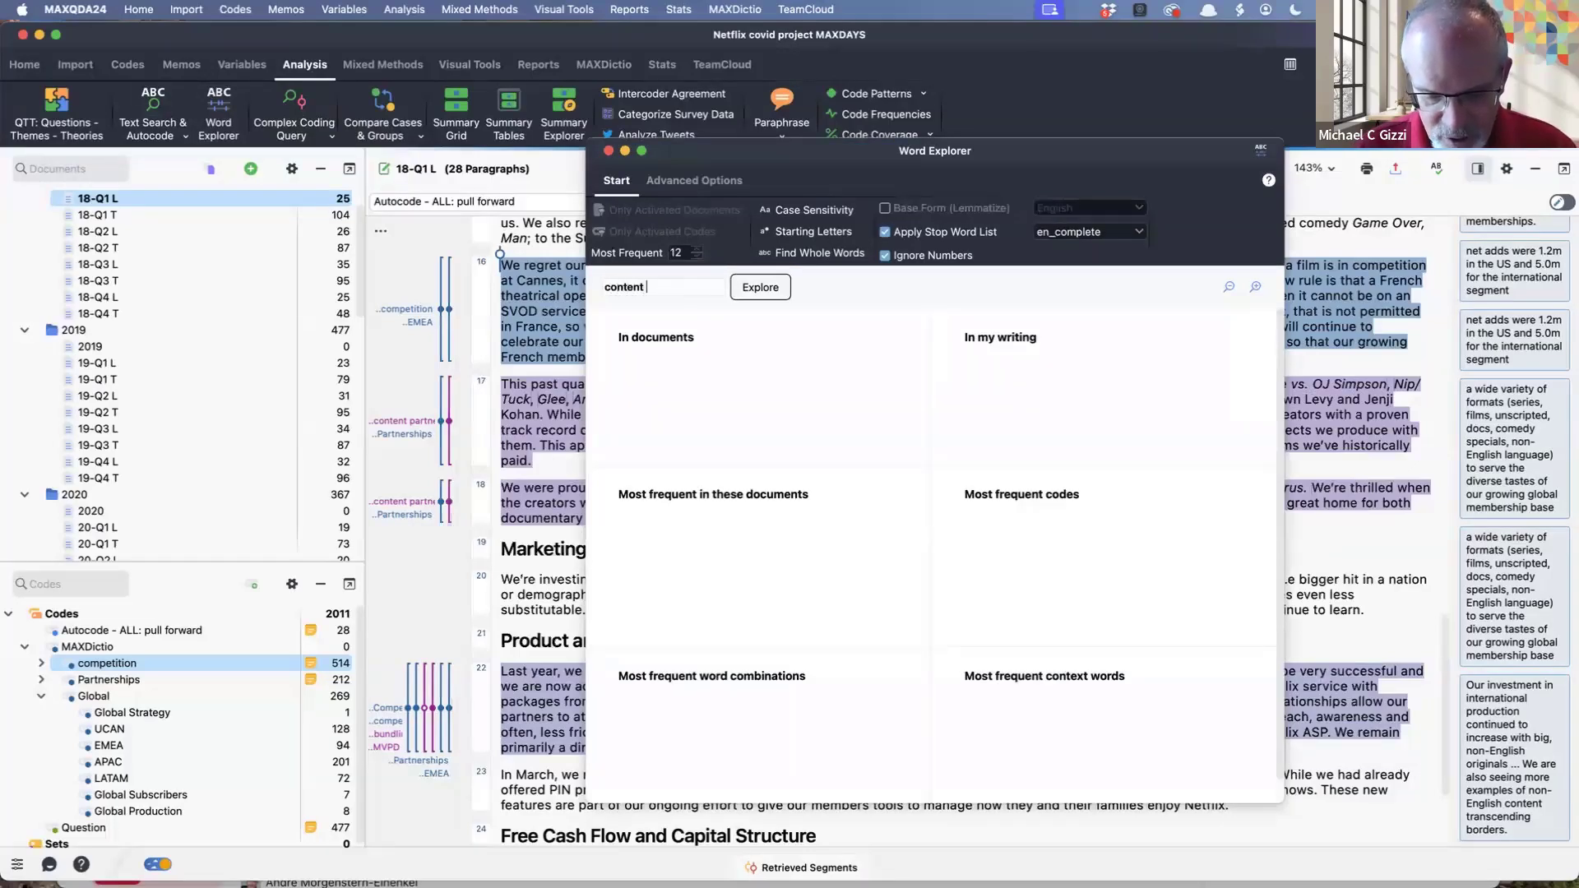
{"action": "key", "text": "BackSpace"}
{"action": "key", "text": "BackSpace"}
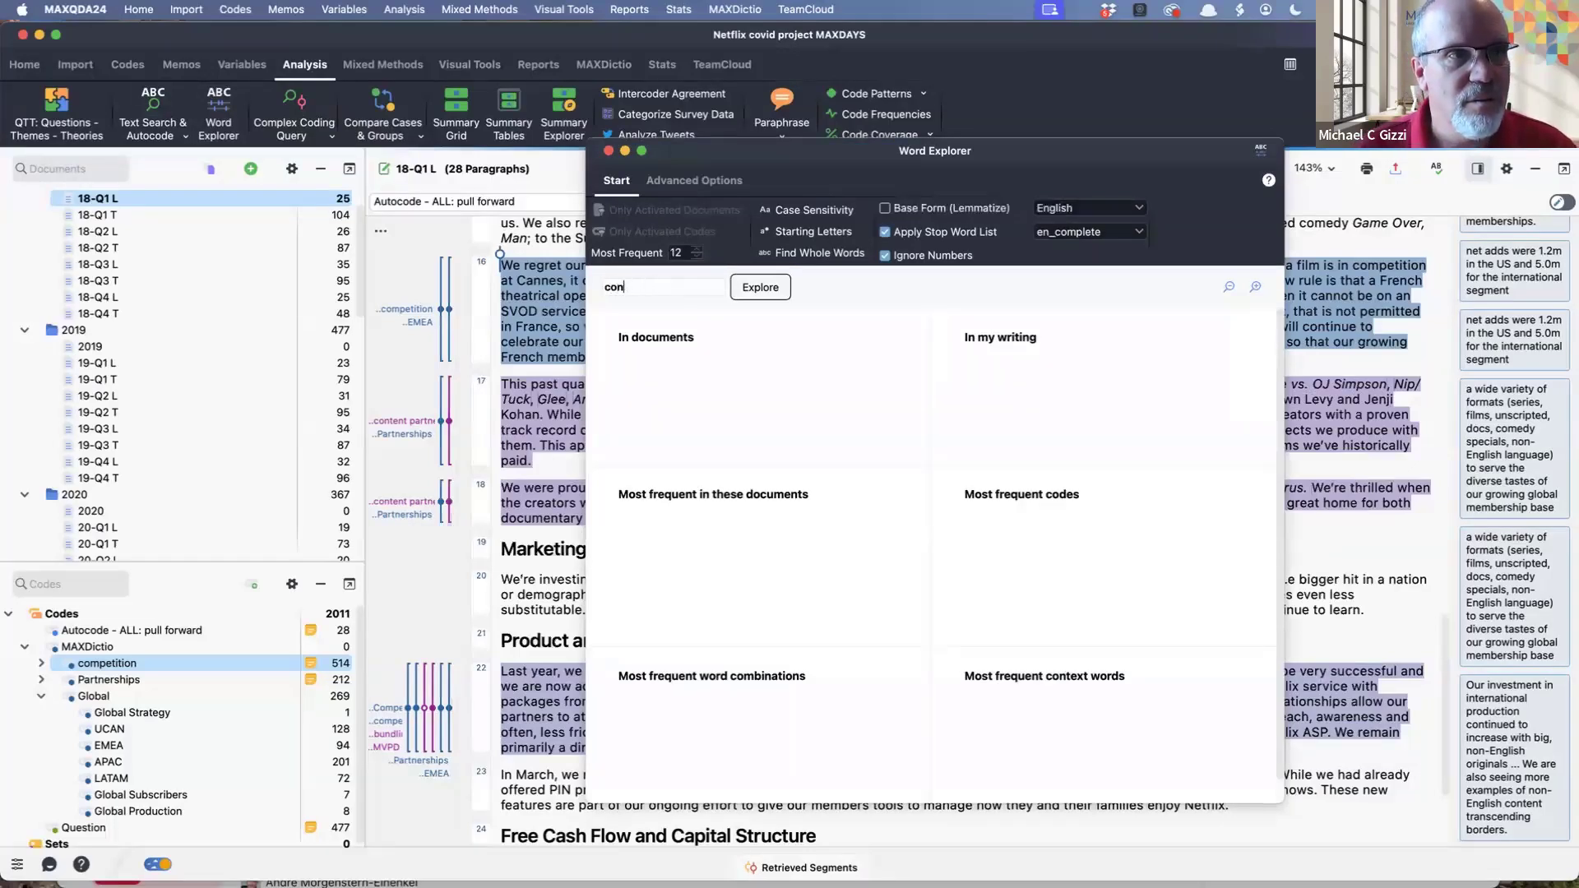
{"action": "key", "text": "BackSpace"}
{"action": "key", "text": "BackSpace"}
{"action": "key", "text": "BackSpace"}
{"action": "type", "text": "original content"}
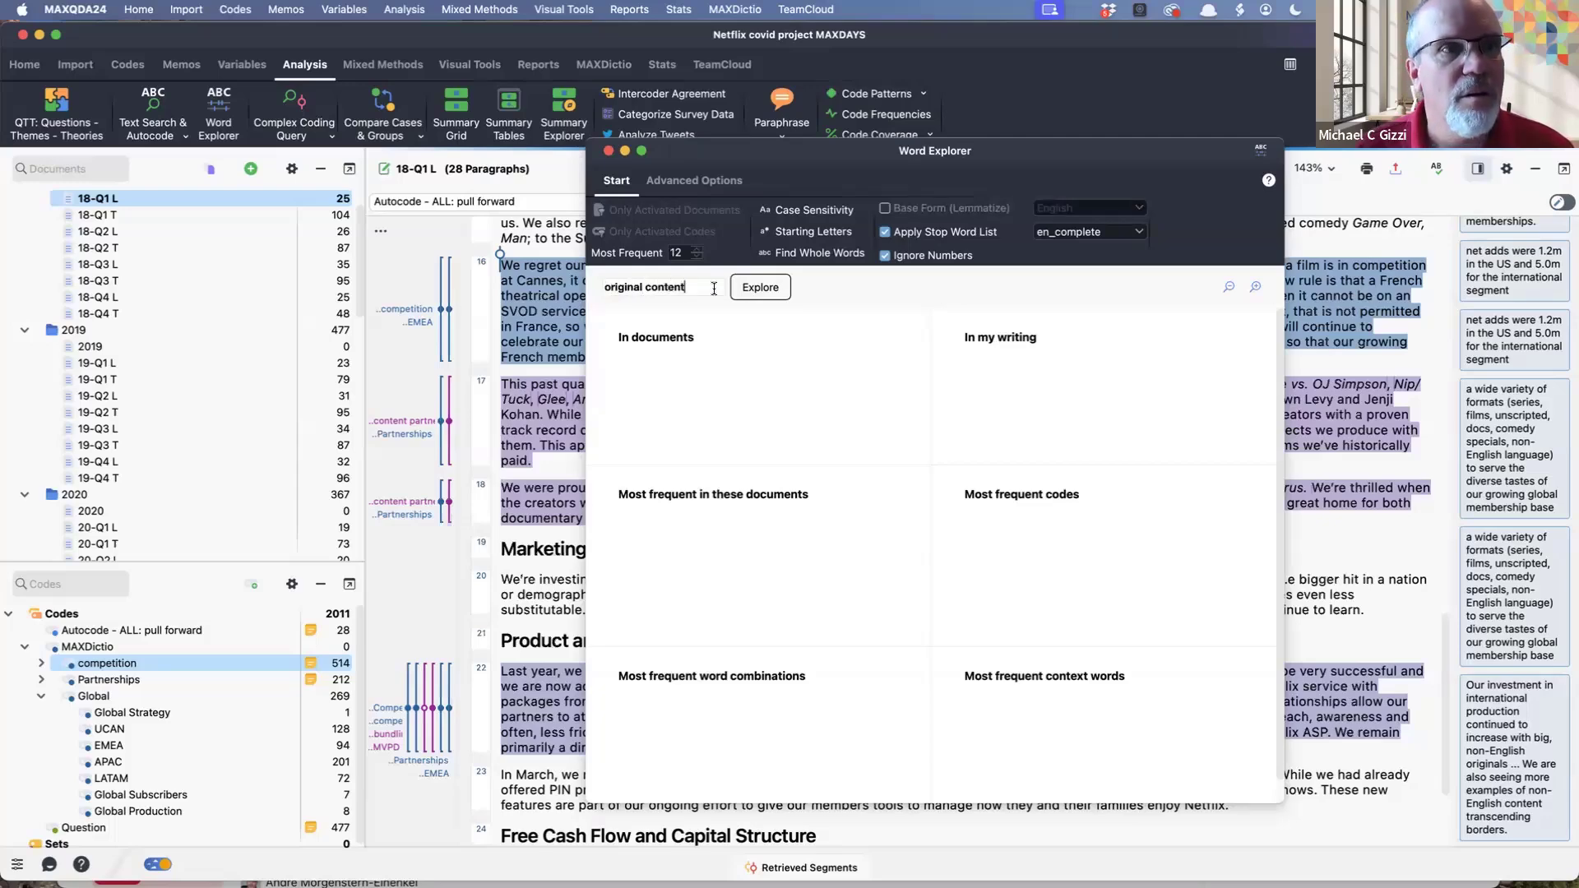
{"action": "left_click", "coordinate": [759, 288]}
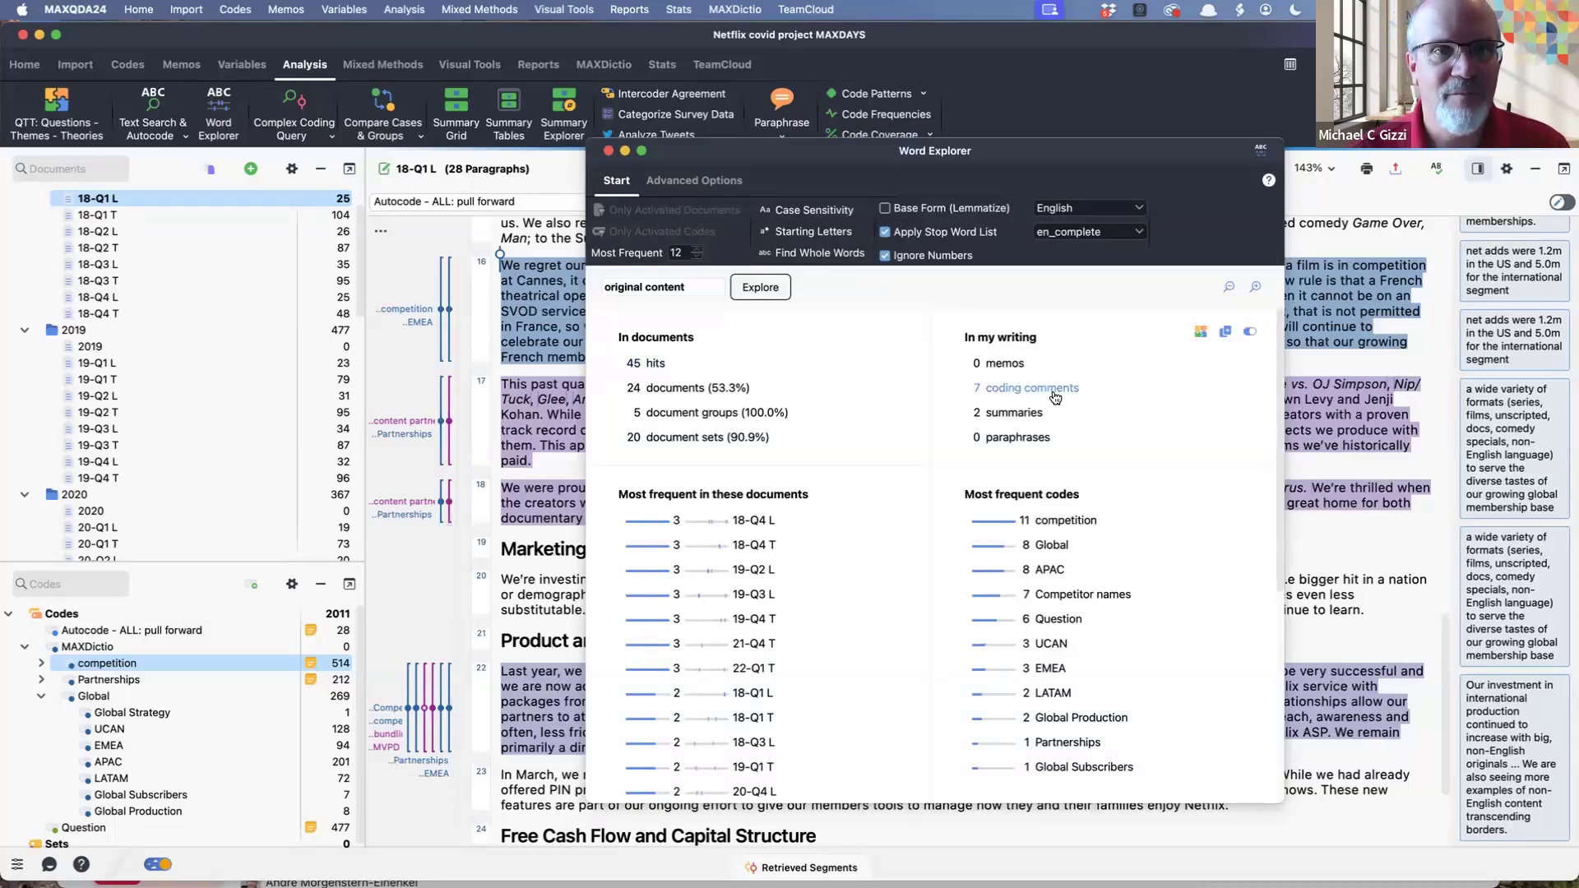
Step: View the summaries containing "original content", compare the two 18-Q1 T entries and their codes, and close the overview
{"action": "left_click", "coordinate": [1014, 414]}
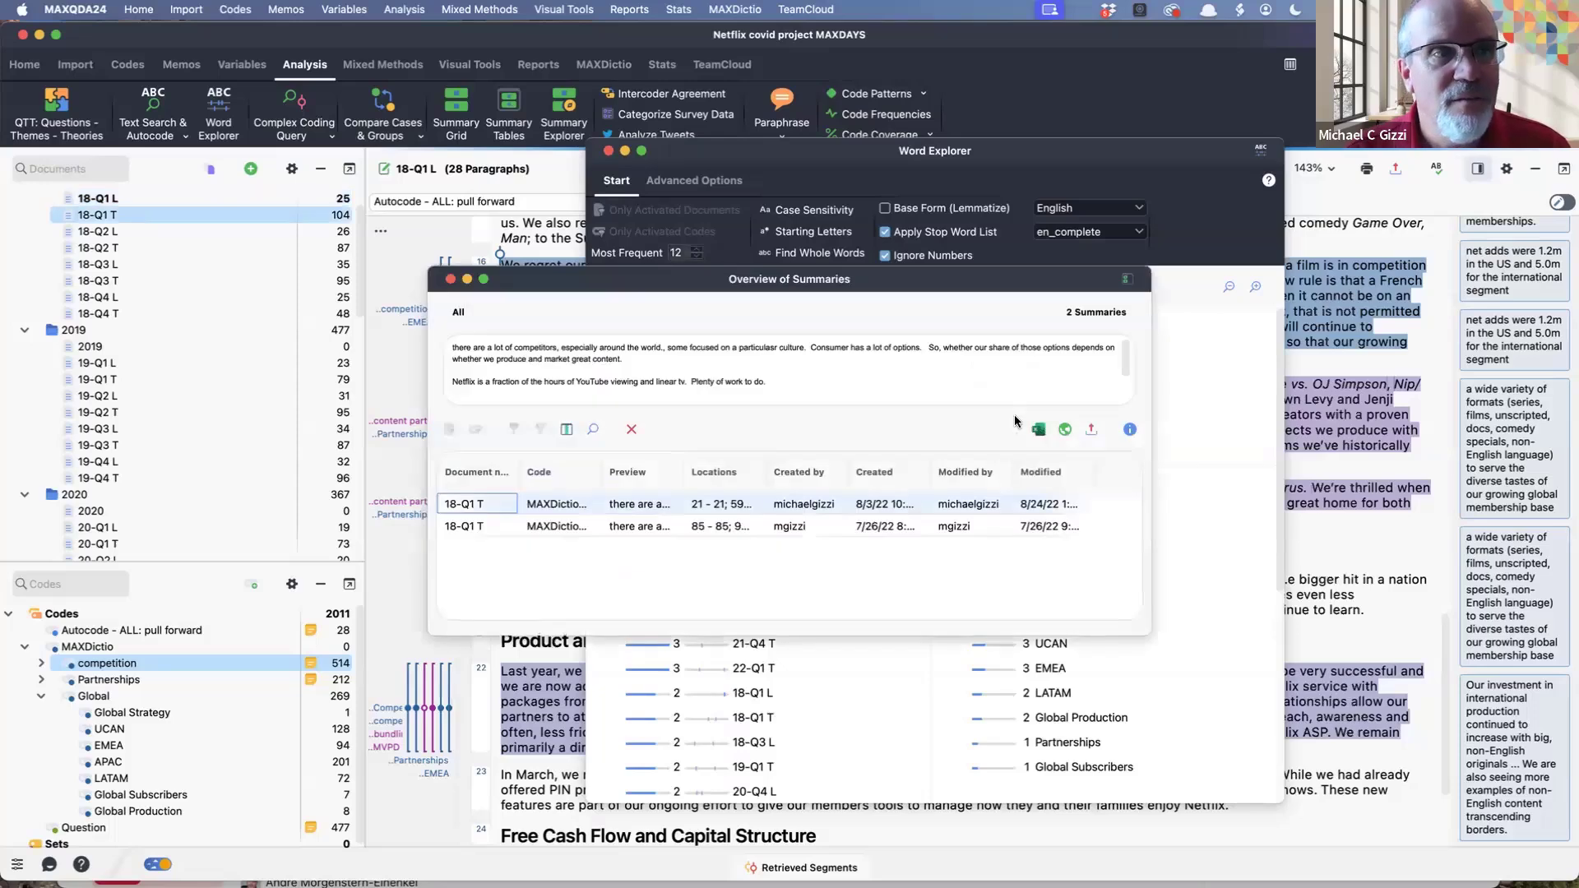
{"action": "left_click", "coordinate": [662, 505]}
{"action": "left_click", "coordinate": [659, 533]}
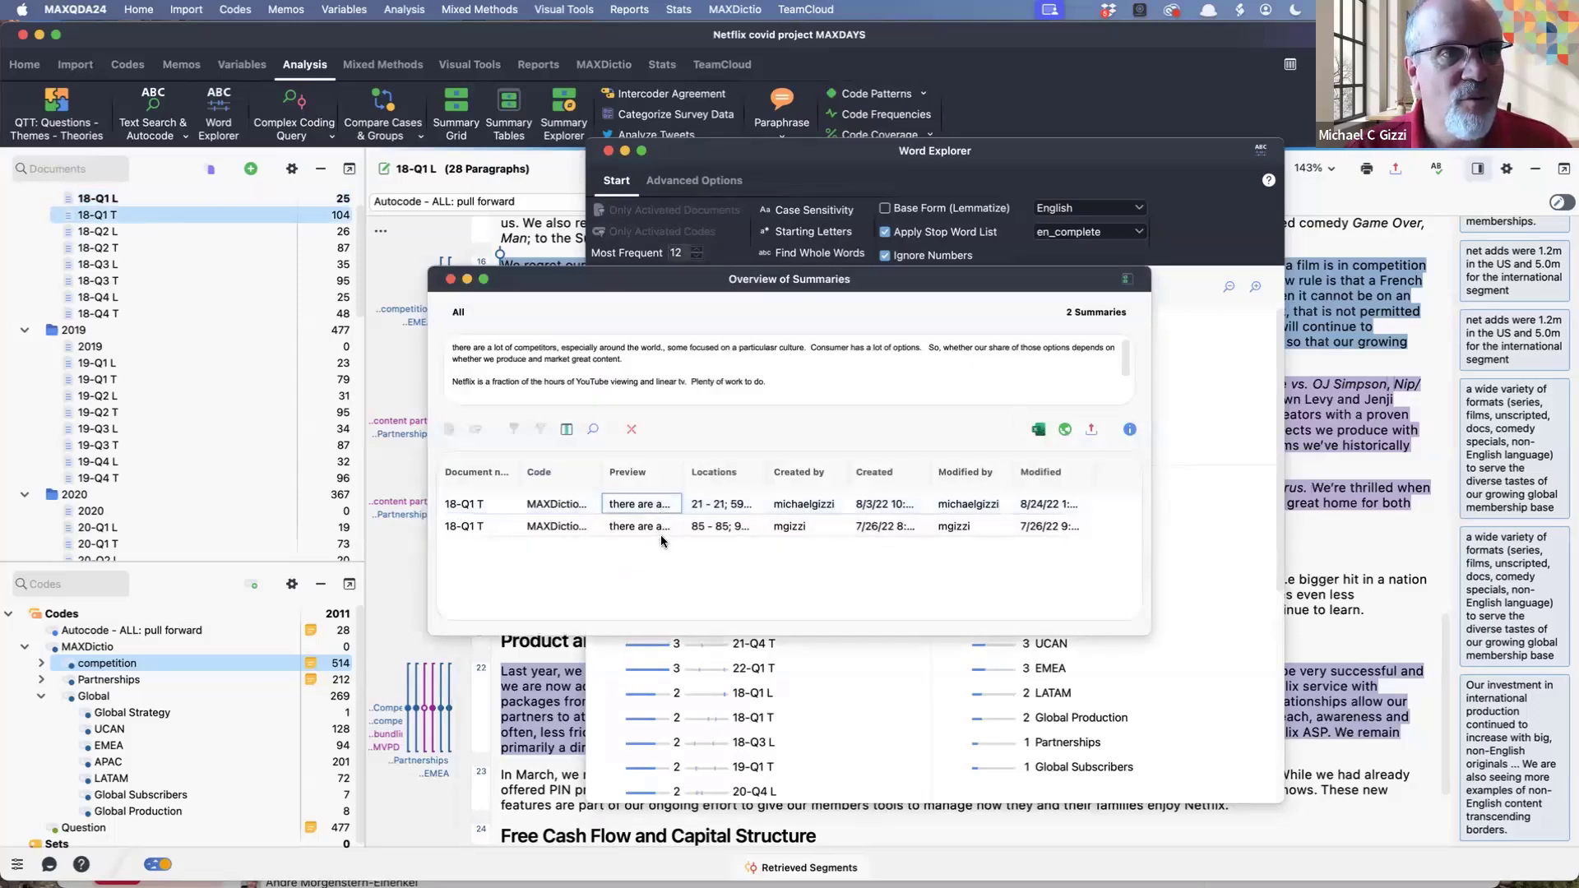
{"action": "left_click", "coordinate": [702, 505]}
{"action": "left_click", "coordinate": [727, 528]}
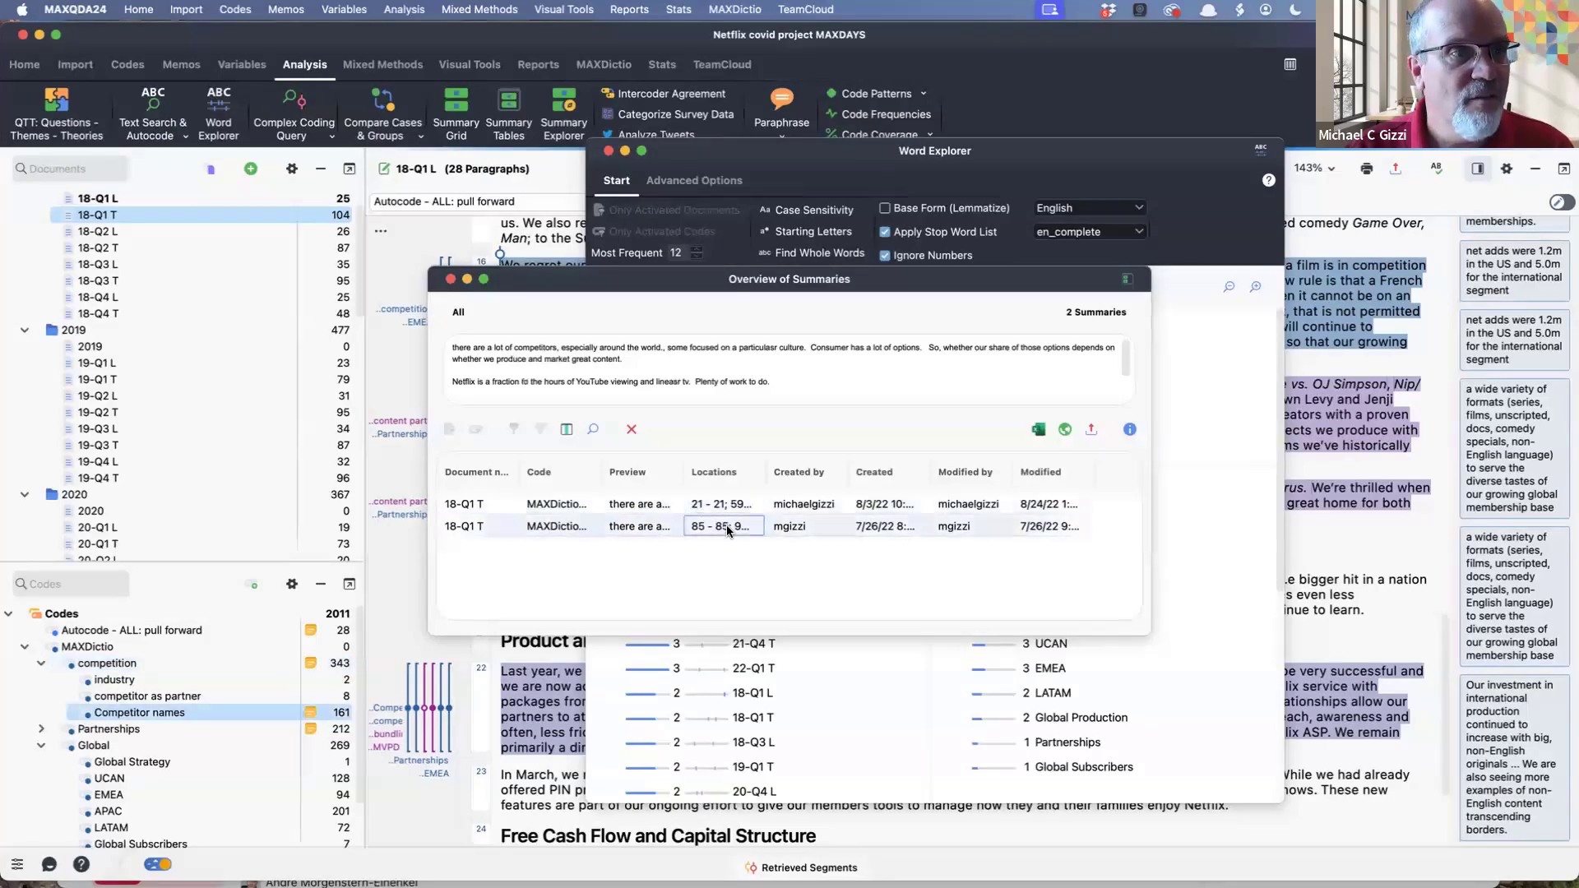
{"action": "left_click", "coordinate": [613, 505]}
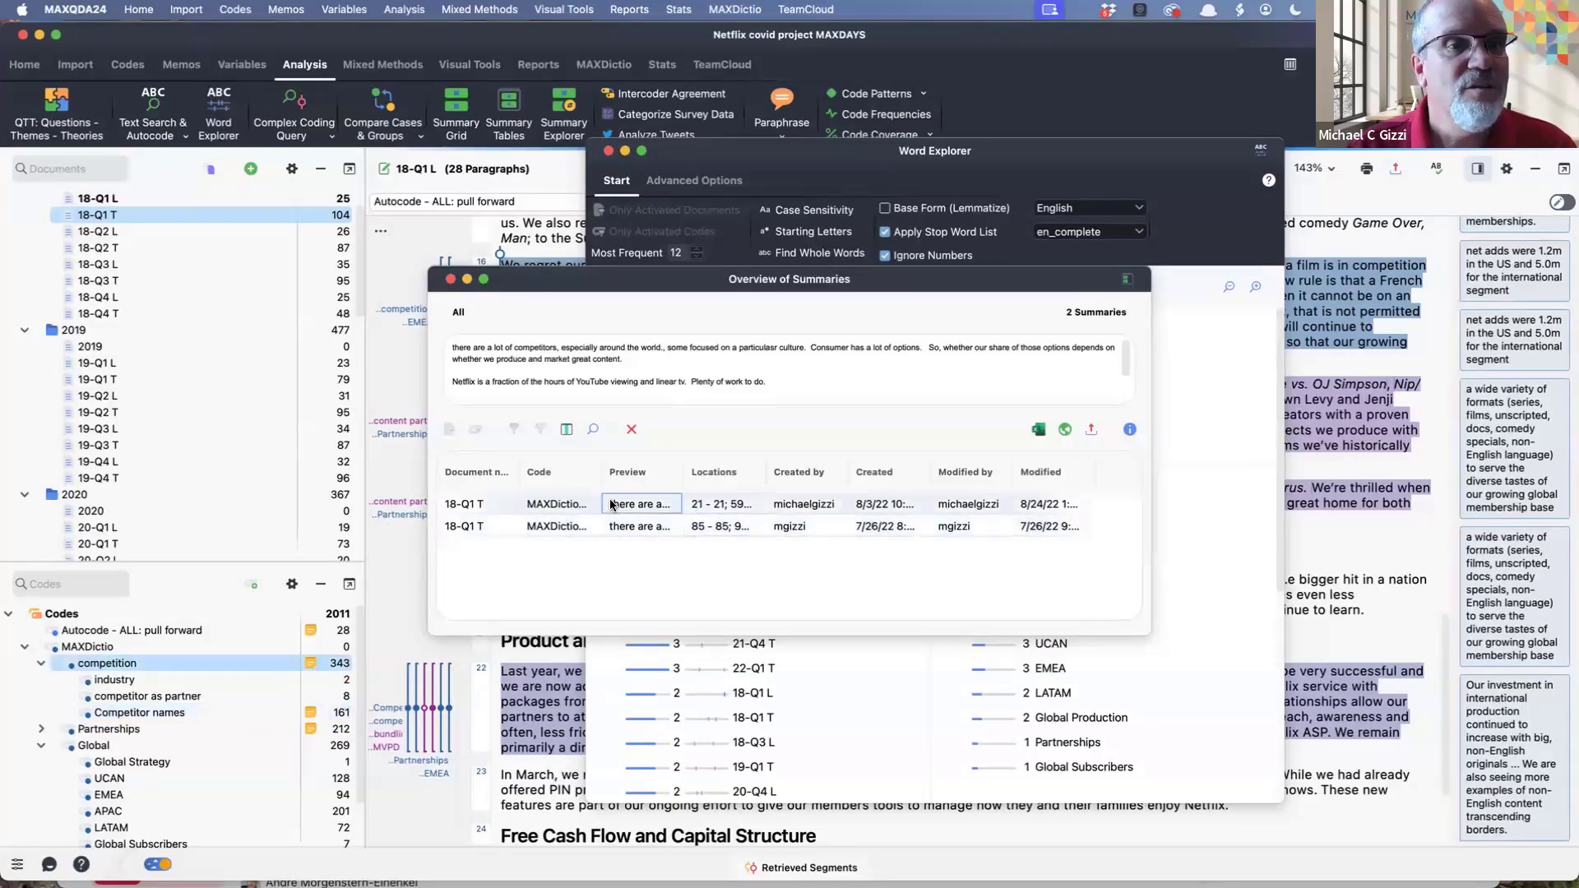
{"action": "left_click", "coordinate": [562, 504]}
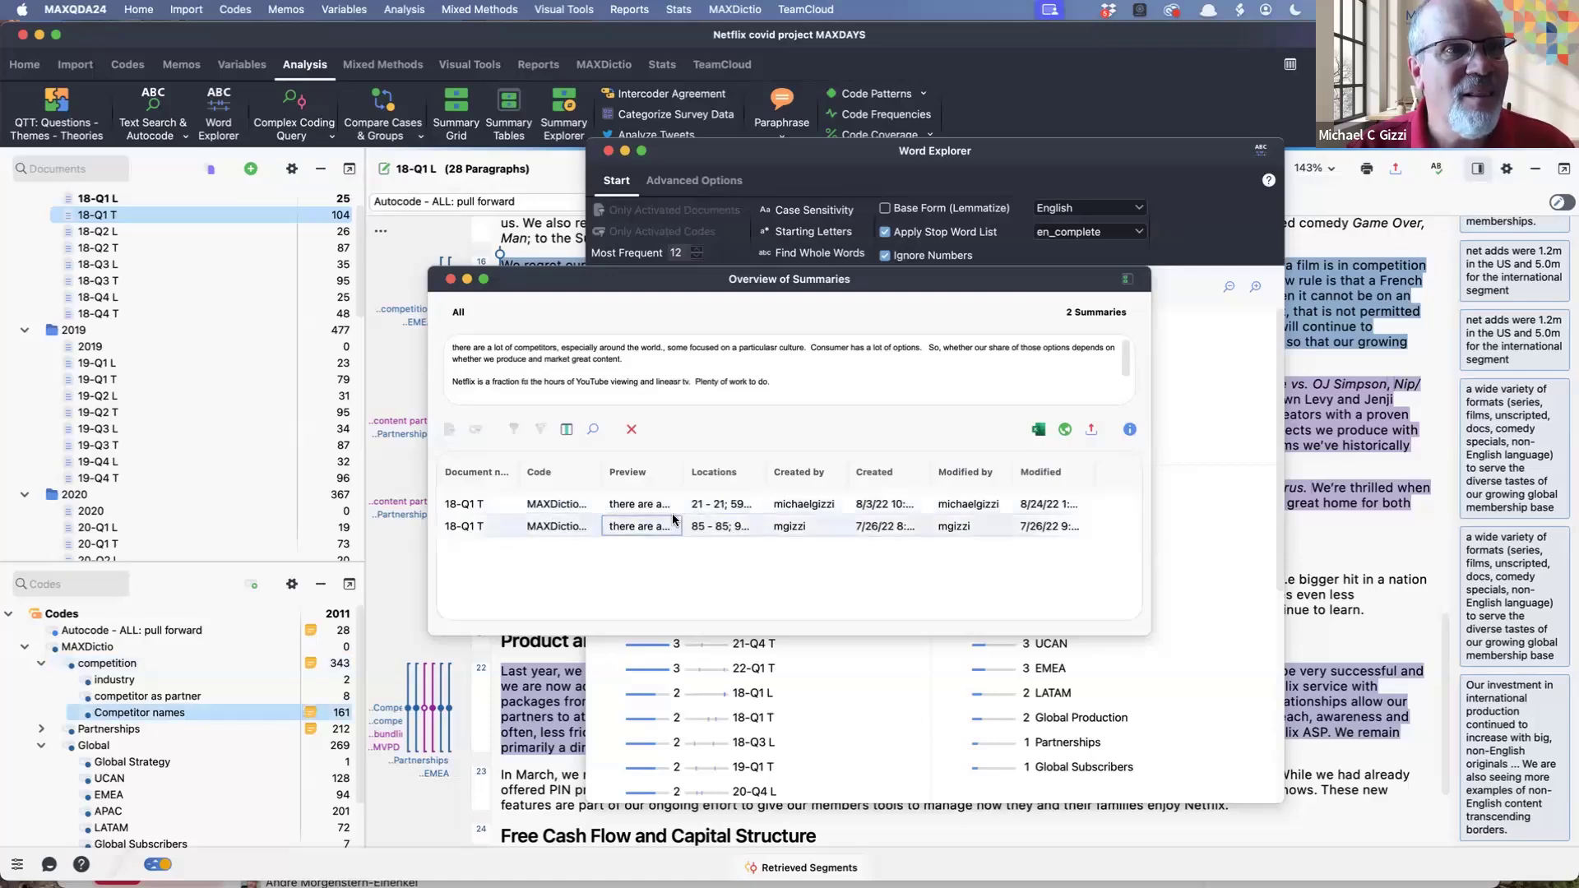
{"action": "left_click", "coordinate": [646, 502]}
{"action": "left_click", "coordinate": [649, 528]}
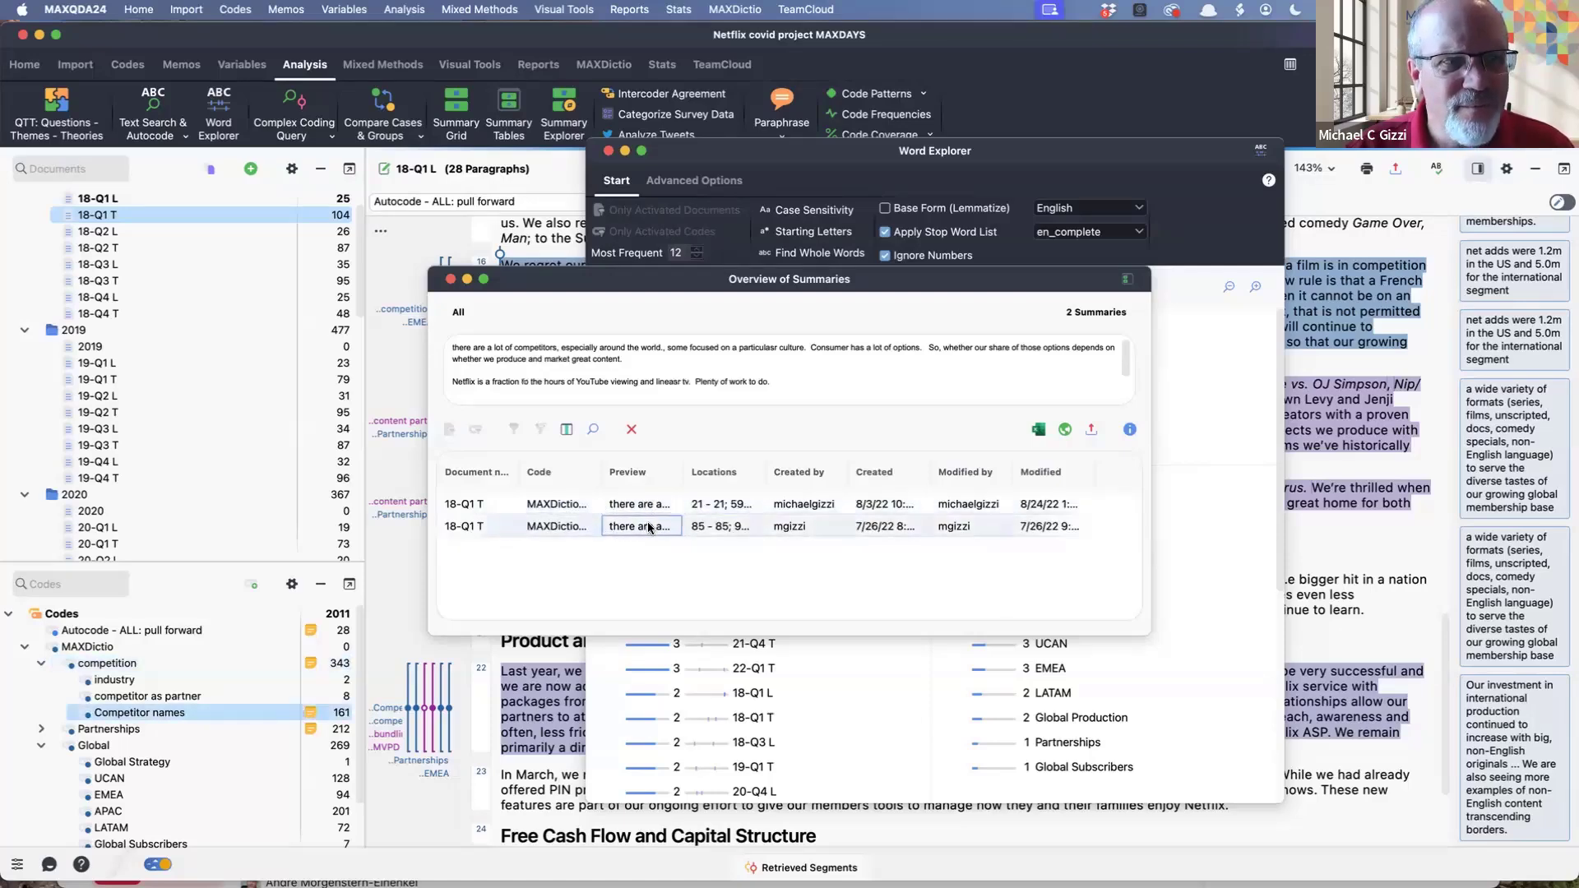
{"action": "left_click", "coordinate": [627, 500]}
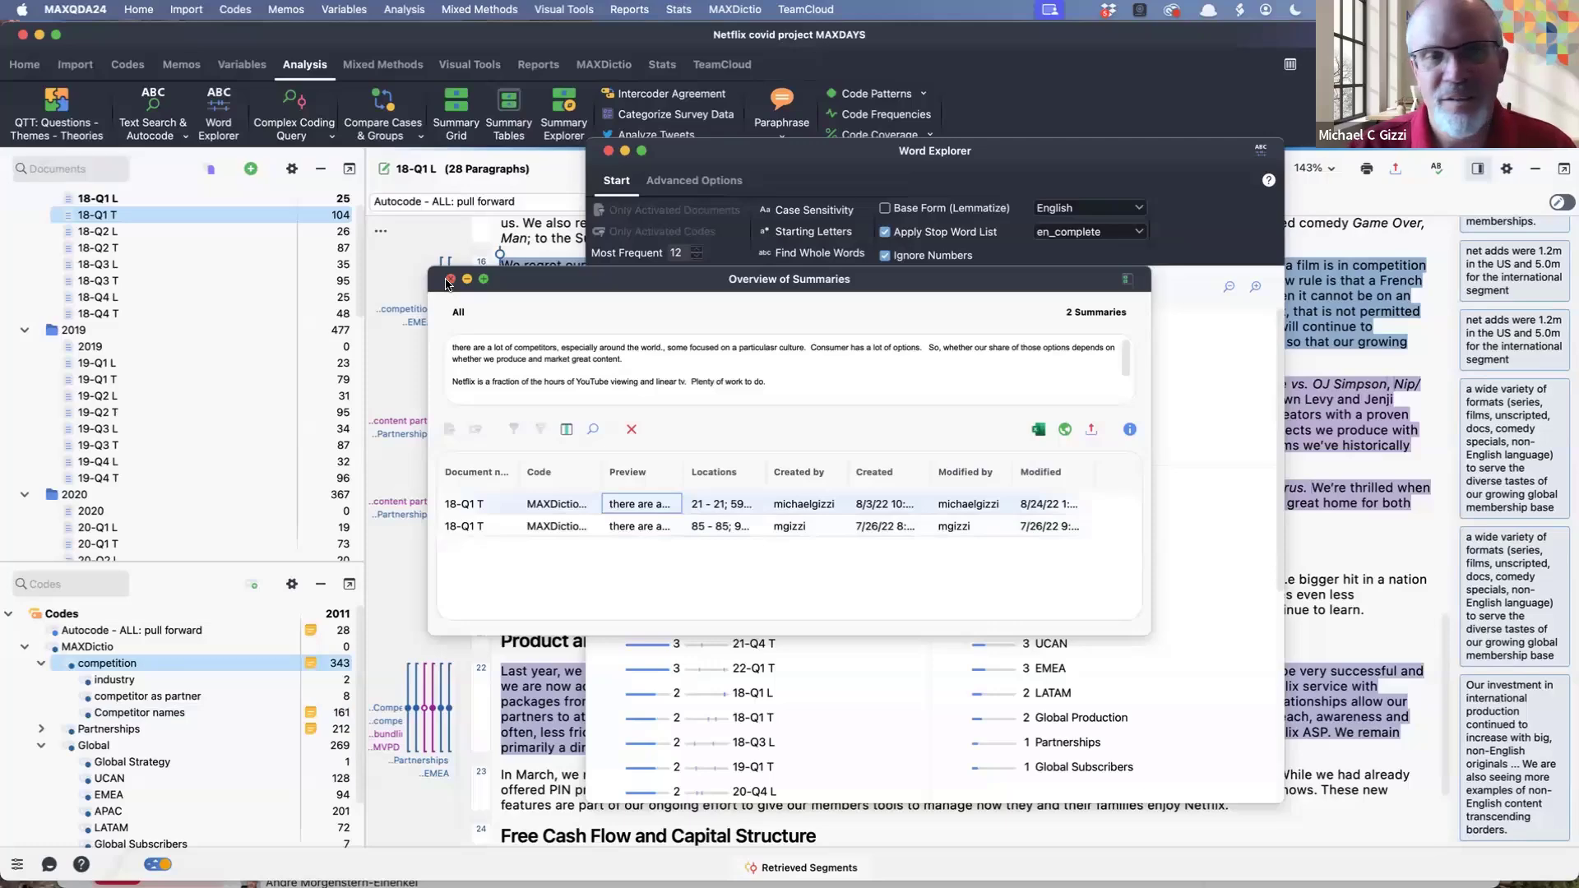
{"action": "left_click", "coordinate": [450, 280]}
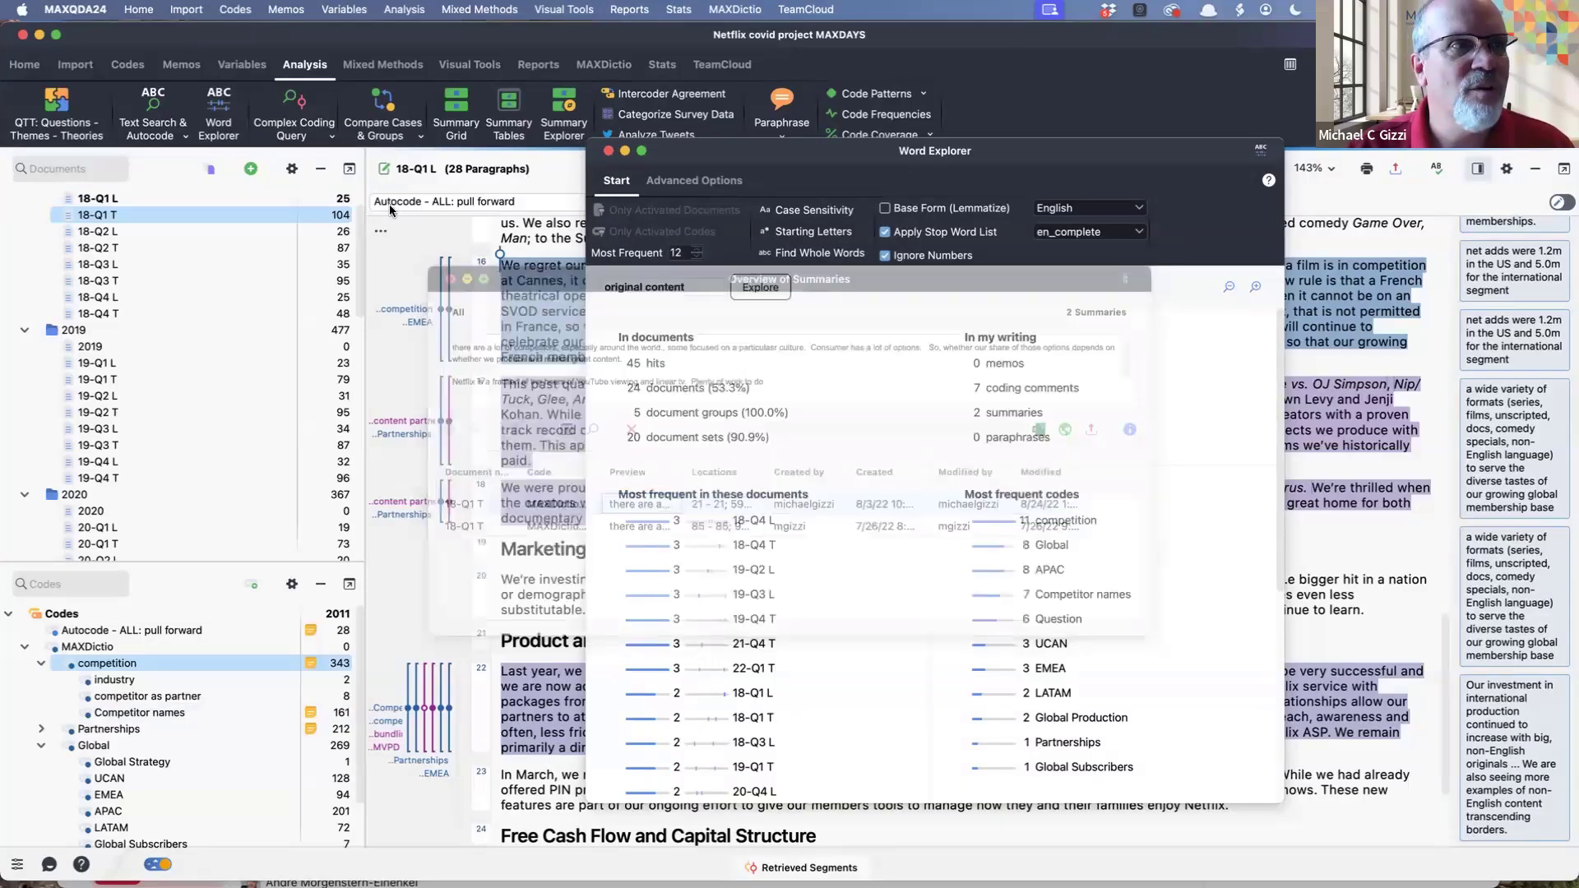
Step: Open the Summary Grid and view the "competition" nodes for 2018, 18-Q1 T and 19-Q1 T
{"action": "left_click", "coordinate": [440, 107]}
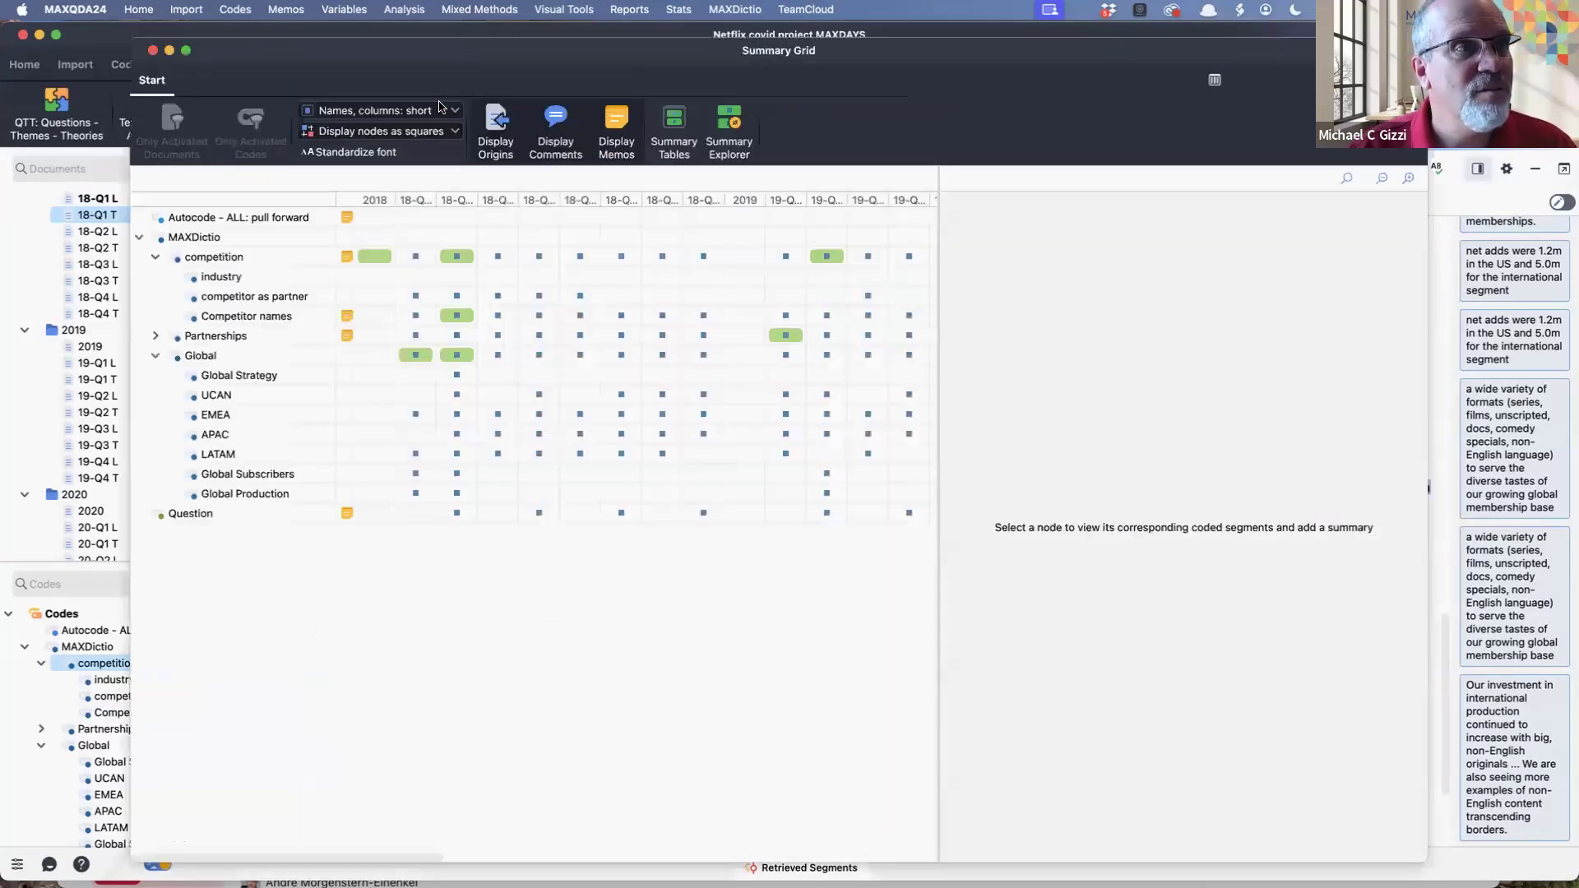
{"action": "left_click", "coordinate": [386, 260]}
{"action": "left_click", "coordinate": [465, 258]}
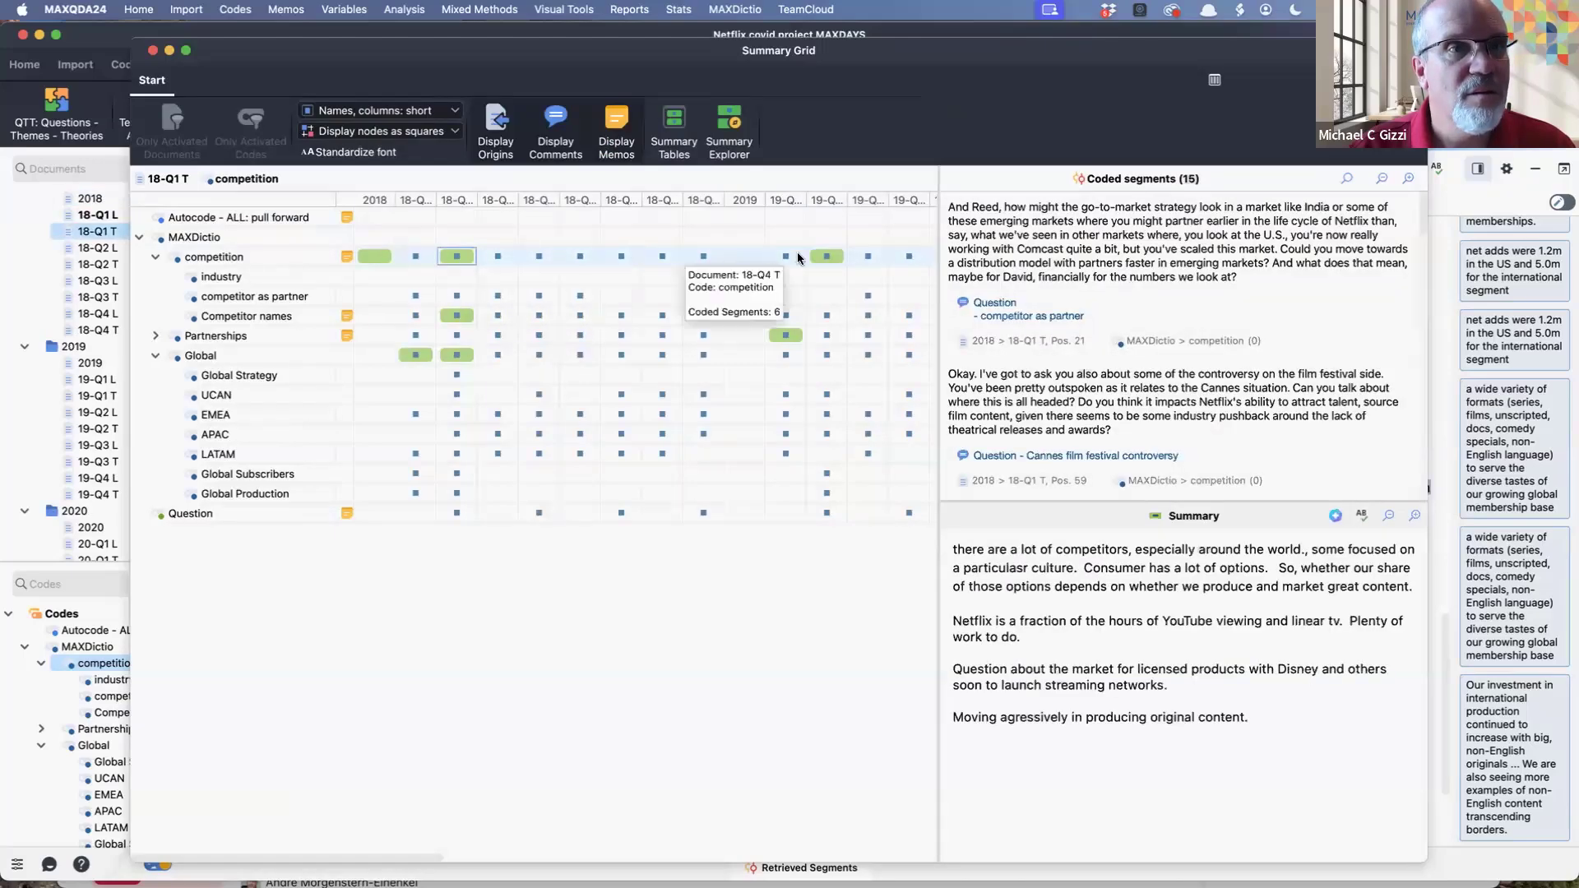
{"action": "left_click", "coordinate": [826, 256]}
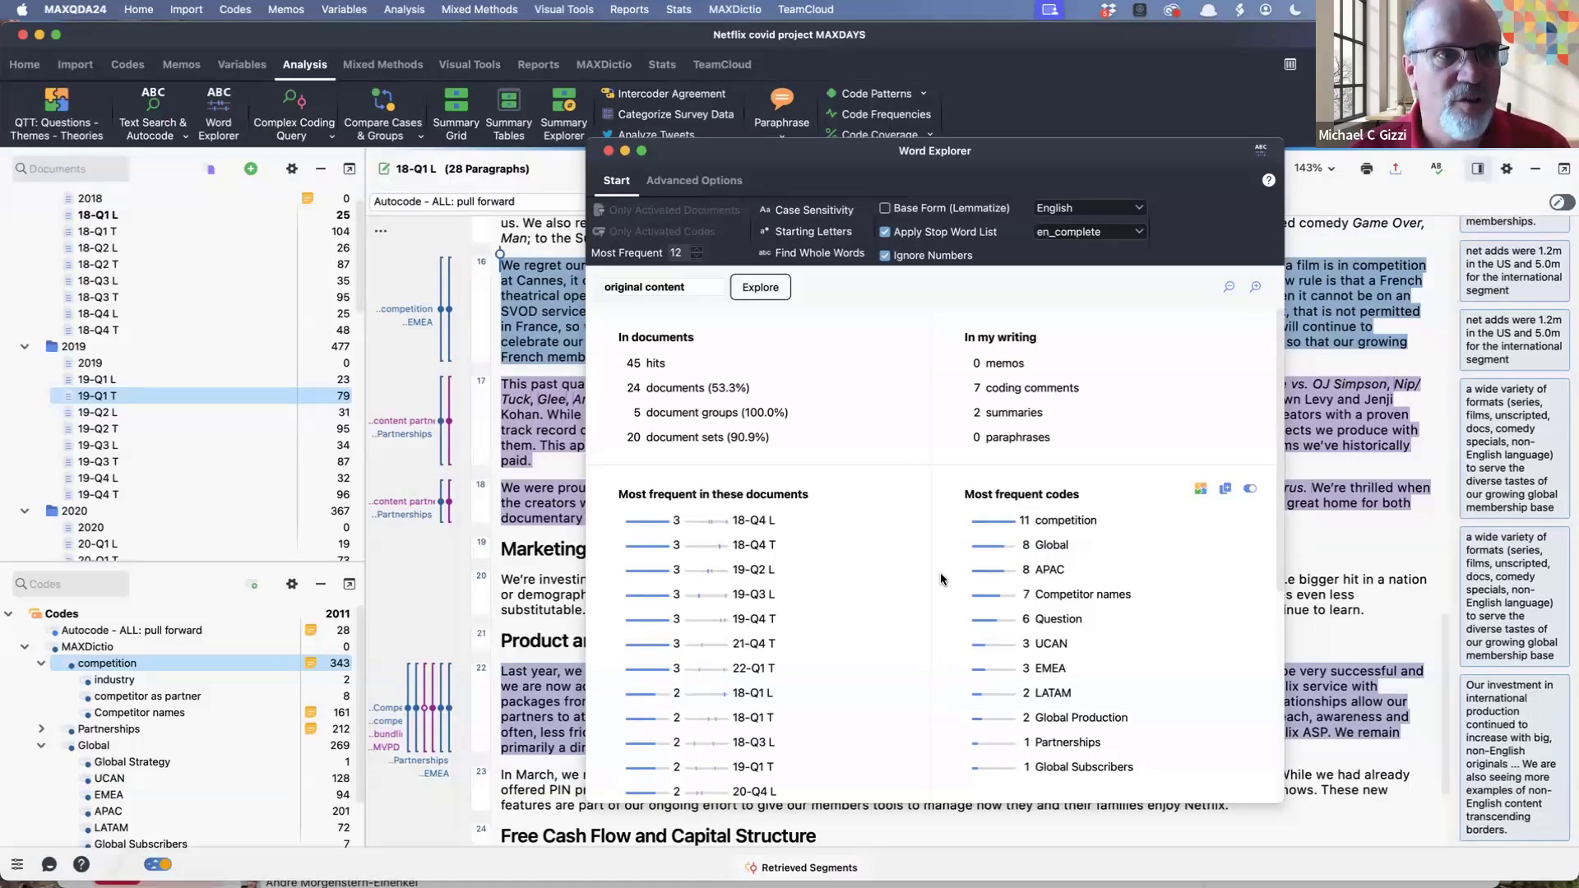
Step: List the "original content" hits coded with "competition" from Word Explorer and view the first one in 18-Q2 T
{"action": "scroll", "coordinate": [940, 572], "scroll_direction": "down", "scroll_amount": 3}
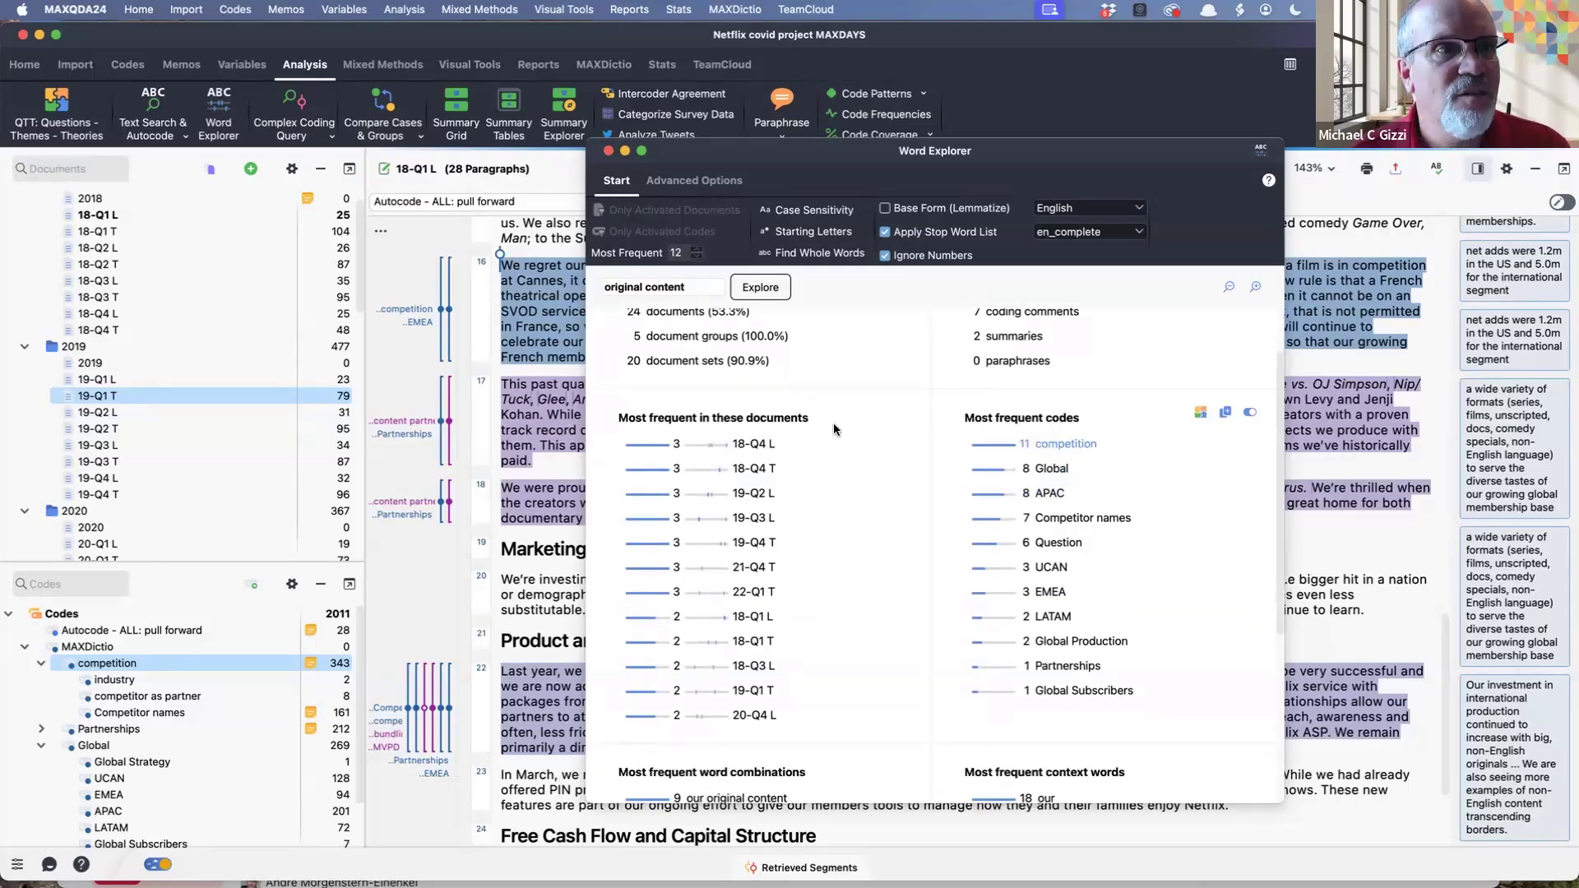
{"action": "left_click", "coordinate": [1073, 445]}
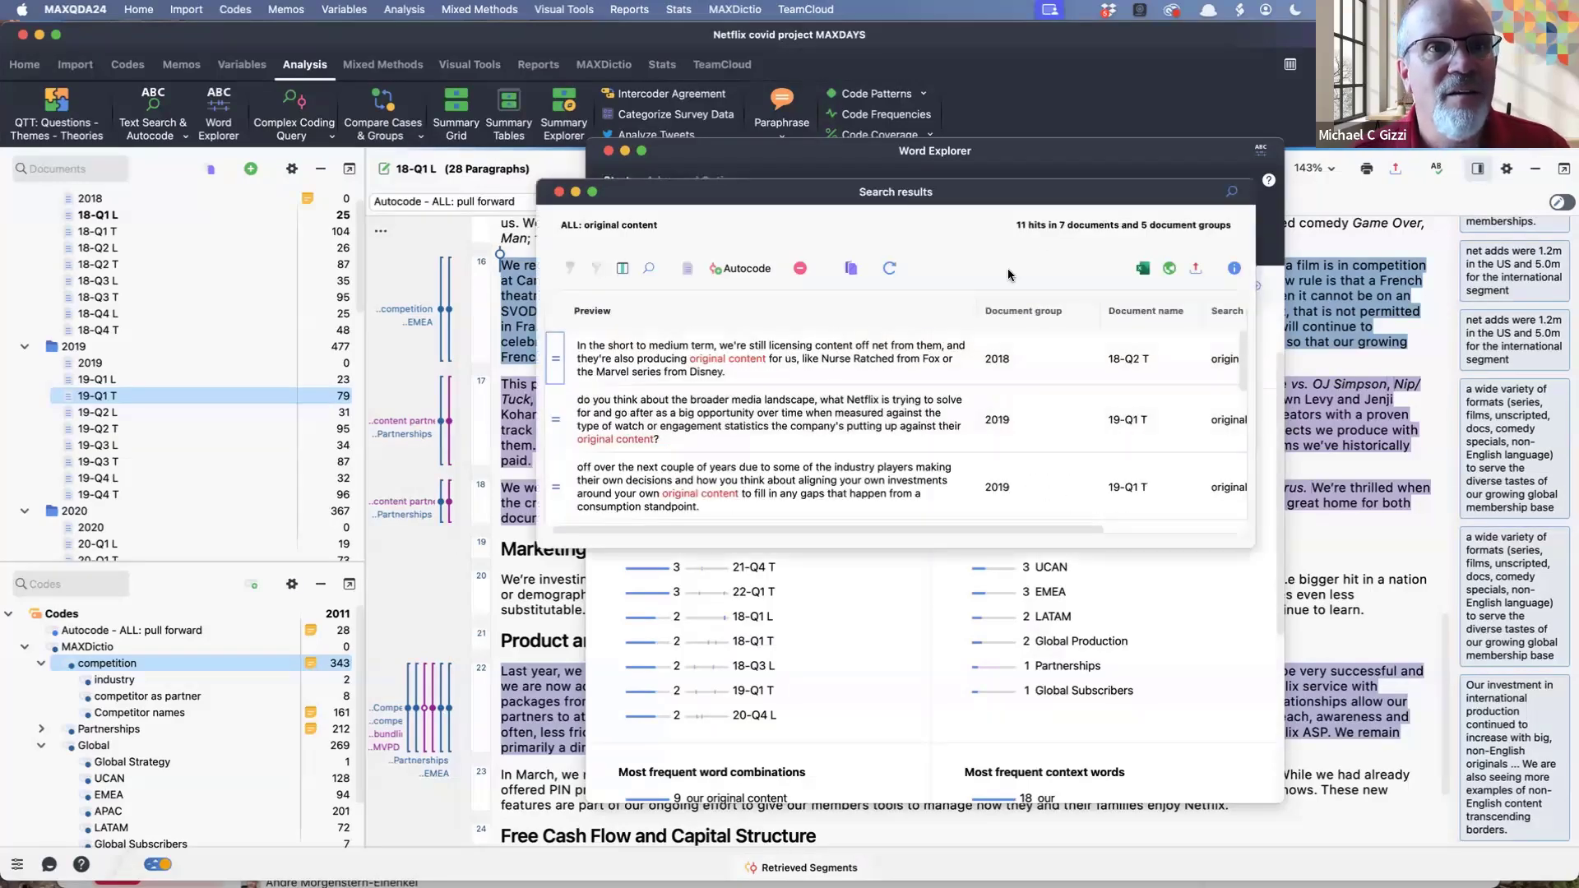
{"action": "left_click", "coordinate": [845, 362]}
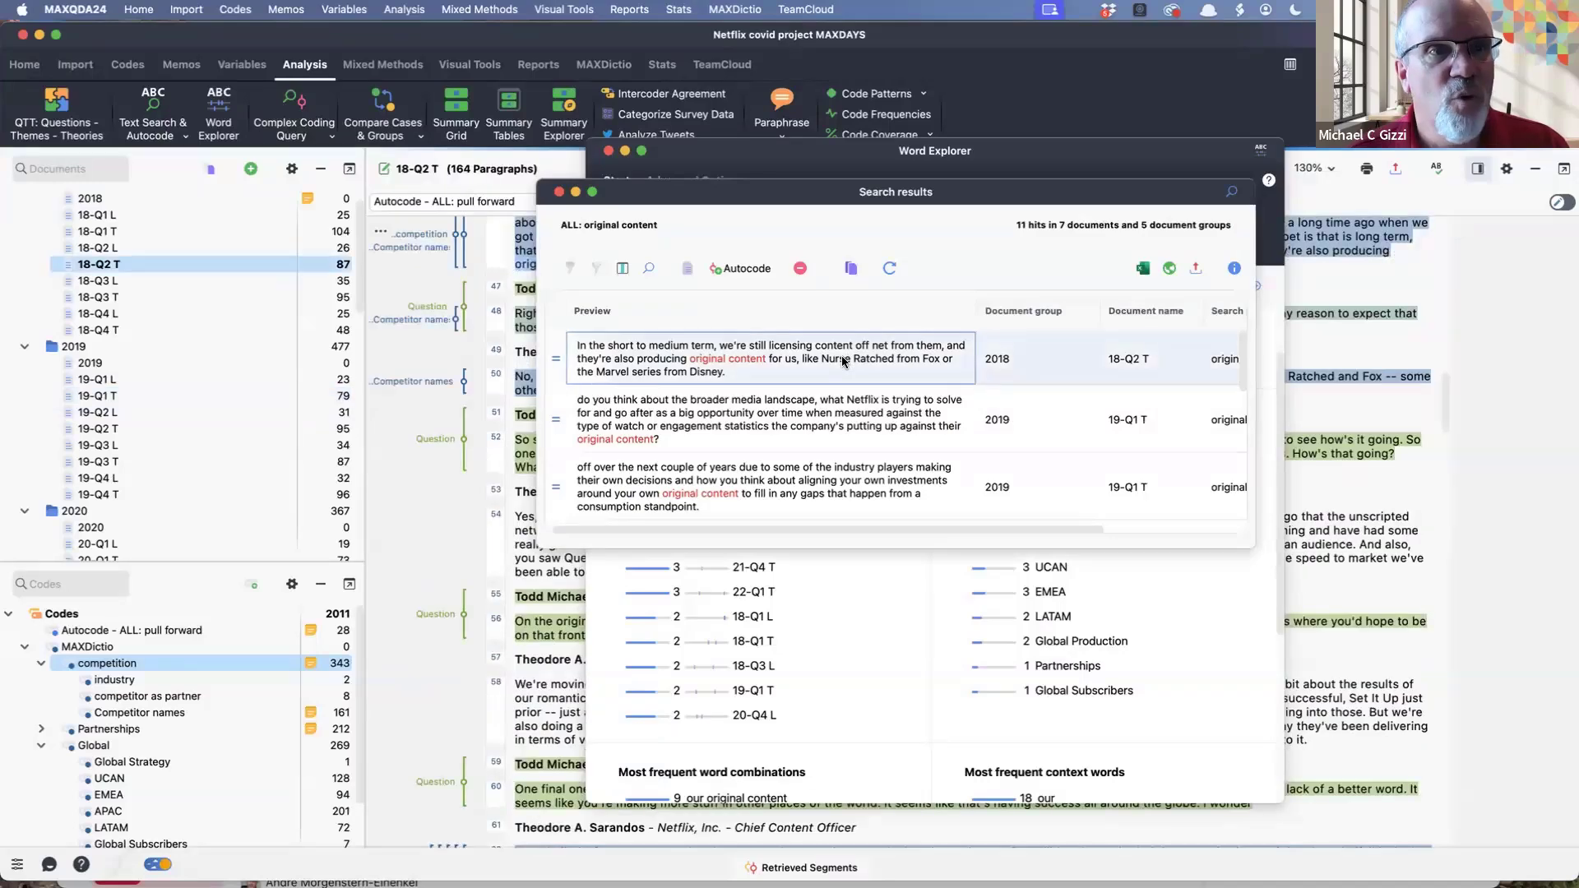
Step: Check the autocode options for the hits, then move Word Explorer and the search results aside to reveal the 18-Q2 T passage
{"action": "left_click", "coordinate": [714, 274]}
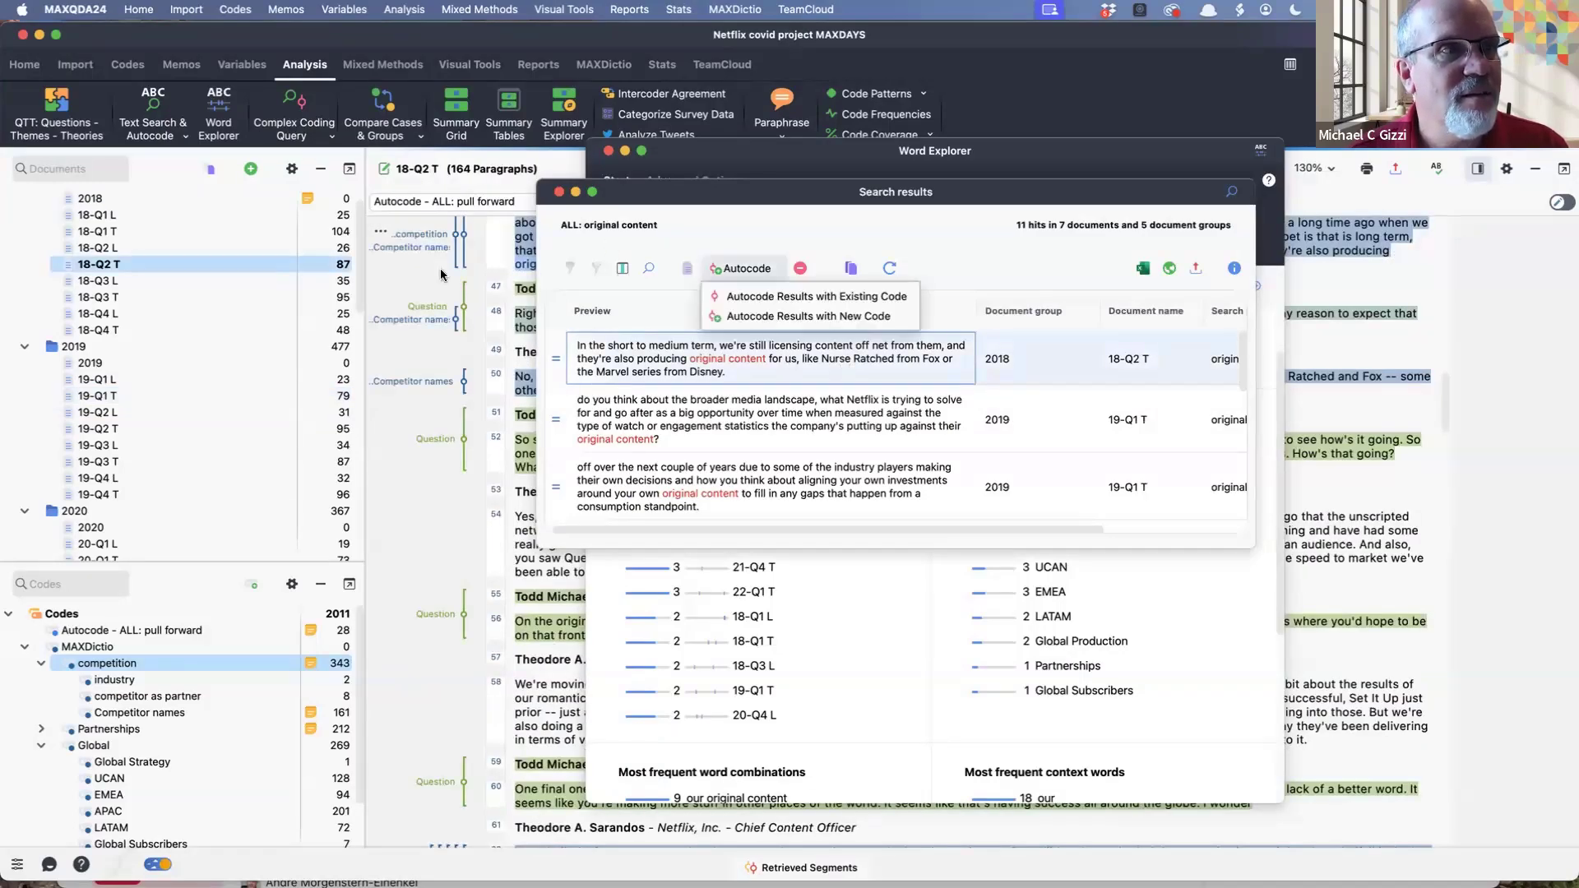
{"action": "left_click", "coordinate": [441, 271]}
{"action": "scroll", "coordinate": [418, 263], "scroll_direction": "up", "scroll_amount": 1}
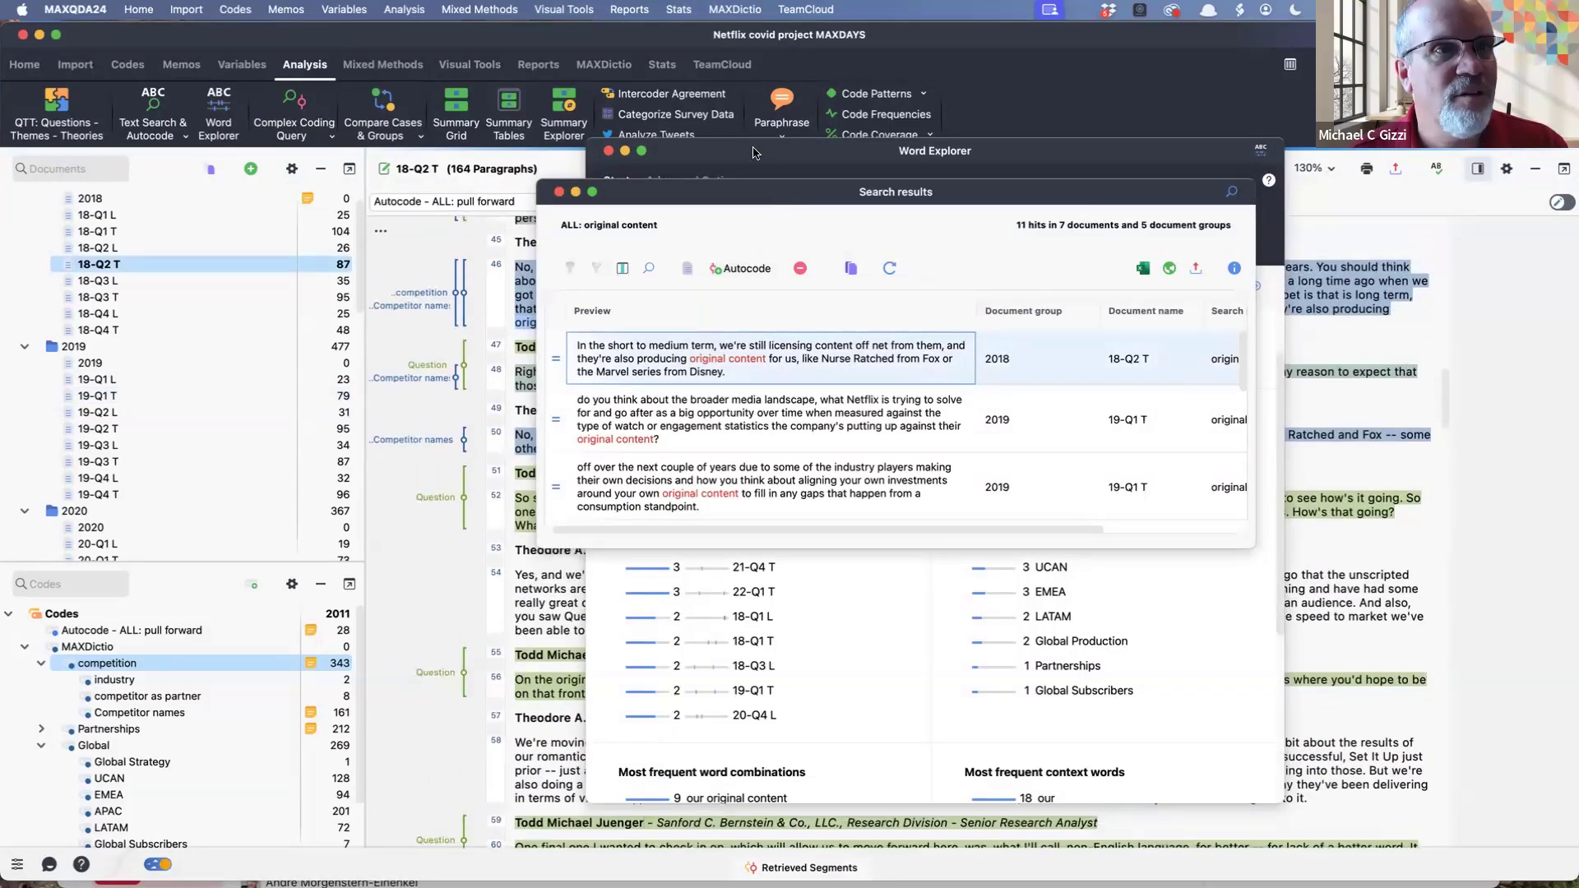
{"action": "left_click_drag", "start_coordinate": [754, 152], "coordinate": [1160, 436]}
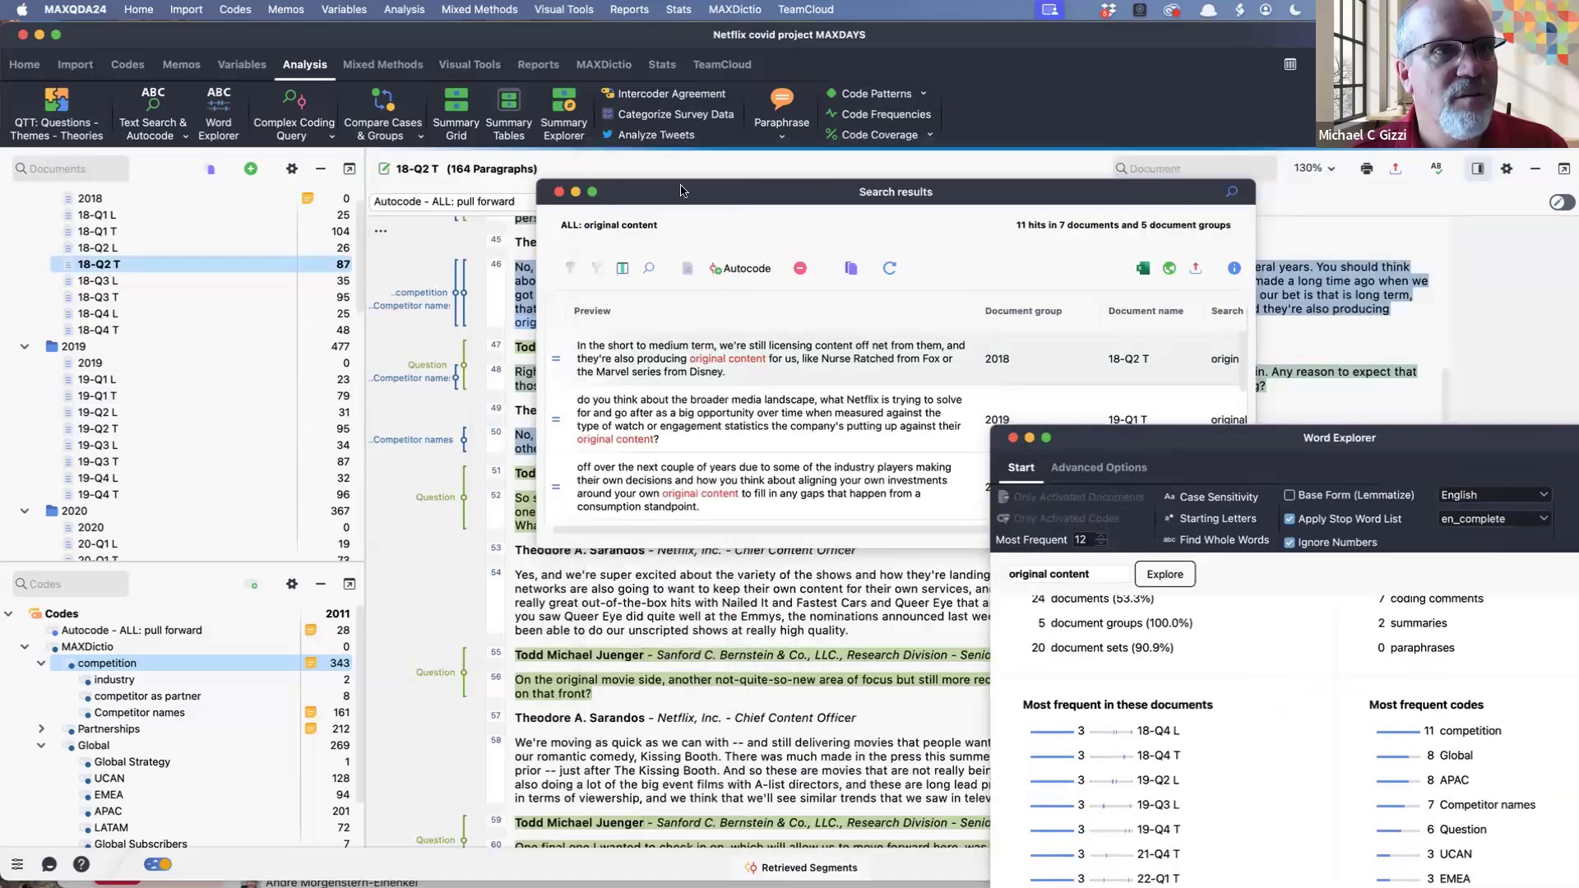
{"action": "left_click_drag", "start_coordinate": [681, 195], "coordinate": [868, 423]}
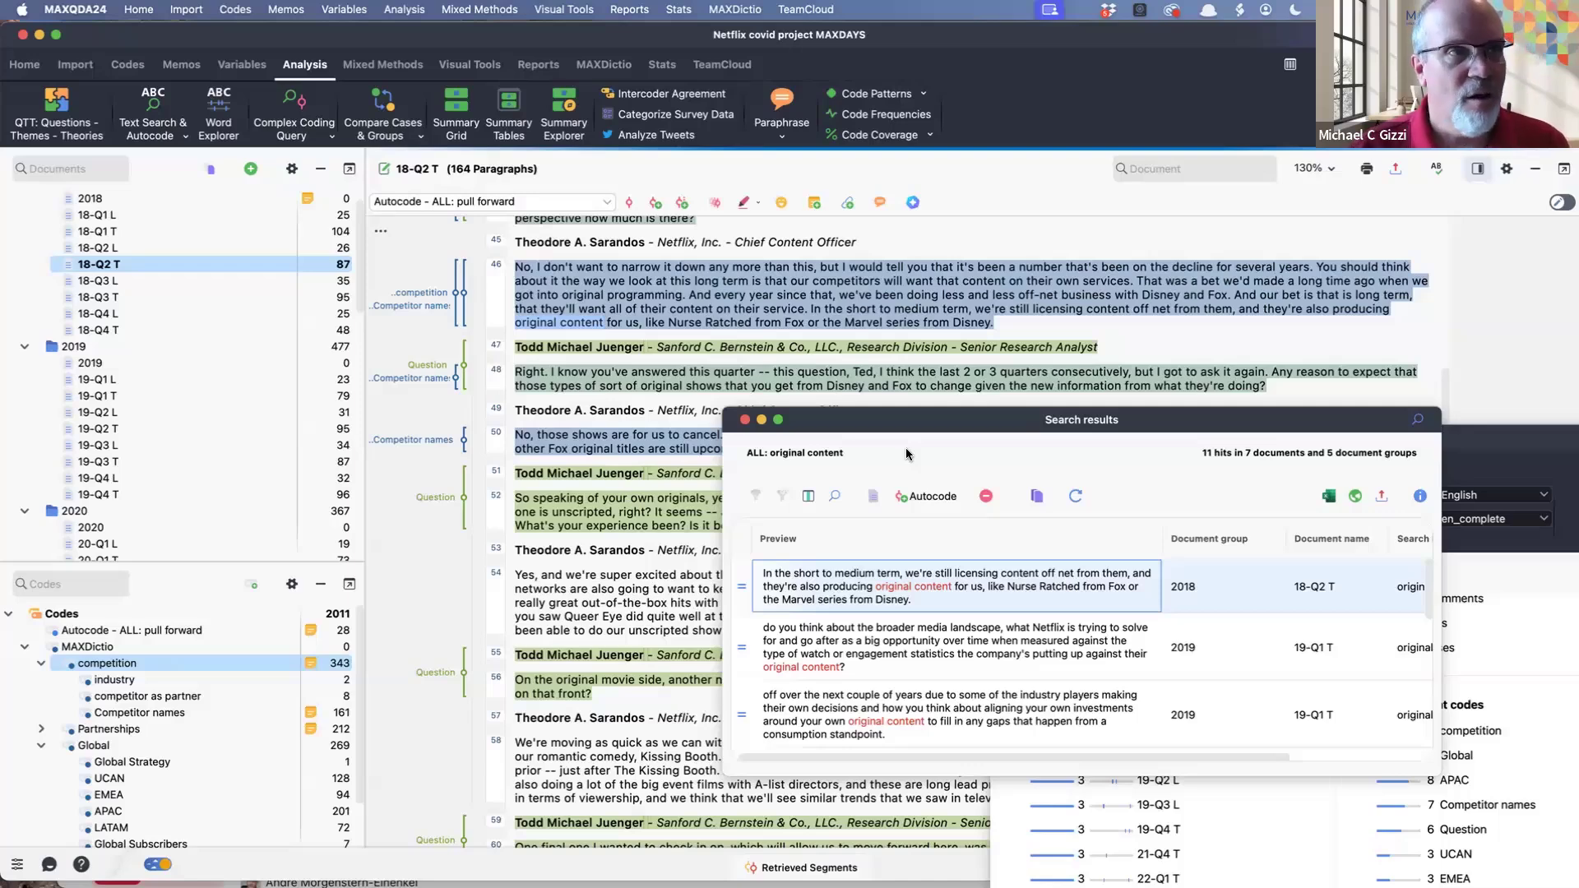
Step: Run the Word Matrix Browser on the listed search items by document group, review the matrix and close it
{"action": "left_click", "coordinate": [606, 66]}
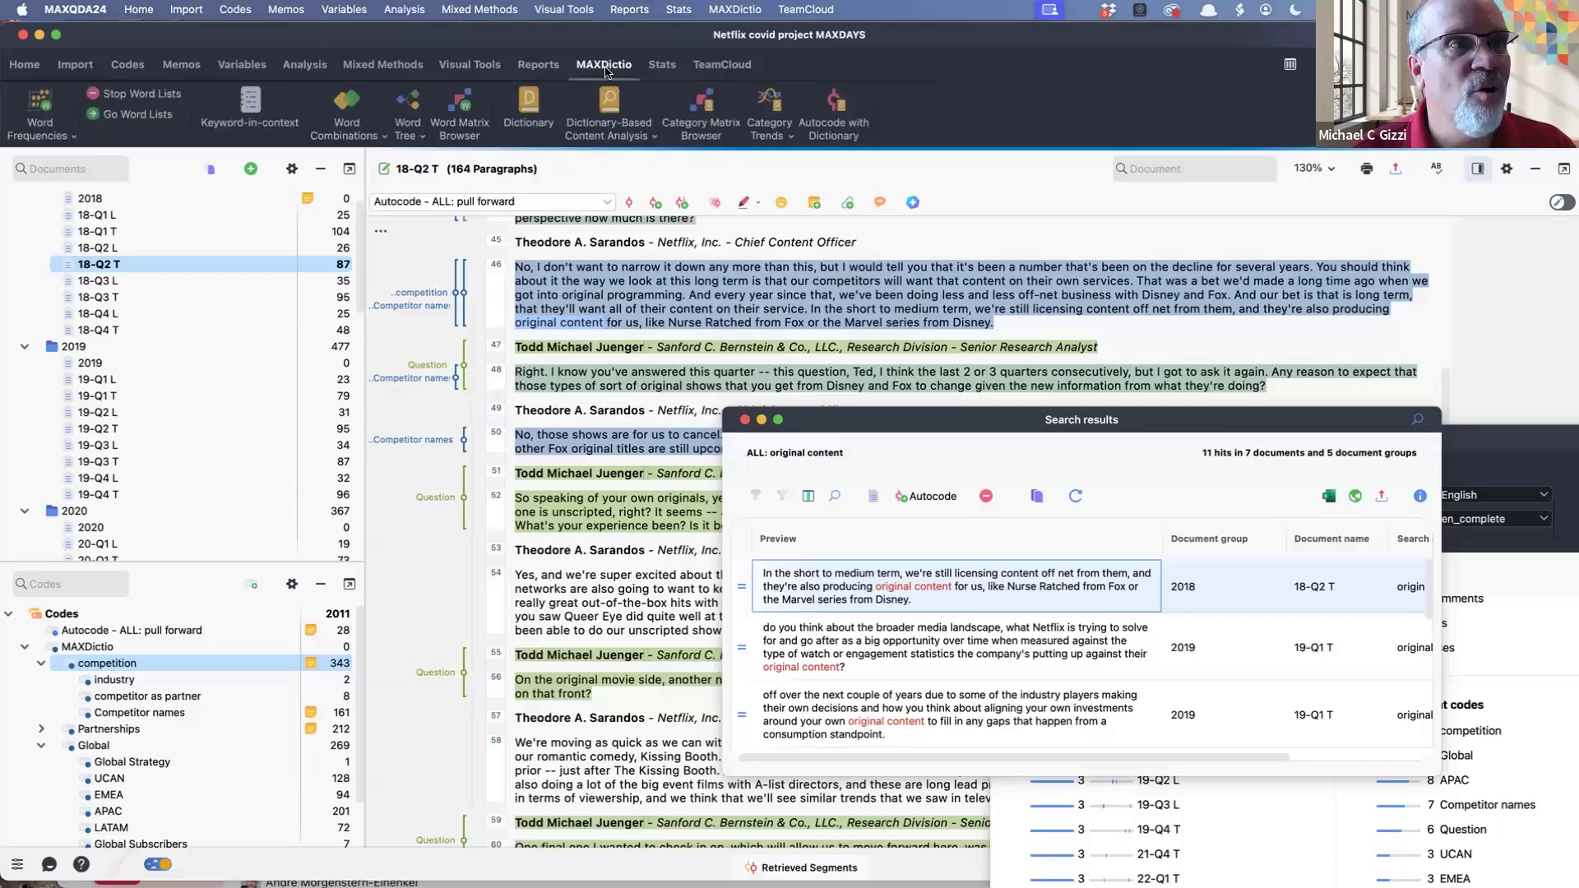
{"action": "left_click", "coordinate": [464, 111]}
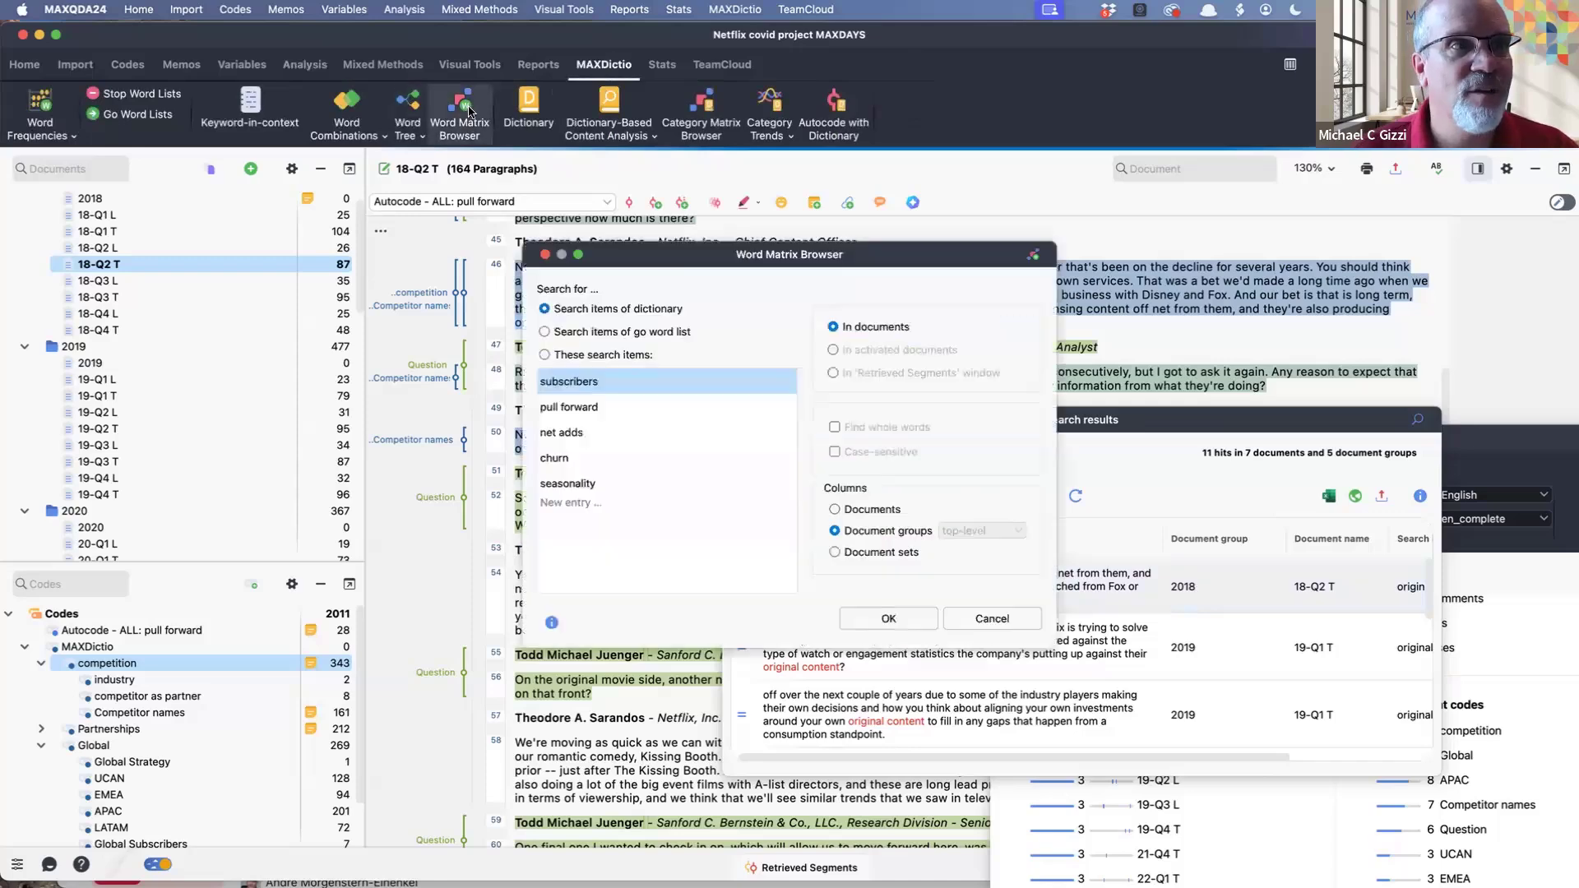
{"action": "left_click", "coordinate": [545, 356]}
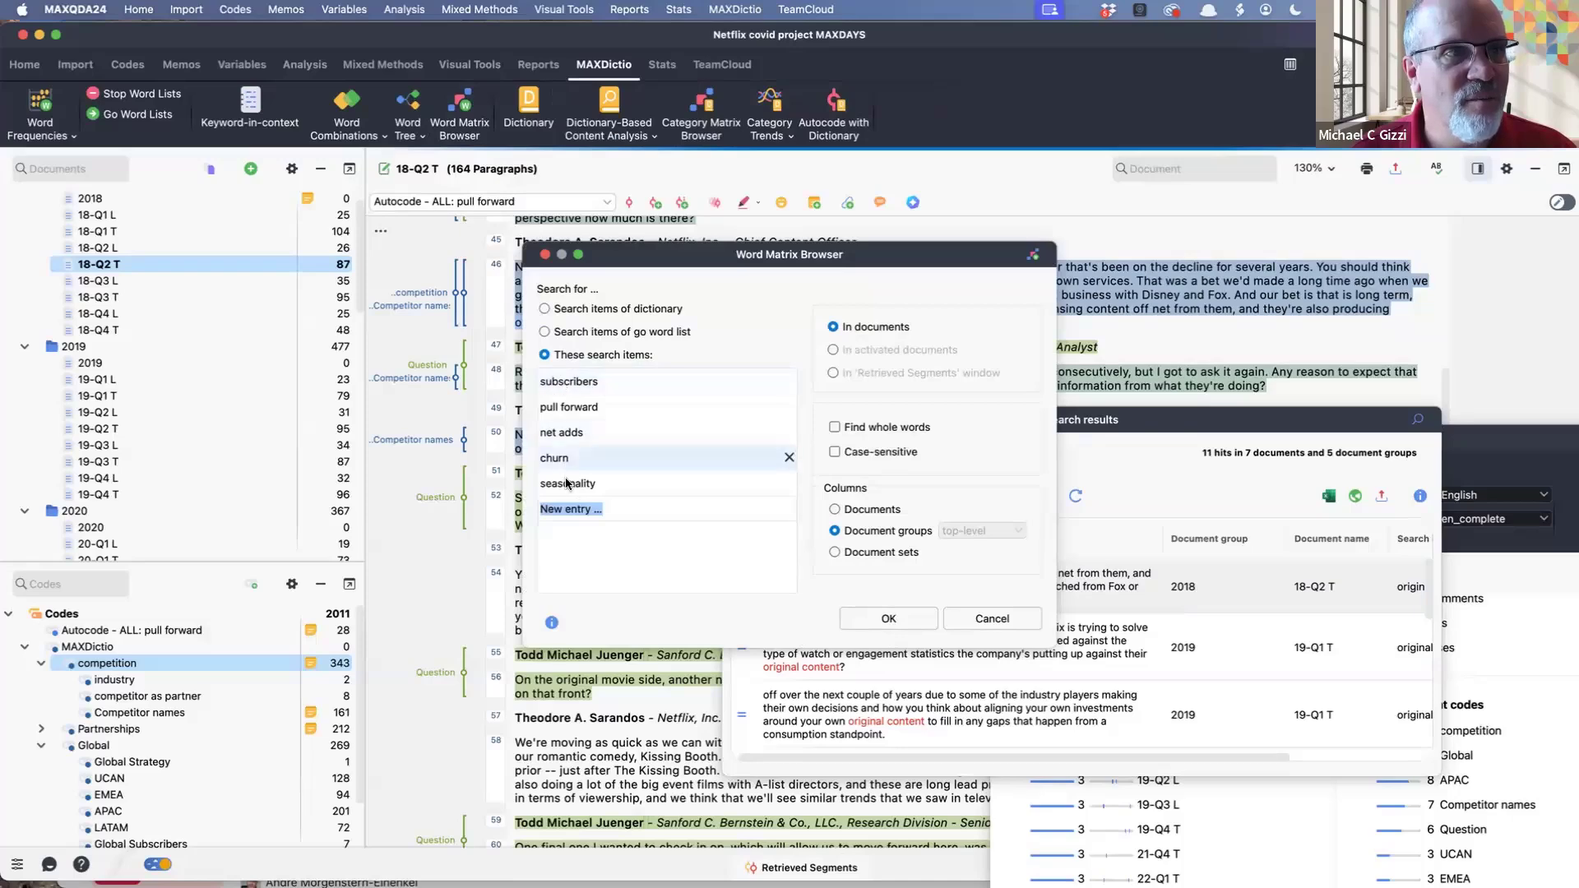
{"action": "left_click", "coordinate": [890, 622]}
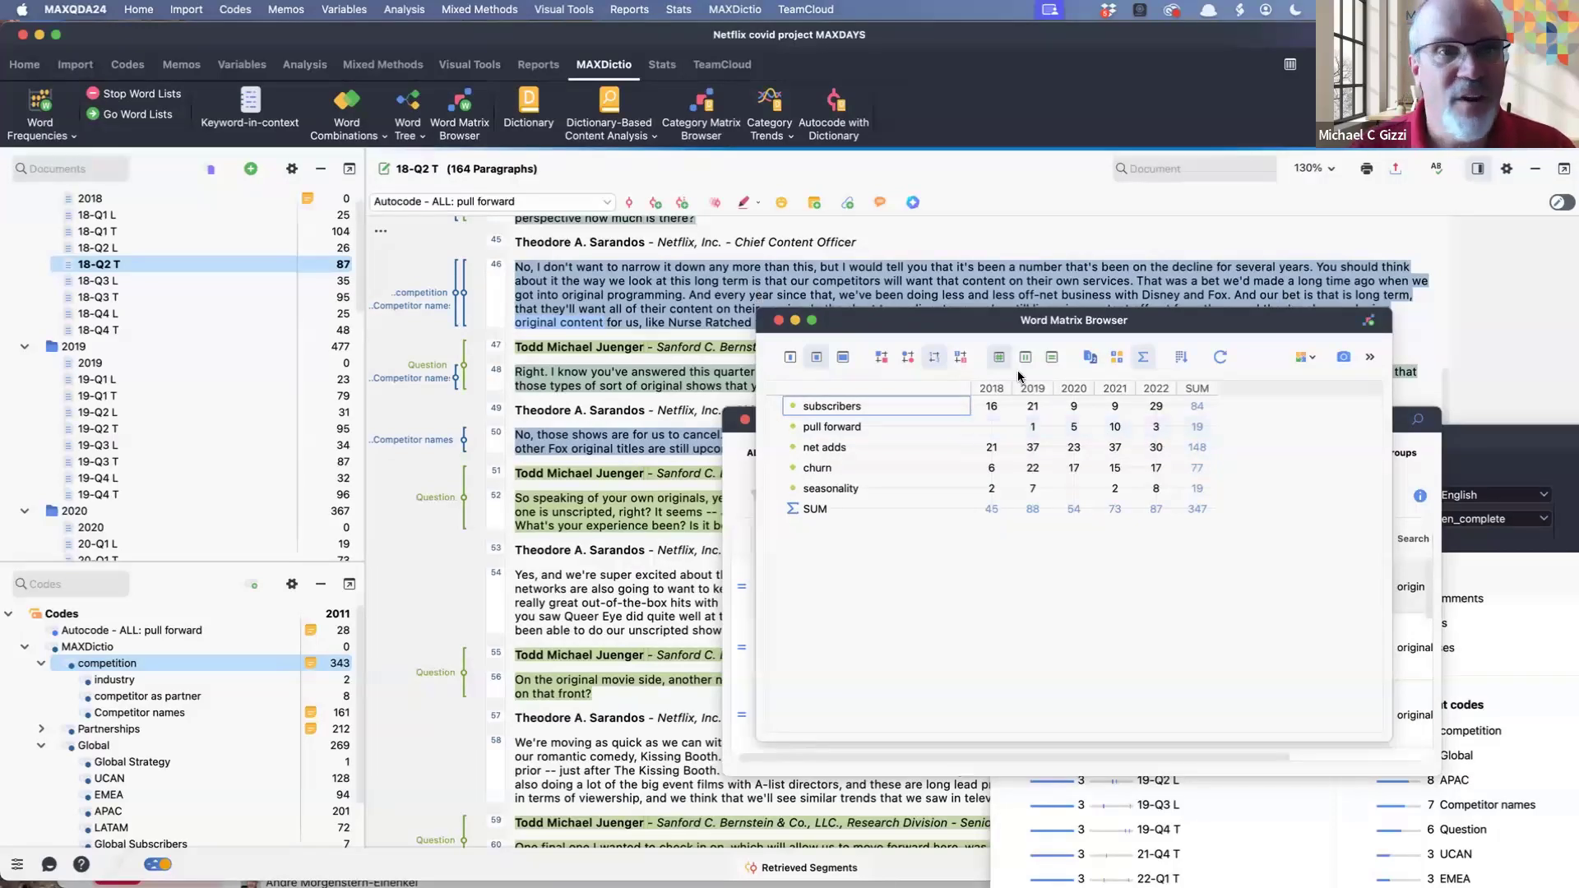
{"action": "left_click", "coordinate": [778, 321]}
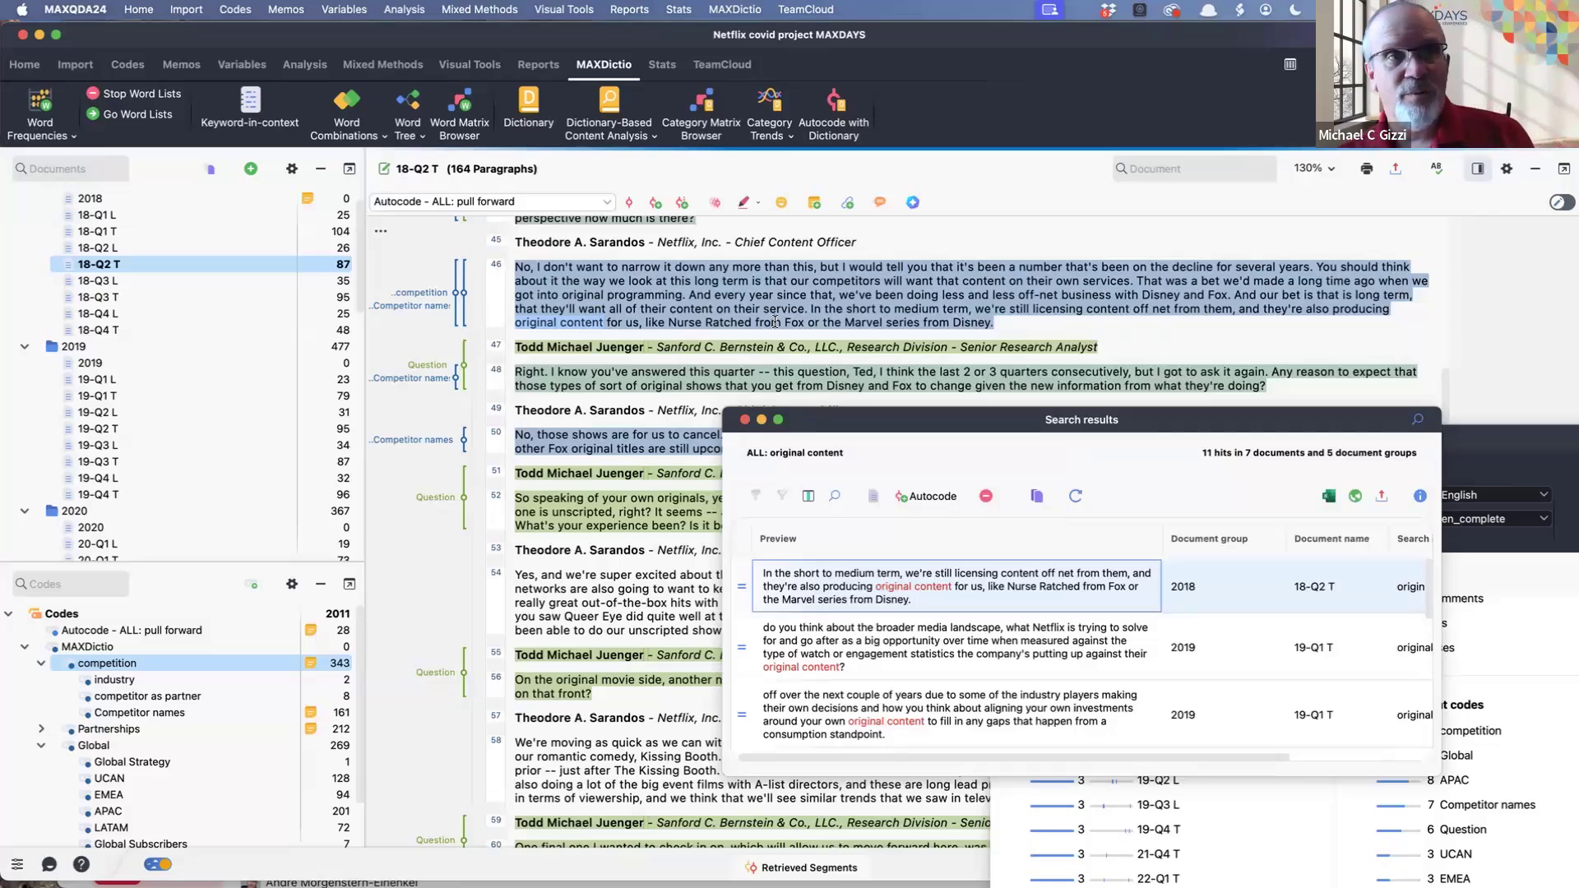
Step: Open the MAXDictio dictionary and view the search items of the Partnerships and Content categories in the 9 Category dictionary
{"action": "left_click", "coordinate": [530, 113]}
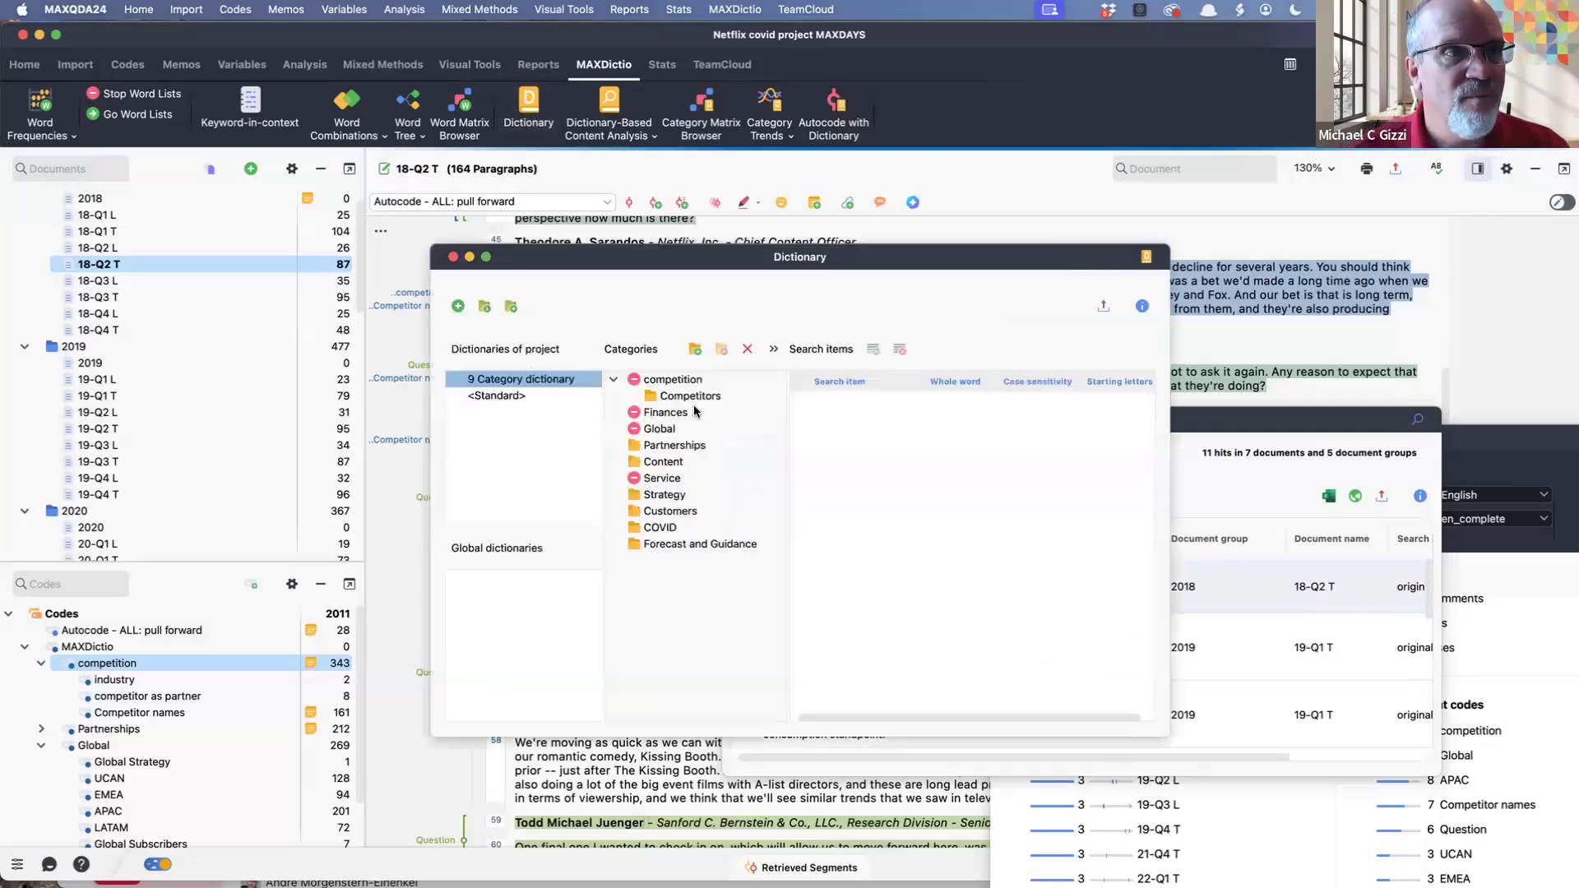
{"action": "left_click", "coordinate": [688, 446]}
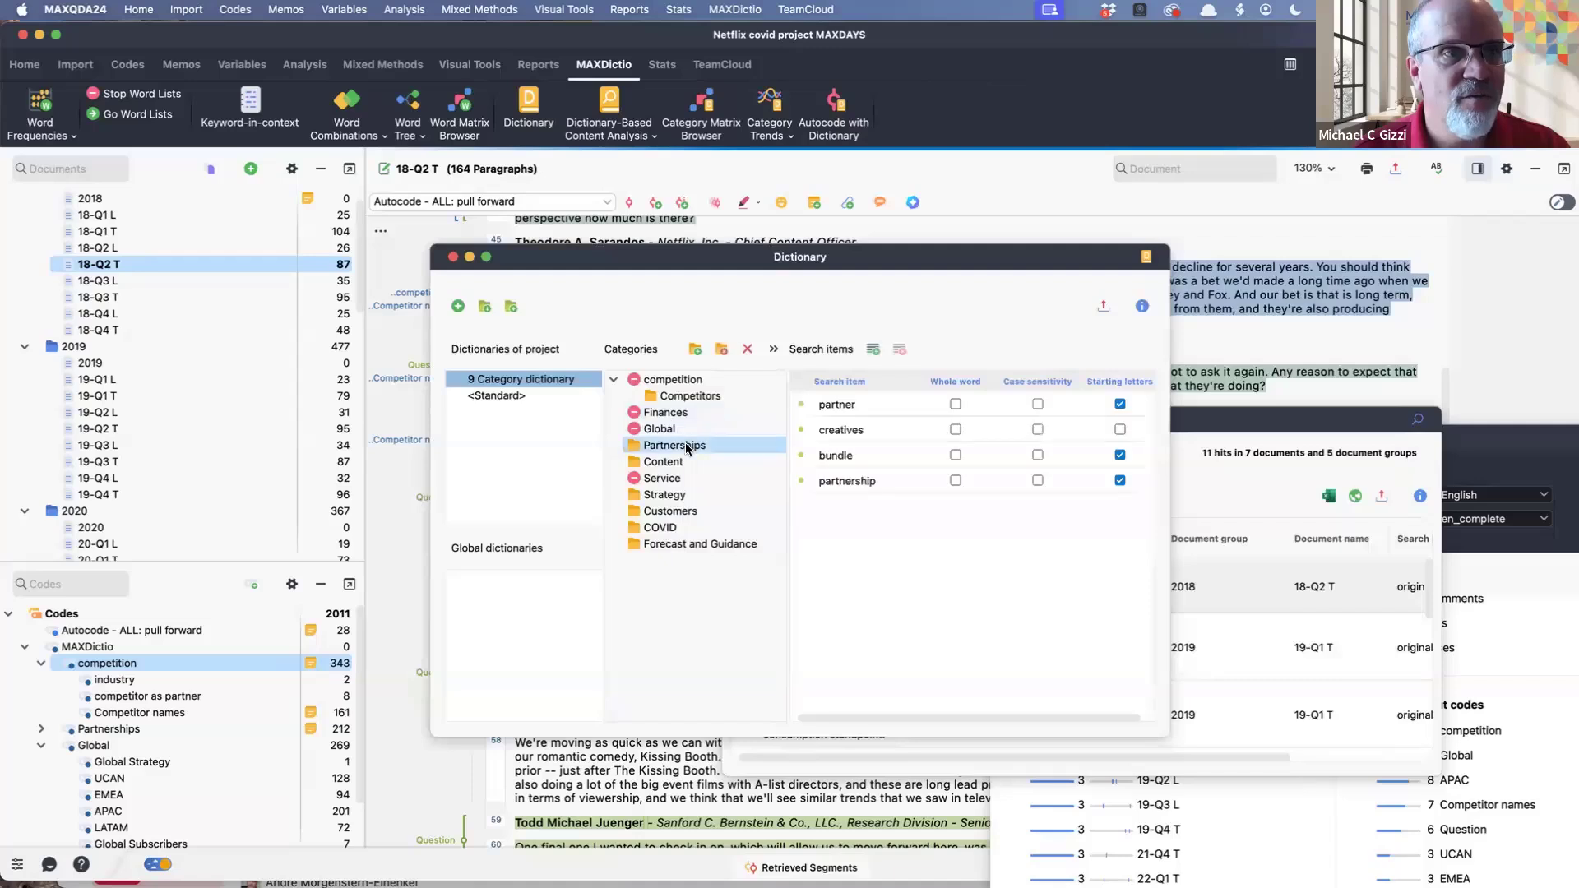
{"action": "left_click", "coordinate": [664, 463]}
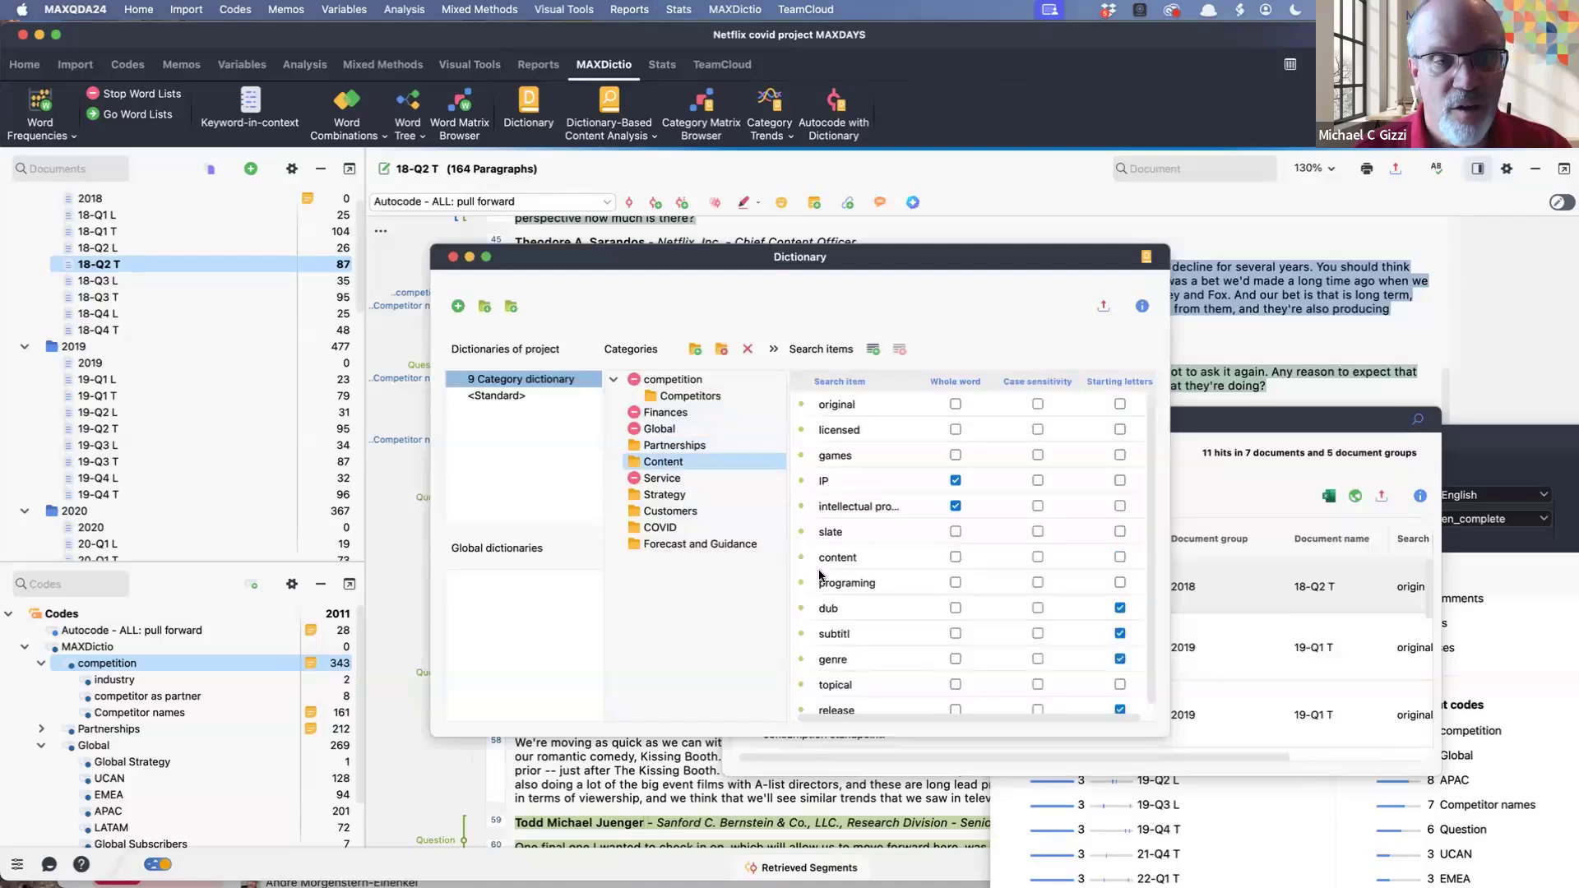
{"action": "left_click_drag", "start_coordinate": [742, 263], "coordinate": [741, 265]}
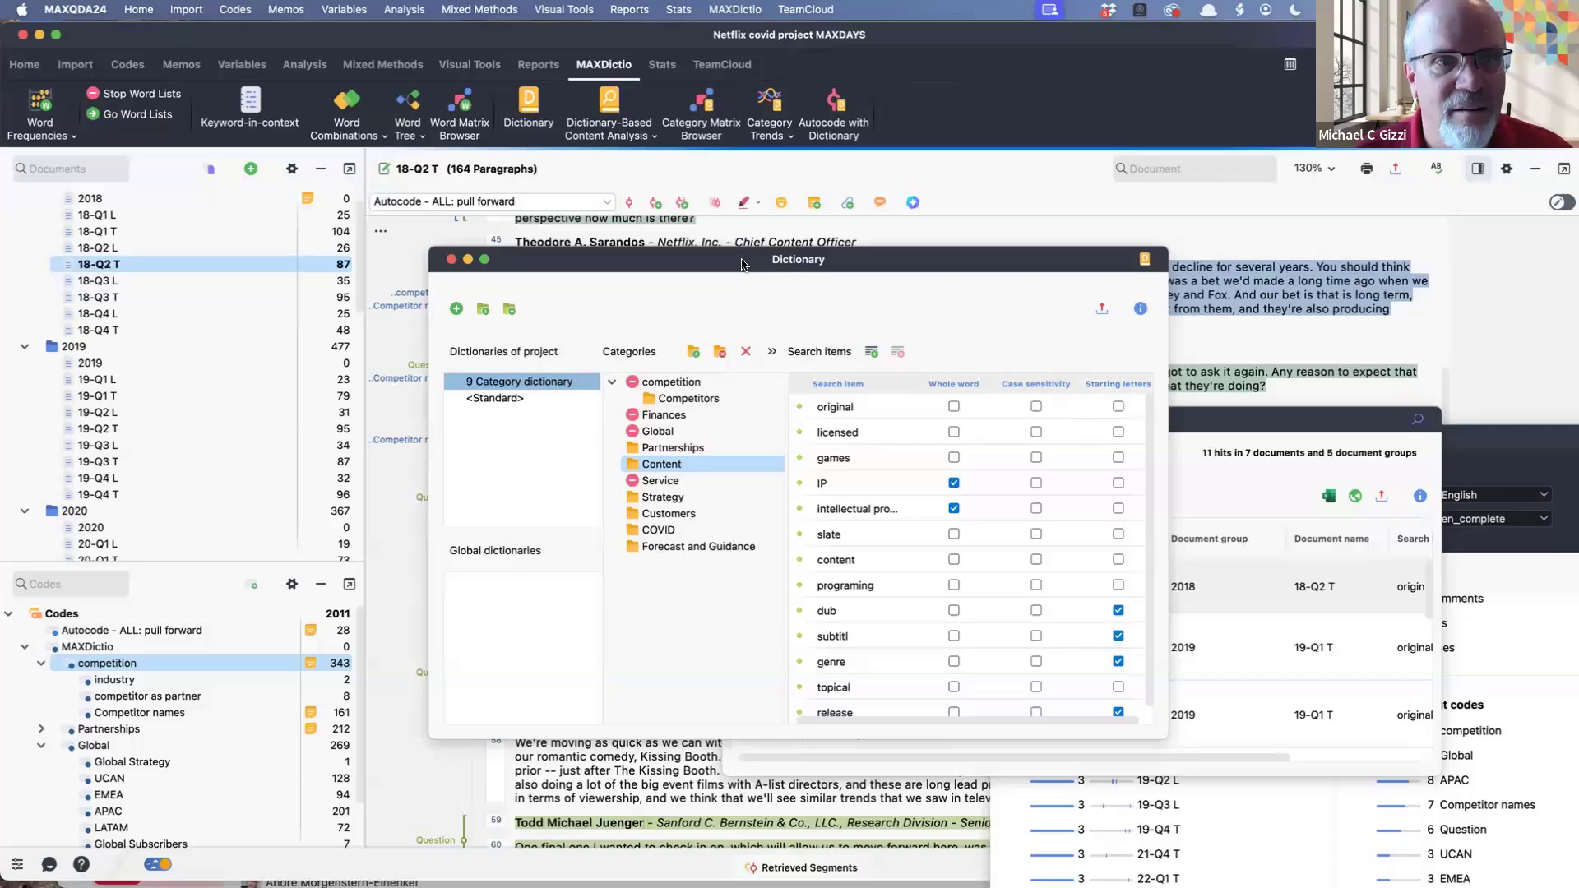
Step: Look through the Content search items once more and close the dictionary
{"action": "scroll", "coordinate": [885, 583], "scroll_direction": "down", "scroll_amount": 1}
{"action": "scroll", "coordinate": [886, 583], "scroll_direction": "up", "scroll_amount": 1}
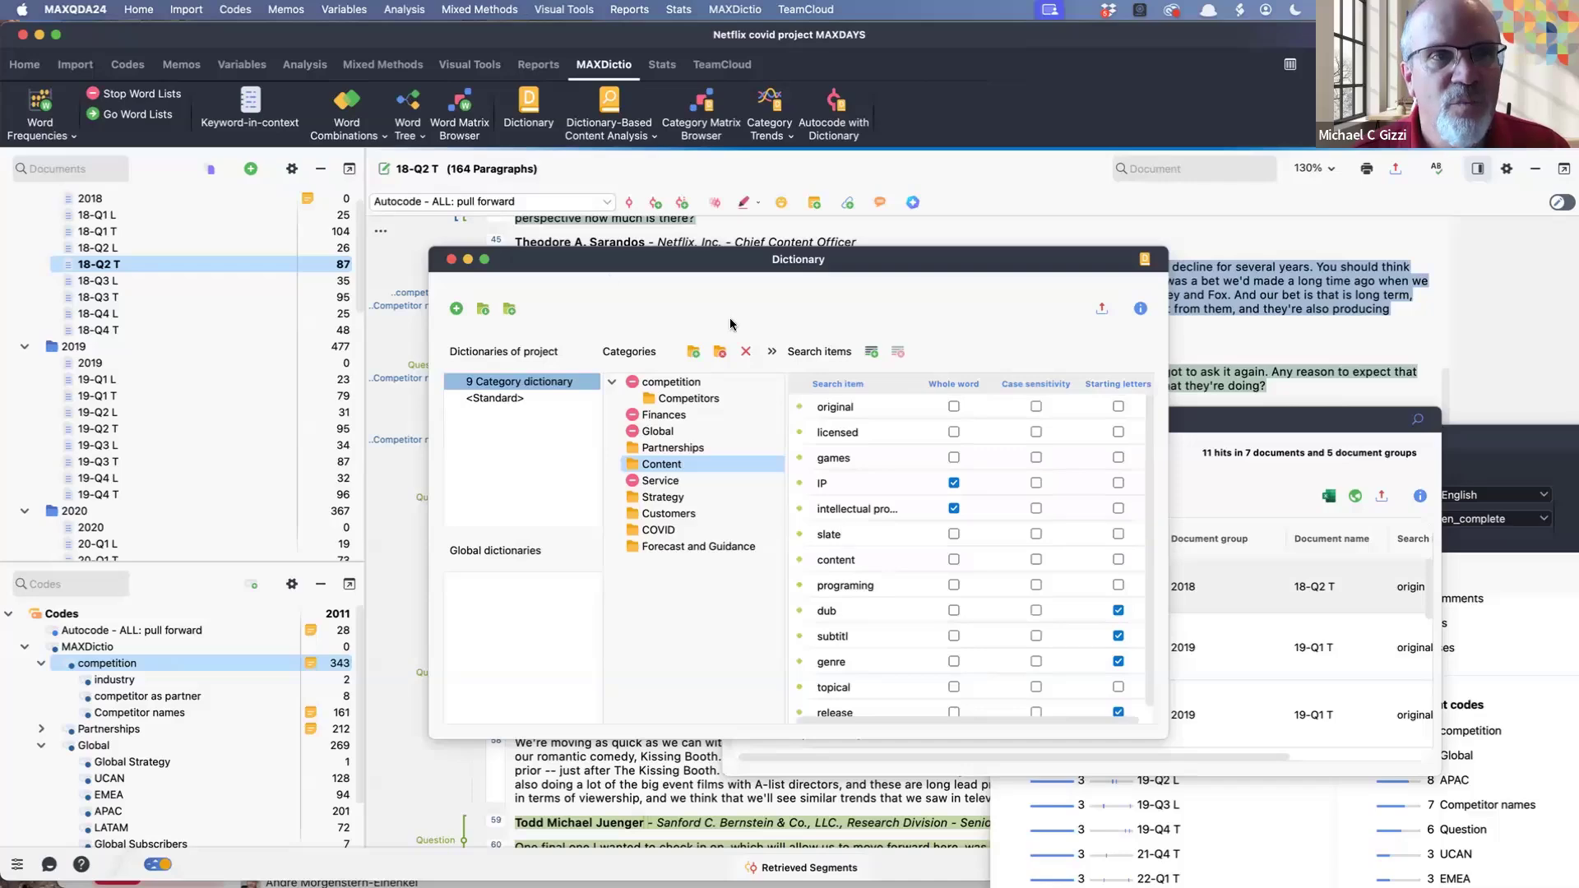
{"action": "left_click", "coordinate": [451, 260]}
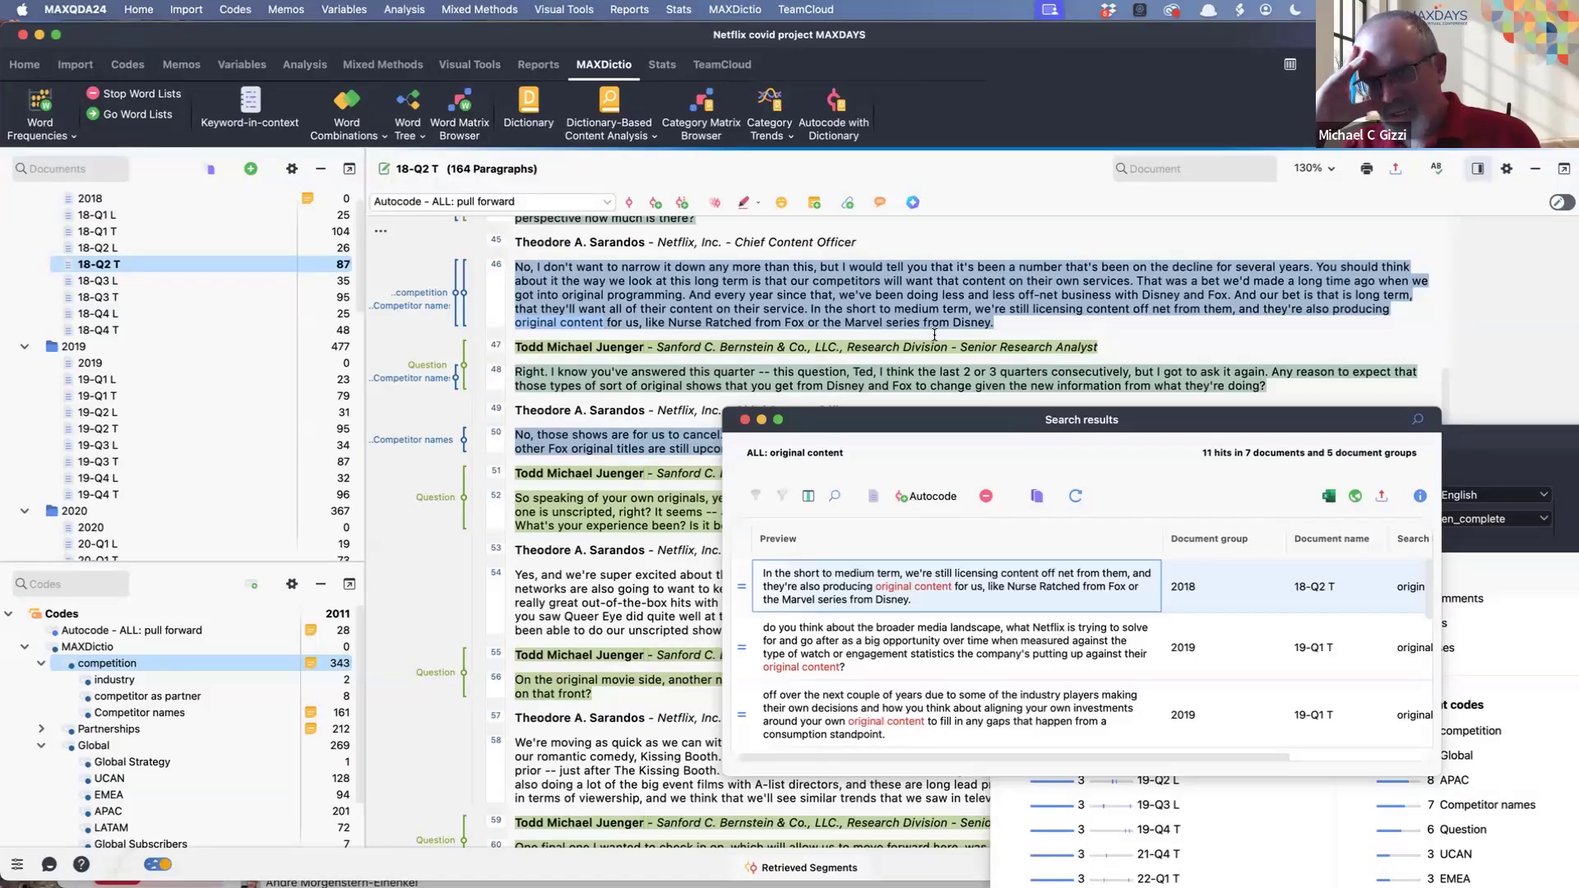
{"action": "left_click", "coordinate": [309, 65]}
{"action": "left_click", "coordinate": [604, 65]}
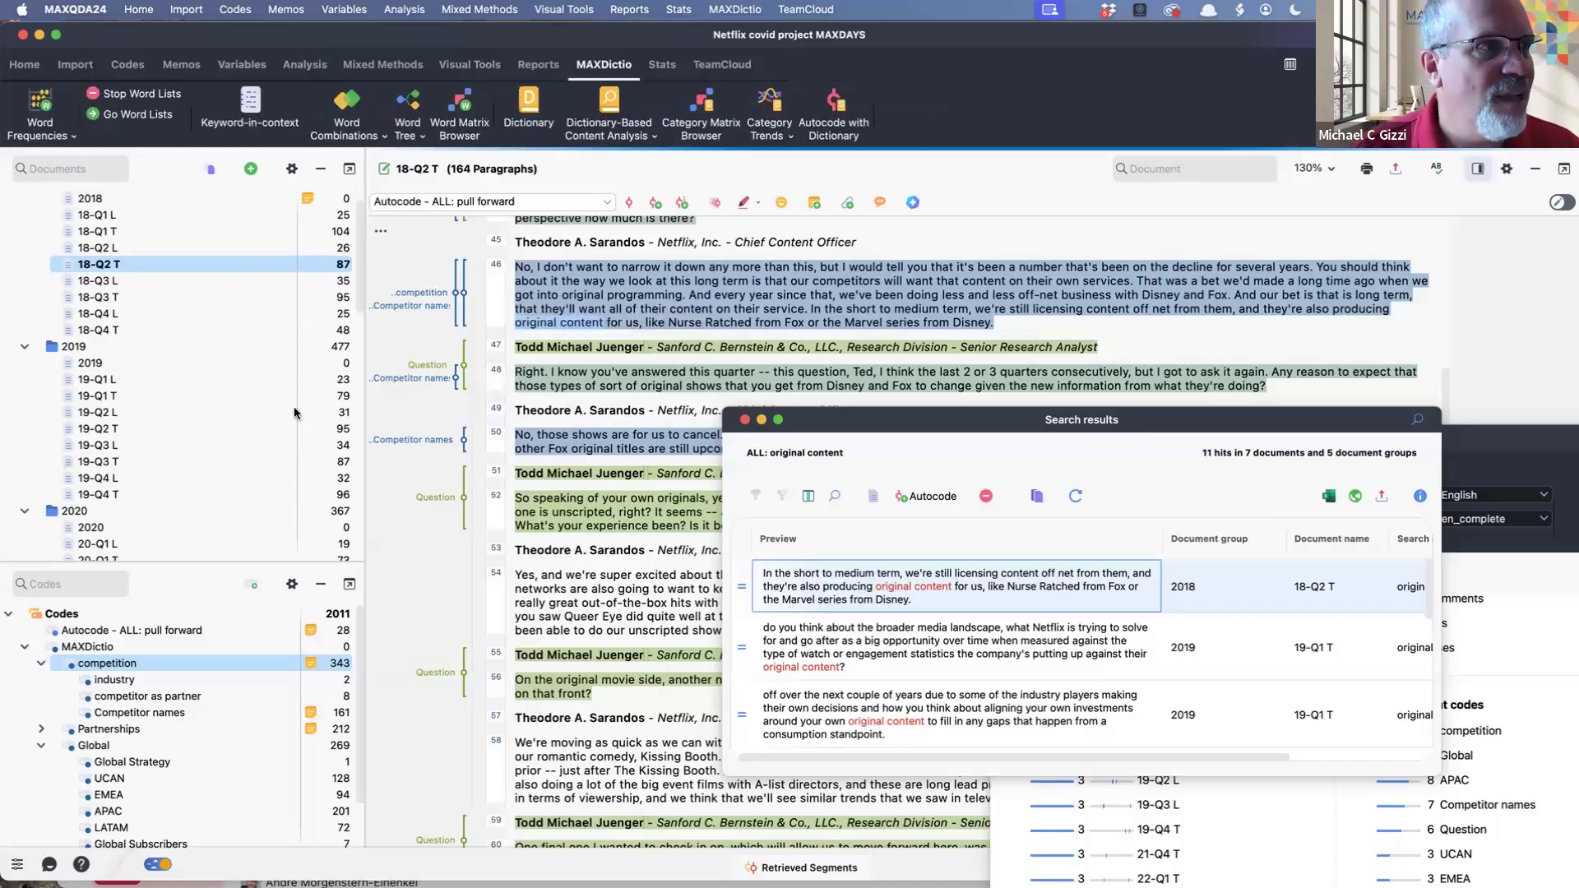
{"action": "scroll", "coordinate": [552, 380], "scroll_direction": "up", "scroll_amount": 2}
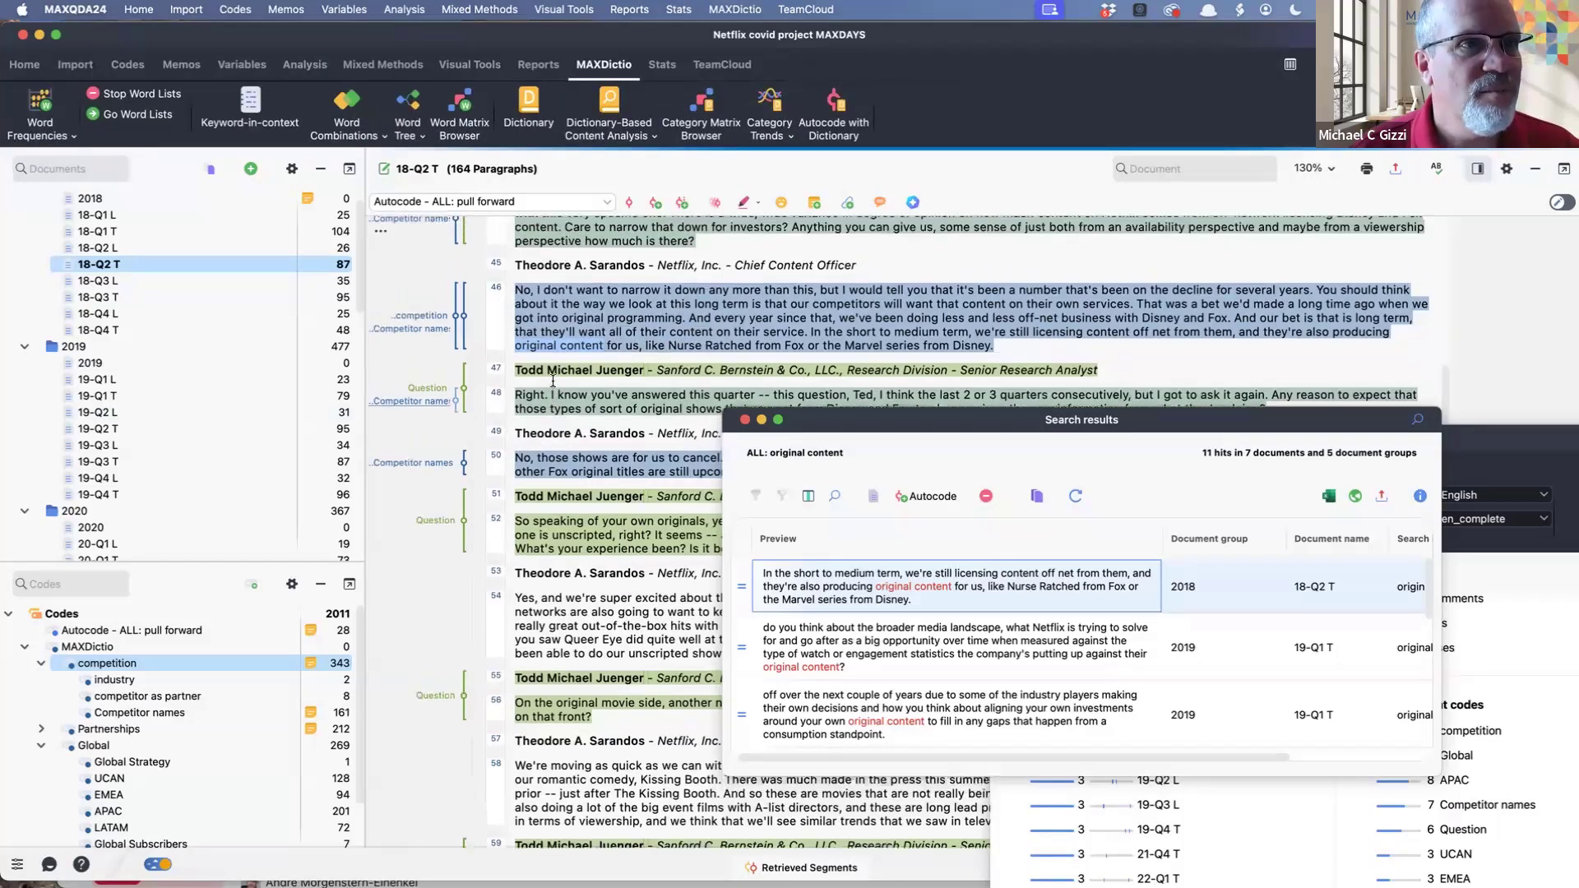
Step: Open the English example project Work Life Balance and accept its automatic backup
{"action": "left_click", "coordinate": [24, 64]}
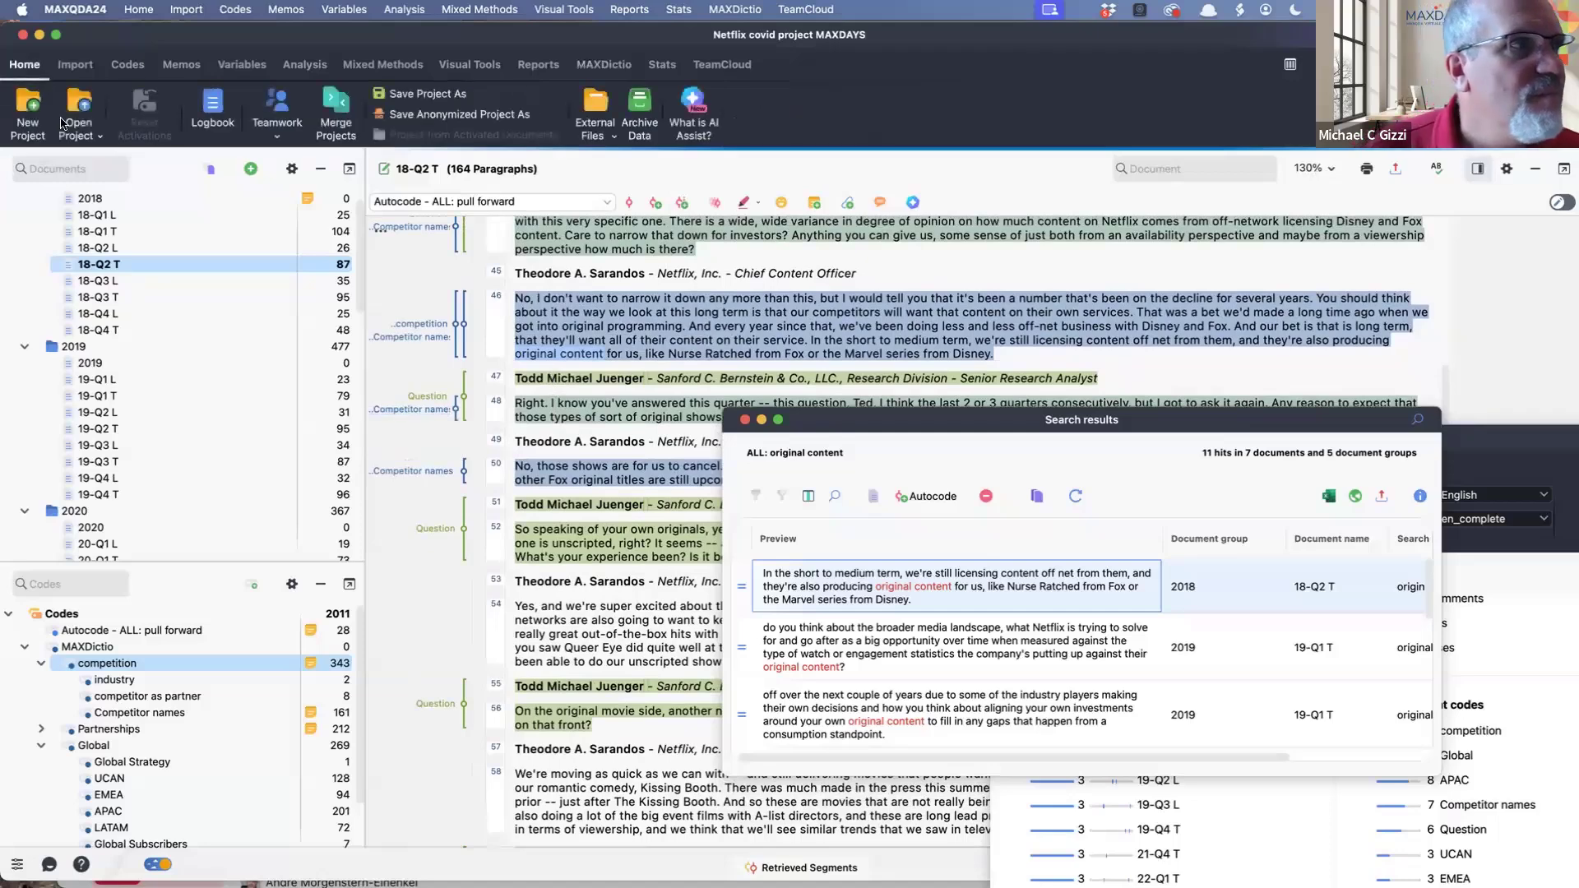
{"action": "left_click", "coordinate": [82, 132]}
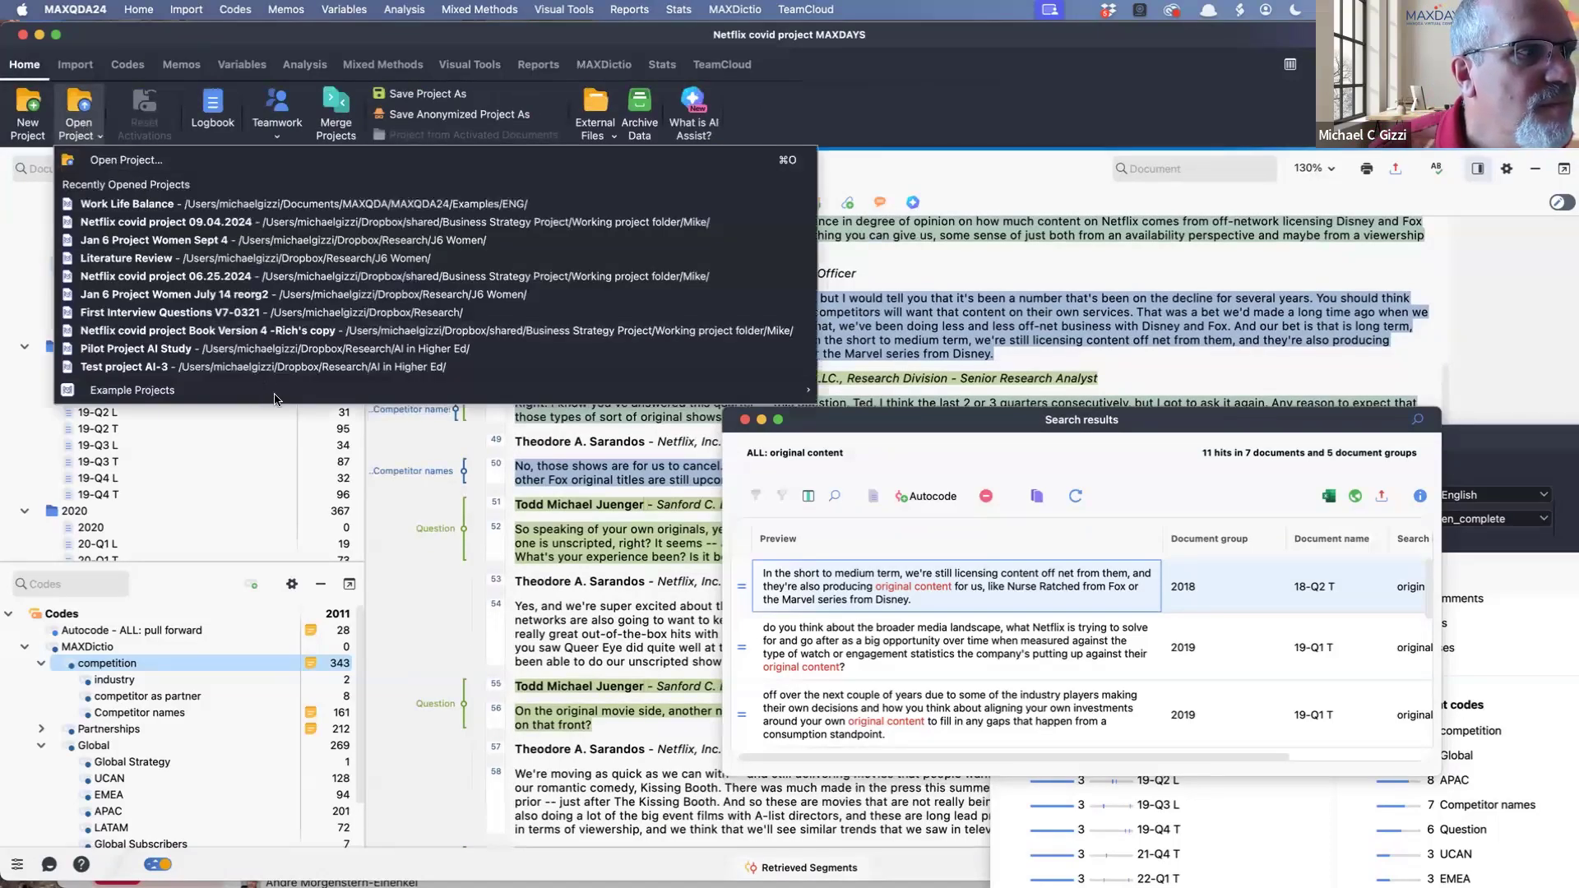
{"action": "mouse_move", "coordinate": [627, 391]}
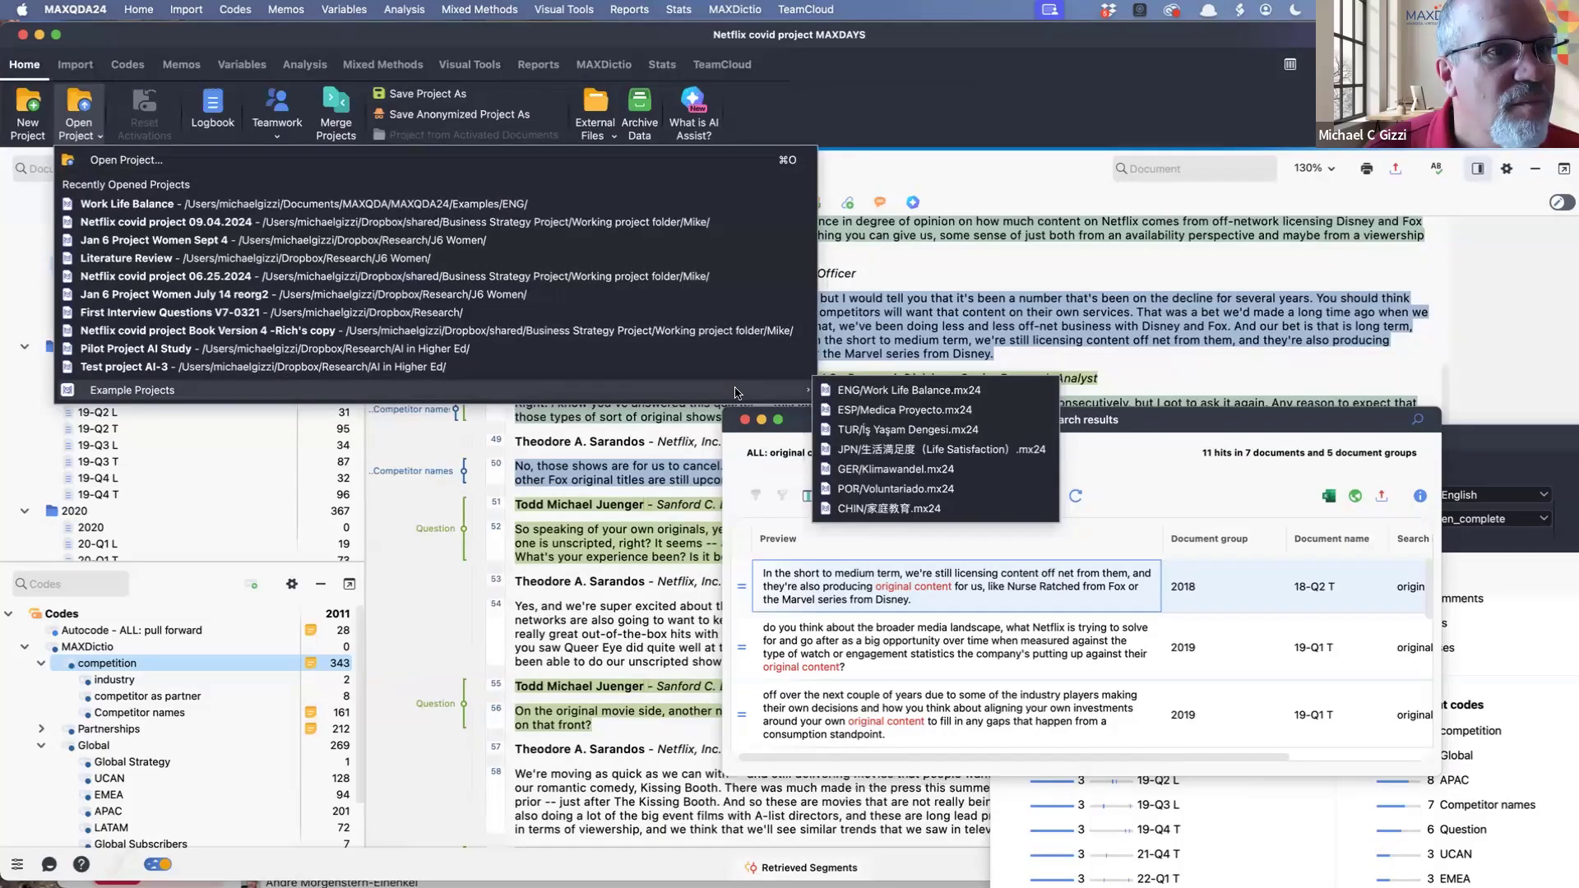
{"action": "left_click", "coordinate": [877, 393]}
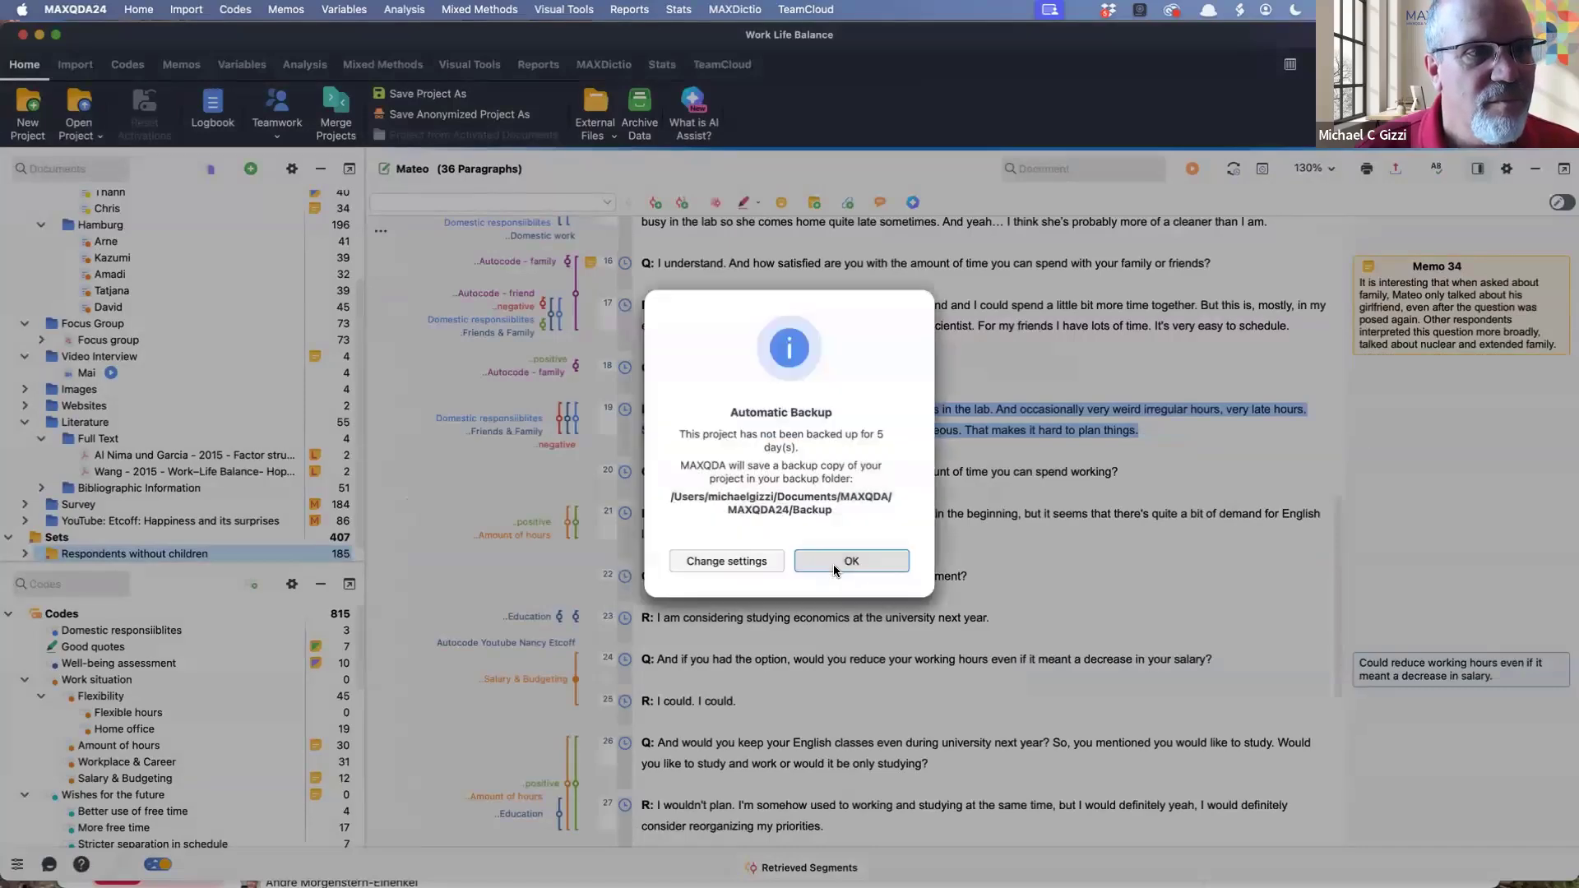
{"action": "left_click", "coordinate": [832, 565]}
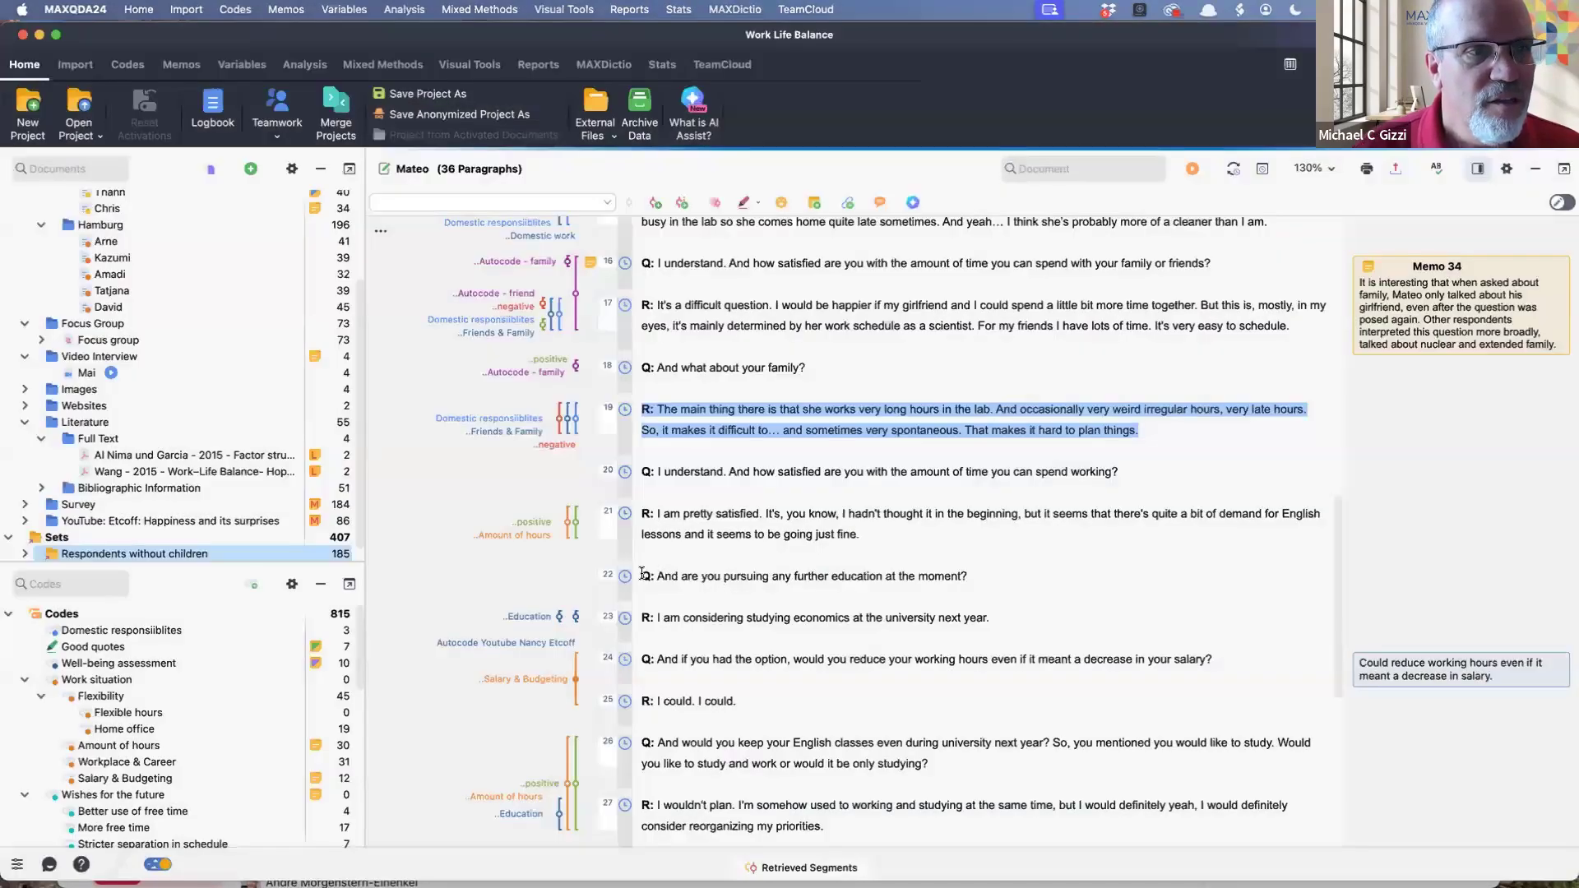
Step: Highlight the question in paragraph 22 and its answer in paragraph 23 of the open interview, one after the other
{"action": "left_click_drag", "start_coordinate": [643, 578], "coordinate": [1005, 588]}
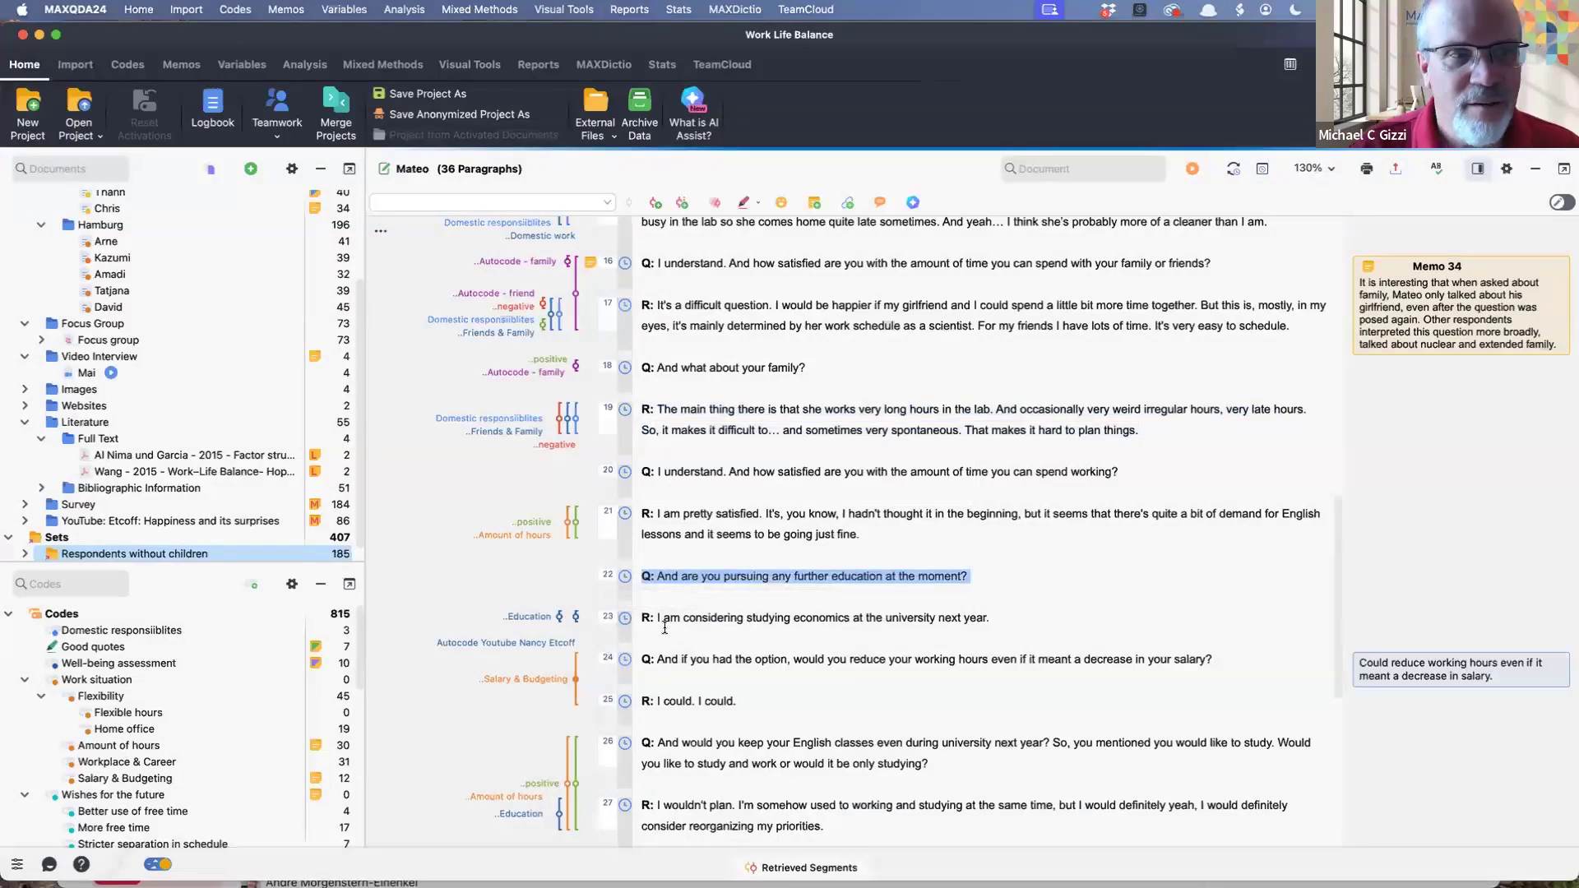
{"action": "left_click_drag", "start_coordinate": [638, 618], "coordinate": [933, 634]}
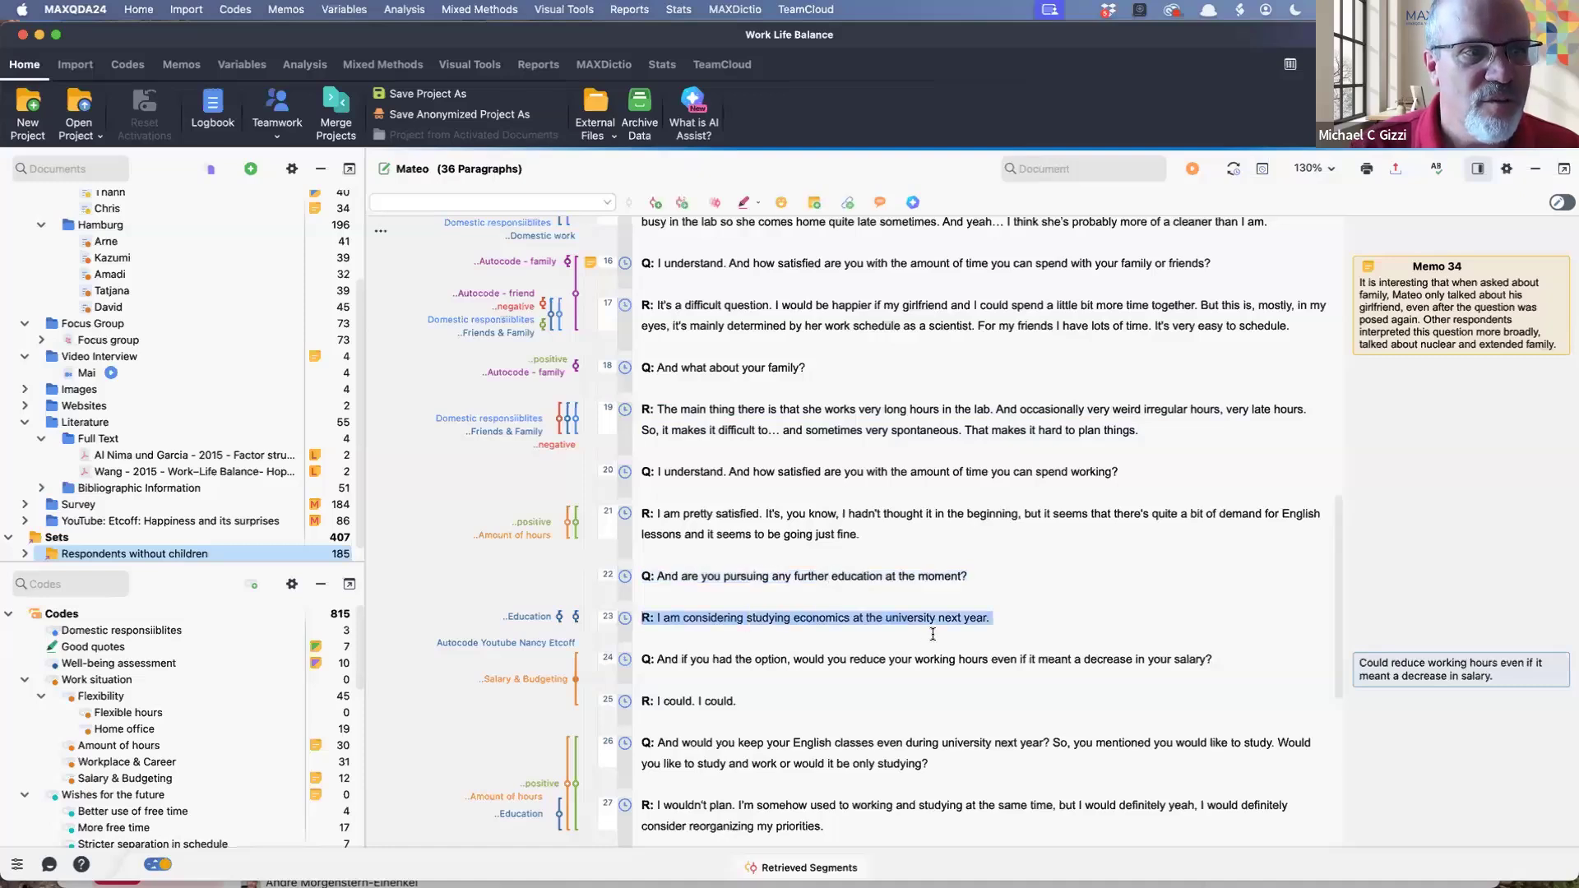
{"action": "left_click", "coordinate": [701, 600]}
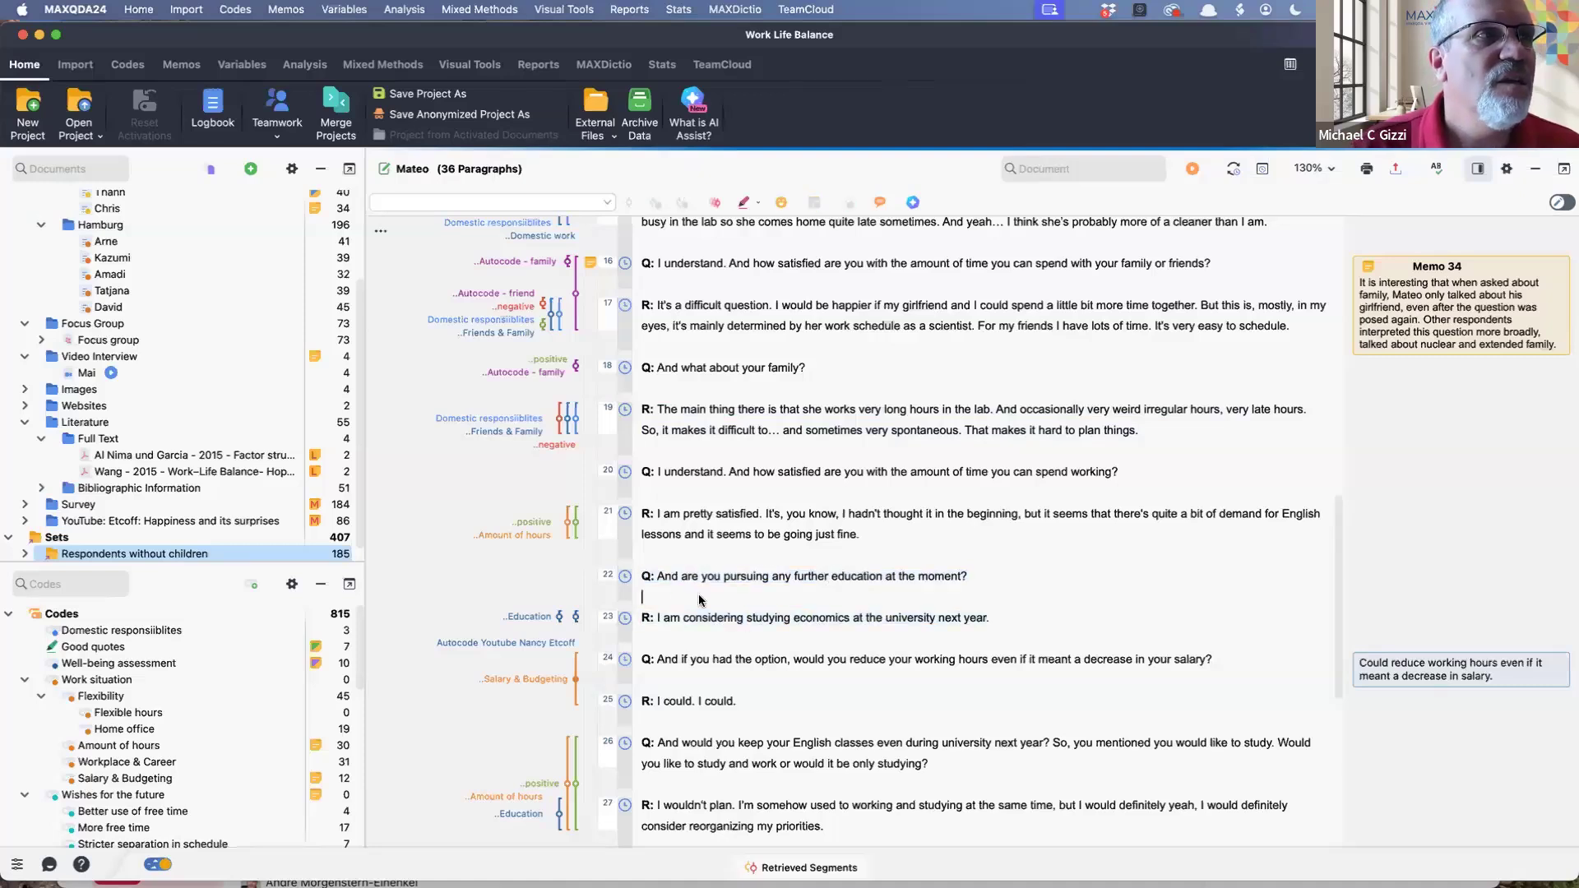
{"action": "left_click", "coordinate": [306, 74]}
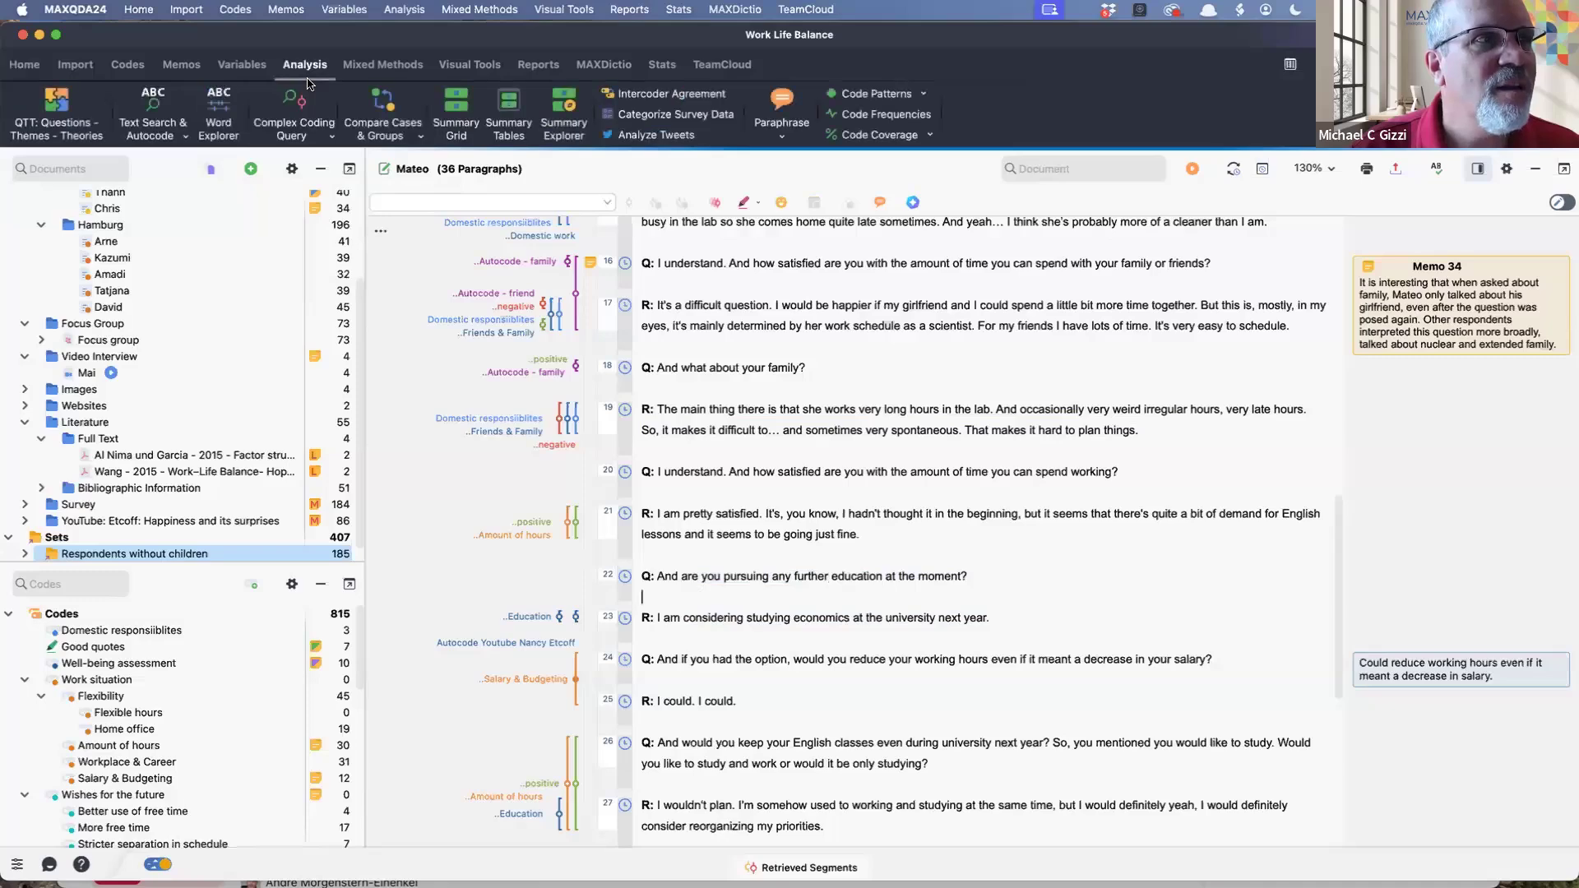
{"action": "left_click", "coordinate": [218, 108]}
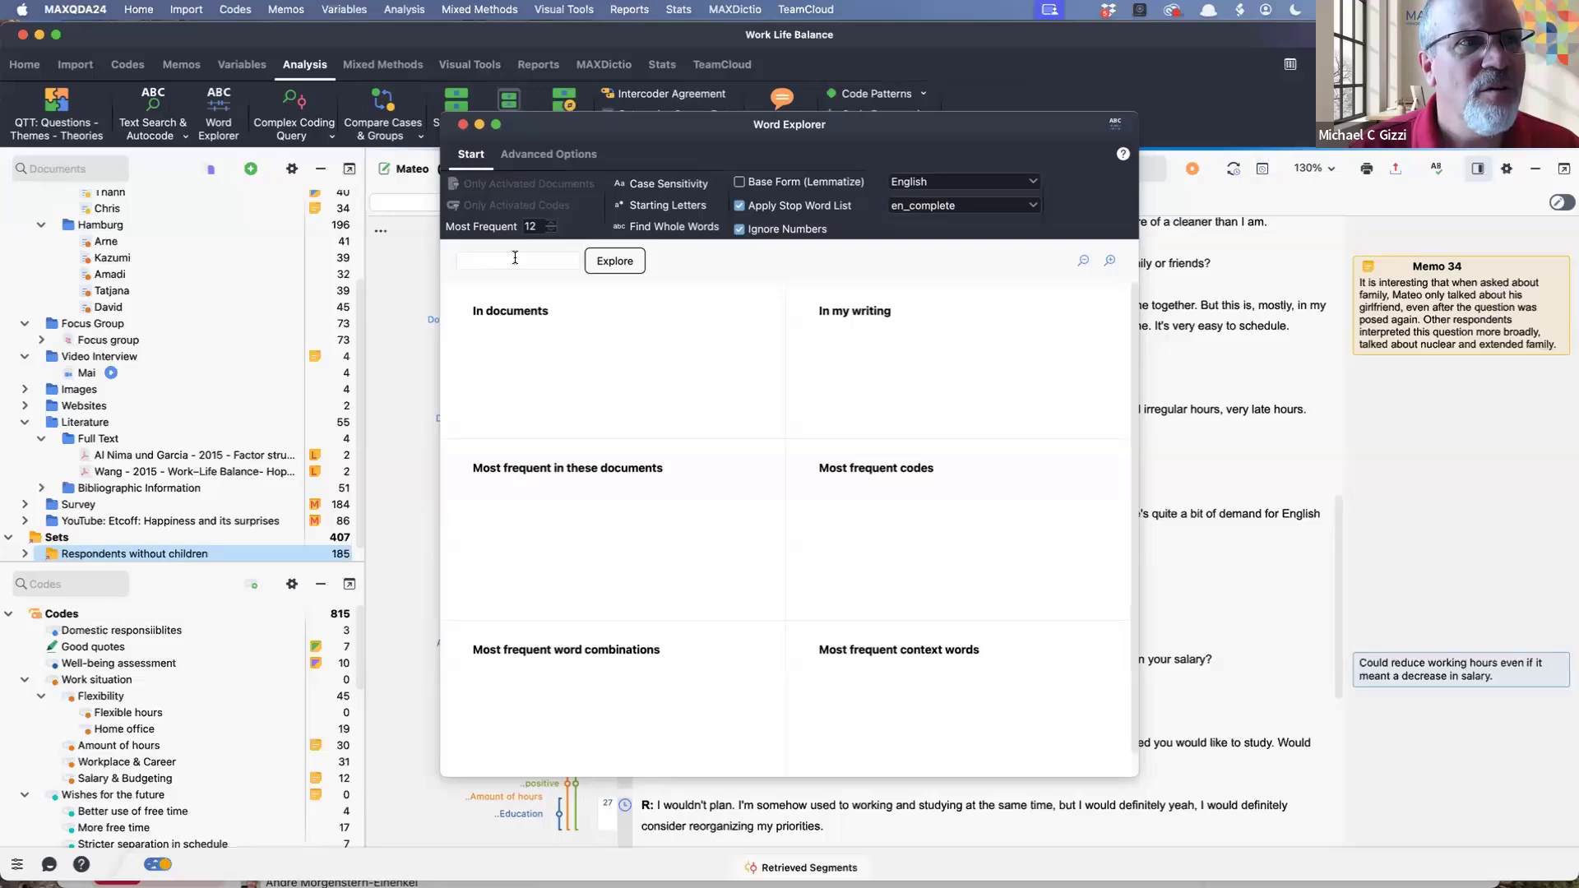
{"action": "left_click", "coordinate": [480, 124]}
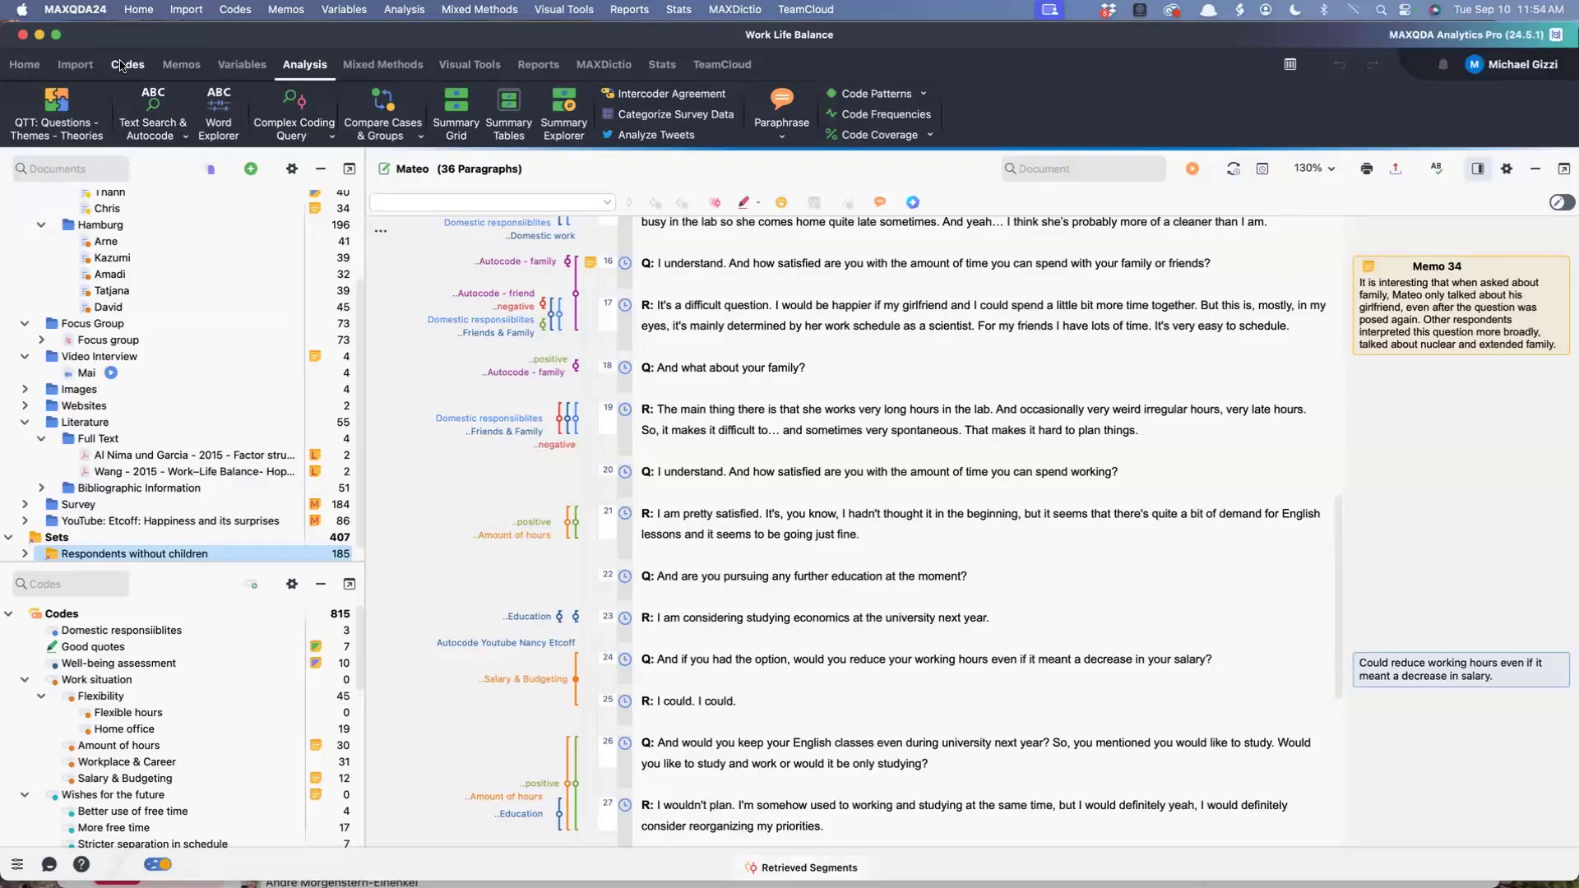
{"action": "left_click", "coordinate": [251, 169]}
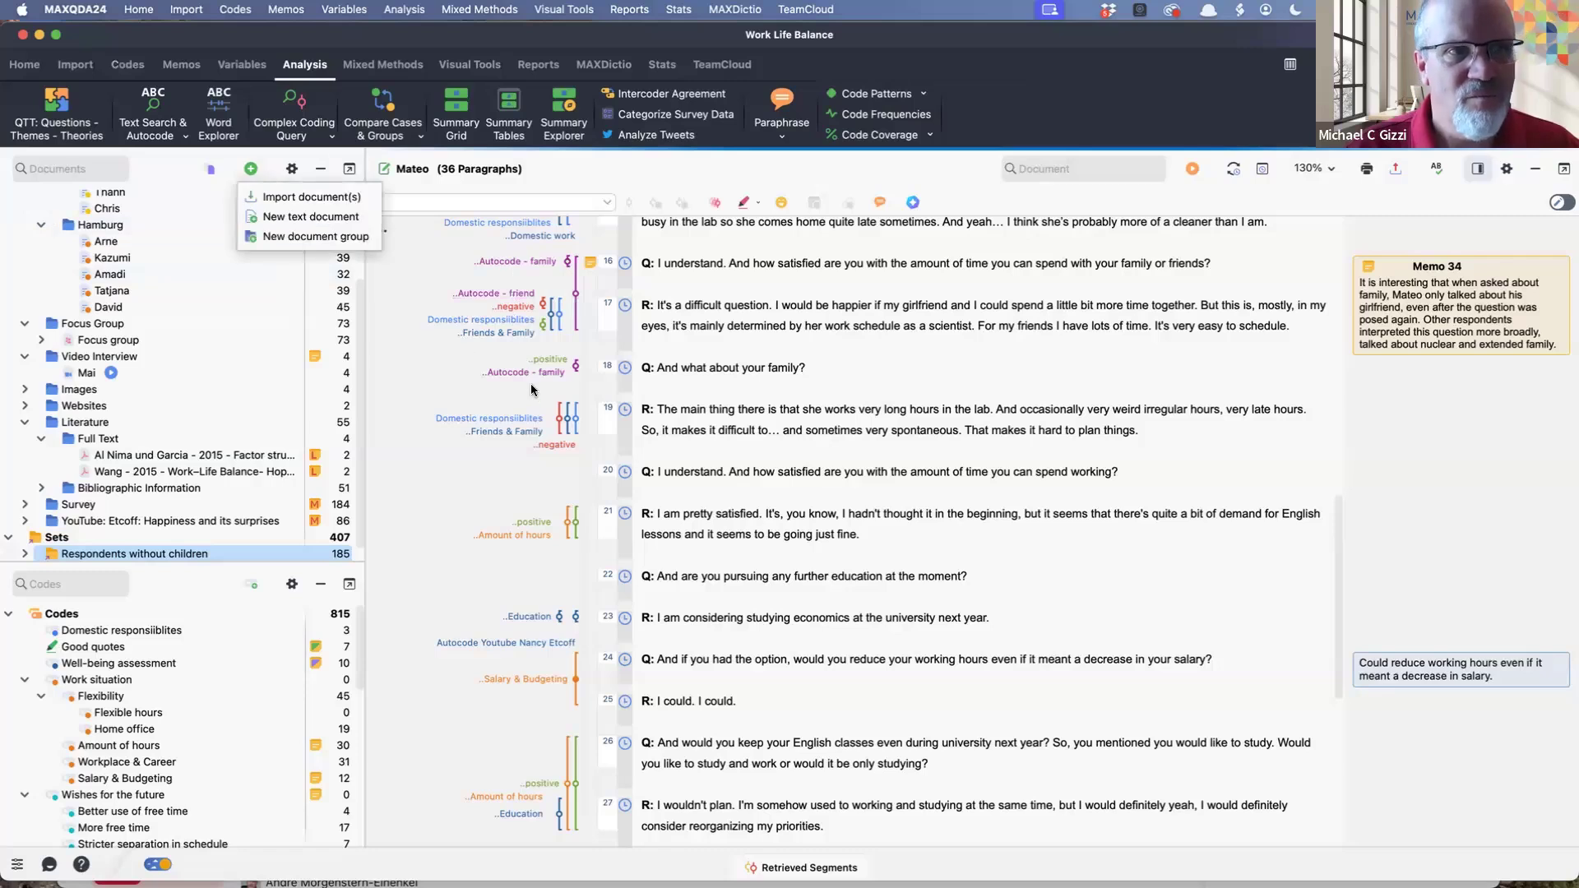
{"action": "left_click", "coordinate": [632, 472]}
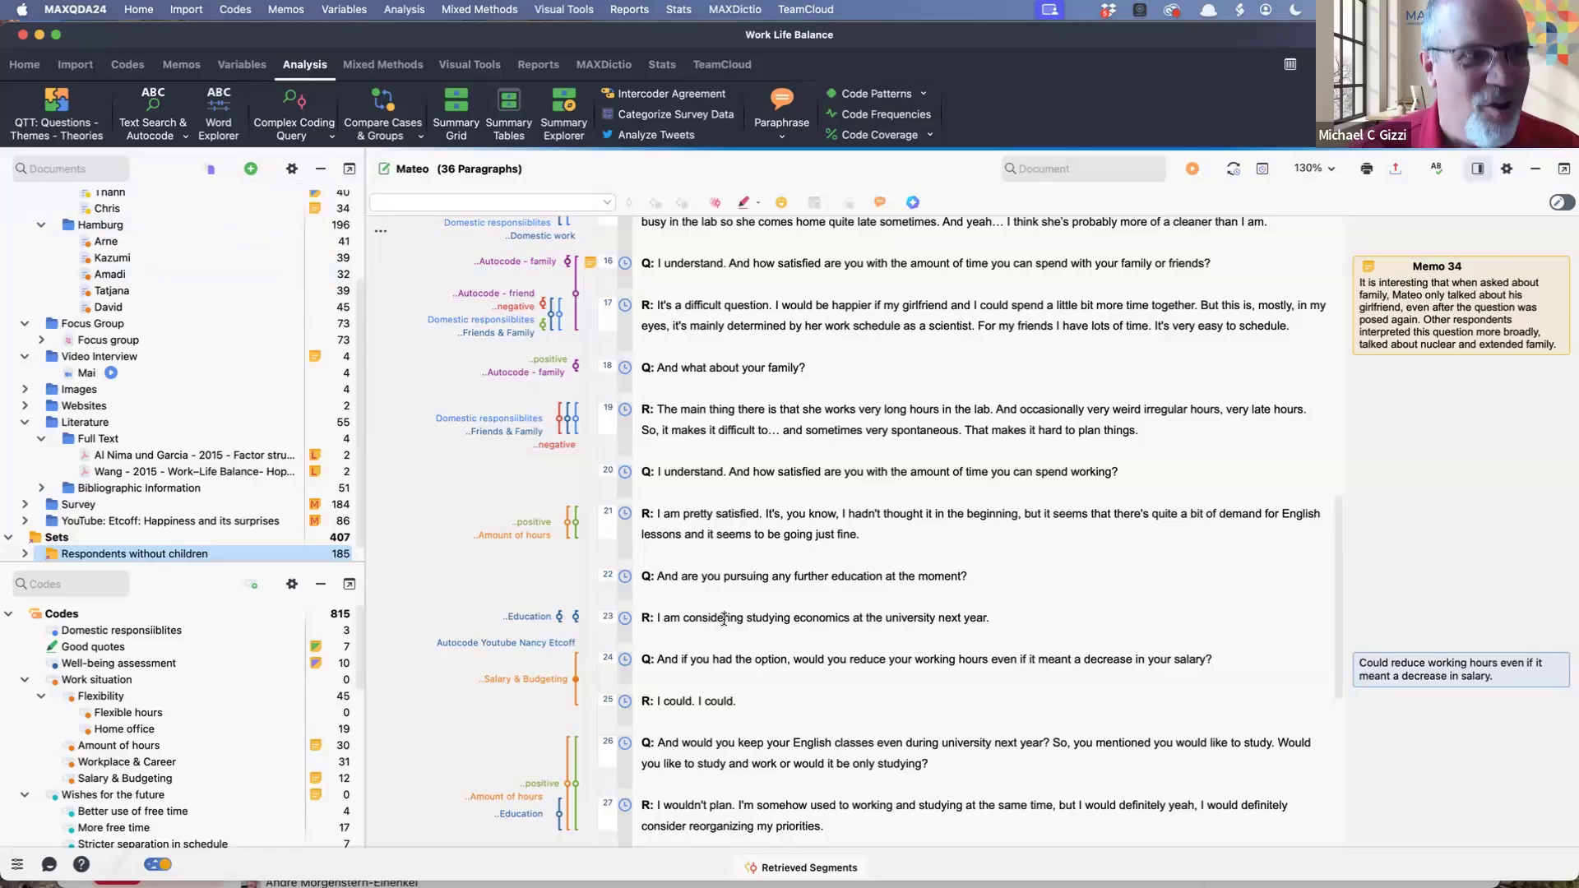
Step: Reopen the recent project Netflix covid project MAXDAYS and review the segments coded with Question in 18-Q2 T
{"action": "left_click", "coordinate": [24, 65]}
{"action": "left_click", "coordinate": [81, 120]}
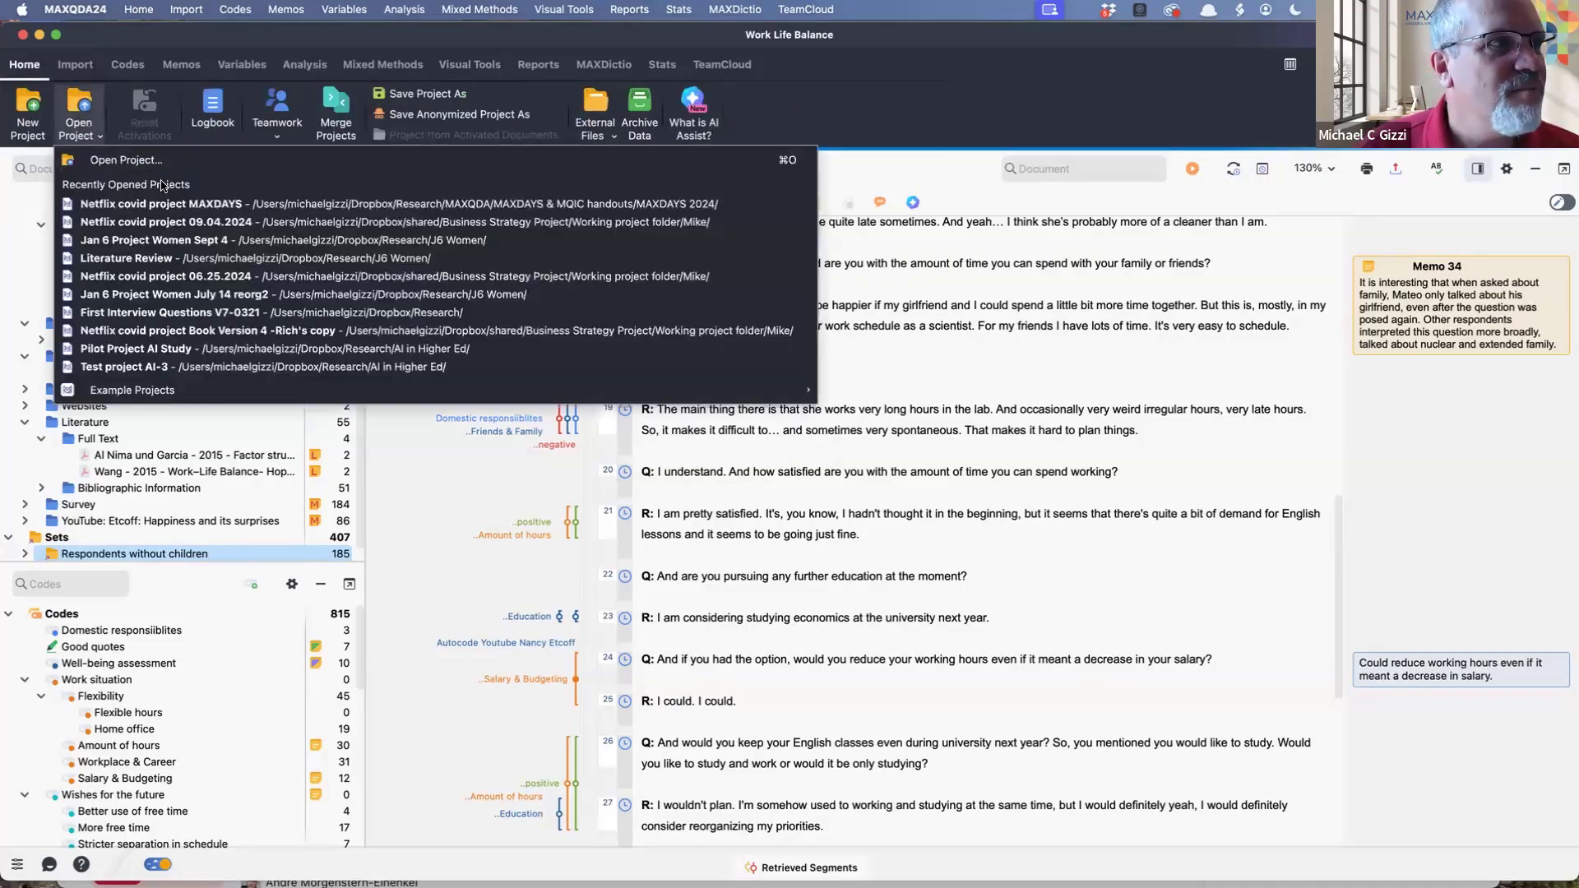
{"action": "left_click", "coordinate": [181, 207]}
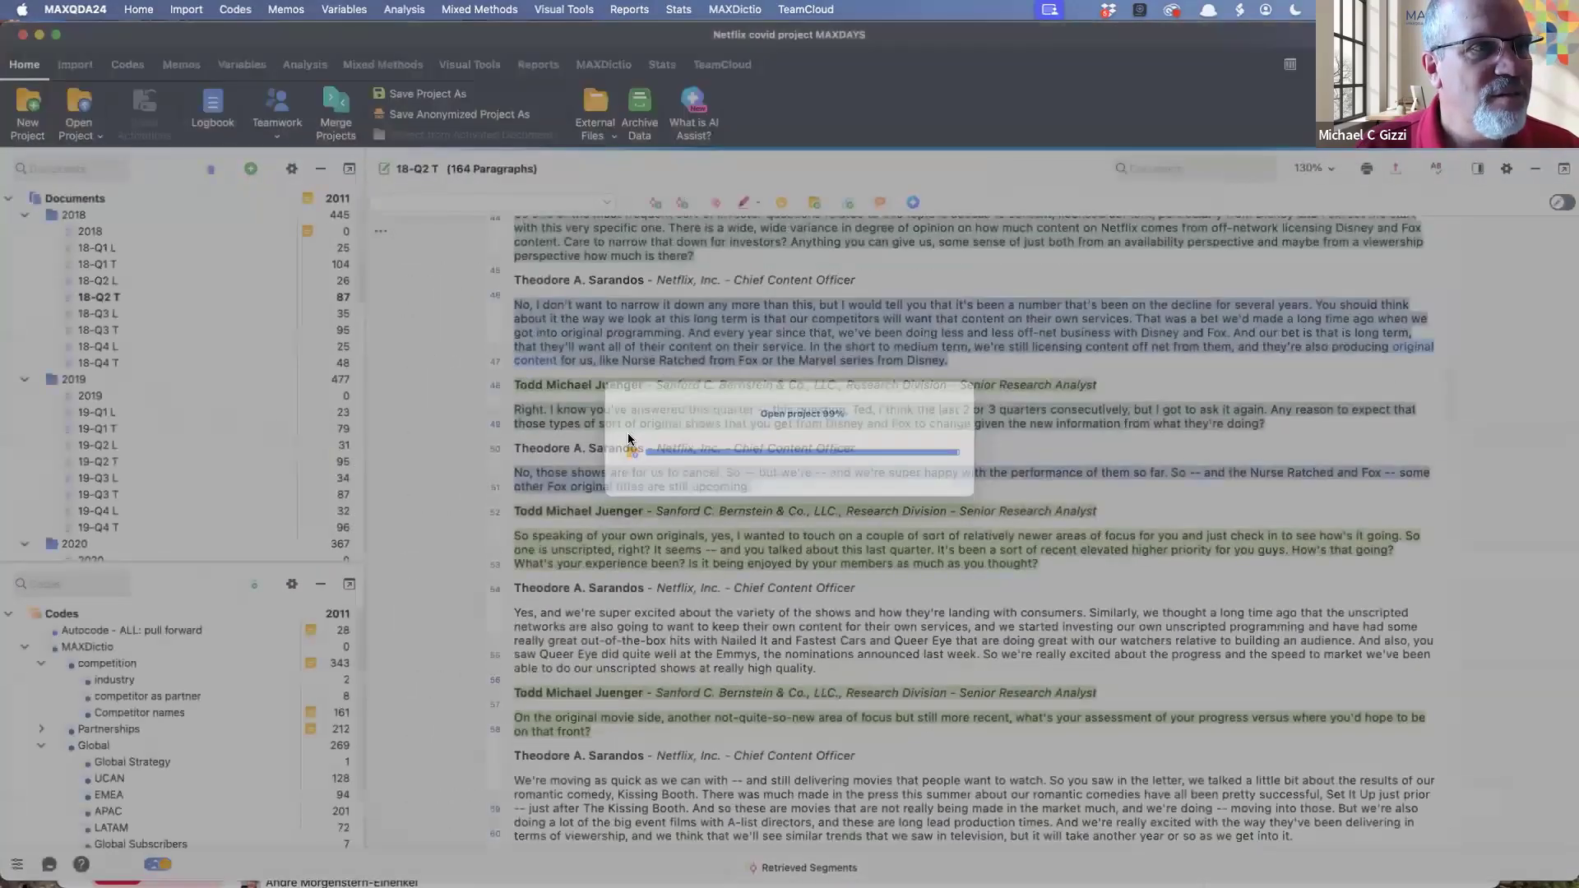
{"action": "scroll", "coordinate": [629, 442], "scroll_direction": "up", "scroll_amount": 3}
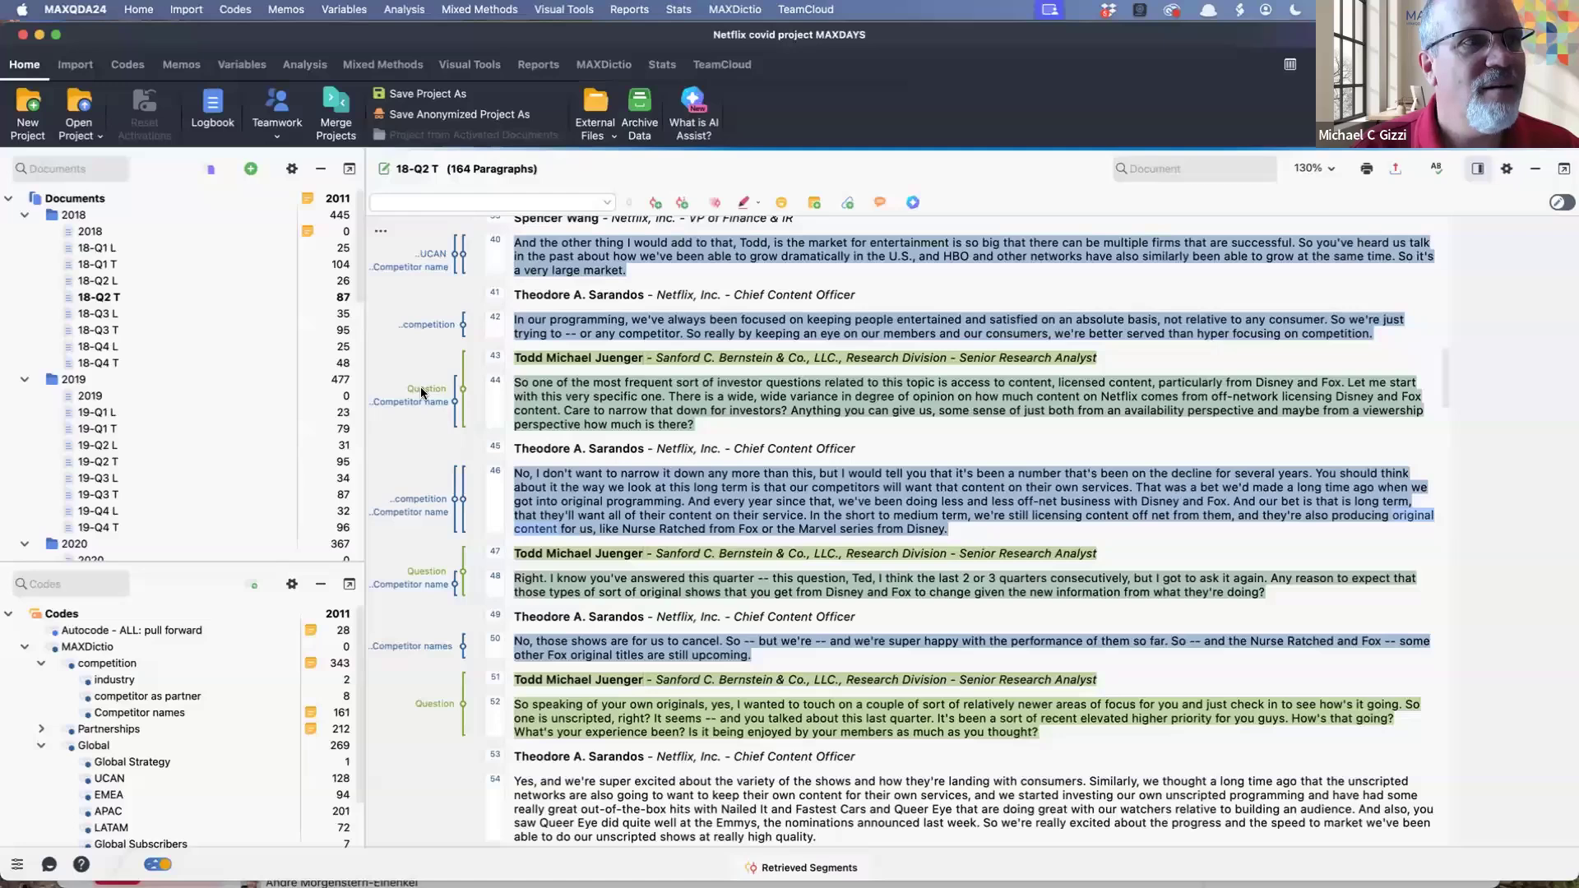
{"action": "scroll", "coordinate": [421, 392], "scroll_direction": "up", "scroll_amount": 3}
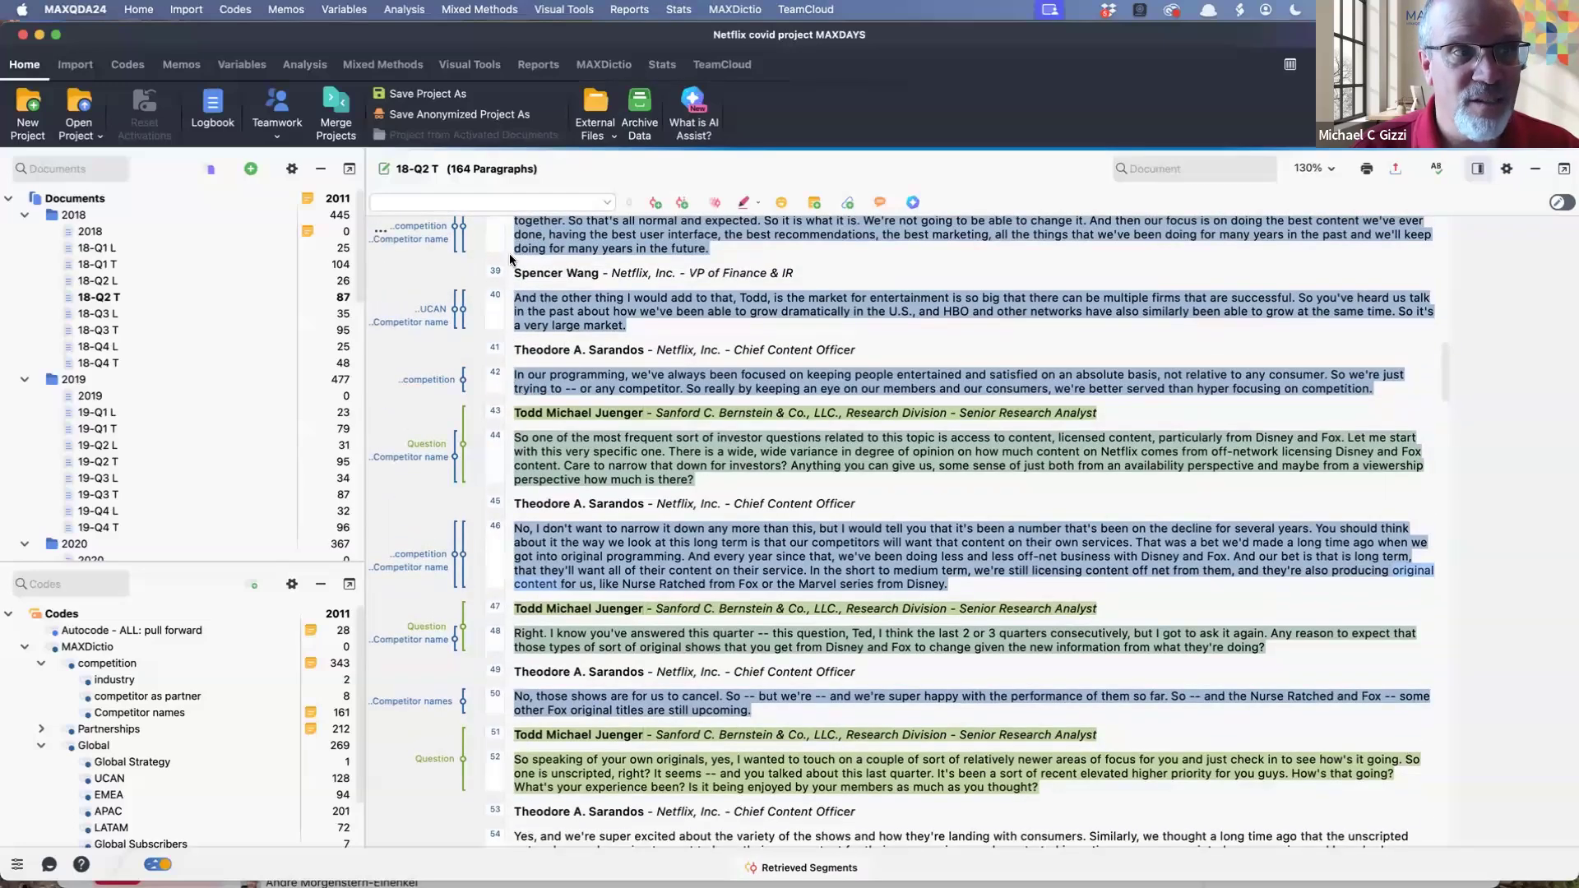
Step: Activate the Question code, explore "net adds" in Word Explorer with only activated codes, and close the explorer
{"action": "scroll", "coordinate": [206, 742], "scroll_direction": "down", "scroll_amount": 3}
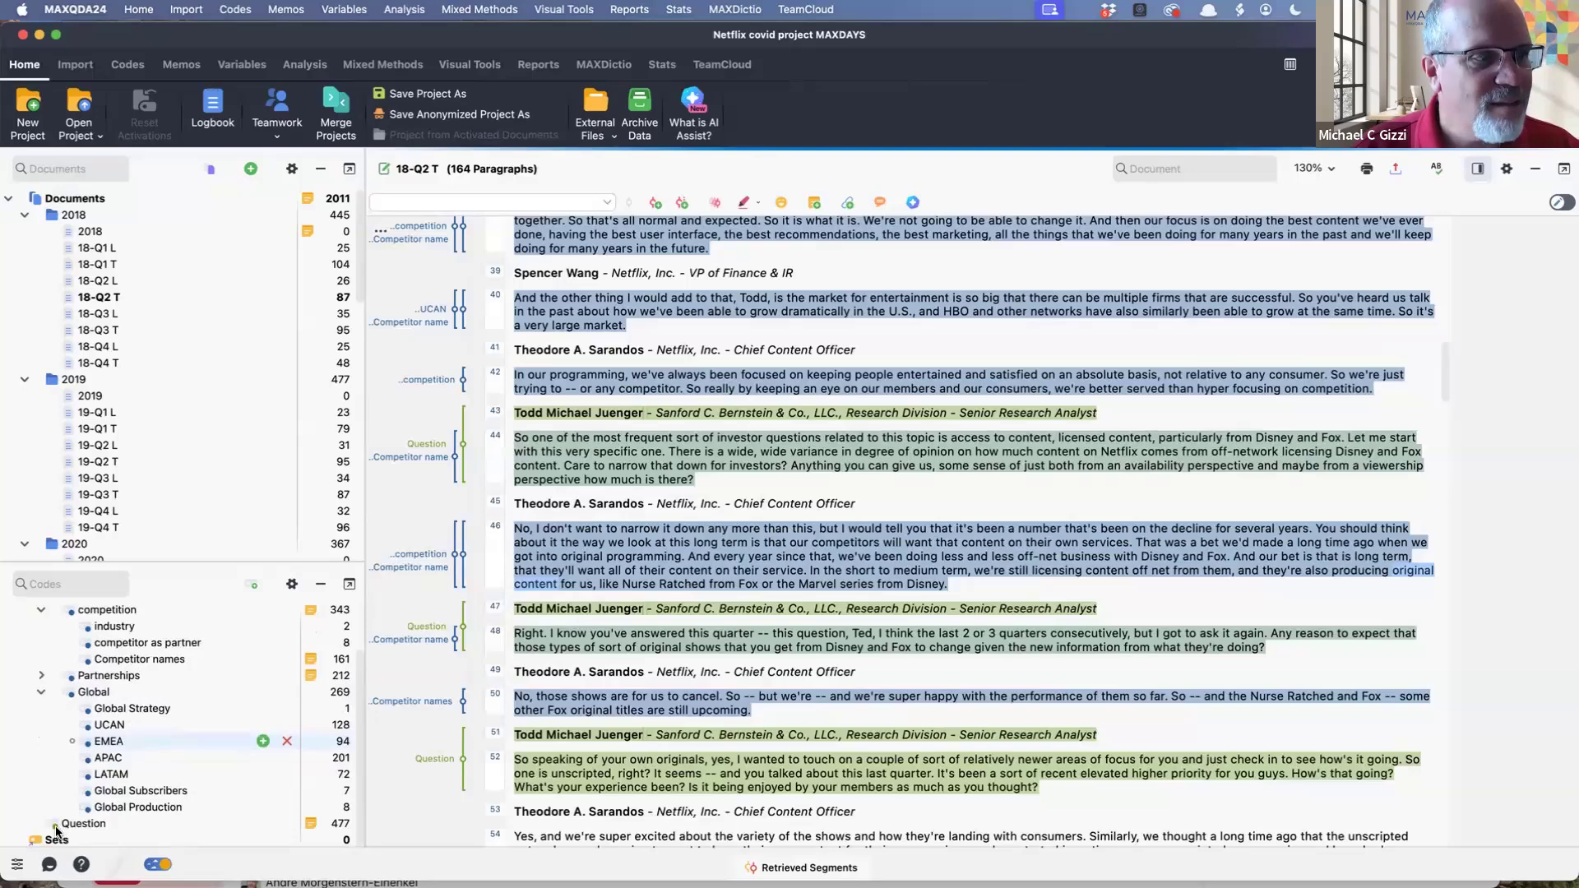
{"action": "left_click", "coordinate": [52, 825]}
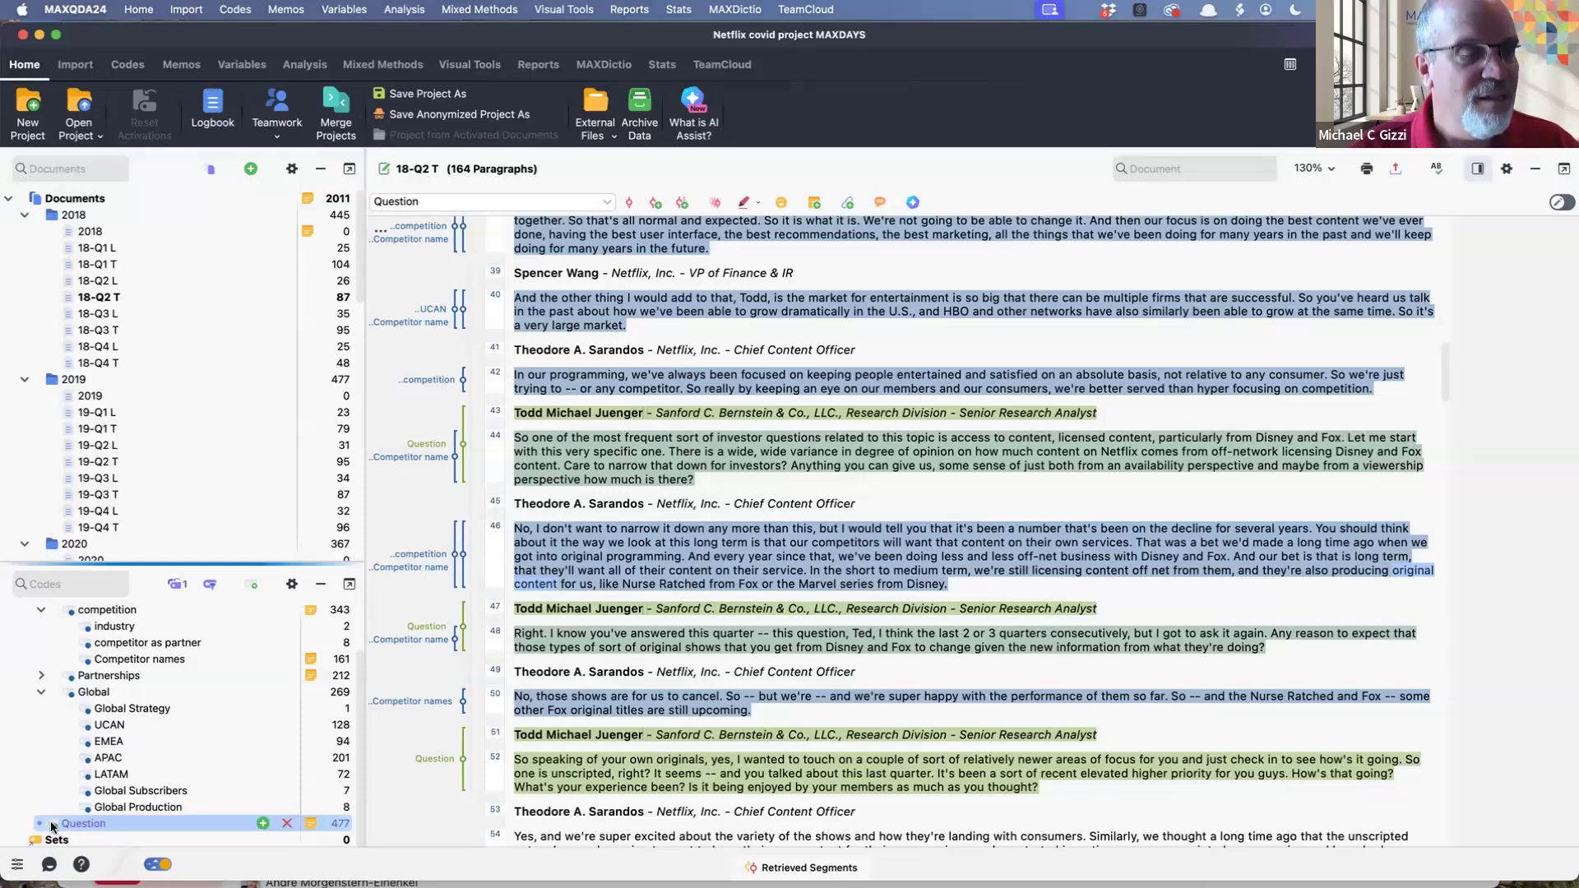
{"action": "left_click", "coordinate": [316, 64]}
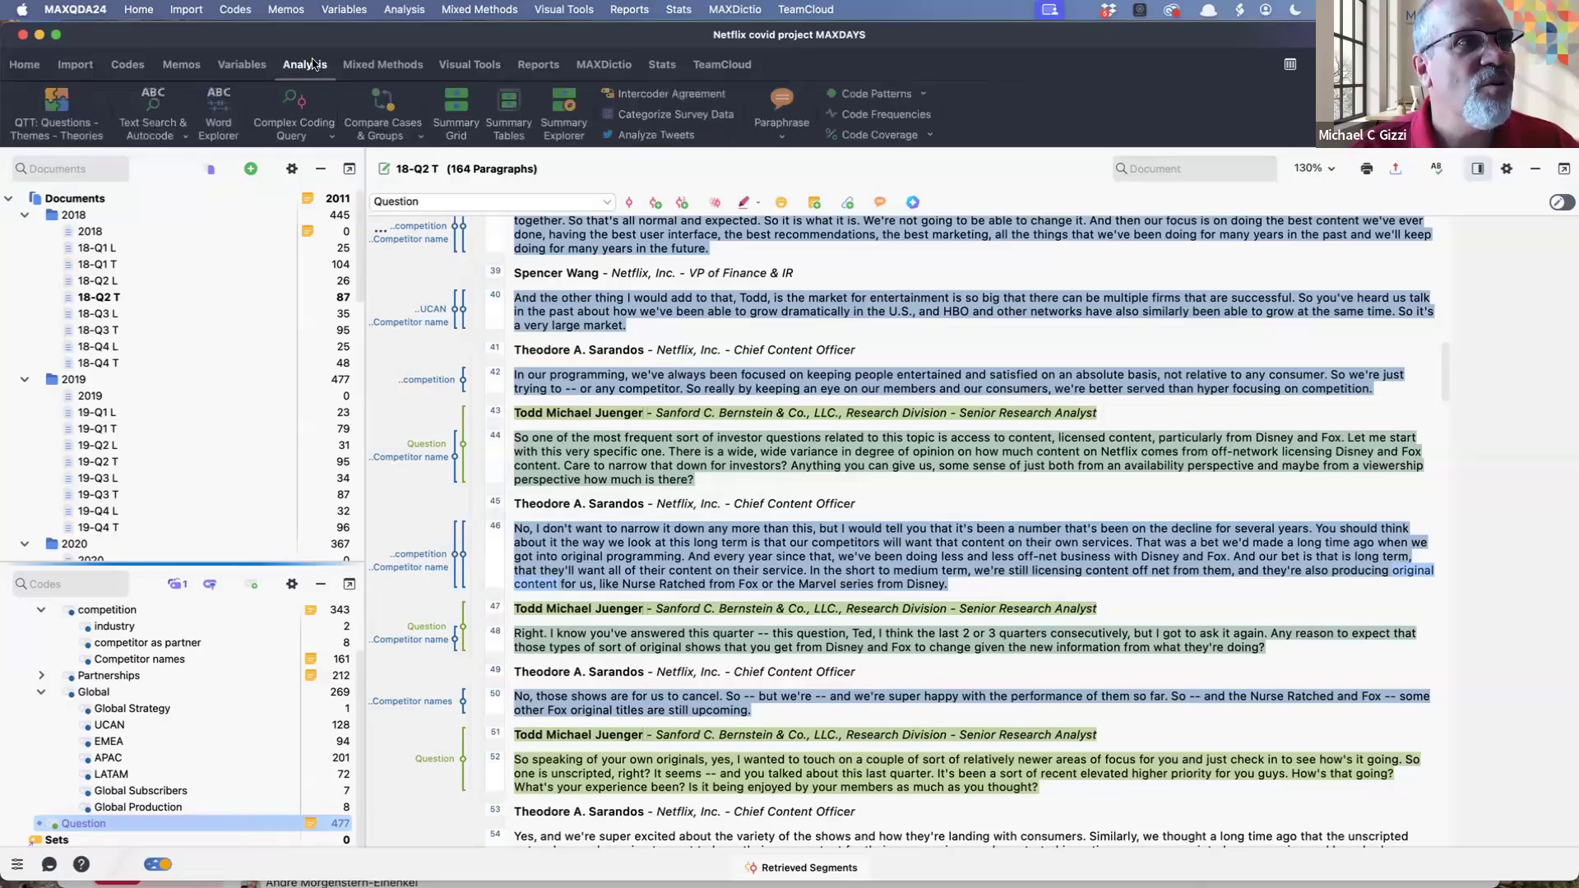
{"action": "left_click", "coordinate": [227, 111]}
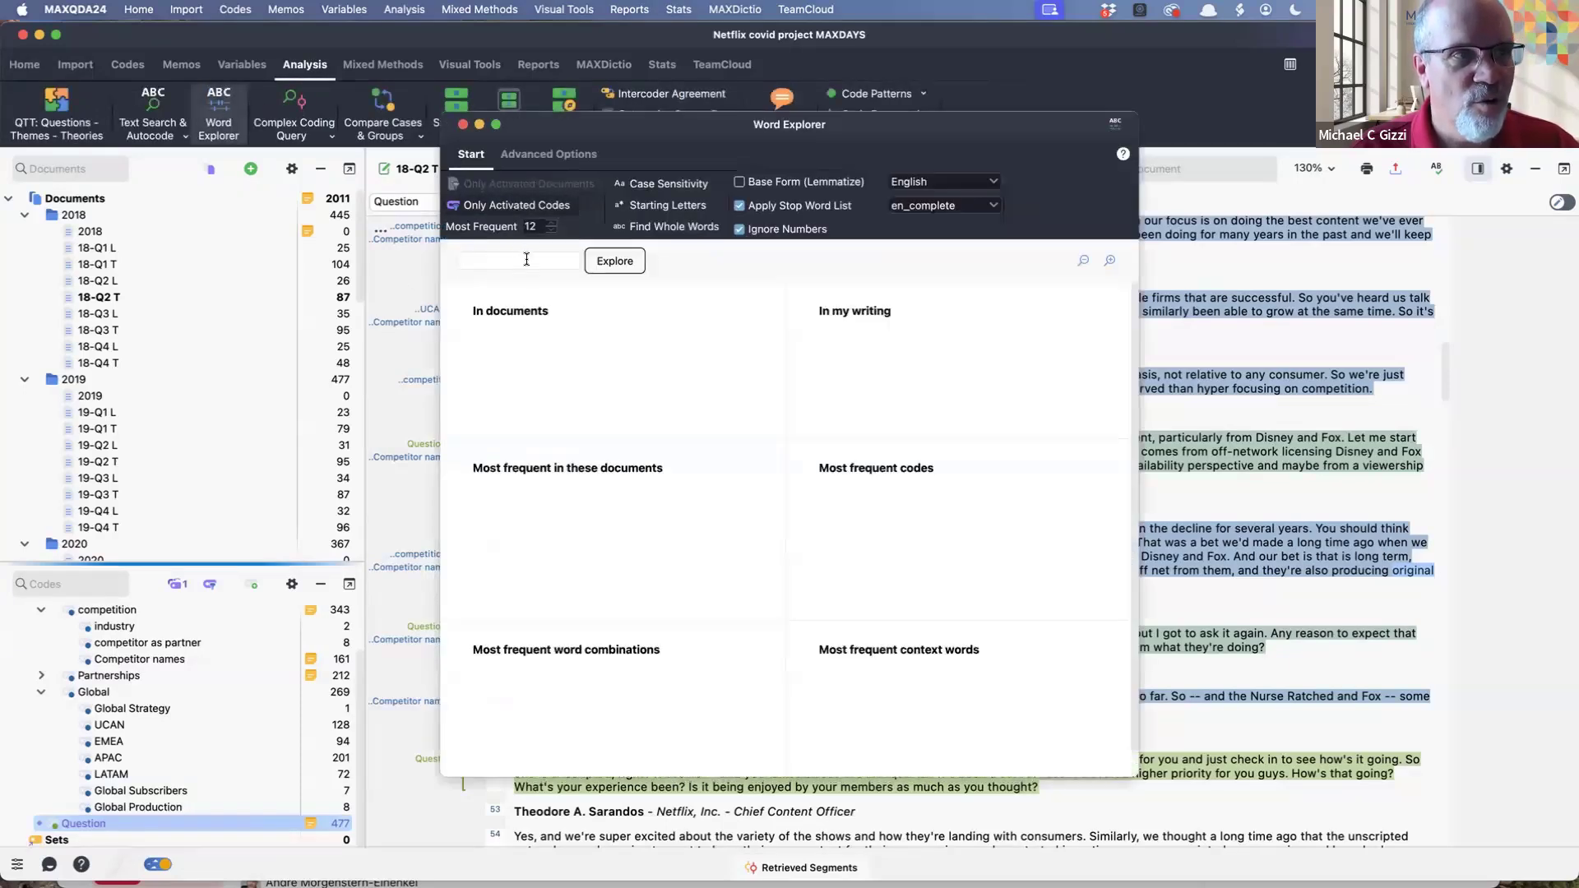
{"action": "type", "text": "net "}
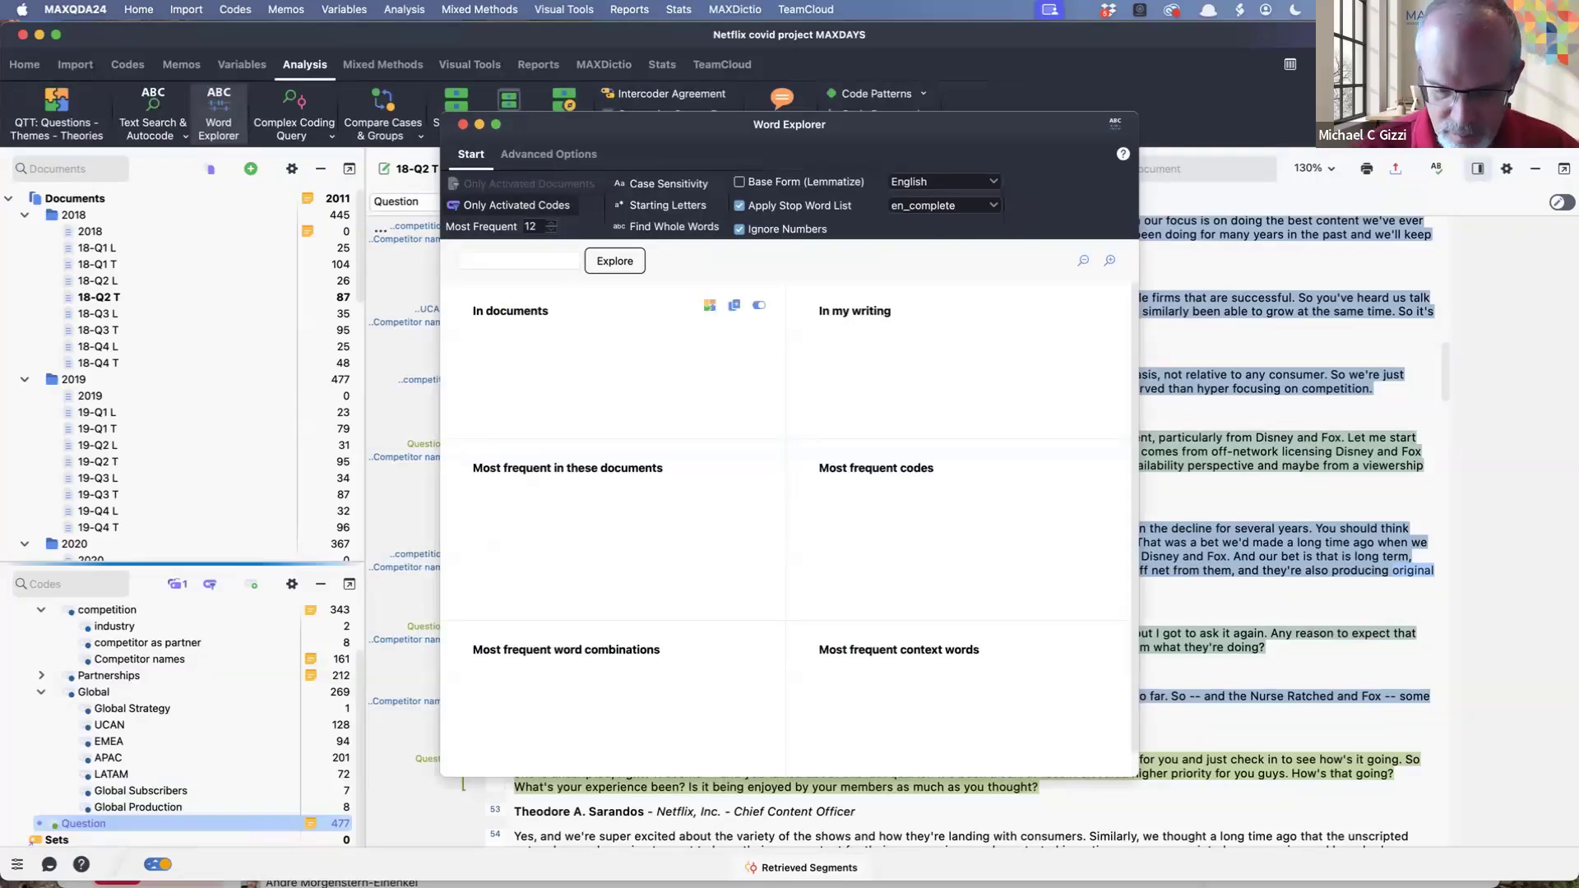
{"action": "type", "text": "adds"}
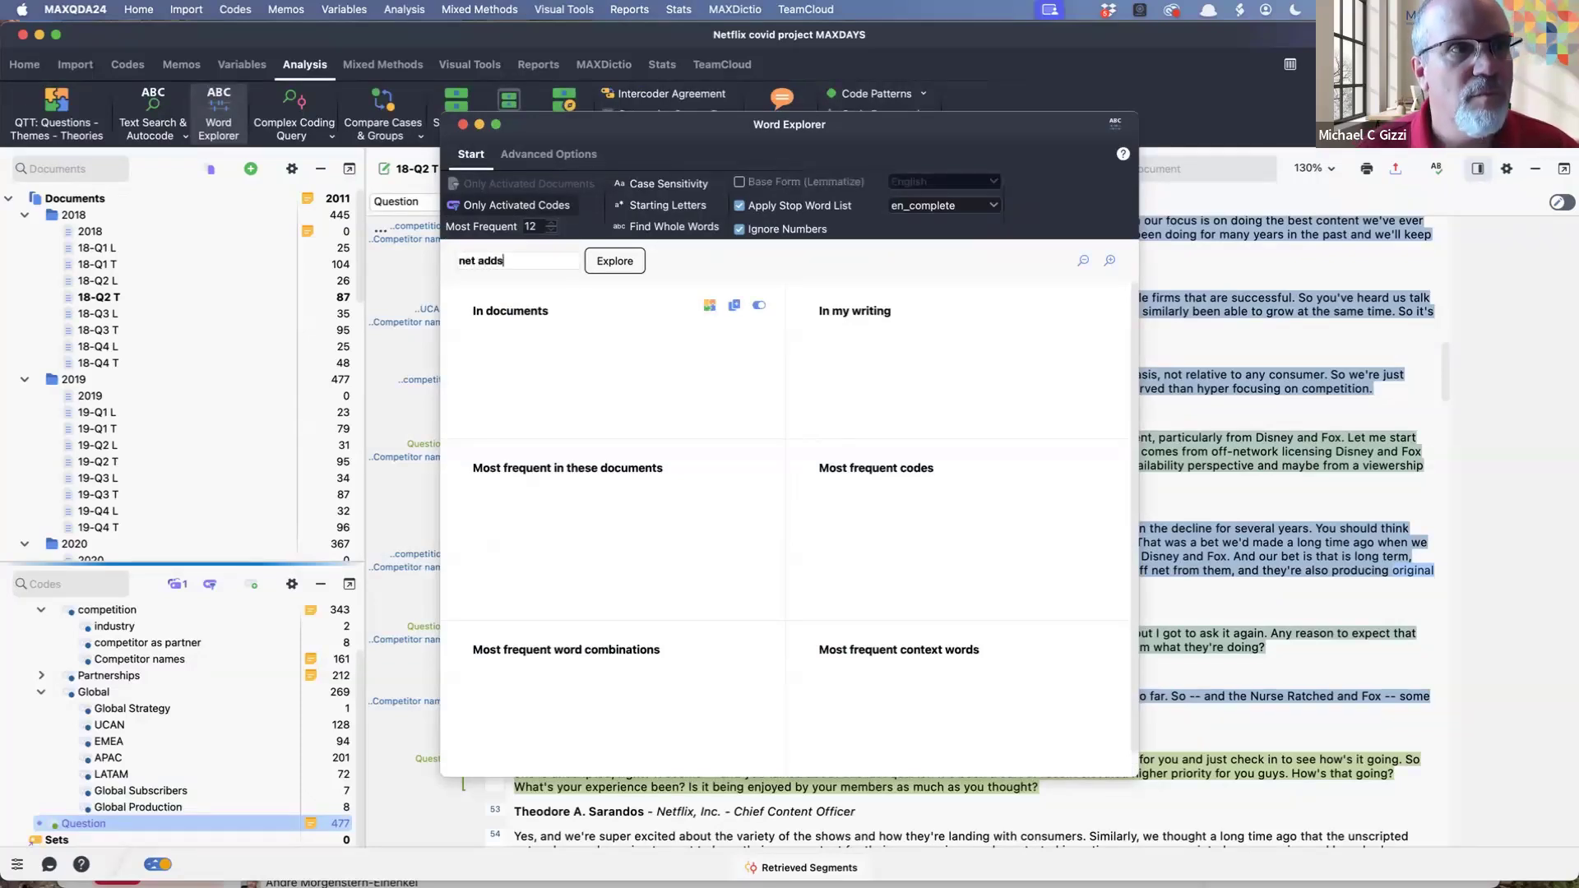
{"action": "key", "text": "Return"}
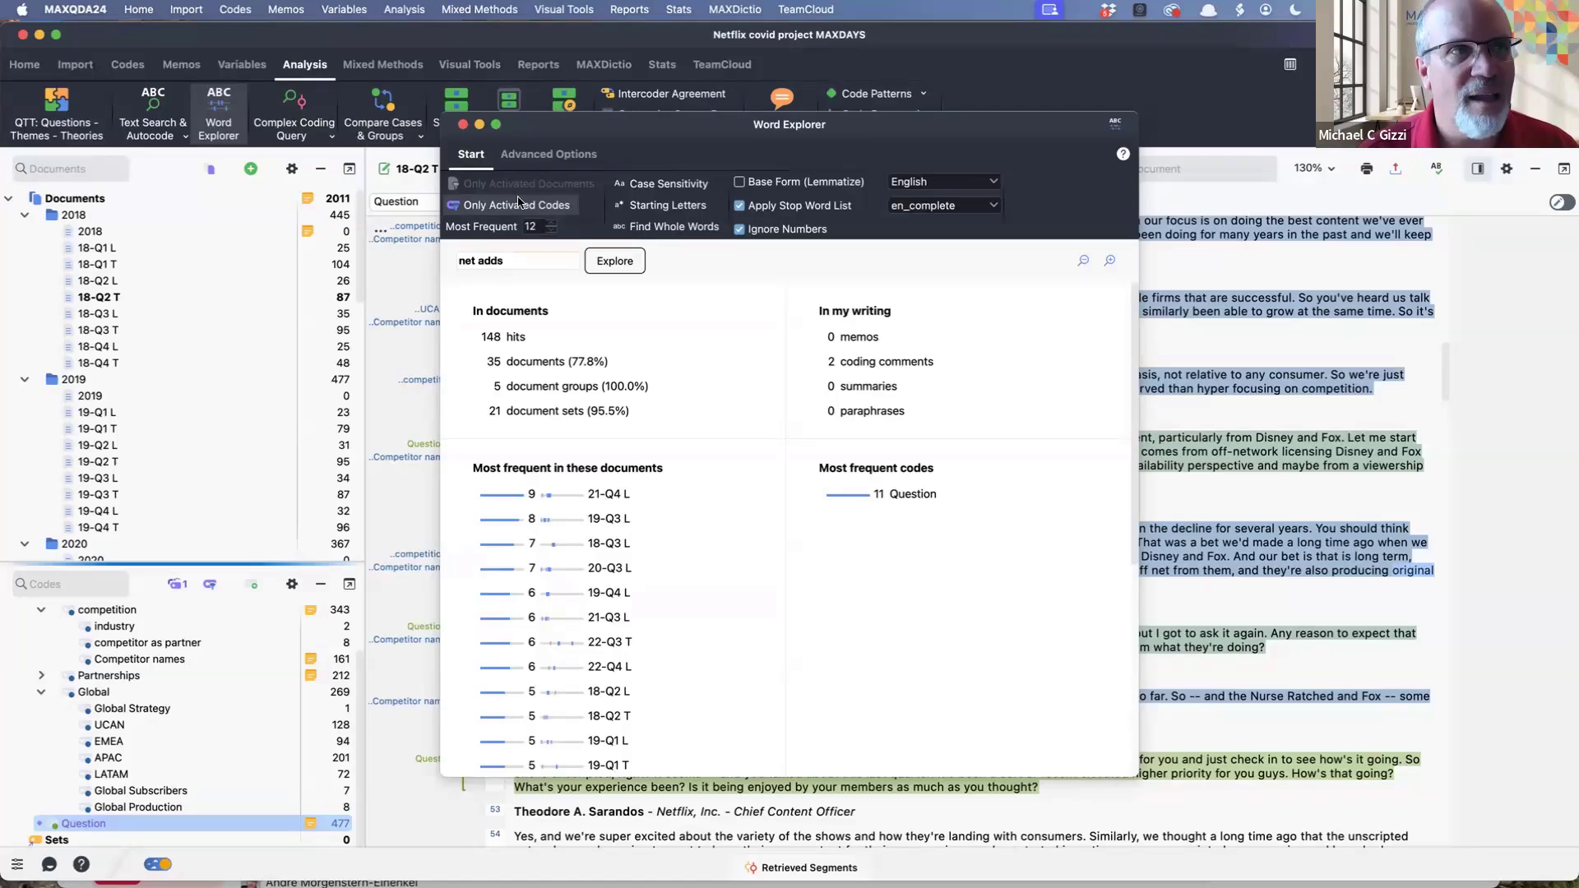
{"action": "left_click", "coordinate": [462, 125]}
Step: Highlight the speaker line and answer in paragraphs 53 and 54 of 18-Q2 T and check the available text search types
{"action": "scroll", "coordinate": [596, 362], "scroll_direction": "down", "scroll_amount": 8}
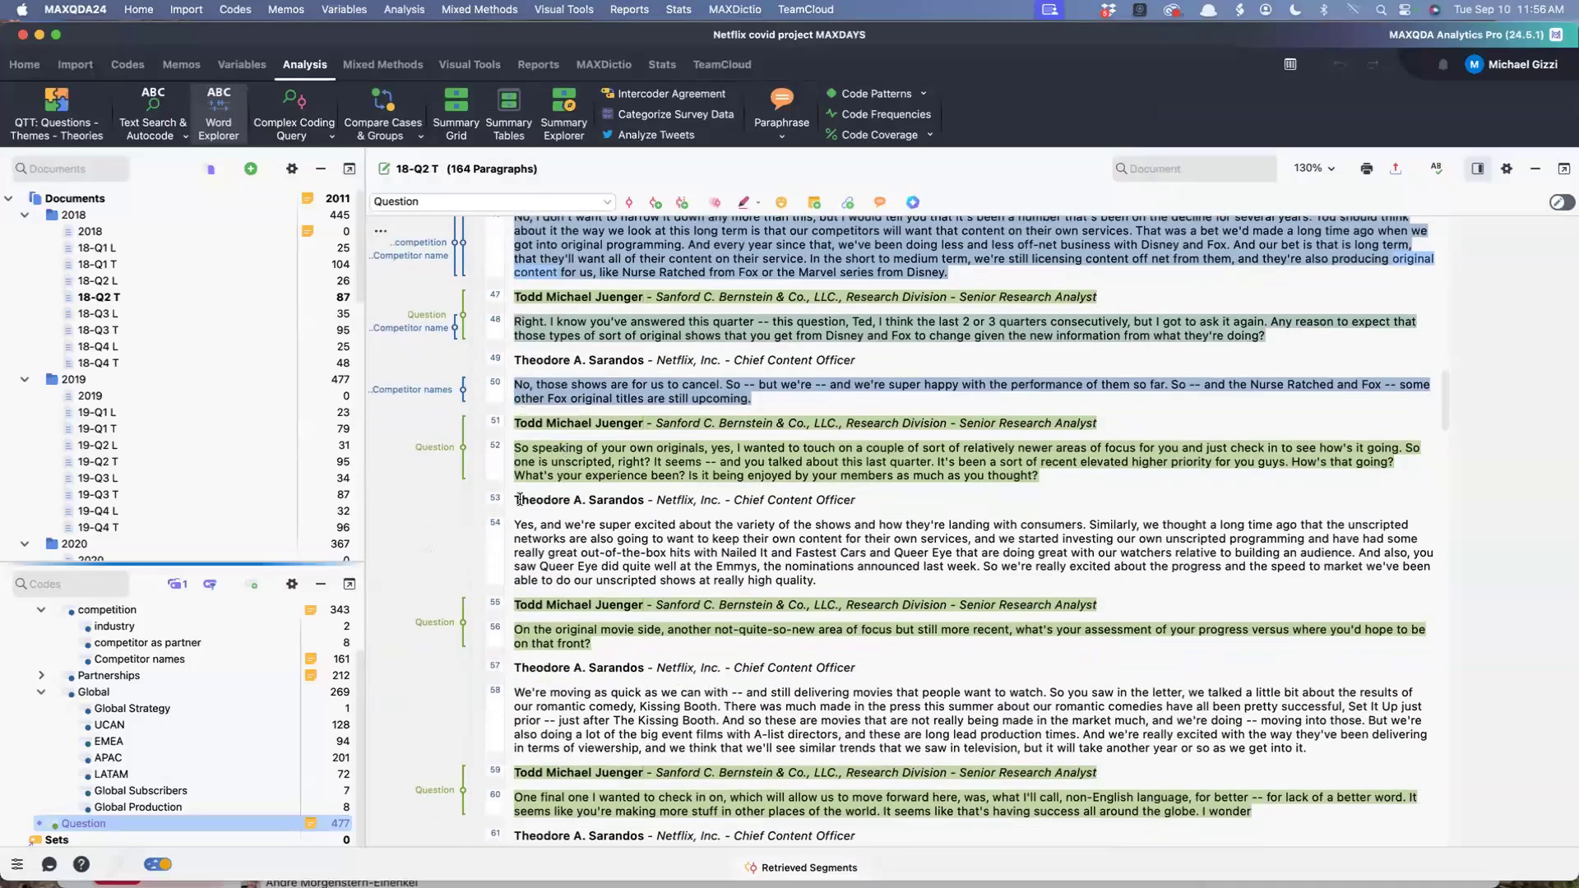
{"action": "left_click_drag", "start_coordinate": [515, 499], "coordinate": [893, 583]}
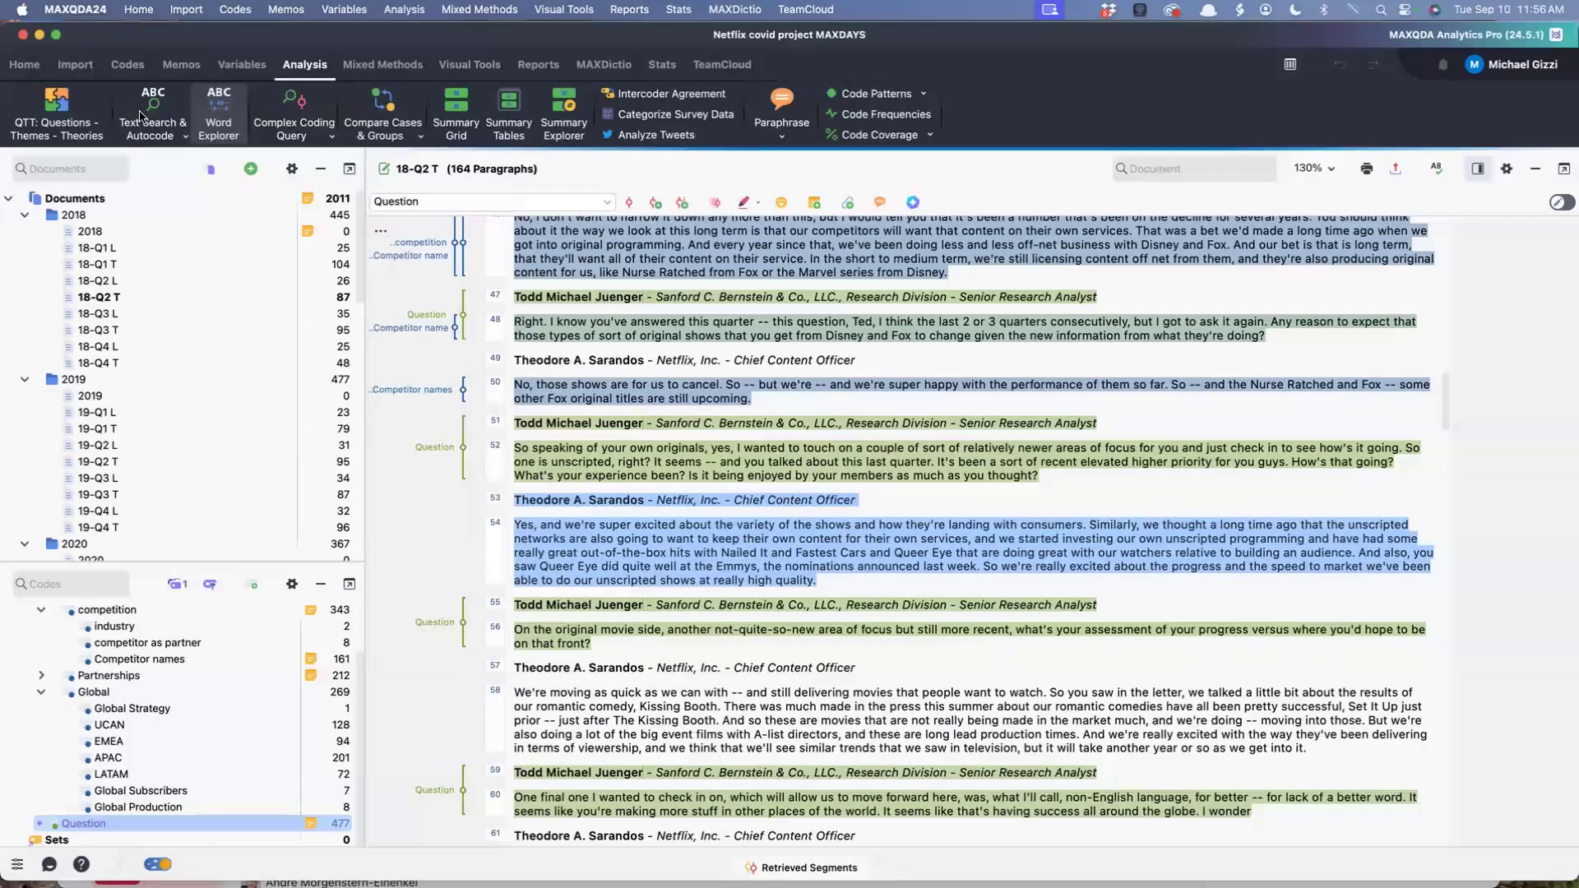
{"action": "left_click", "coordinate": [181, 134]}
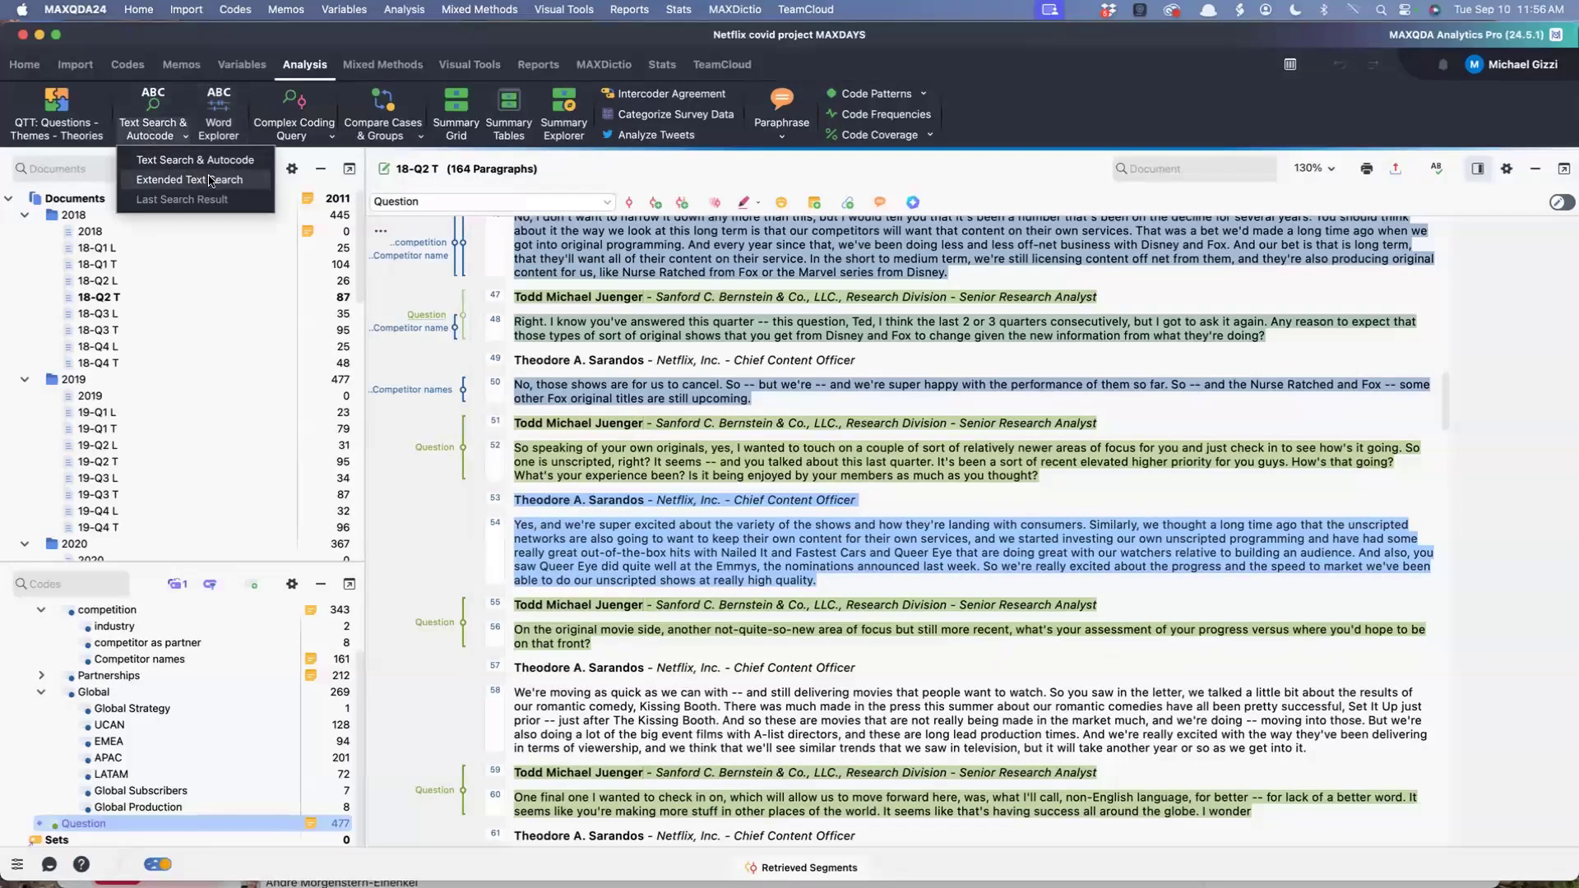
{"action": "left_click", "coordinate": [623, 354]}
{"action": "left_click", "coordinate": [623, 354]}
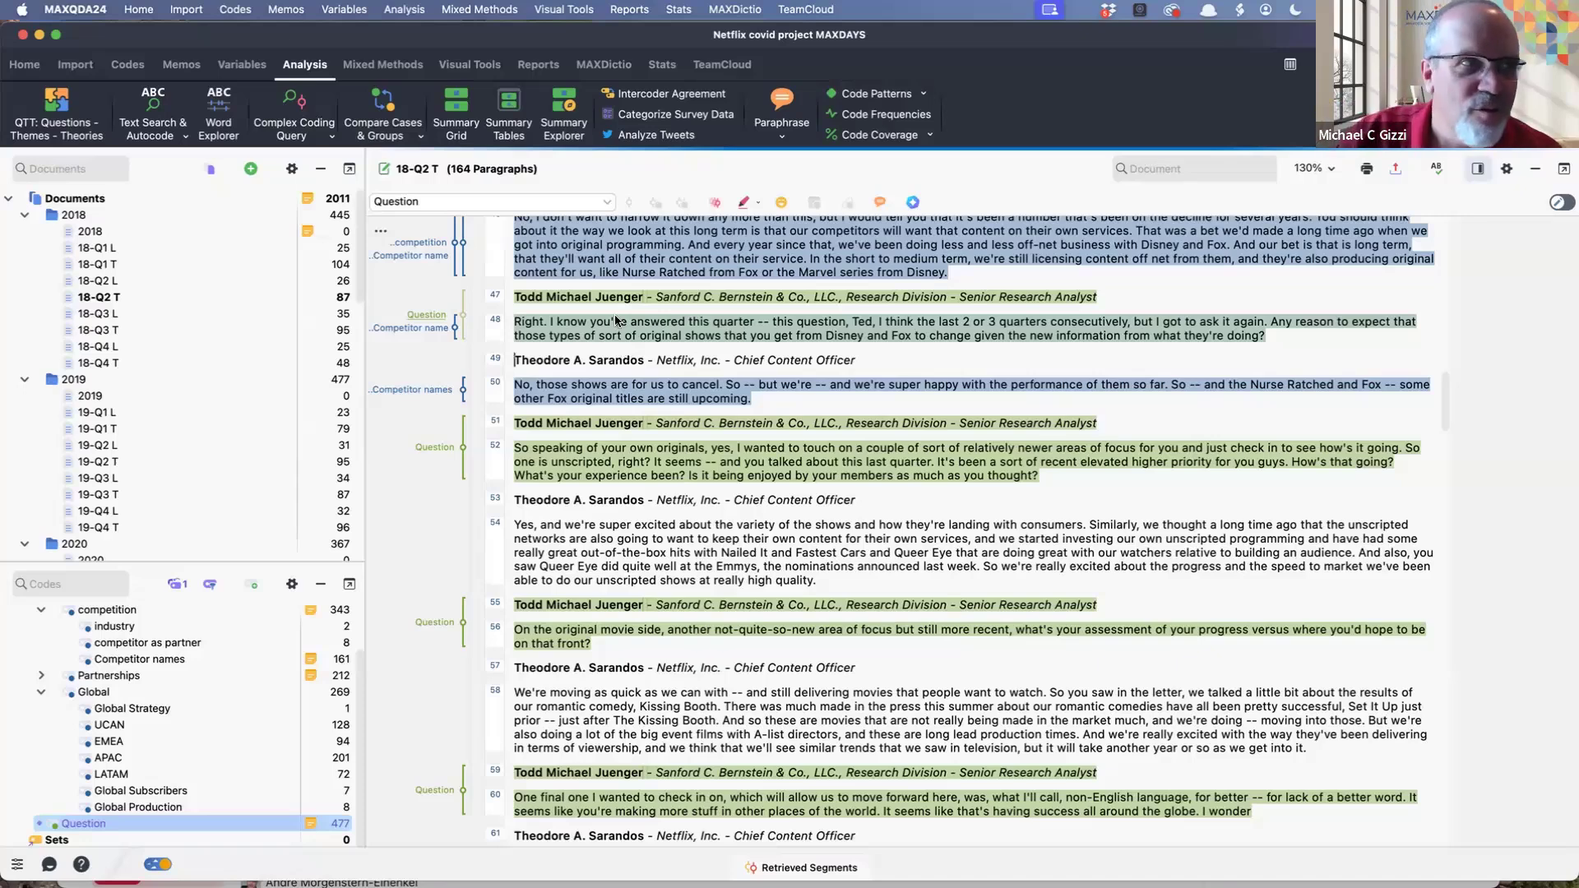
Step: Examine the included item "games" and excluded item "sacred" in Extended Text Search, check the data import options, and close the search without running it
{"action": "left_click", "coordinate": [166, 127]}
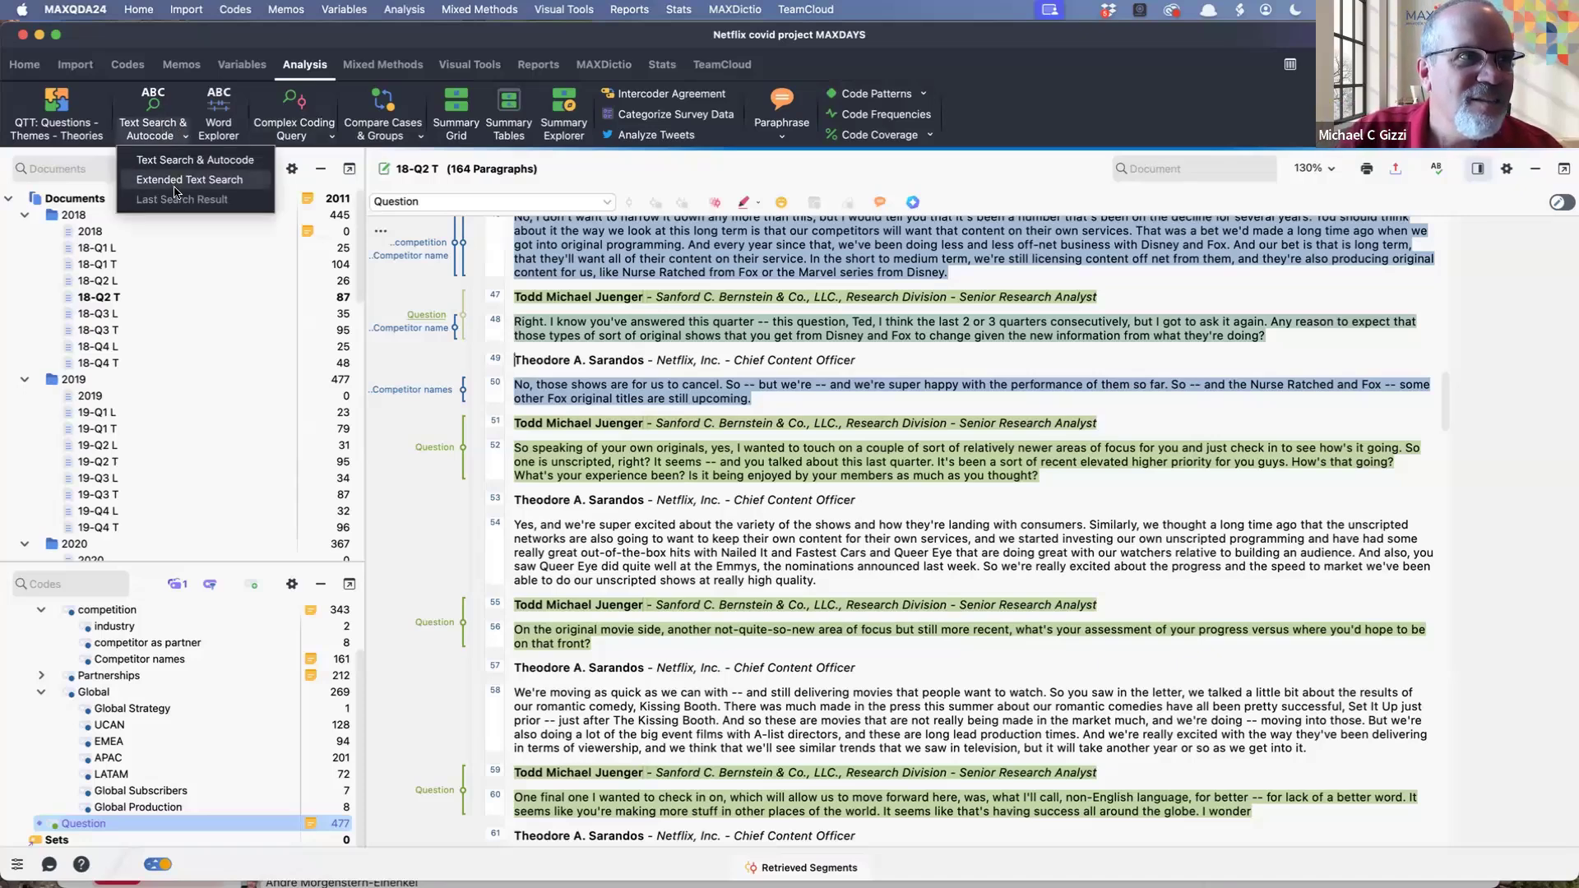
{"action": "left_click", "coordinate": [177, 181]}
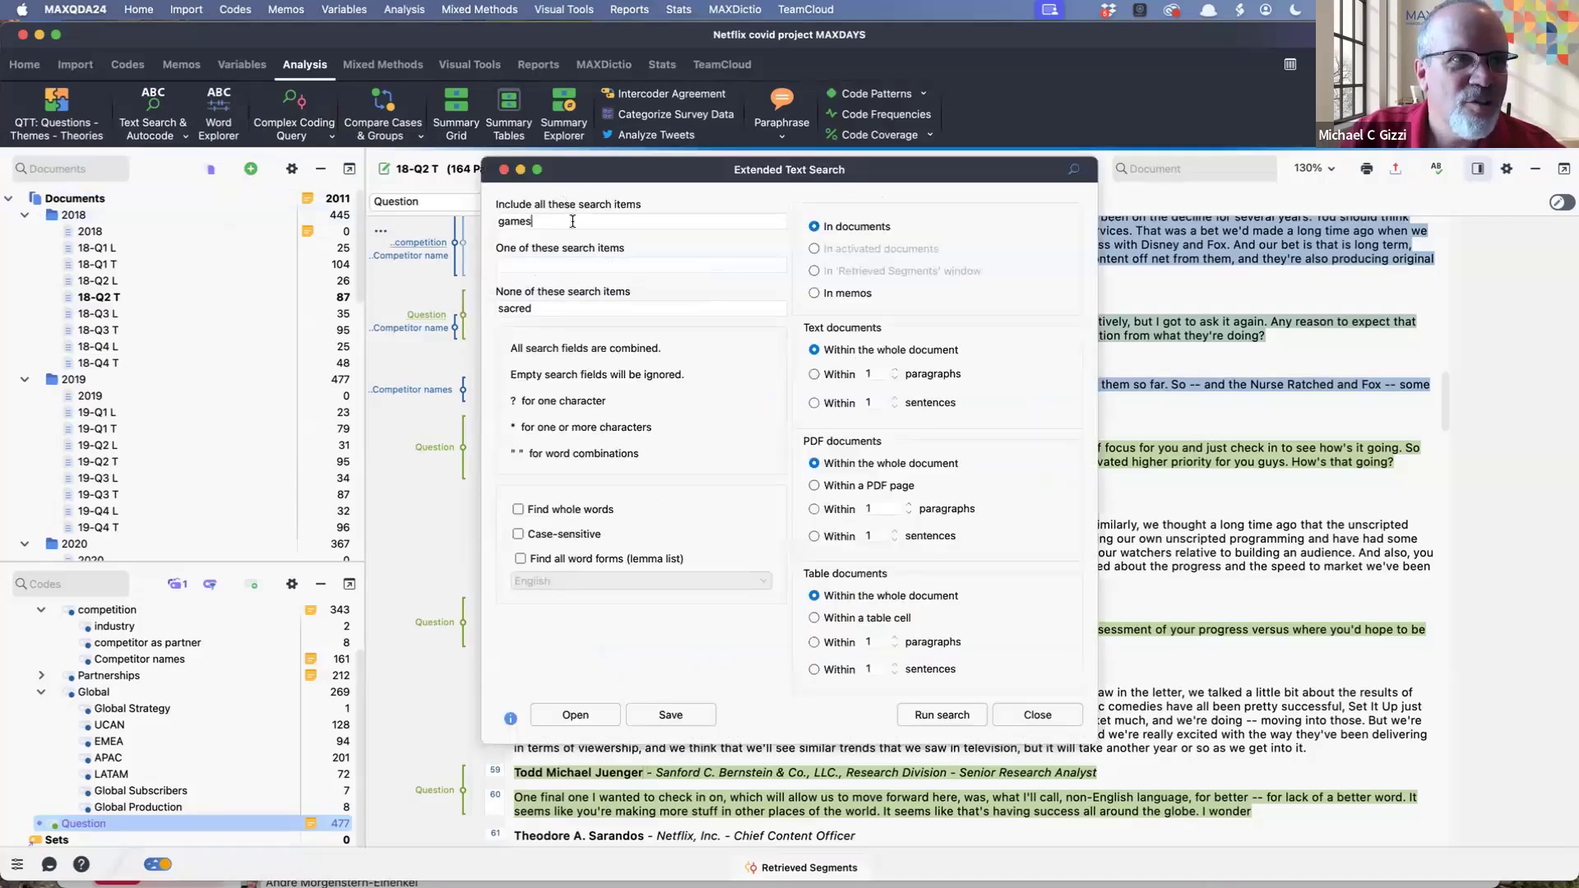
{"action": "left_click_drag", "start_coordinate": [574, 222], "coordinate": [449, 217]}
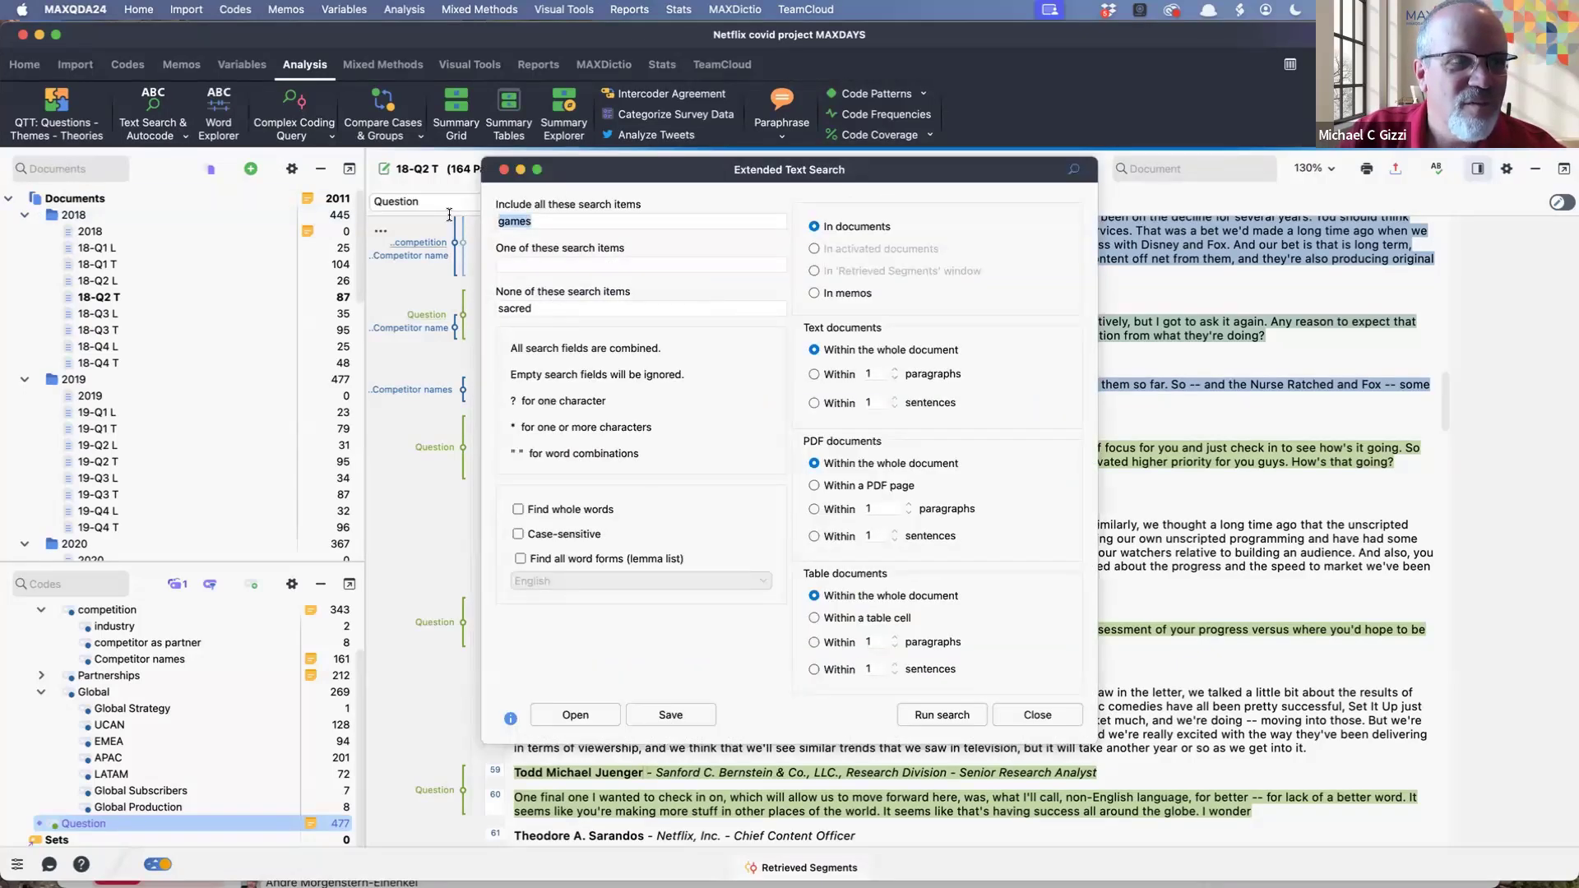
{"action": "left_click", "coordinate": [551, 309]}
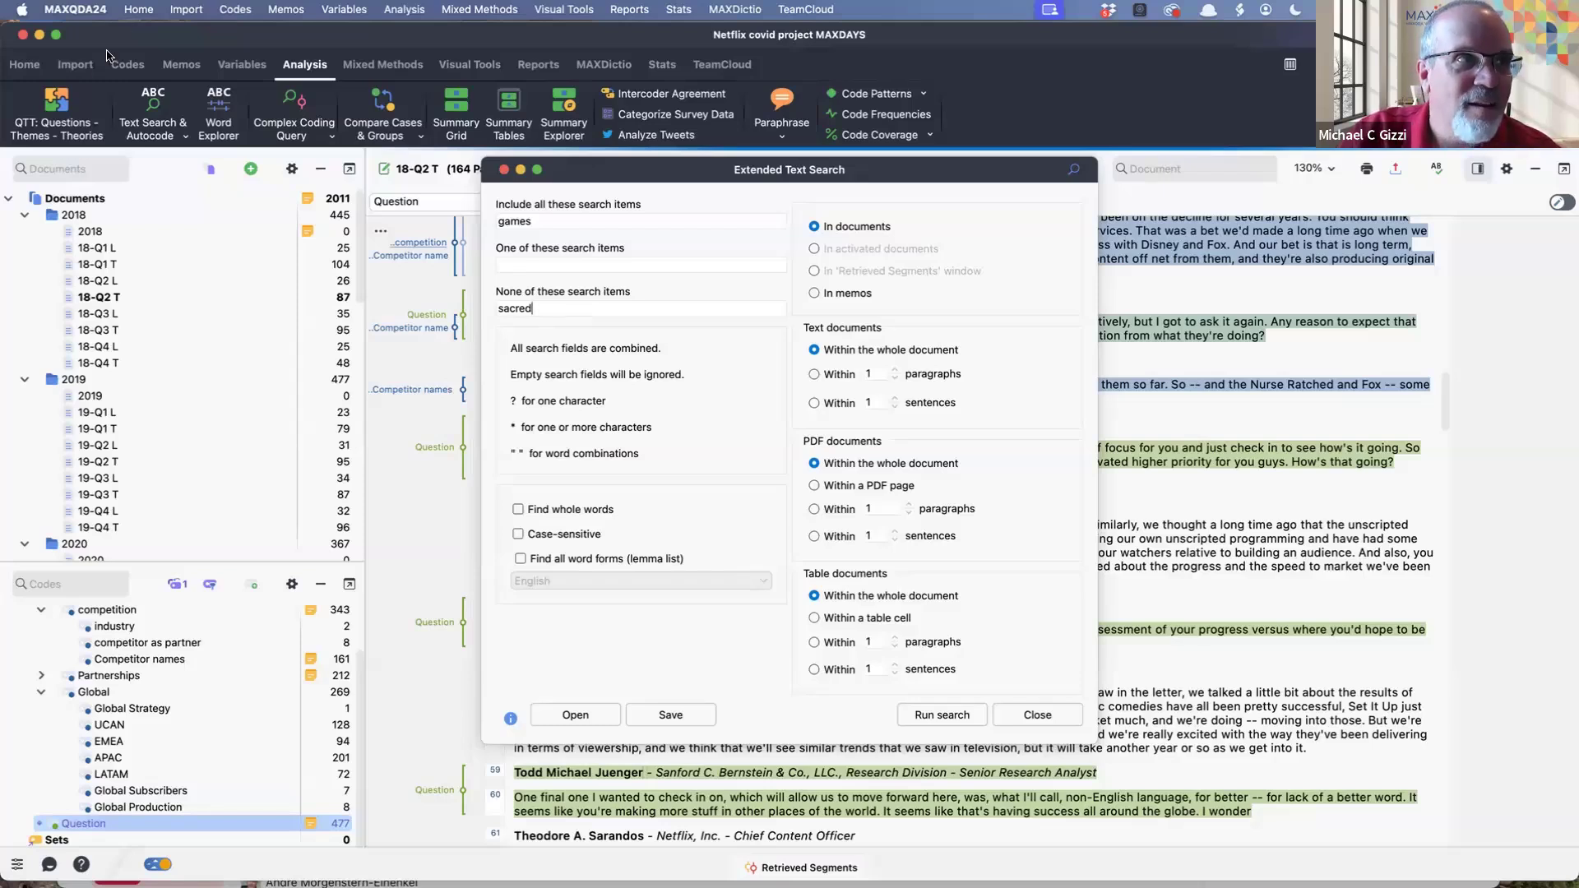
{"action": "left_click", "coordinate": [76, 65]}
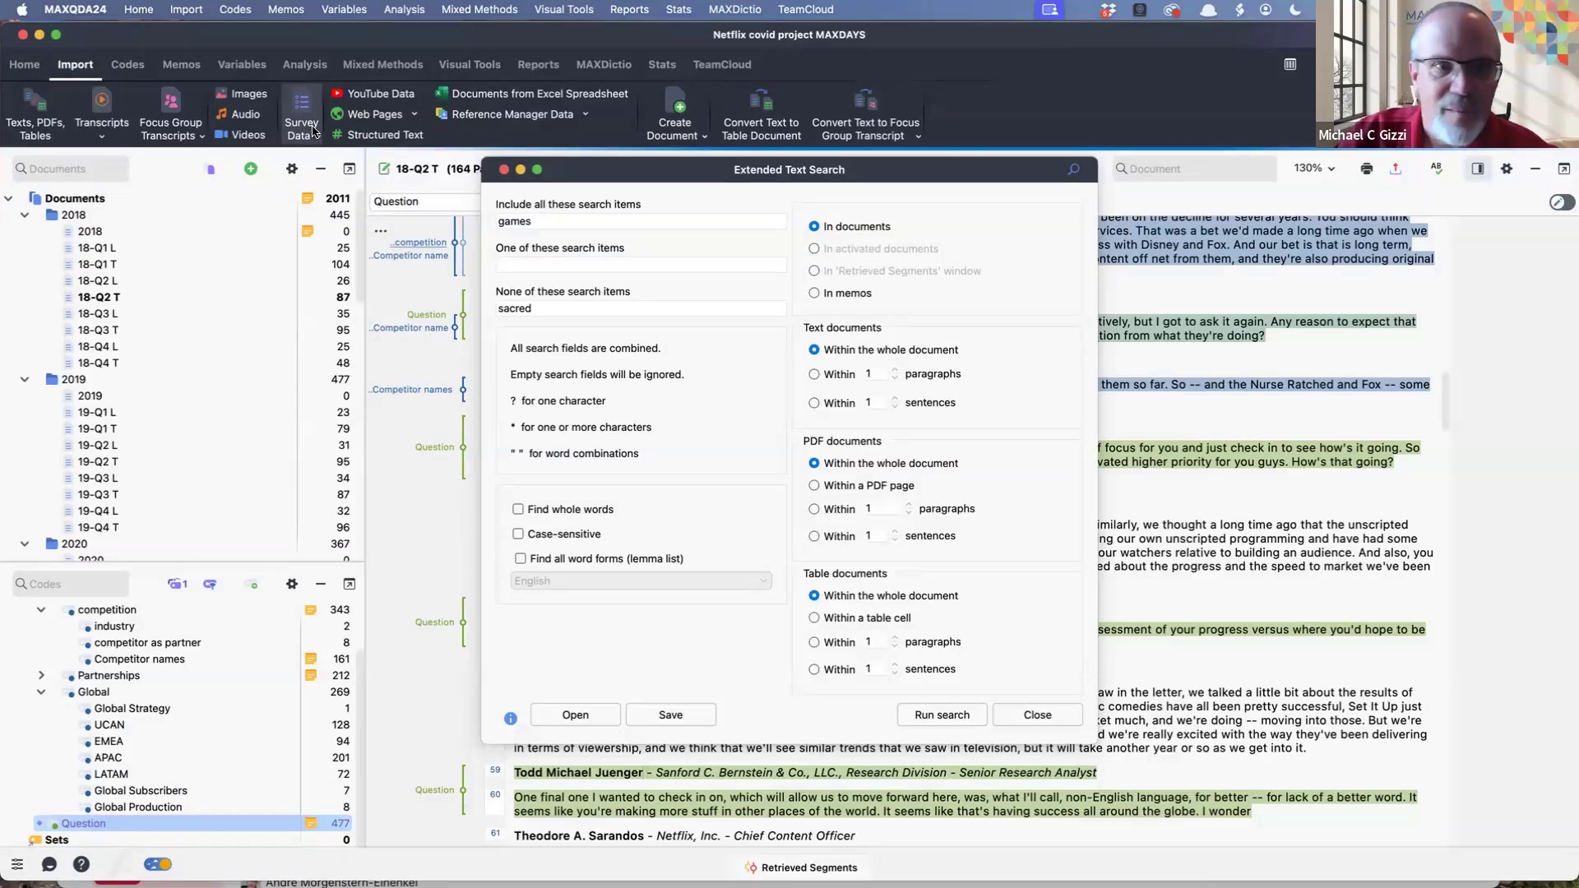
{"action": "left_click", "coordinate": [1038, 712]}
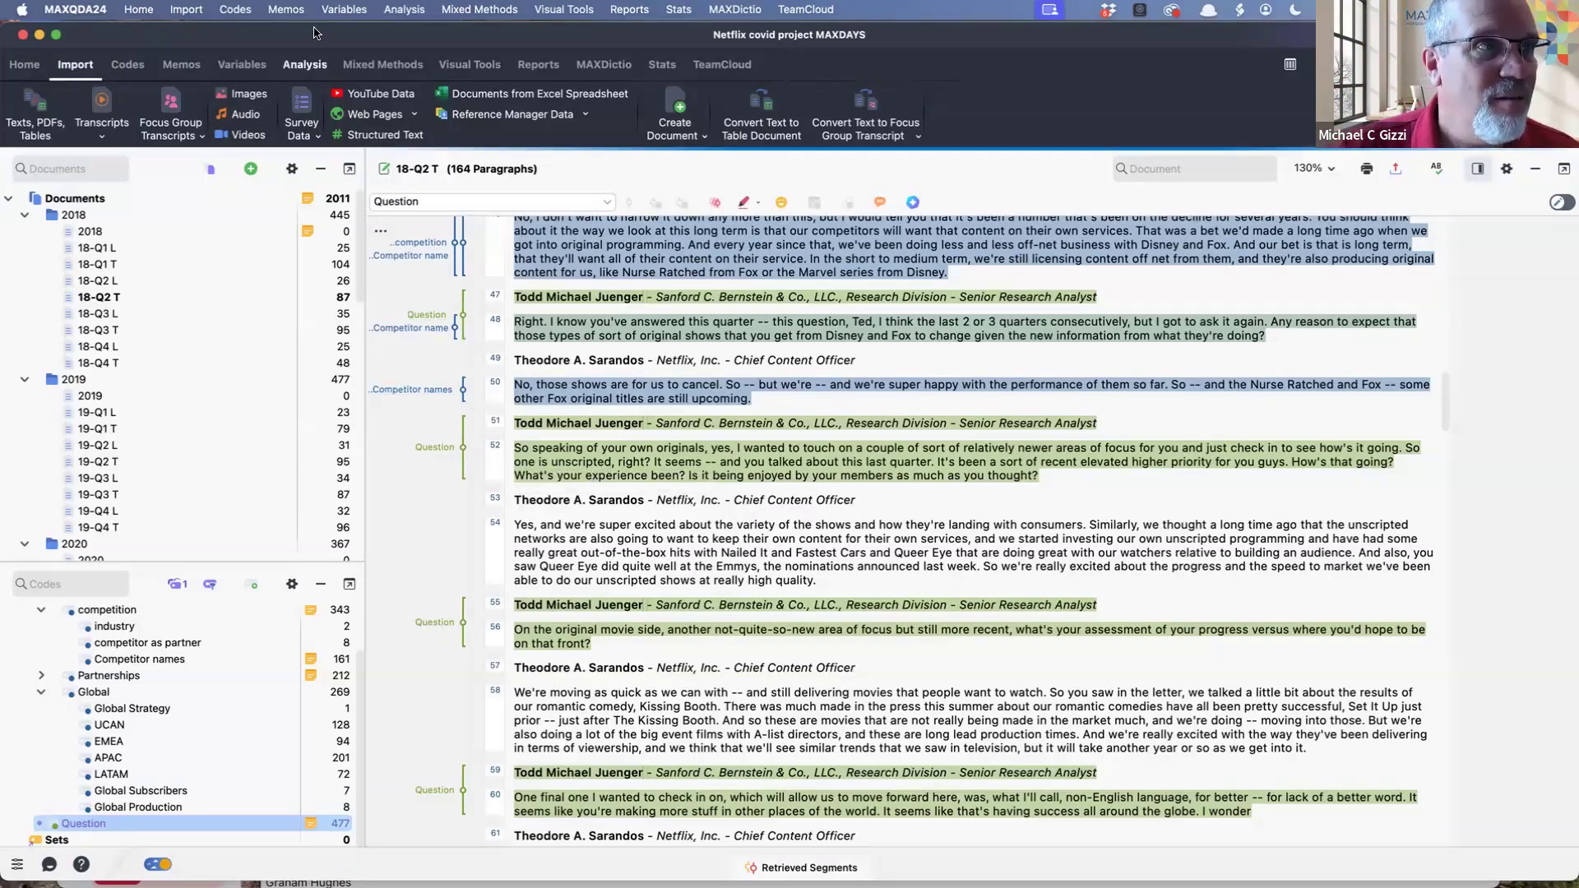
Step: Generate a word cloud from the 18-Q3 T transcript
{"action": "left_click", "coordinate": [301, 69]}
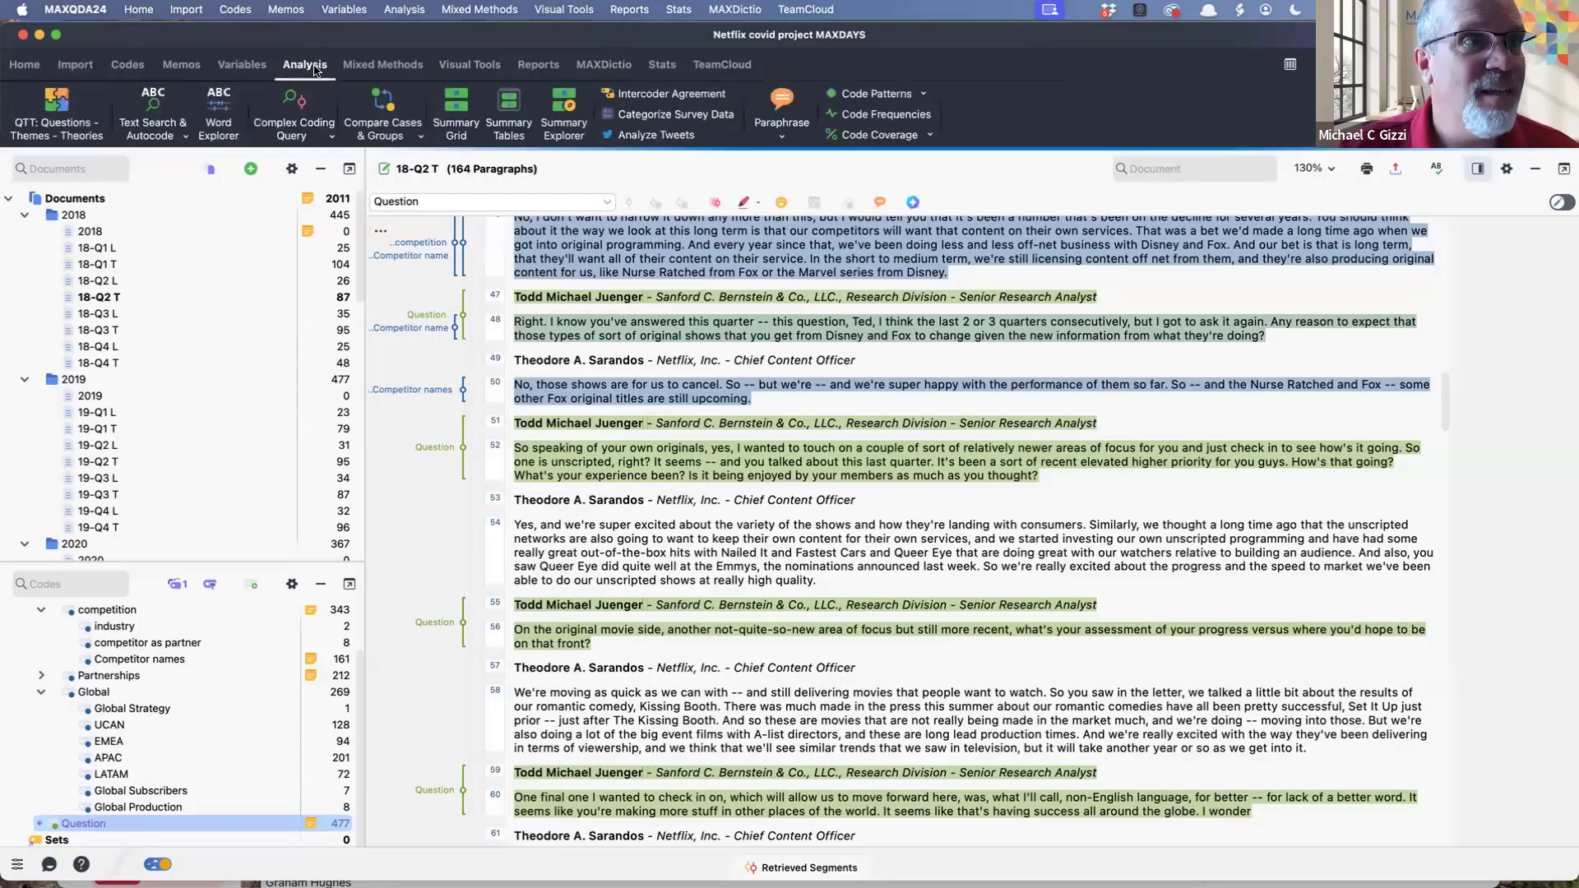
{"action": "left_click", "coordinate": [497, 65]}
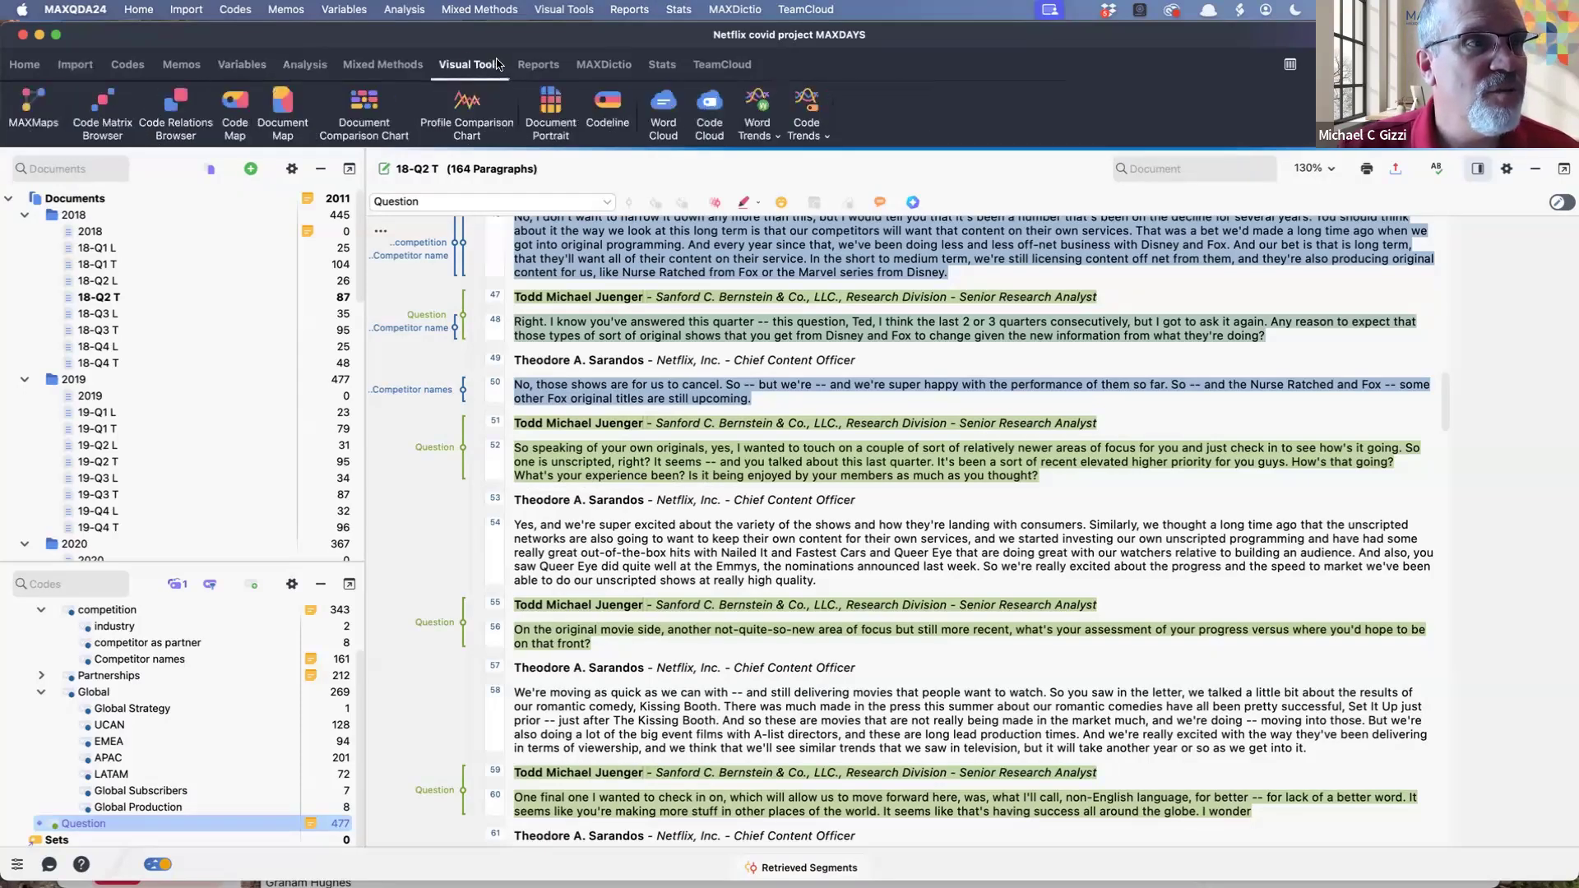
{"action": "left_click", "coordinate": [666, 109]}
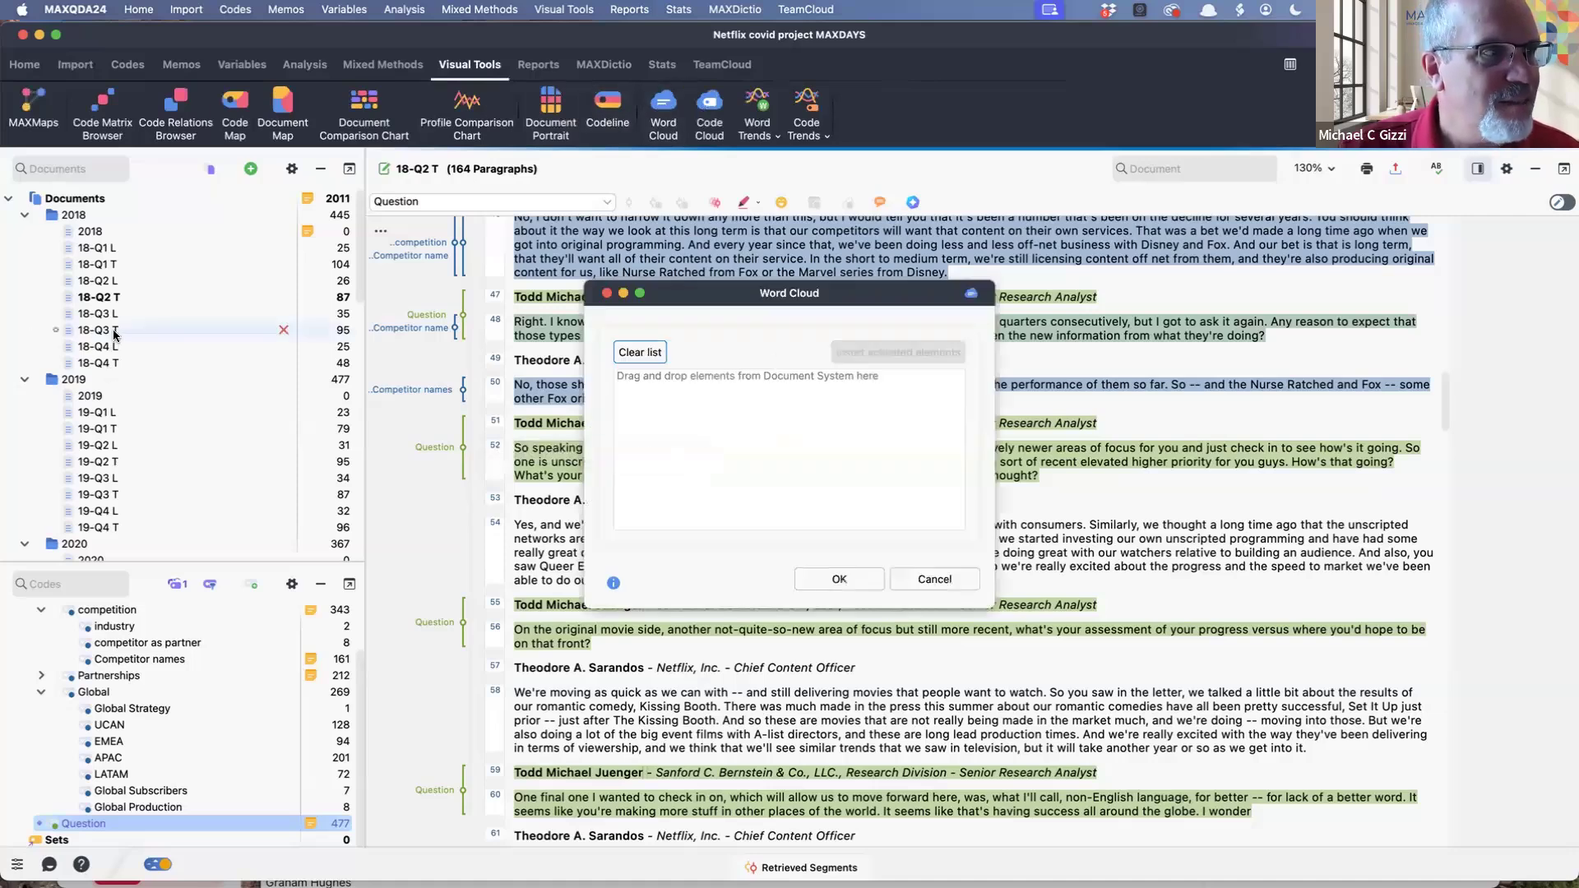
{"action": "left_click_drag", "start_coordinate": [115, 334], "coordinate": [859, 413]}
{"action": "left_click", "coordinate": [859, 581]}
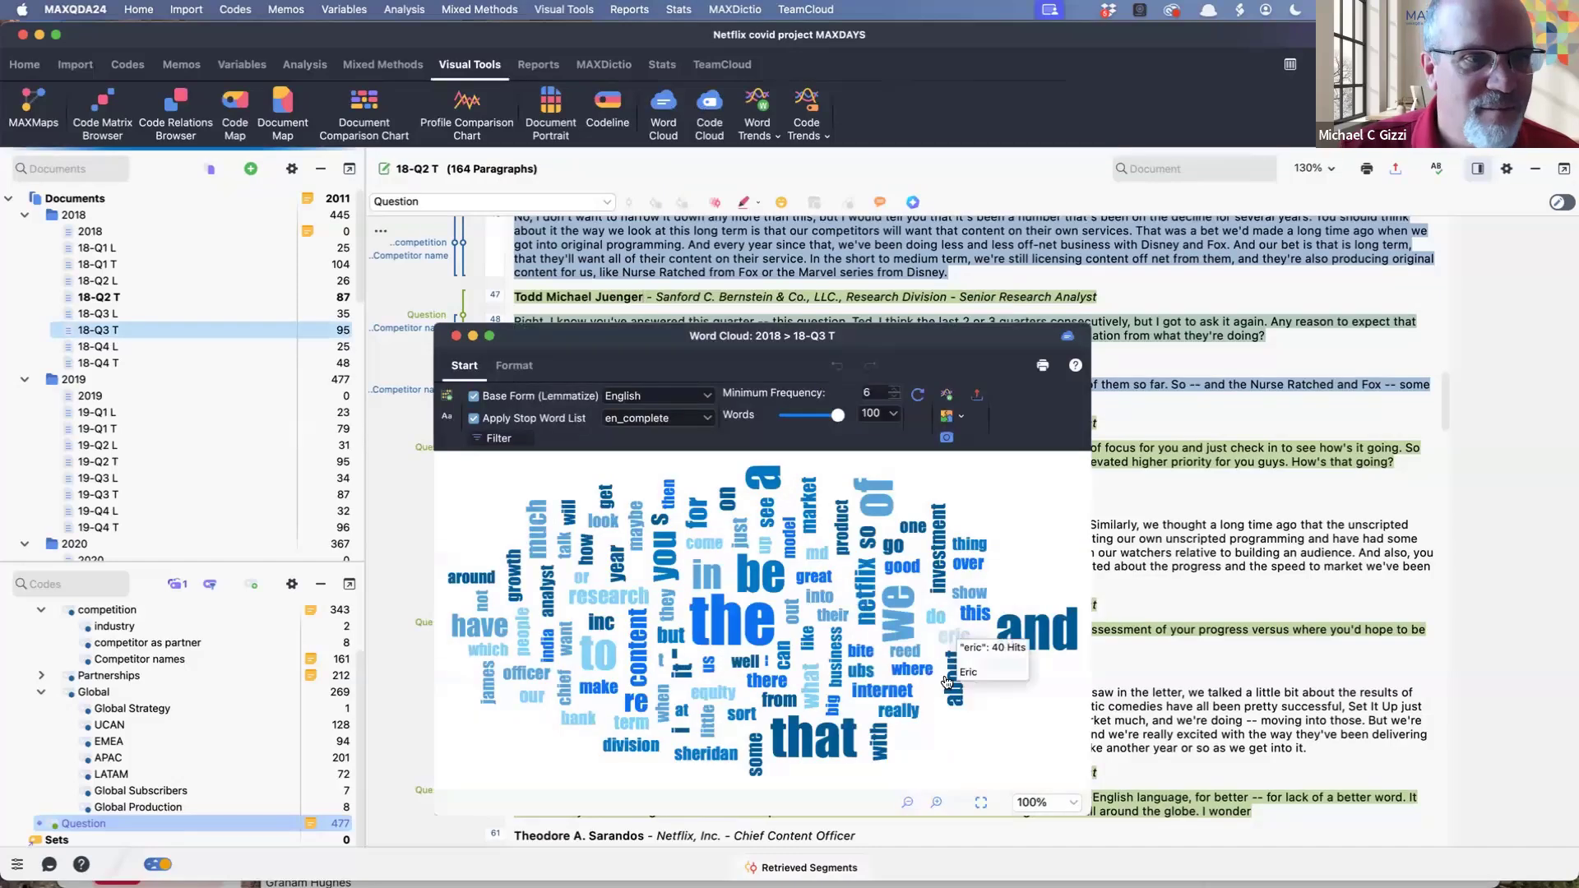
Step: Look up the hits for "internet" from the word cloud, check the autocode options for them, and close the results and the cloud
{"action": "double_click", "coordinate": [882, 698]}
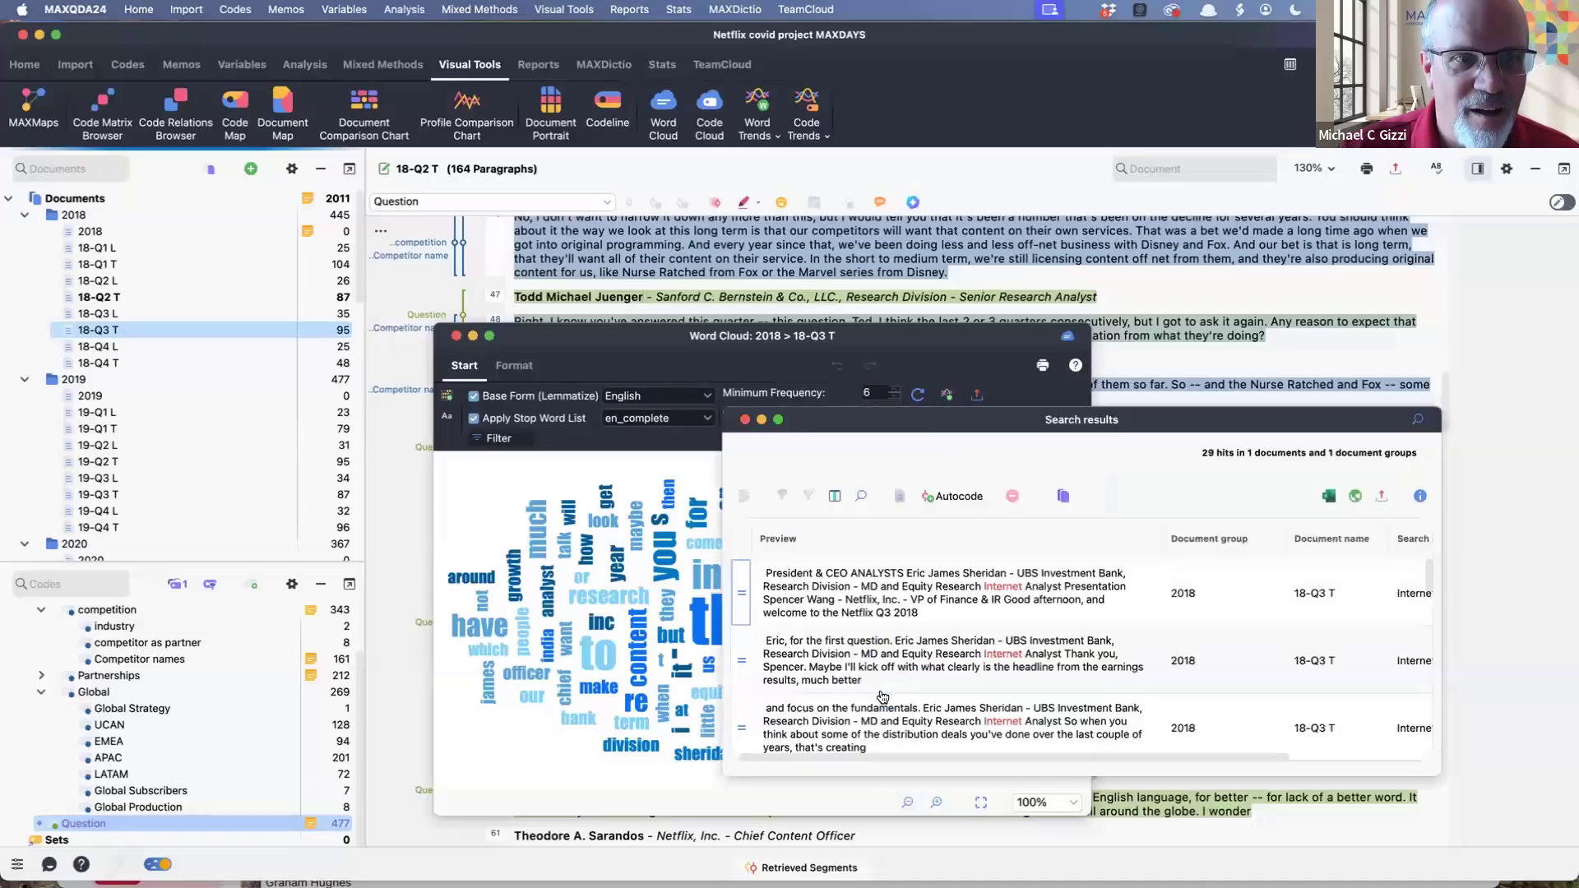
{"action": "left_click_drag", "start_coordinate": [903, 420], "coordinate": [903, 420]}
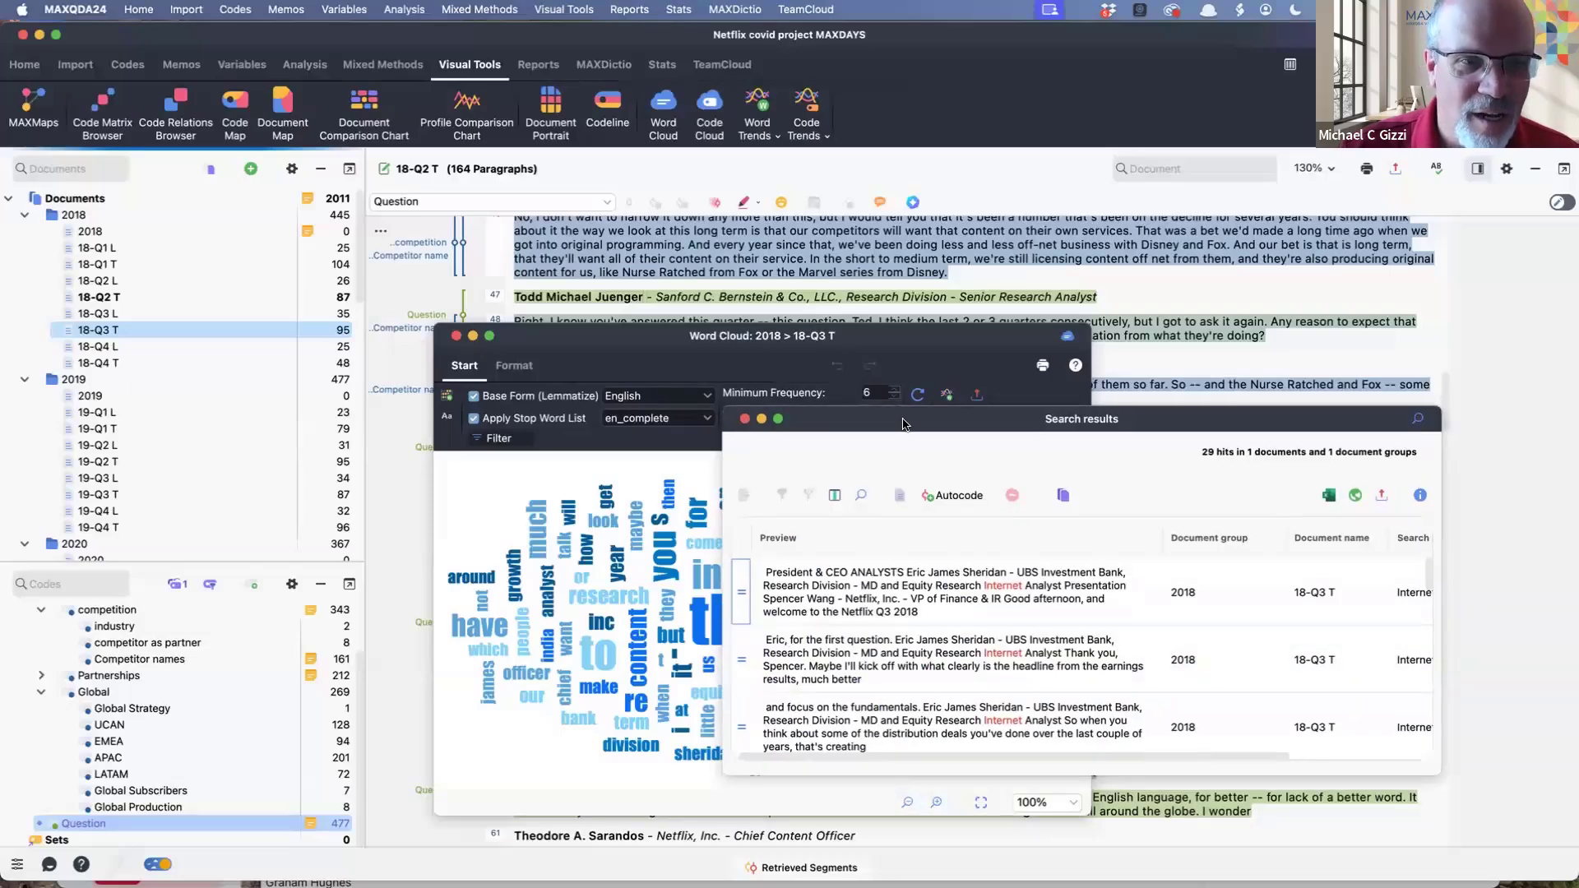
{"action": "left_click", "coordinate": [956, 495]}
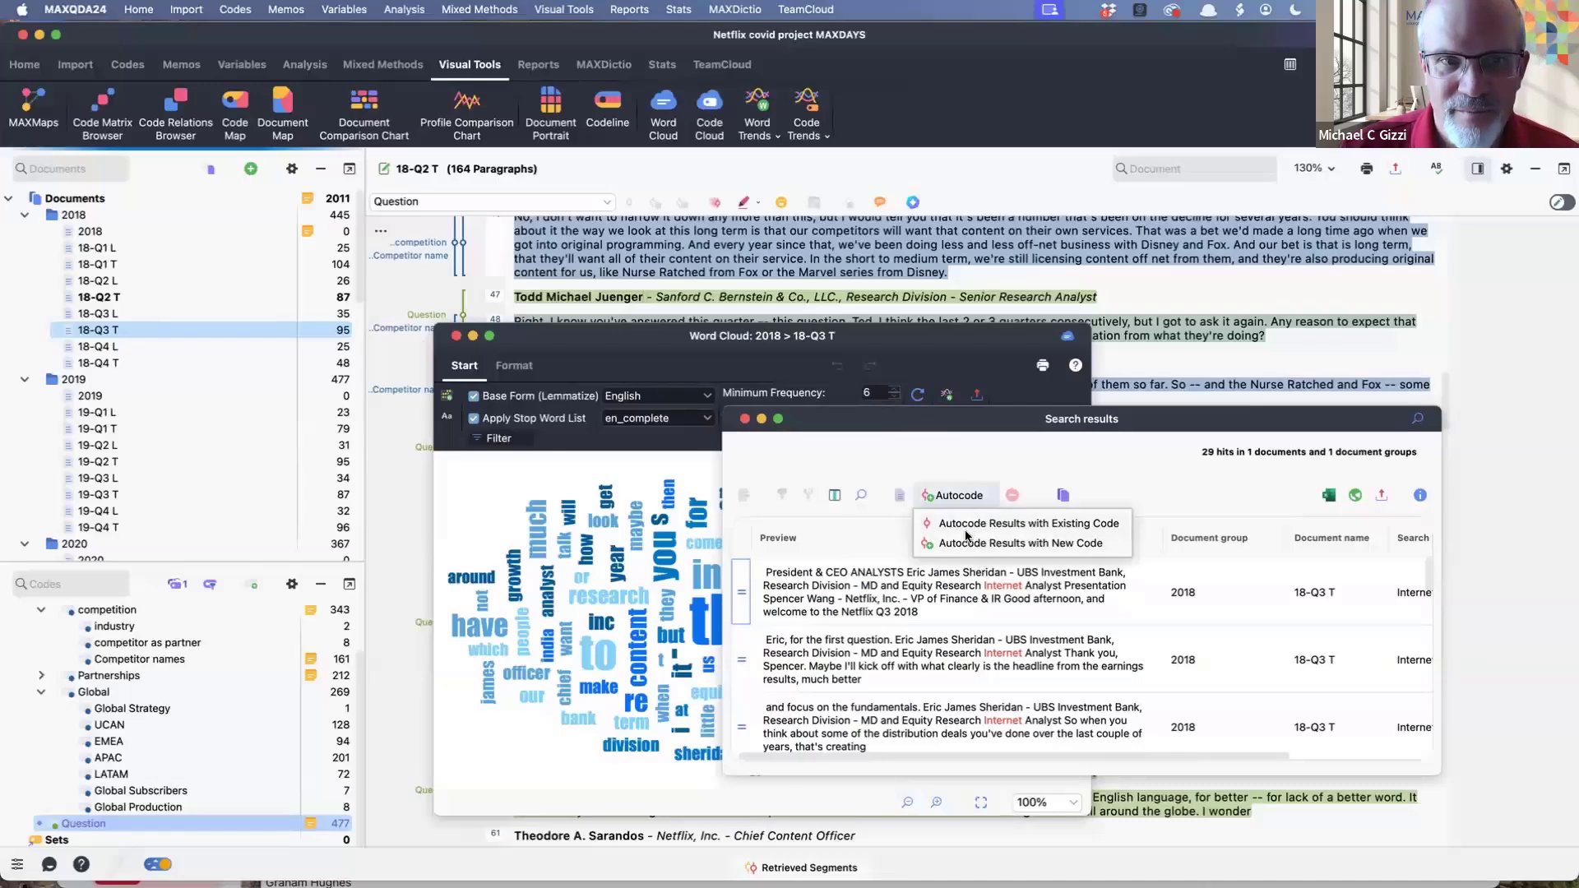
{"action": "left_click", "coordinate": [744, 419]}
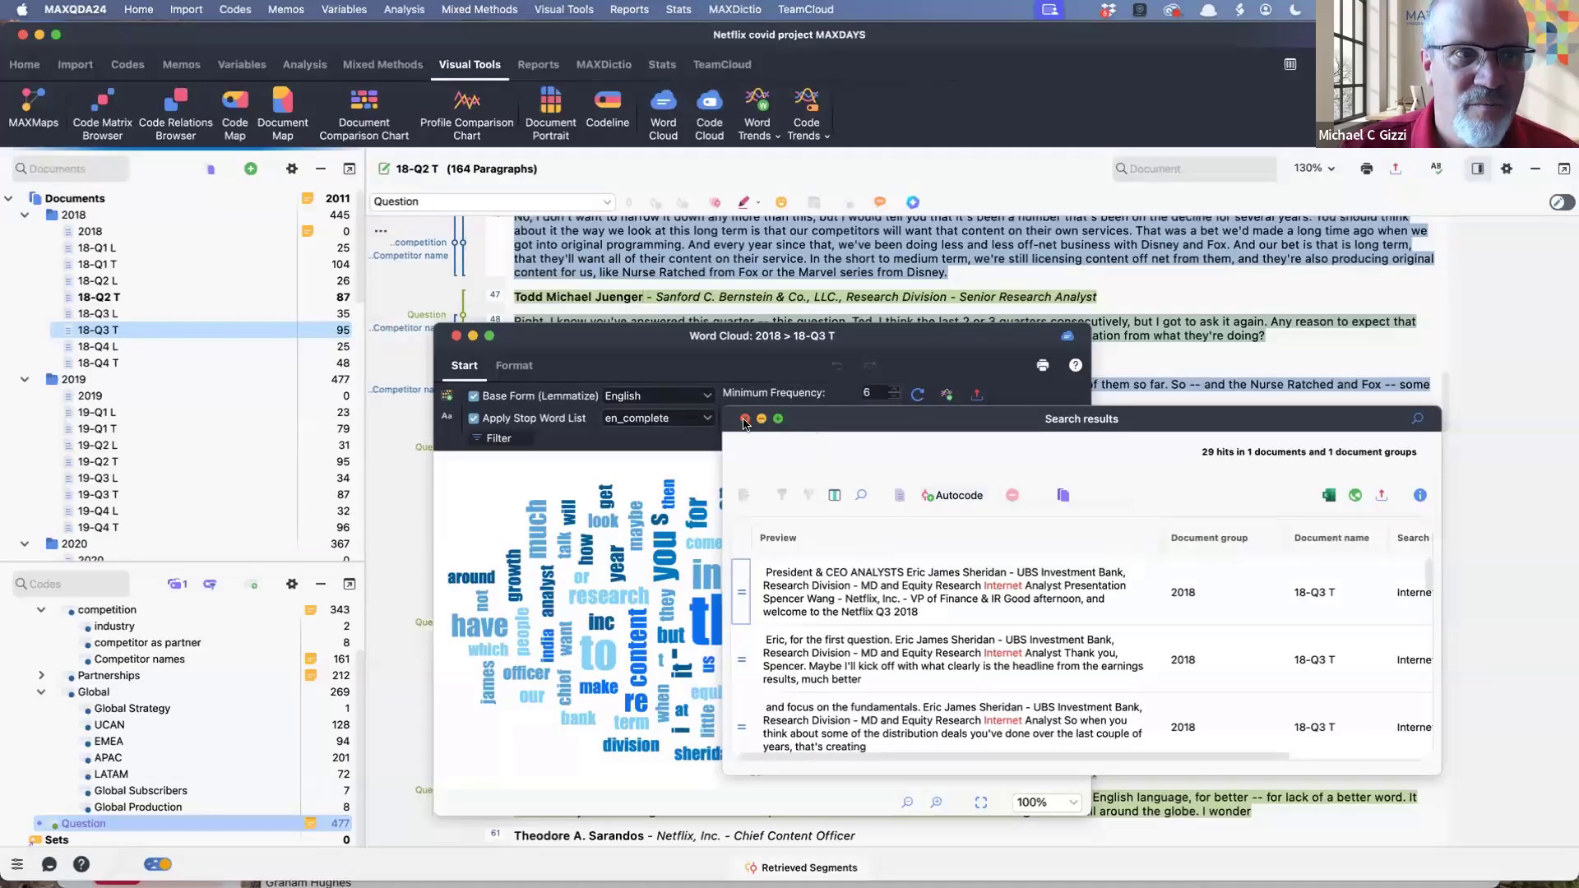
{"action": "left_click", "coordinate": [455, 337]}
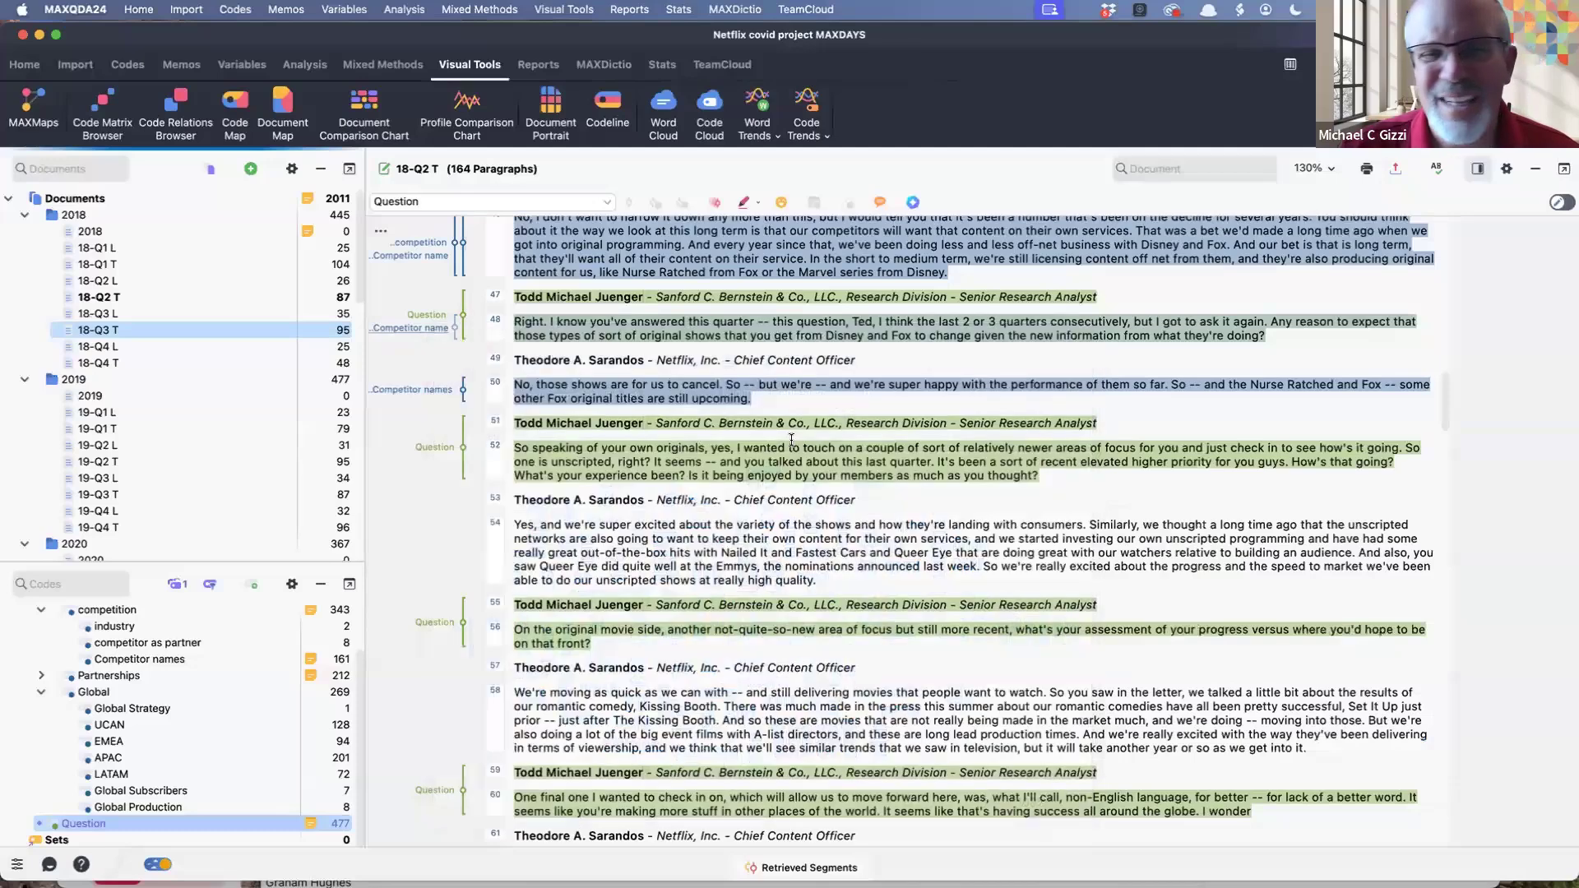